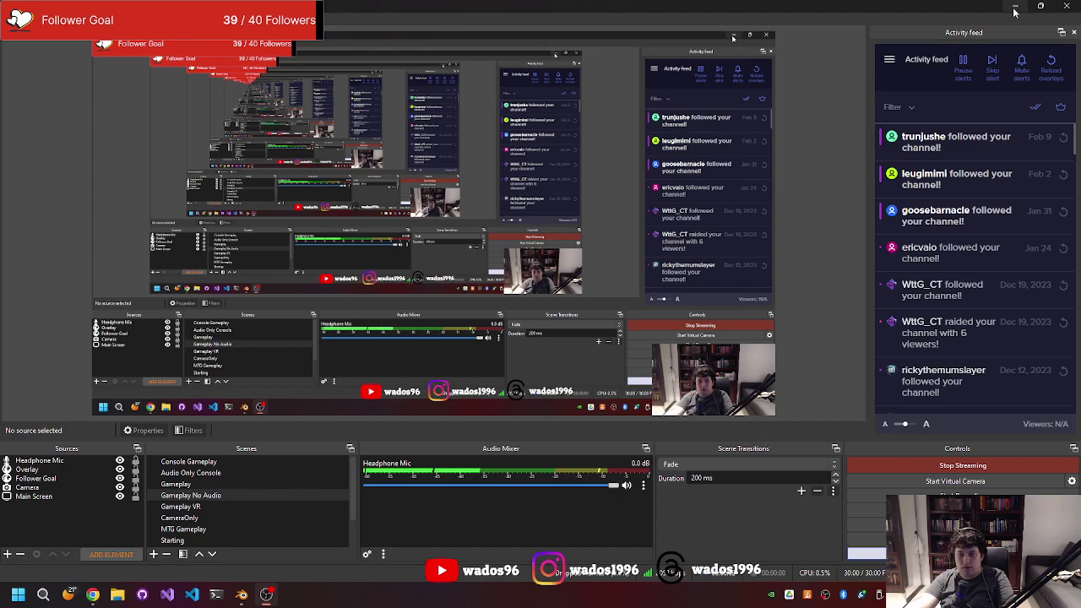
- Minimize OBS and bring Blender's Sculpt Mode view of the icosphere to the front
click(1015, 10)
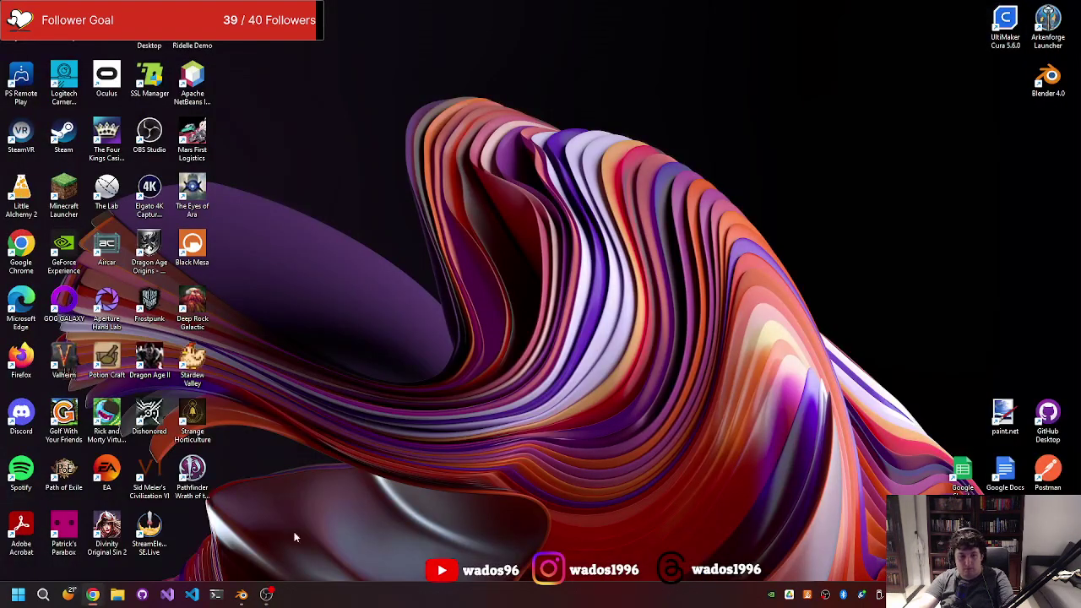
click(241, 594)
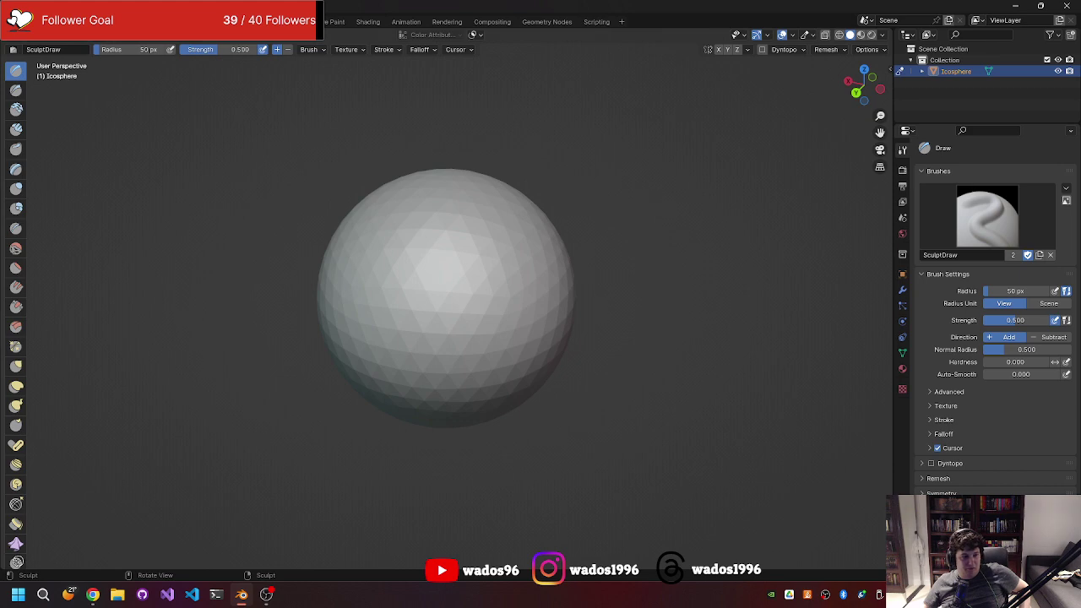
click(266, 594)
mouse_move(266, 595)
click(1022, 8)
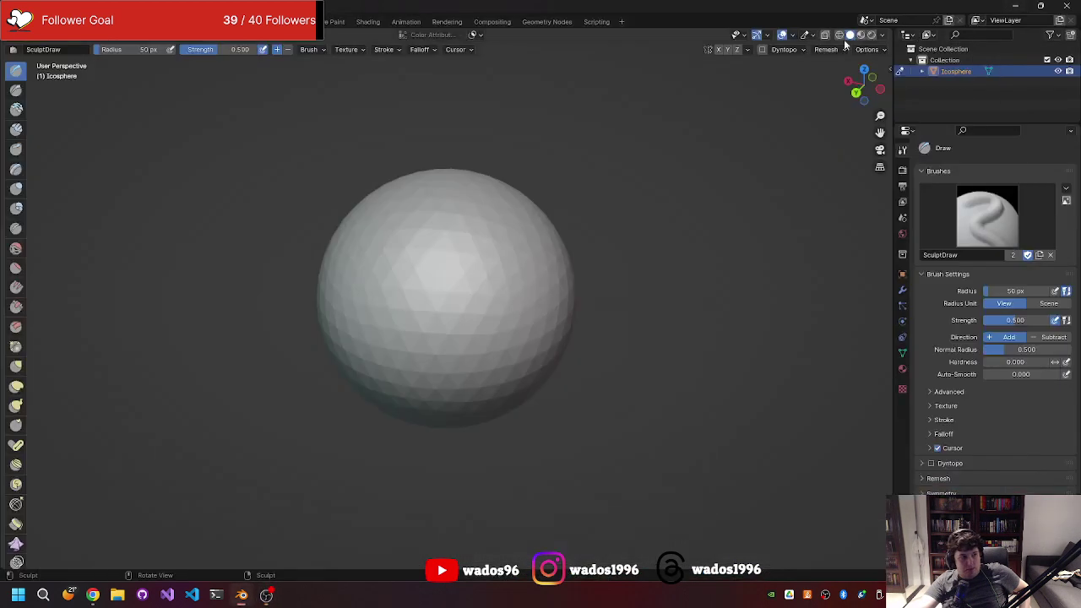
click(284, 556)
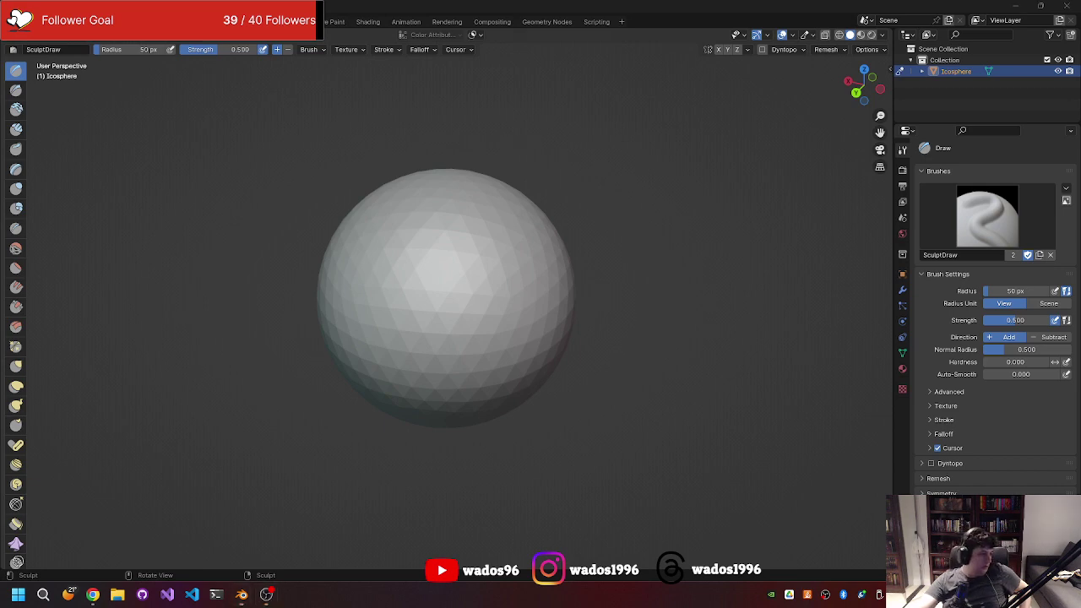
key(alt+Tab)
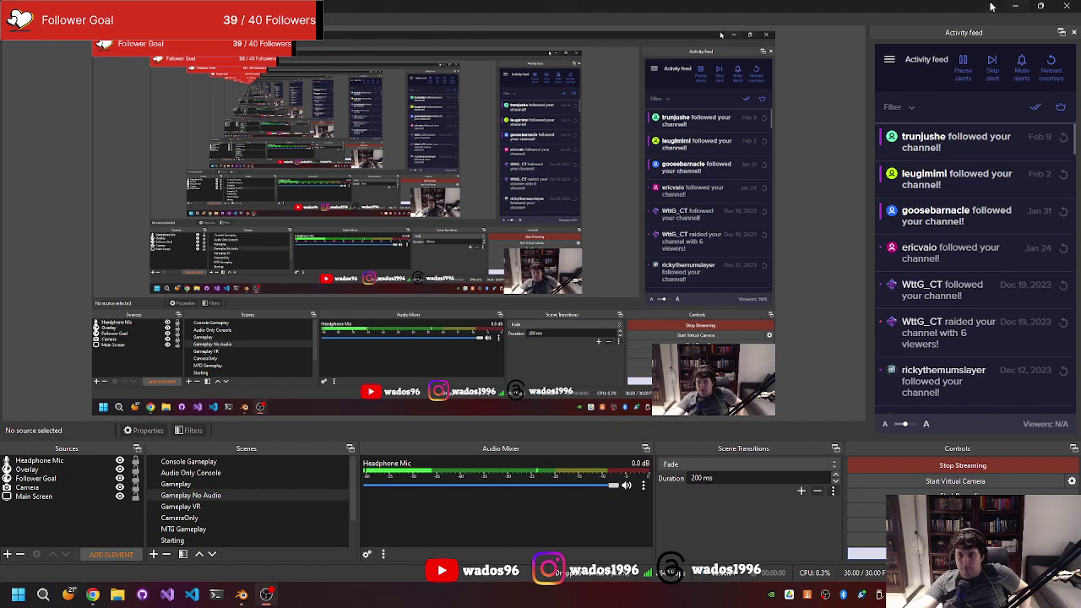
key(alt+Tab)
key(alt+Tab)
key(alt+Tab)
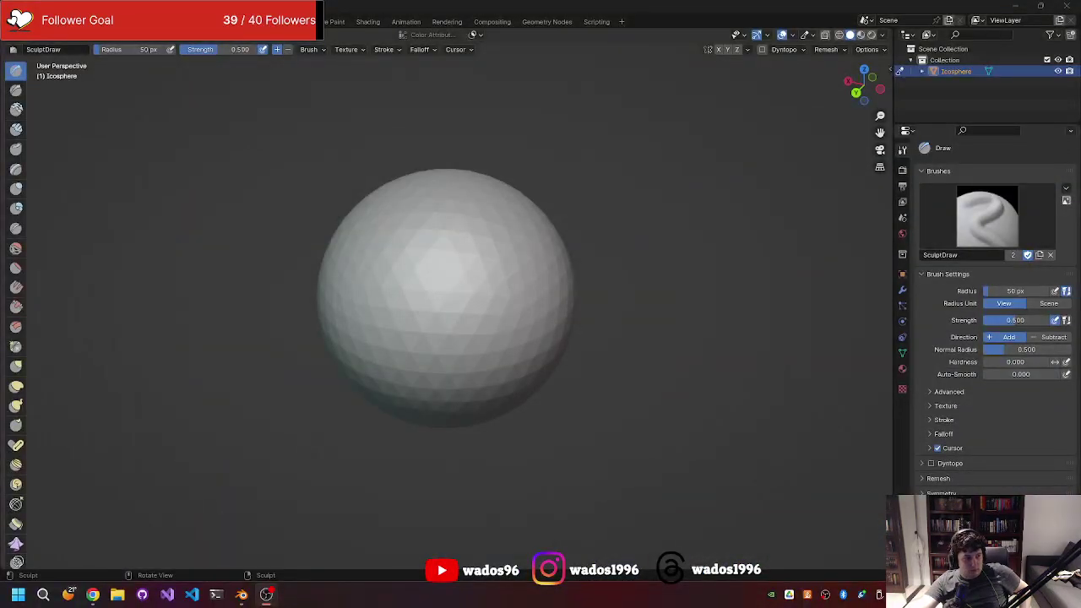
key(alt+Tab)
key(alt+Tab)
- Un-maximize the OBS window and drag it into place over Blender, dismissing its window menu
drag(680, 25, 907, 100)
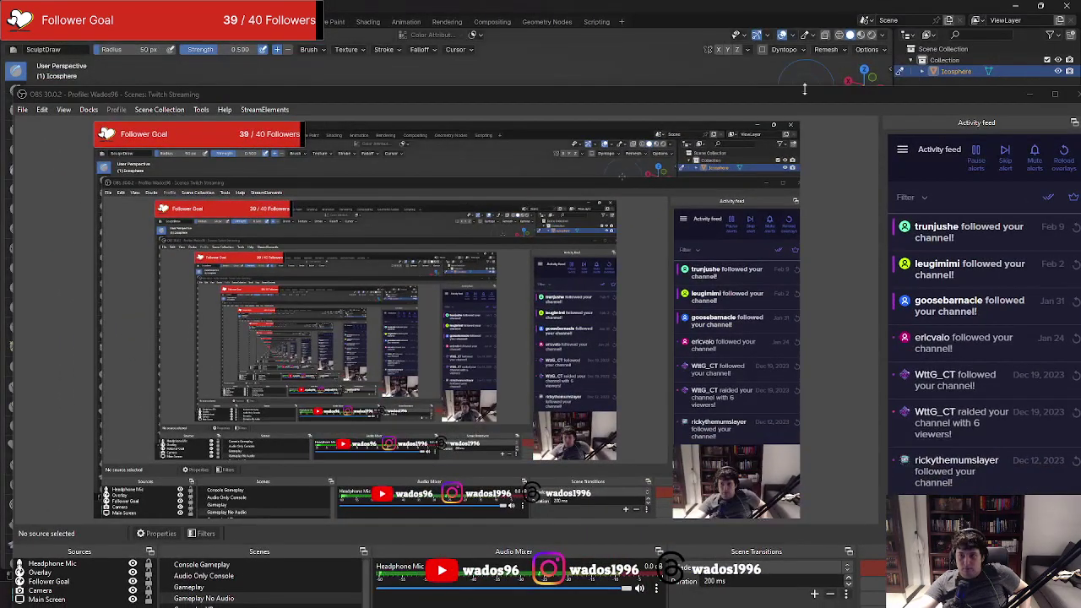
right_click(804, 98)
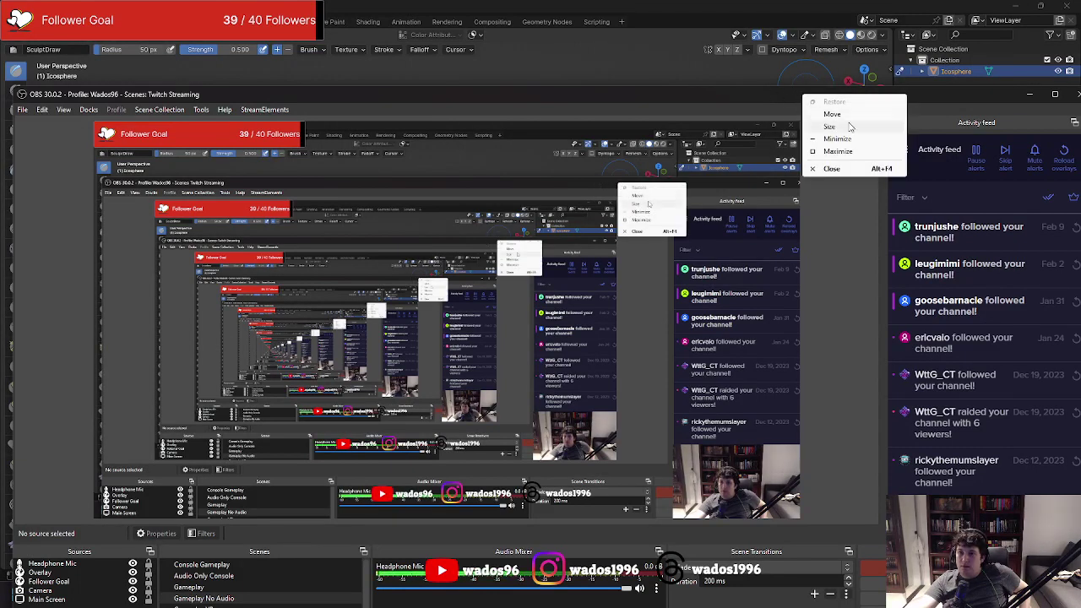
click(837, 159)
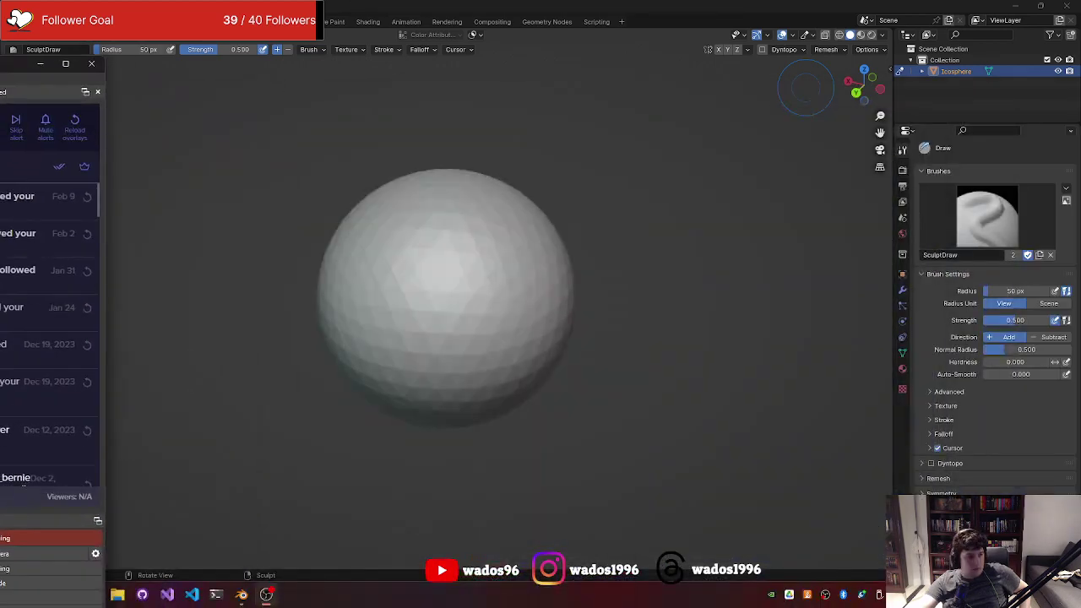
mouse_move(51, 64)
mouse_down()
mouse_move(793, 74)
mouse_move(713, 34)
mouse_move(1051, 64)
mouse_move(46, 9)
mouse_up()
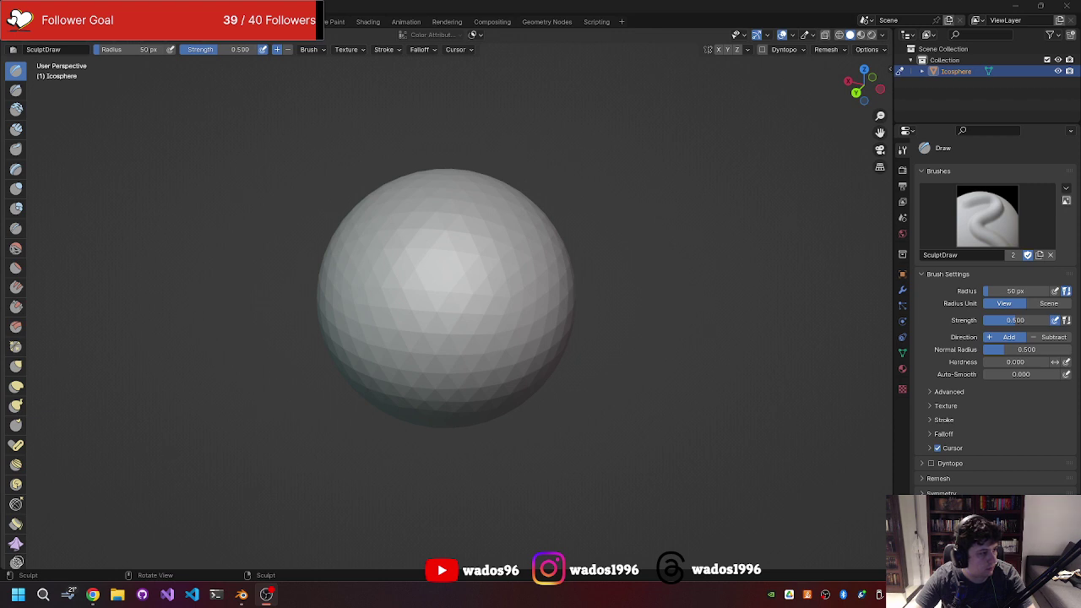
- Switch focus between Blender and OBS, then orbit around the smooth icosphere
key(alt+Tab)
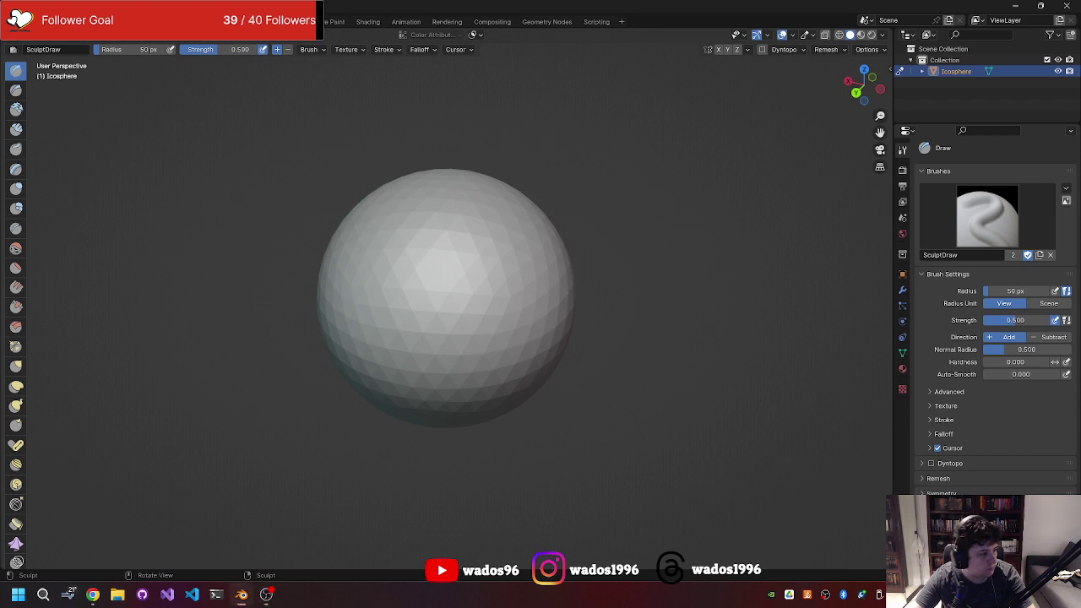
key(alt+Tab)
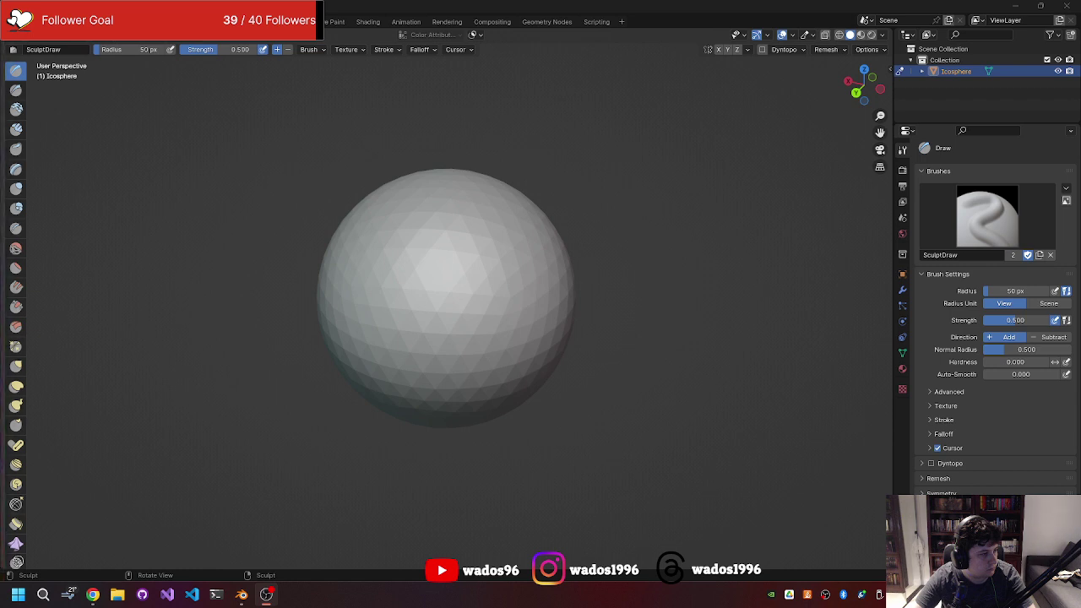
key(alt+Tab)
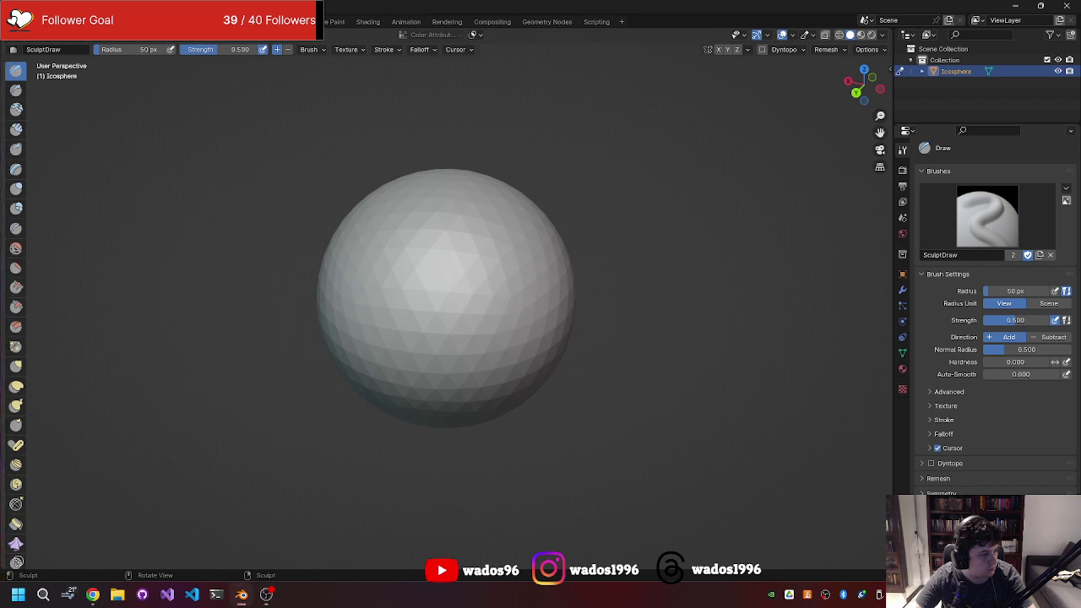
key(alt+Tab)
key(alt+Tab)
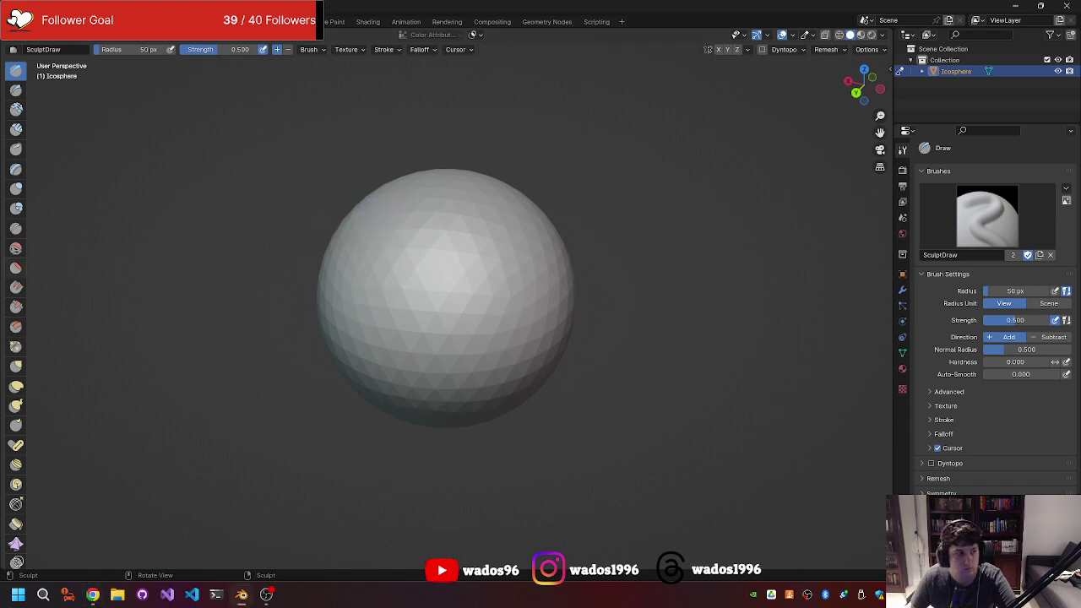
mouse_move(484, 253)
middle_down()
mouse_move(474, 280)
mouse_move(472, 248)
middle_up()
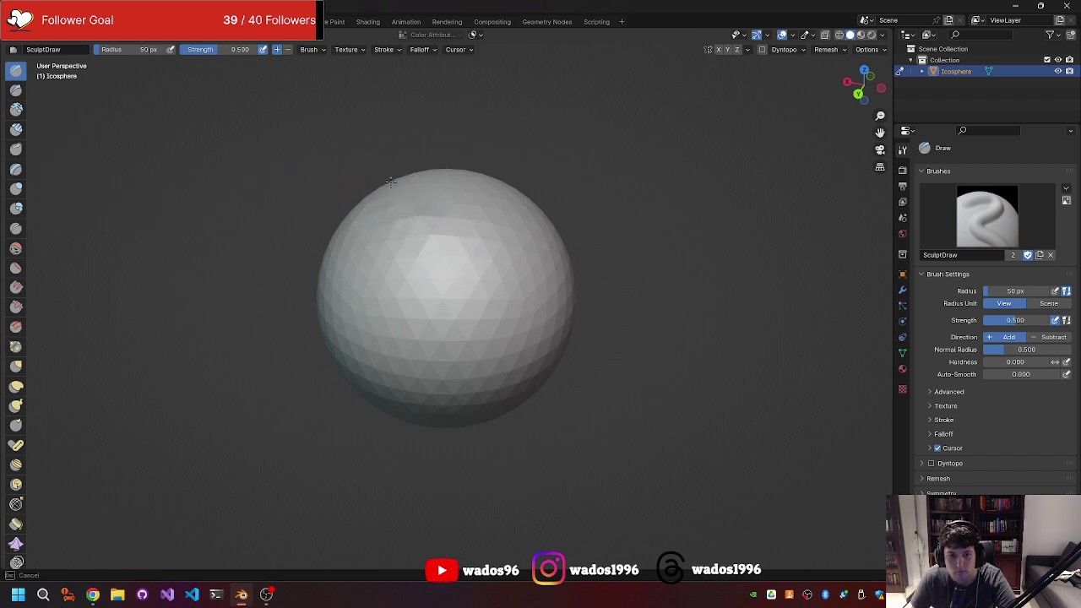
middle_drag(390, 181, 445, 203)
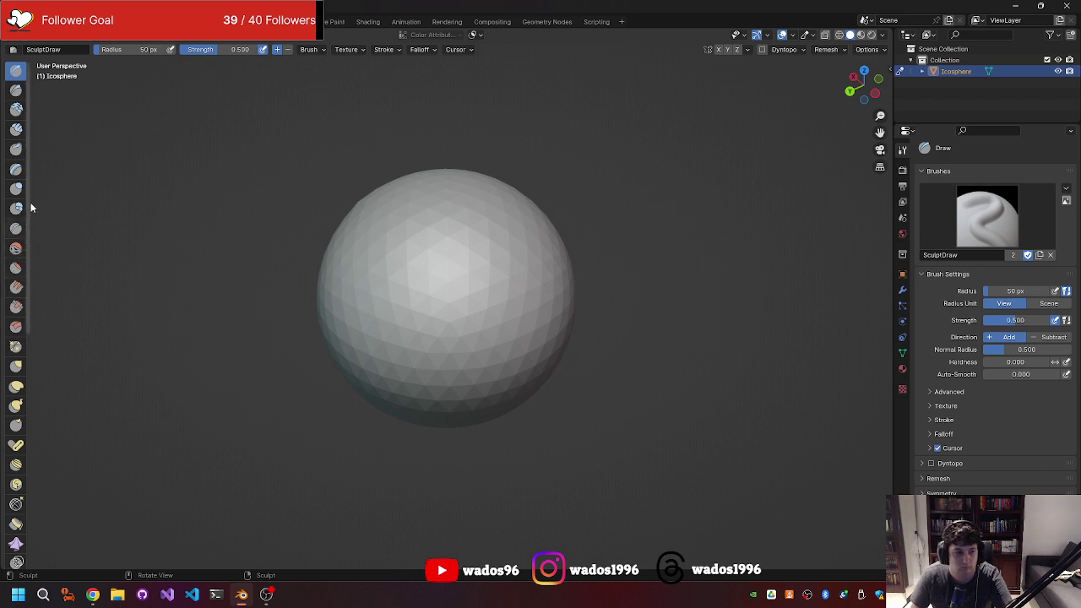
- Switch to the Elastic Deform brush and raise its radius to 159 px via quick brush settings
click(16, 388)
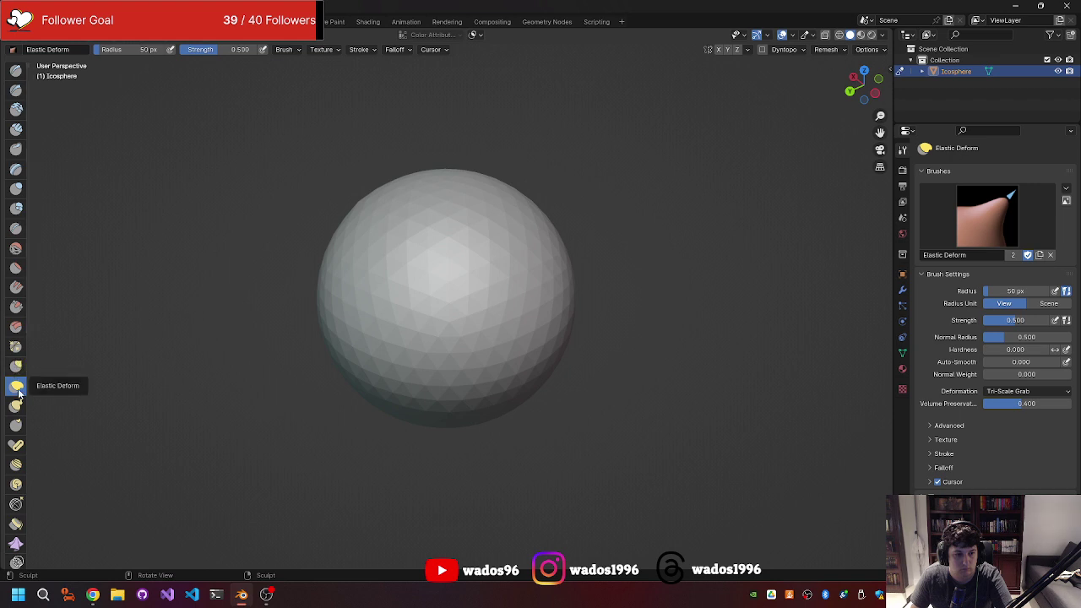
mouse_move(241, 356)
middle_down()
mouse_move(272, 314)
mouse_move(286, 322)
mouse_move(251, 338)
middle_up()
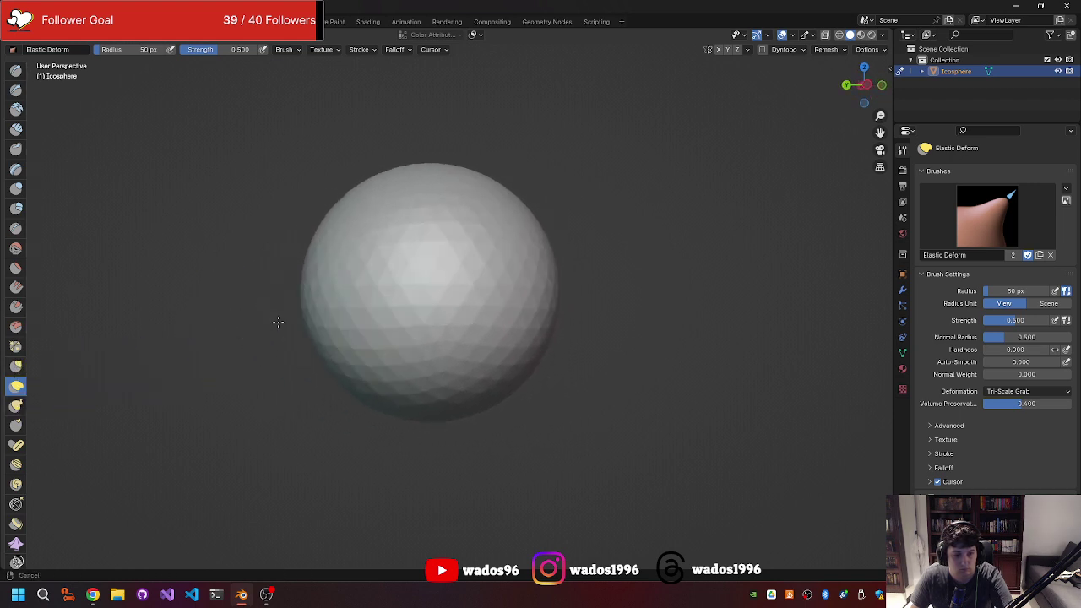
right_click(241, 338)
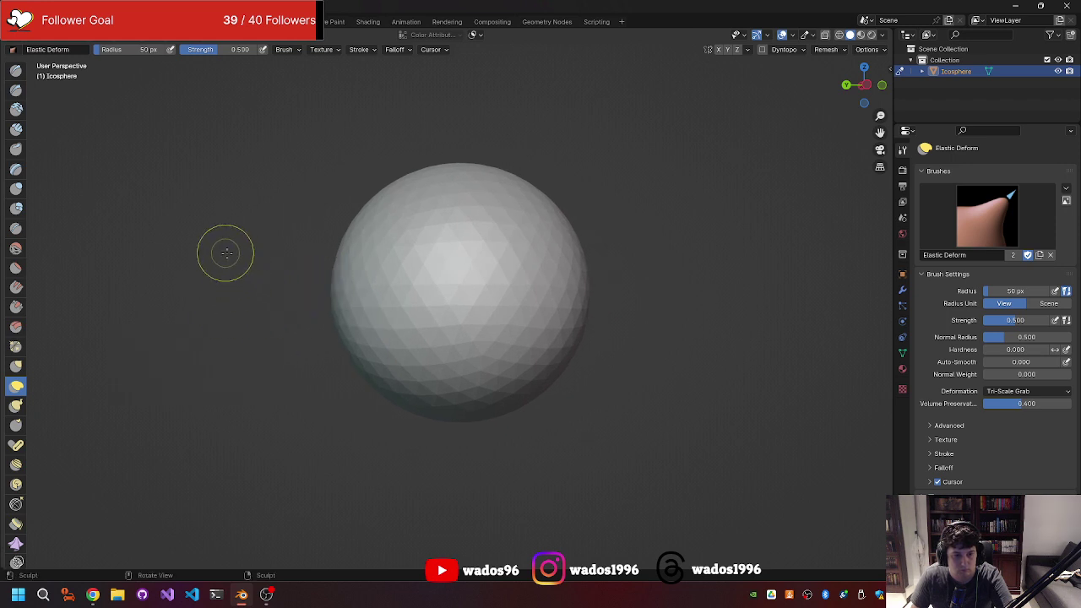
mouse_move(226, 252)
middle_down()
mouse_move(206, 299)
mouse_move(260, 291)
middle_up()
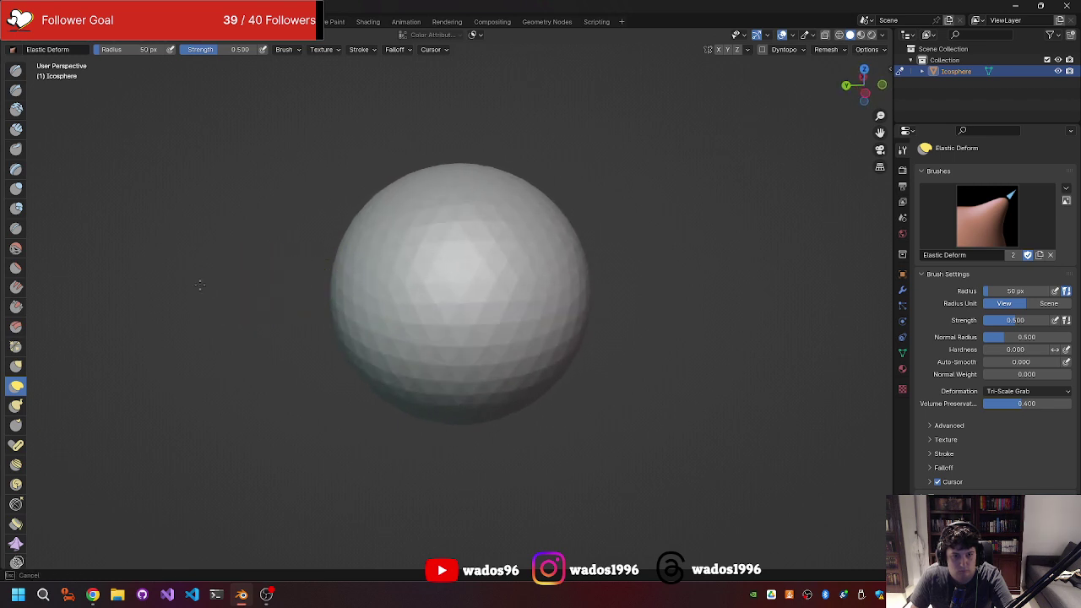
mouse_move(278, 268)
middle_down()
mouse_move(248, 276)
mouse_move(273, 302)
mouse_move(296, 283)
mouse_move(191, 306)
mouse_move(261, 284)
middle_up()
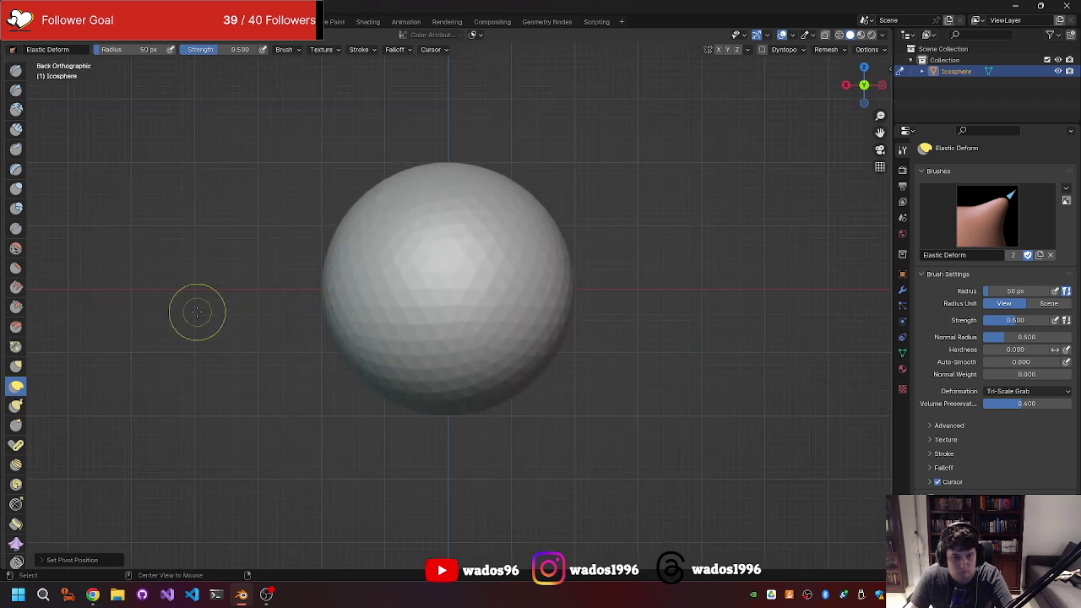
middle_drag(197, 311, 227, 309)
right_click(220, 304)
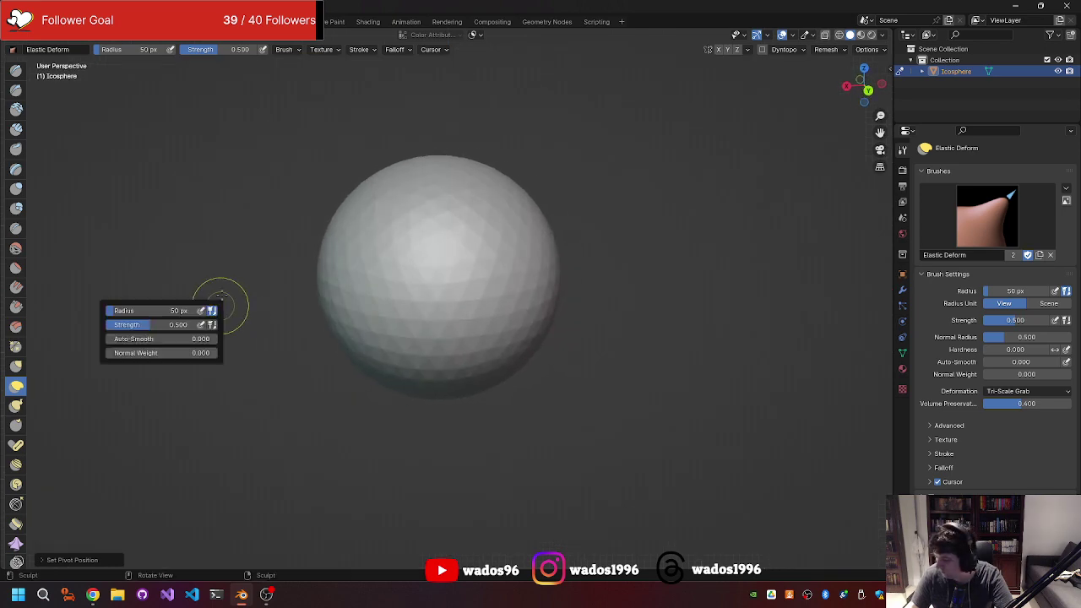
key(shift)
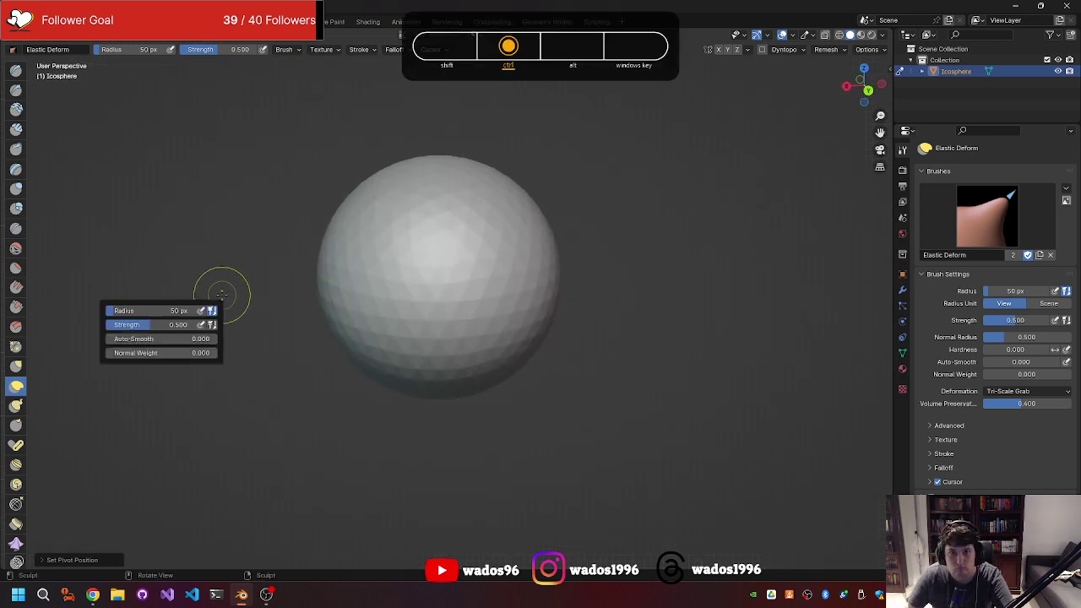
key(Escape)
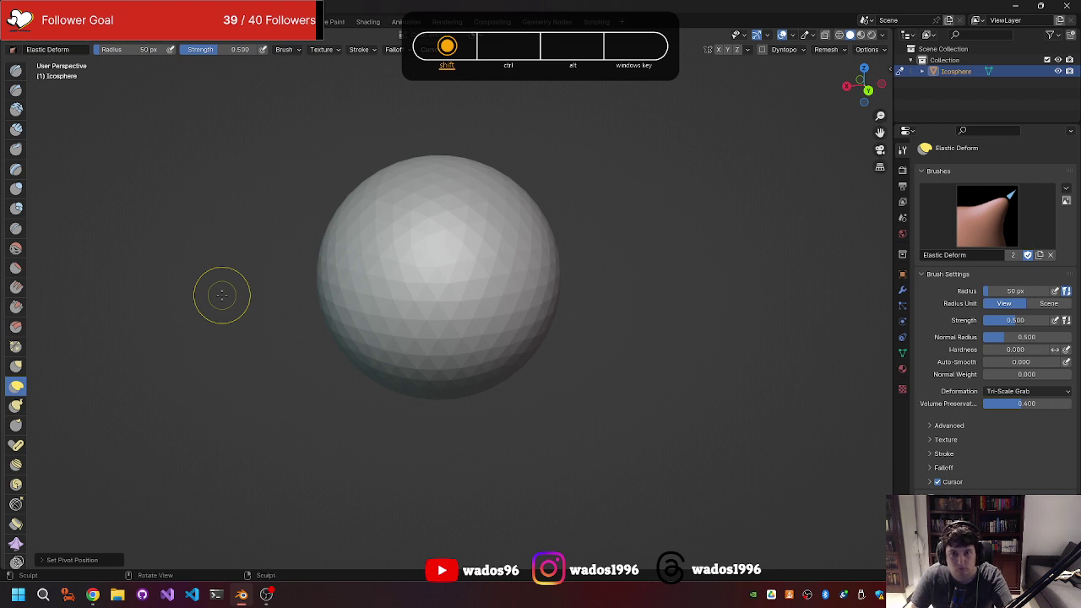
- Try an Elastic Deform pull on the sphere, then undo it
mouse_move(231, 249)
middle_down()
mouse_move(320, 286)
mouse_move(314, 241)
mouse_move(337, 234)
mouse_move(261, 268)
mouse_move(270, 253)
middle_up()
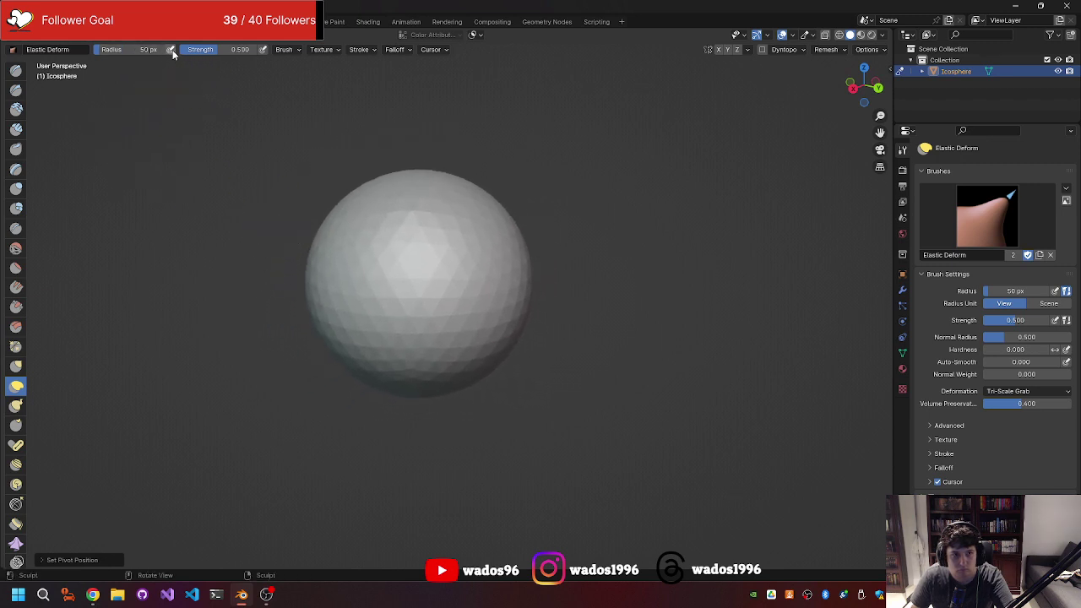
middle_drag(163, 224, 433, 281)
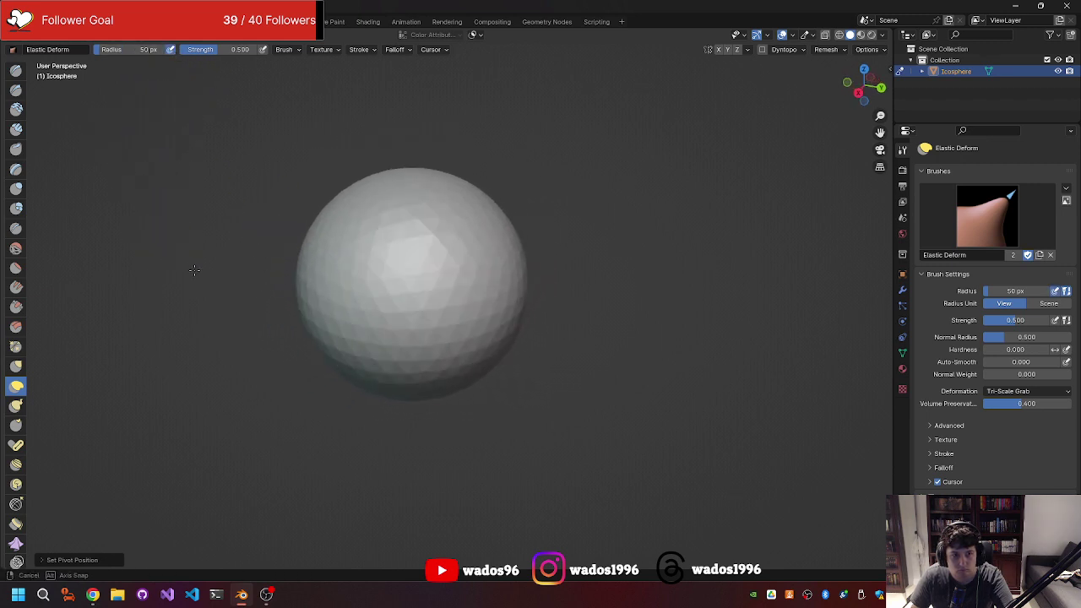
drag(423, 274, 268, 366)
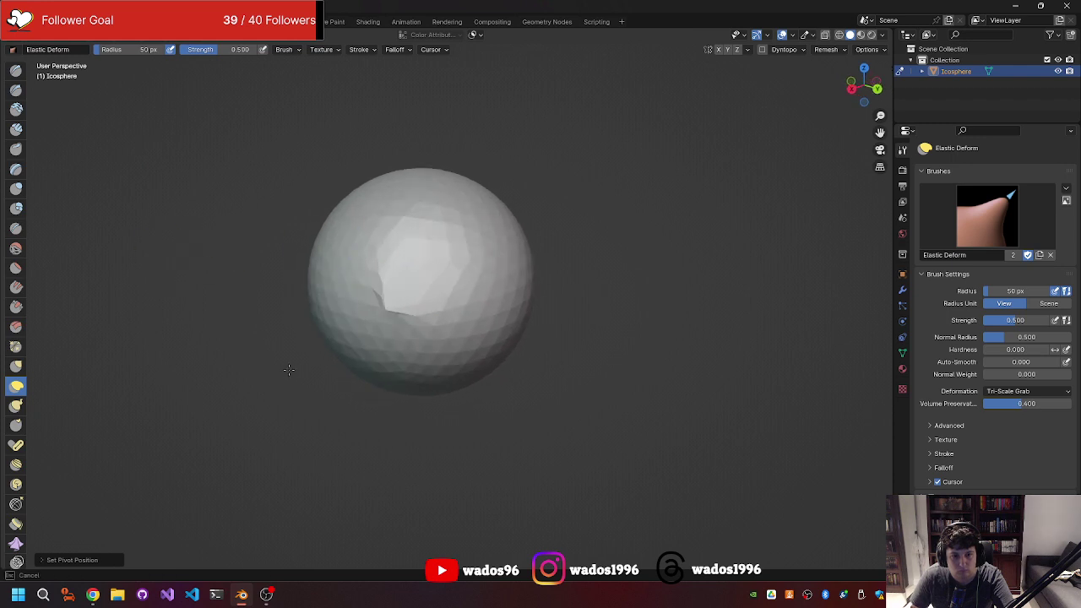
mouse_move(268, 367)
middle_down()
mouse_move(268, 291)
mouse_move(338, 273)
mouse_move(379, 268)
mouse_move(357, 294)
mouse_move(435, 335)
mouse_move(425, 242)
mouse_move(434, 256)
mouse_move(420, 295)
mouse_move(536, 309)
mouse_move(364, 255)
middle_up()
key(ctrl+z)
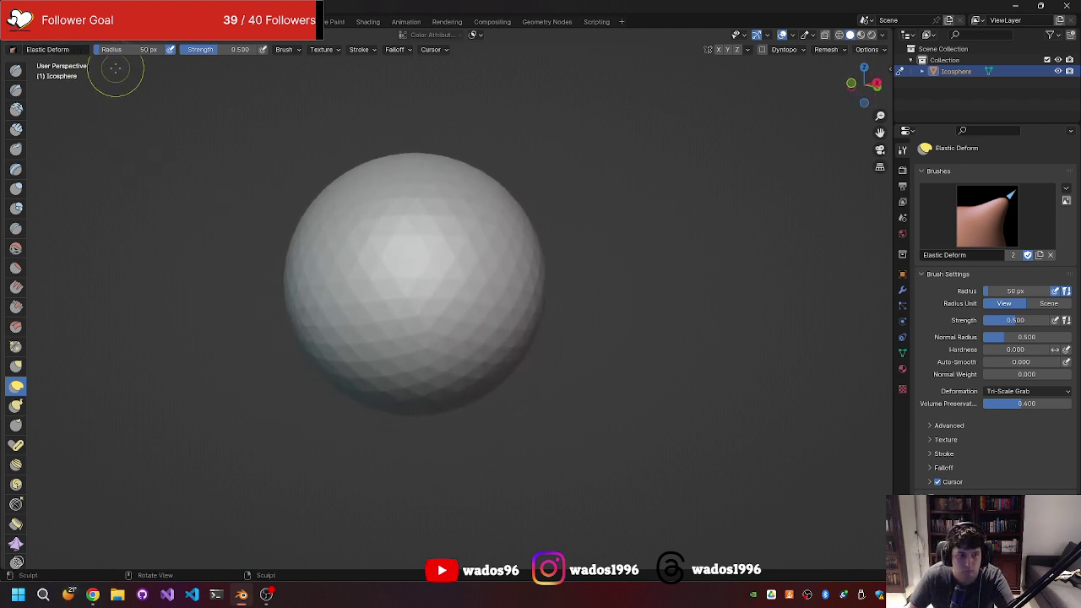
- Enable pen pressure for both brush size and strength in the header
click(170, 49)
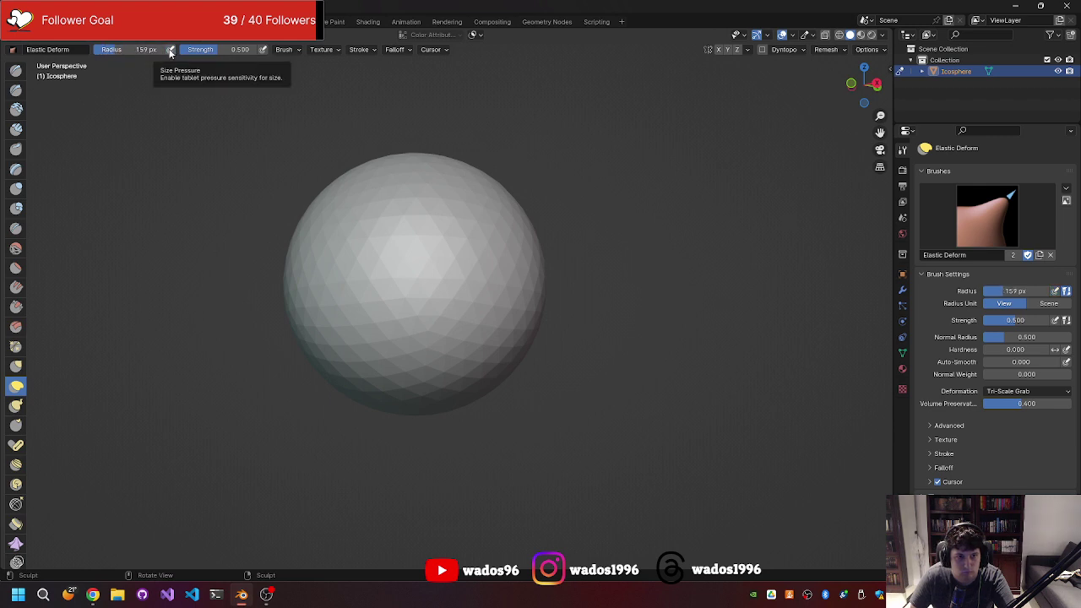
click(169, 51)
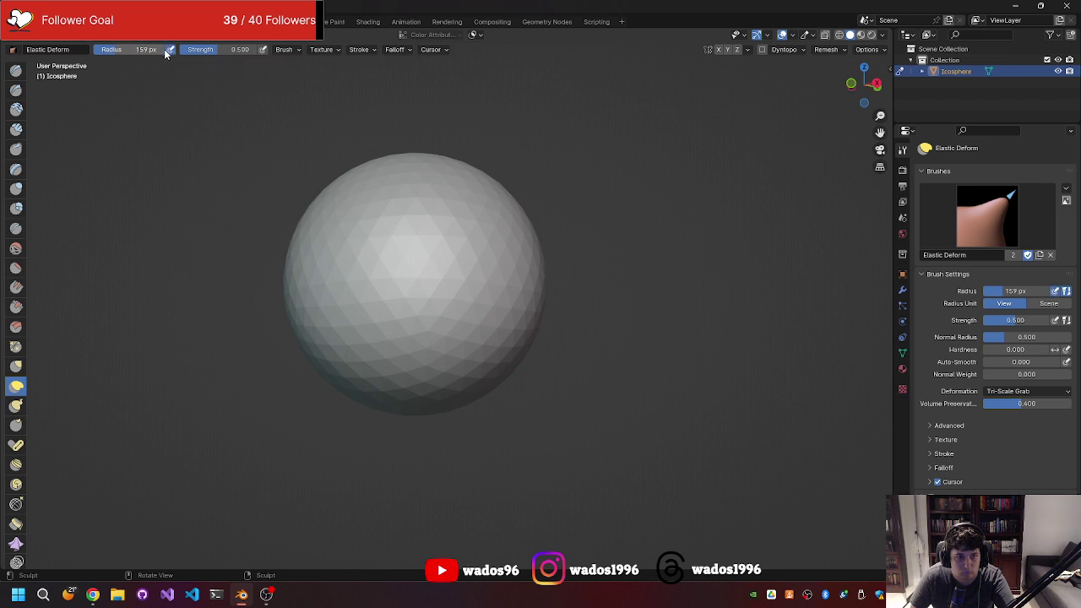
click(262, 50)
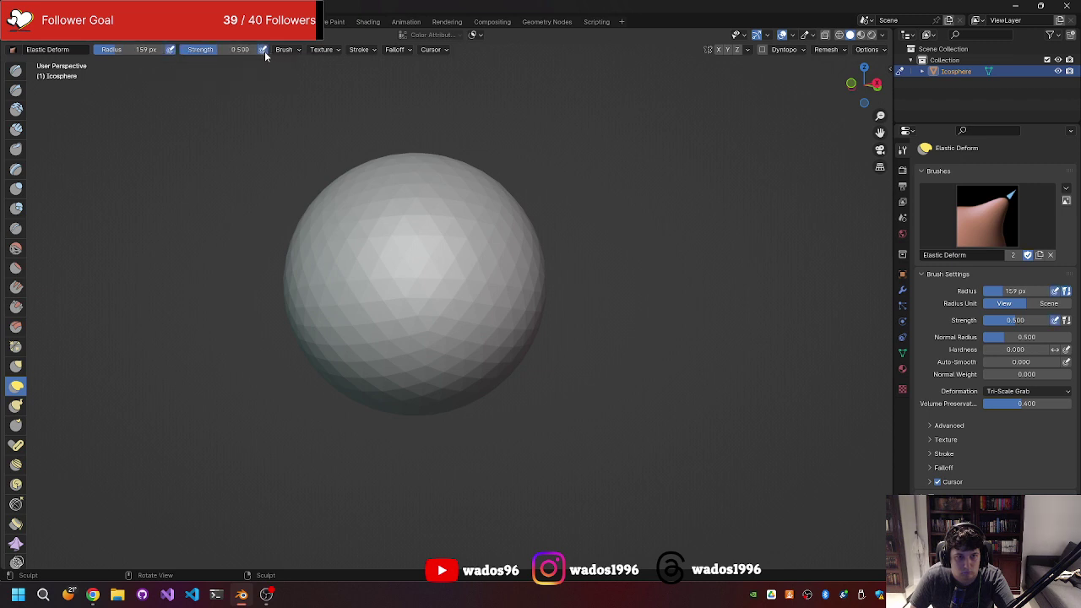
click(171, 50)
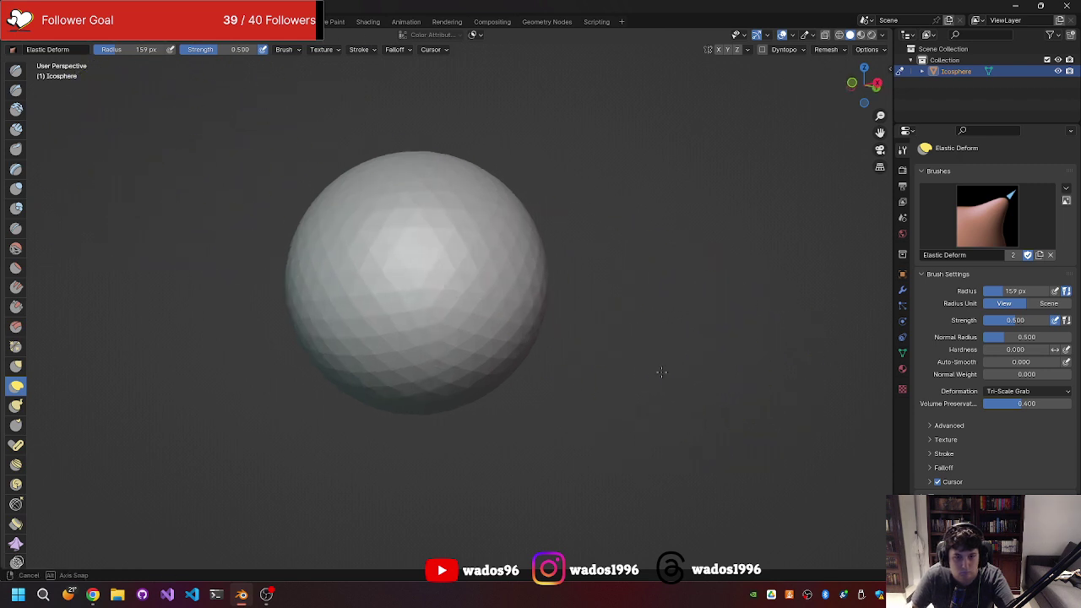
- Pull the sphere's lower right out into a teardrop shape with Elastic Deform
middle_drag(664, 374, 591, 362)
drag(399, 339, 461, 385)
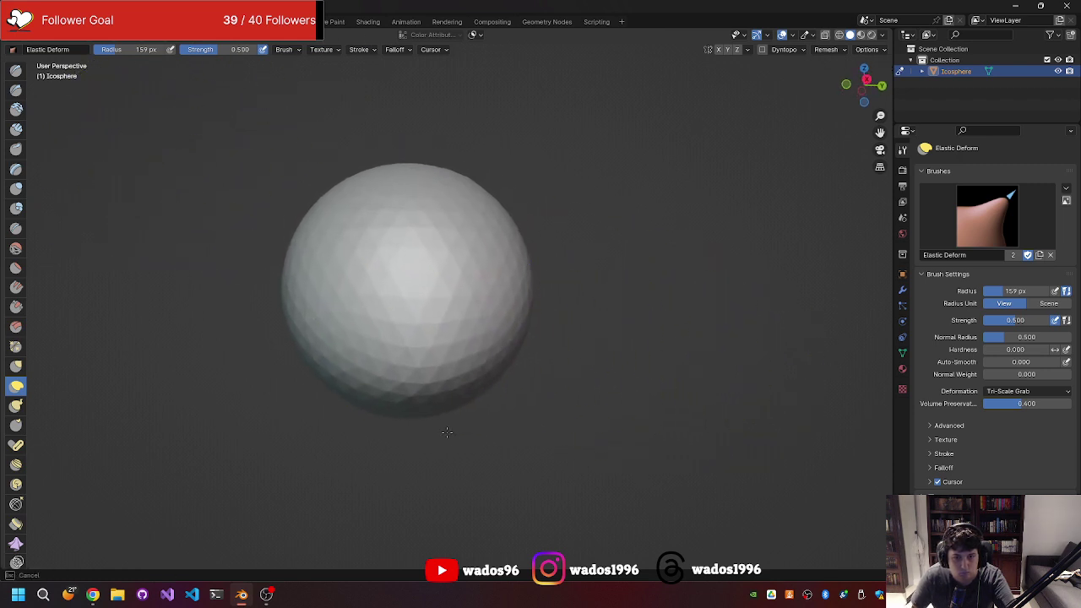
mouse_move(460, 384)
middle_down()
mouse_move(663, 481)
mouse_move(483, 374)
middle_up()
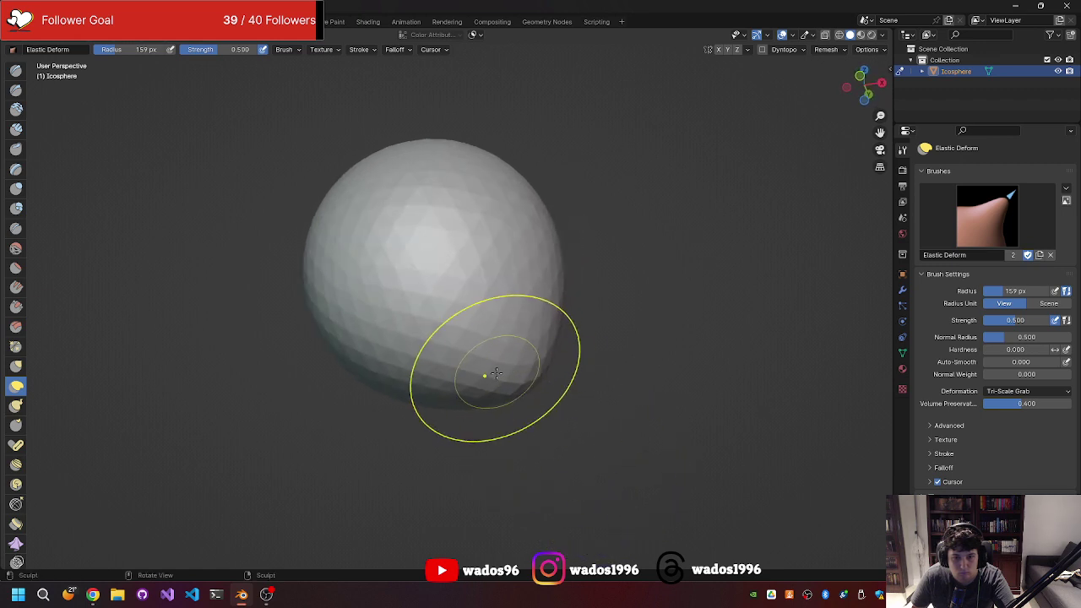
drag(534, 377, 583, 439)
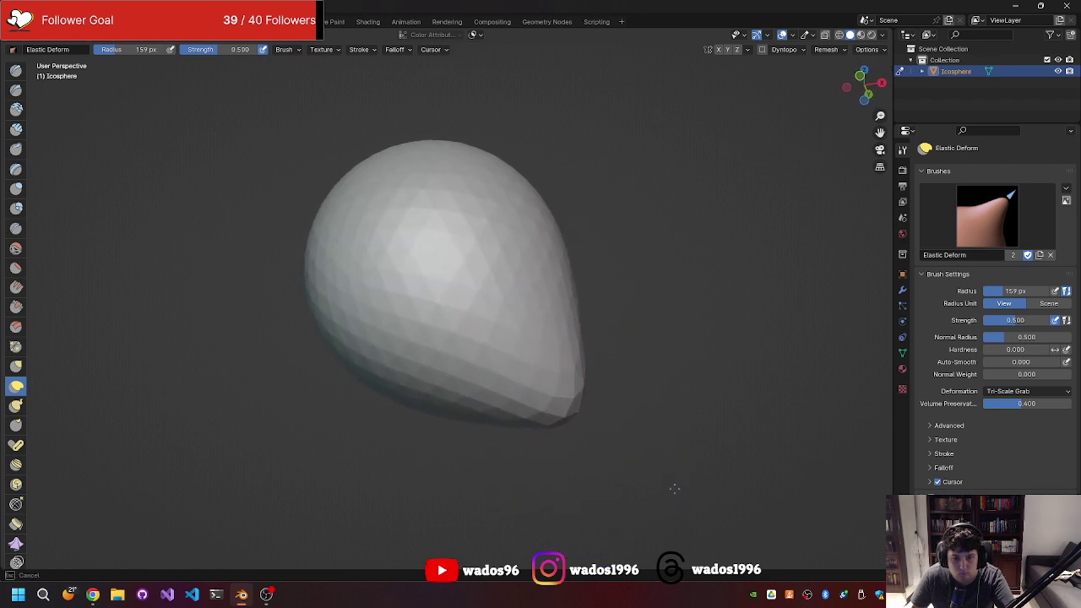
mouse_move(583, 439)
middle_down()
mouse_move(557, 470)
mouse_move(411, 536)
middle_up()
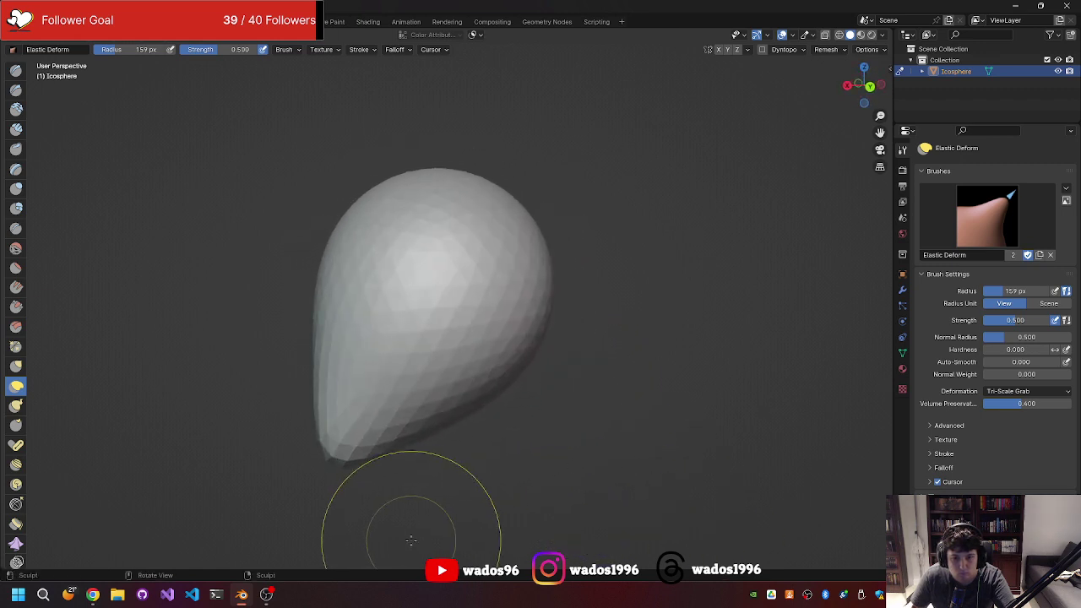
drag(394, 442, 410, 421)
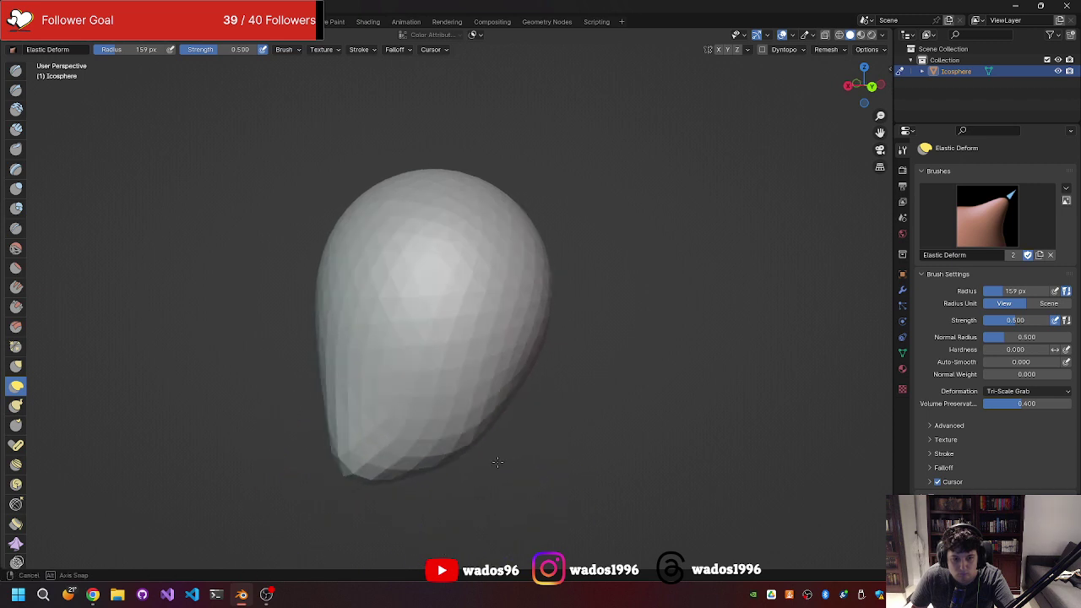
middle_drag(409, 421, 440, 442)
drag(440, 443, 445, 416)
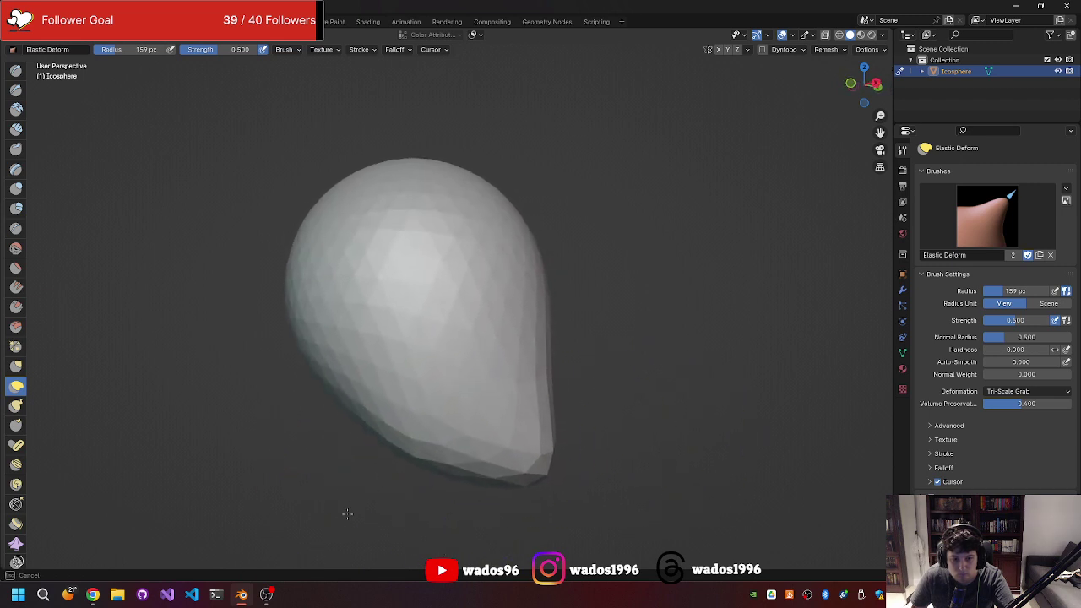
mouse_move(445, 415)
middle_down()
mouse_move(321, 497)
mouse_move(164, 475)
middle_up()
- Round out the left side, top, right side and bottom into an egg-like head
middle_drag(456, 445, 379, 410)
drag(322, 385, 313, 342)
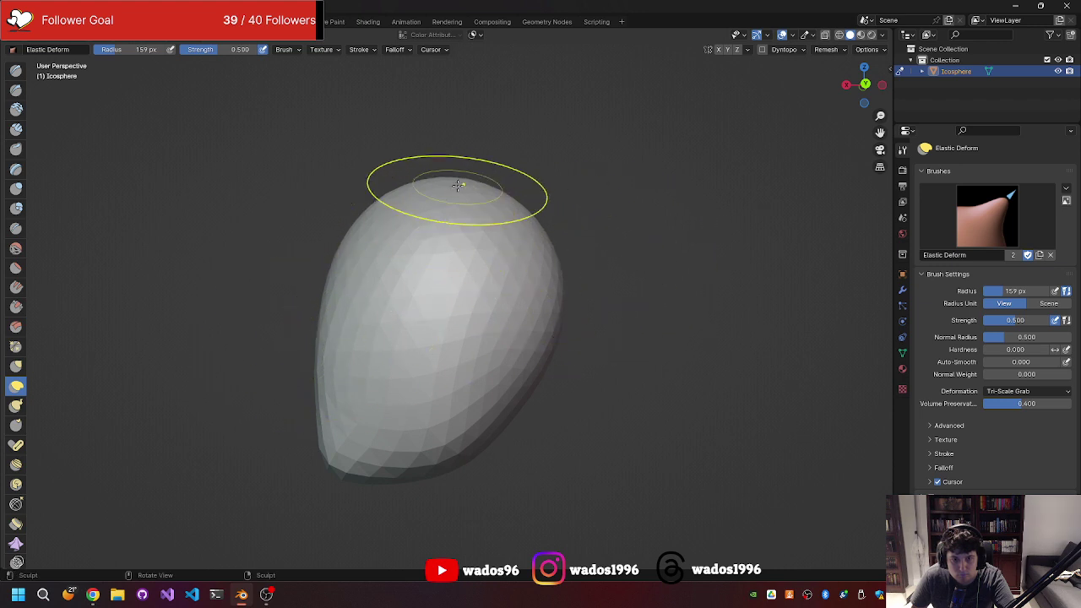
drag(459, 194, 465, 212)
middle_drag(465, 212, 397, 174)
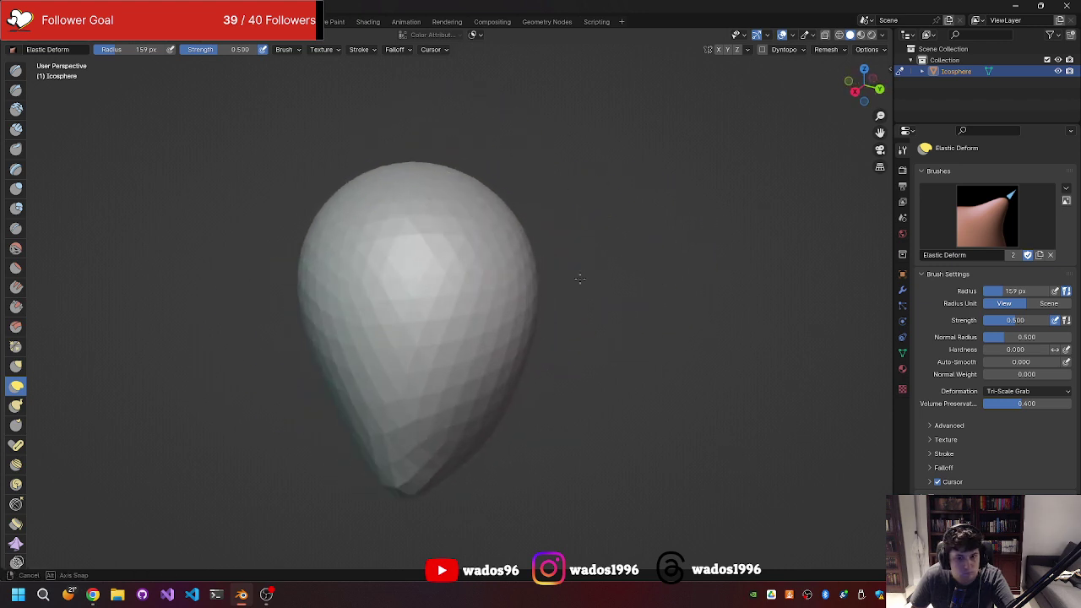
mouse_move(452, 175)
mouse_down()
mouse_move(466, 177)
mouse_move(432, 160)
mouse_up()
mouse_move(440, 171)
middle_down()
mouse_move(433, 212)
mouse_move(430, 197)
middle_up()
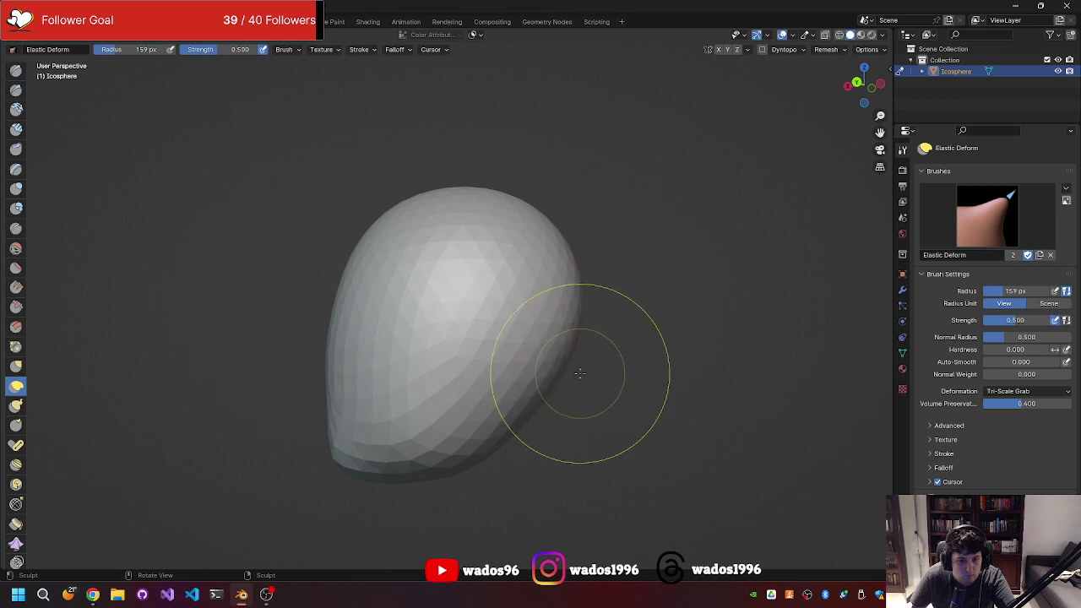
drag(580, 364, 617, 428)
mouse_move(617, 427)
middle_down()
mouse_move(605, 440)
mouse_move(769, 413)
mouse_move(386, 434)
middle_up()
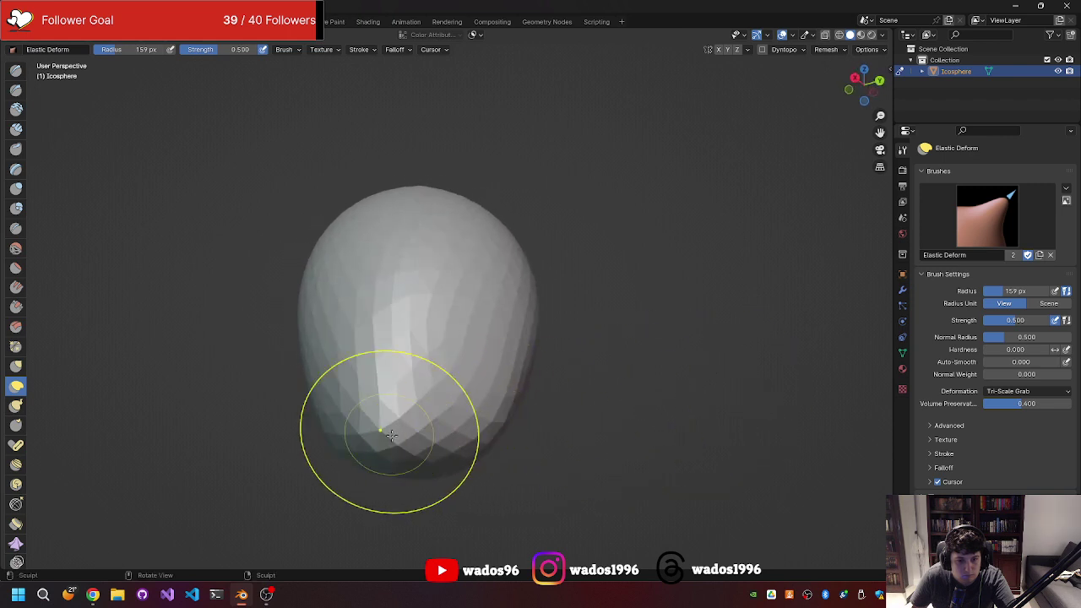
mouse_move(386, 434)
mouse_down()
mouse_move(383, 410)
mouse_move(387, 438)
mouse_move(376, 447)
mouse_up()
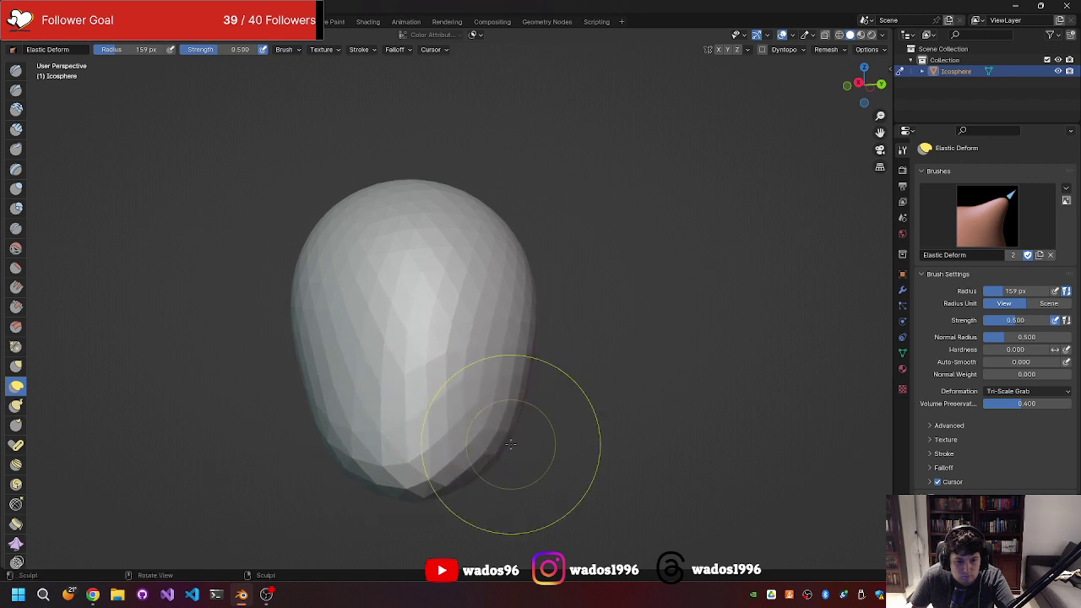
mouse_move(313, 447)
middle_down()
mouse_move(548, 386)
mouse_move(359, 420)
mouse_move(604, 386)
middle_up()
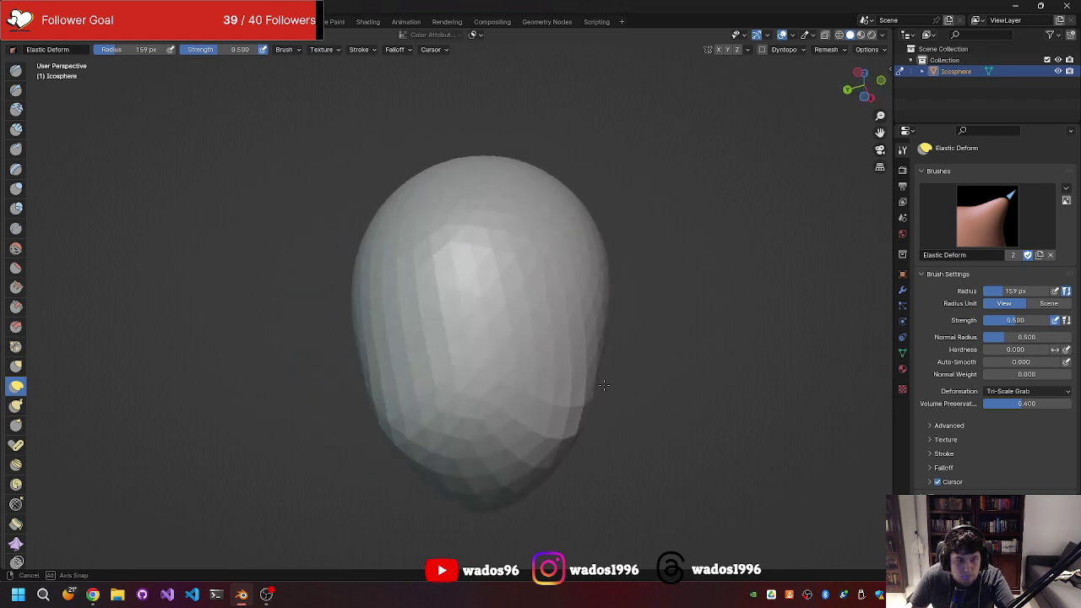
middle_drag(604, 385, 612, 365)
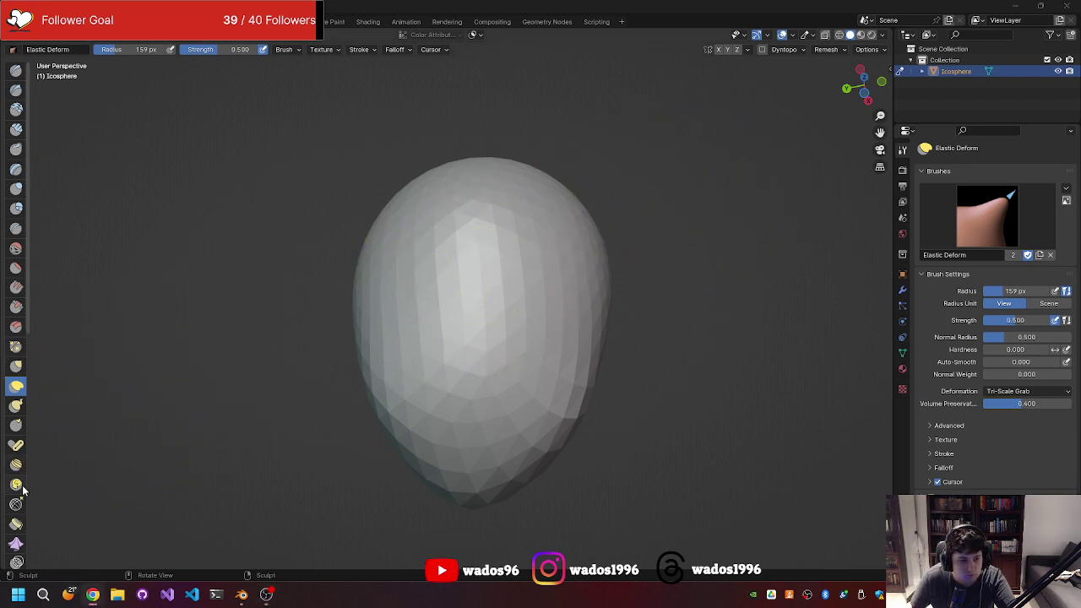
scroll(17, 549, down, 3)
scroll(17, 549, down, 3)
scroll(17, 549, down, 2)
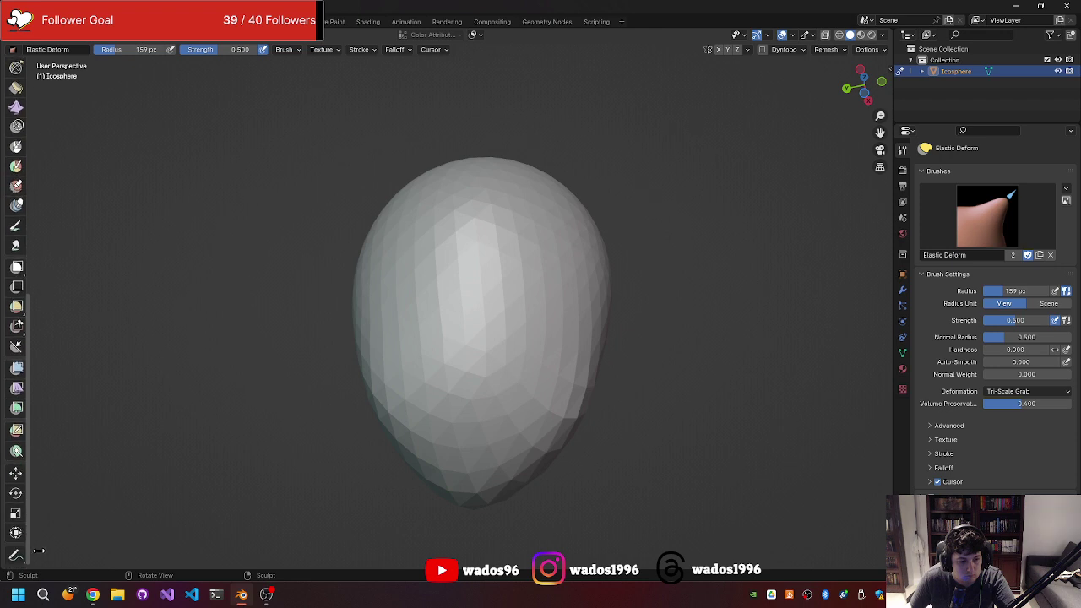
scroll(39, 534, down, 3)
scroll(20, 520, up, 1)
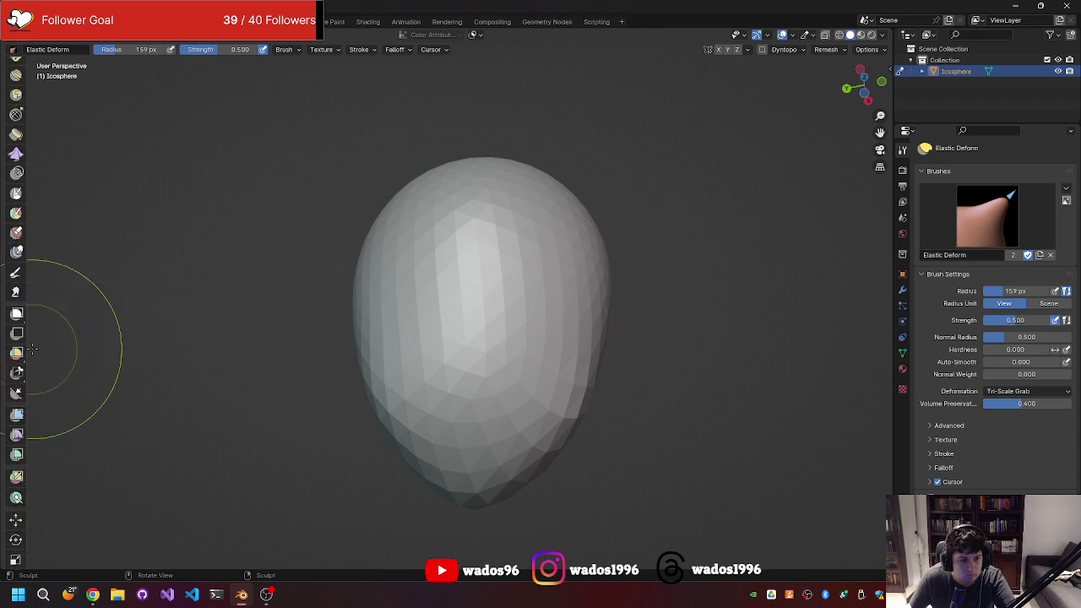
mouse_move(25, 353)
middle_down()
mouse_move(3, 362)
mouse_move(17, 356)
middle_up()
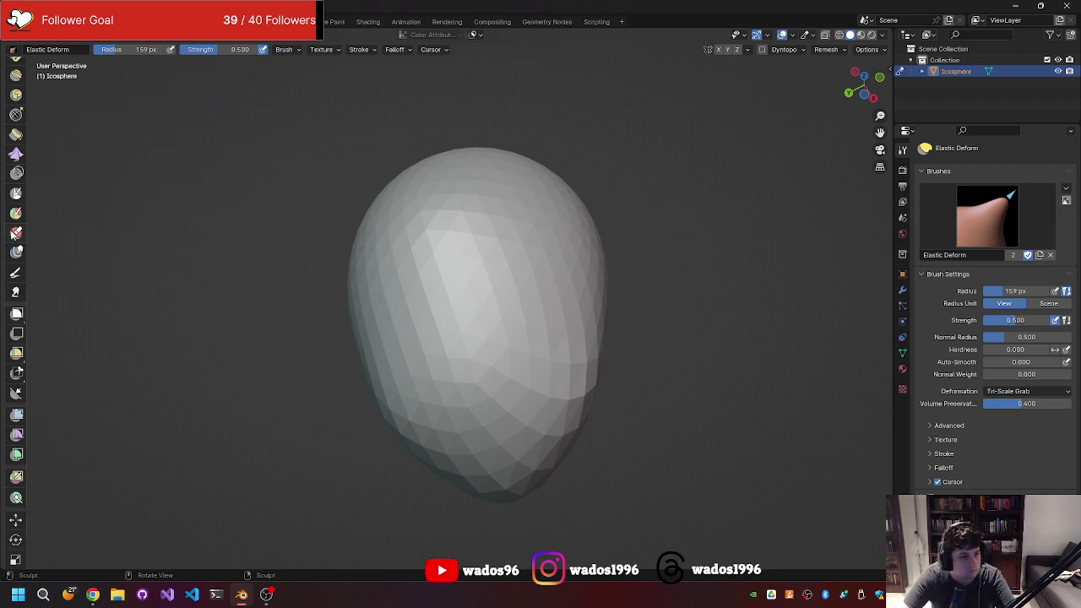
scroll(15, 235, up, 3)
scroll(17, 230, up, 2)
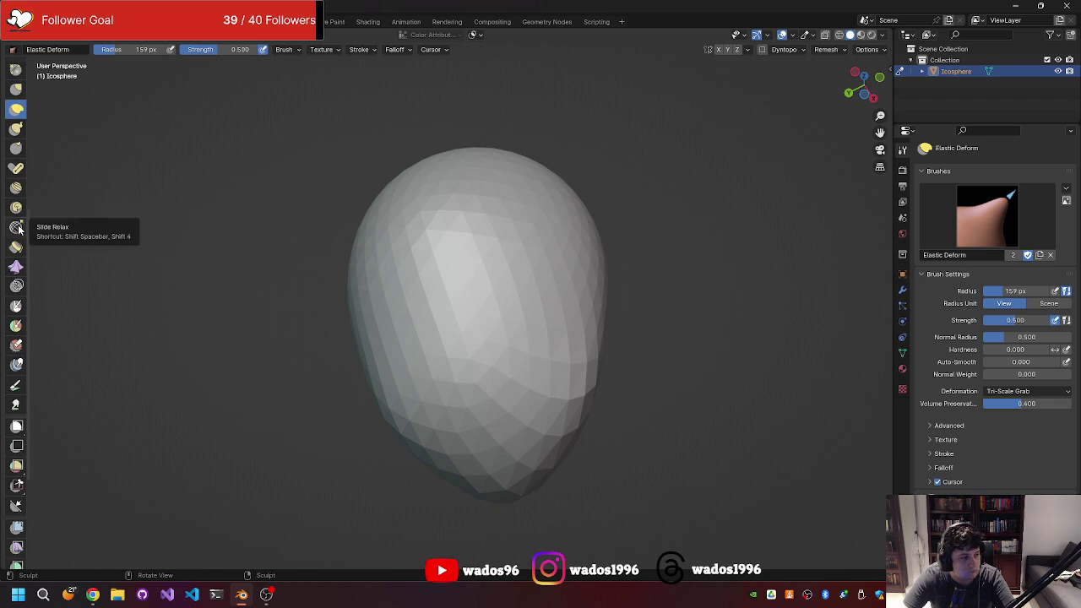
scroll(18, 230, up, 1)
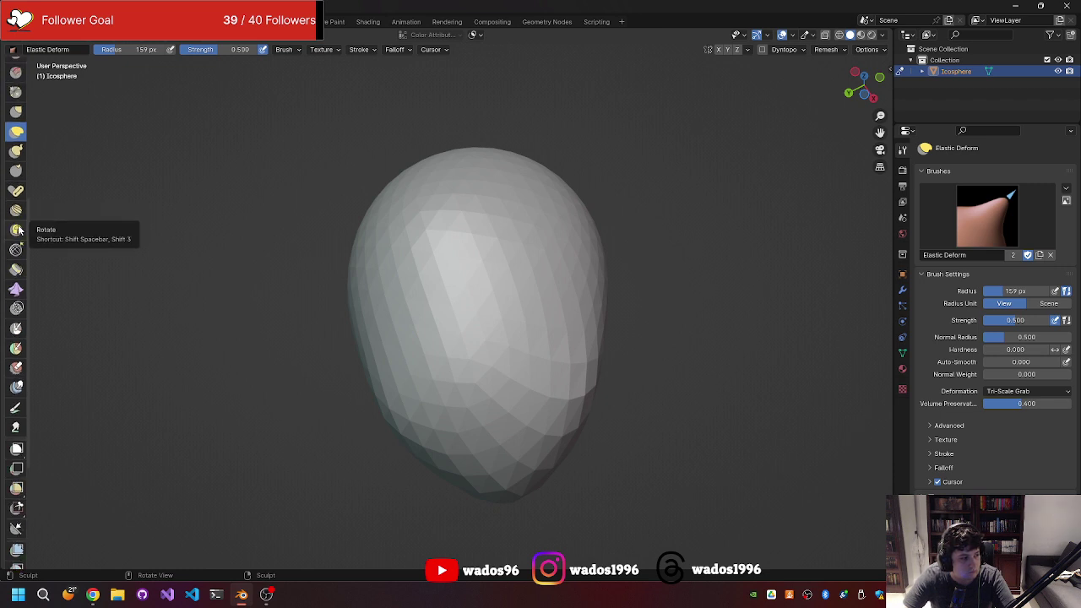
scroll(19, 229, up, 1)
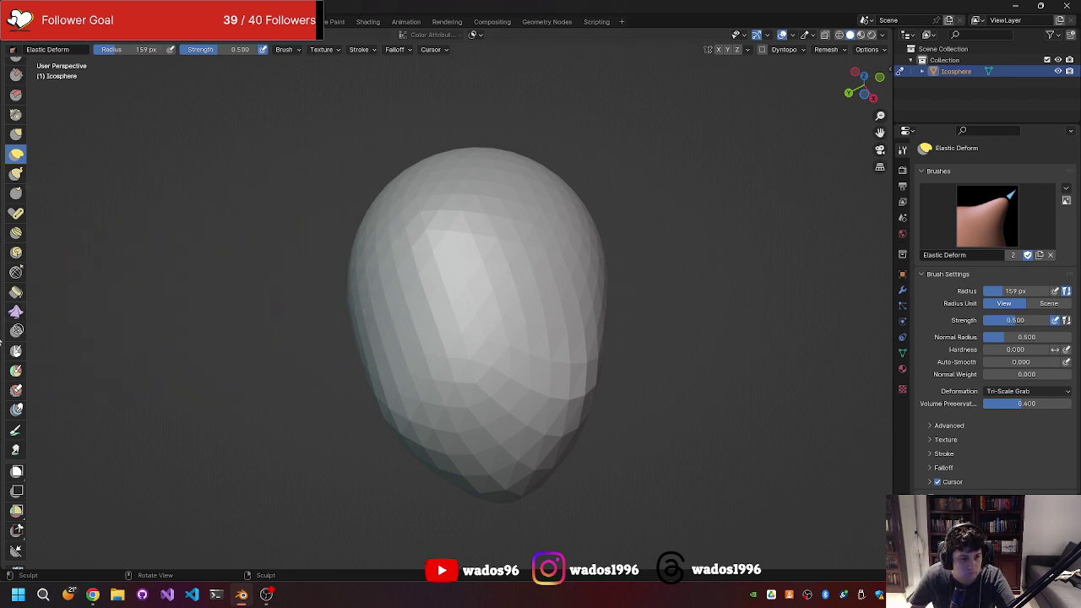
- Switch to the Mask brush and mask the upper-left and upper-centre of the head
click(17, 351)
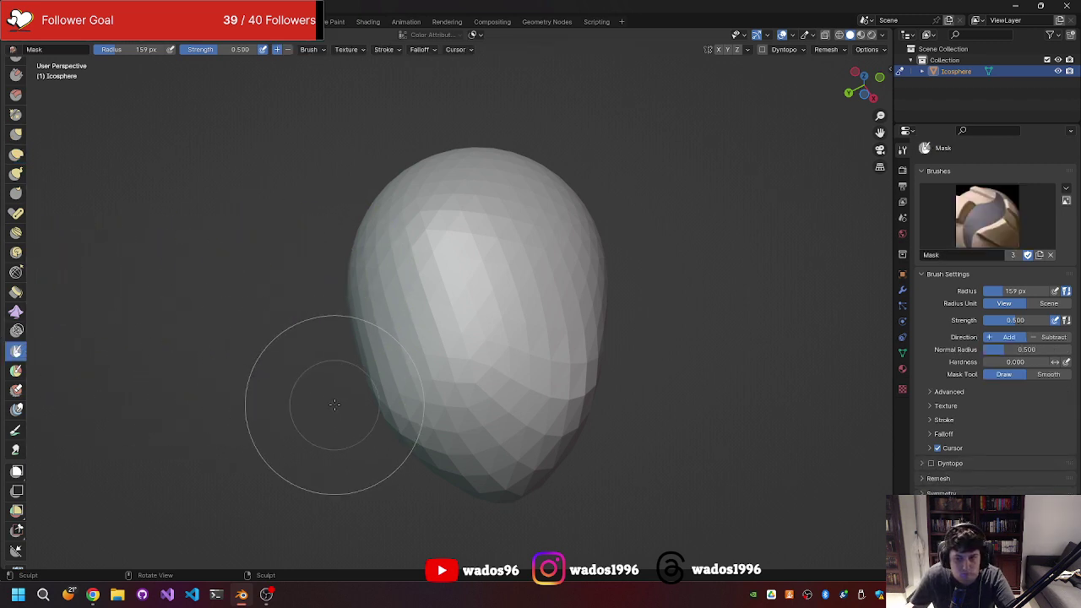
mouse_move(333, 403)
middle_down()
mouse_move(302, 238)
mouse_move(375, 149)
mouse_move(184, 298)
mouse_move(234, 218)
mouse_move(453, 282)
middle_up()
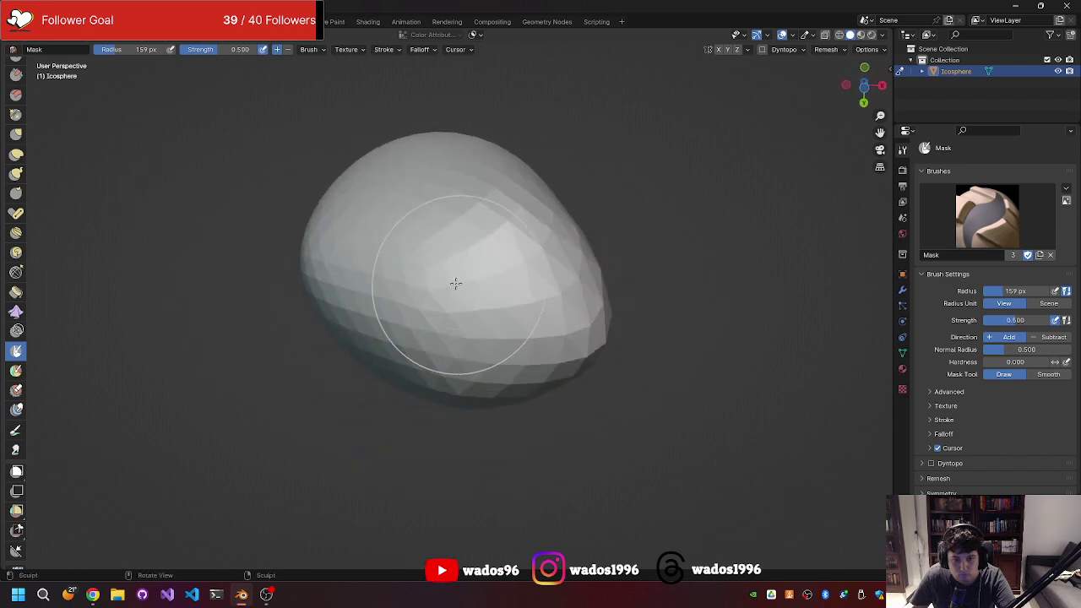
mouse_move(403, 292)
mouse_down()
mouse_move(422, 262)
mouse_move(360, 290)
mouse_up()
mouse_move(425, 265)
middle_down()
mouse_move(467, 277)
mouse_move(482, 254)
mouse_move(541, 258)
mouse_move(506, 391)
mouse_move(509, 246)
mouse_move(516, 268)
mouse_move(457, 242)
middle_up()
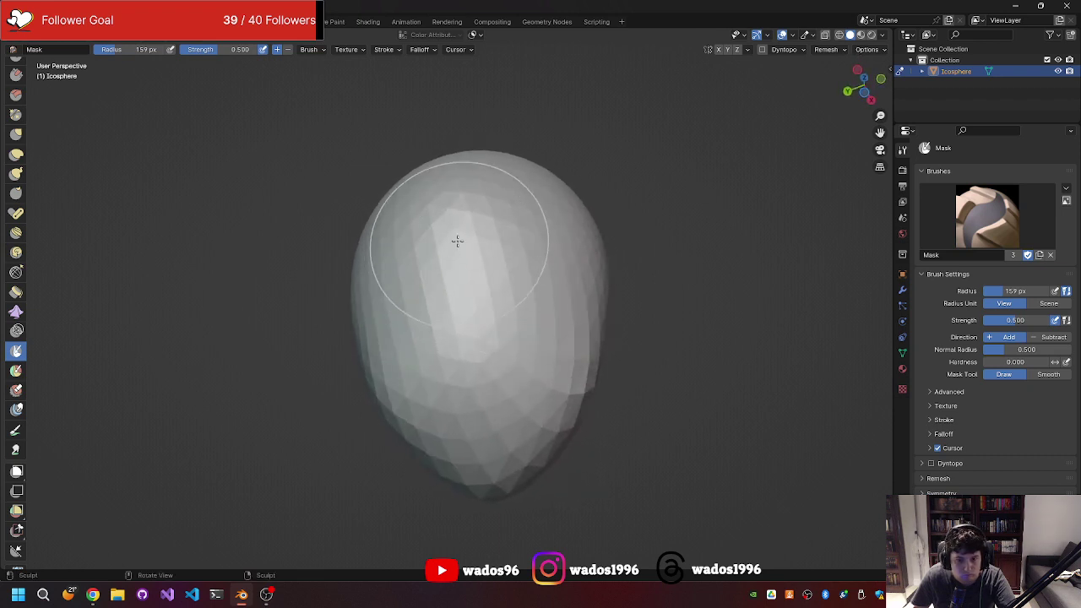
mouse_move(472, 245)
mouse_down()
mouse_move(506, 287)
mouse_move(430, 262)
mouse_up()
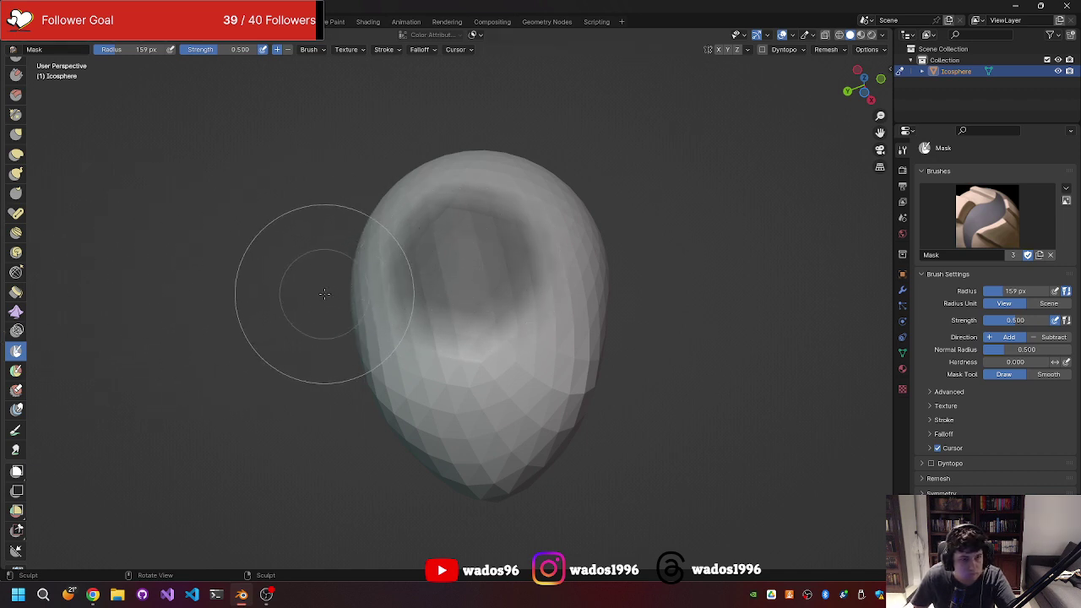
- Turn the egg to a frontal view and paint a mask over its front
right_click(285, 217)
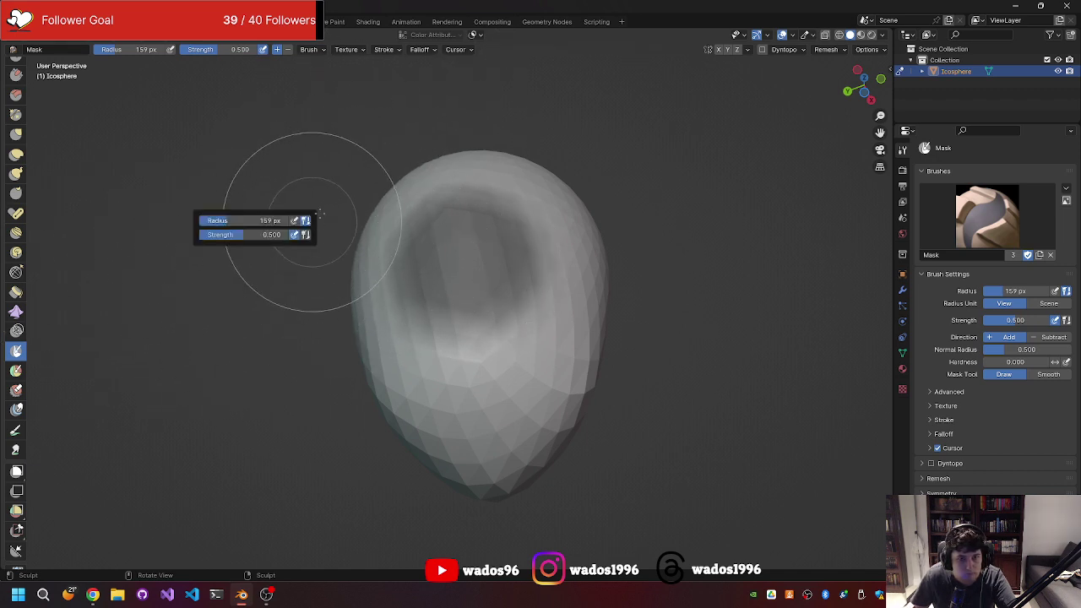
right_click(313, 217)
mouse_move(313, 217)
middle_down()
mouse_move(184, 217)
mouse_move(223, 224)
middle_up()
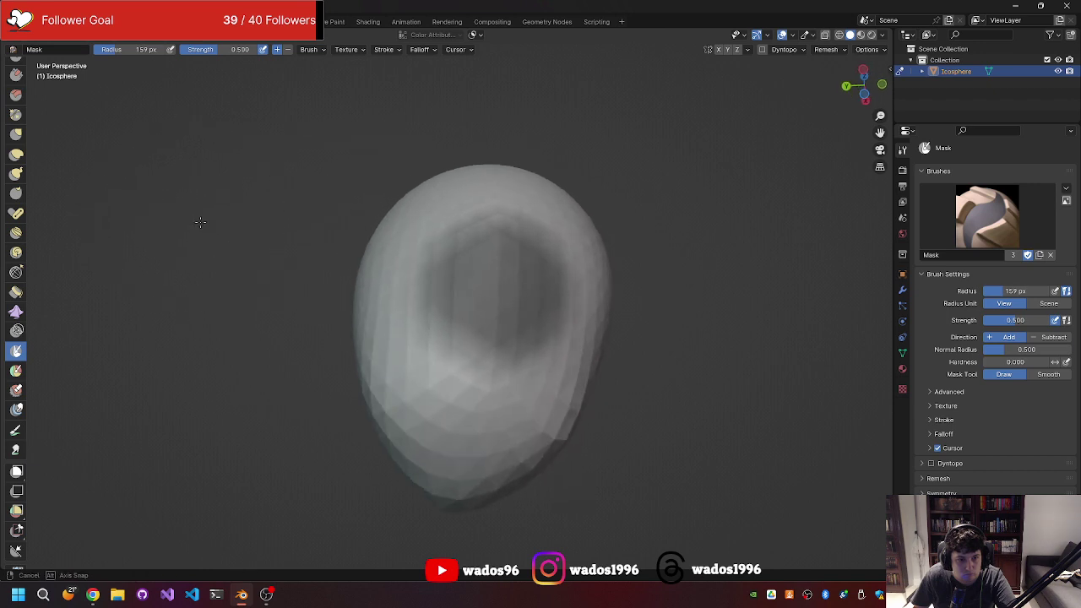
middle_drag(210, 234, 355, 236)
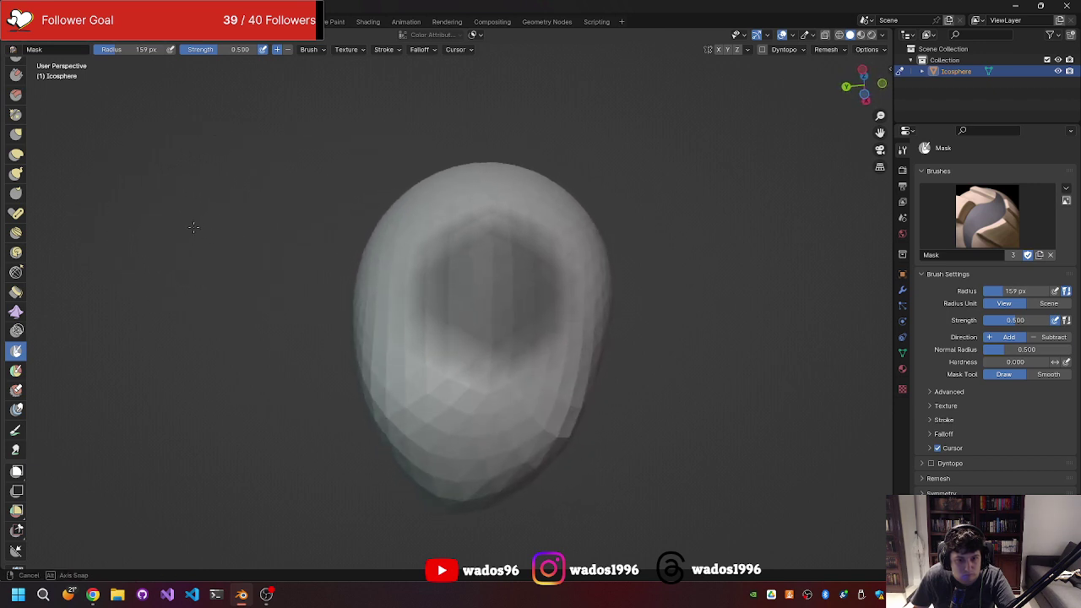
mouse_move(507, 234)
middle_down()
mouse_move(515, 271)
mouse_move(367, 345)
mouse_move(385, 273)
middle_up()
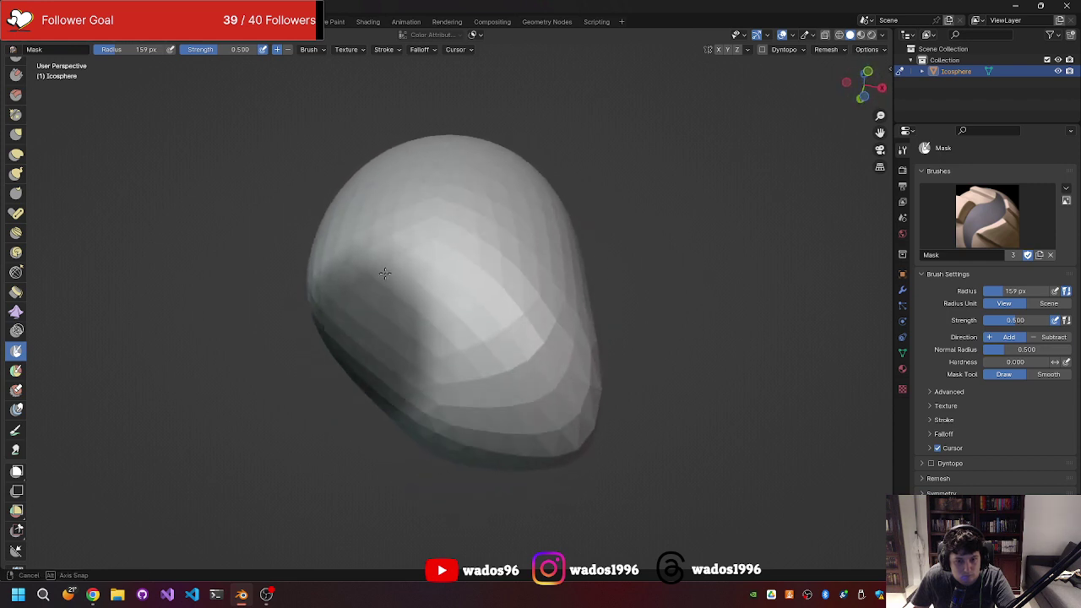
middle_drag(384, 273, 515, 293)
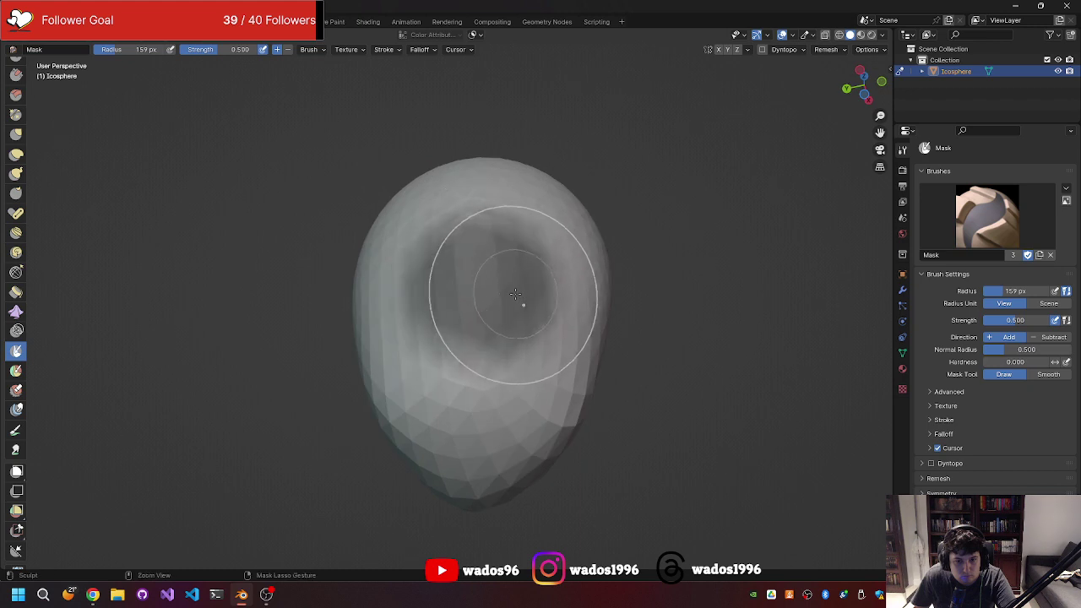
mouse_move(490, 296)
mouse_down()
mouse_move(493, 331)
mouse_move(484, 274)
mouse_up()
drag(437, 312, 422, 321)
mouse_move(423, 321)
middle_down()
mouse_move(350, 326)
mouse_move(349, 339)
mouse_move(410, 258)
middle_up()
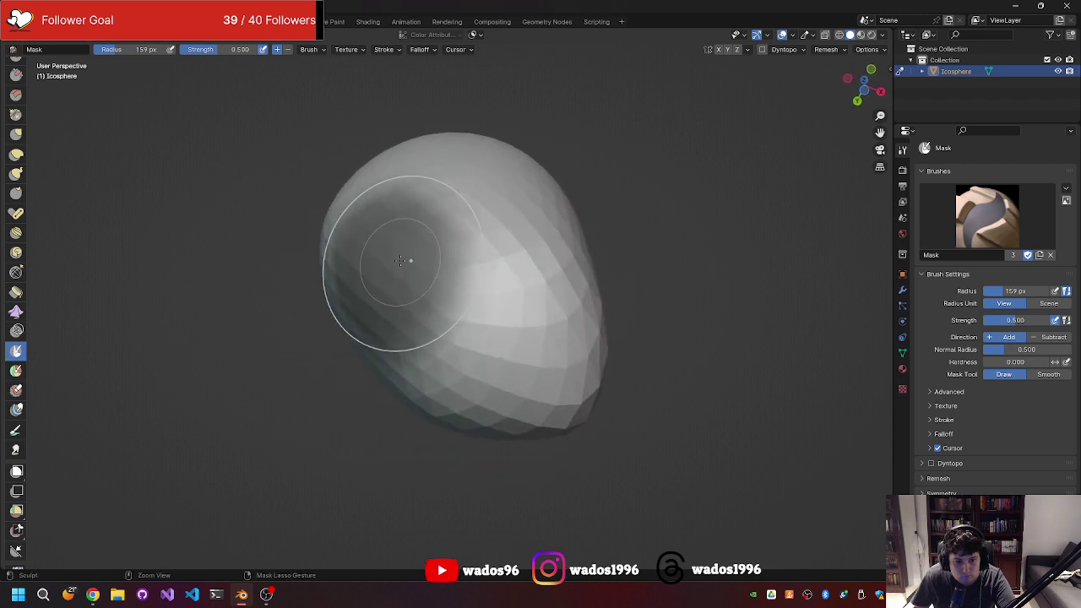
mouse_move(330, 290)
middle_down()
mouse_move(389, 279)
mouse_move(465, 291)
middle_up()
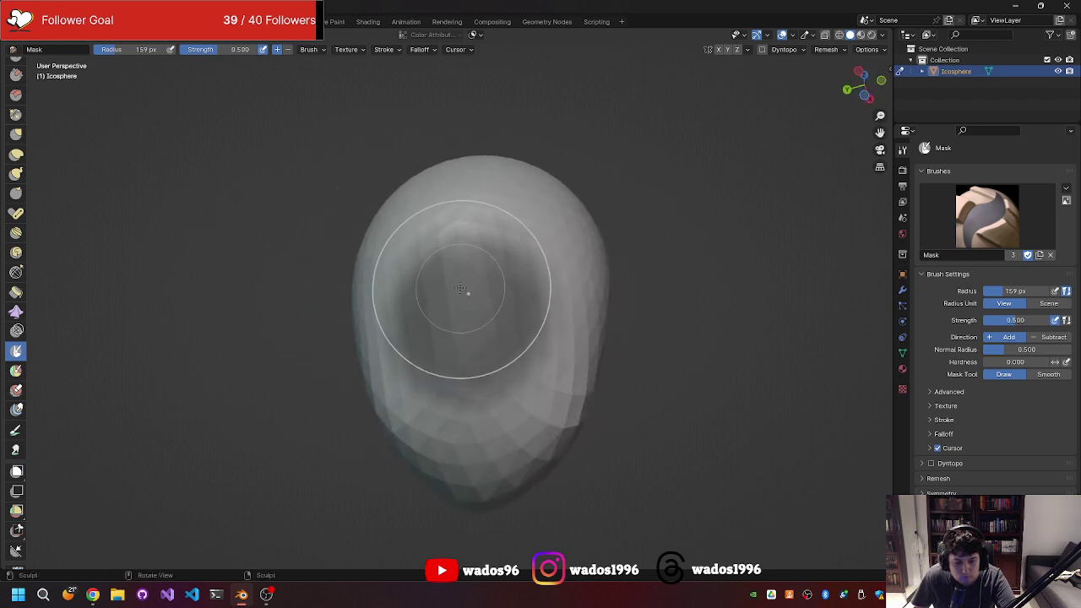
- Bring up the Mask pie menu with A and dismiss it without applying anything
key(a)
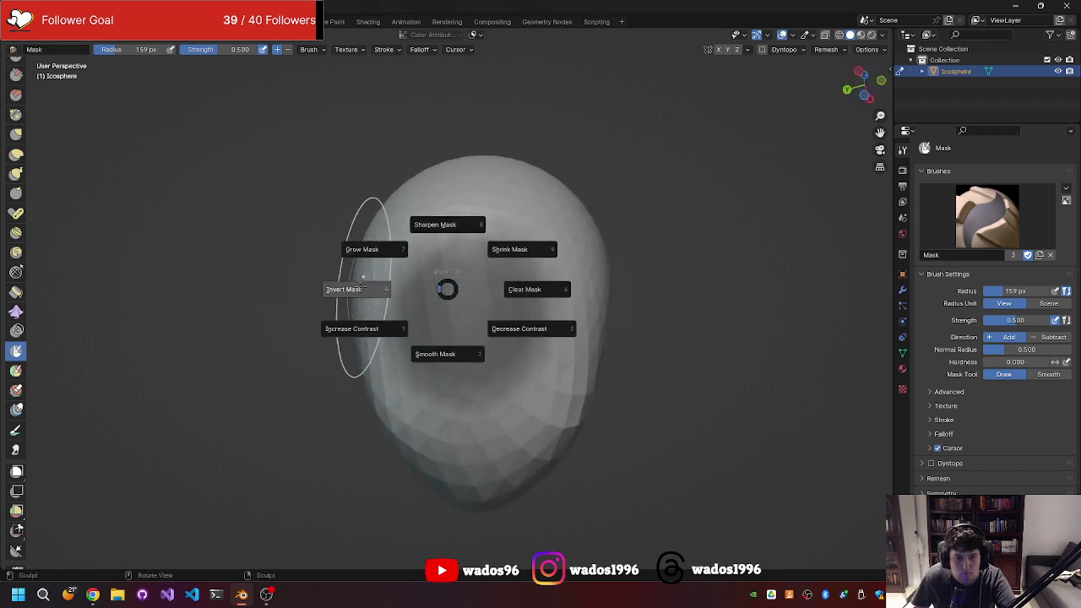
mouse_move(363, 288)
middle_down()
mouse_move(398, 287)
mouse_move(477, 320)
mouse_move(157, 229)
middle_up()
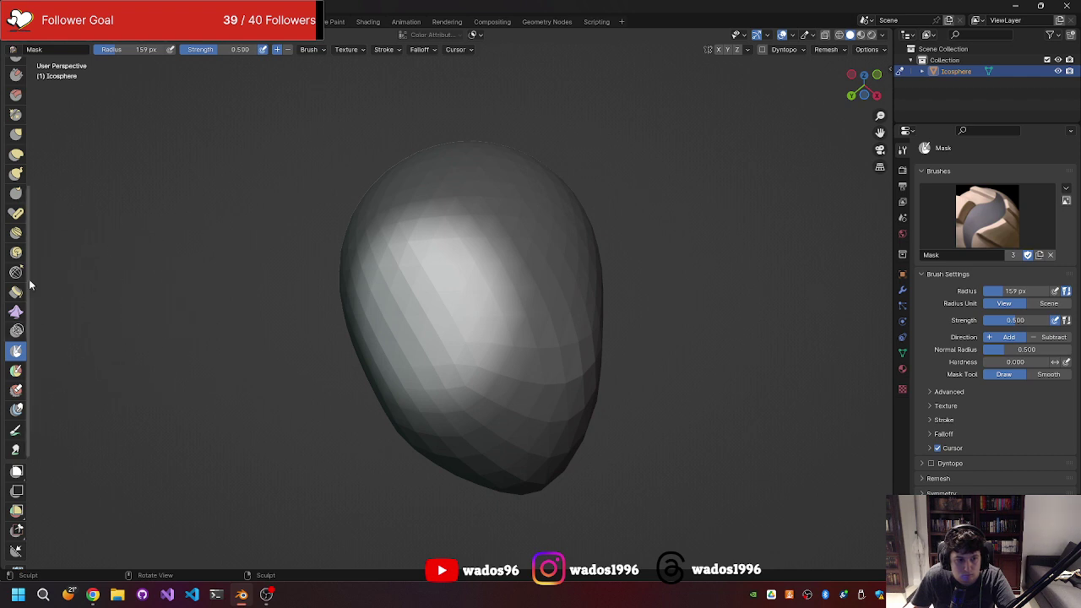
- Select Elastic Deform, widen the toolbar to show tool names, then open Windows Settings
click(16, 156)
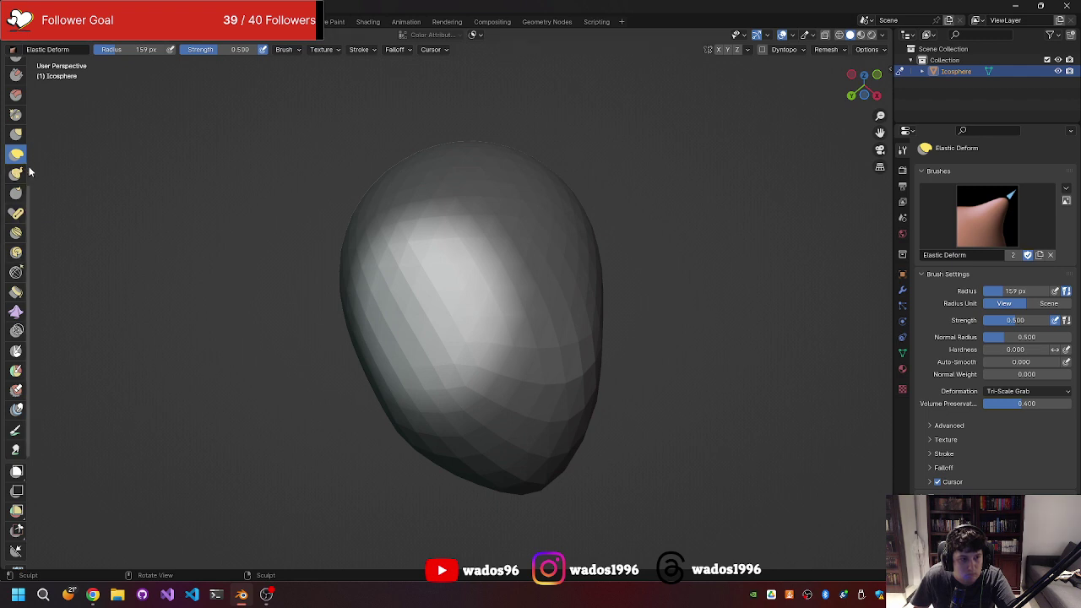
scroll(28, 213, up, 5)
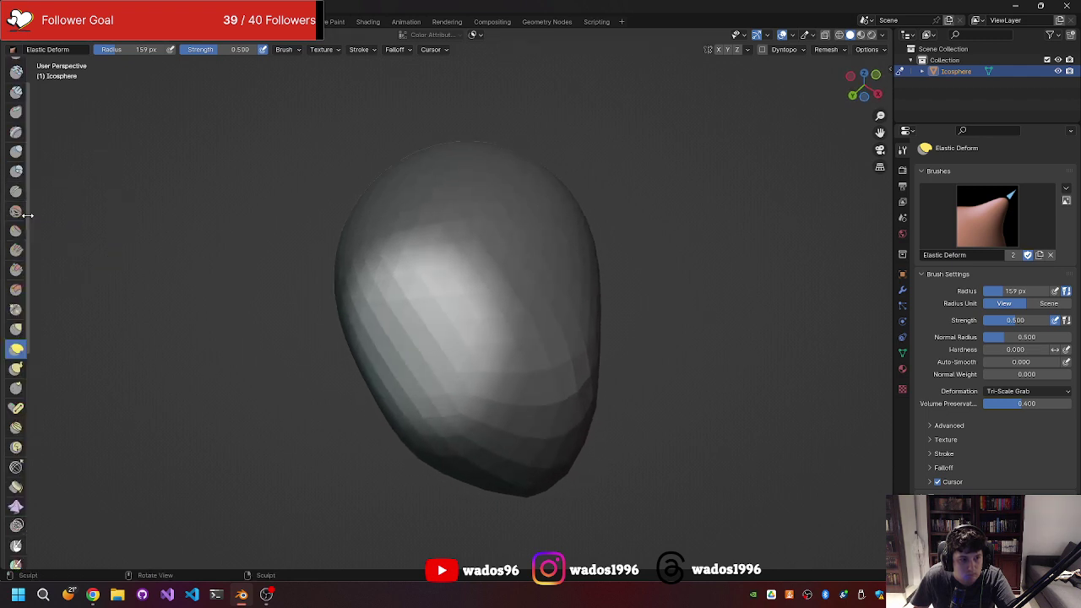
scroll(28, 215, up, 2)
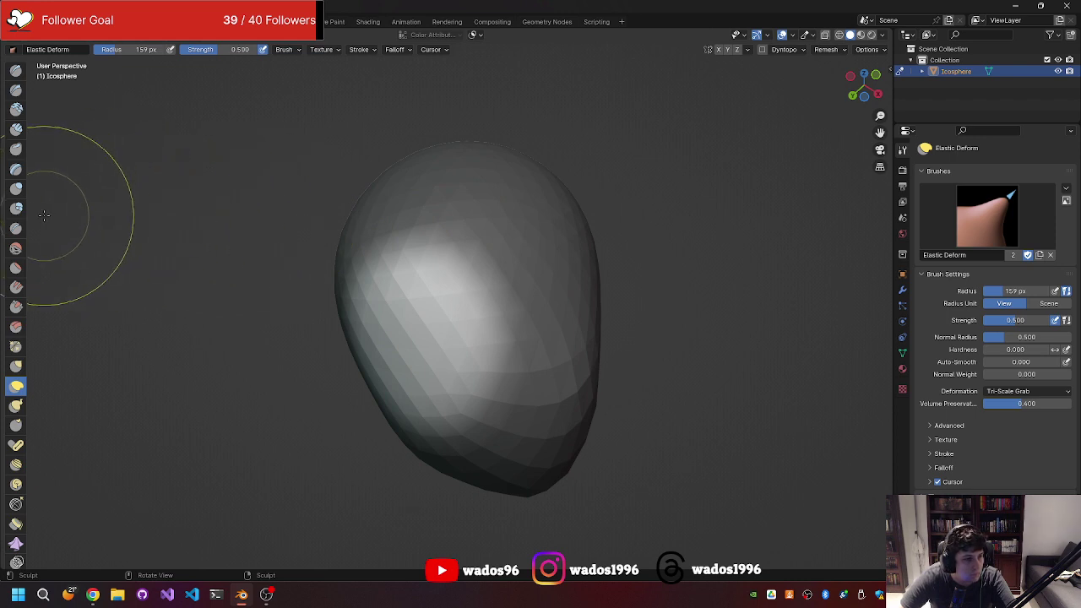
scroll(17, 236, down, 2)
scroll(17, 253, down, 2)
scroll(17, 278, down, 1)
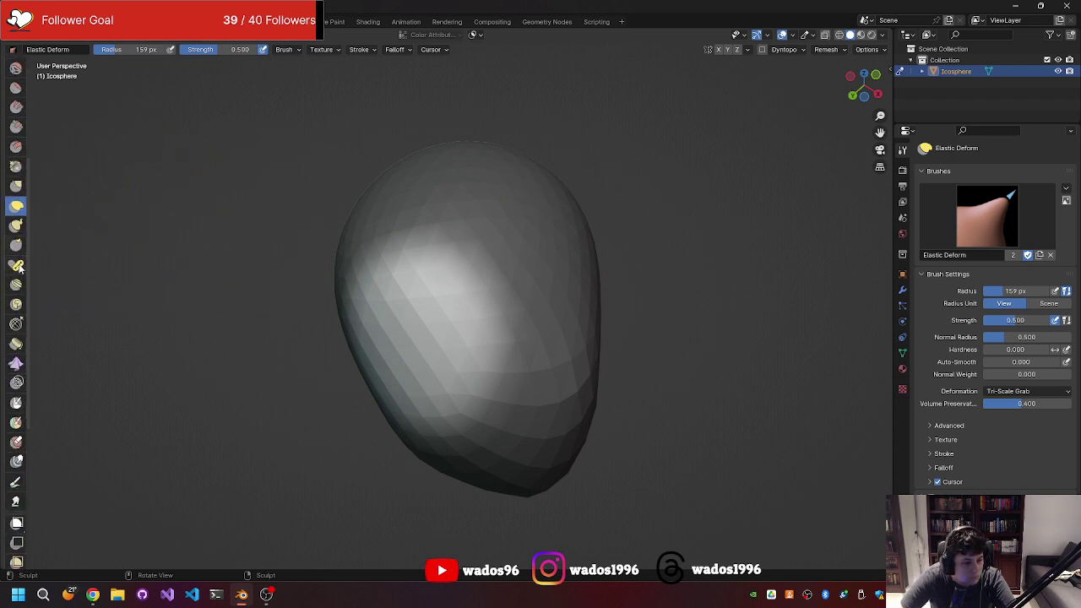
scroll(17, 315, down, 1)
scroll(17, 315, down, 1)
scroll(16, 313, down, 1)
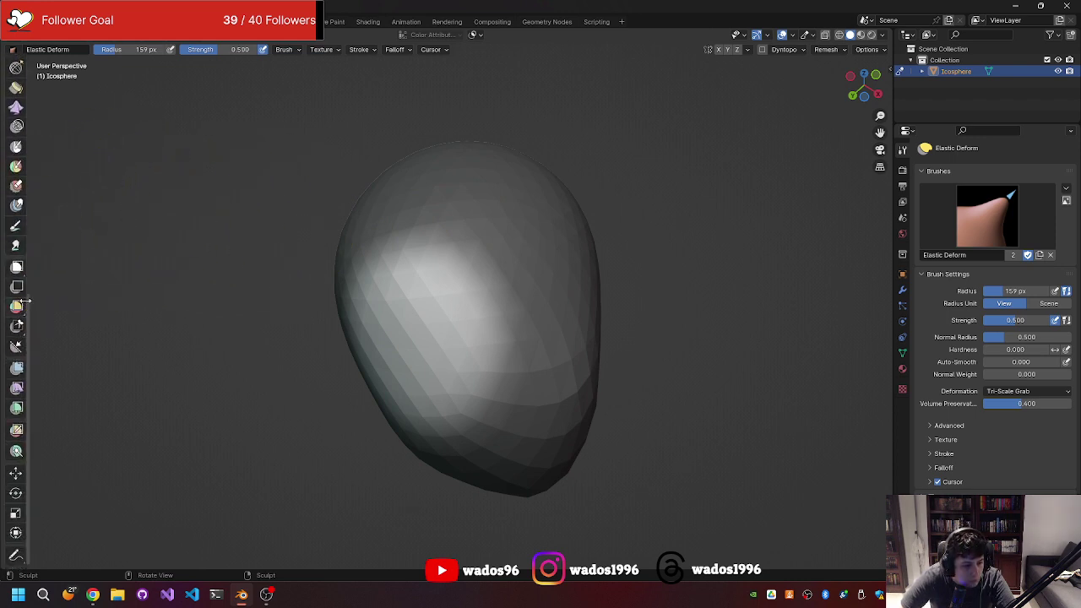
scroll(15, 317, down, 1)
scroll(13, 325, up, 1)
scroll(17, 308, up, 1)
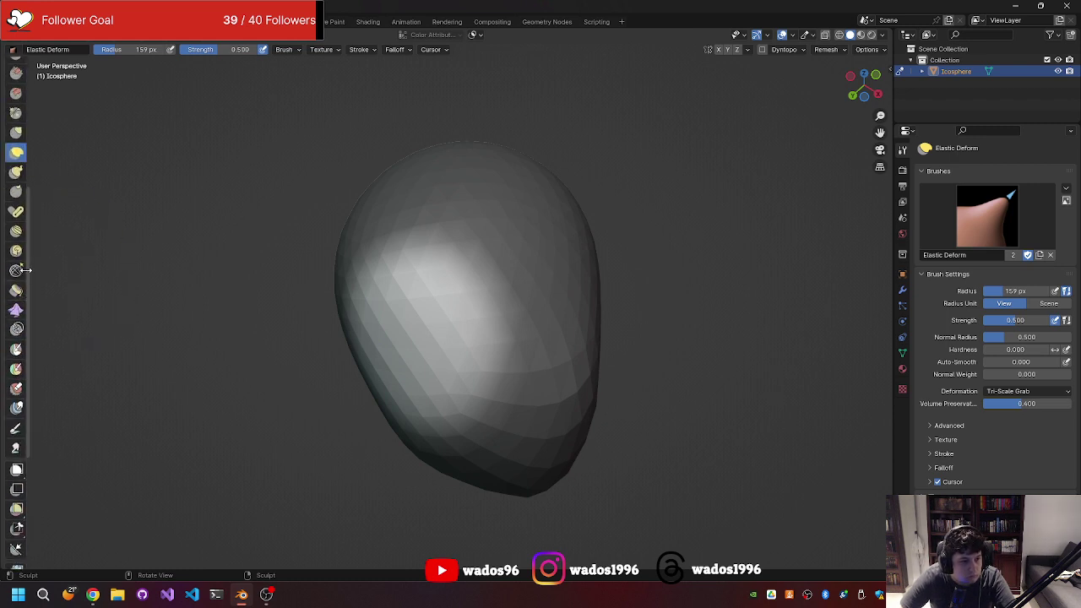
mouse_move(29, 273)
mouse_down()
mouse_move(91, 266)
mouse_move(51, 269)
mouse_up()
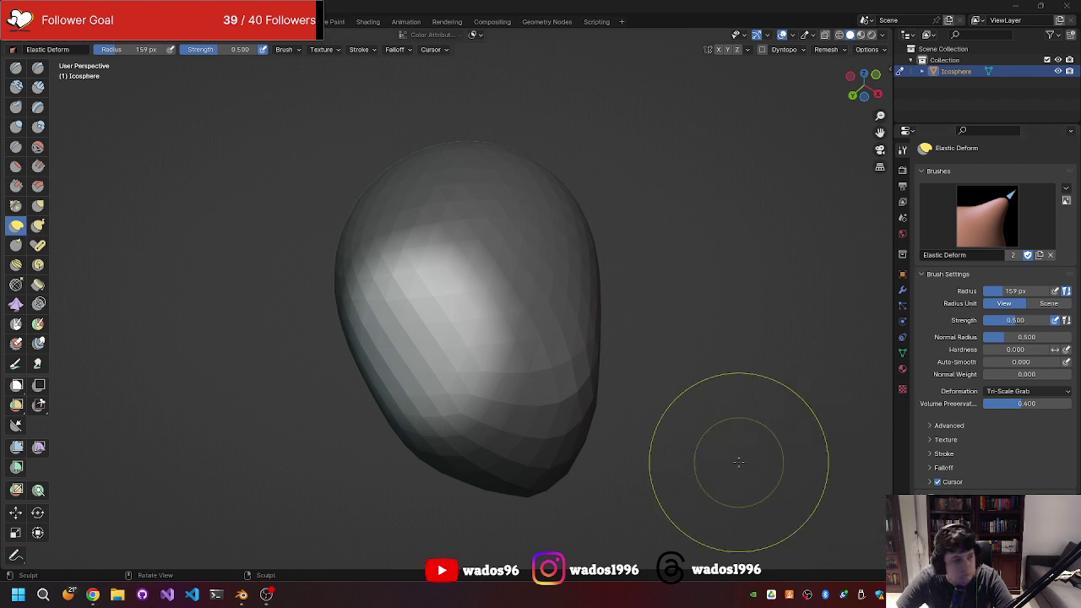
key(super+i)
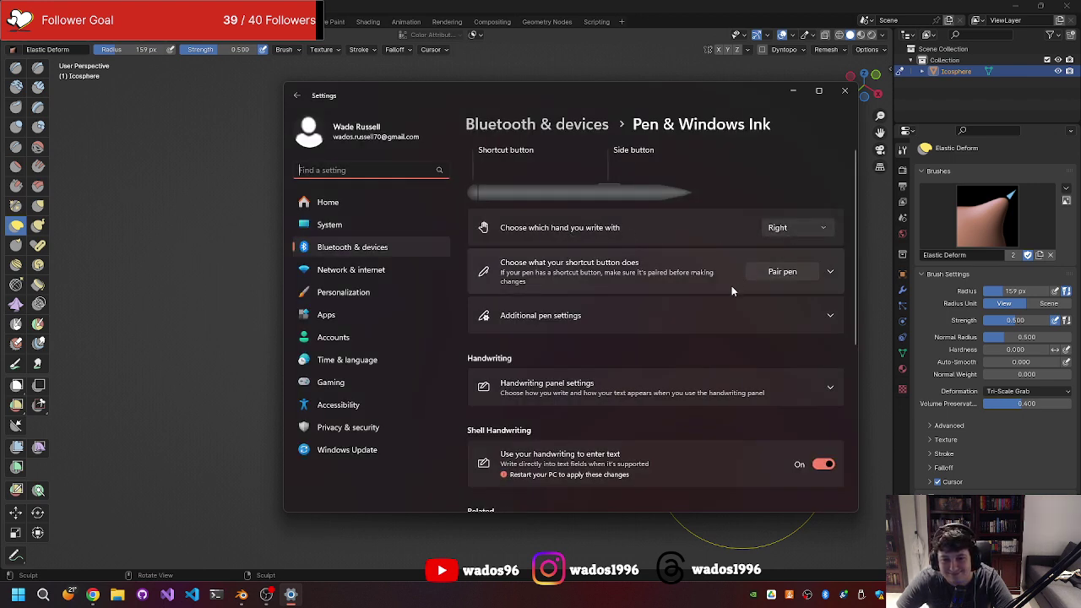
- Expand the handwriting panel settings and briefly check the pen shortcut button options
scroll(710, 325, down, 2)
scroll(718, 317, down, 2)
scroll(727, 304, up, 2)
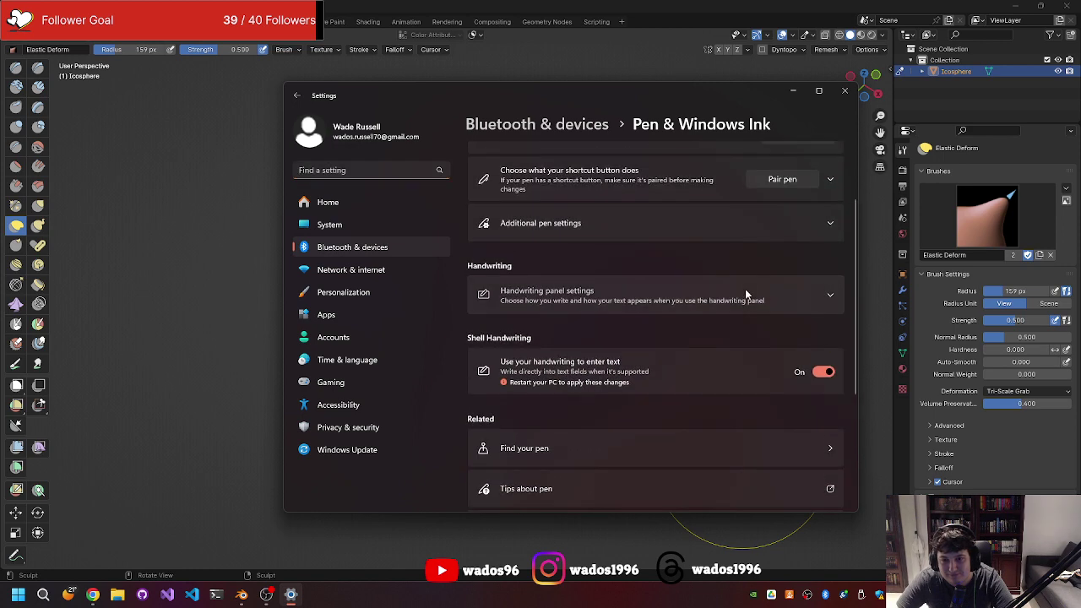
click(745, 290)
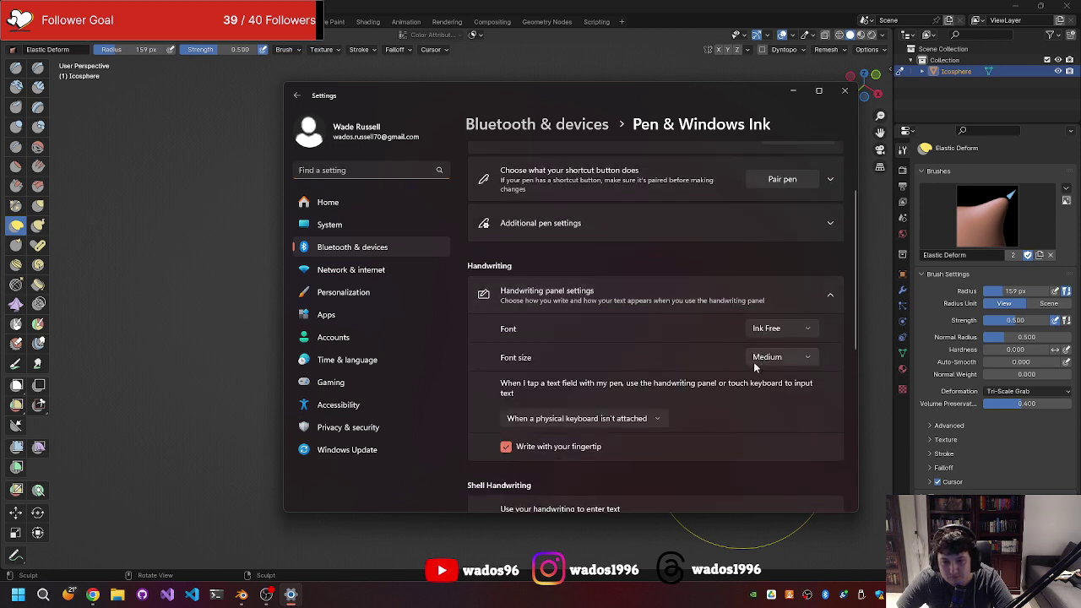
scroll(676, 397, up, 2)
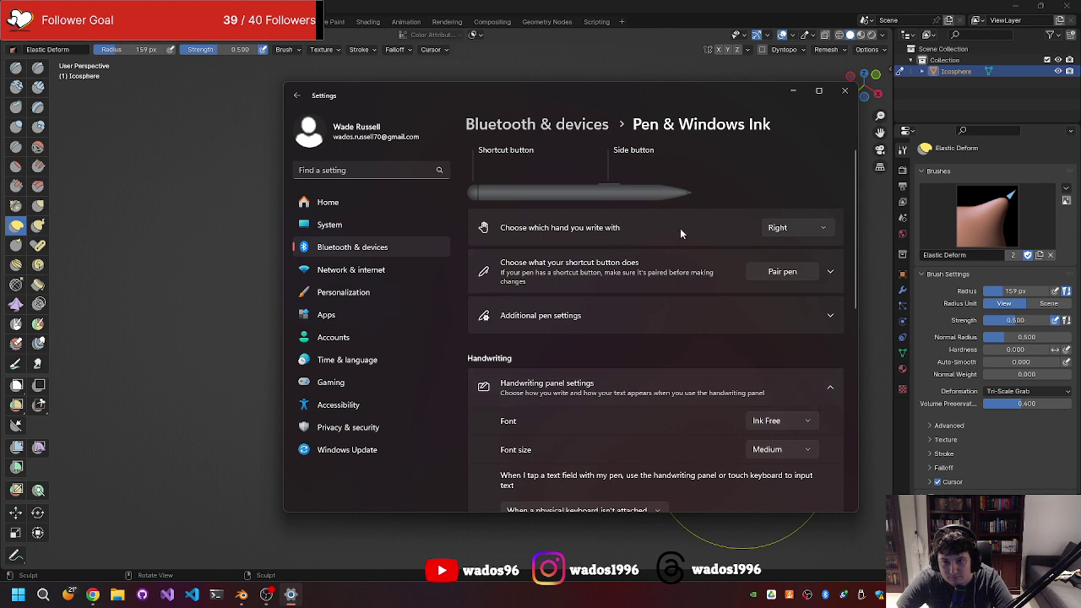
click(655, 271)
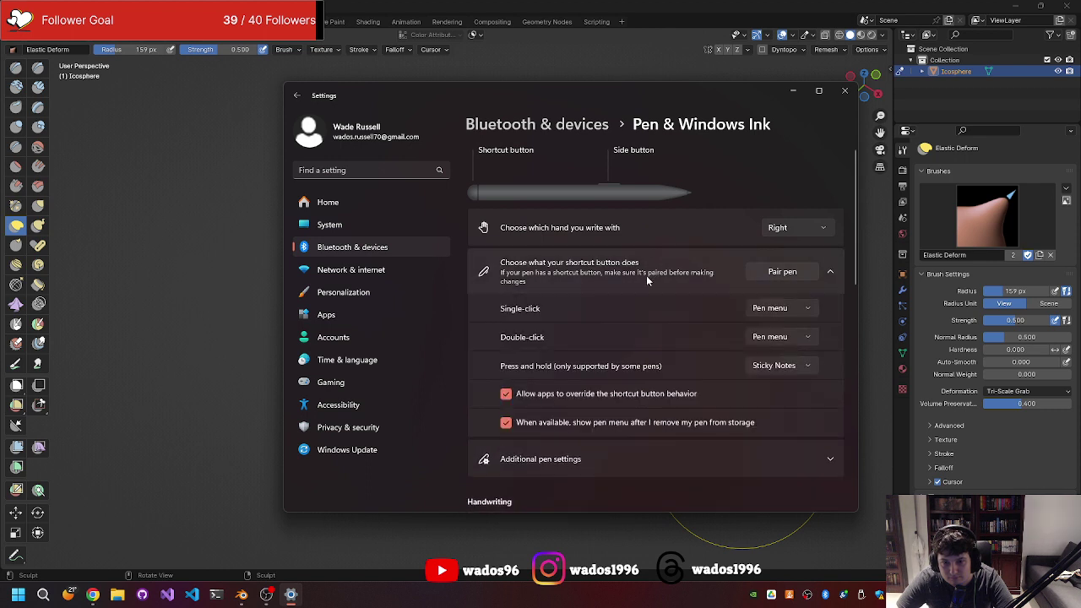
click(646, 275)
- Expand and collapse Additional pen settings, then scroll through the Pen & Windows Ink page
click(623, 306)
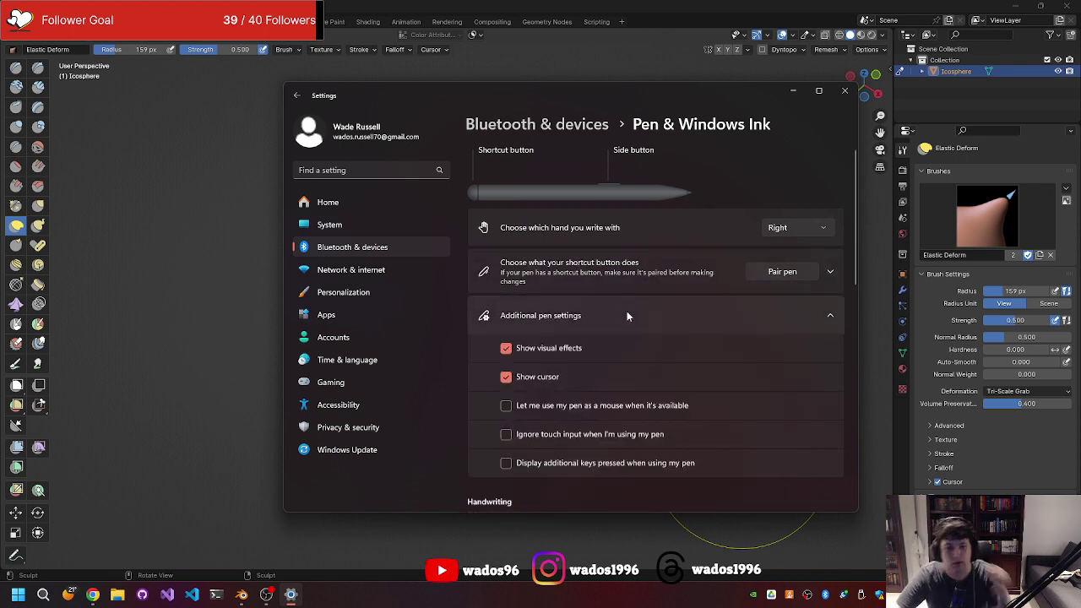
scroll(642, 309, down, 2)
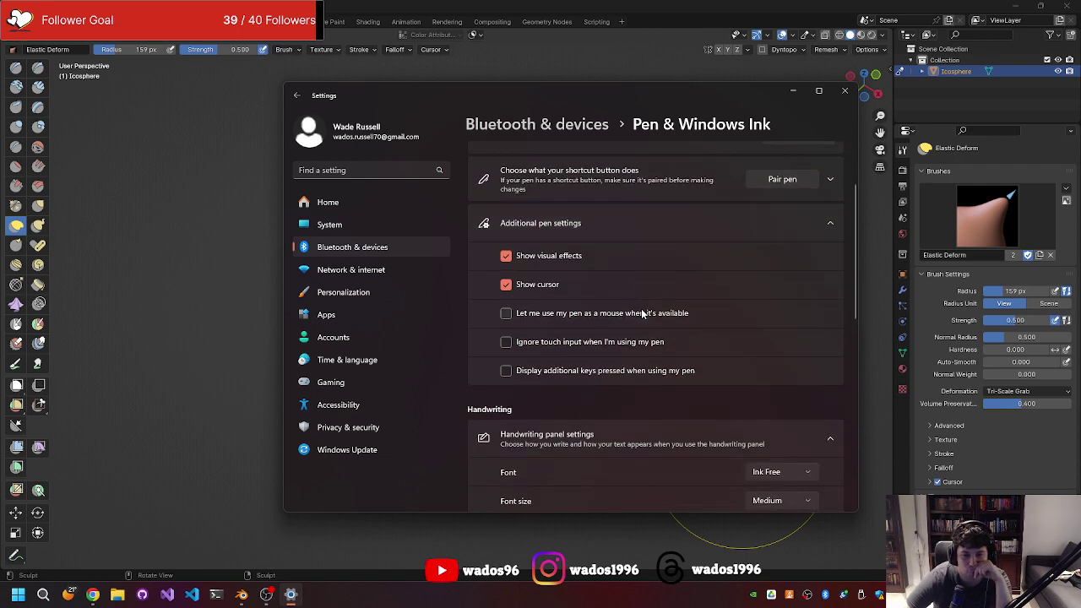
scroll(641, 313, up, 2)
click(642, 312)
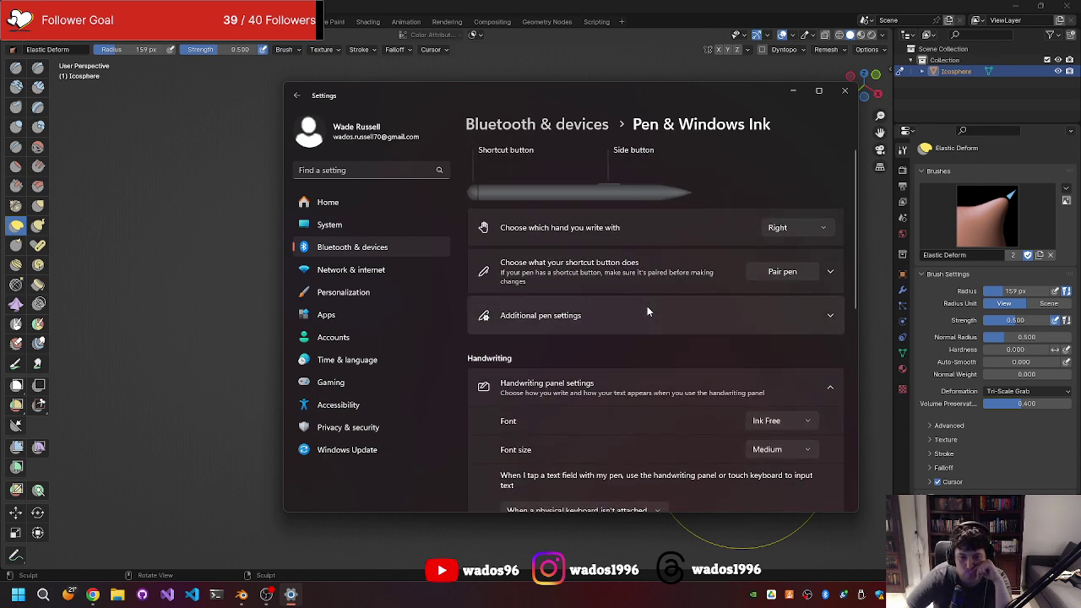
scroll(647, 309, down, 4)
scroll(647, 311, down, 1)
scroll(647, 312, down, 1)
scroll(647, 312, down, 2)
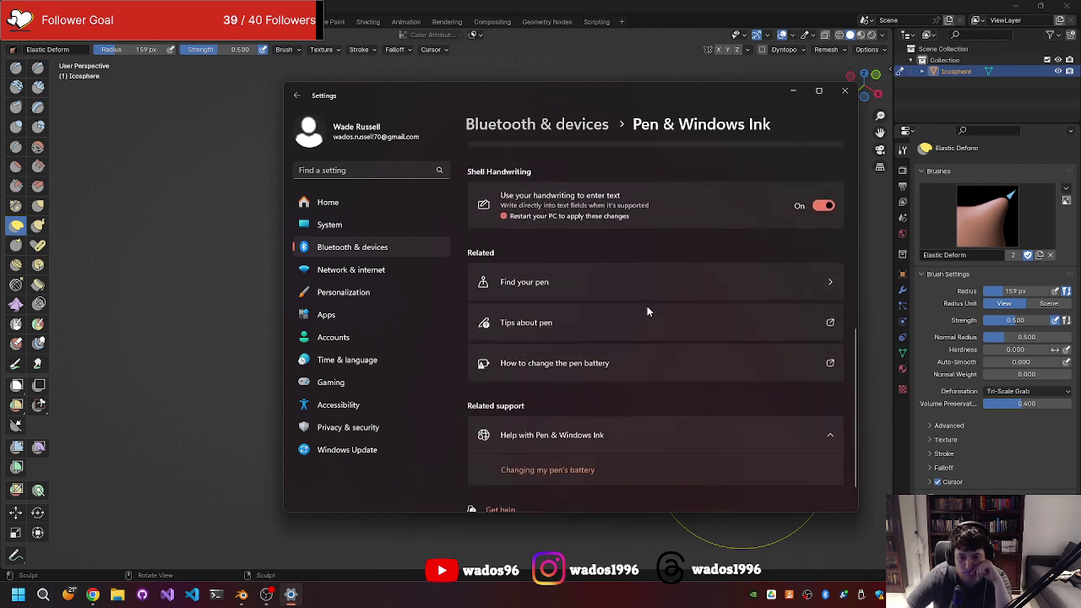
scroll(647, 312, down, 1)
scroll(647, 312, up, 1)
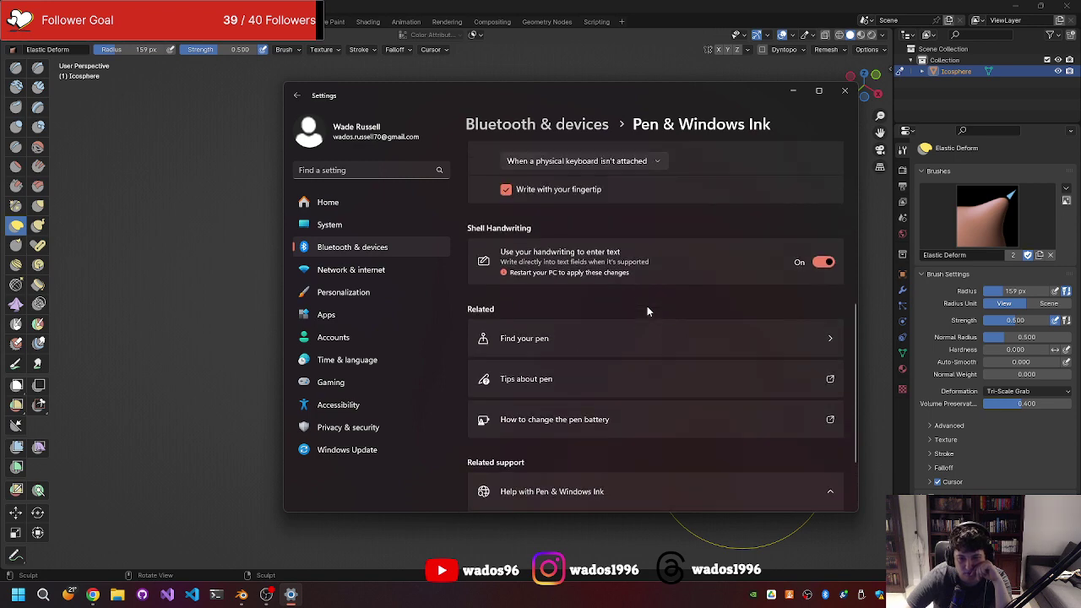
scroll(647, 311, up, 2)
scroll(647, 312, up, 1)
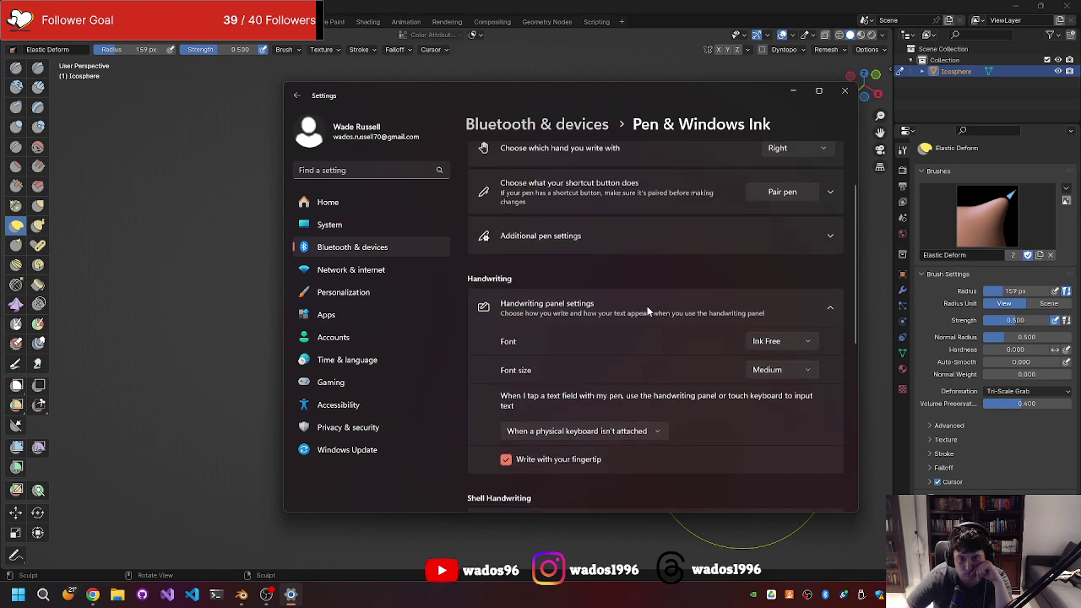
scroll(647, 312, up, 1)
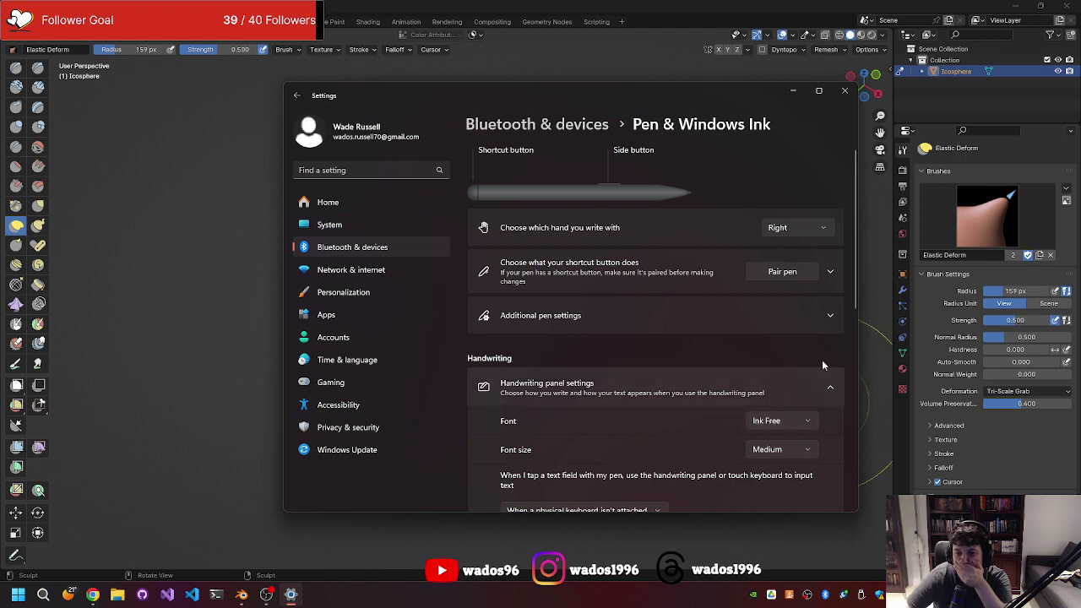
click(843, 99)
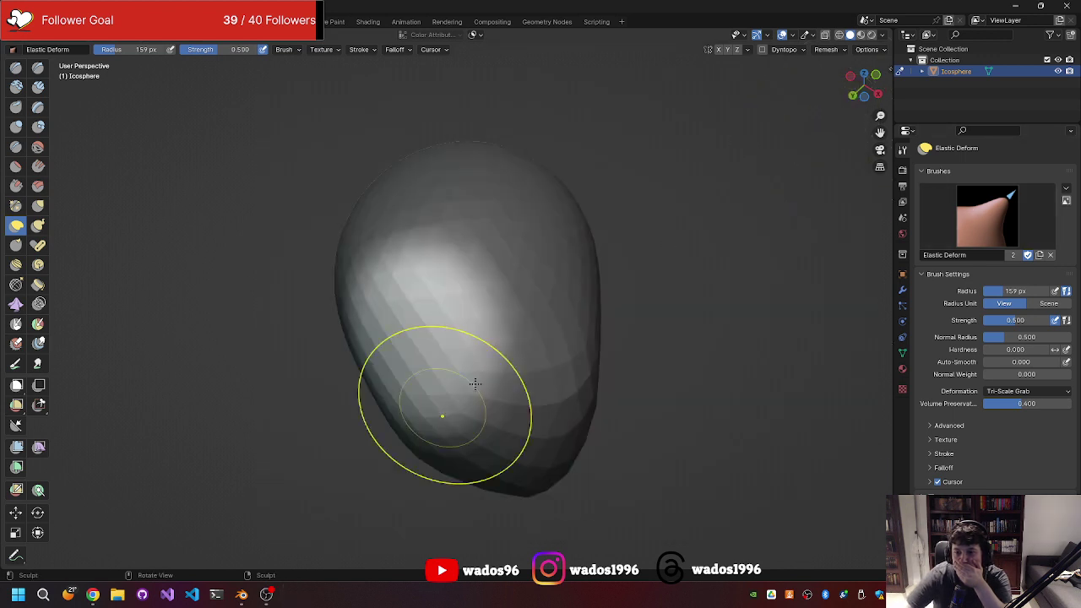
click(24, 596)
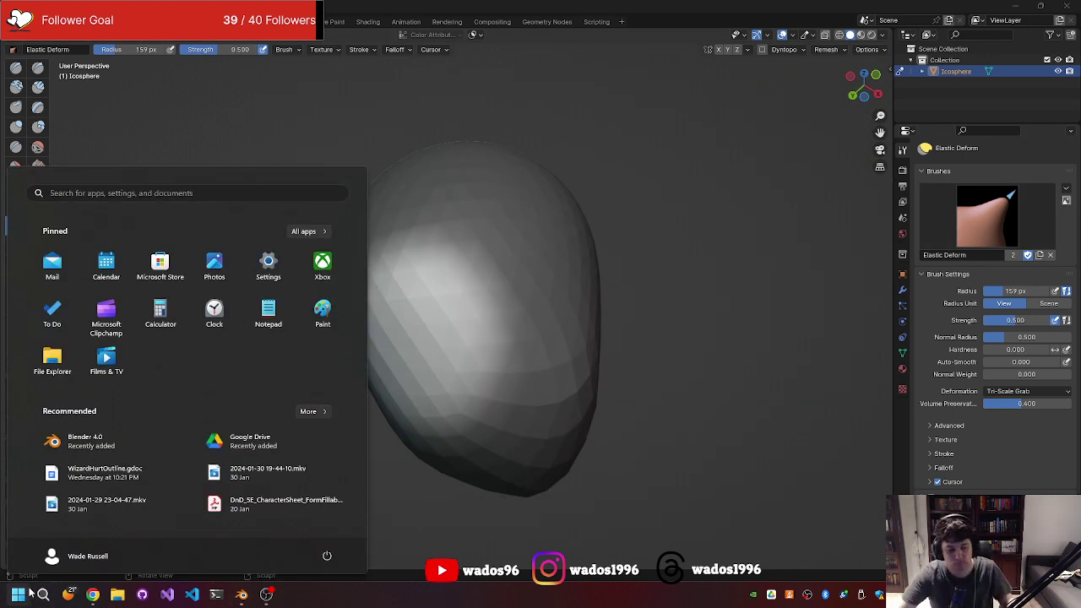
text(wacom)
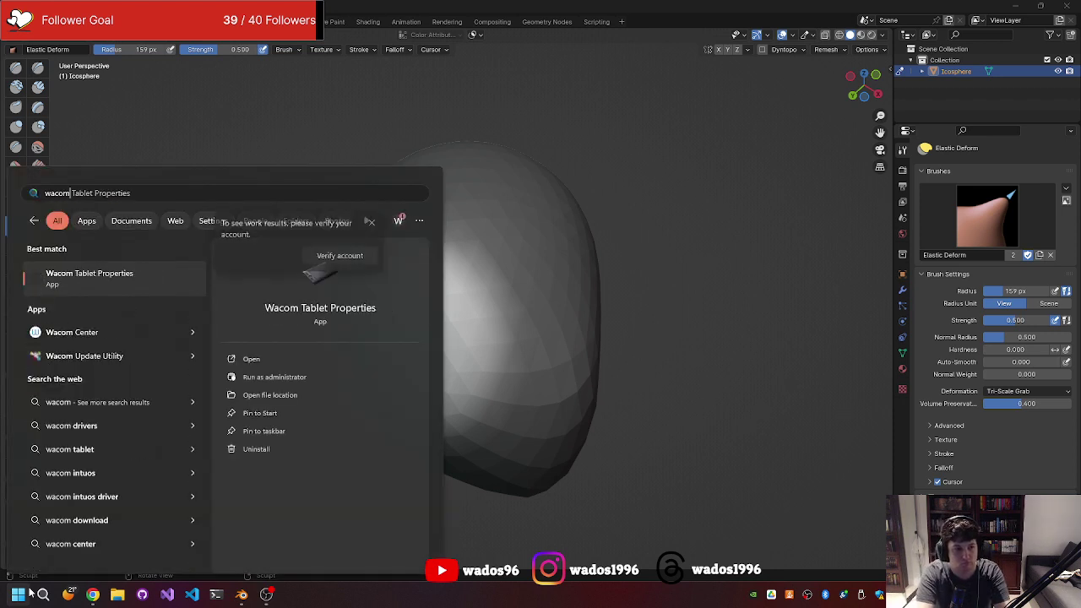
key(Return)
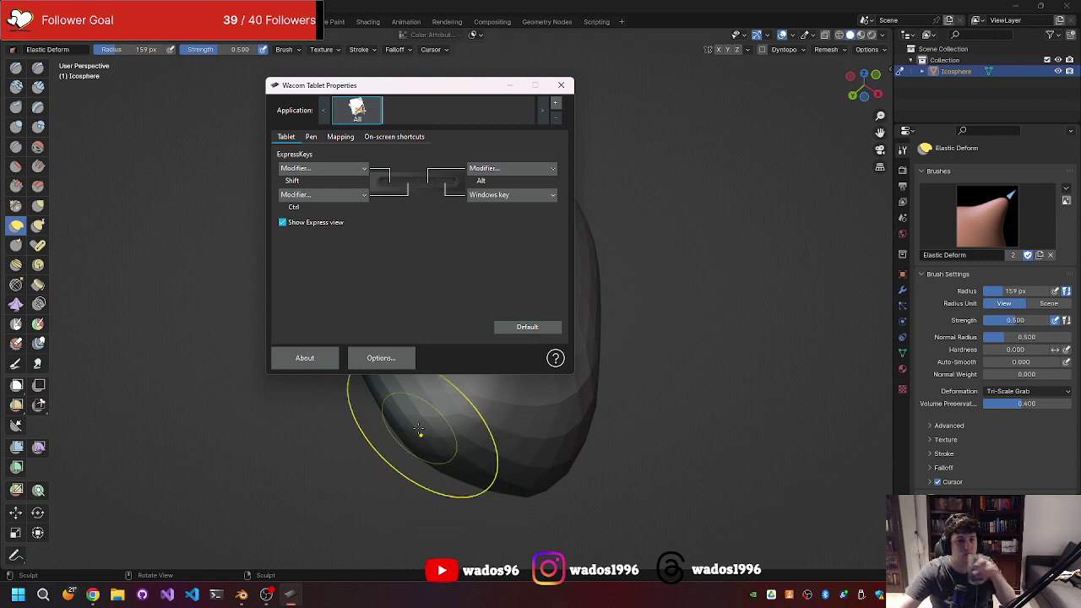
click(311, 138)
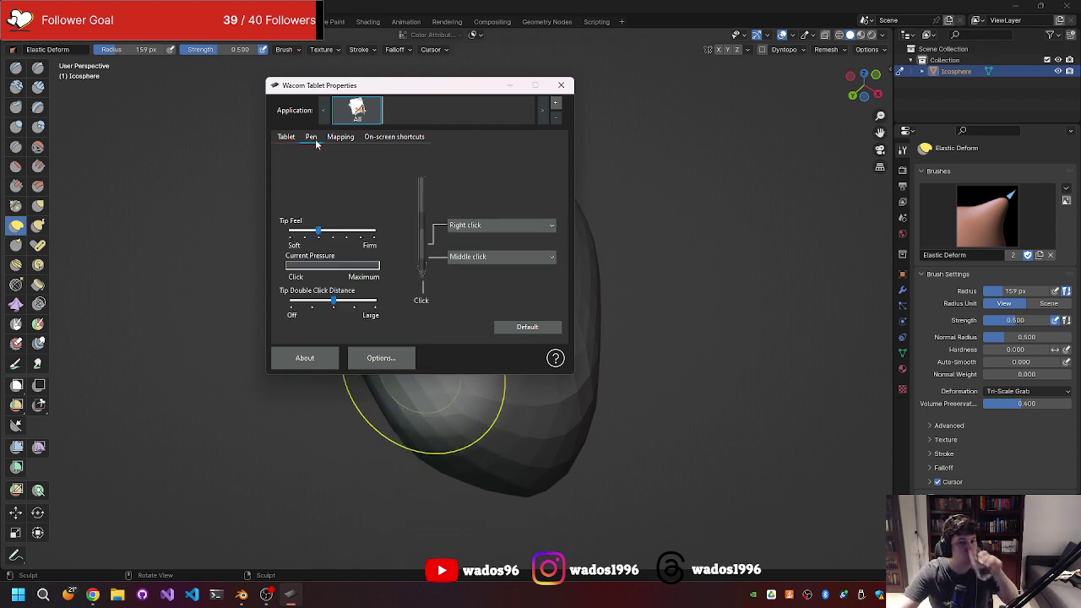
click(294, 138)
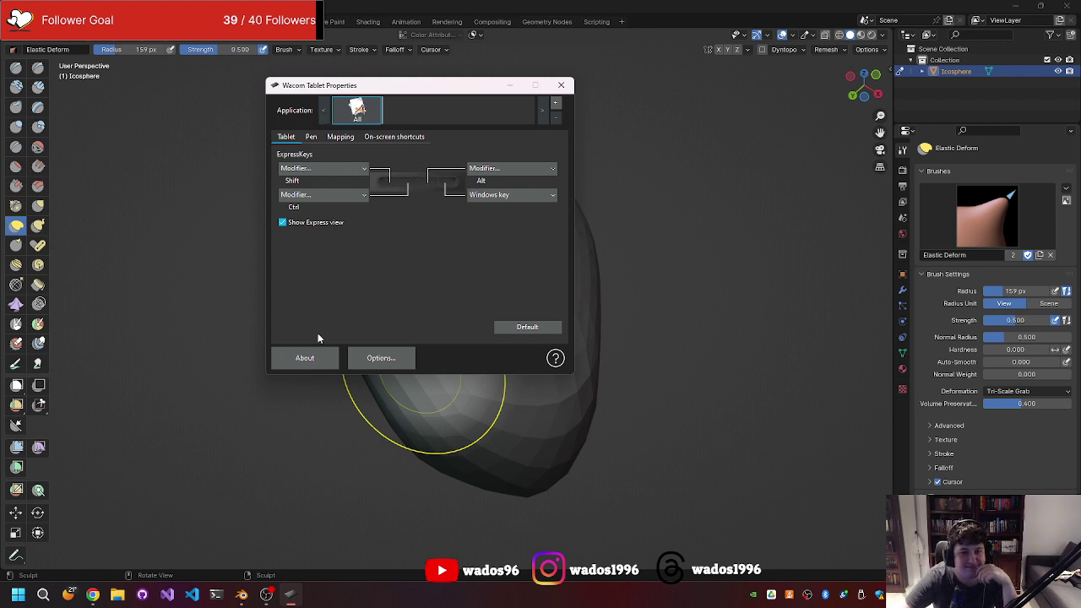
click(381, 358)
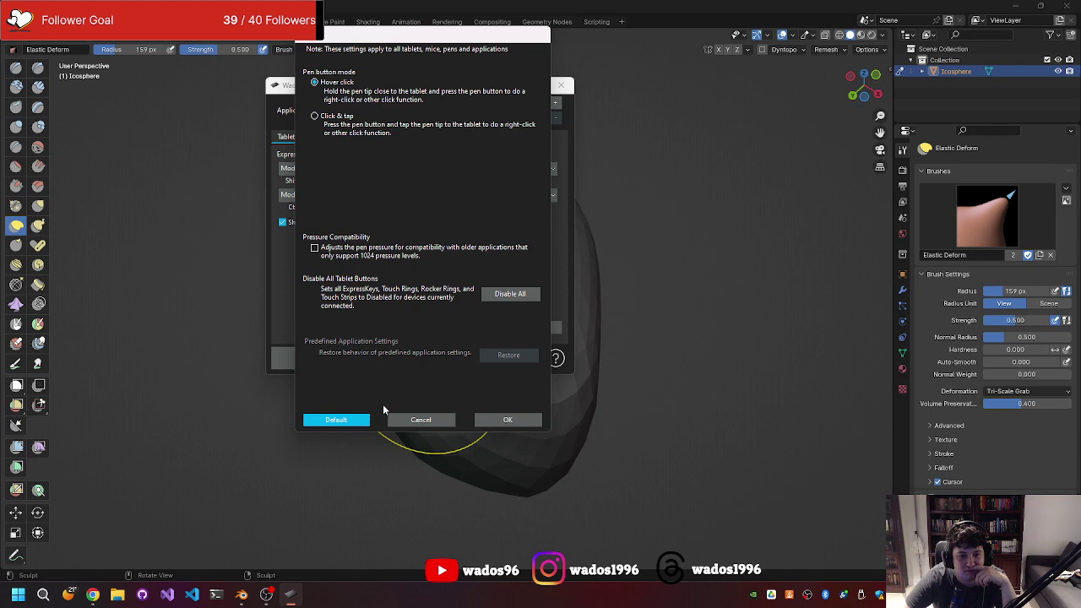
click(414, 420)
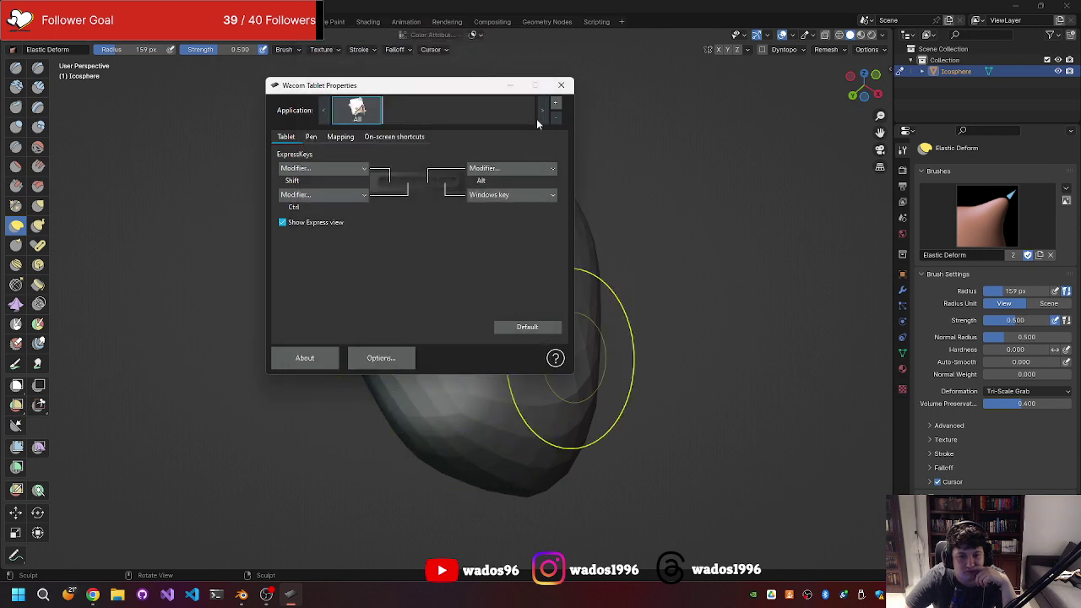
click(561, 85)
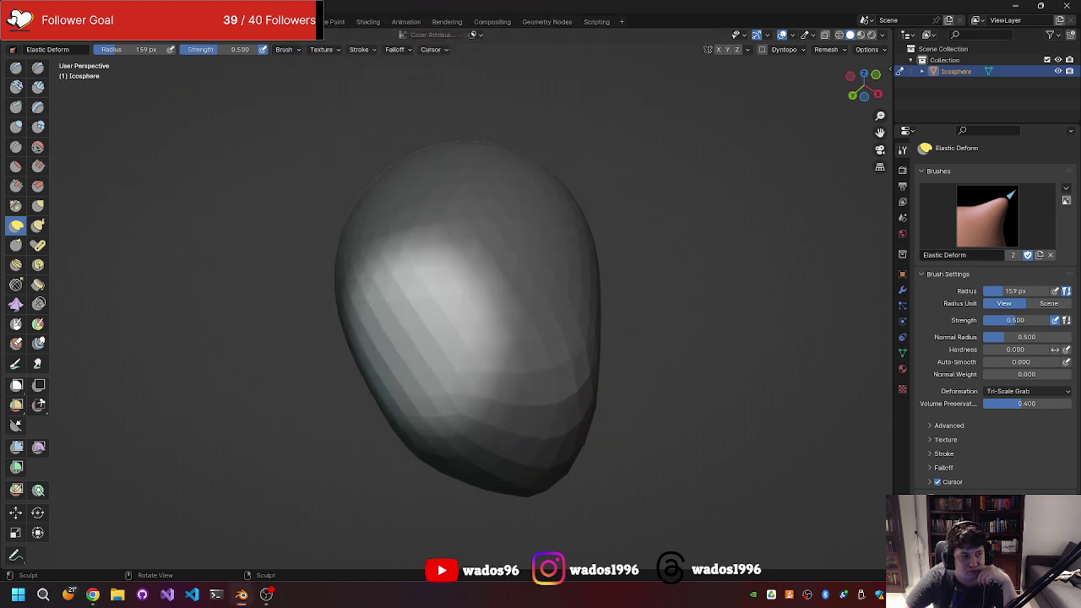
drag(482, 236, 477, 245)
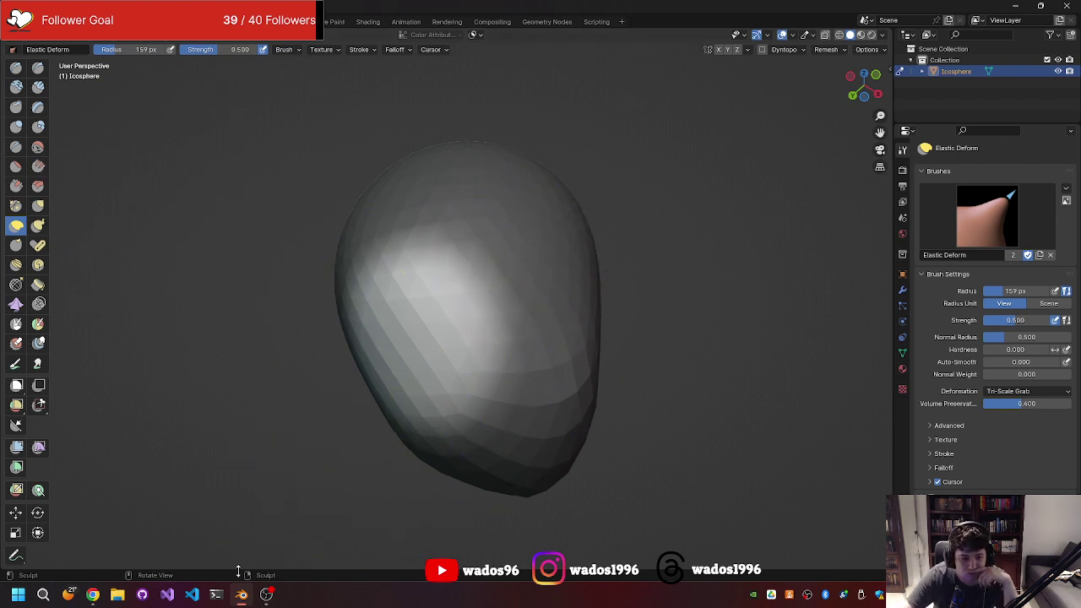
- Search 'wacom' from the Start menu and launch Wacom Center
click(12, 595)
text(w)
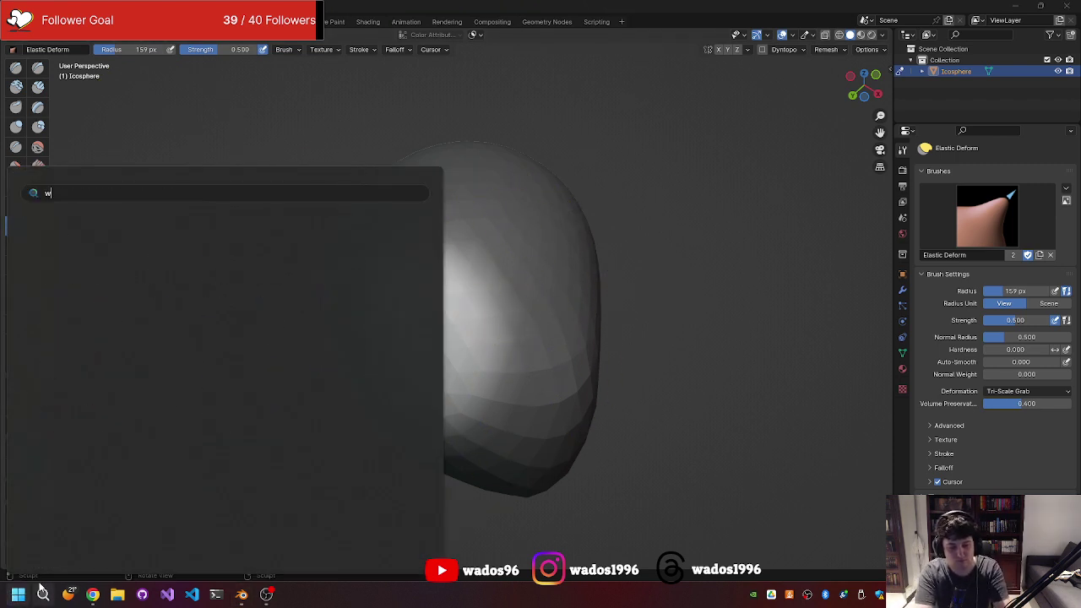
text(acom)
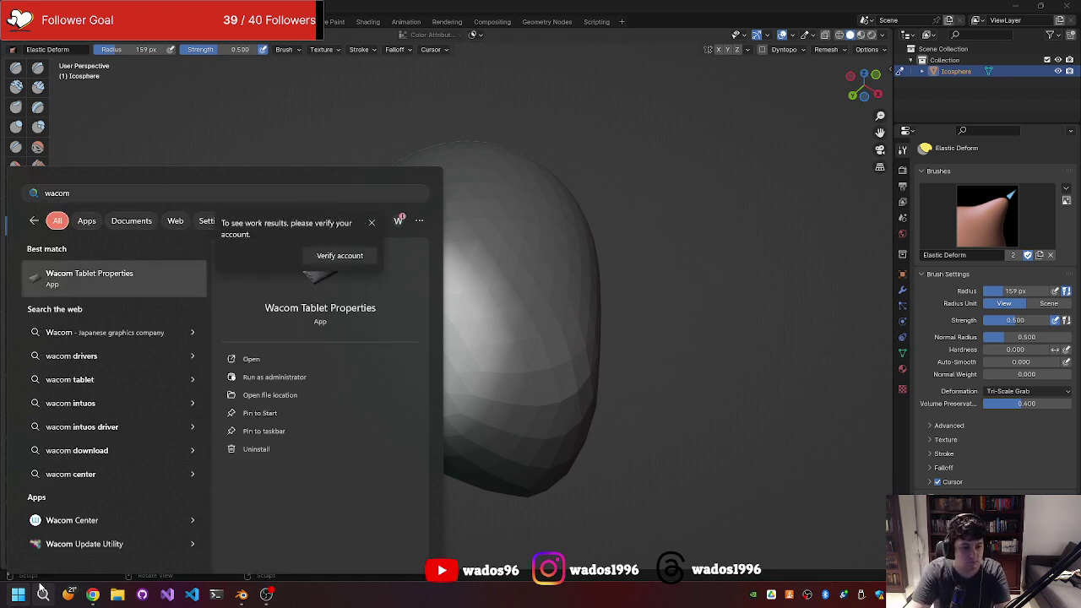
key(Down)
key(Down)
key(Down)
key(Down)
key(Down)
key(Down)
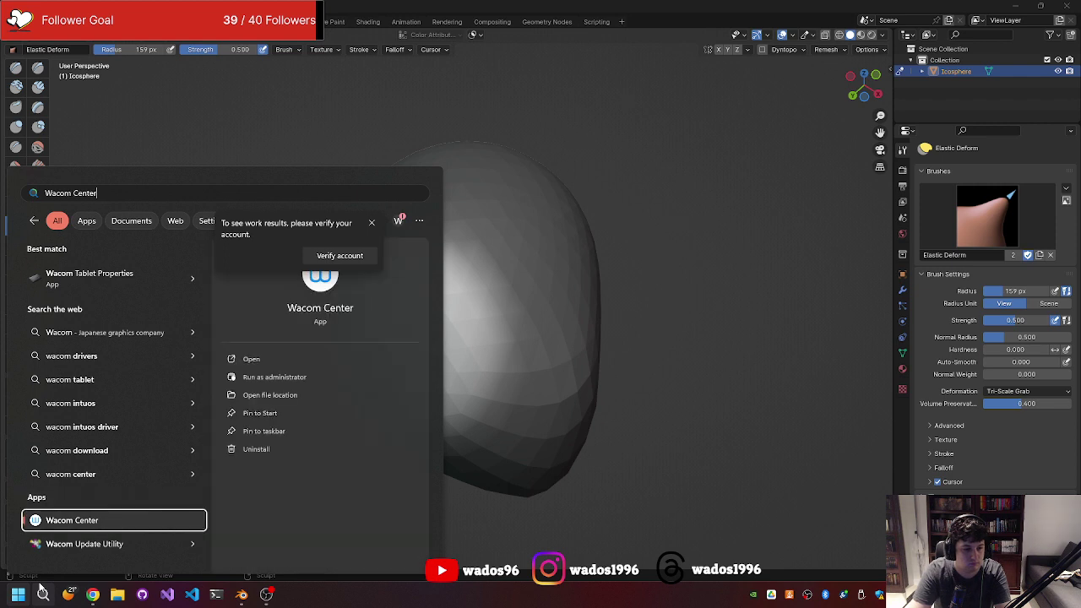
key(Return)
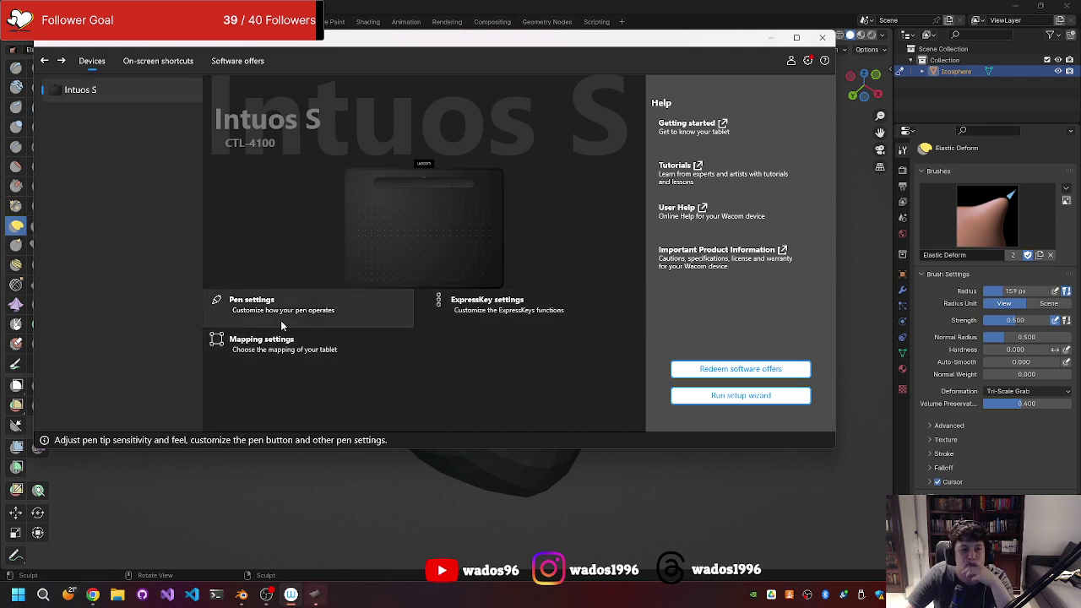
- Browse Wacom Center's pages, then open the Intuos S mapping settings
click(321, 594)
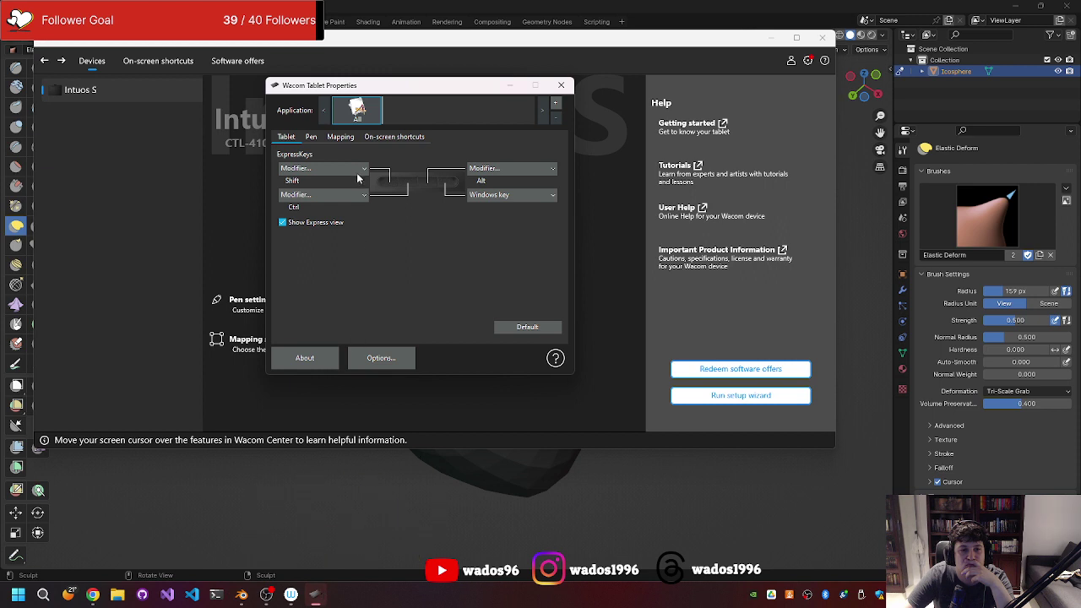
click(560, 84)
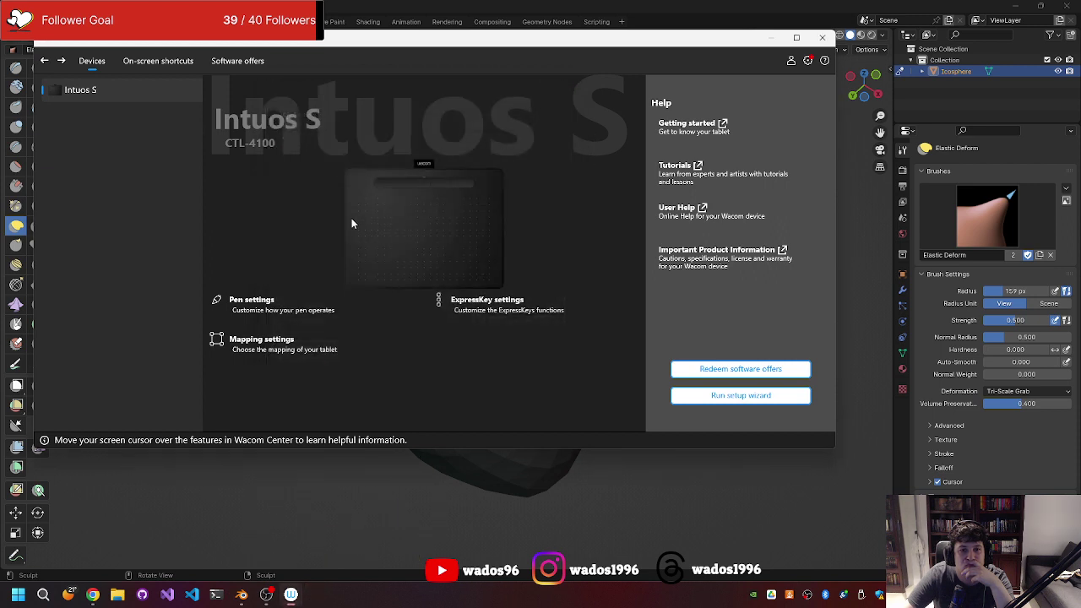
click(158, 62)
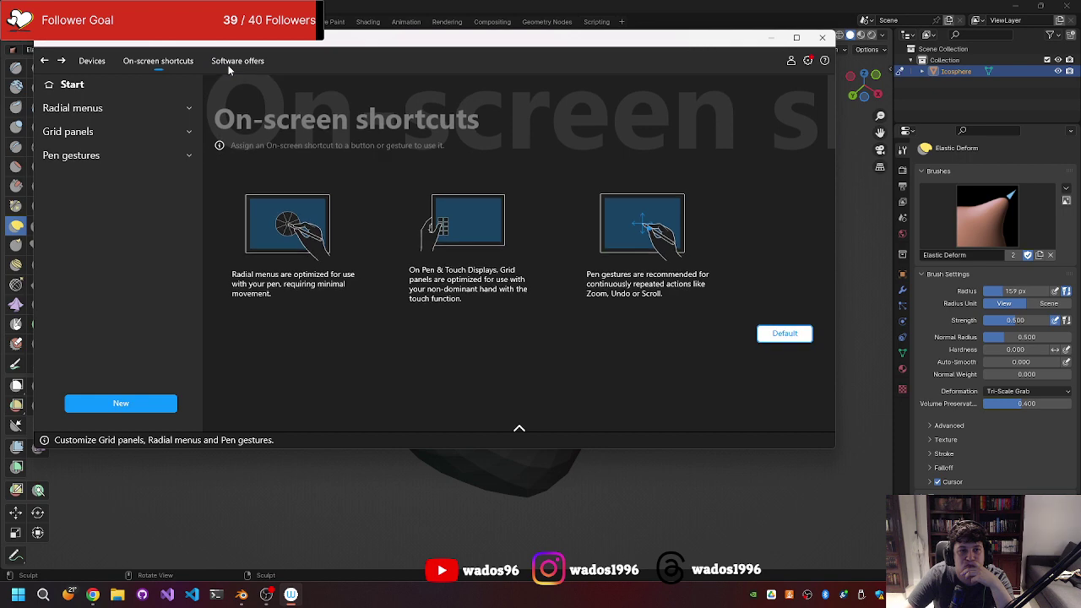
click(228, 69)
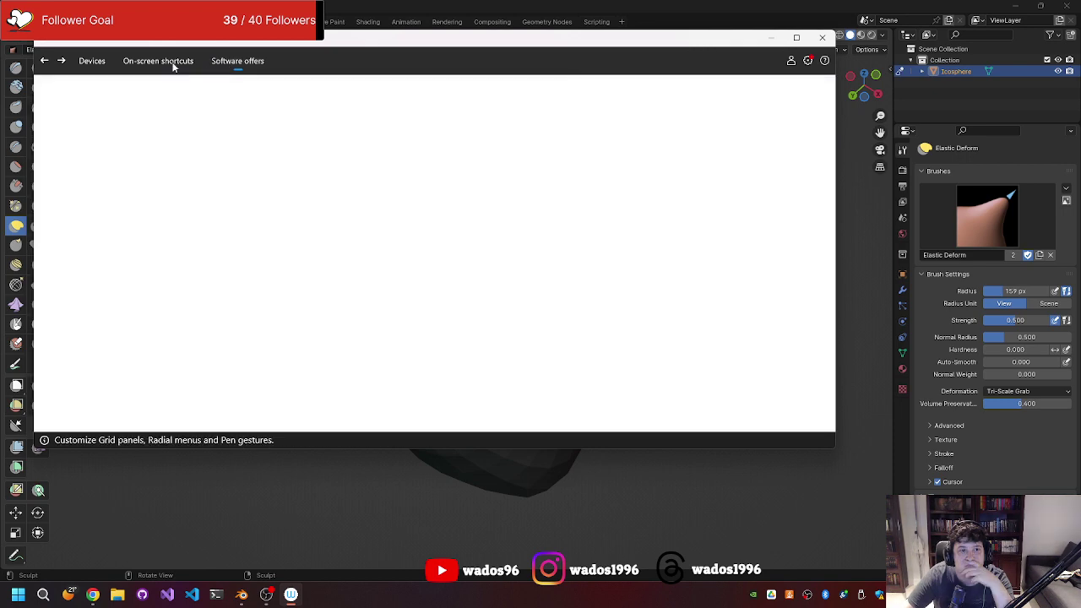
click(174, 63)
click(92, 61)
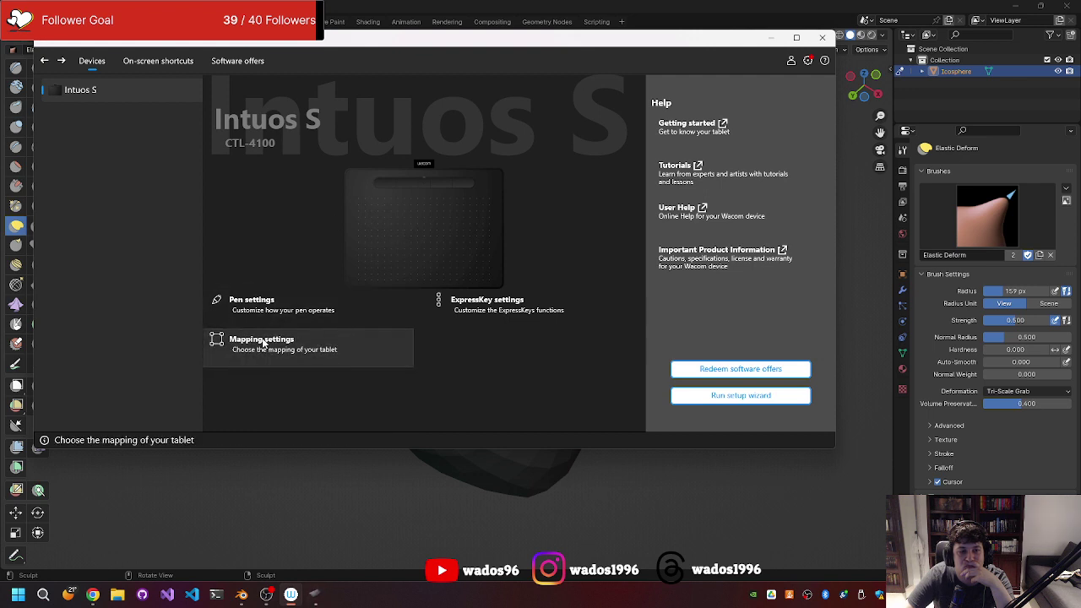
click(264, 343)
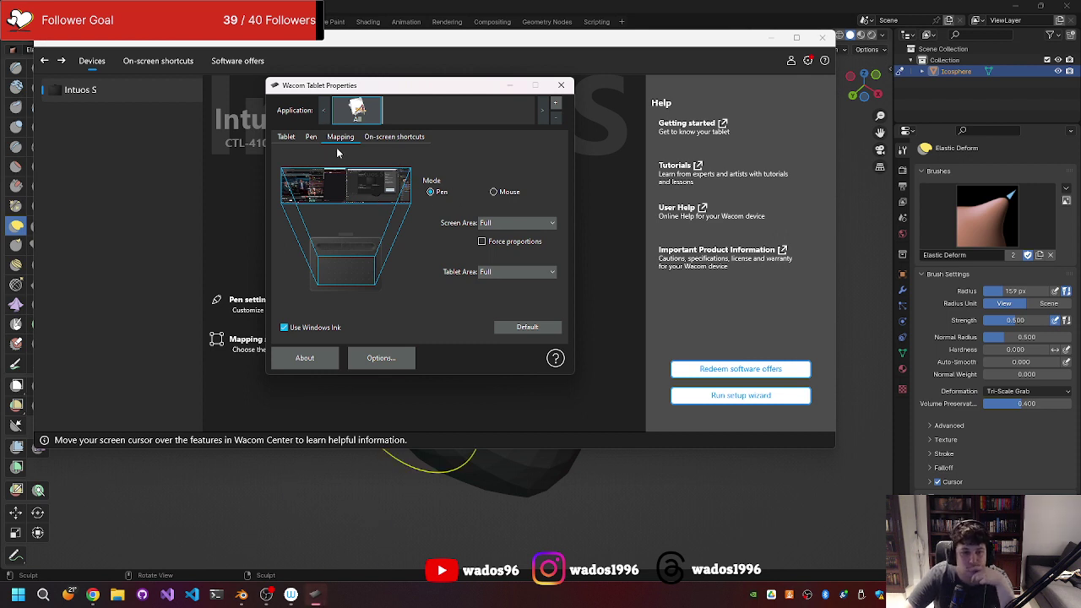
- Map the Wacom pen's screen area to Monitor 2, then close Tablet Properties and Wacom Center
click(525, 272)
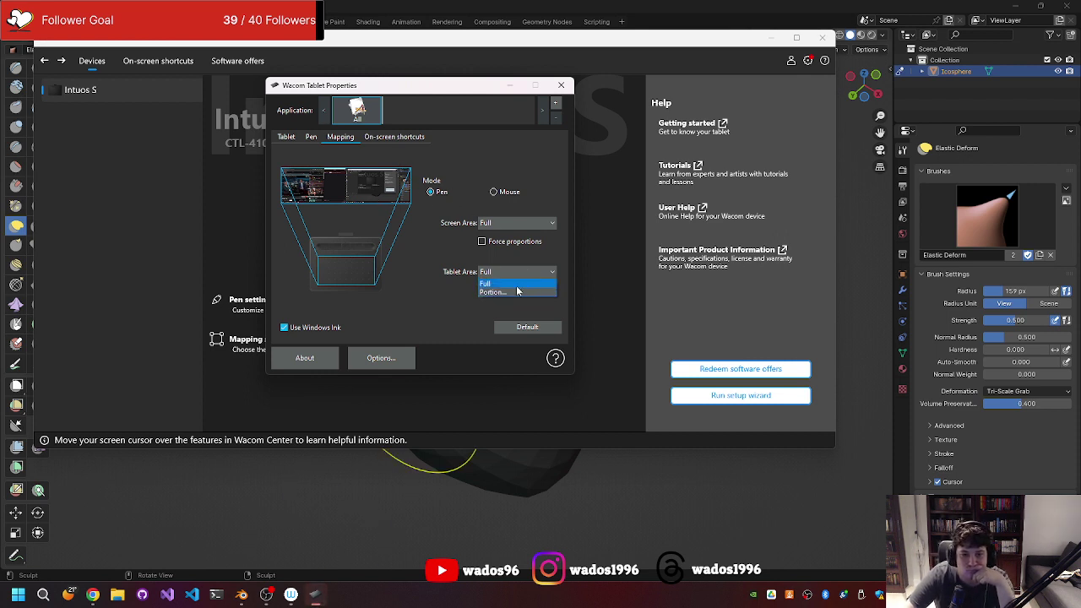
click(513, 292)
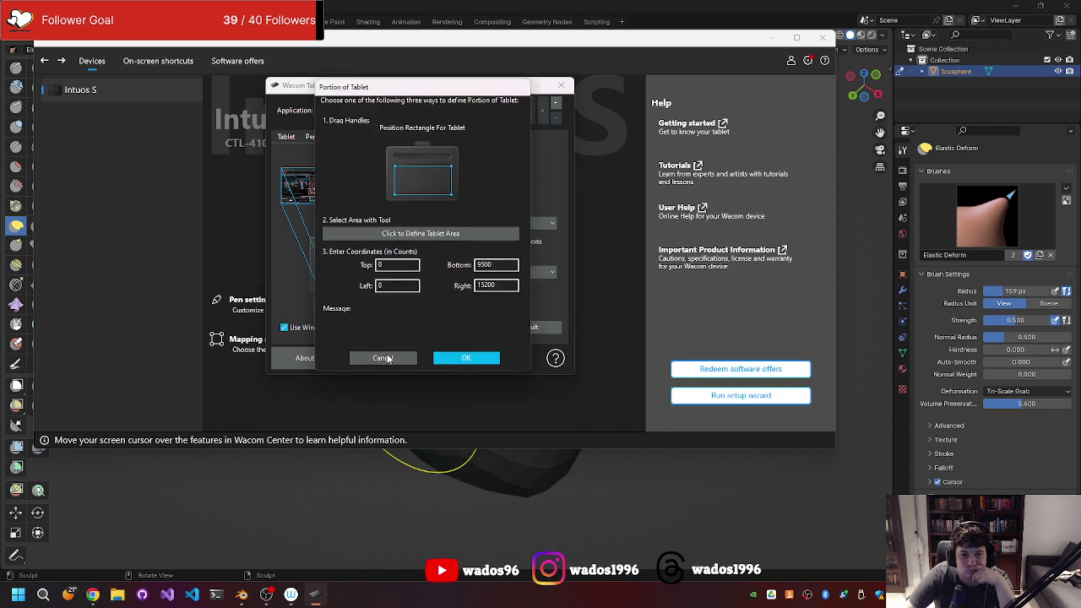
click(384, 358)
click(494, 224)
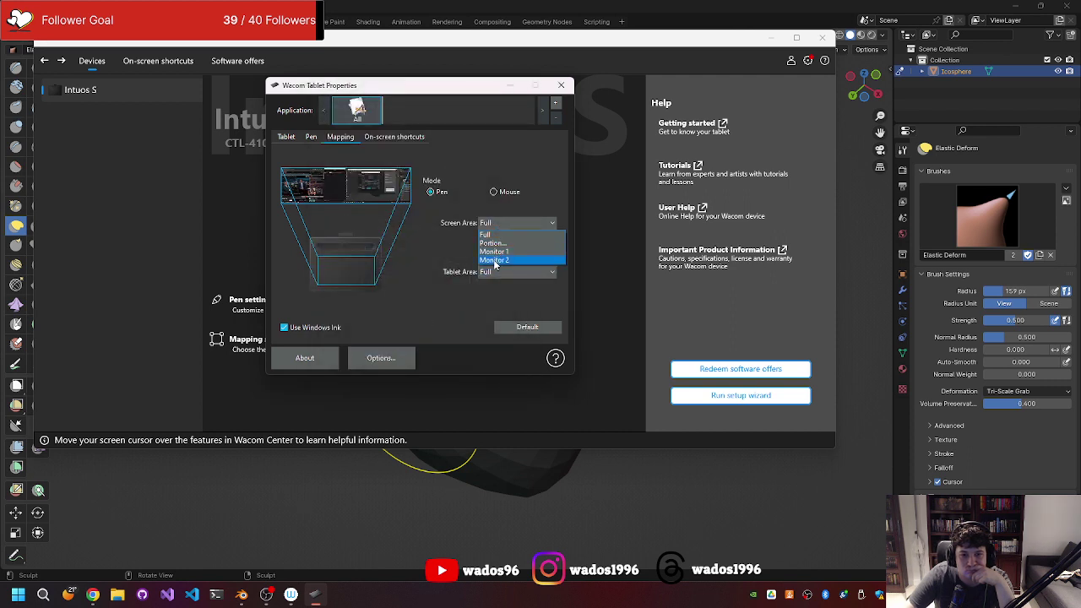
click(495, 260)
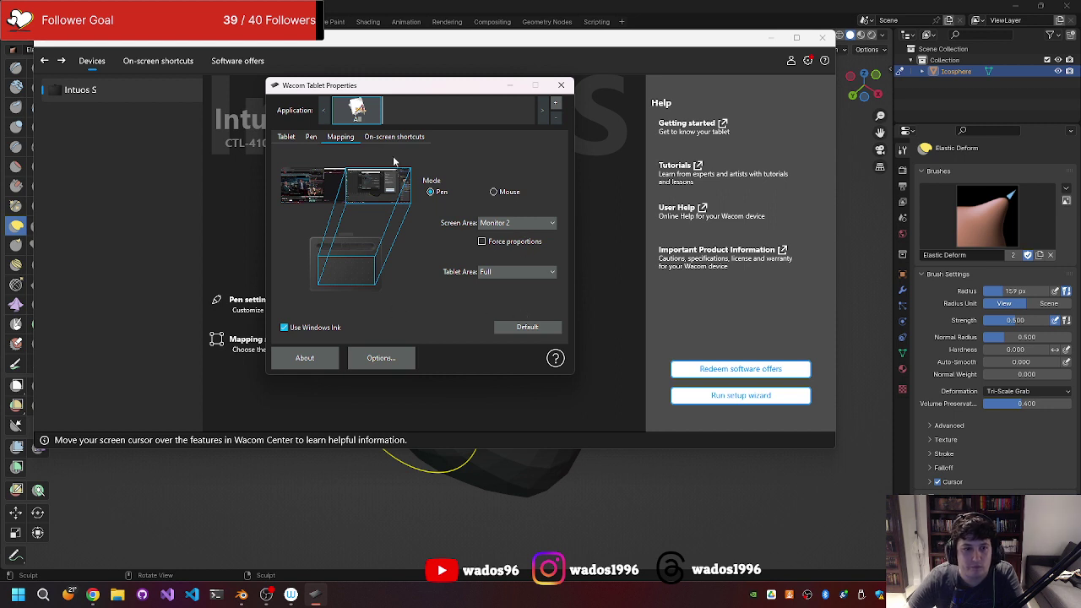
click(561, 86)
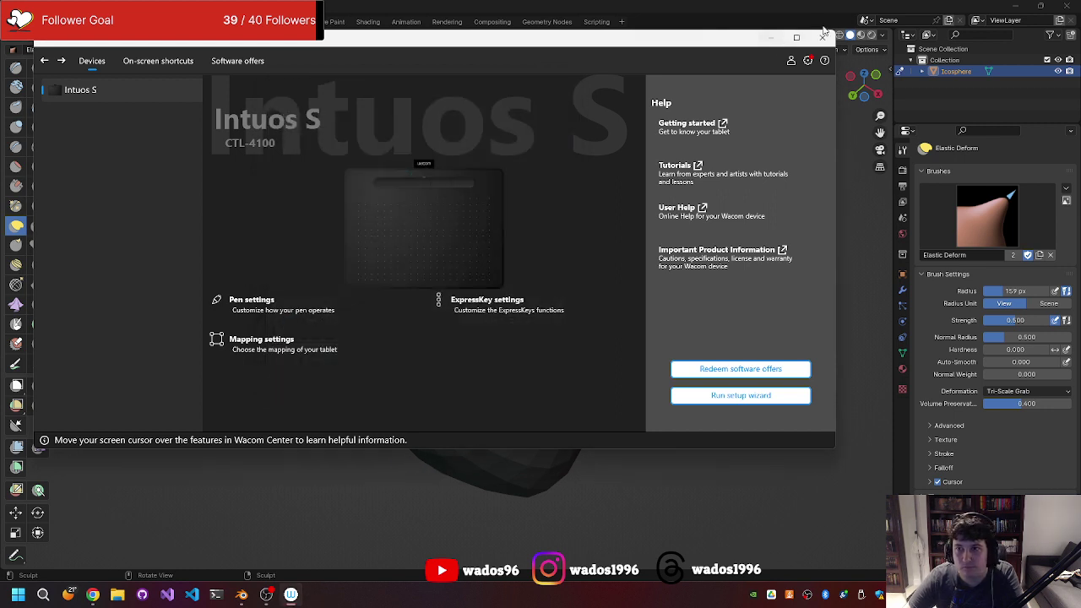
click(822, 37)
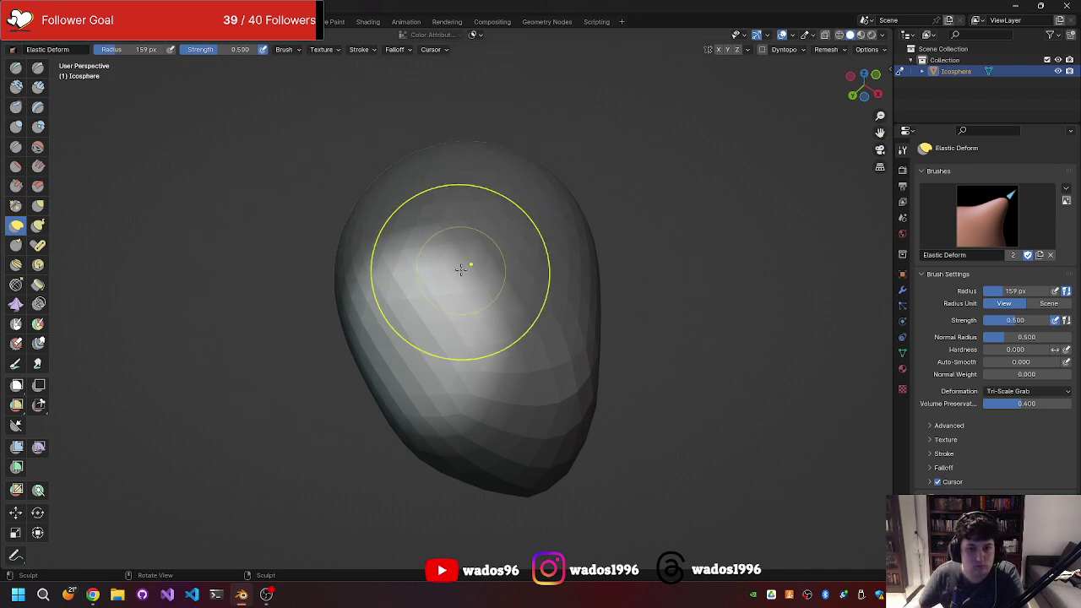
- Switch the egg-shaped icosphere from Sculpt Mode through Object Mode into Edit Mode
mouse_move(461, 263)
middle_down()
mouse_move(523, 256)
mouse_move(496, 258)
middle_up()
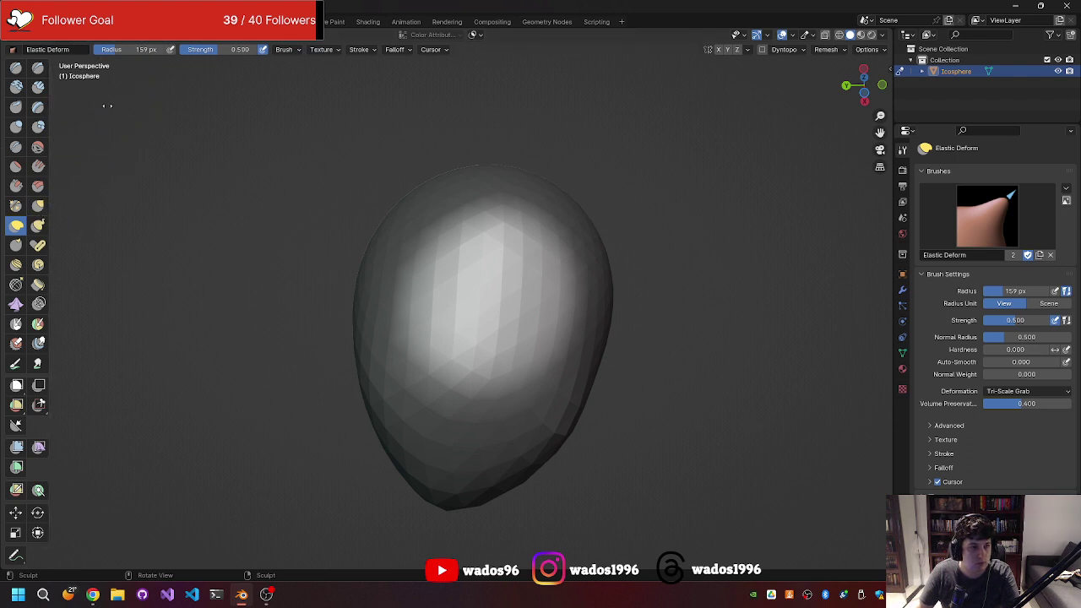
click(67, 37)
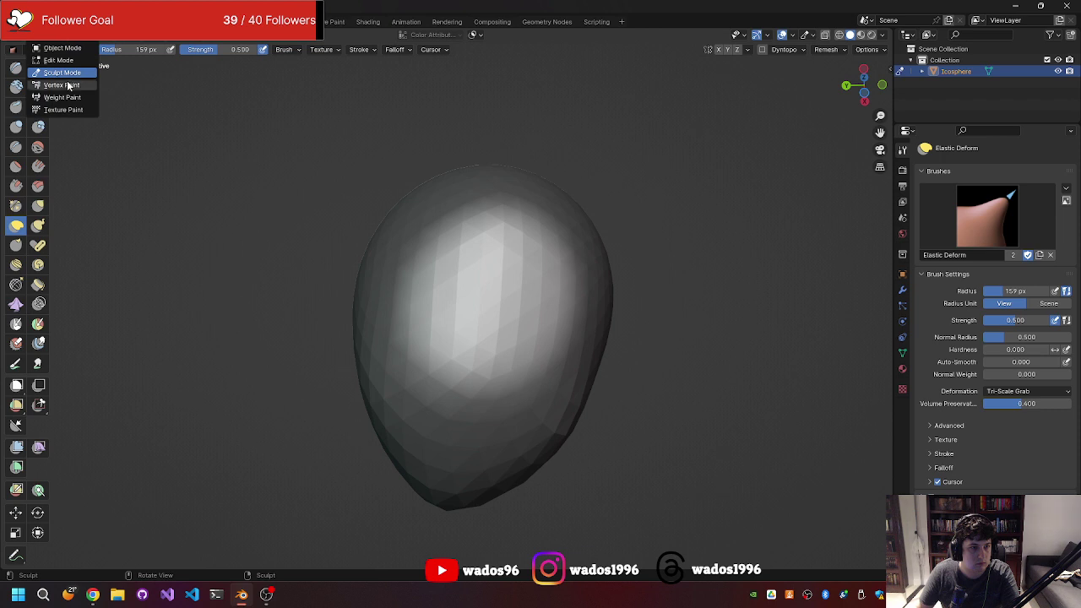
click(76, 49)
click(76, 42)
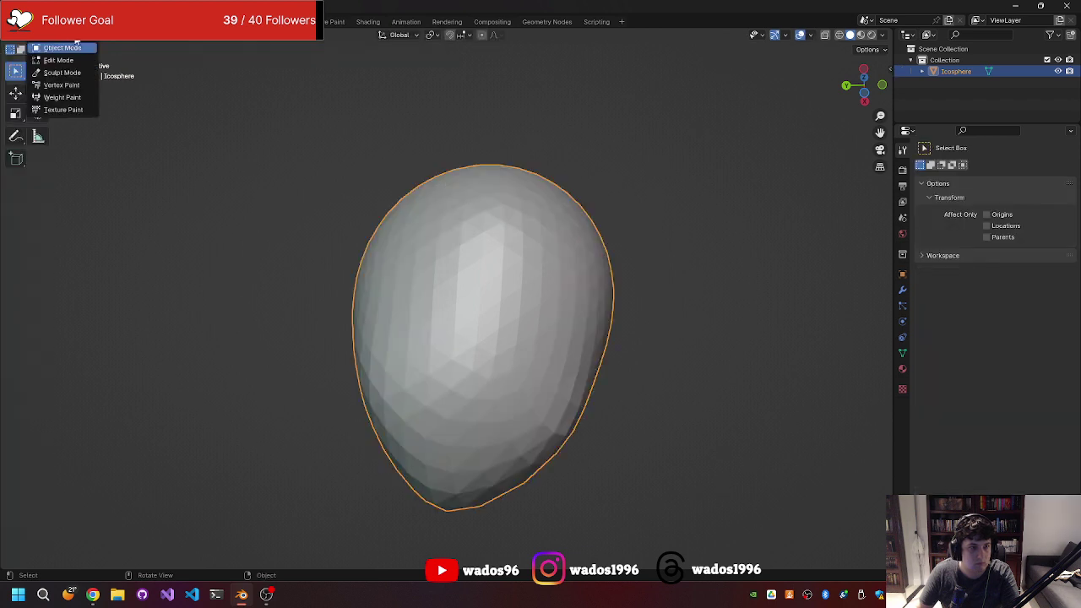
click(72, 60)
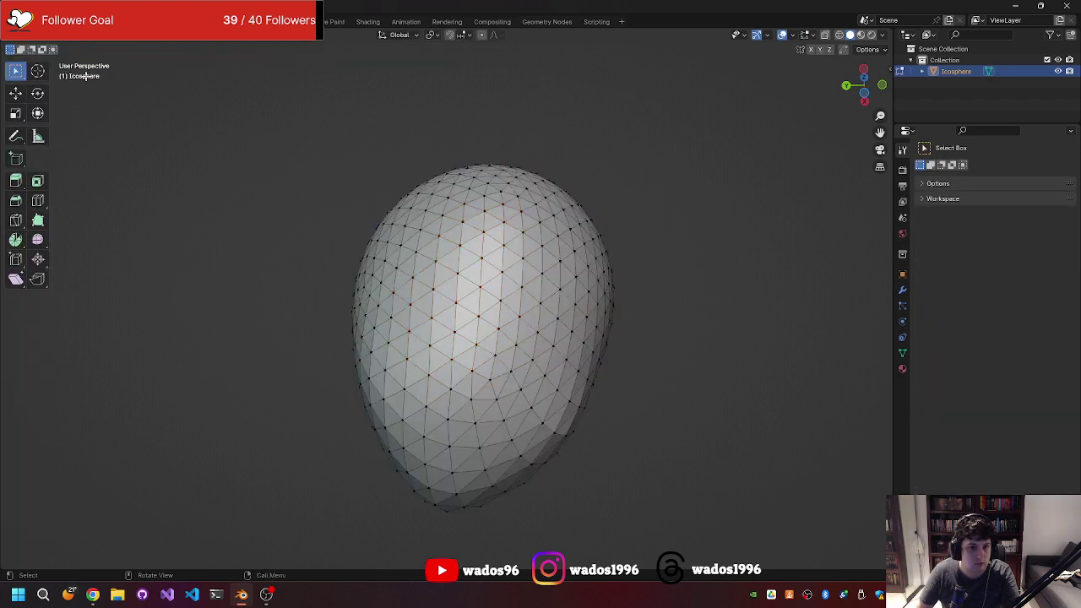
mouse_move(111, 116)
middle_down()
mouse_move(107, 138)
mouse_move(92, 50)
middle_up()
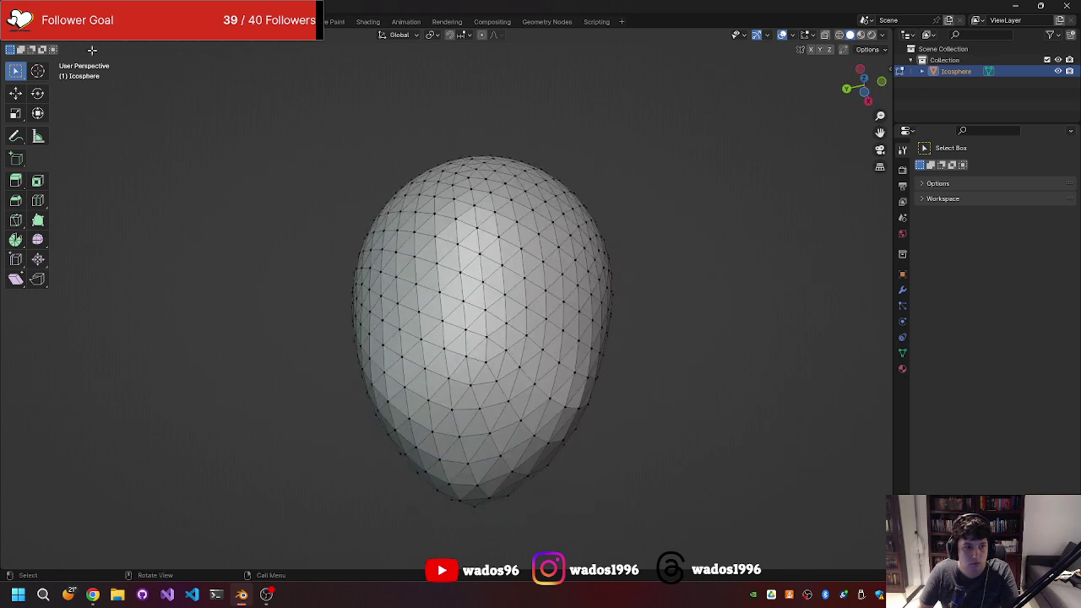
- Put the icosphere back into Sculpt Mode with the Elastic Deform brush active at 159 px
click(74, 40)
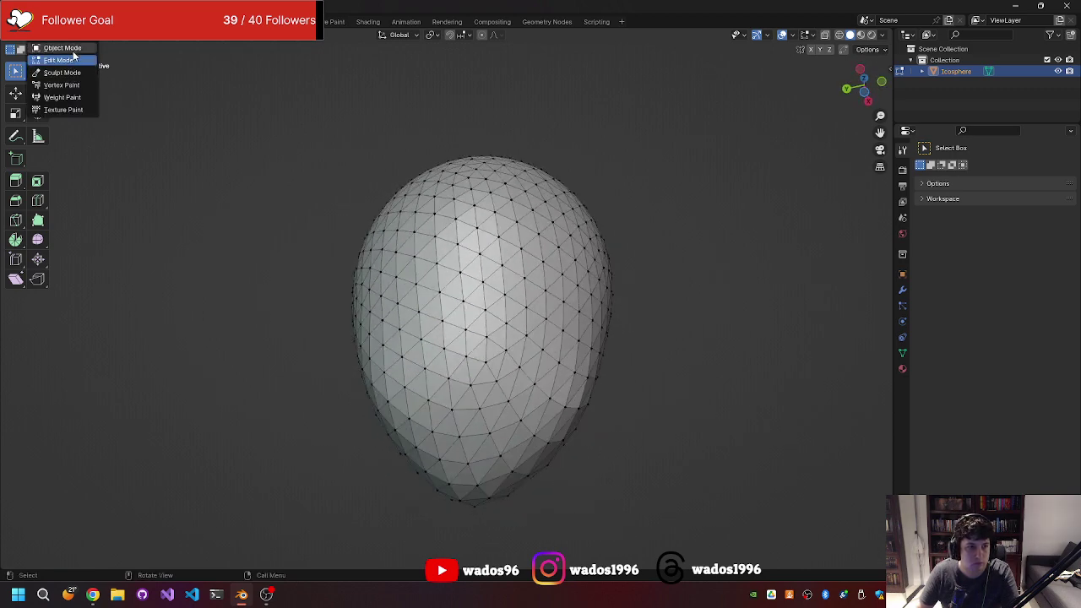
click(73, 73)
middle_drag(74, 73, 126, 106)
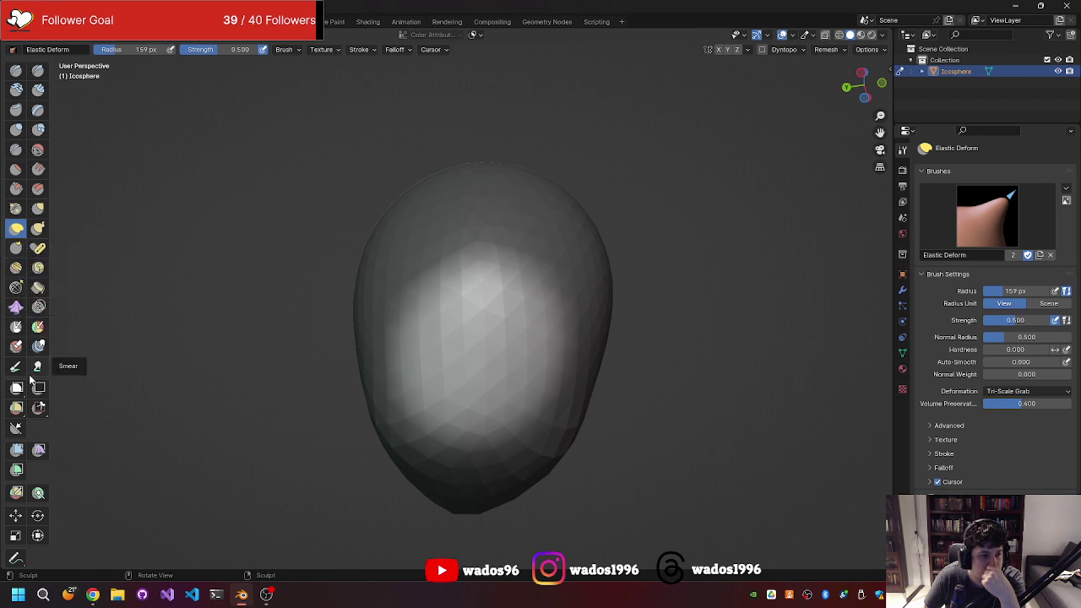
scroll(38, 401, down, 1)
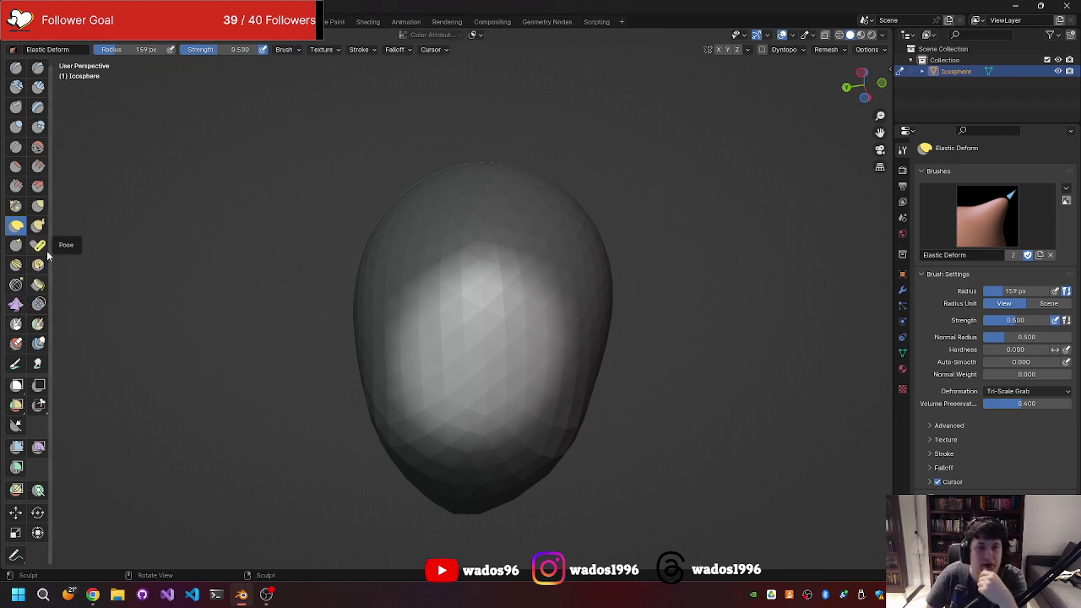
- Enable Dyntopo on the icosphere, accept the attribute data warning, and cancel the save dialog
click(287, 52)
click(287, 51)
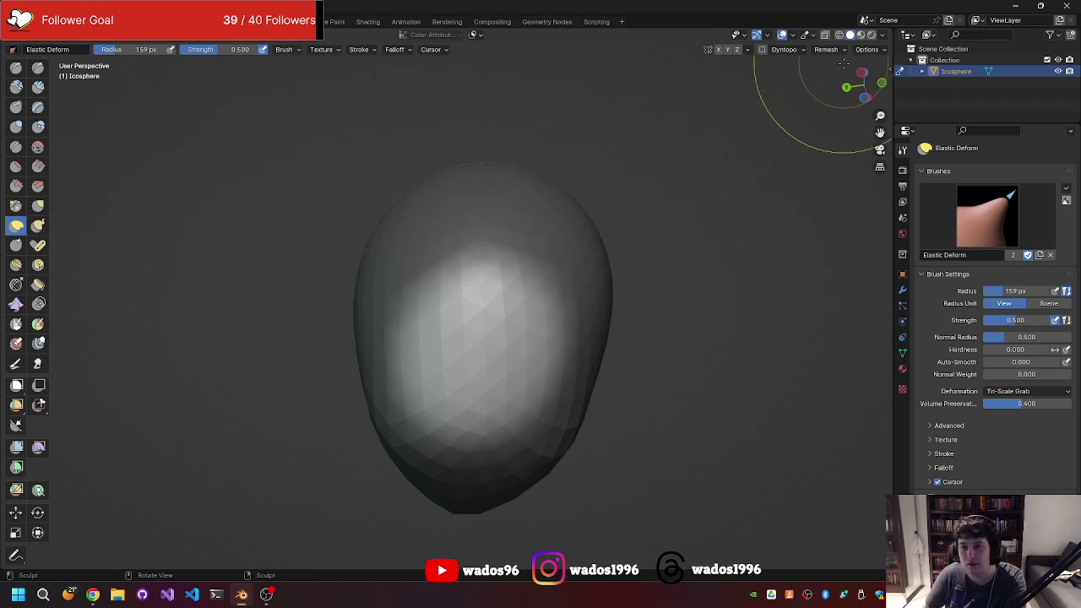
click(762, 49)
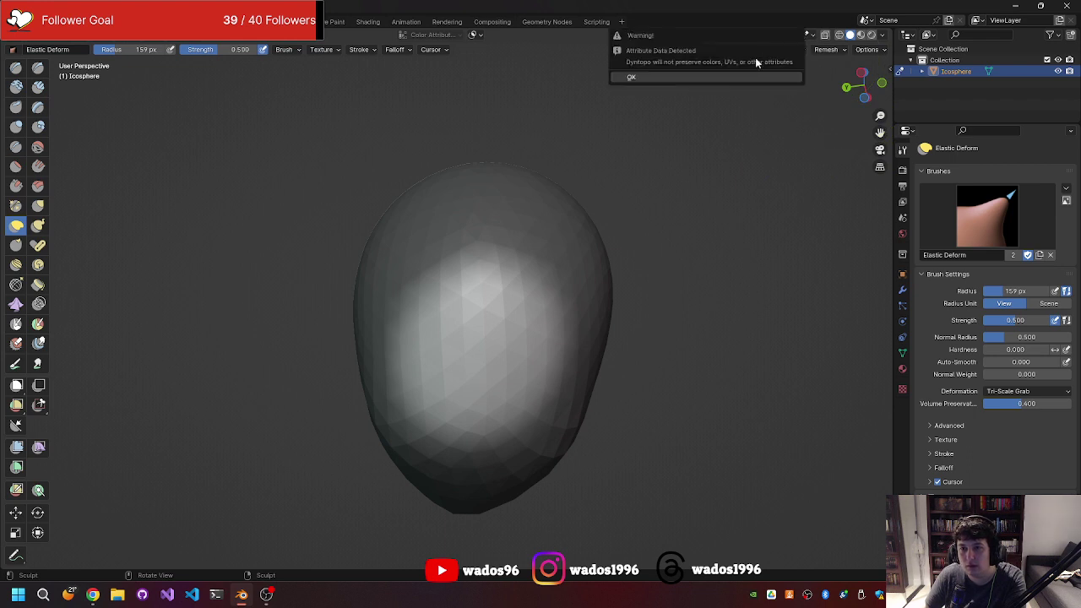
click(729, 79)
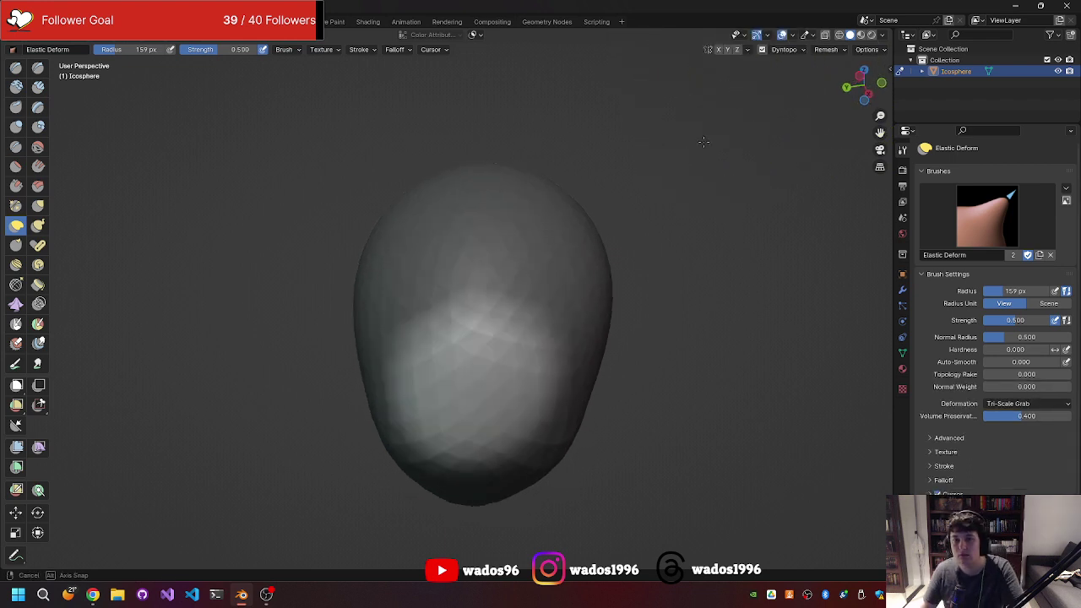
key(ctrl+s)
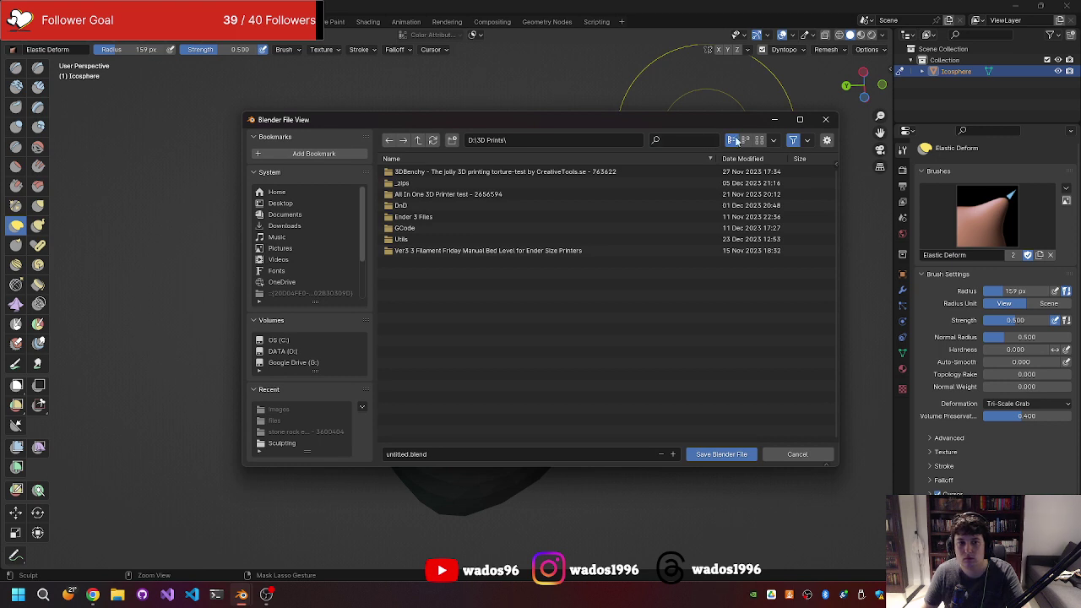
click(830, 121)
click(873, 49)
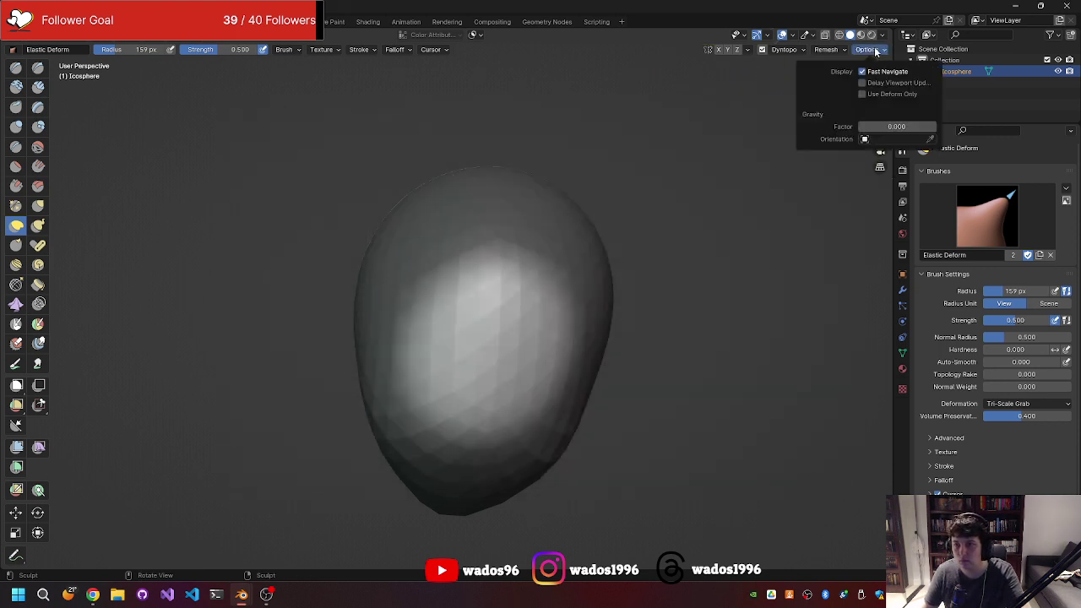
mouse_move(761, 93)
middle_down()
mouse_move(739, 91)
mouse_move(625, 163)
mouse_move(640, 120)
mouse_move(629, 135)
middle_up()
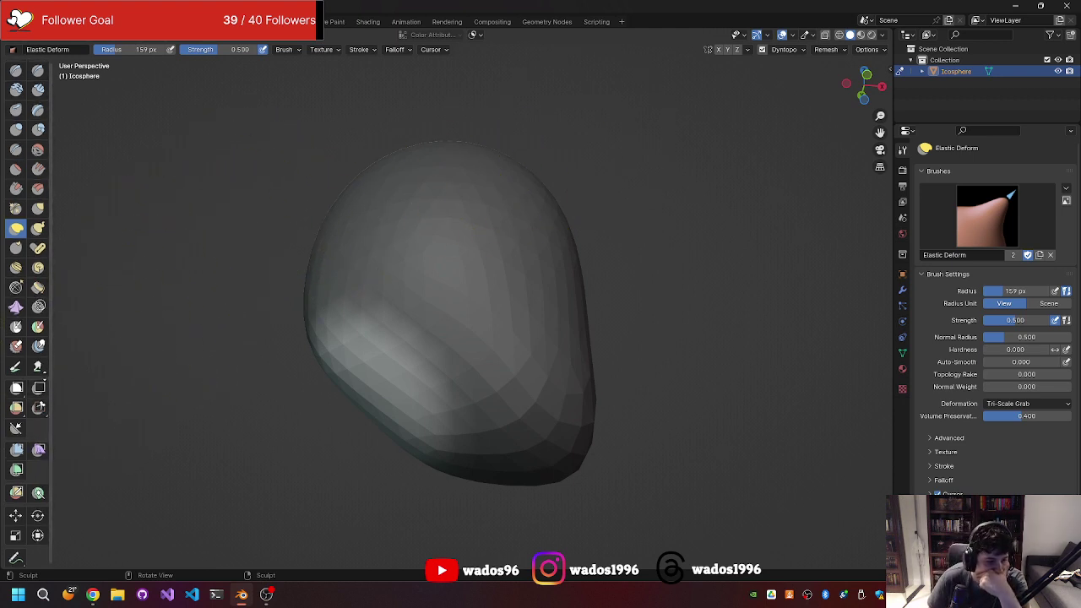
- Change the sculpt brush from Elastic Deform to Draw, passing through Smooth along the way
click(50, 50)
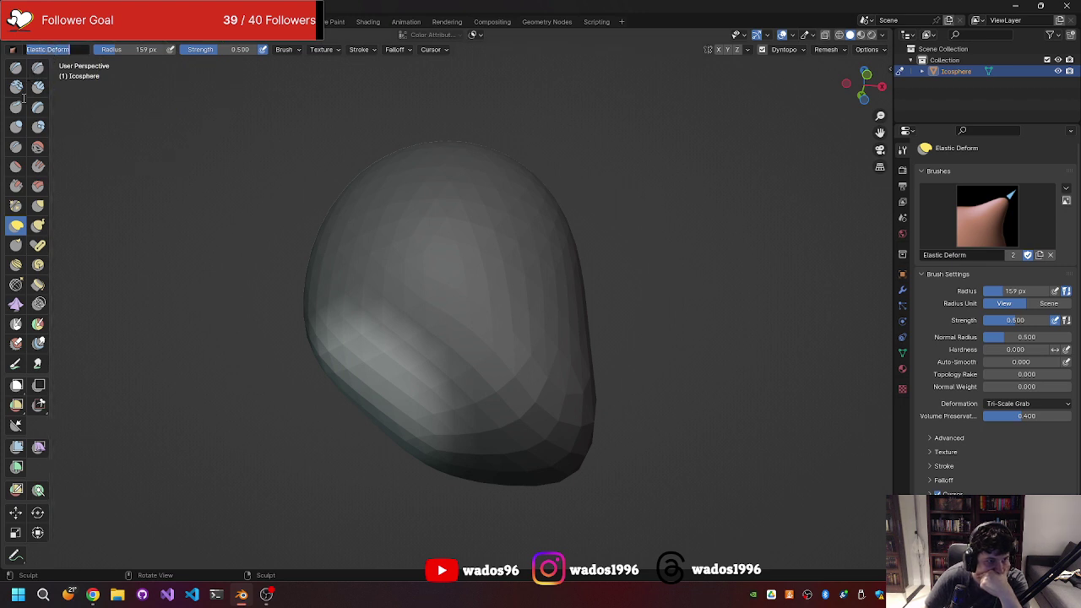
key(Escape)
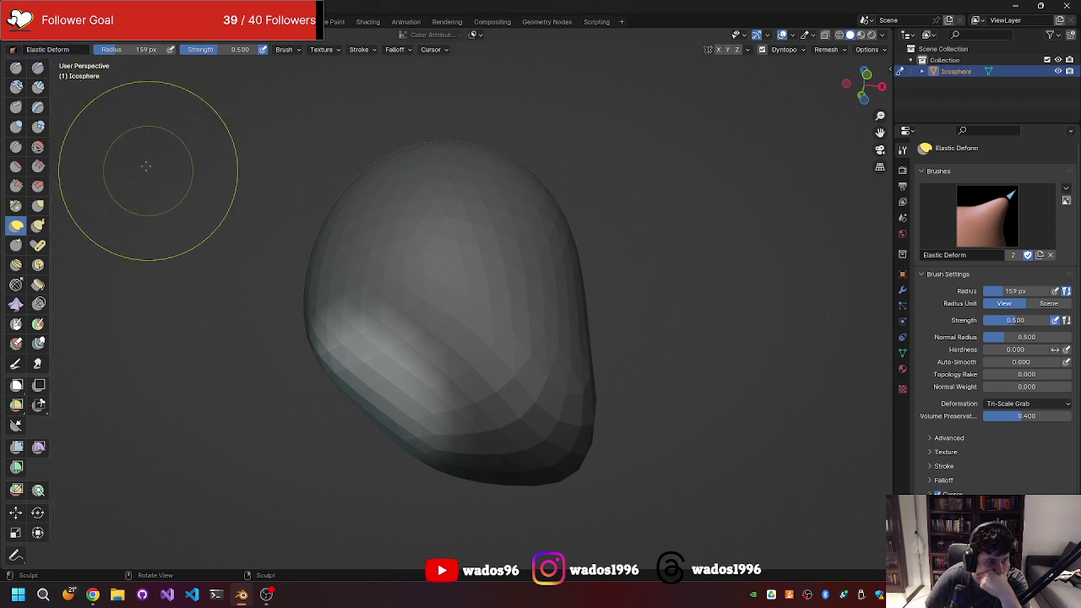
mouse_move(144, 164)
middle_down()
mouse_move(305, 145)
mouse_move(290, 147)
middle_up()
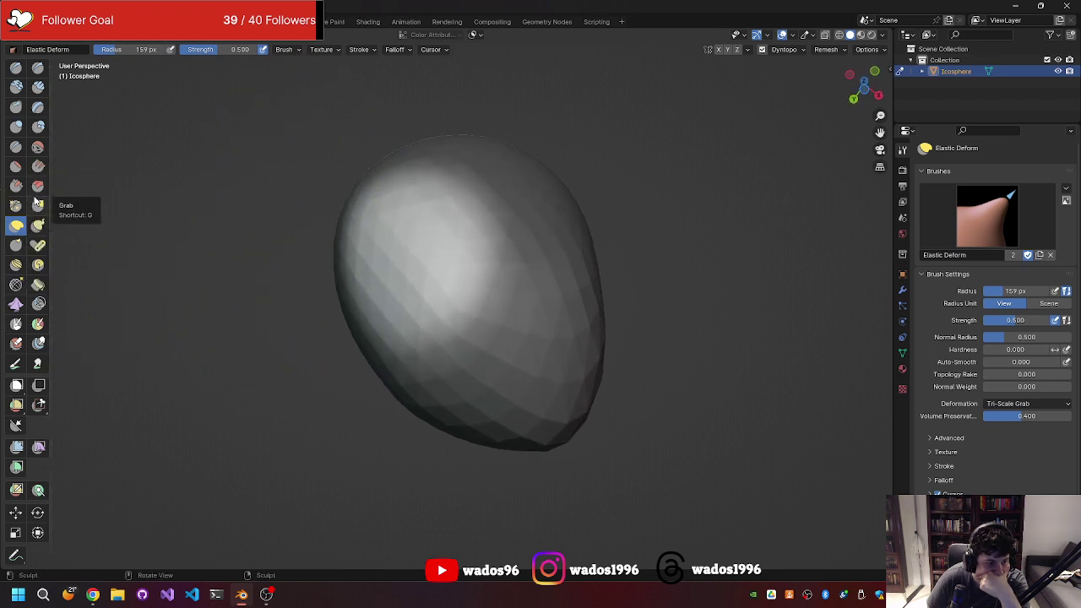
click(37, 148)
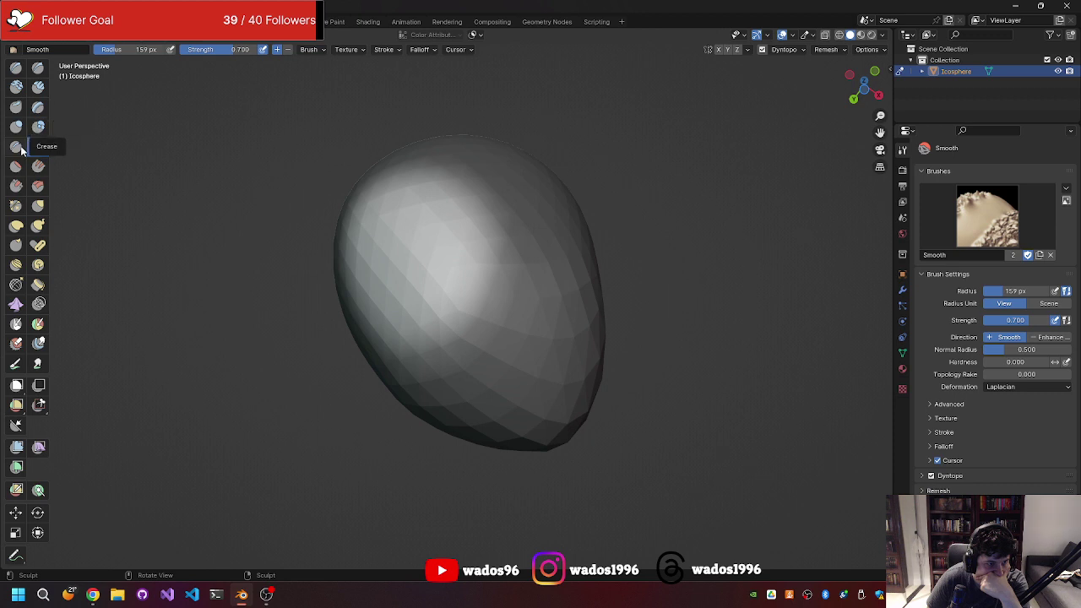
click(17, 69)
mouse_move(157, 181)
middle_down()
mouse_move(193, 242)
mouse_move(179, 216)
middle_up()
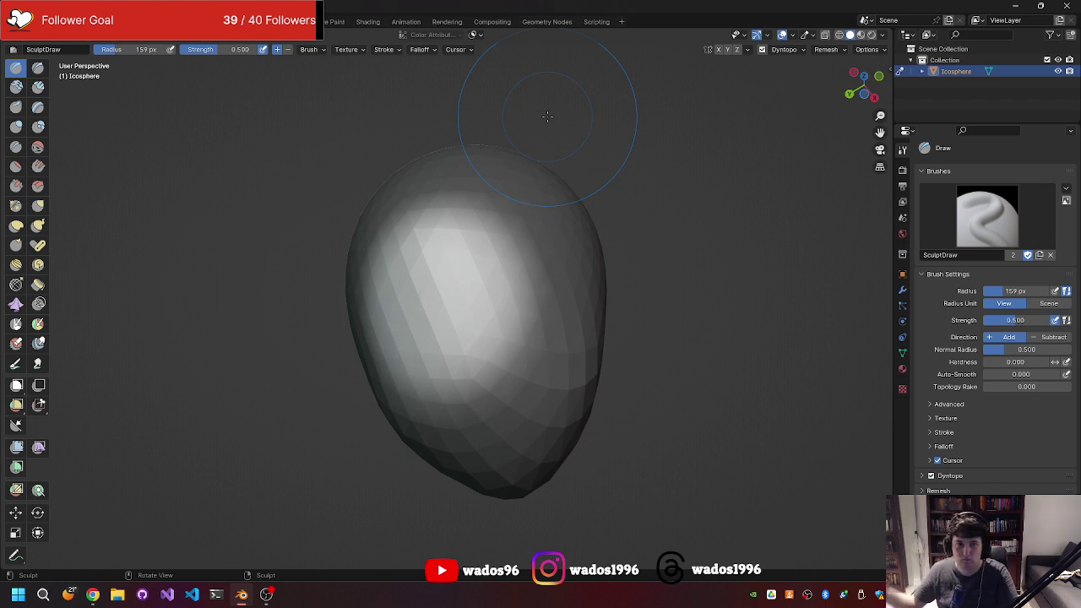
- Dismiss the save dialog and bring up the automasking pie menu
middle_drag(547, 115, 278, 241)
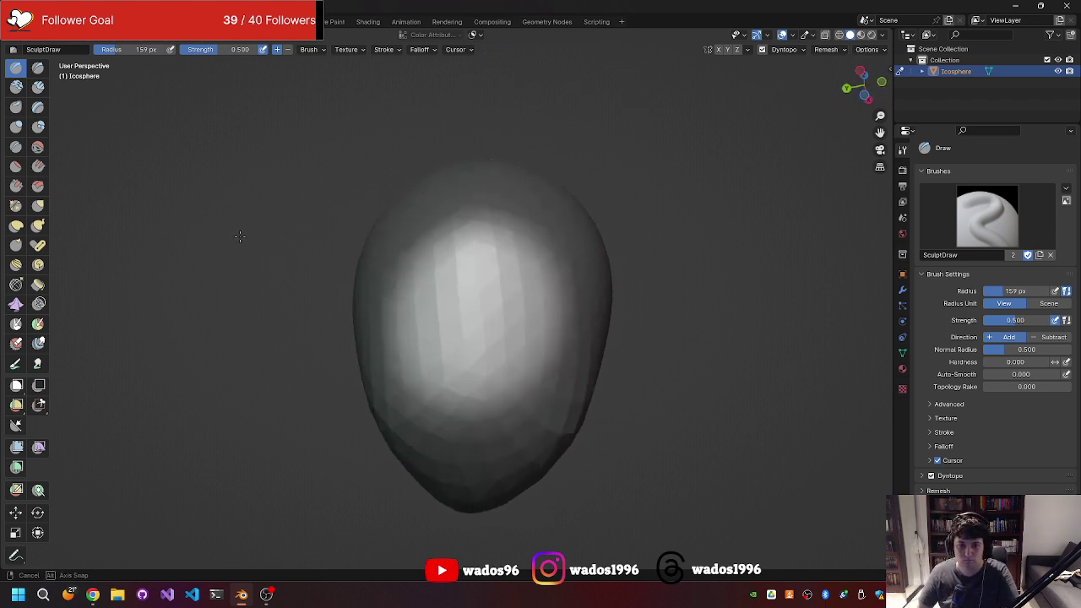
key(ctrl+s)
key(Escape)
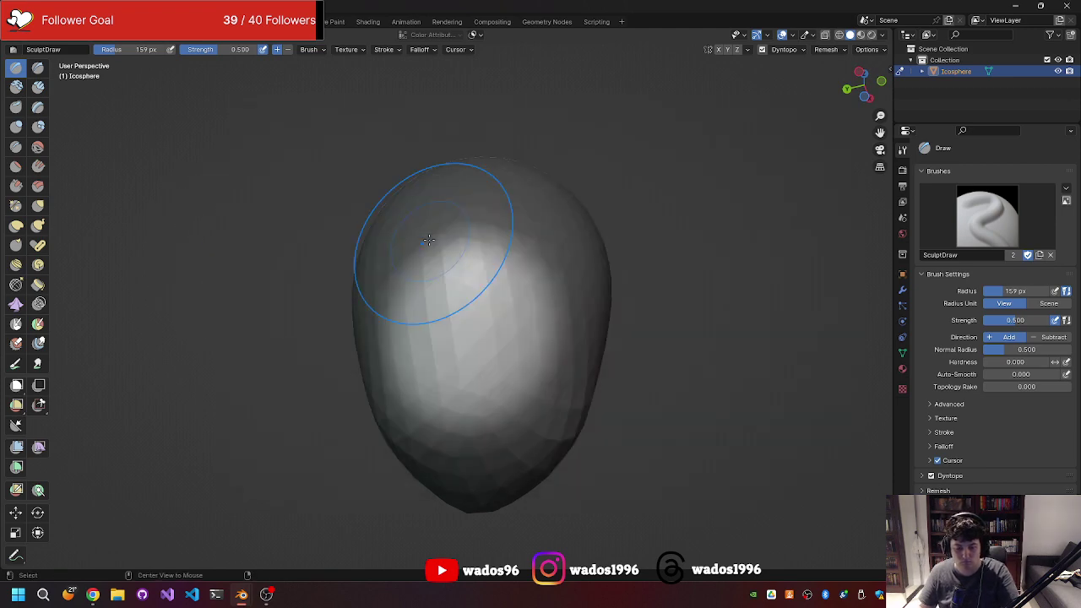
key(alt+a)
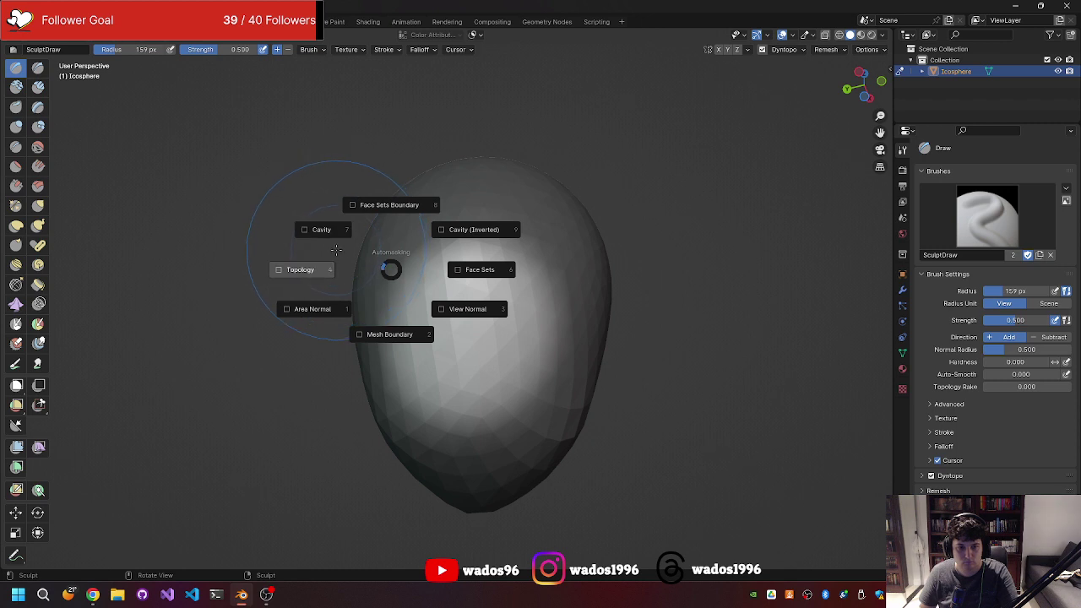
- Cancel a trial mask Expand, stroke the head's left side with Draw, then pick Mask
key(Escape)
key(shift+a)
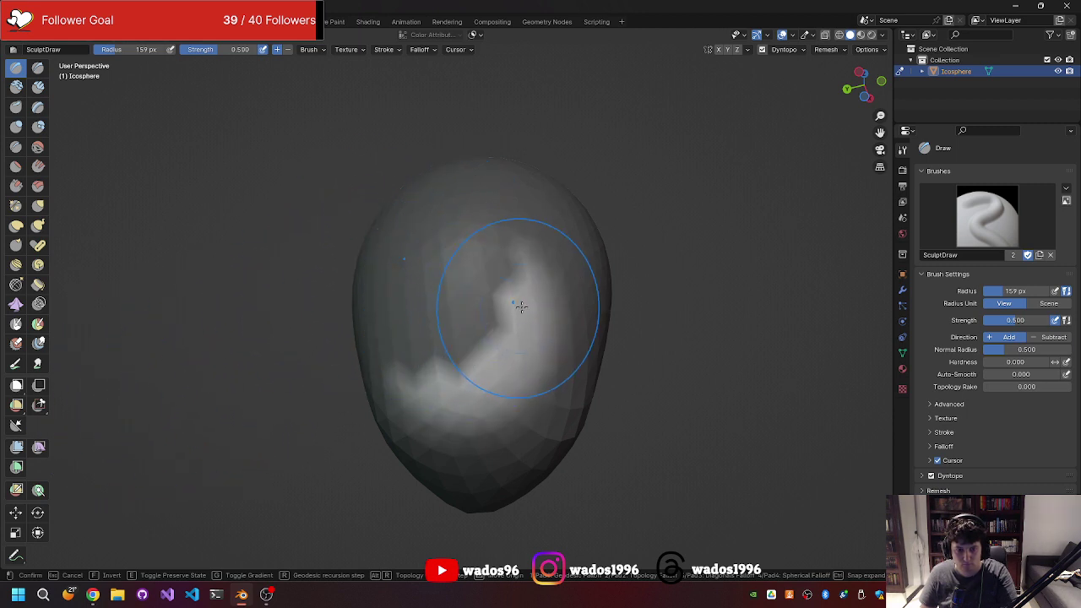
key(Escape)
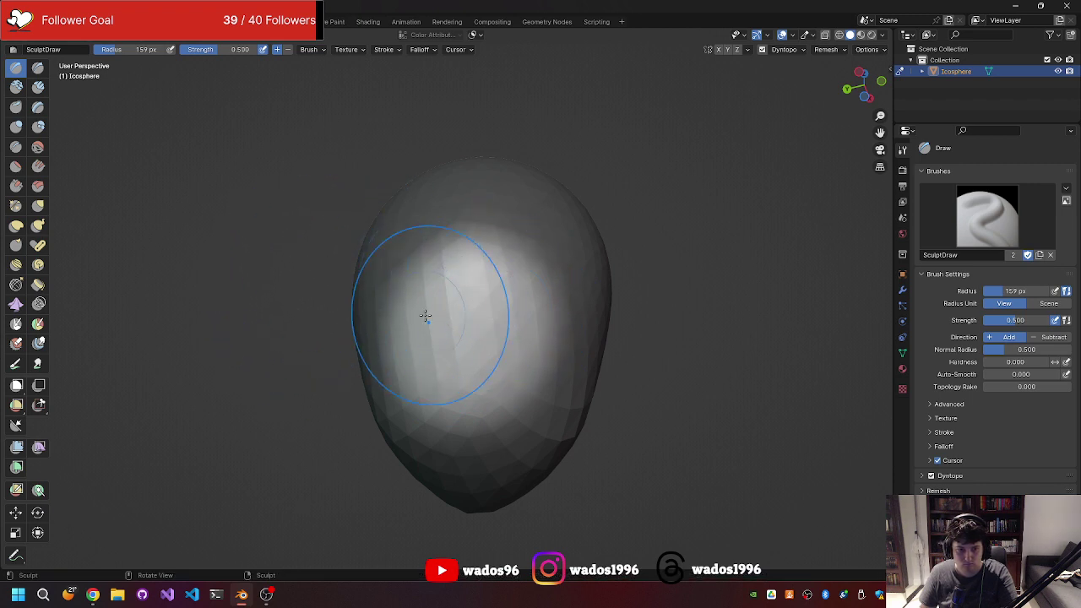
drag(334, 345, 389, 319)
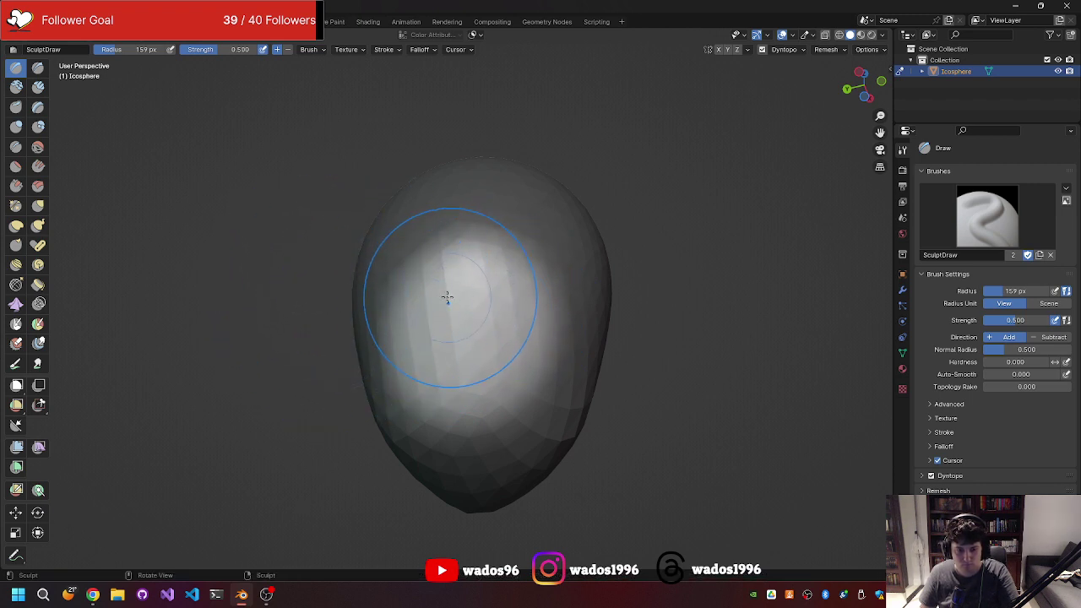
key(m)
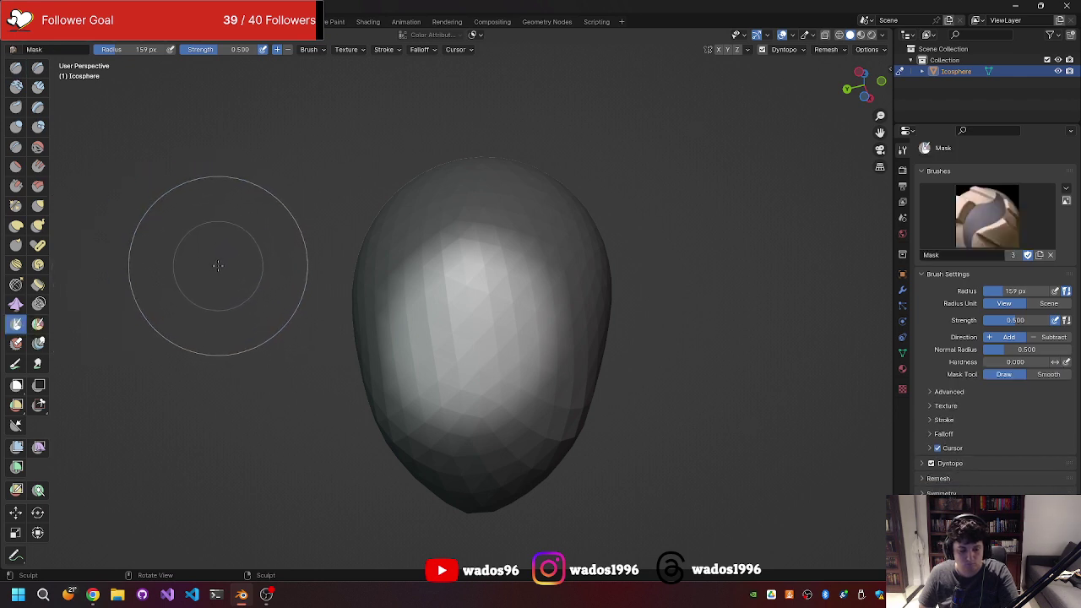
- Expand and confirm a mask over the head with Shift+A, then orbit around the head
key(shift+a)
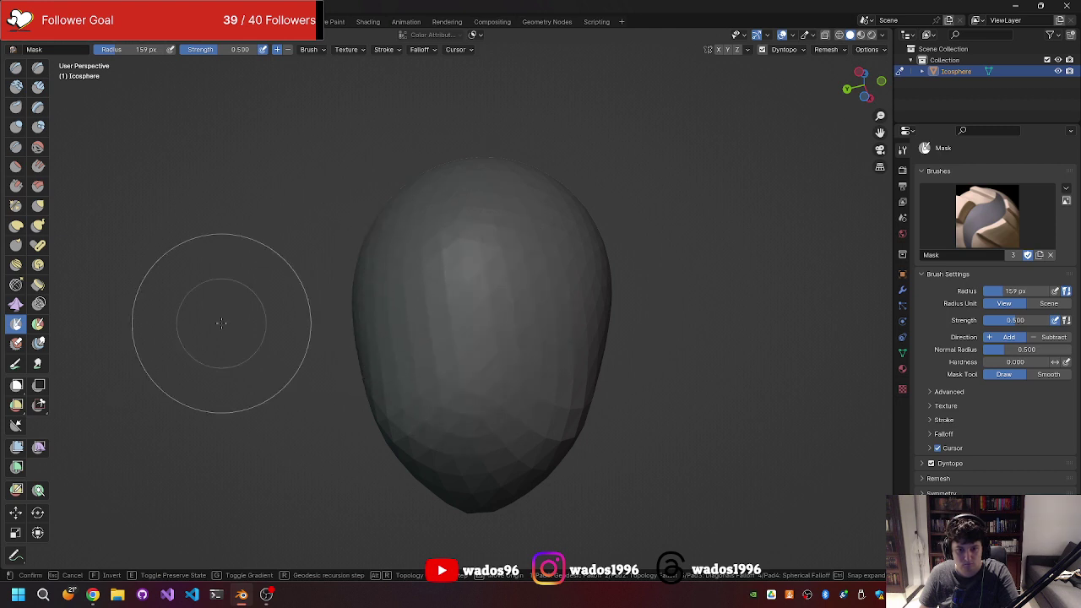
click(270, 278)
mouse_move(270, 294)
middle_down()
mouse_move(249, 336)
mouse_move(265, 338)
middle_up()
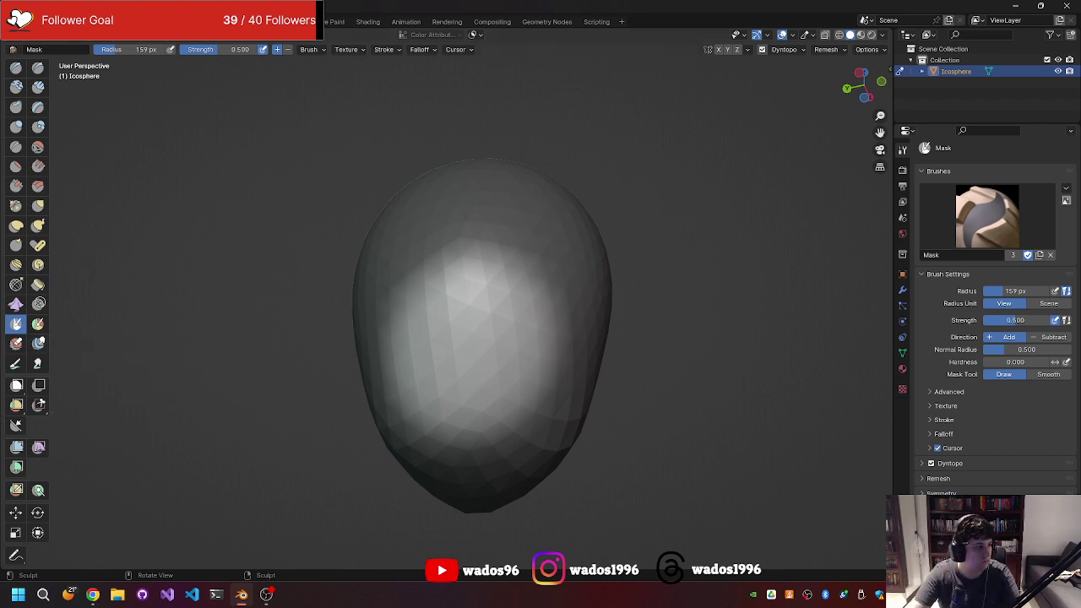
key(alt+Tab)
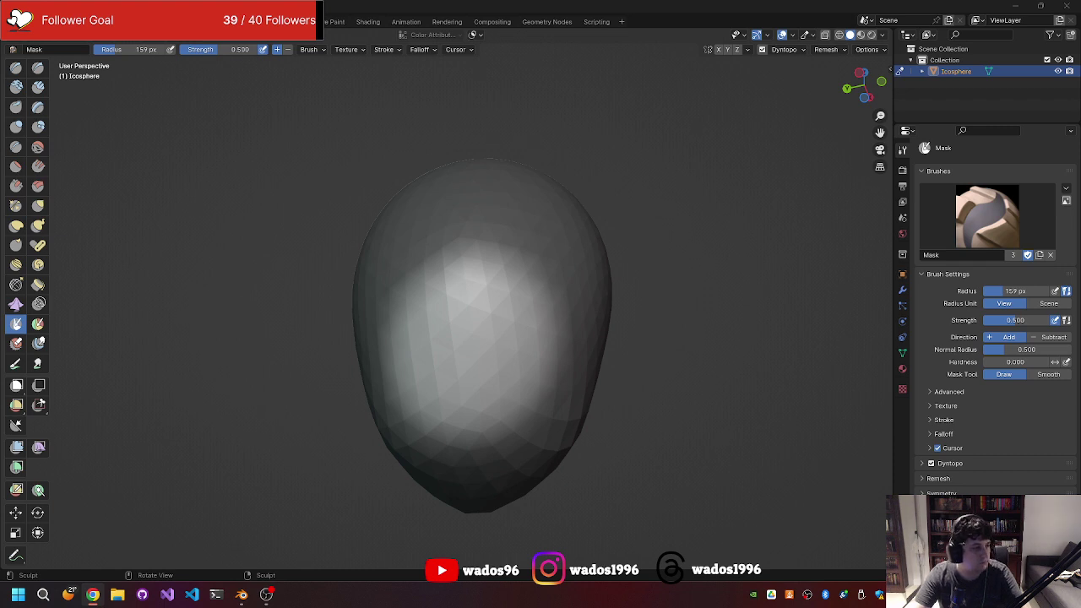
mouse_move(126, 408)
middle_down()
mouse_move(451, 471)
mouse_move(485, 494)
mouse_move(461, 464)
middle_up()
- Toggle the icosphere out of Sculpt Mode and back in, orbiting to a new angle
key(Tab)
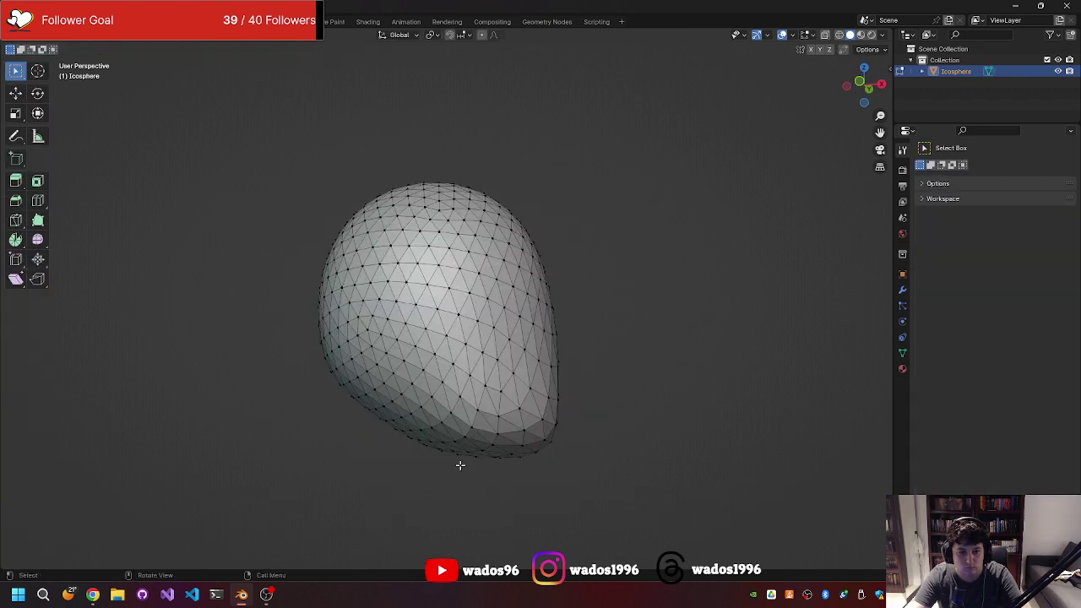
key(Tab)
key(ctrl+Tab)
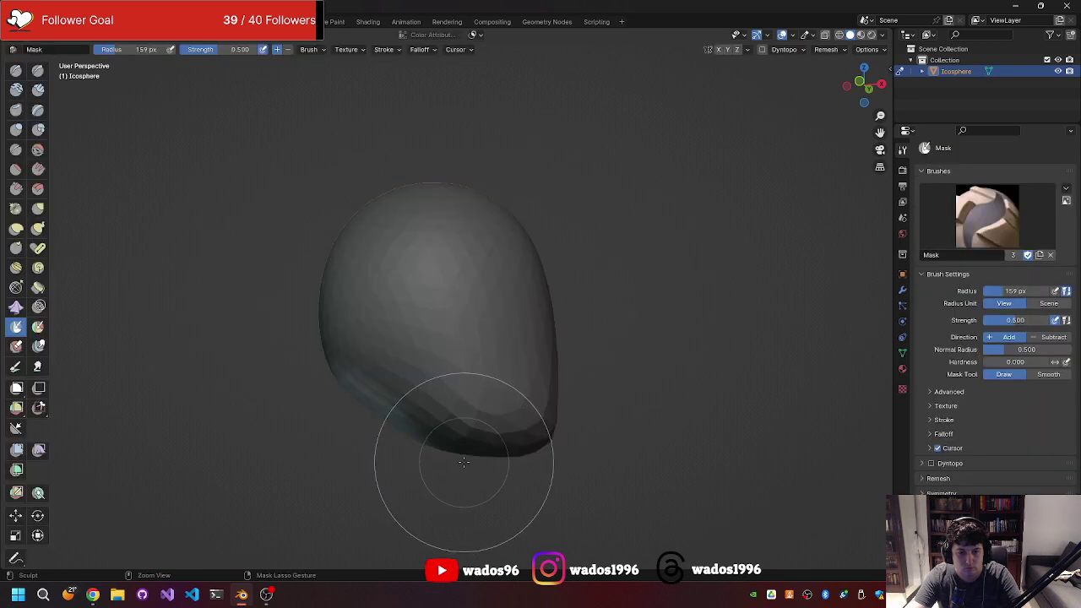
key(alt+m)
middle_drag(495, 459, 531, 445)
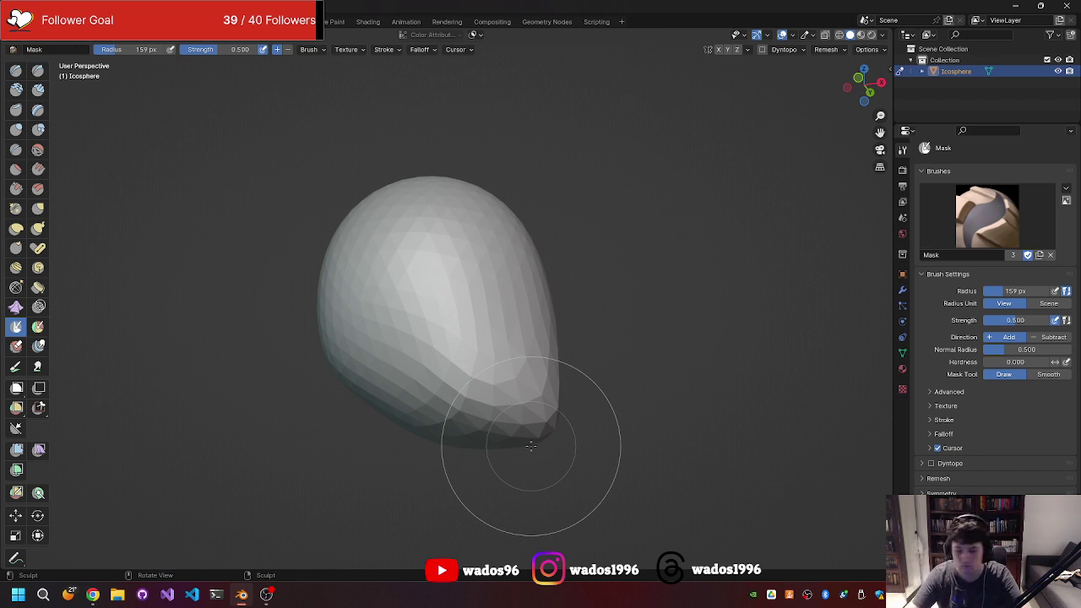
middle_drag(531, 445, 193, 116)
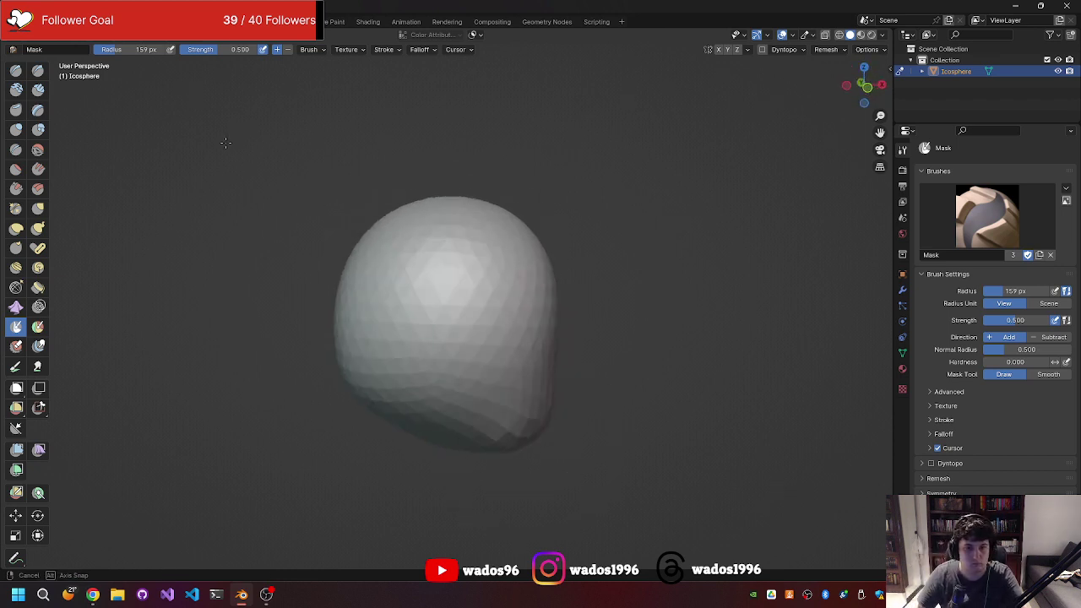
- Select the Grab brush and pull the head's lower part slightly outward
click(38, 208)
middle_drag(168, 208, 79, 185)
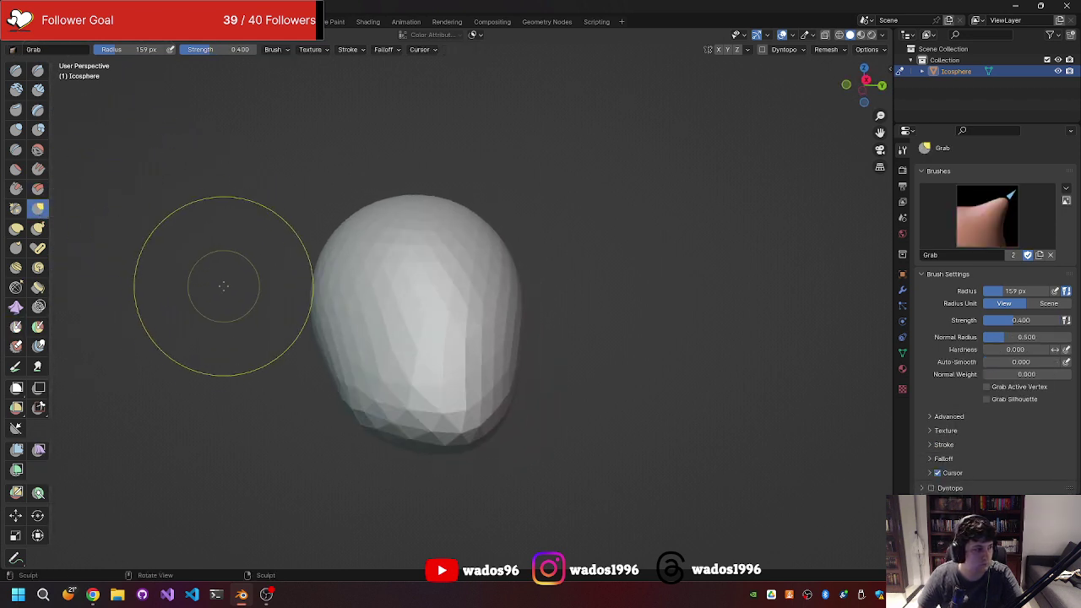
middle_drag(211, 278, 237, 271)
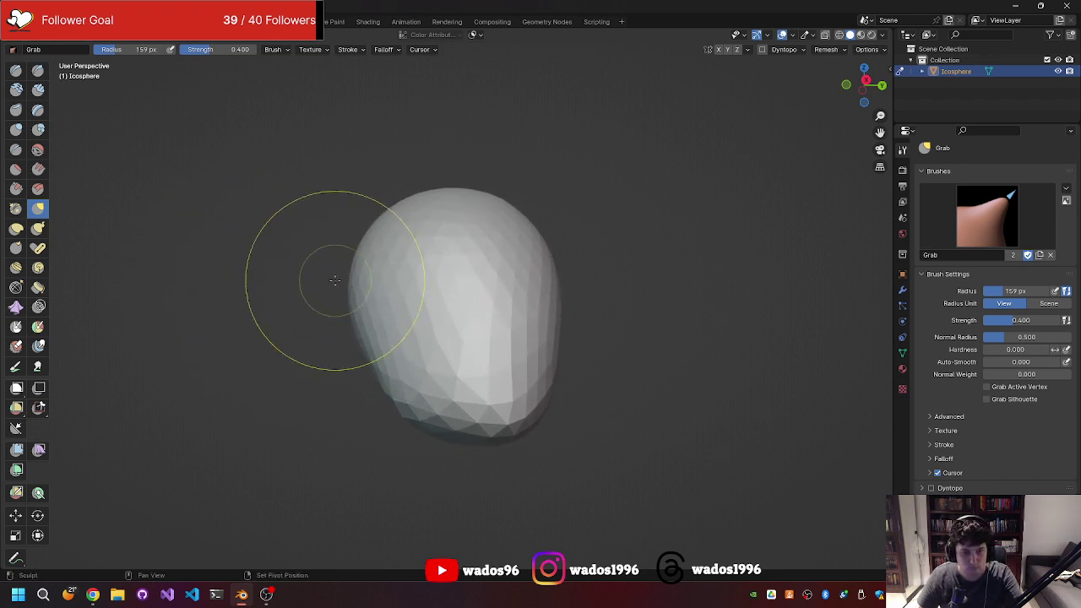
mouse_move(315, 285)
middle_down()
mouse_move(390, 287)
mouse_move(309, 294)
middle_up()
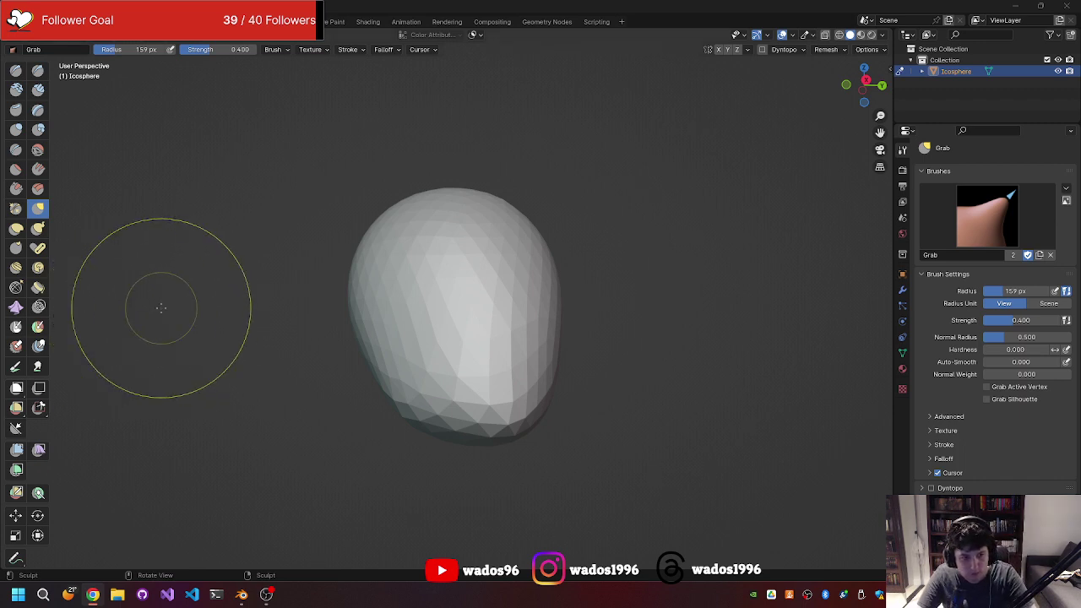
shift+right_click(233, 297)
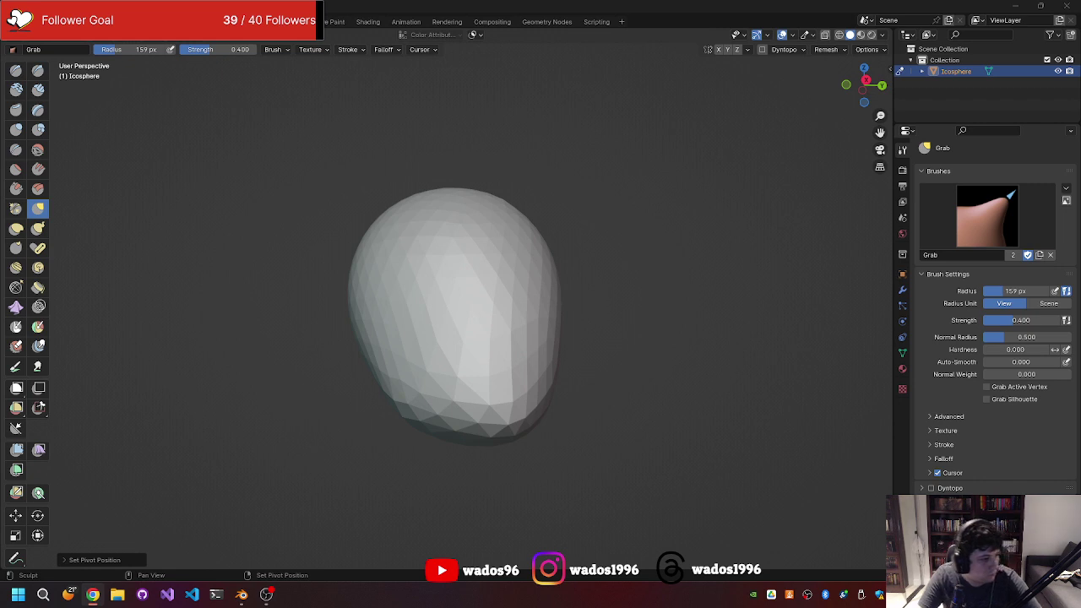
drag(574, 448, 596, 450)
mouse_move(597, 450)
middle_down()
mouse_move(572, 405)
mouse_move(454, 449)
middle_up()
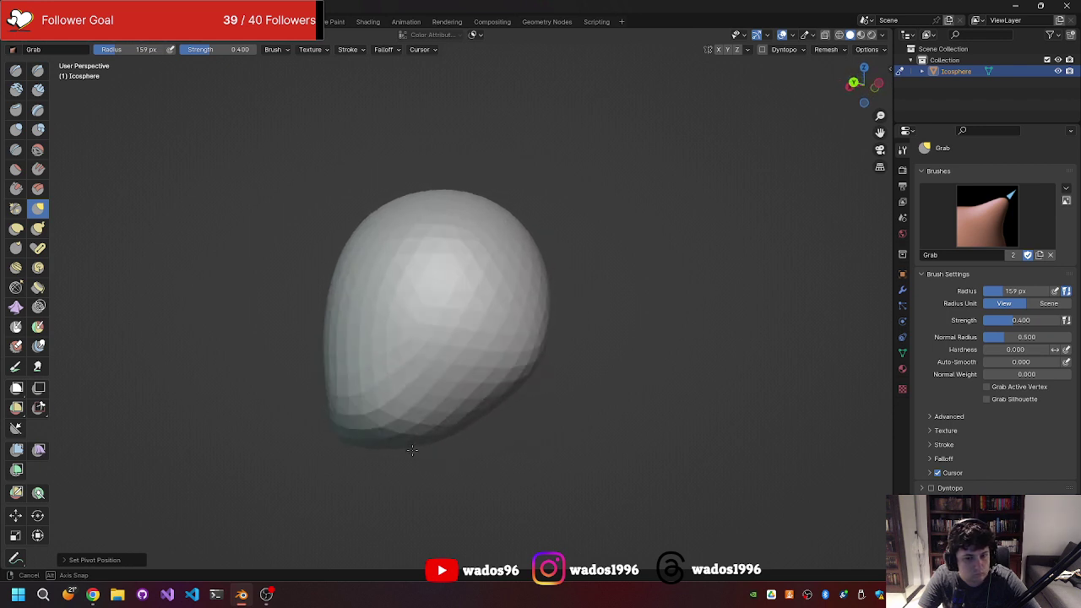
mouse_move(454, 449)
middle_down()
mouse_move(570, 459)
mouse_move(499, 463)
mouse_move(393, 417)
mouse_move(415, 435)
middle_up()
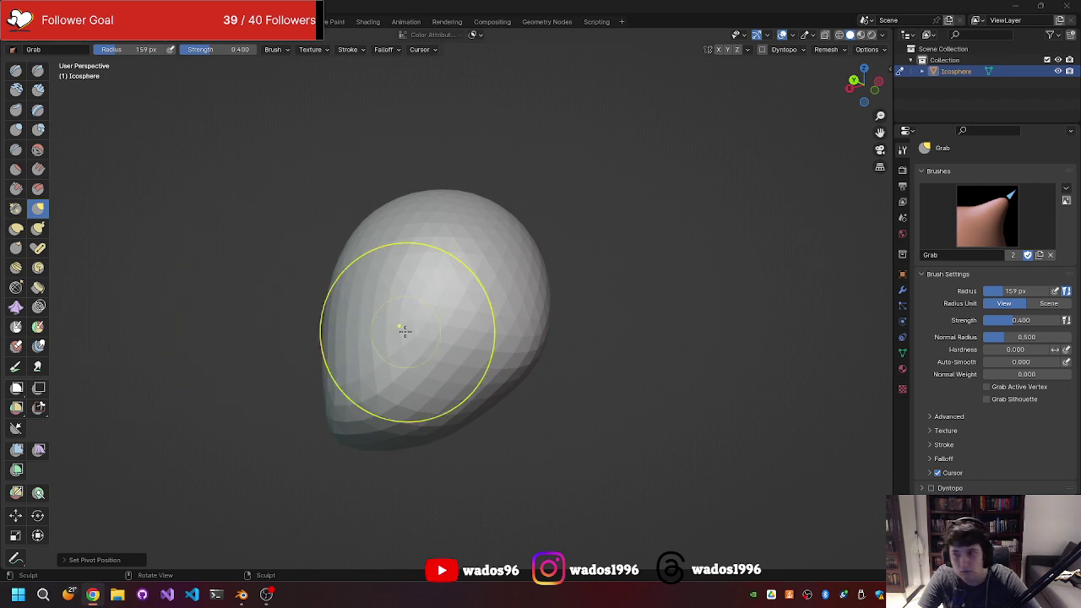
- Enable Dyntopo despite the attribute warning, review the remesh options, and make Draw the active brush
click(763, 49)
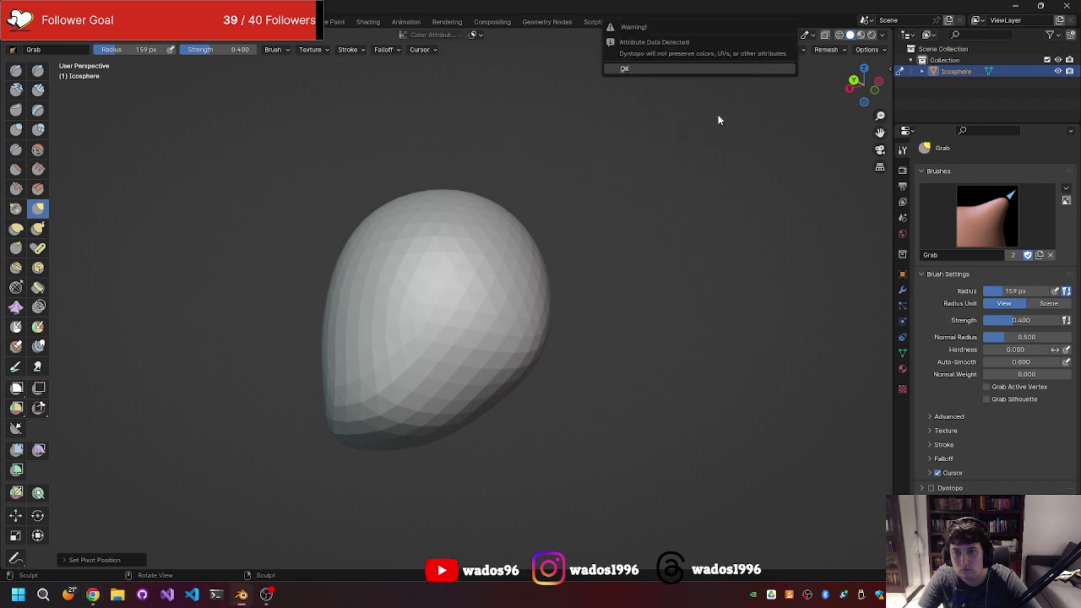
click(698, 71)
middle_drag(653, 178, 803, 211)
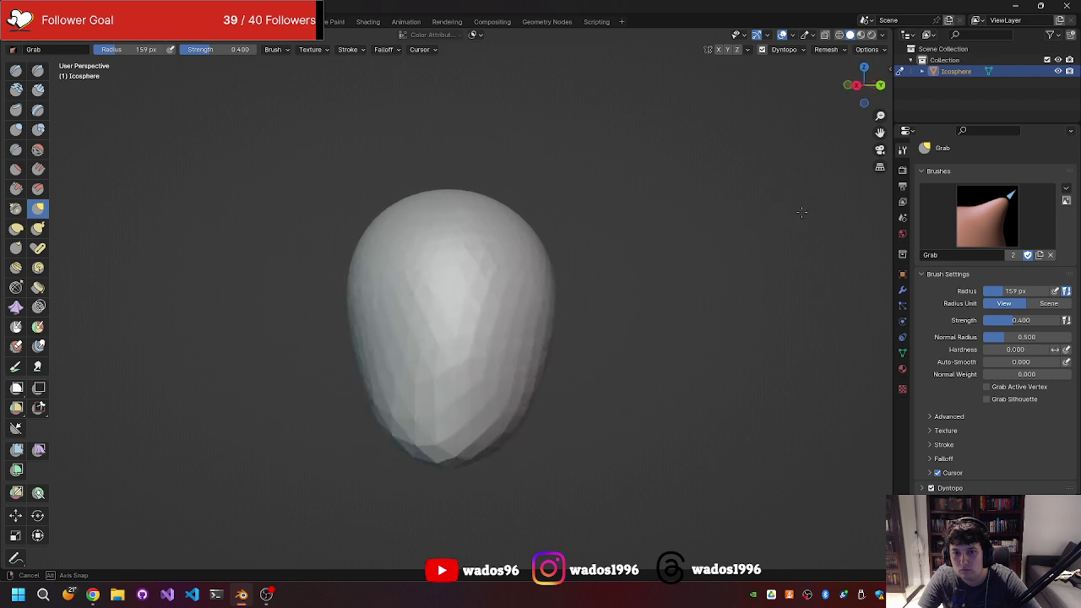
click(839, 52)
mouse_move(867, 49)
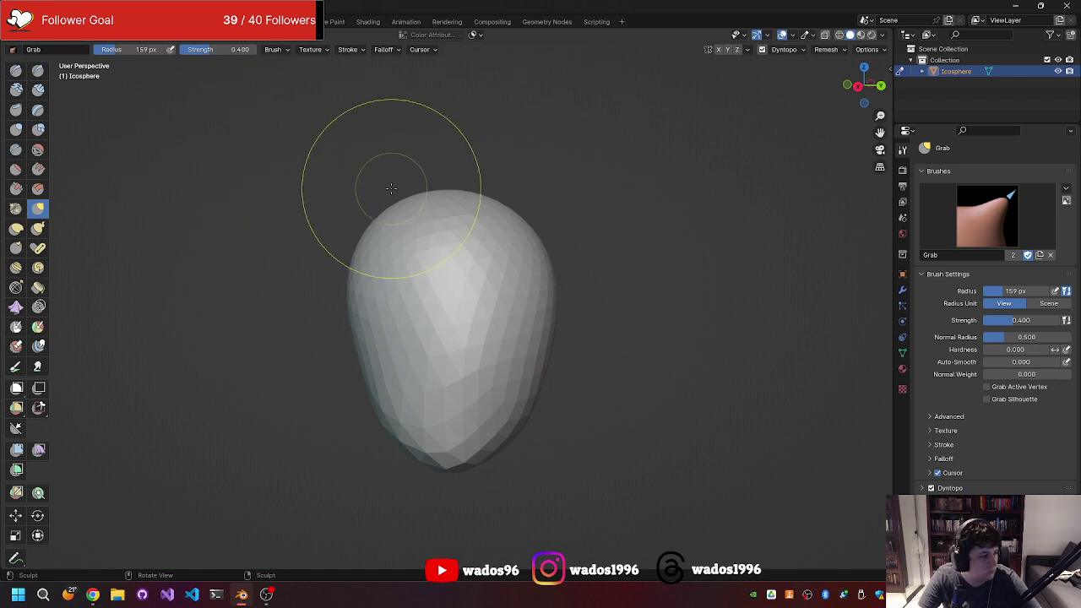
middle_drag(394, 184, 392, 175)
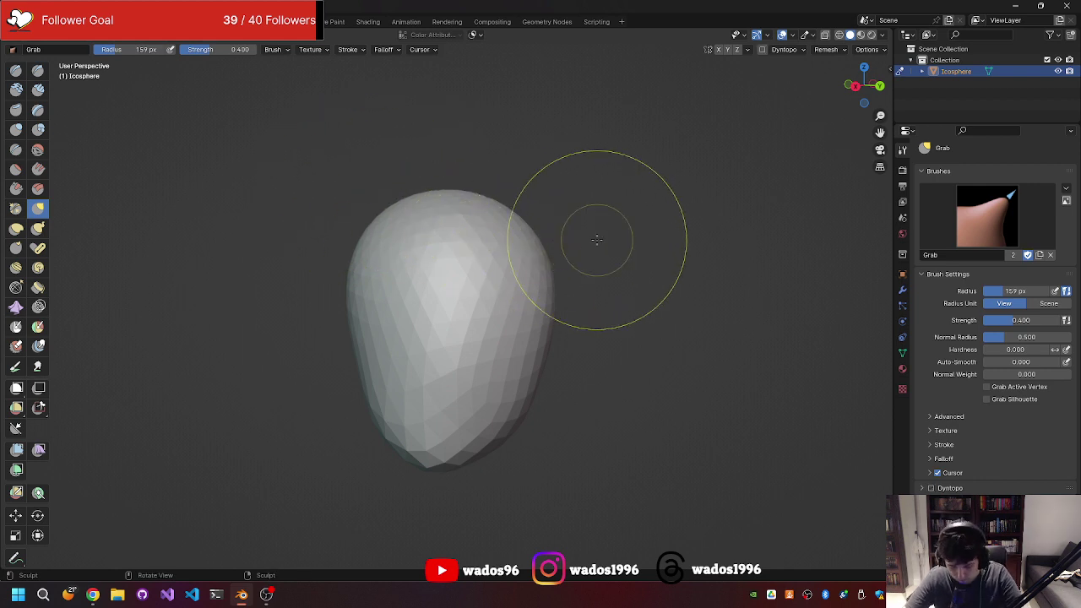
click(16, 71)
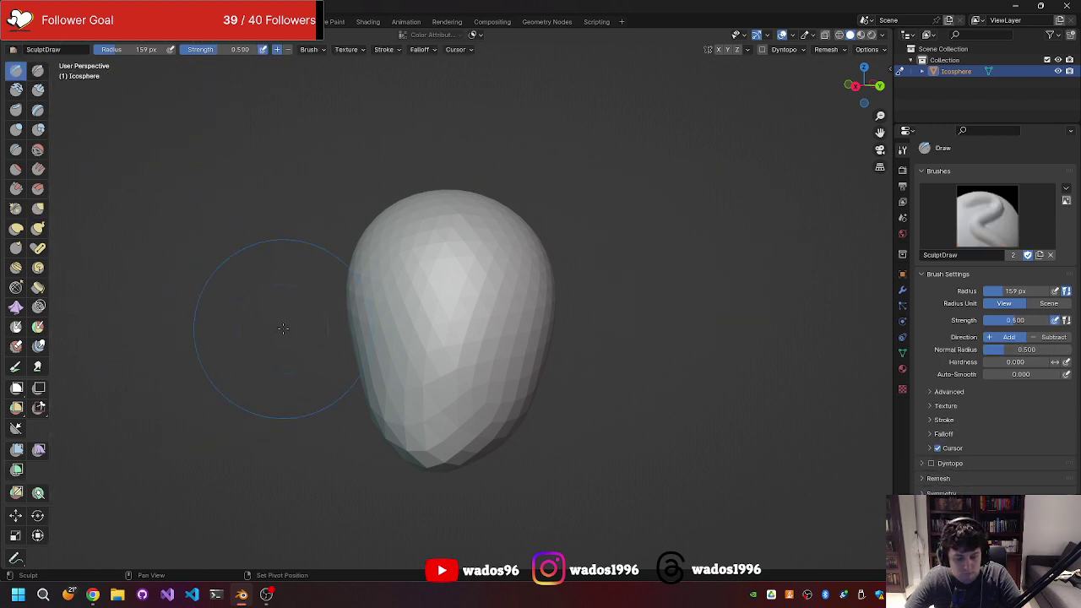
- Enable Dyntopo with Ctrl+D and lower the Remesh voxel size from 0.1 m to 0.089 m
key(ctrl+d)
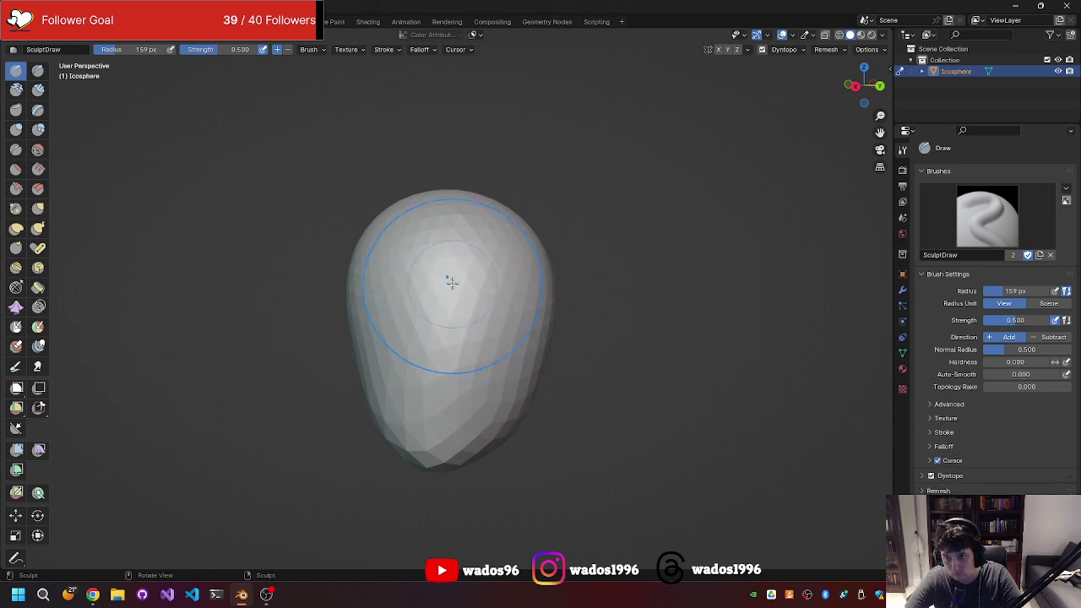
click(787, 50)
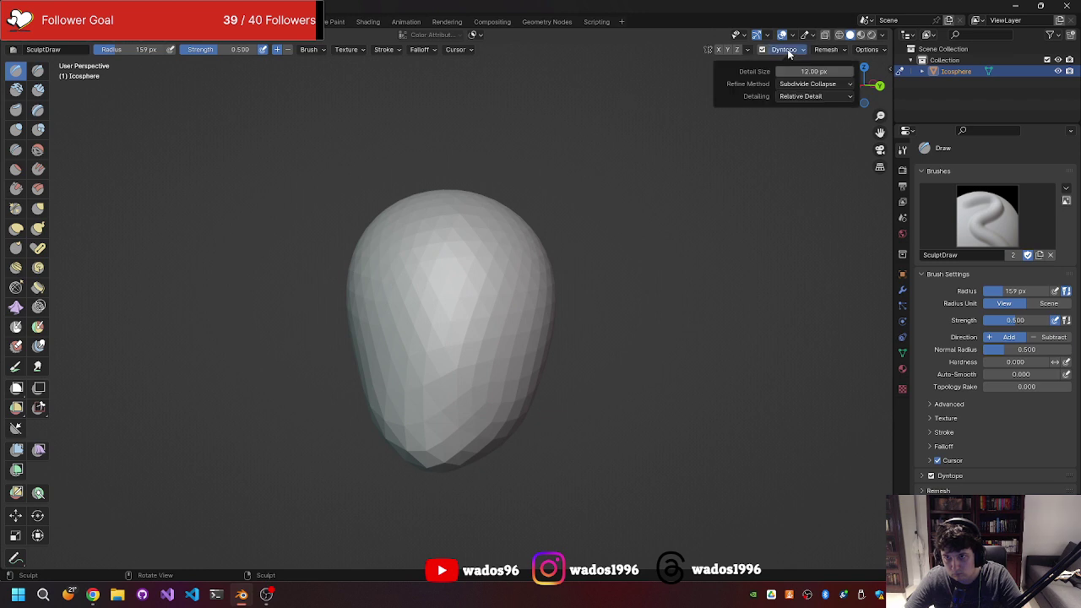
click(813, 51)
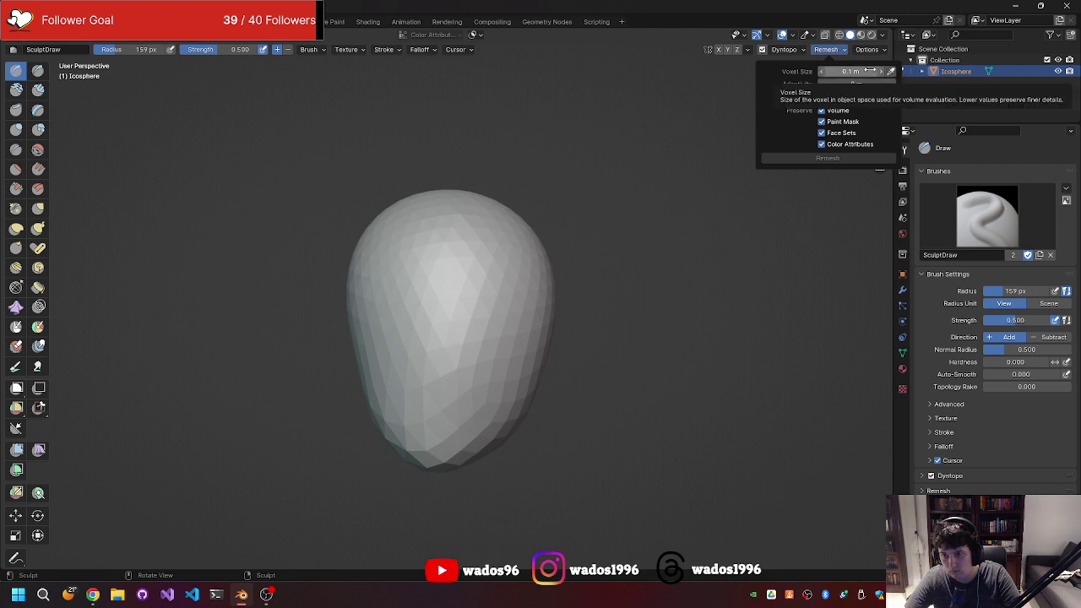
drag(870, 71, 858, 71)
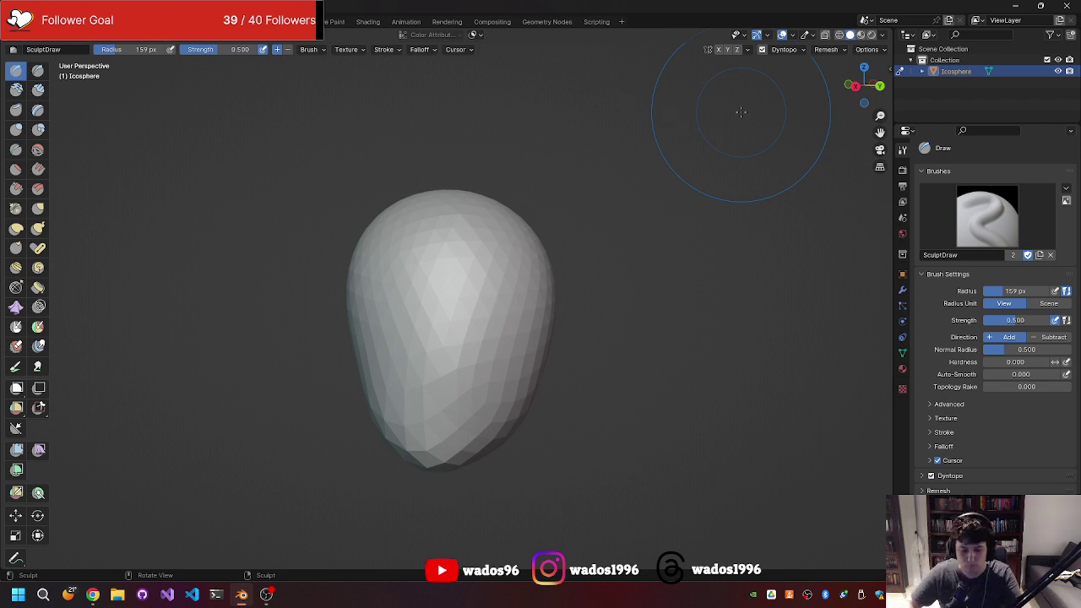
- Adjust the Dyntopo detail size interactively twice with R, then orbit slightly around the mesh
key(r)
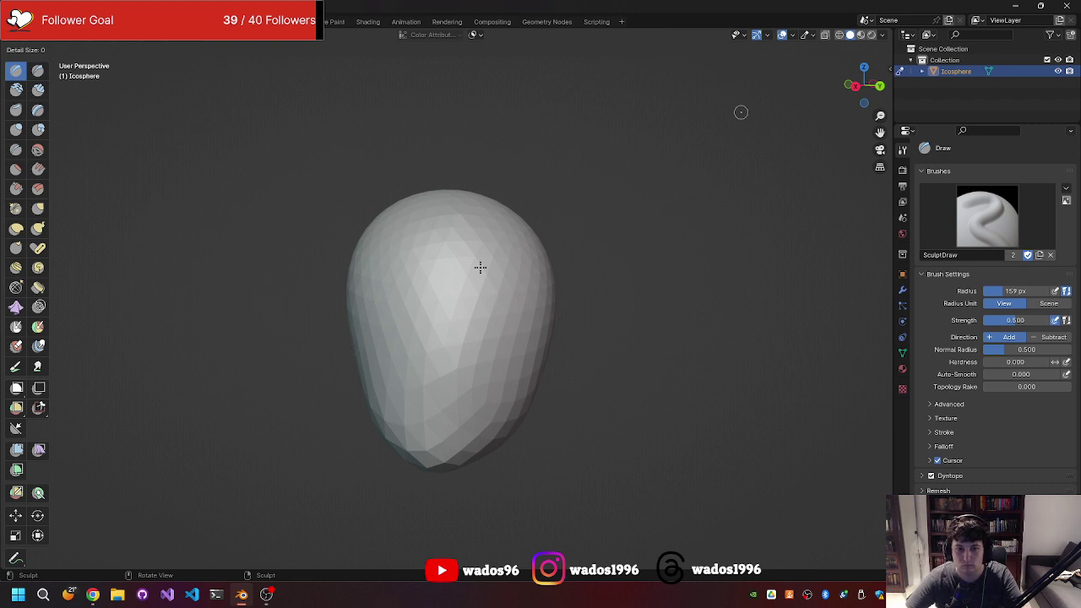
click(501, 116)
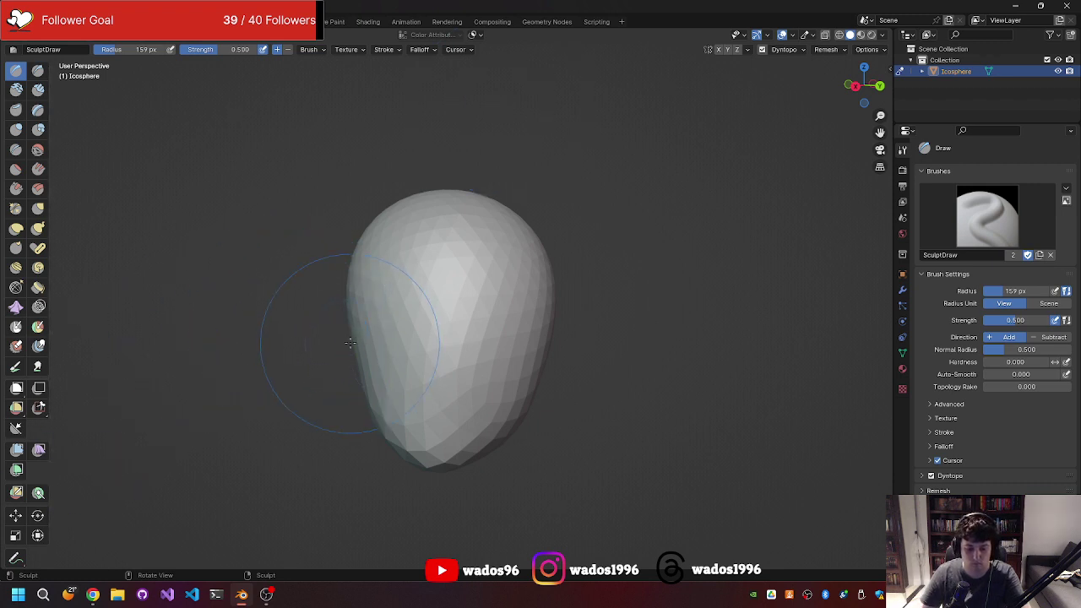
key(r)
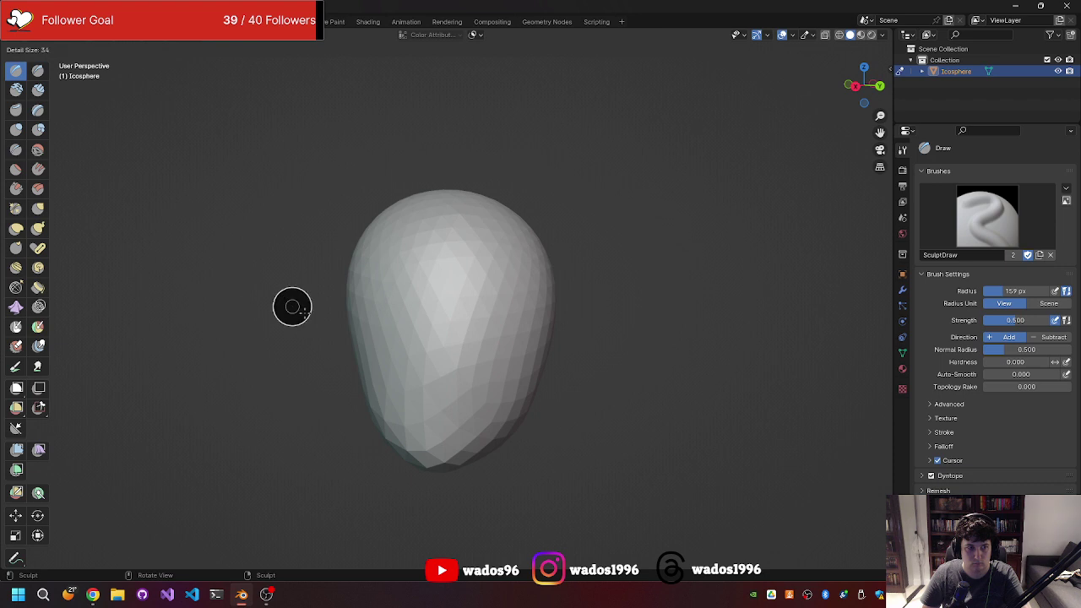
click(322, 304)
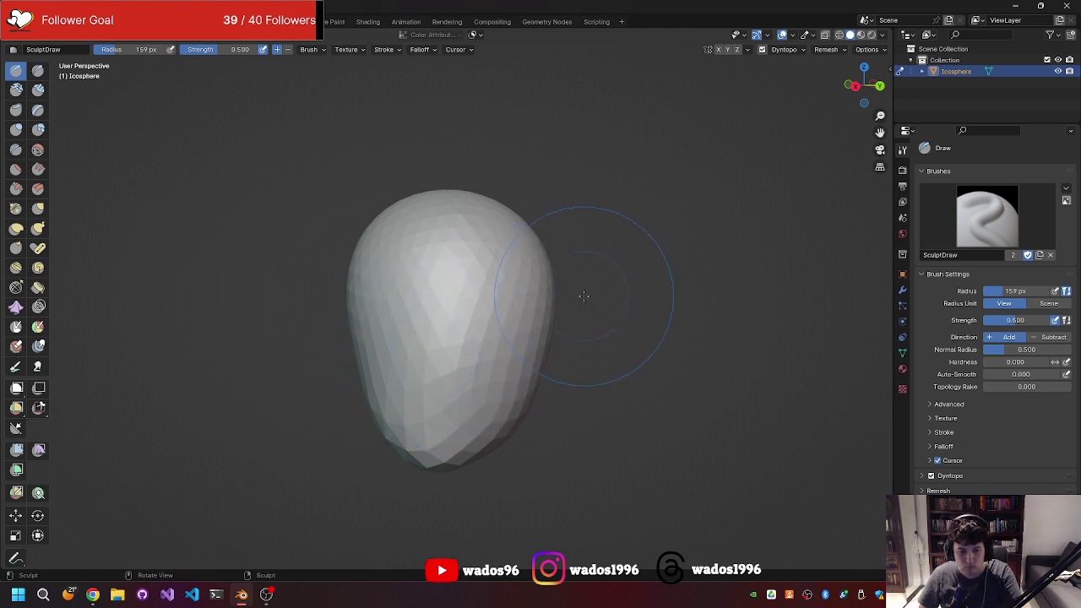
middle_drag(584, 295, 596, 294)
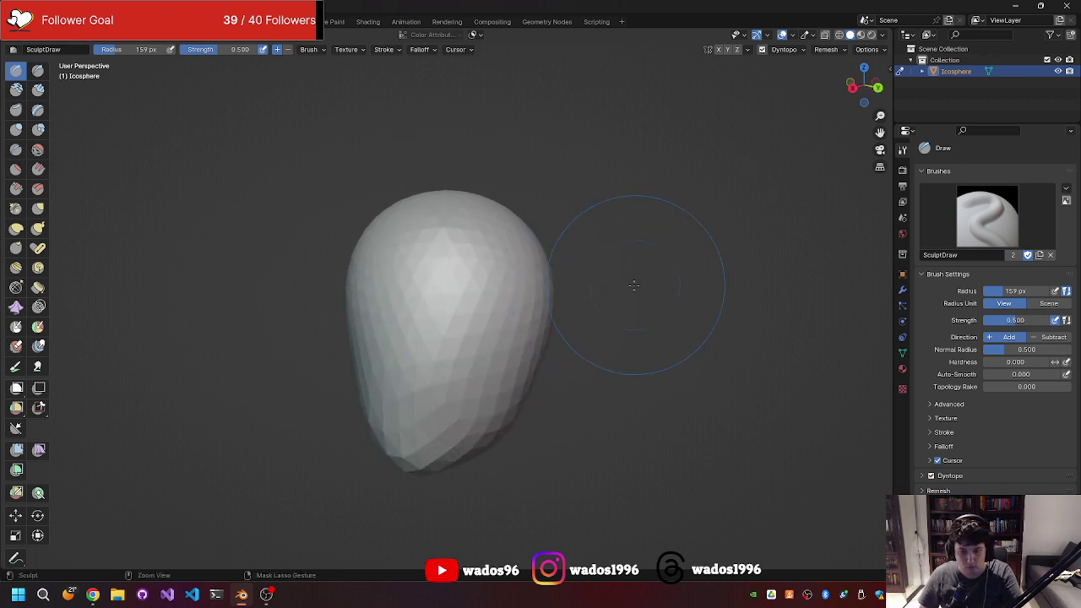
- Zoom in closer to the egg-shaped icosphere
mouse_move(640, 277)
ctrl+middle_down()
mouse_move(554, 286)
mouse_move(526, 313)
ctrl+middle_up()
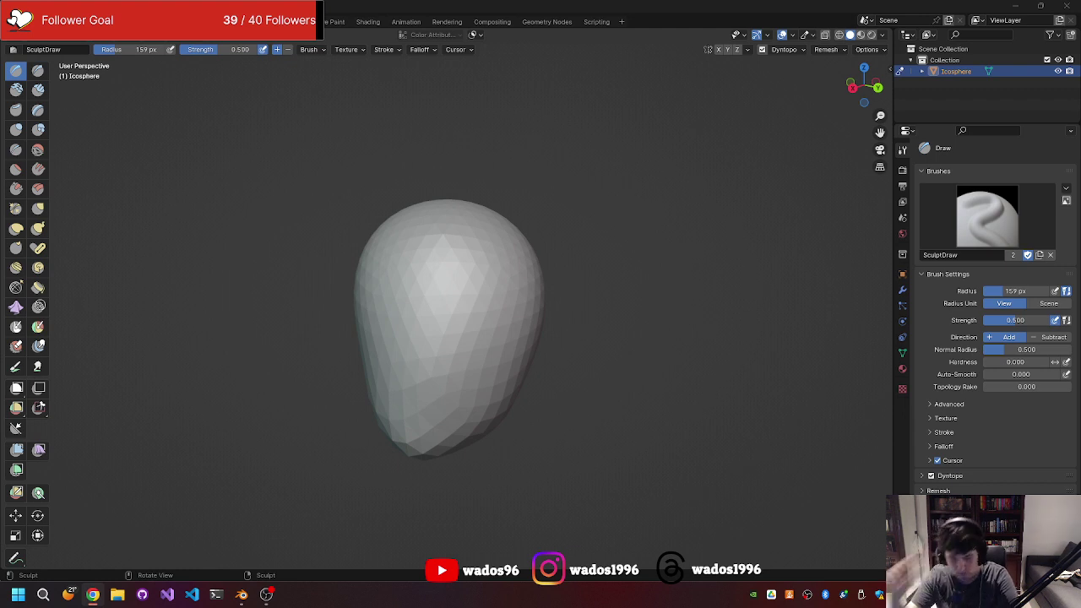
click(67, 38)
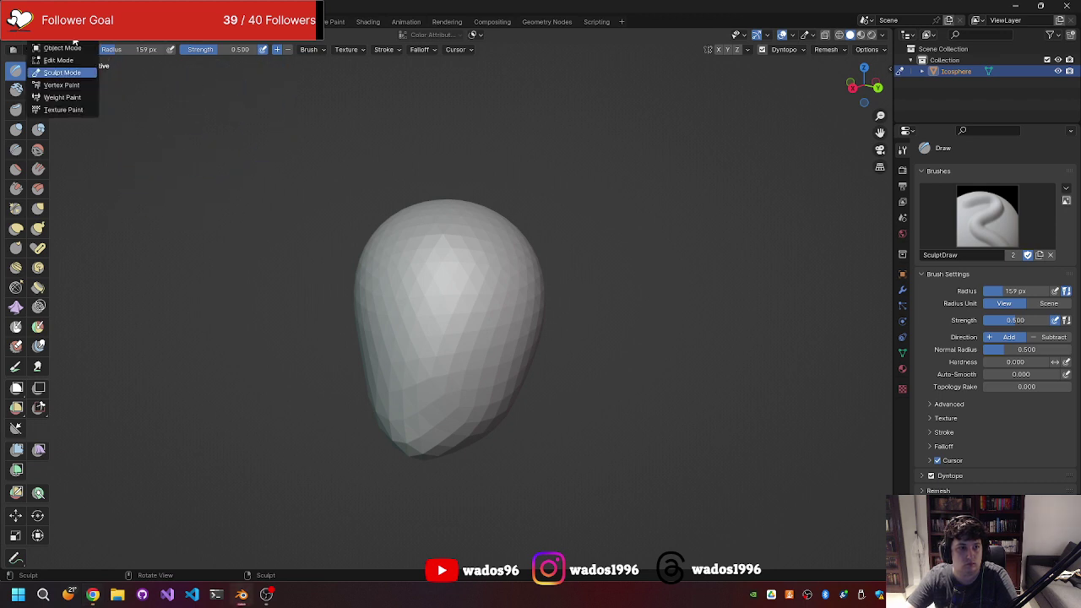
click(66, 48)
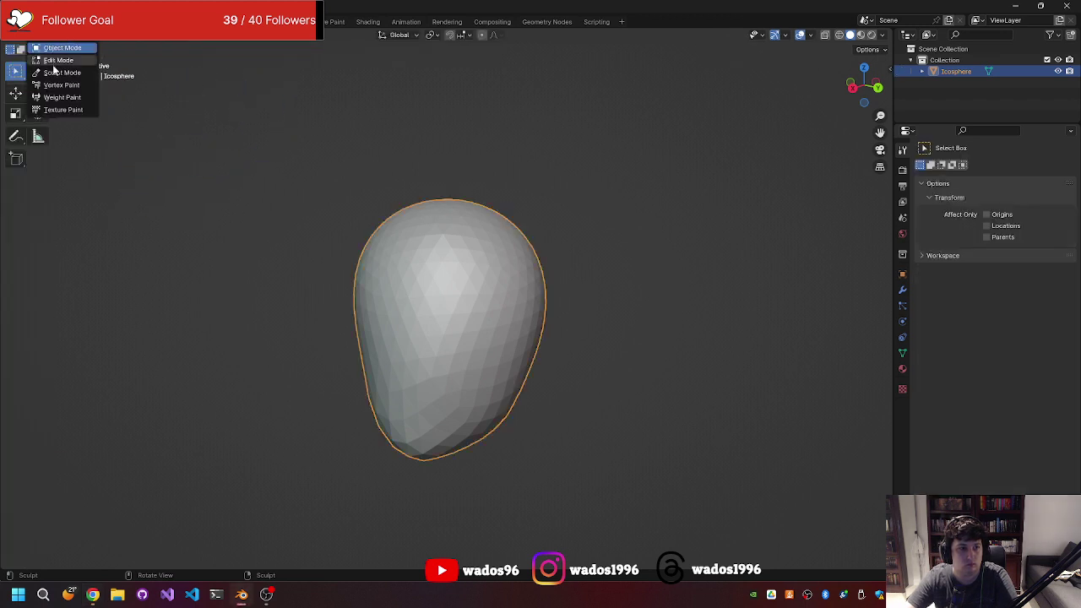
click(57, 60)
click(55, 48)
click(61, 72)
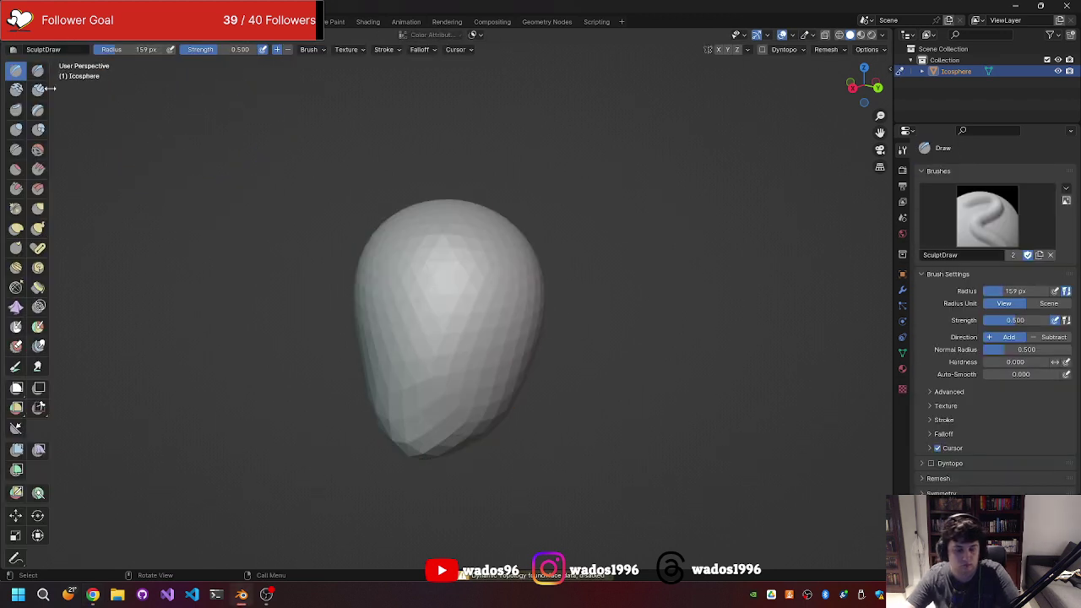
key(r)
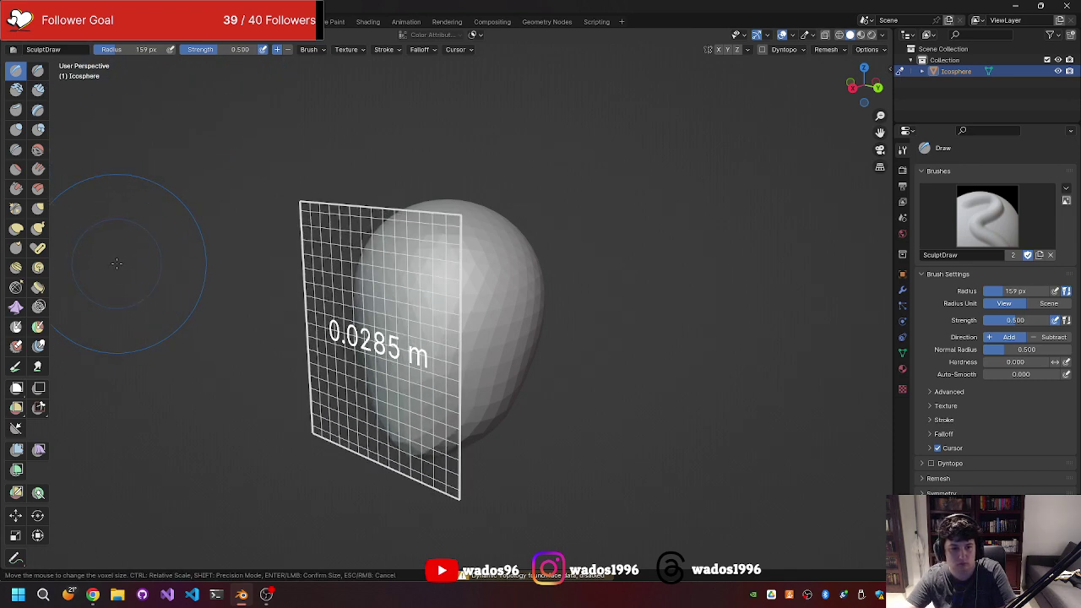
click(117, 263)
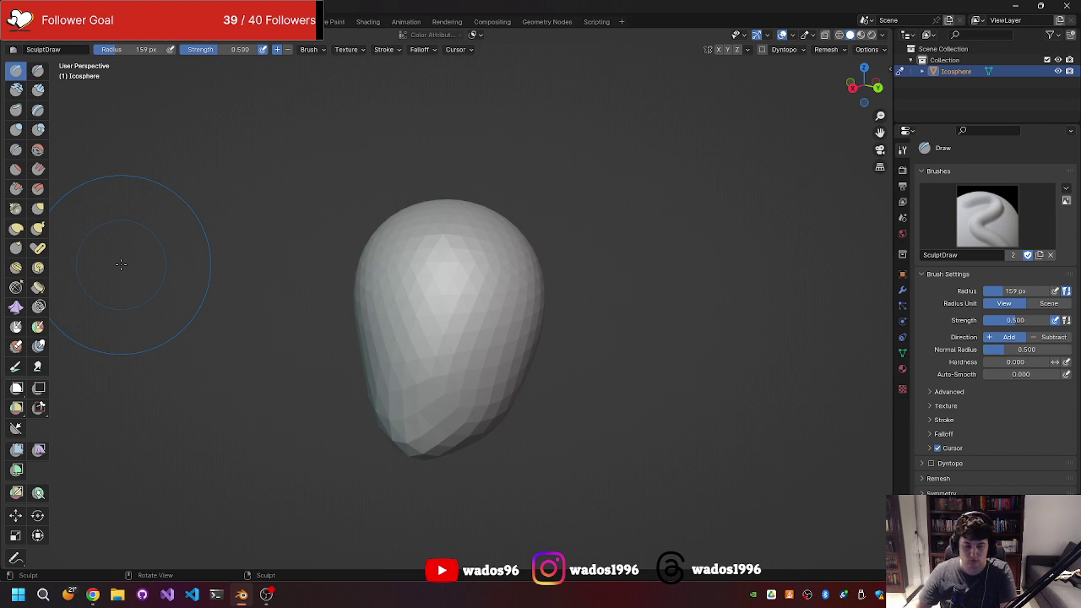
key(r)
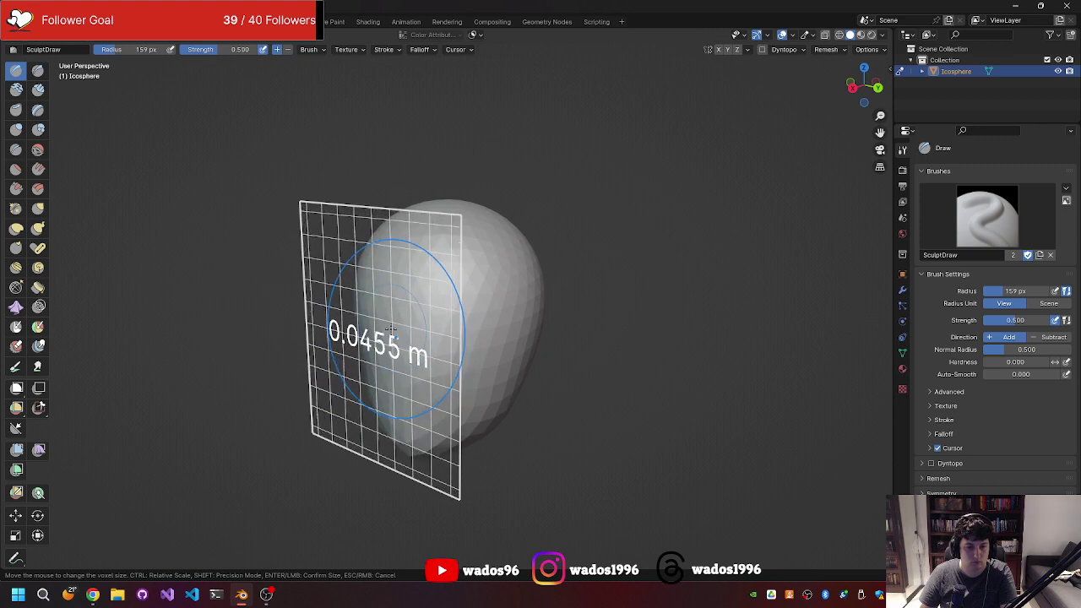
click(391, 330)
middle_drag(398, 326, 420, 309)
key(ctrl+o)
key(Escape)
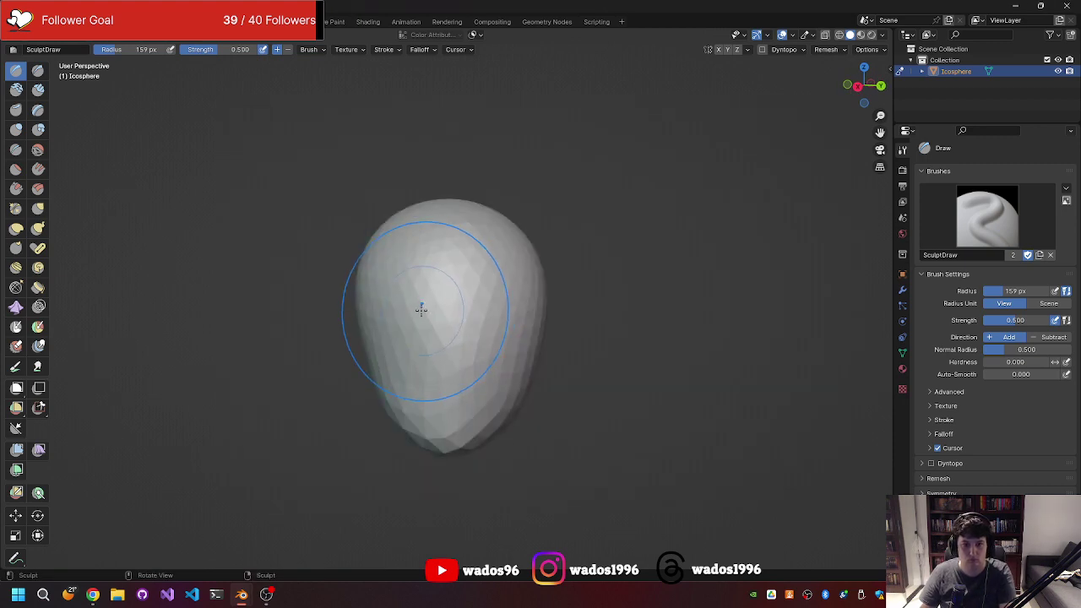
key(ctrl+o)
key(Escape)
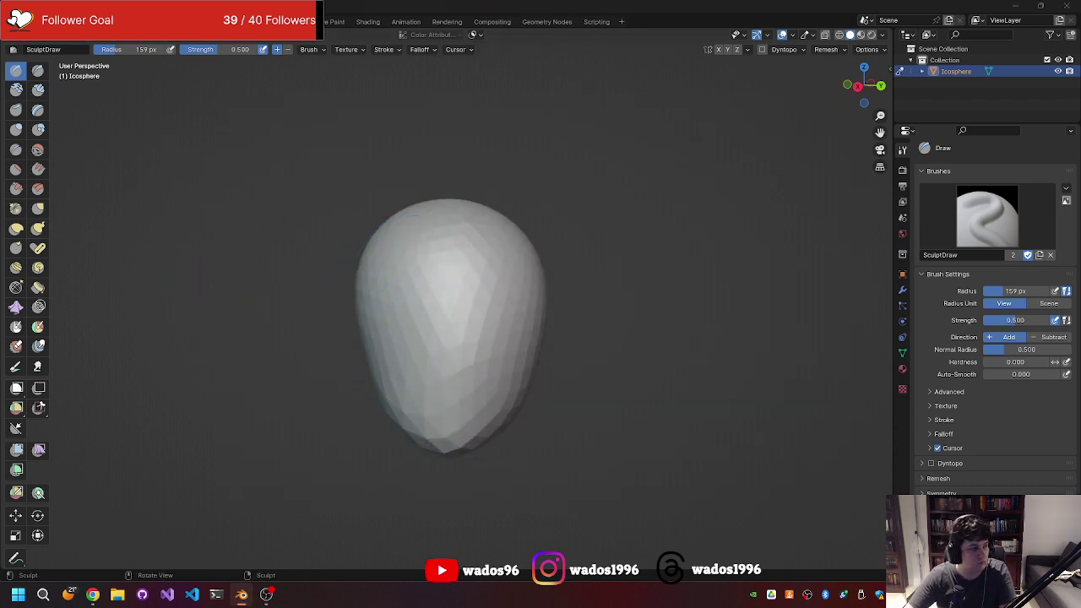
- Enable Dyntopo, accept its warning, and try a test dab on the mesh
key(alt+Tab)
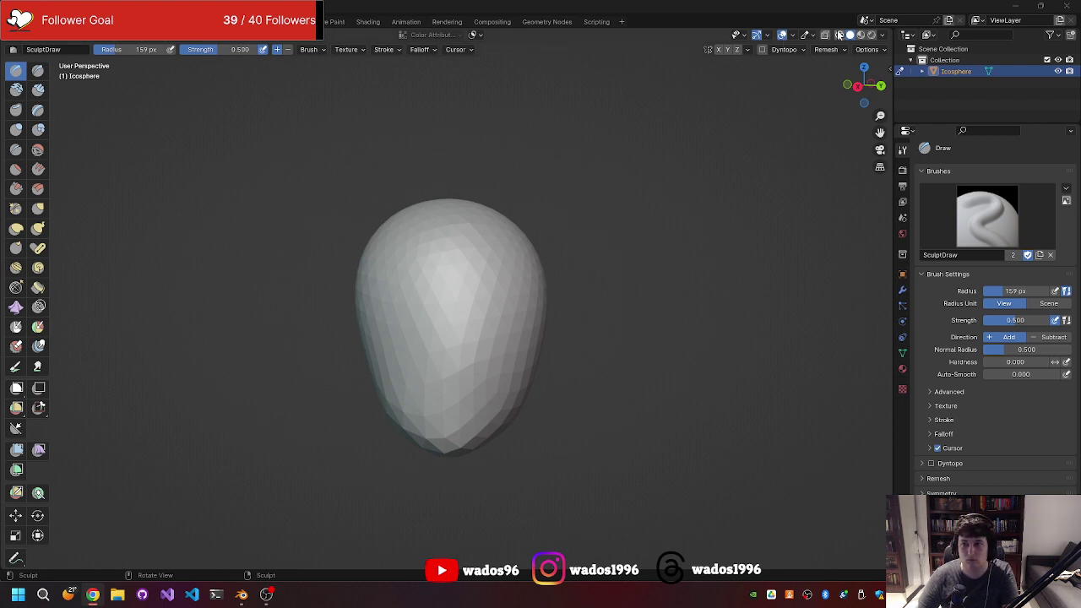
click(762, 52)
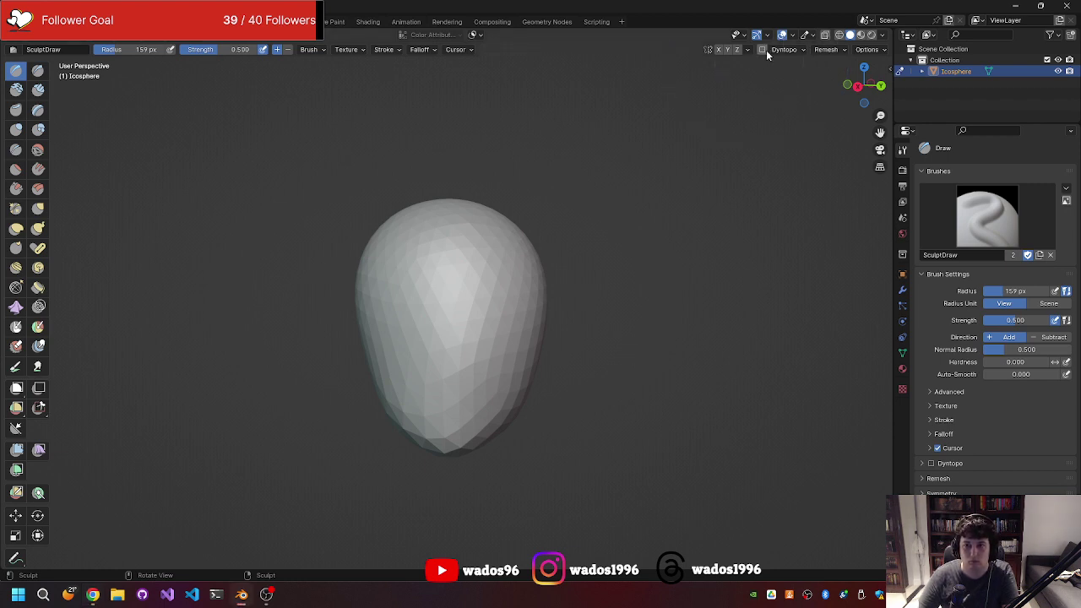
click(715, 73)
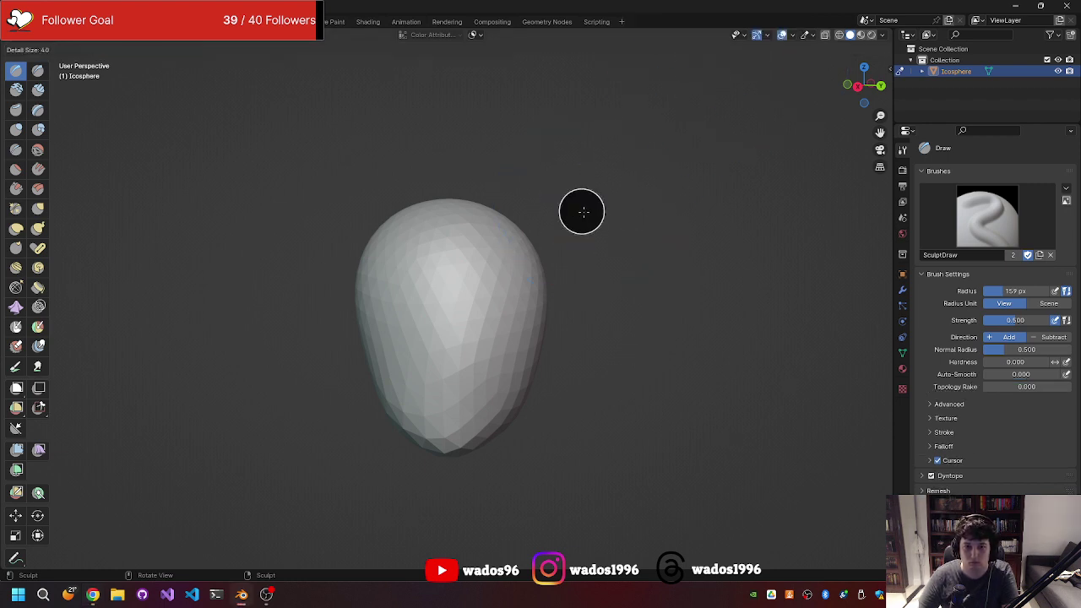
click(470, 339)
- Check the Dyntopo detail settings, then paint a Draw stroke across the front of the head
middle_drag(516, 287, 562, 295)
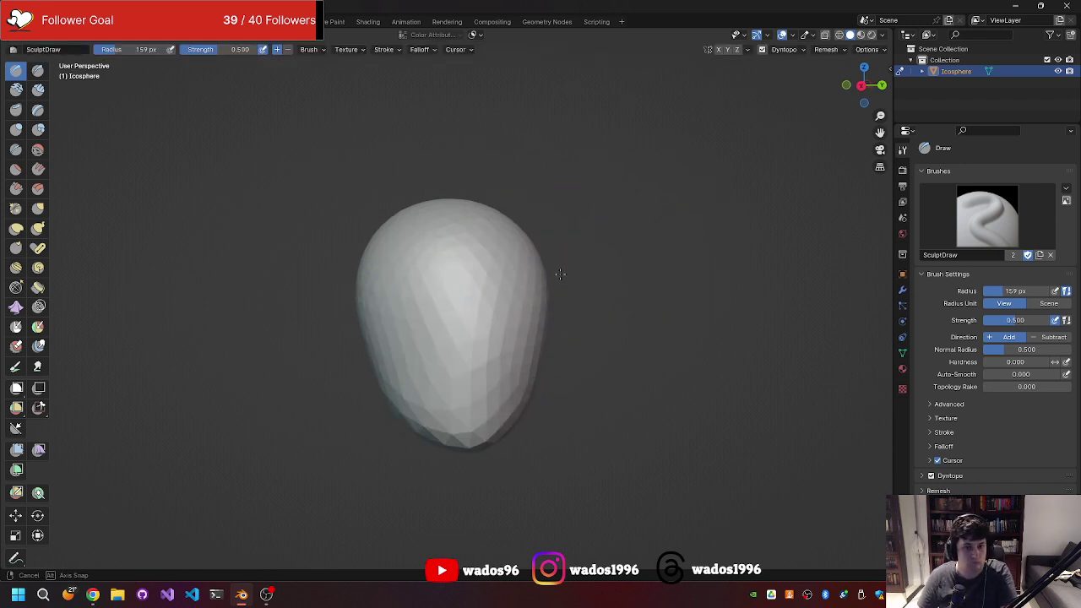
click(786, 50)
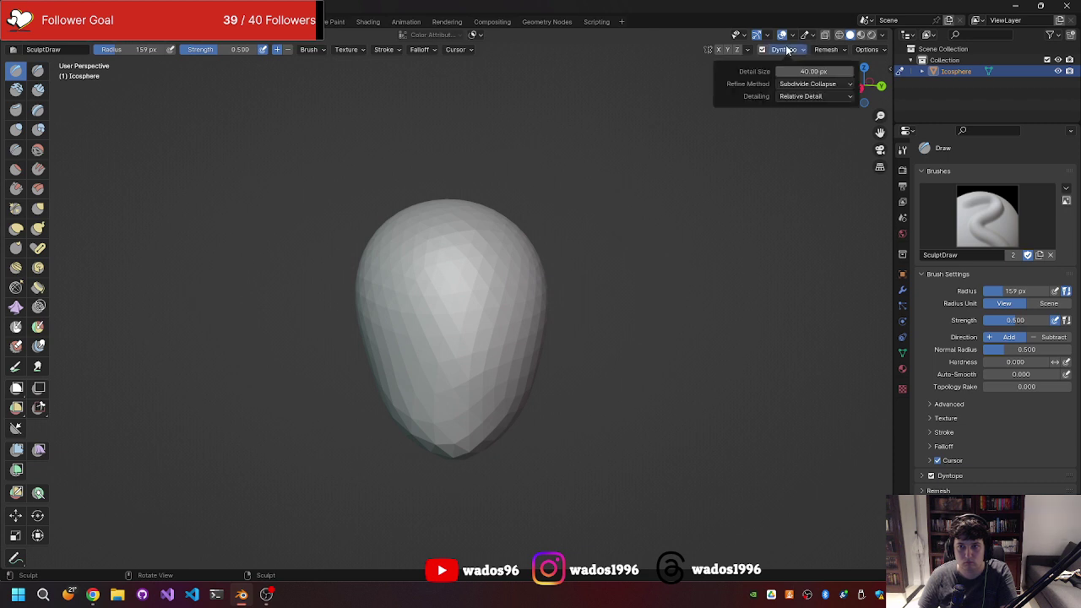
click(783, 51)
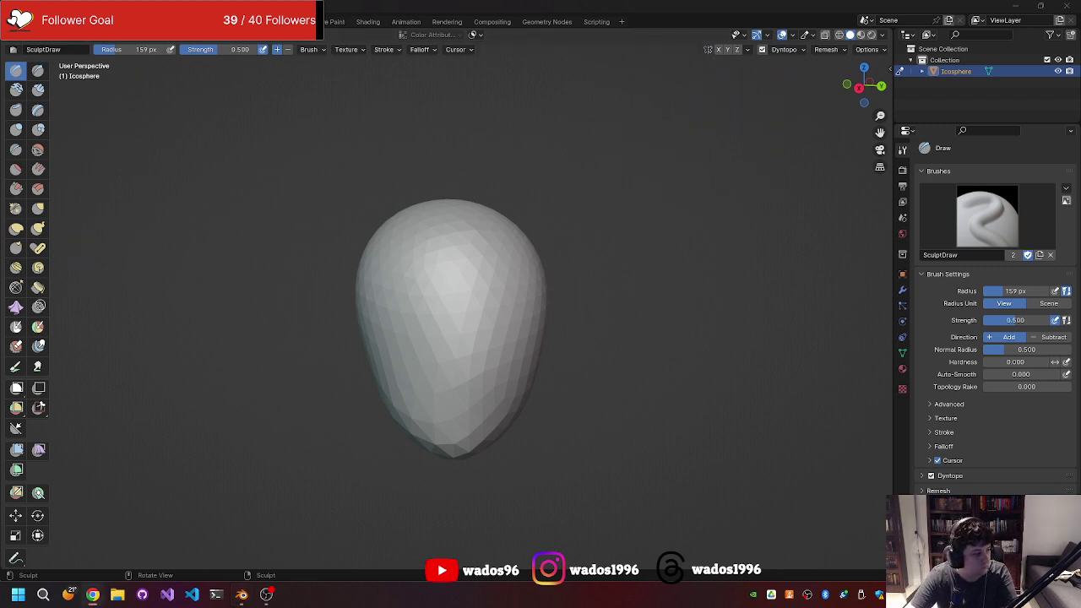
mouse_move(406, 397)
mouse_down()
mouse_move(442, 367)
mouse_move(422, 374)
mouse_move(448, 270)
mouse_up()
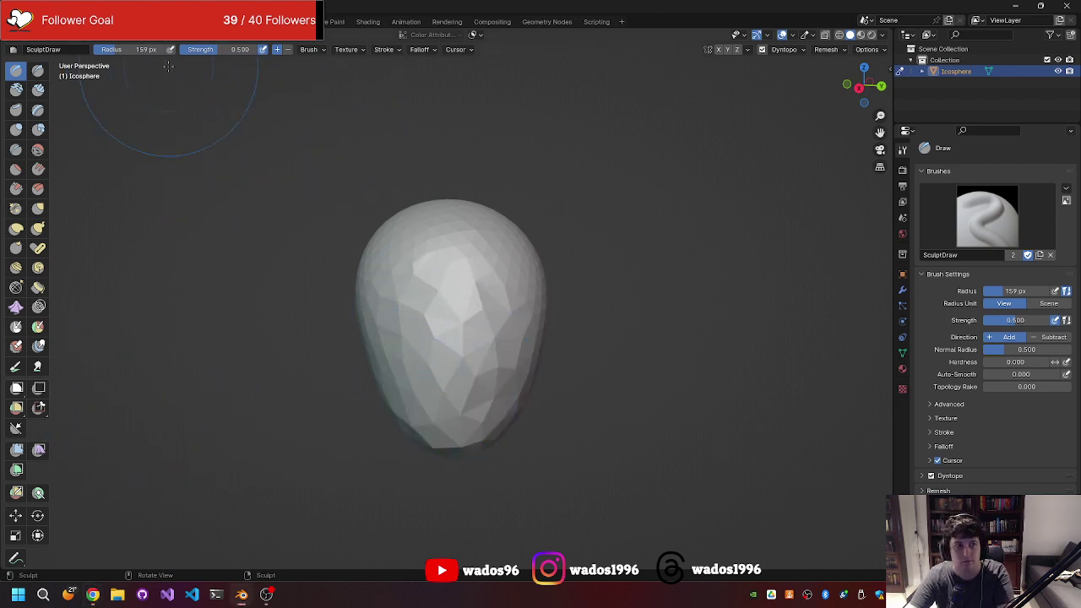
- Switch back to Object Mode, select the icosphere and delete it
click(51, 40)
click(57, 48)
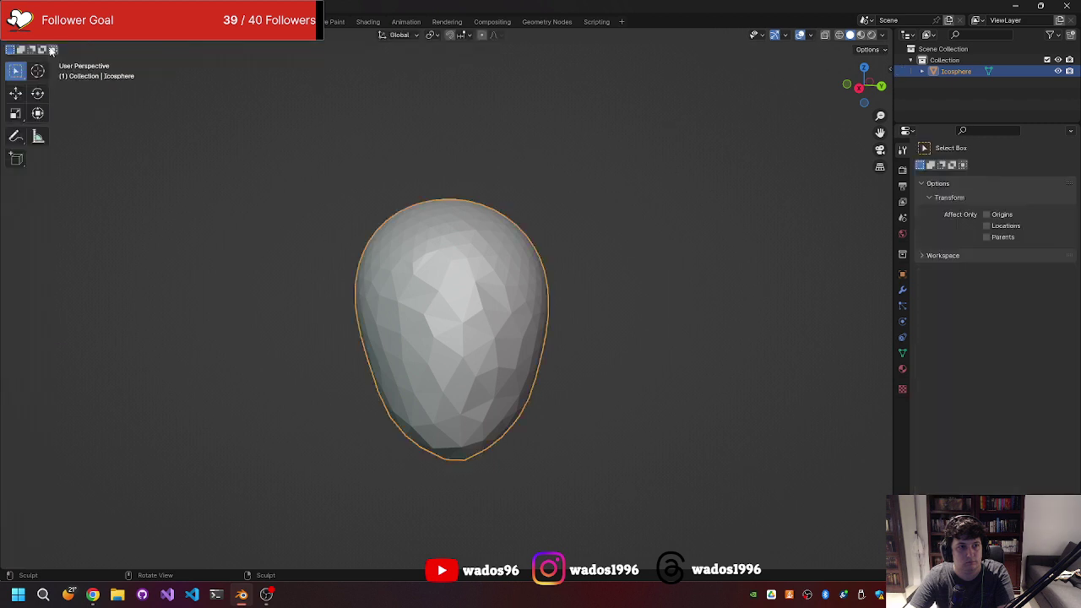
click(367, 221)
click(425, 260)
key(Delete)
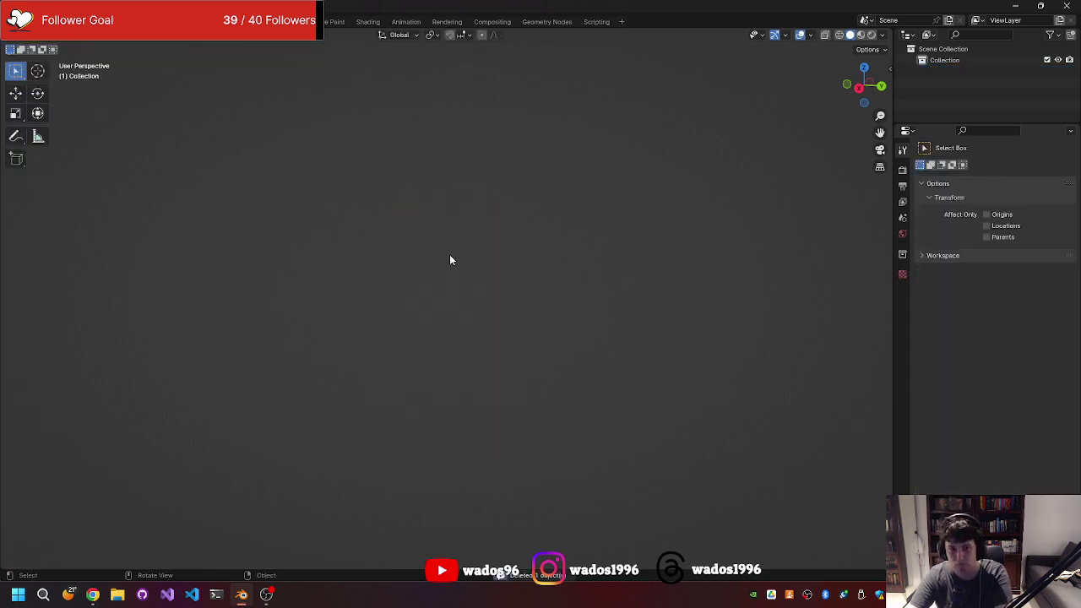
mouse_move(444, 268)
middle_down()
mouse_move(356, 279)
mouse_move(391, 258)
middle_up()
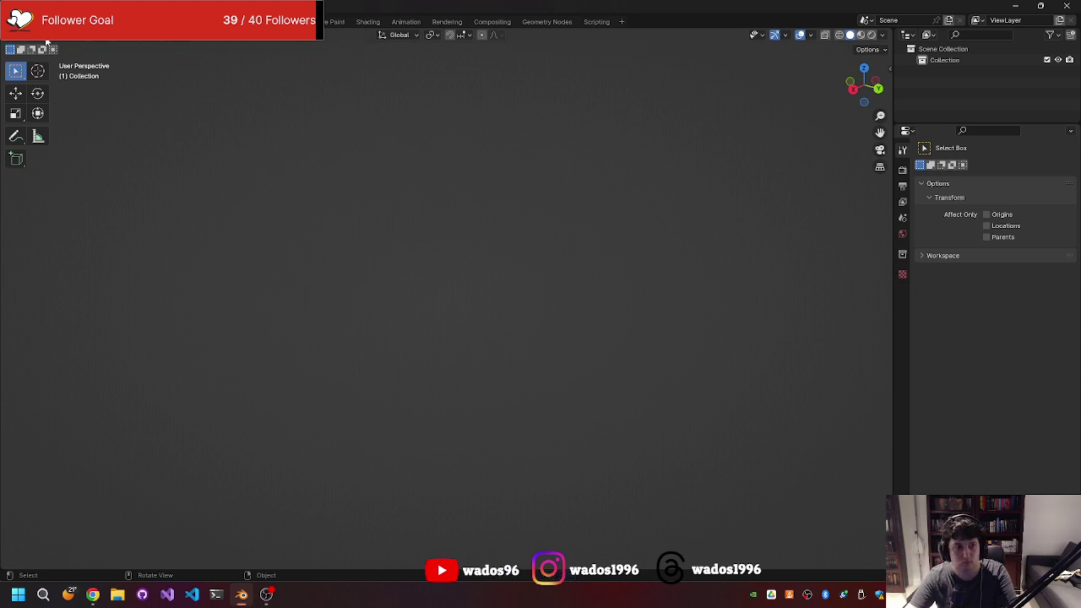
- Snap the empty view to top orthographic with the gizmo, then orbit back to perspective
click(12, 38)
click(11, 38)
click(13, 42)
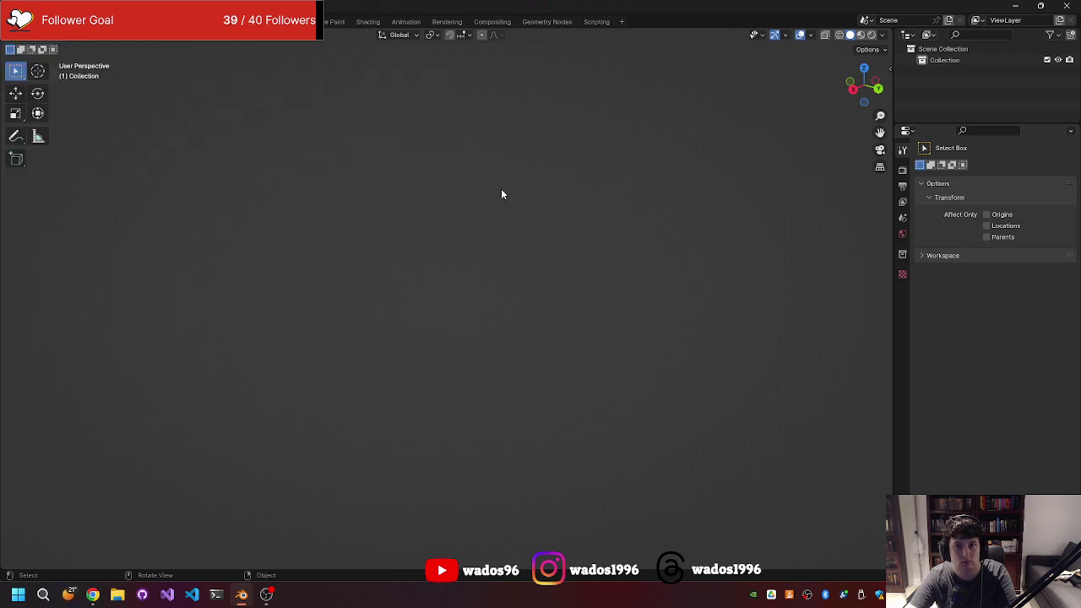
click(864, 102)
click(864, 87)
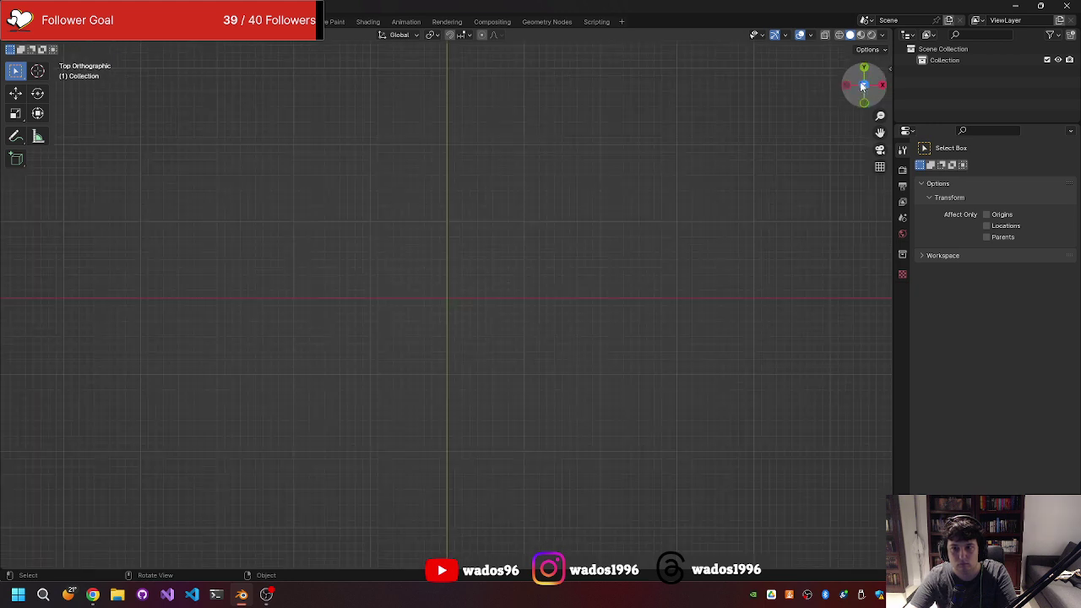
mouse_move(865, 76)
mouse_down()
mouse_move(569, 103)
mouse_move(421, 161)
mouse_move(452, 155)
mouse_up()
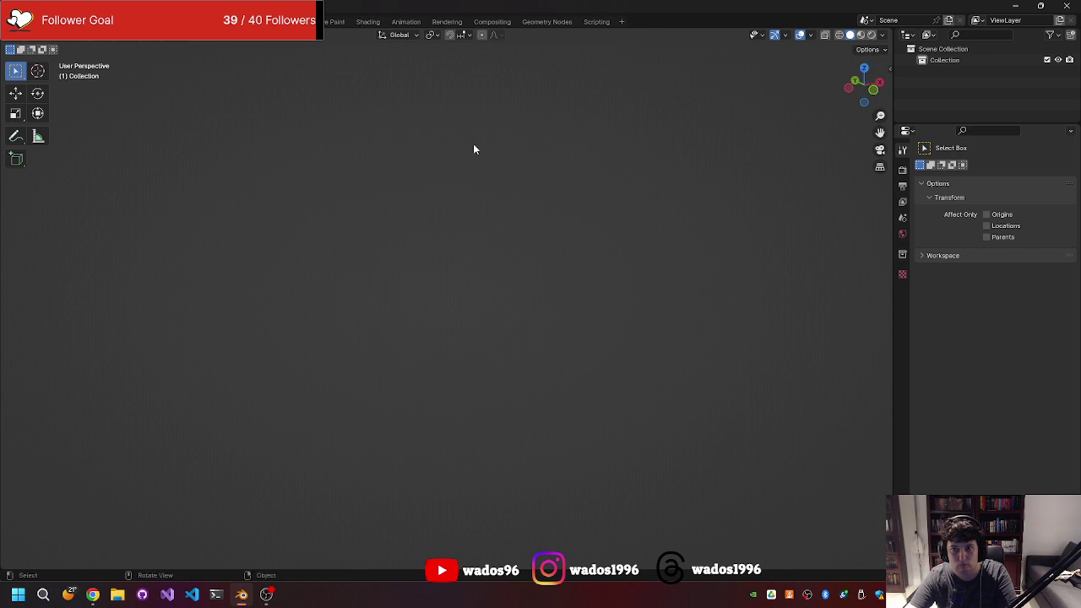
- Look through the context menu, snapping and transform orientation options, then the File menu
right_click(474, 149)
click(462, 35)
click(466, 36)
click(401, 35)
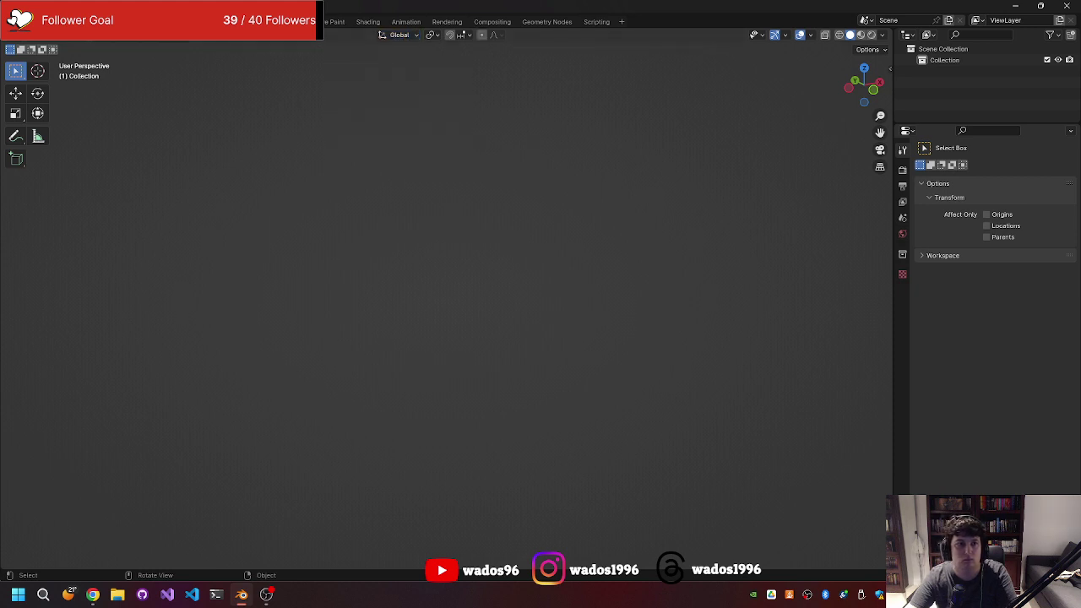
click(25, 21)
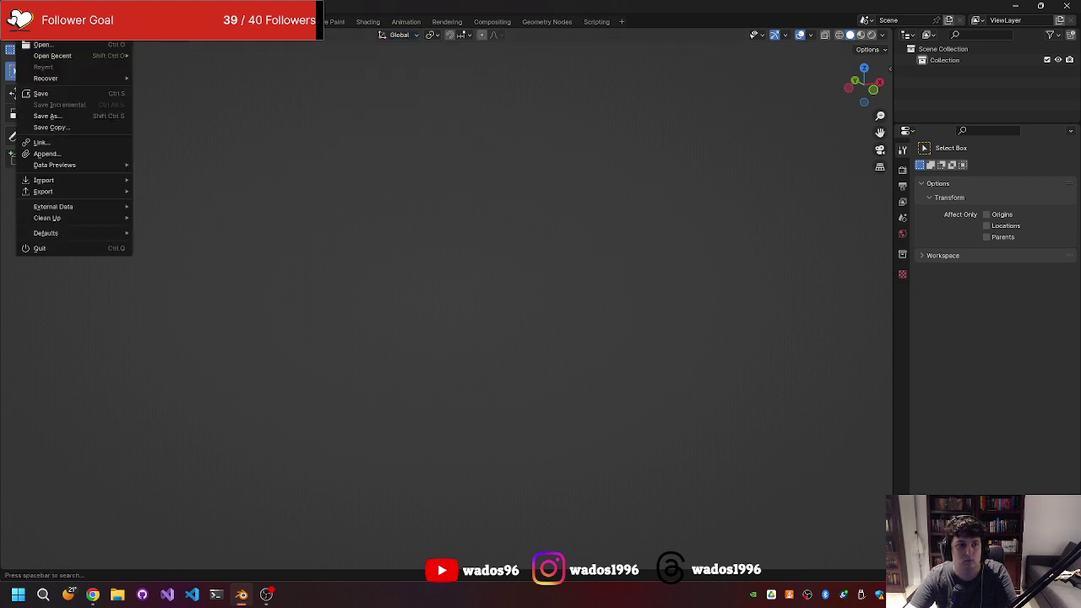
- Quit Blender without saving, relaunch Blender 4.0, and delete the default cube
key(ctrl+q)
click(562, 315)
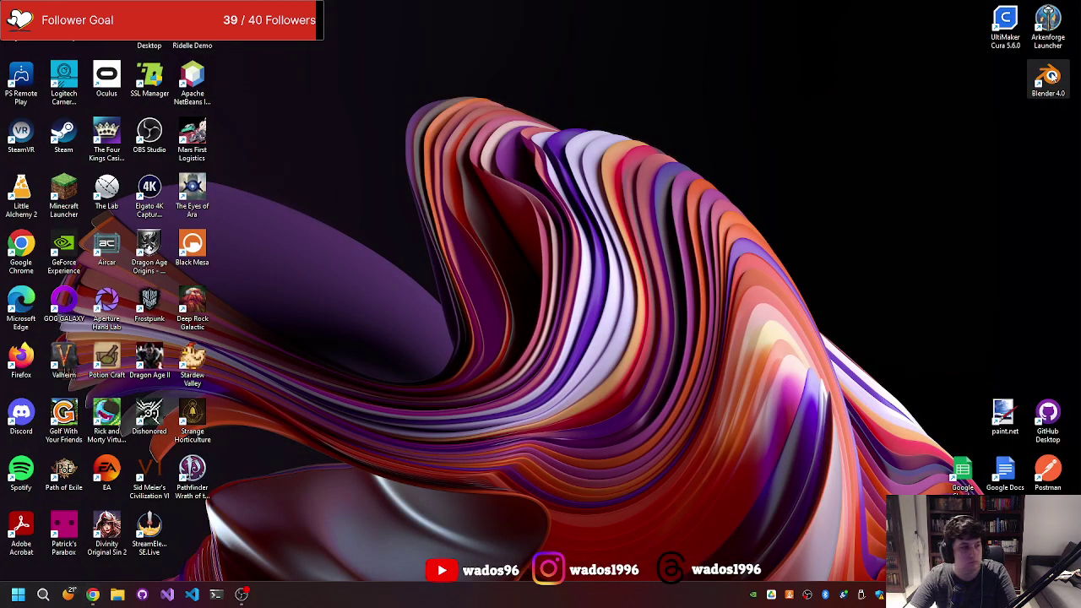
double_click(1051, 76)
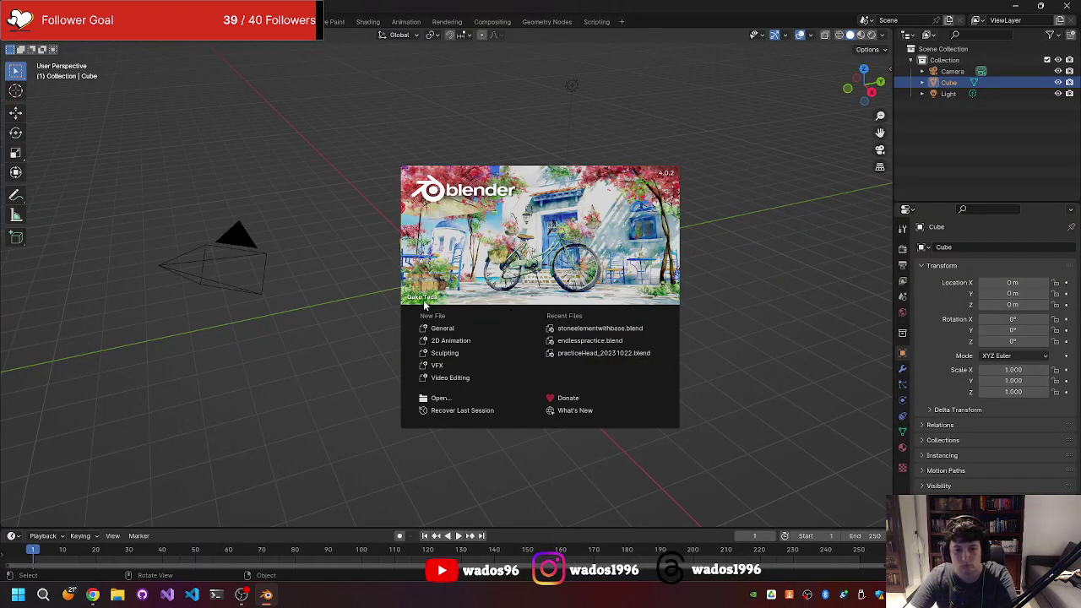
click(425, 297)
key(Delete)
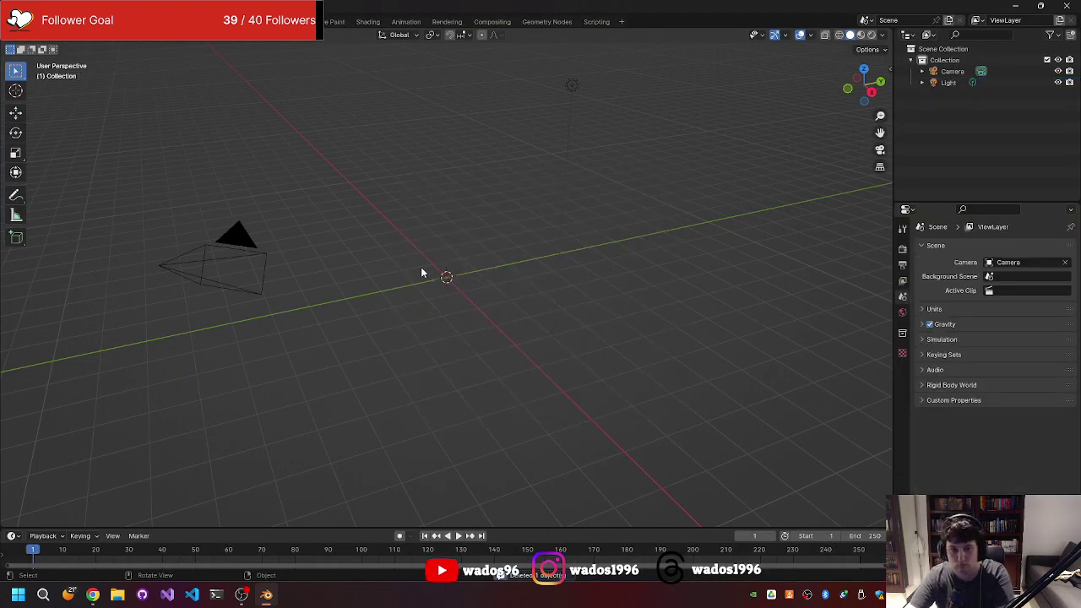
key(ctrl+a)
- Delete the light and camera, then undo both deletions
click(567, 91)
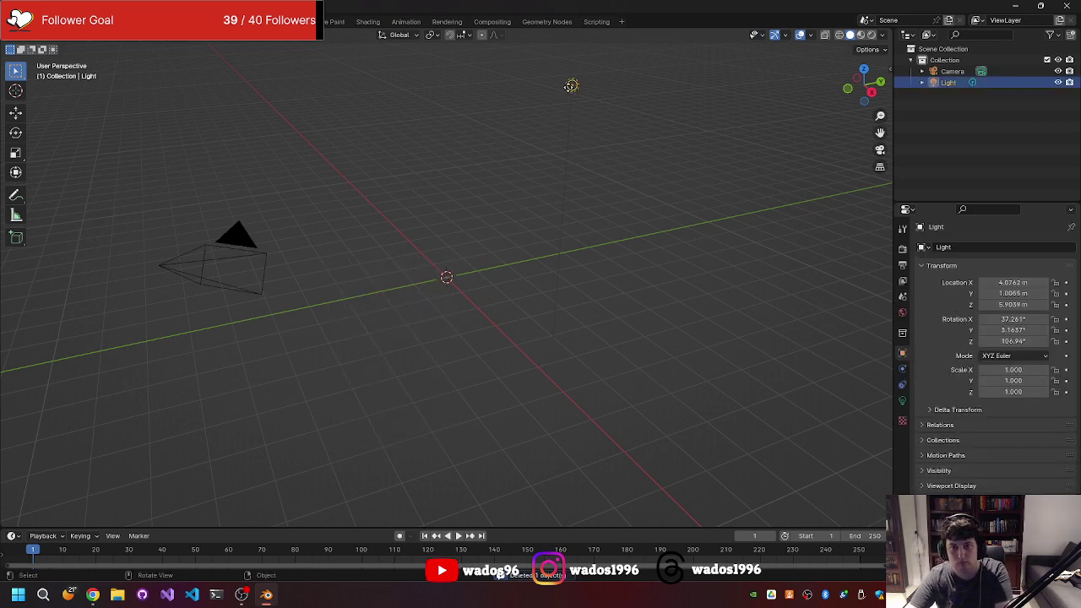
key(Delete)
click(234, 263)
key(Delete)
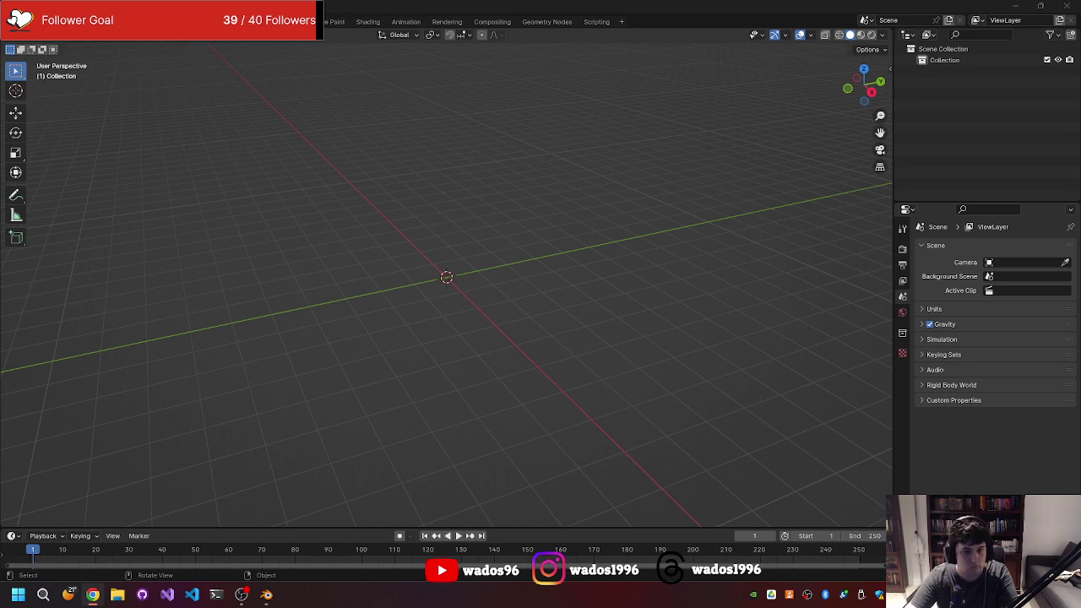
click(345, 323)
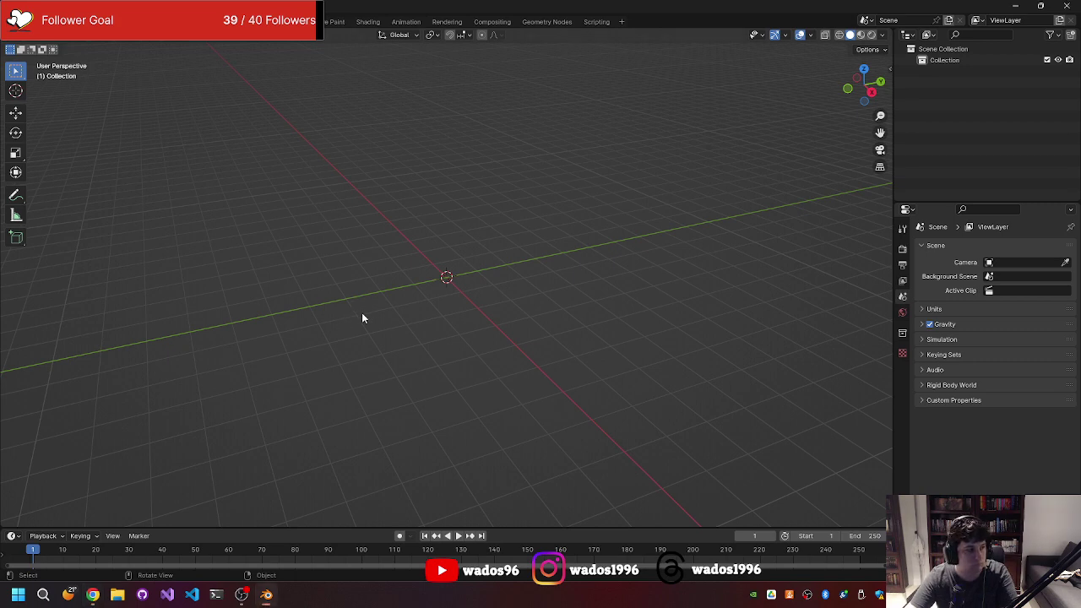
key(ctrl+z)
key(ctrl+z)
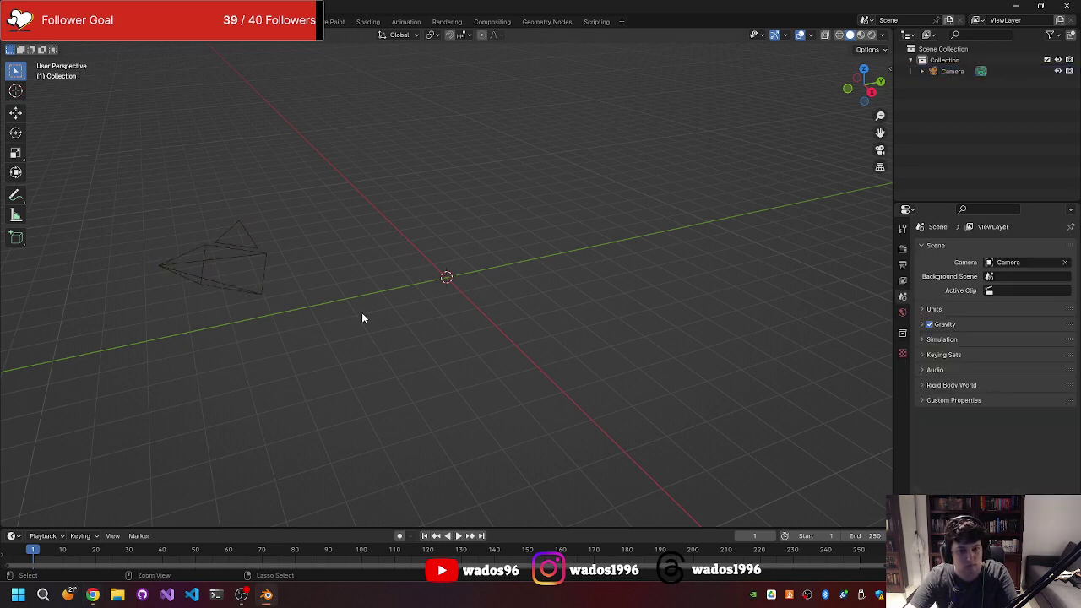
key(ctrl+z)
key(ctrl+z)
key(ctrl+z)
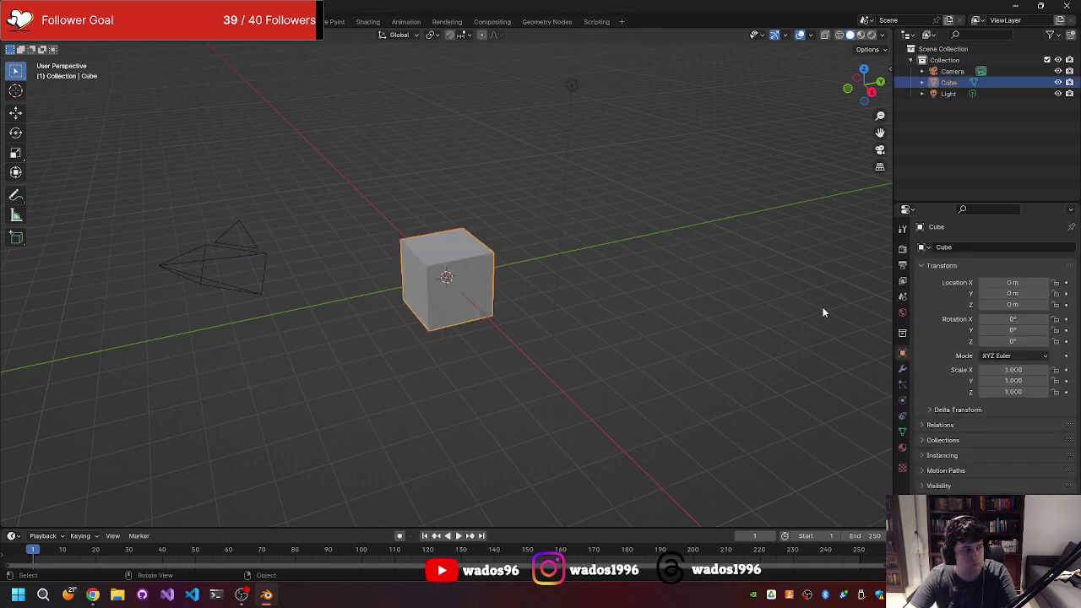
- Delete the light and the camera again, leaving only the cube
click(576, 121)
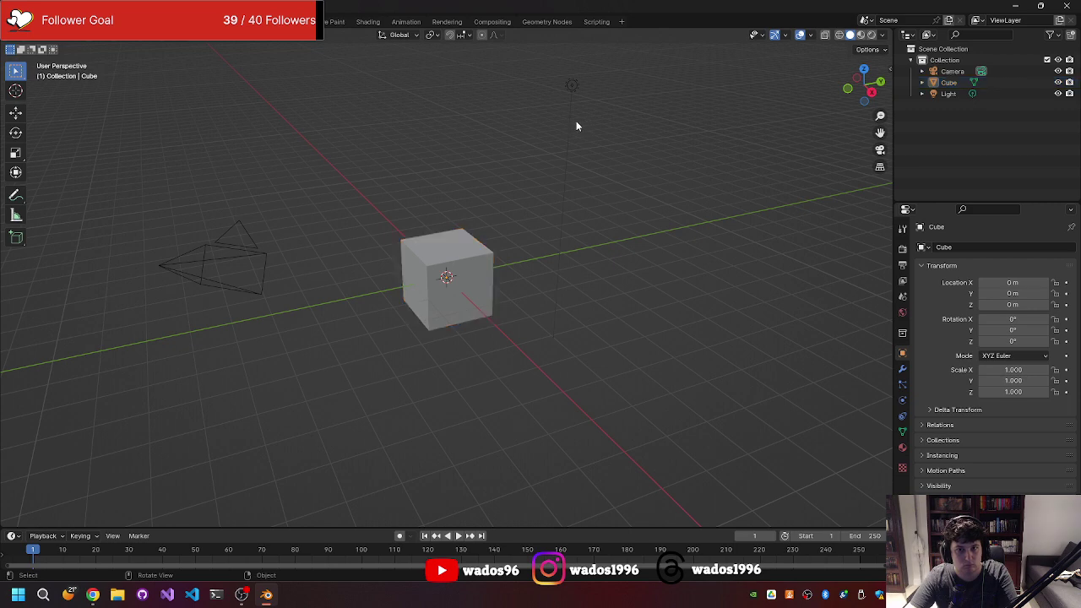
click(572, 125)
key(Delete)
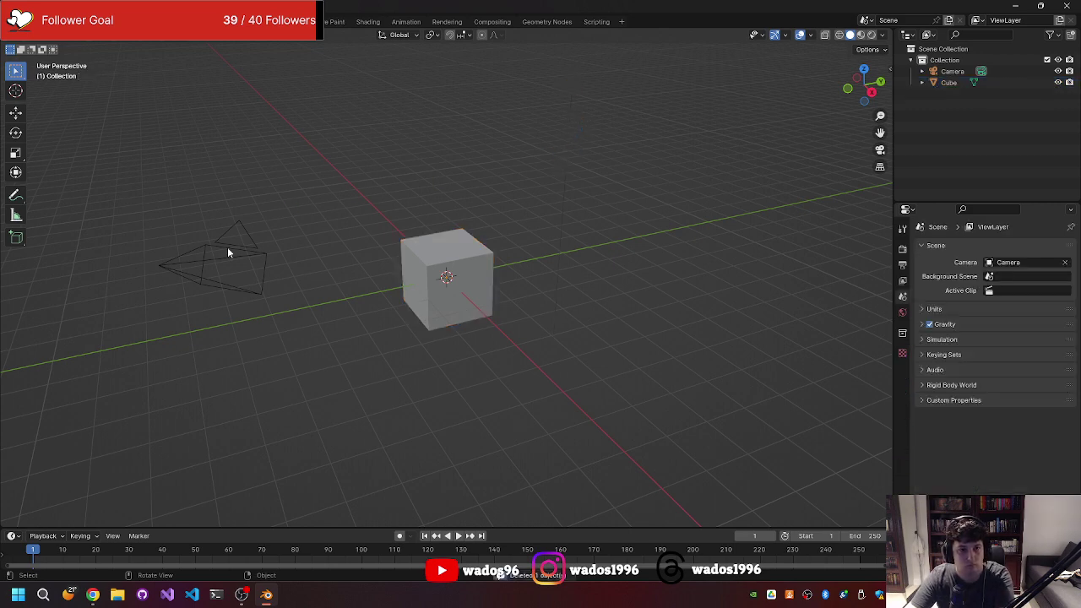
click(227, 248)
key(Delete)
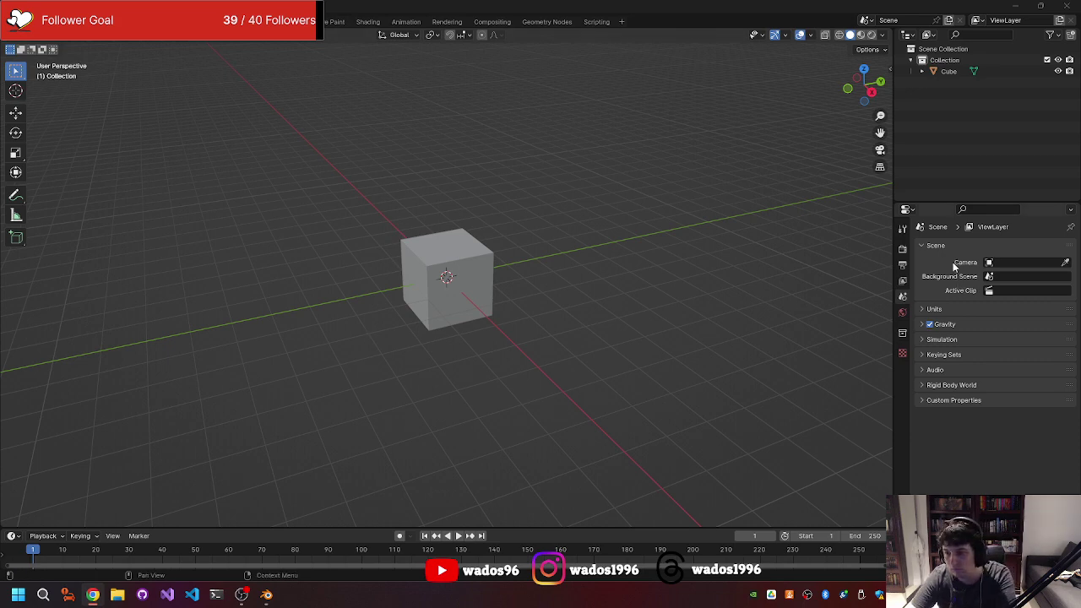
- Look through the Render, Output, View Layer, Scene and World property tabs
click(903, 247)
click(902, 265)
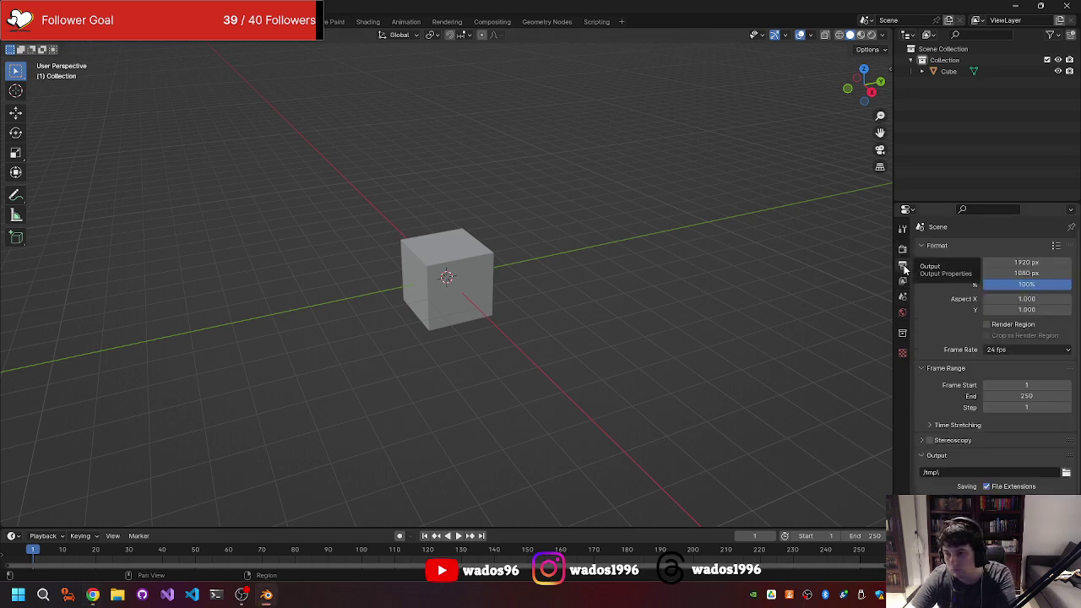
click(902, 282)
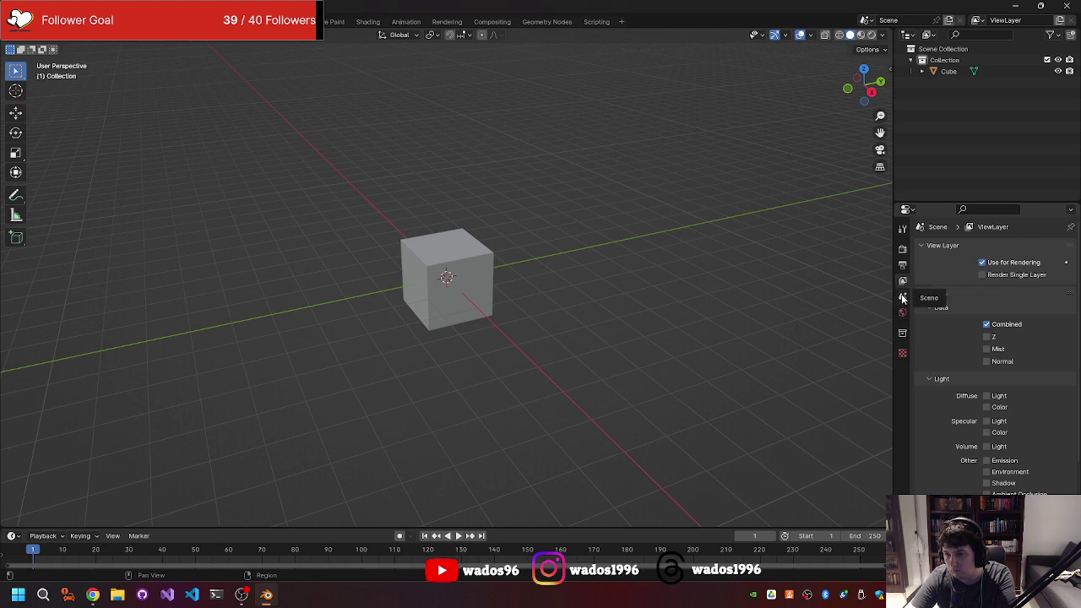
click(902, 297)
click(902, 313)
- Select the cube and add a Subdivision Surface modifier in Modifier Properties
click(496, 268)
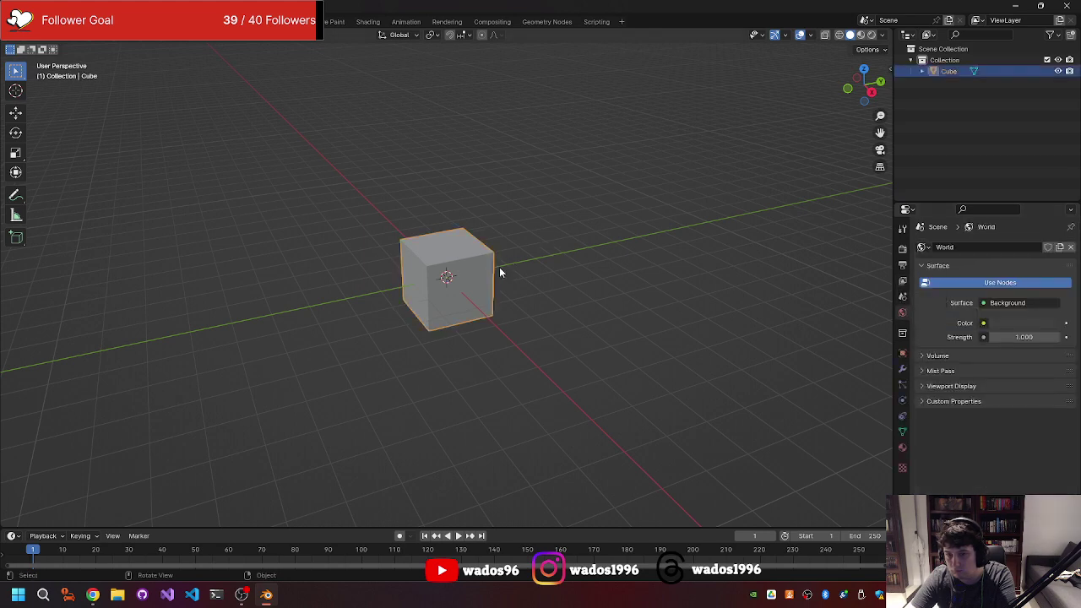
click(902, 369)
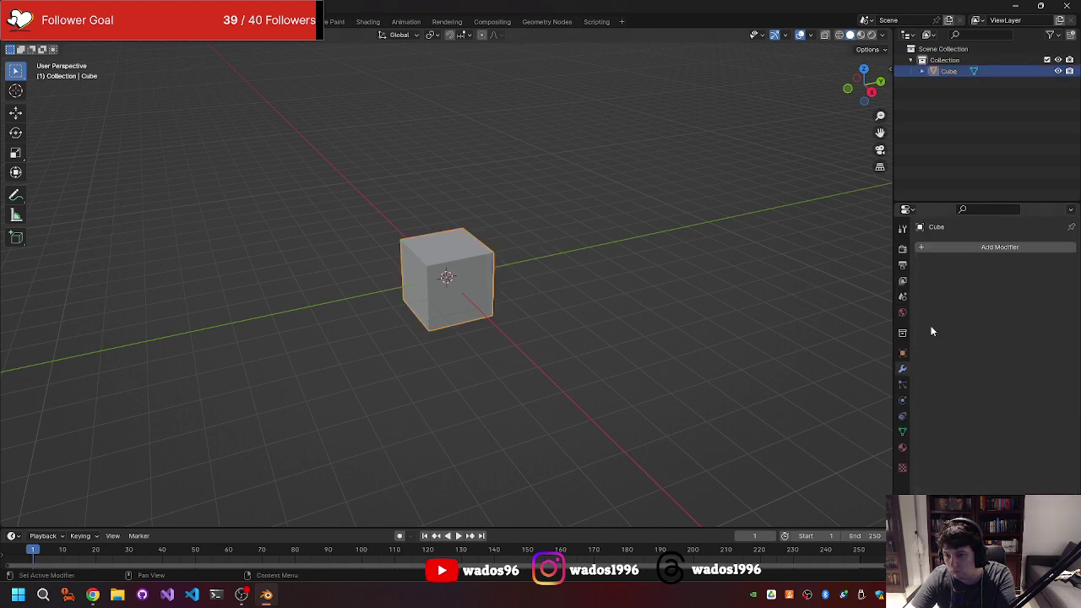
click(971, 247)
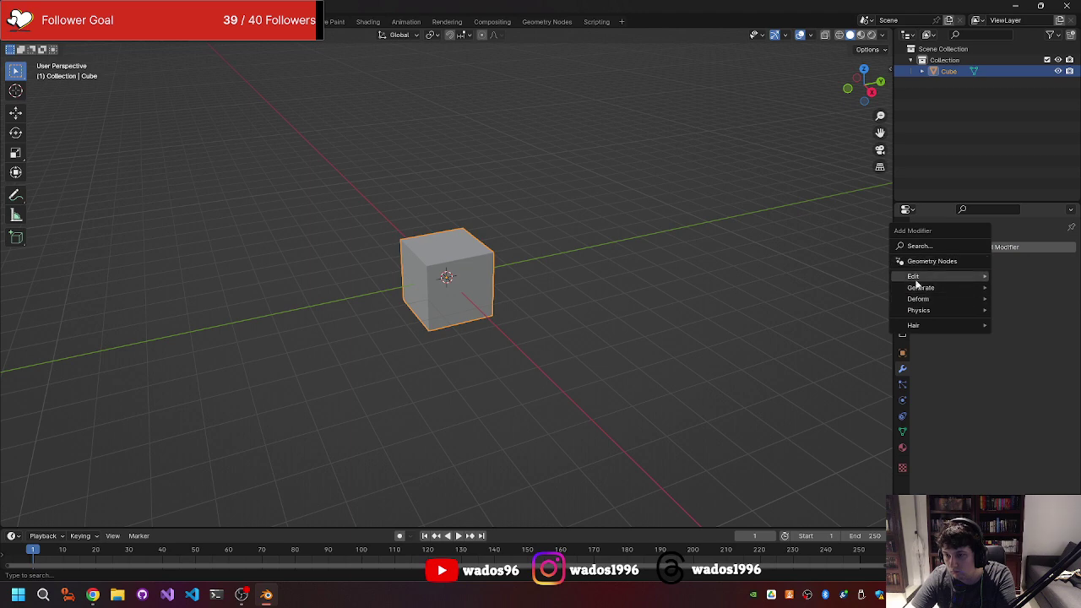
click(1022, 242)
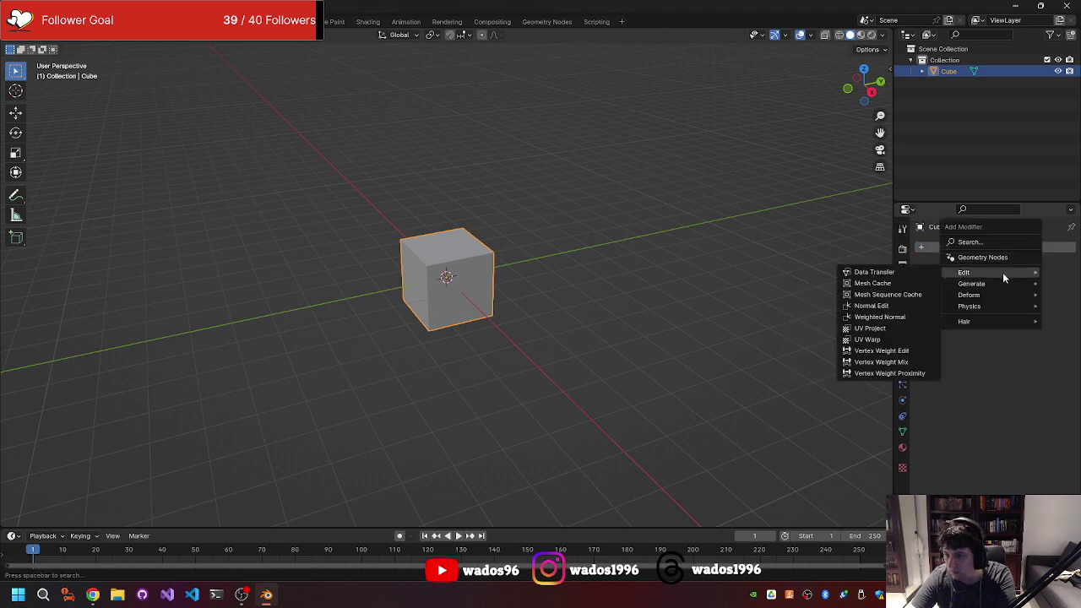
mouse_move(971, 284)
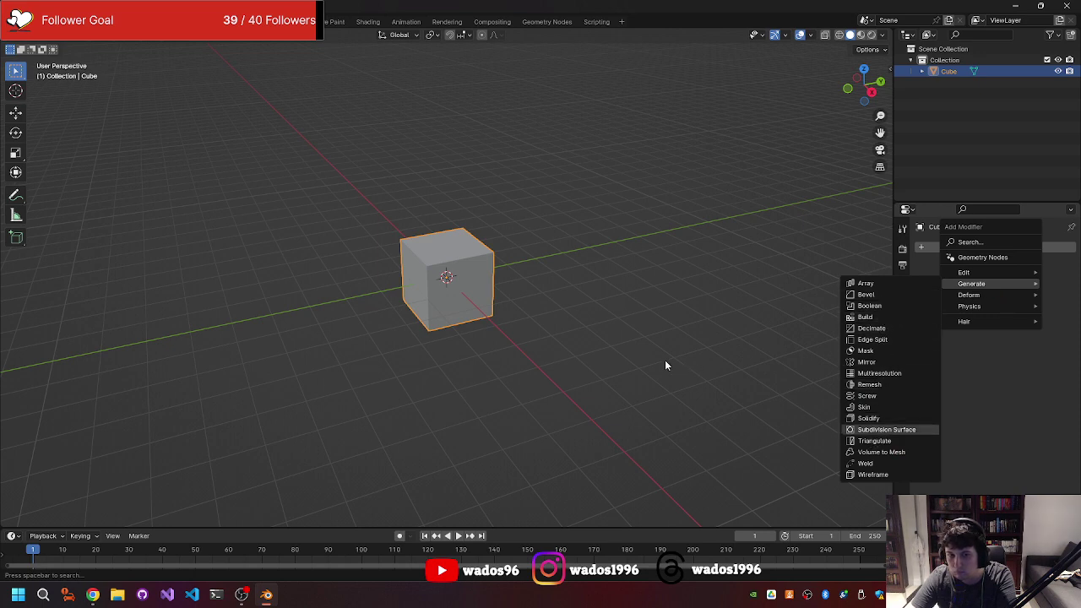
click(872, 429)
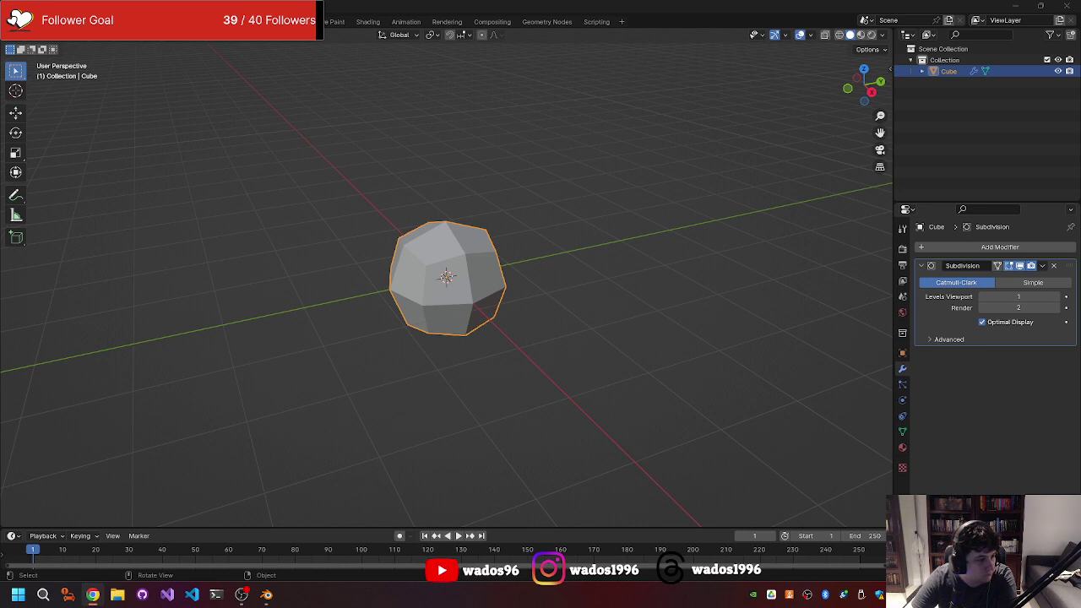
- Set viewport and render subdivision levels to 3 and apply the modifier
drag(1051, 297, 1066, 298)
click(1052, 312)
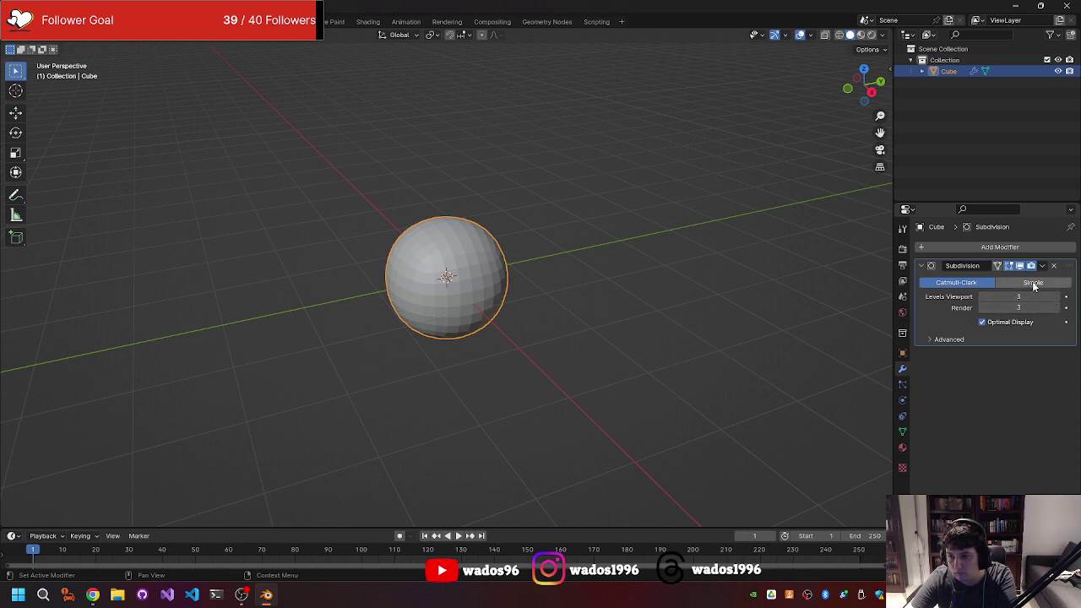
click(1043, 266)
click(1026, 285)
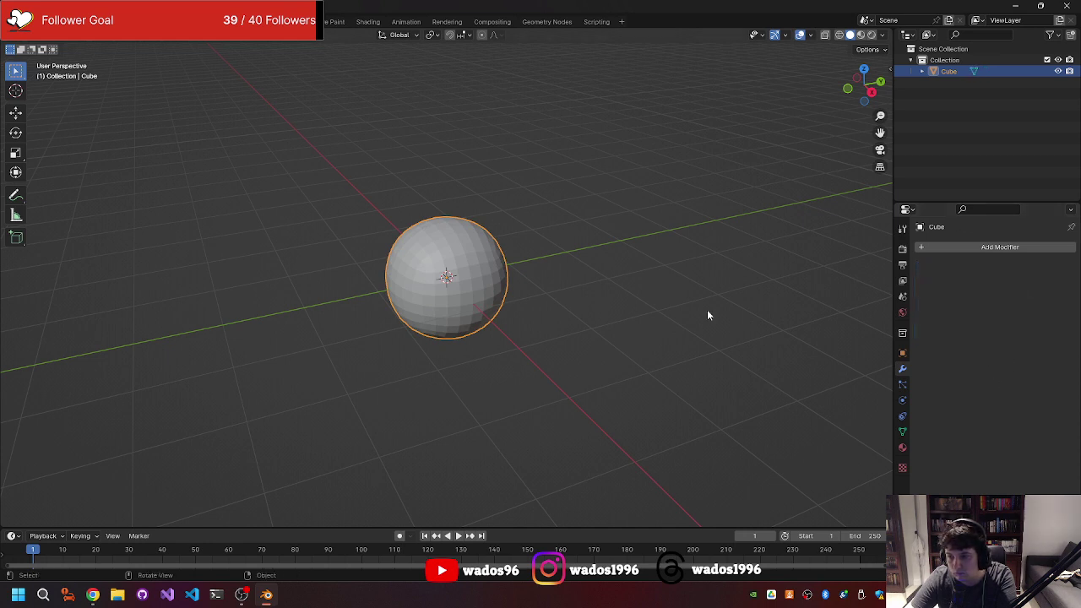
- Orbit around the sphere and take a first look at it in the Sculpting workspace
click(603, 344)
scroll(604, 350, down, 3)
middle_drag(603, 350, 499, 334)
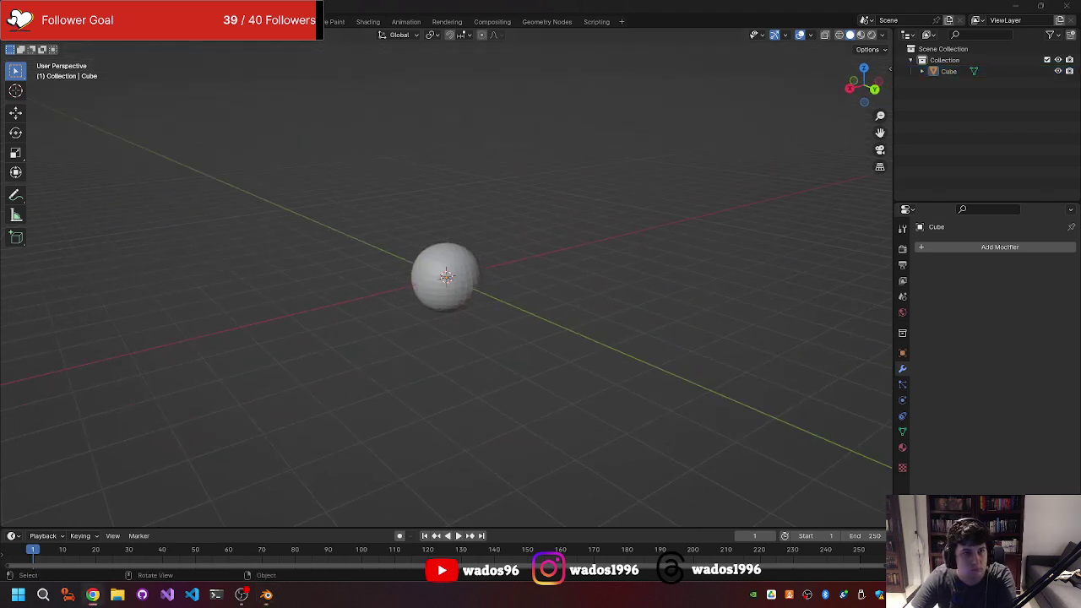
click(233, 21)
scroll(437, 338, down, 2)
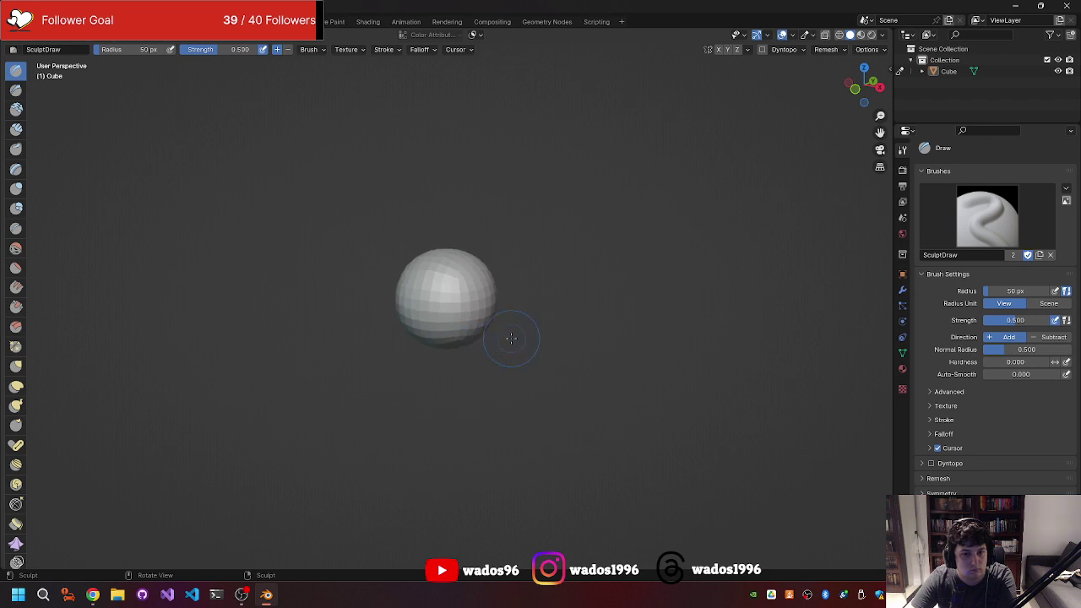
mouse_move(507, 330)
middle_down()
mouse_move(480, 343)
mouse_move(456, 320)
middle_up()
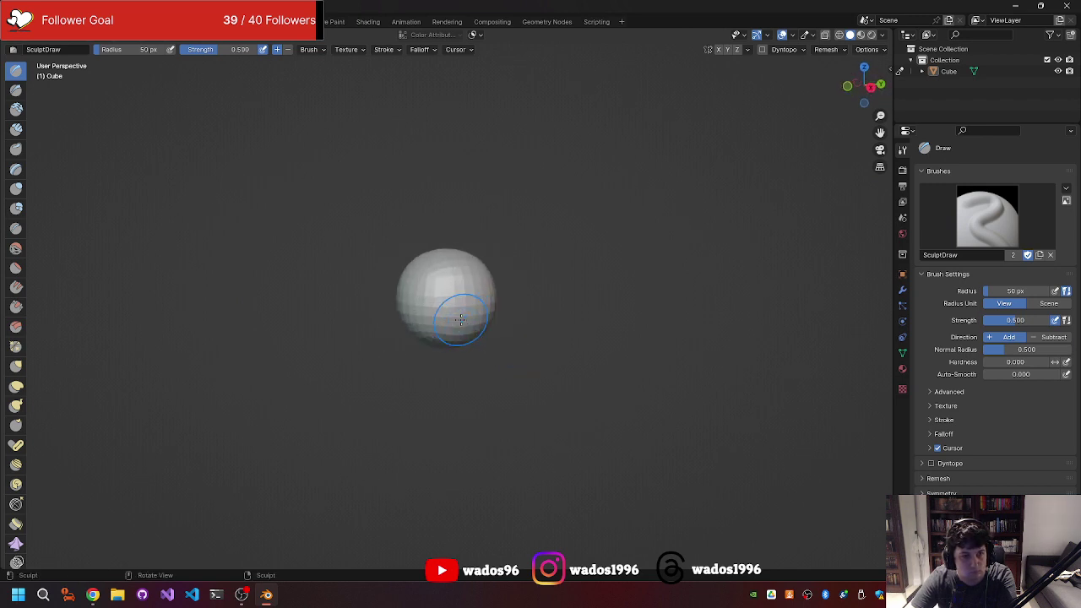
scroll(473, 311, up, 2)
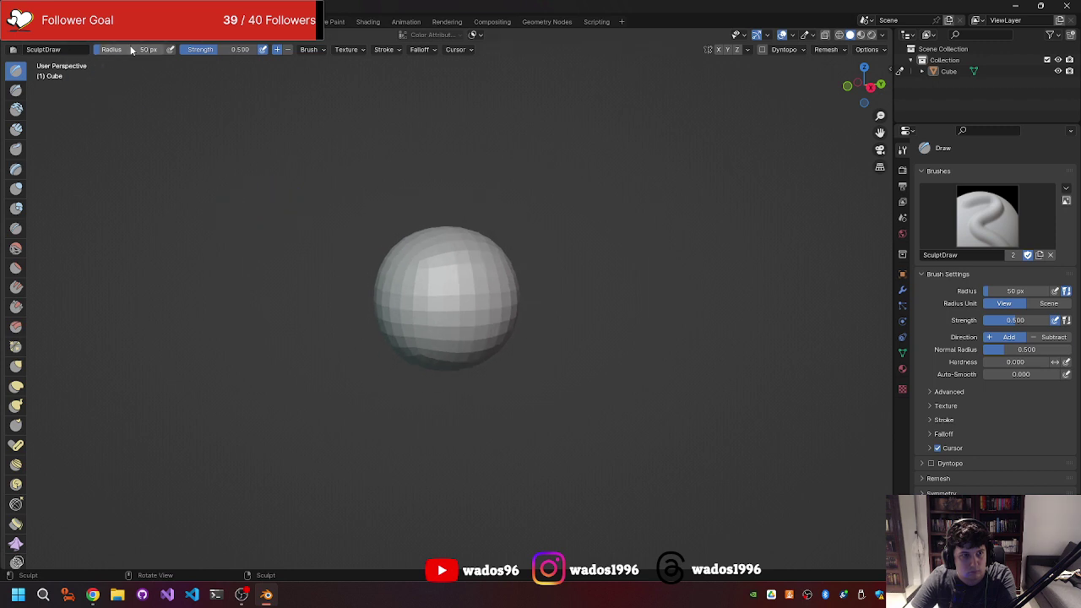
- Back in Layout, scale the sphere up about 1.54 times and return to Sculpting
click(165, 21)
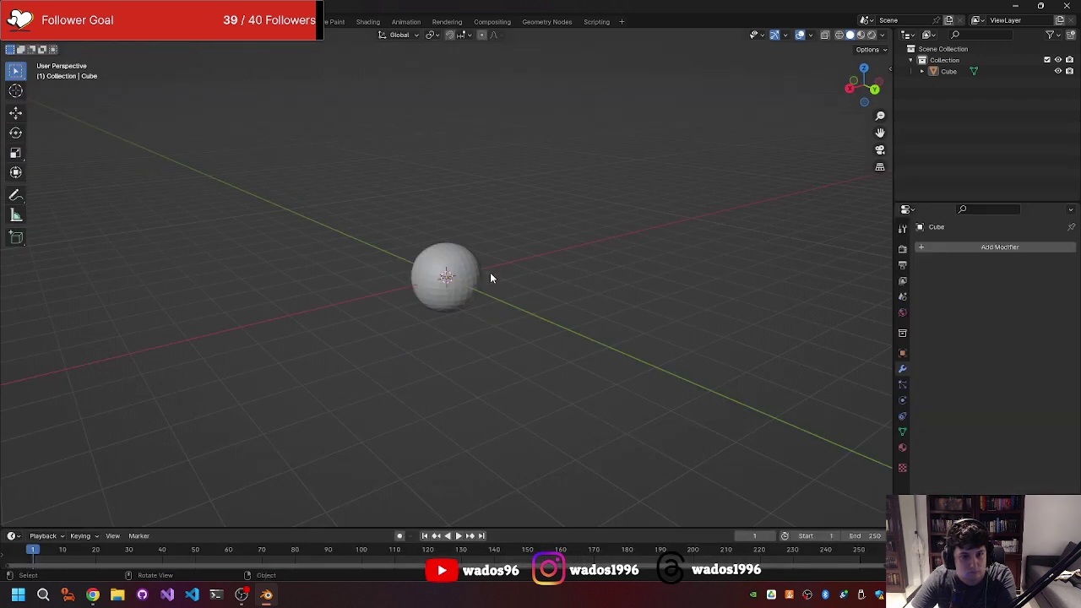
scroll(495, 275, up, 3)
middle_drag(499, 274, 482, 287)
click(449, 264)
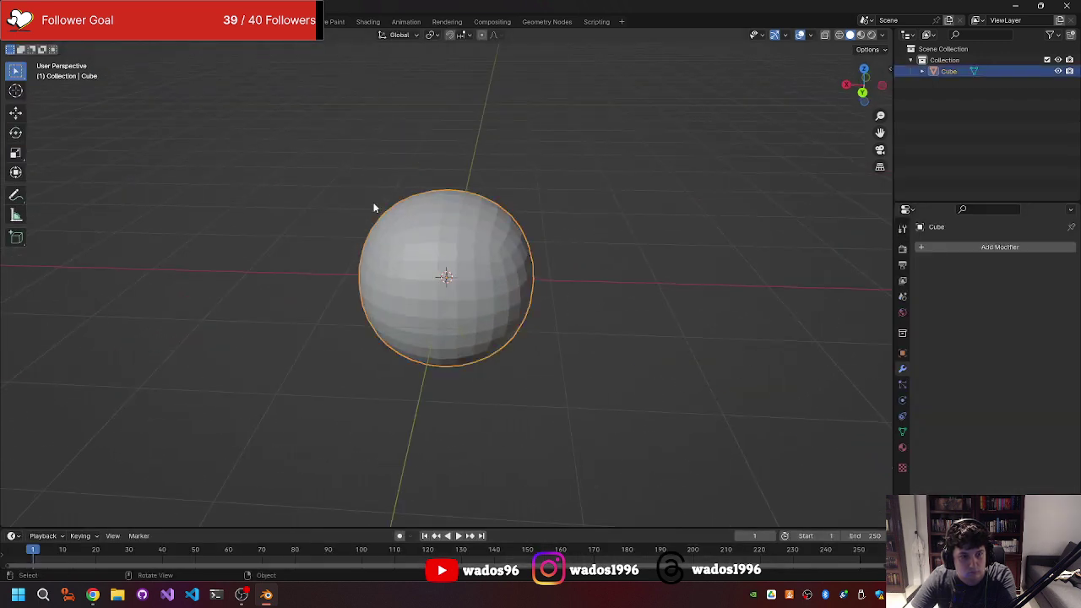
key(s)
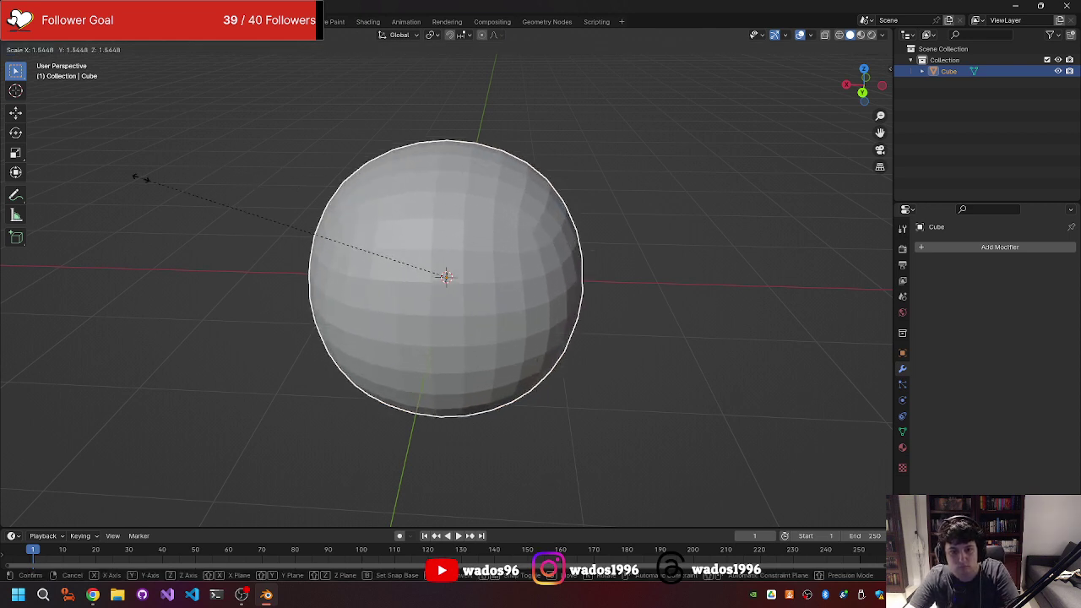
click(139, 178)
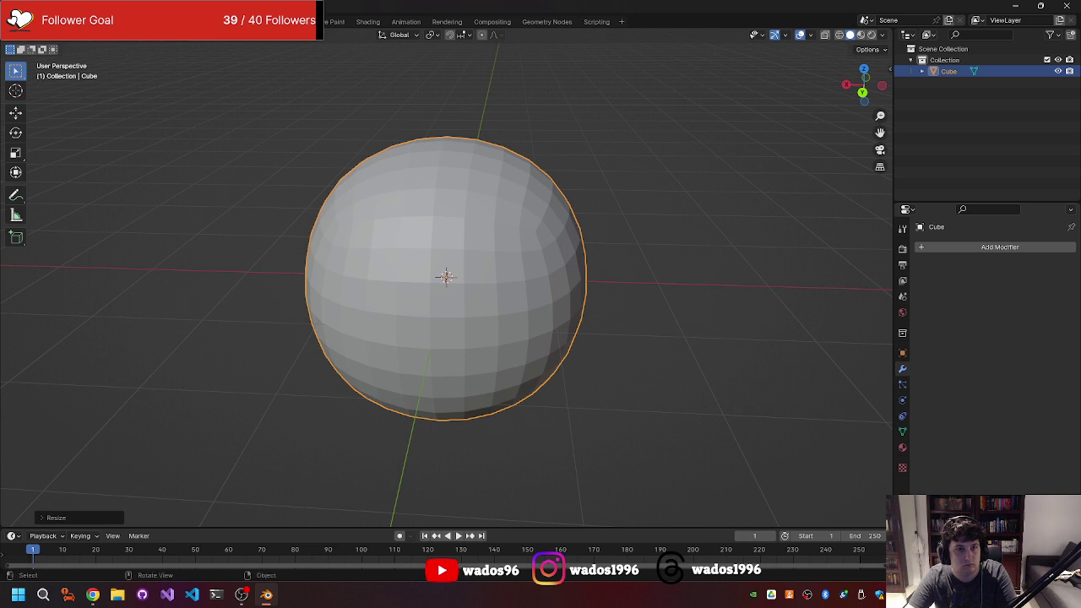
click(245, 21)
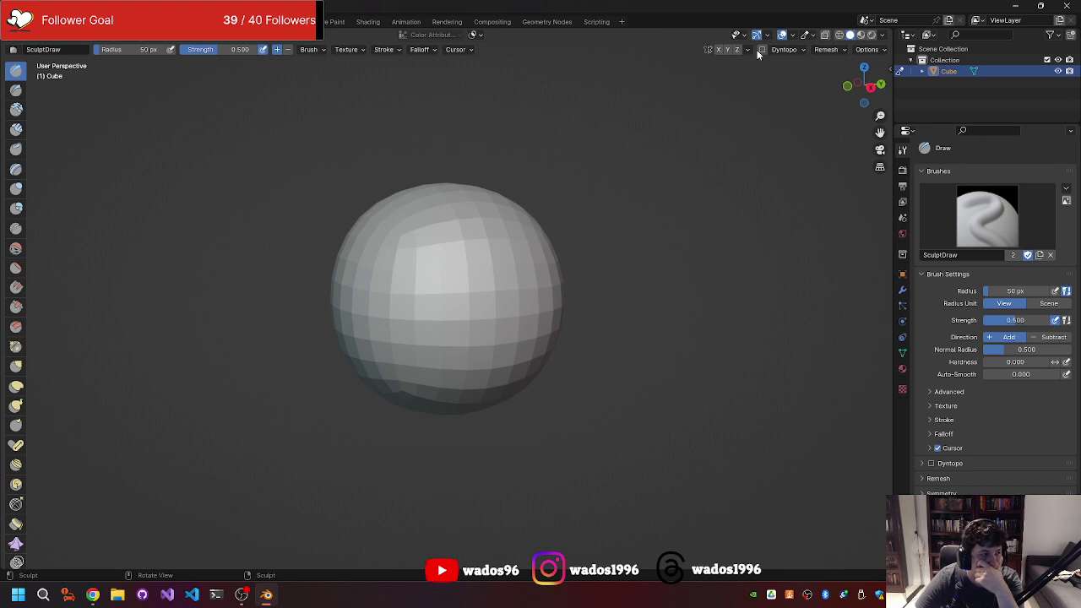
- Widen the sculpt toolbar to two columns, choose the Grab brush, and show the sidebar
mouse_move(667, 222)
middle_down()
mouse_move(608, 310)
mouse_move(607, 263)
middle_up()
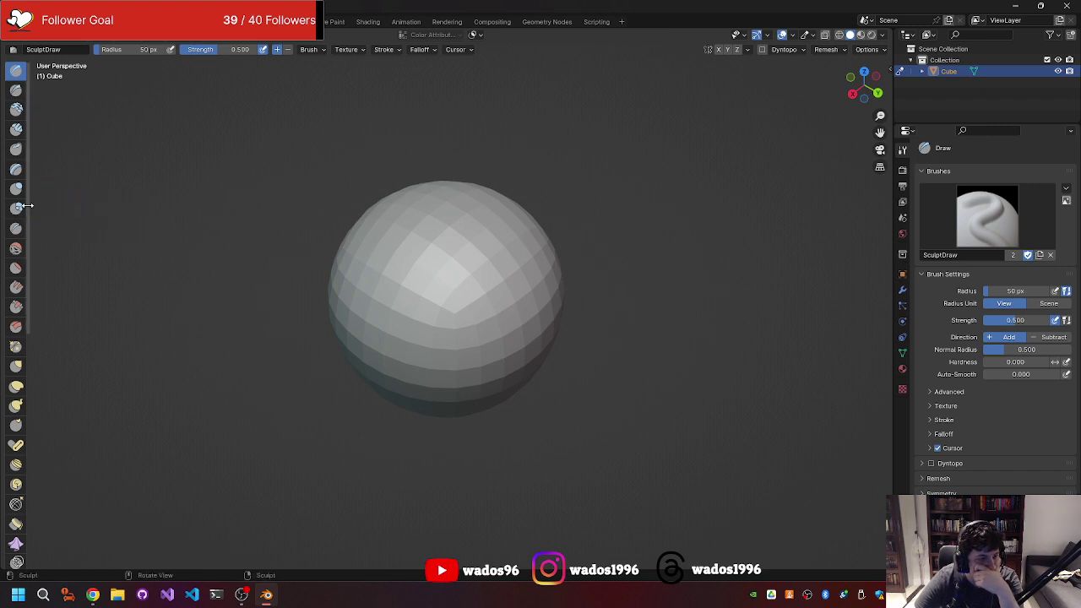
mouse_move(28, 210)
mouse_down()
mouse_move(80, 206)
mouse_move(53, 204)
mouse_up()
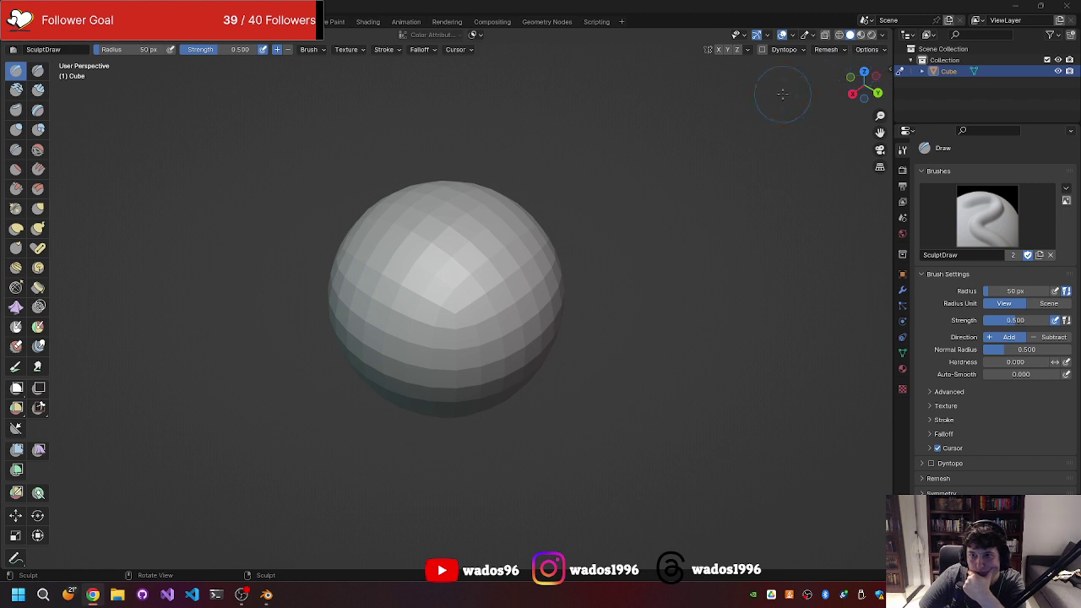
click(38, 208)
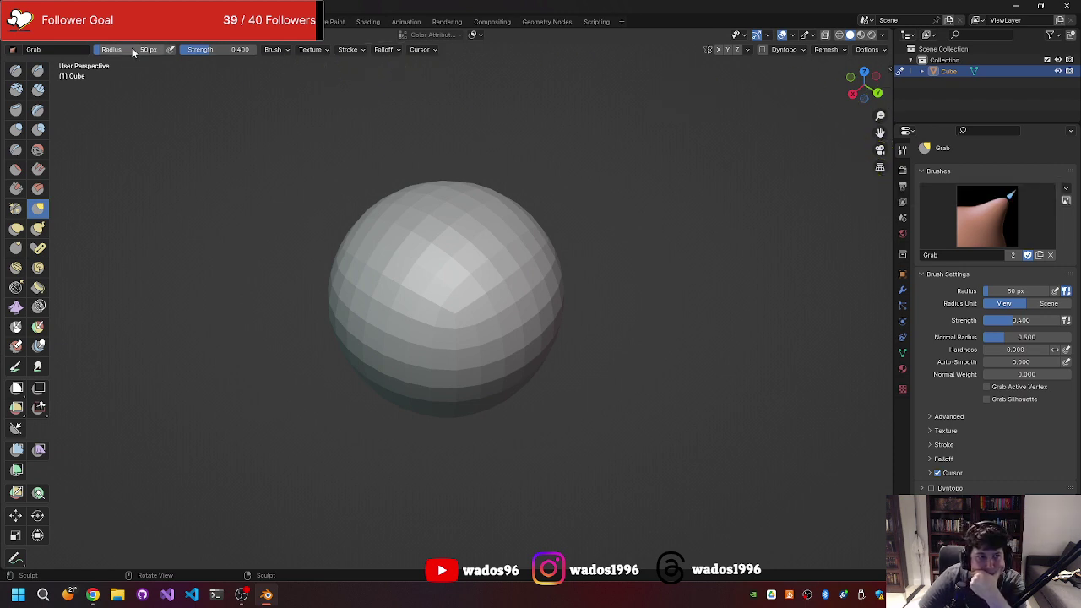
click(99, 38)
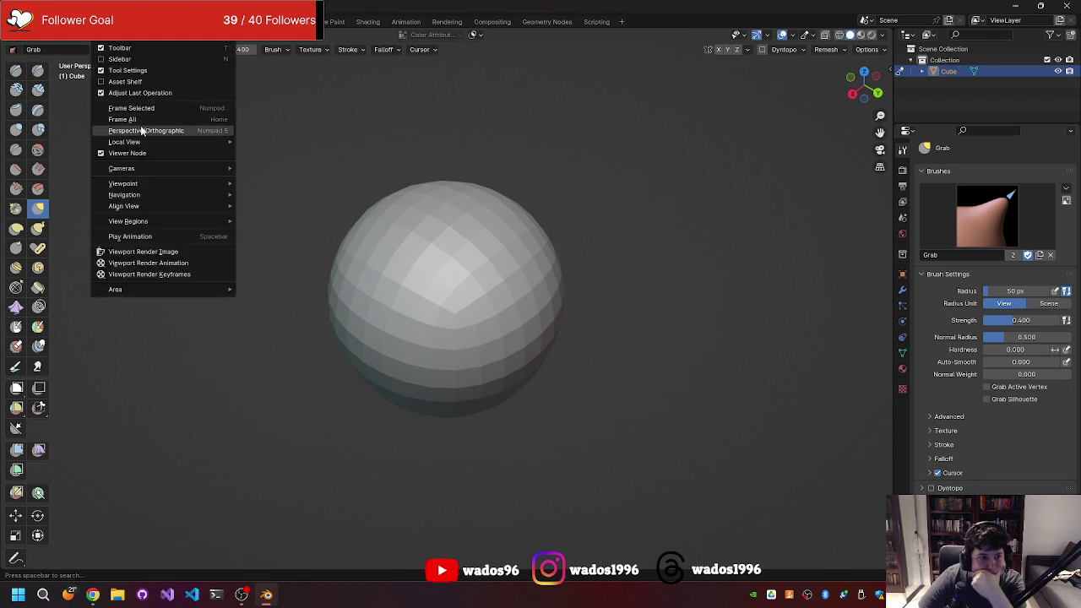
click(890, 74)
- Set the viewport Focal Length to 85 mm and switch to Back Orthographic view
click(884, 122)
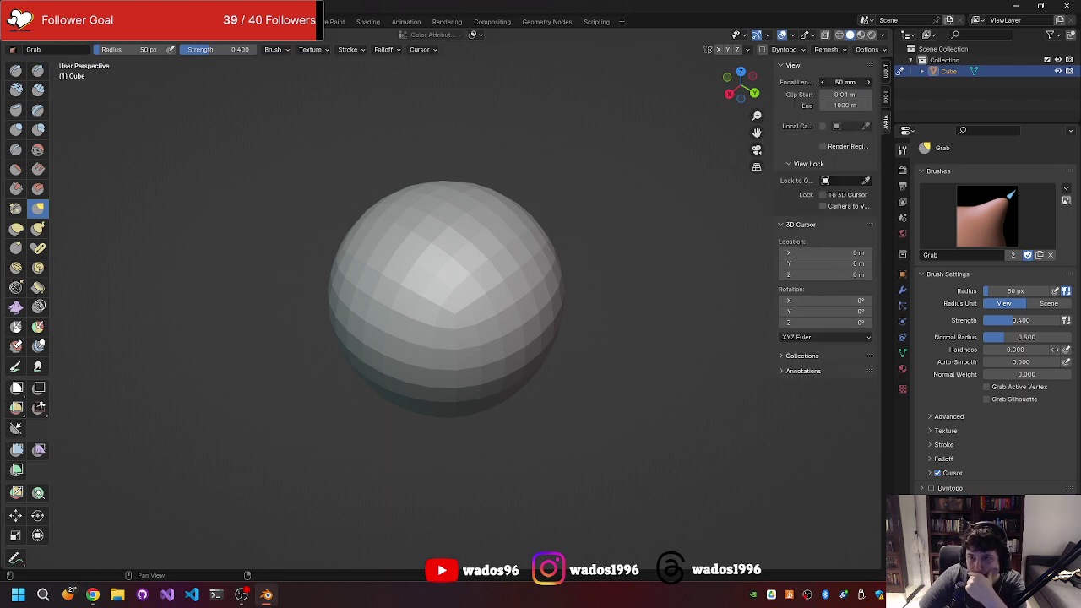
click(833, 81)
text(85)
key(Return)
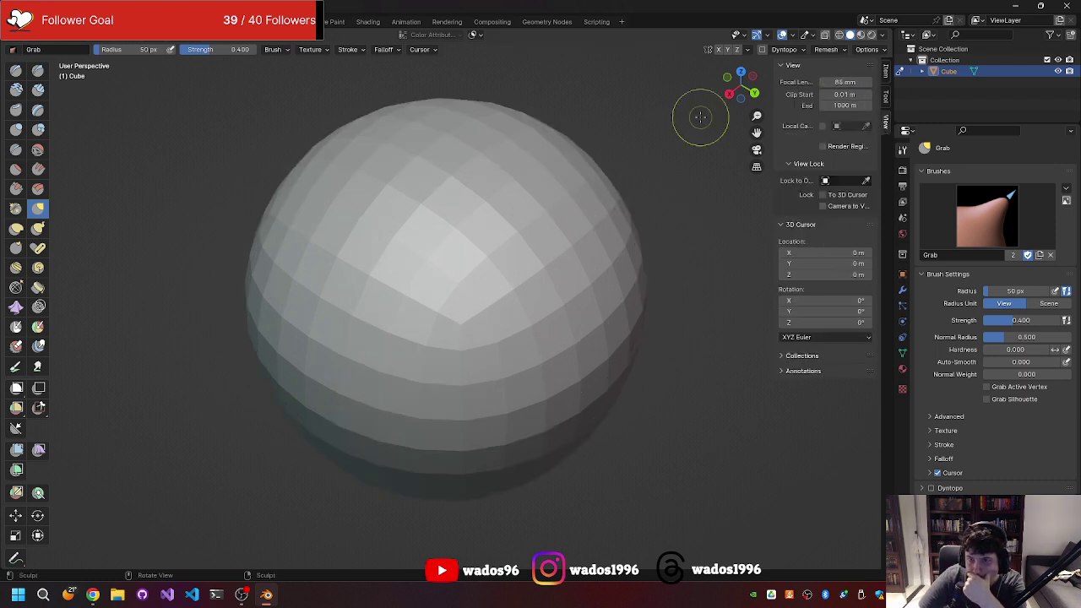
mouse_move(700, 118)
ctrl+middle_down()
mouse_move(646, 298)
mouse_move(625, 300)
ctrl+middle_up()
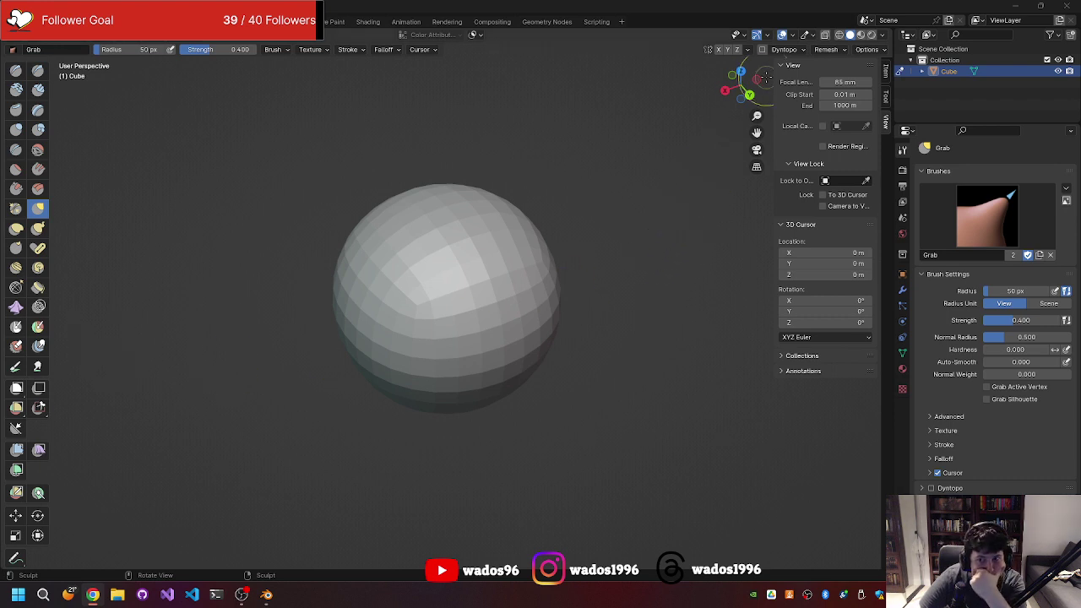
click(750, 95)
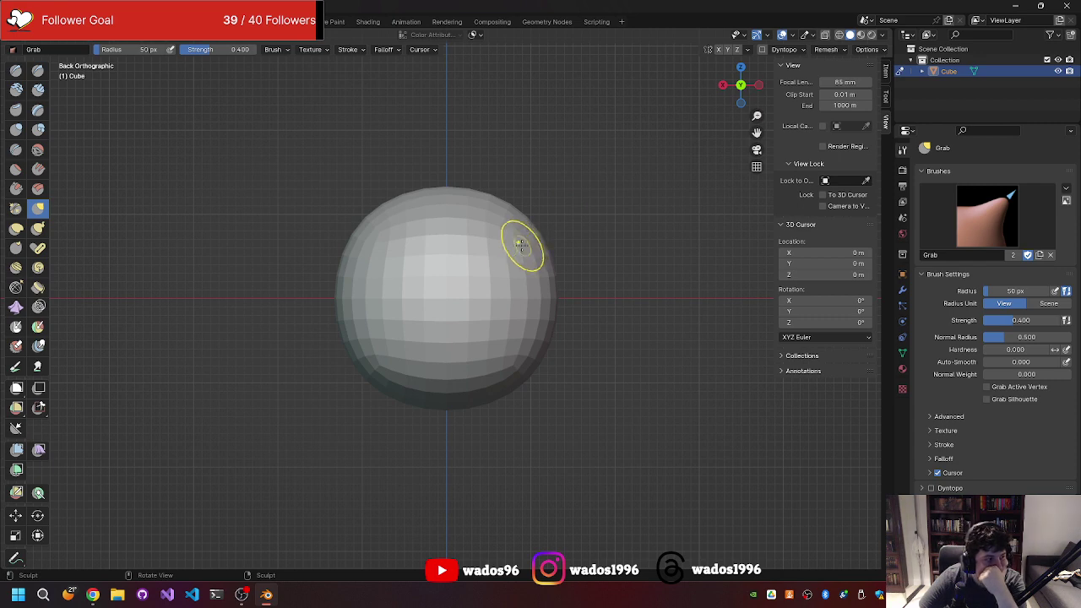
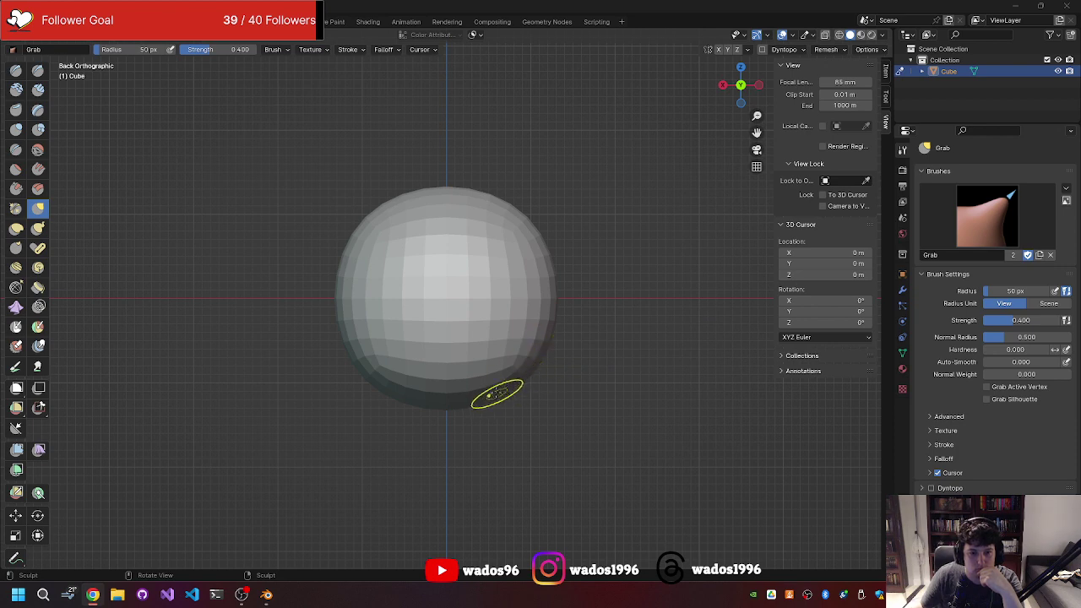
- Raise the Grab brush radius from 50 px to 172 px
mouse_move(497, 394)
middle_down()
mouse_move(480, 403)
mouse_move(493, 395)
middle_up()
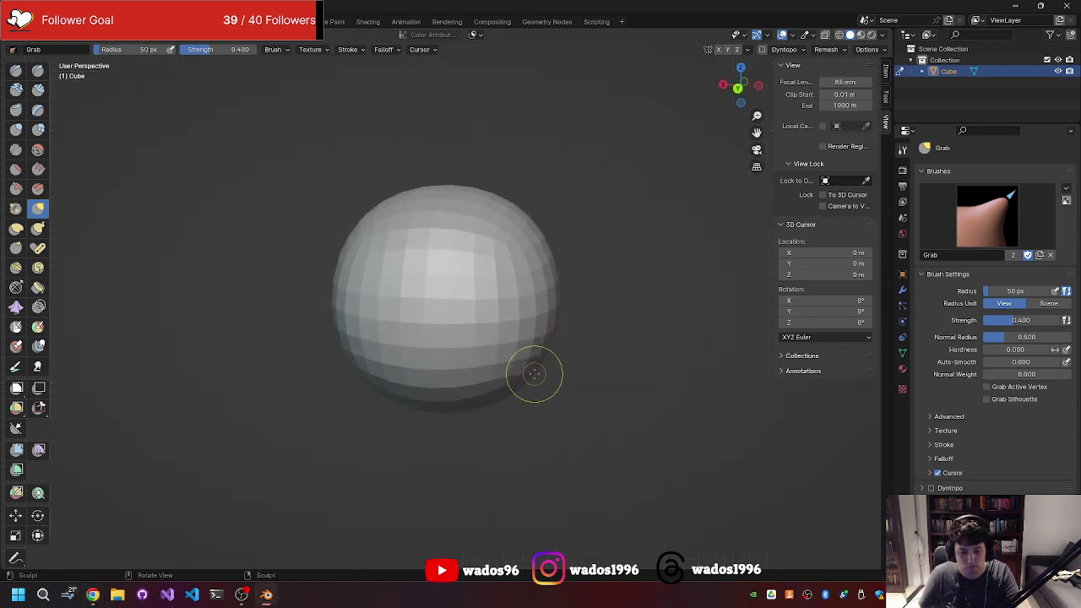
right_click(497, 369)
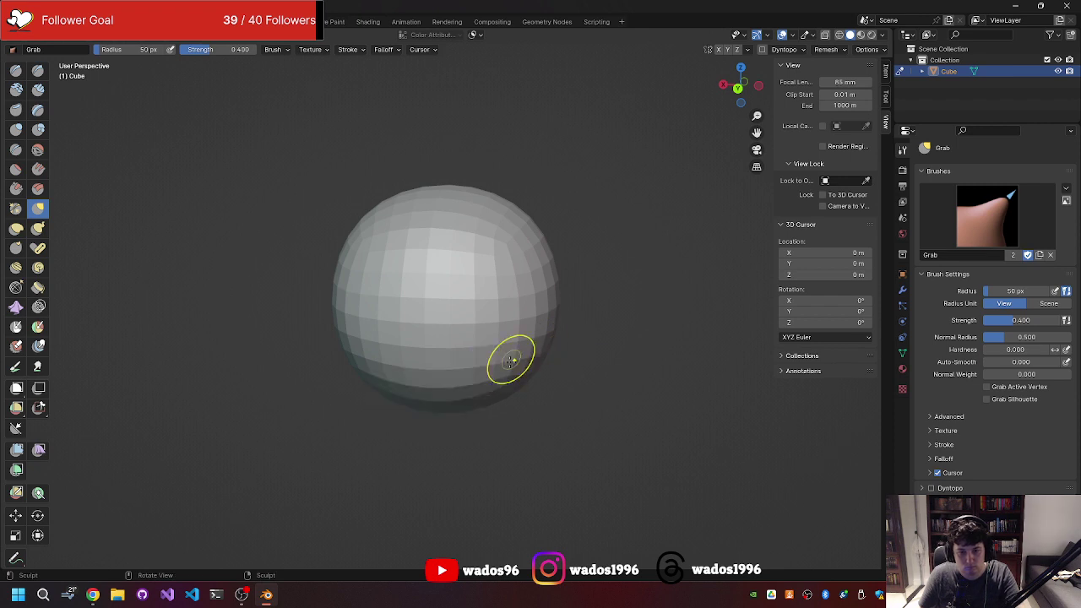
right_click(471, 375)
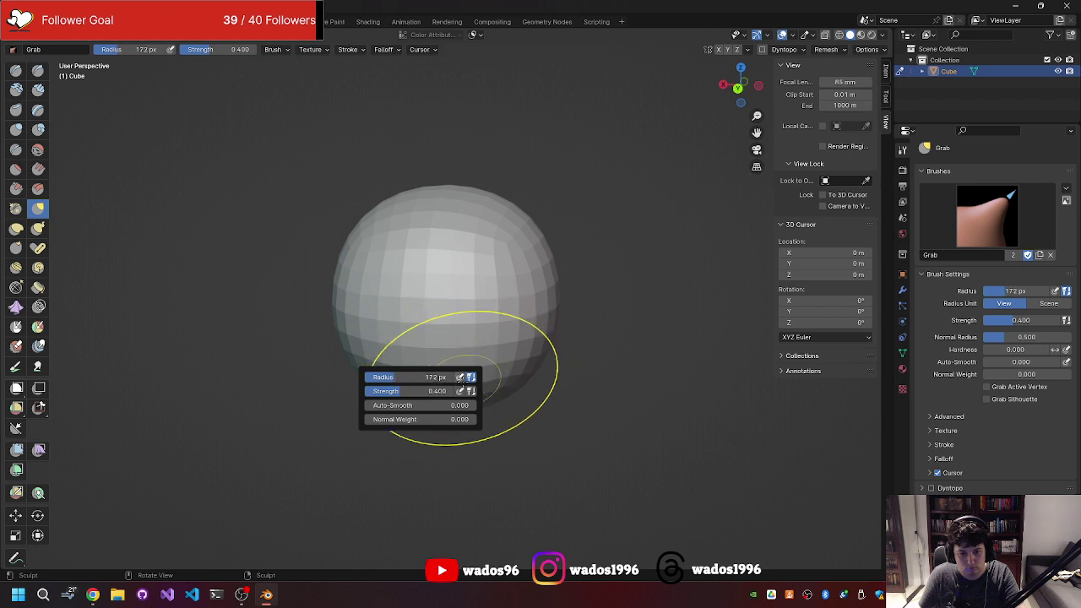
key(Escape)
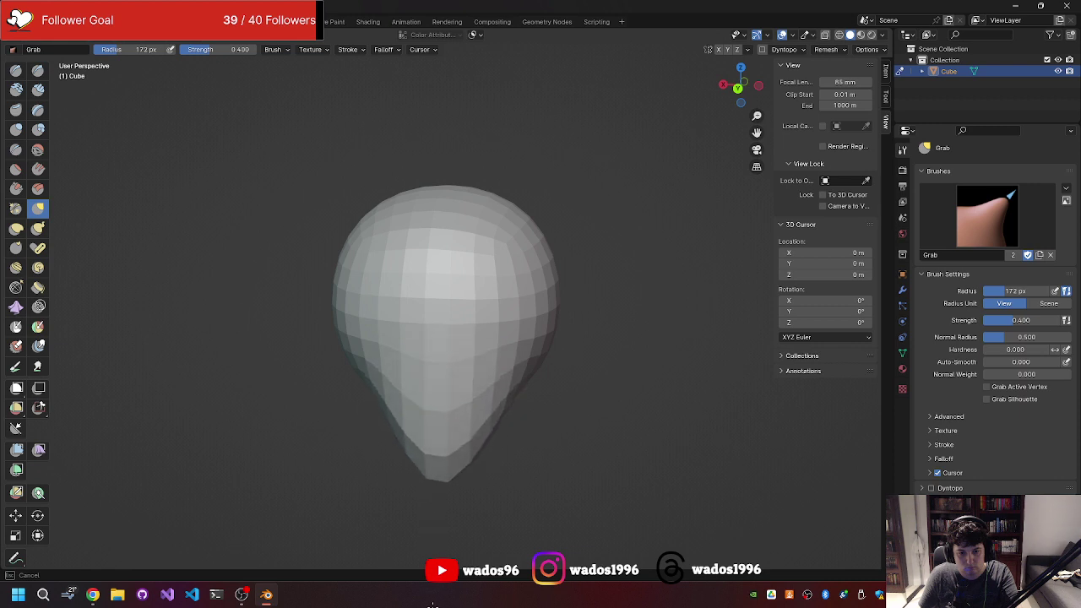
- Try a grab stroke on the sphere, undo it, and orbit to another side
drag(432, 487, 435, 473)
key(Escape)
drag(440, 431, 455, 425)
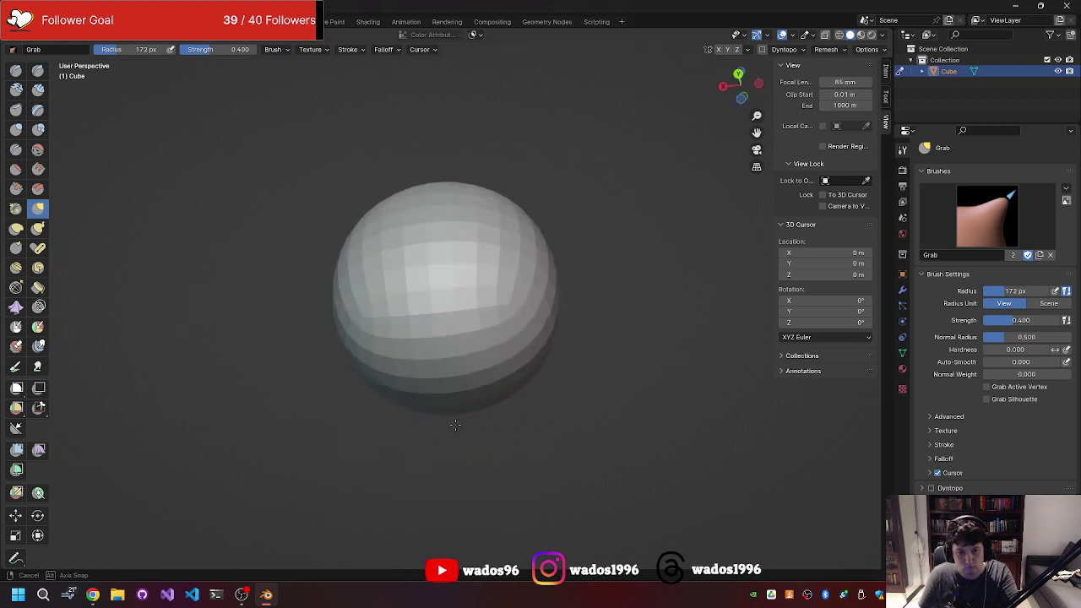
mouse_move(449, 346)
mouse_down()
mouse_move(432, 357)
mouse_move(461, 352)
mouse_up()
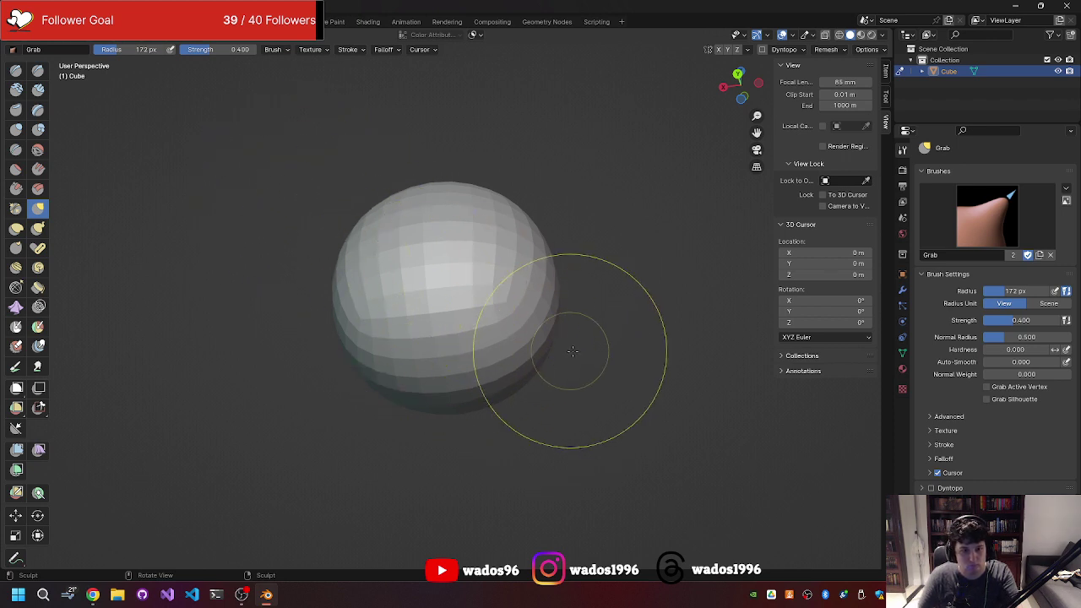
drag(653, 409, 657, 401)
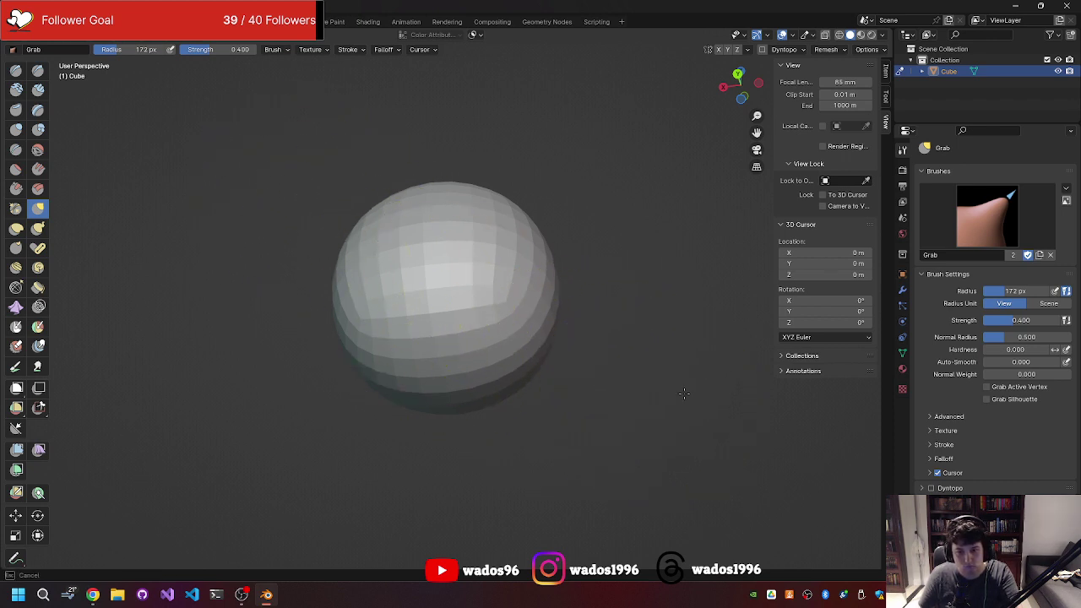
mouse_move(684, 393)
middle_down()
mouse_move(651, 445)
mouse_move(632, 439)
middle_up()
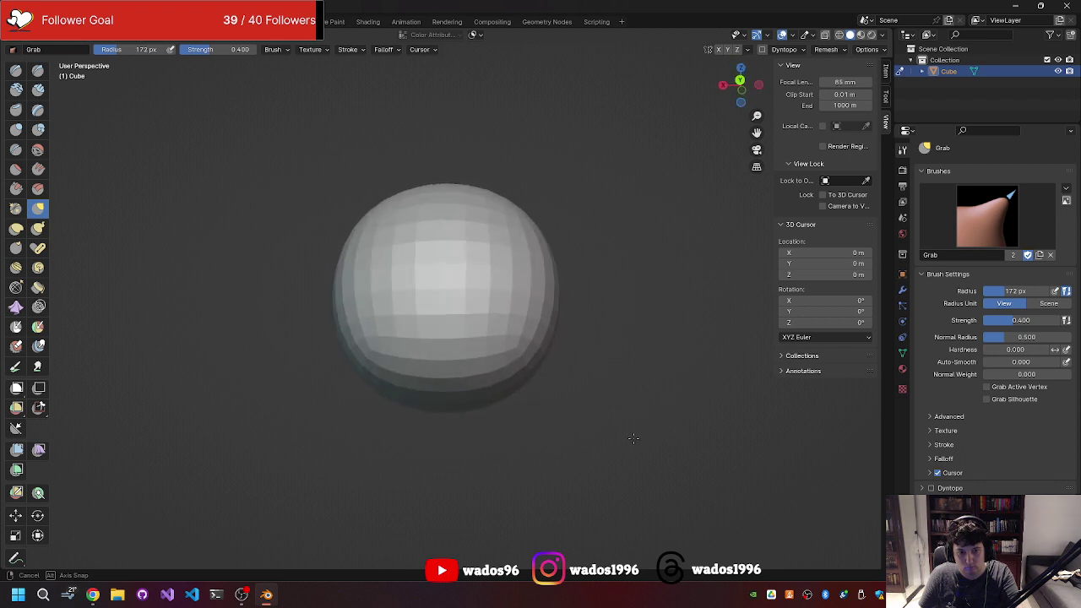
middle_drag(633, 439, 559, 451)
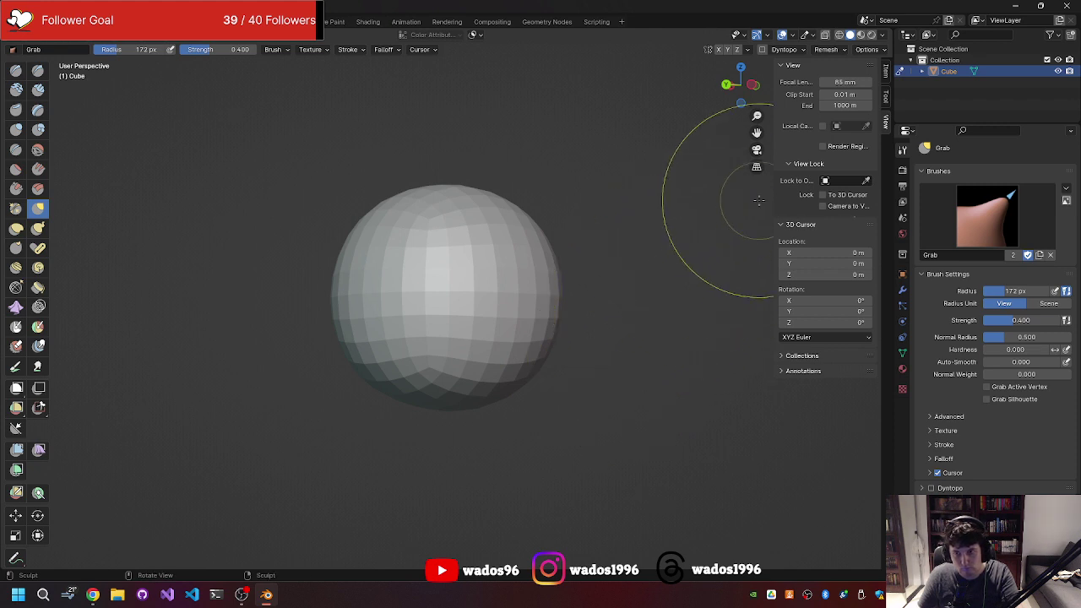
- Check the sphere from back, right-side and front orthographic views
click(728, 84)
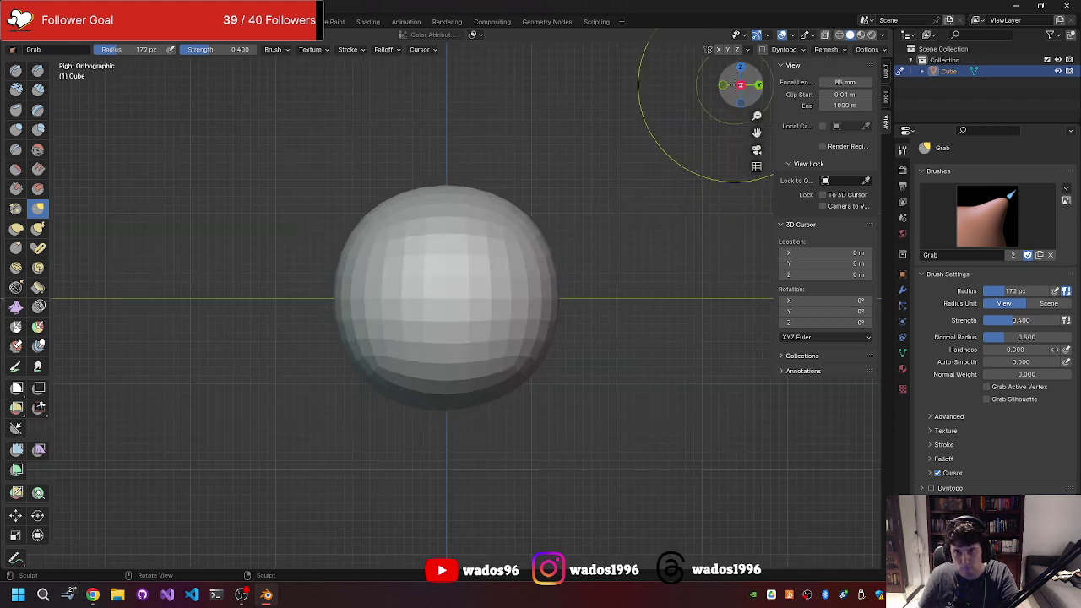
drag(727, 85, 756, 91)
click(755, 87)
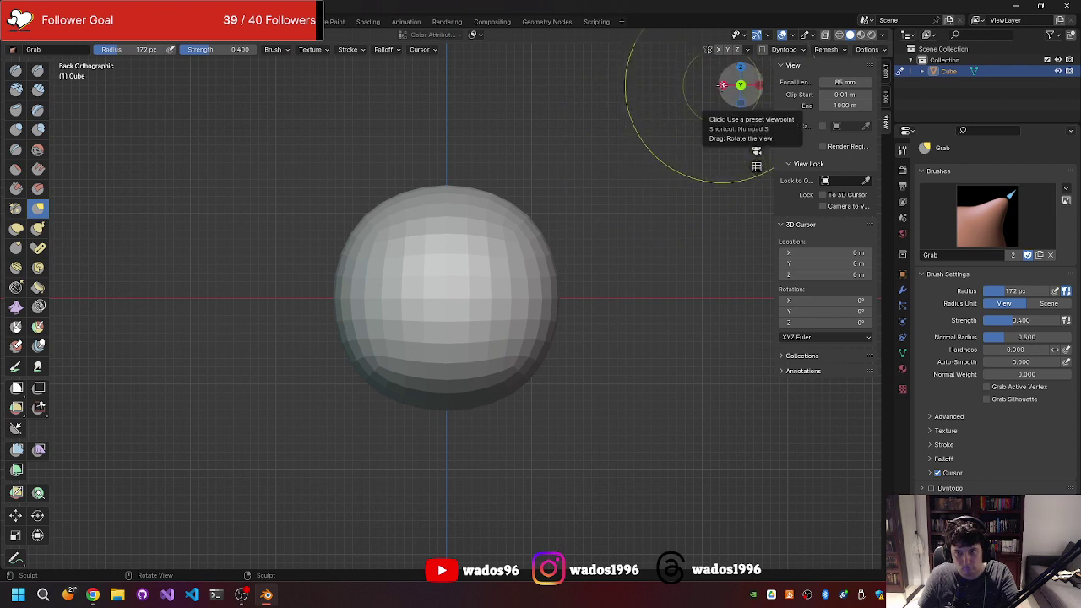
middle_drag(636, 170, 637, 179)
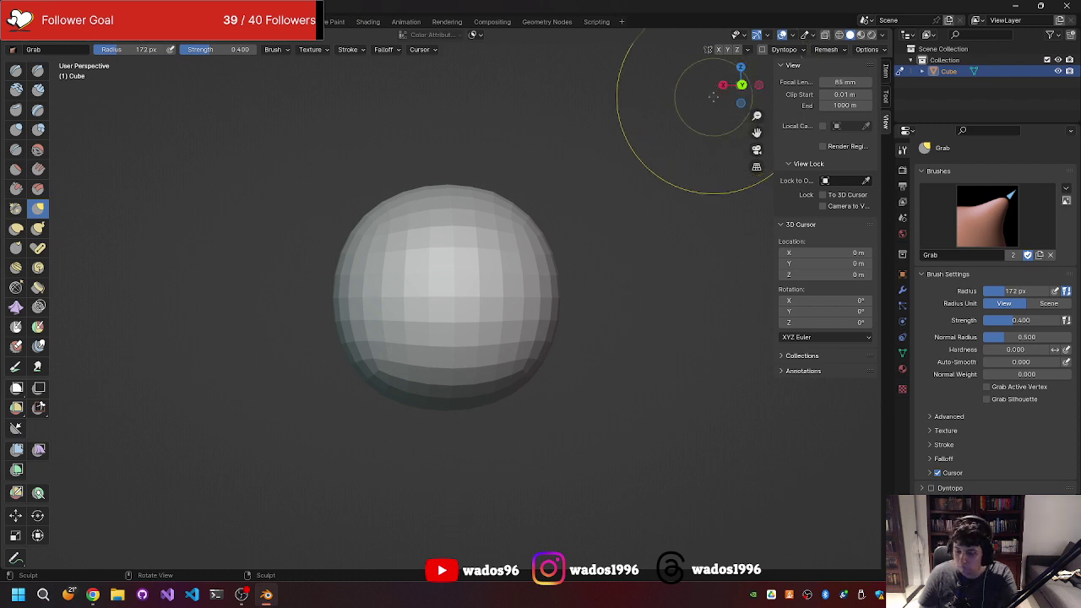
click(723, 84)
drag(715, 103, 713, 102)
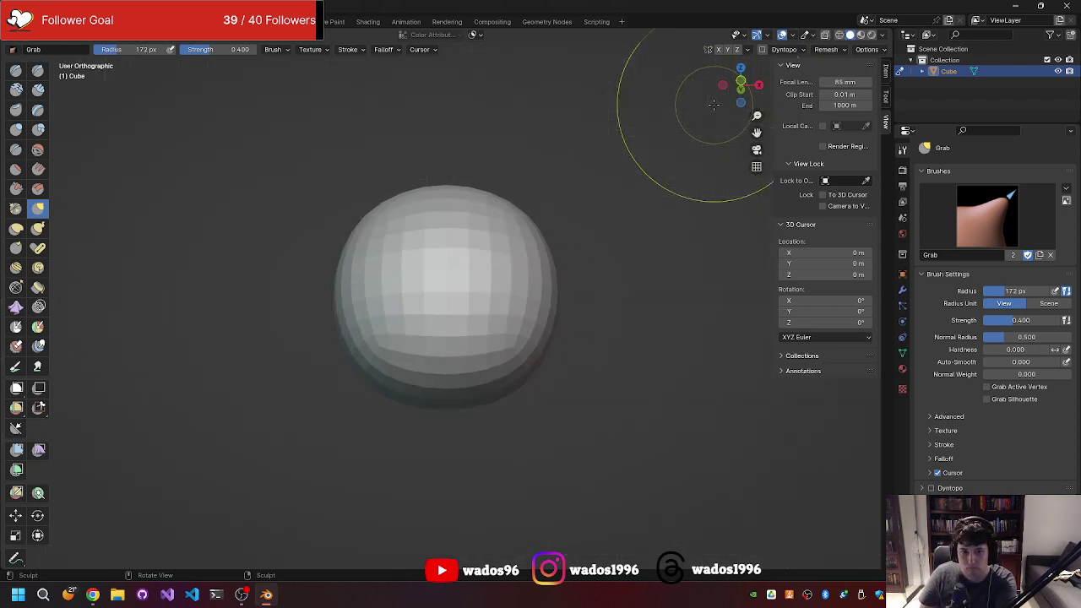
key(KP_3)
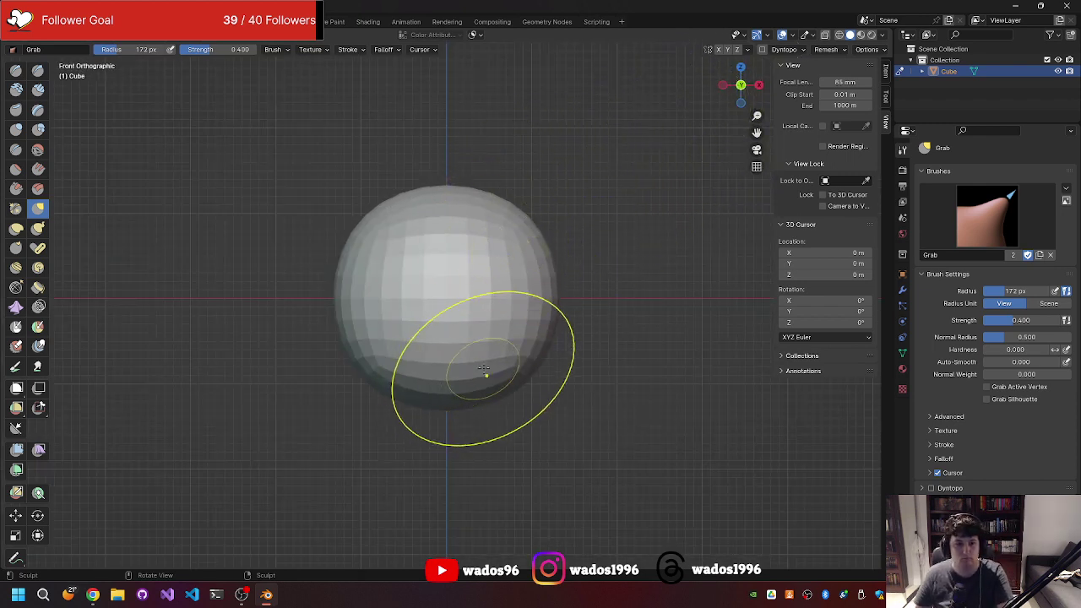
middle_drag(483, 374, 483, 354)
key(KP_1)
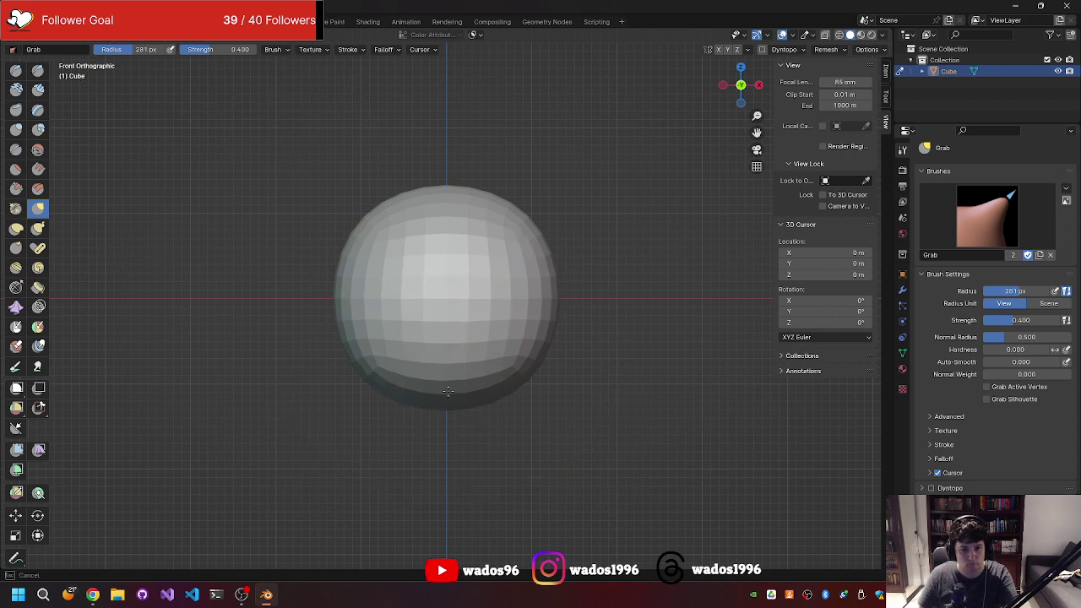
- Pull the sphere's bottom down into an egg and push its left side outward
drag(444, 410, 444, 498)
drag(480, 448, 478, 494)
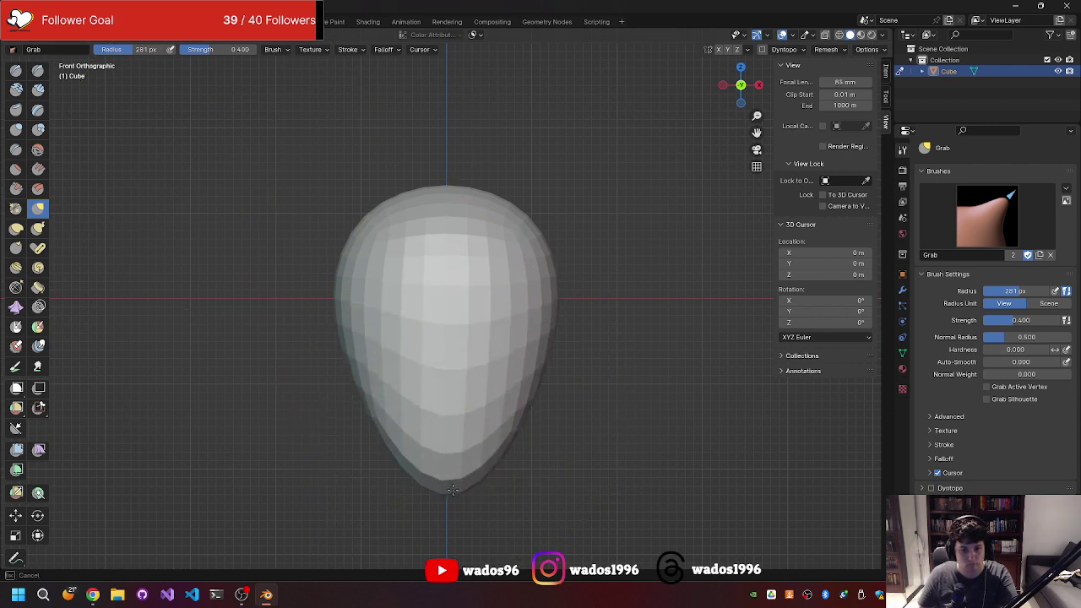
mouse_move(470, 459)
middle_down()
mouse_move(488, 386)
mouse_move(328, 290)
middle_up()
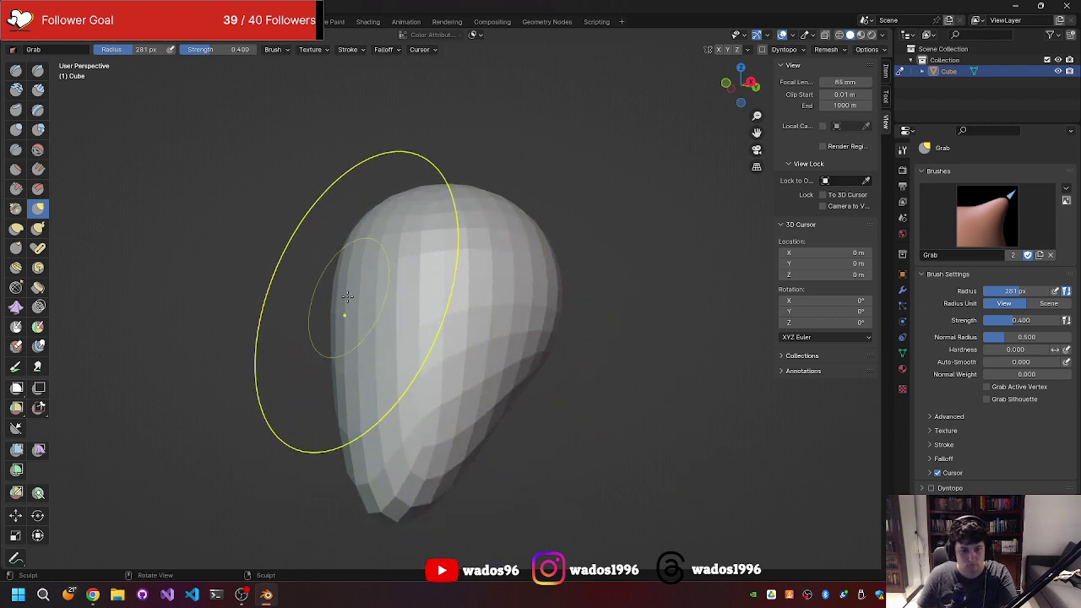
drag(327, 290, 299, 284)
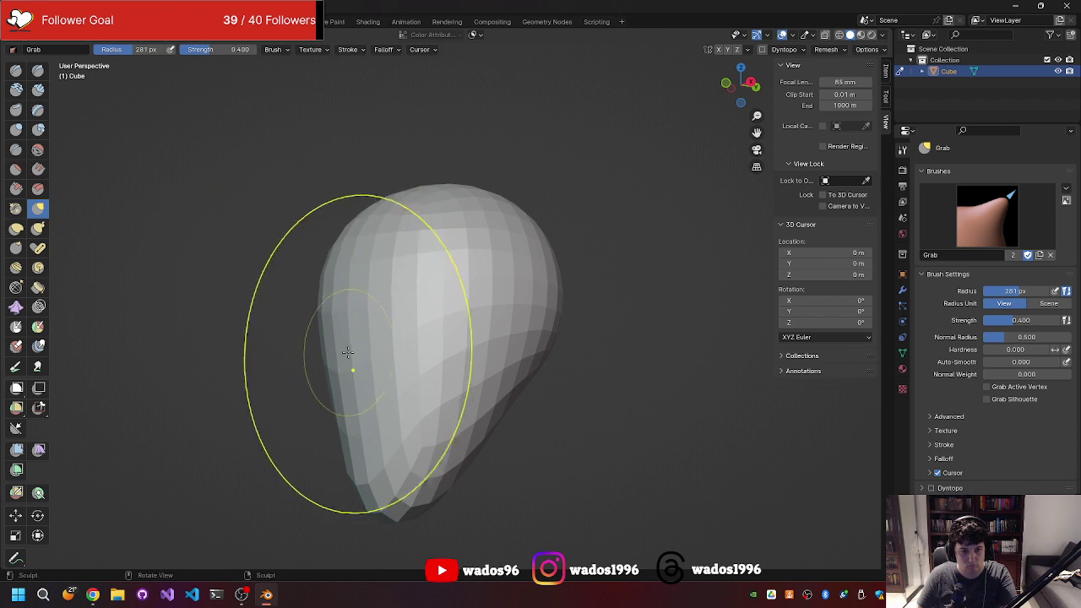
drag(350, 363, 346, 386)
middle_drag(345, 386, 370, 357)
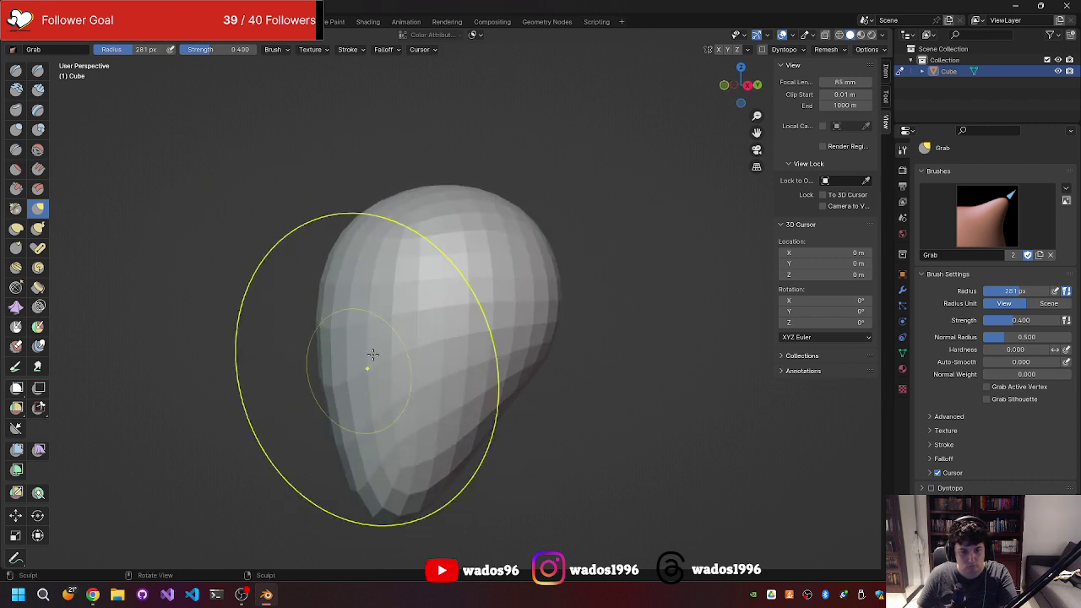
- Try pulling the mesh top downward, undo it, and return to a frontal head view
mouse_move(623, 275)
middle_down()
mouse_move(518, 242)
mouse_move(470, 206)
mouse_move(524, 192)
mouse_move(444, 208)
mouse_move(512, 272)
mouse_move(495, 229)
mouse_move(598, 241)
mouse_move(602, 376)
middle_up()
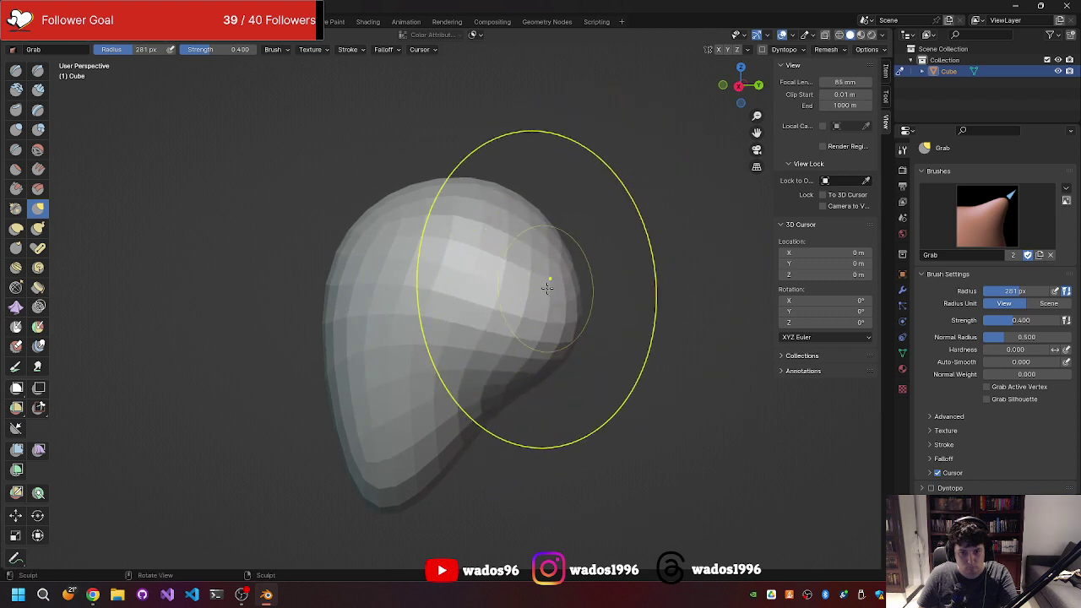
middle_drag(598, 243, 490, 210)
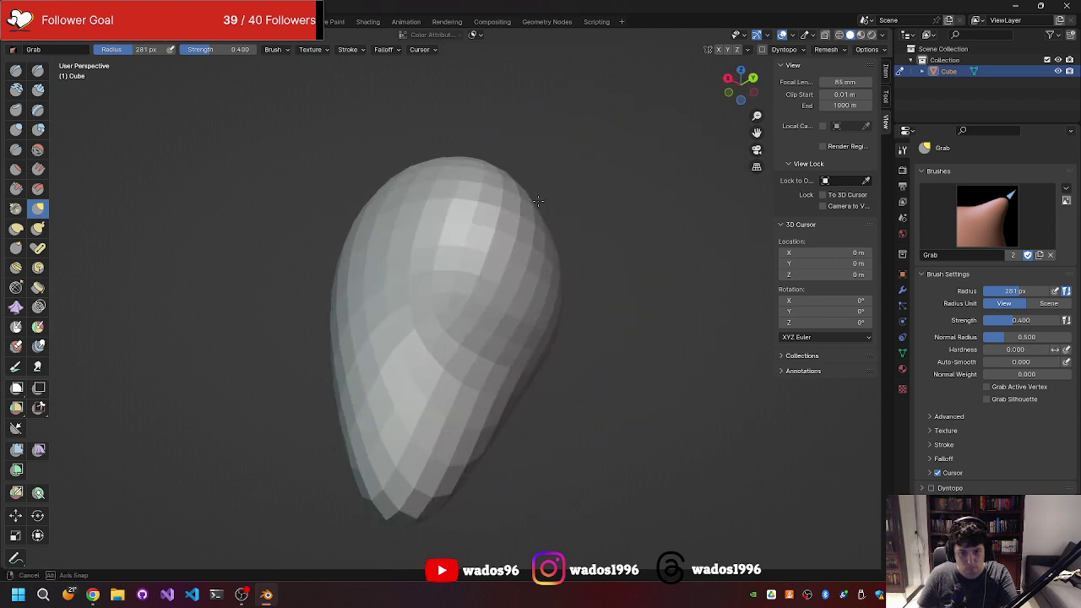
drag(490, 210, 496, 254)
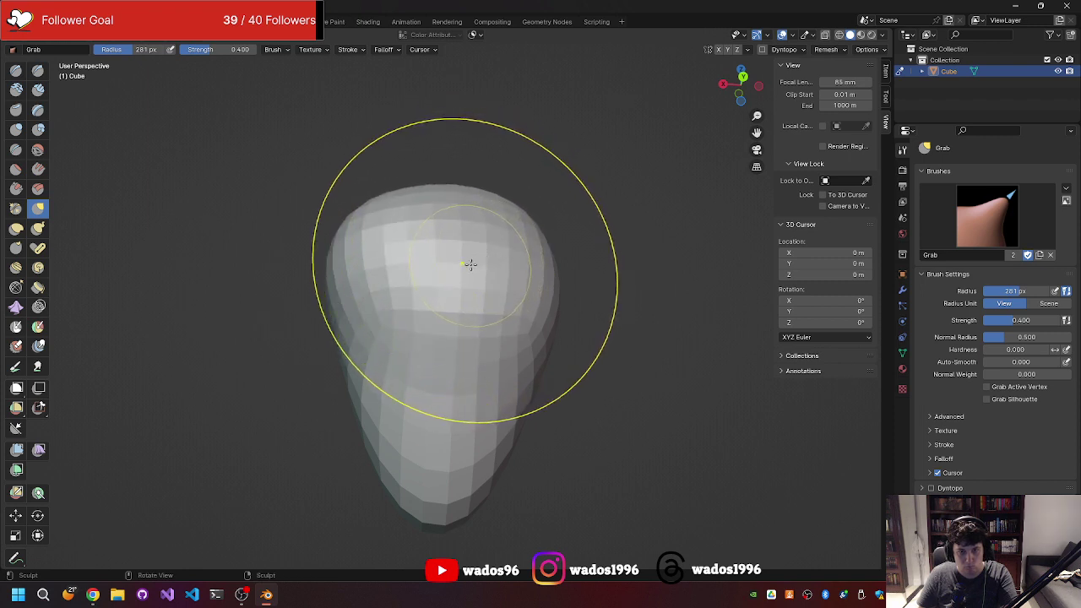
mouse_move(470, 262)
middle_down()
mouse_move(570, 272)
mouse_move(651, 263)
middle_up()
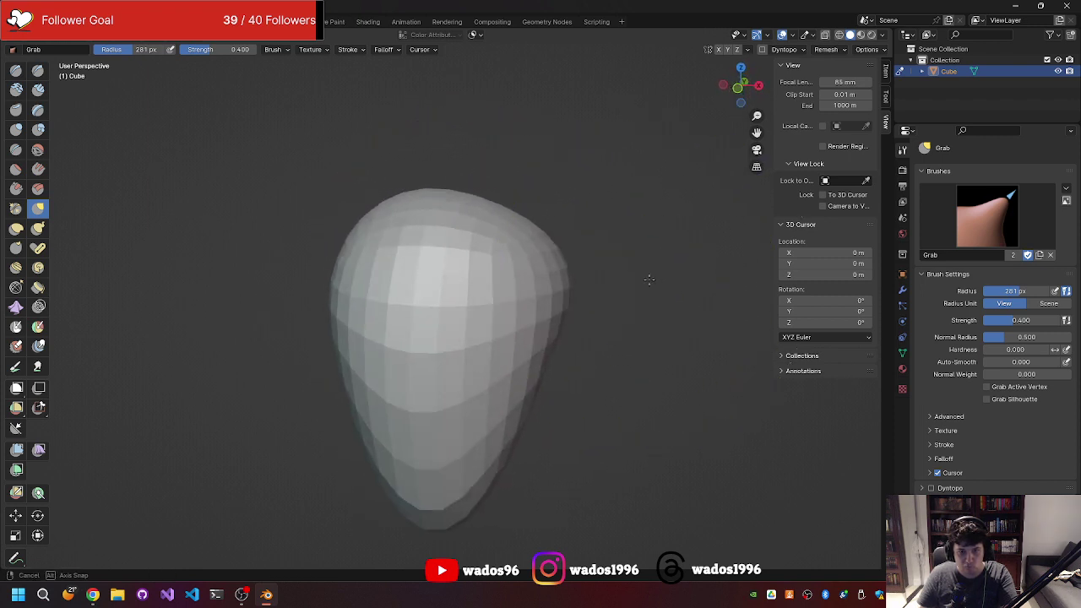
key(ctrl+z)
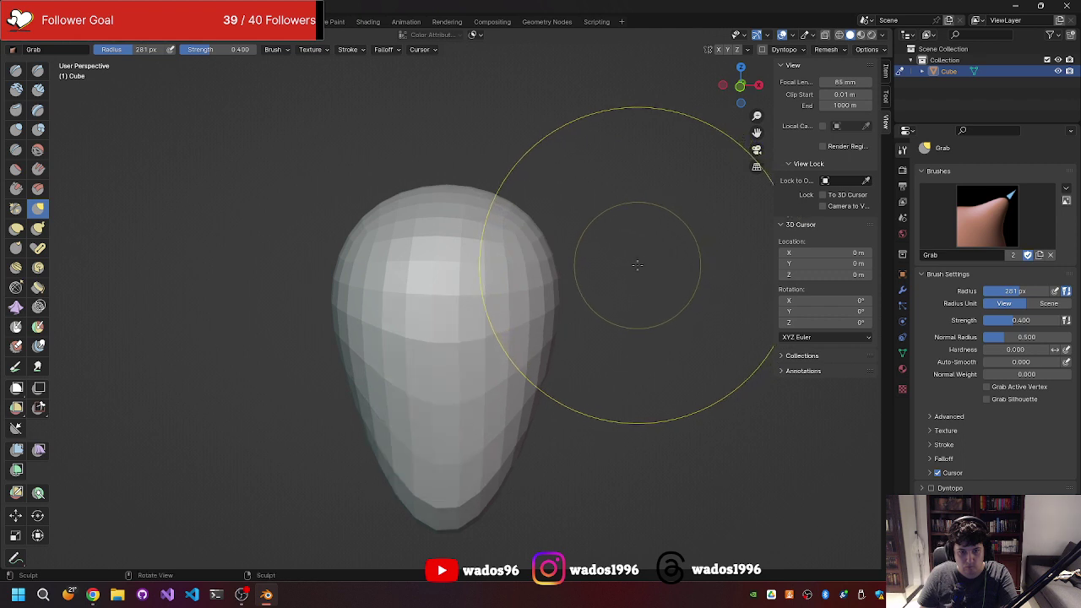
middle_drag(633, 267, 537, 234)
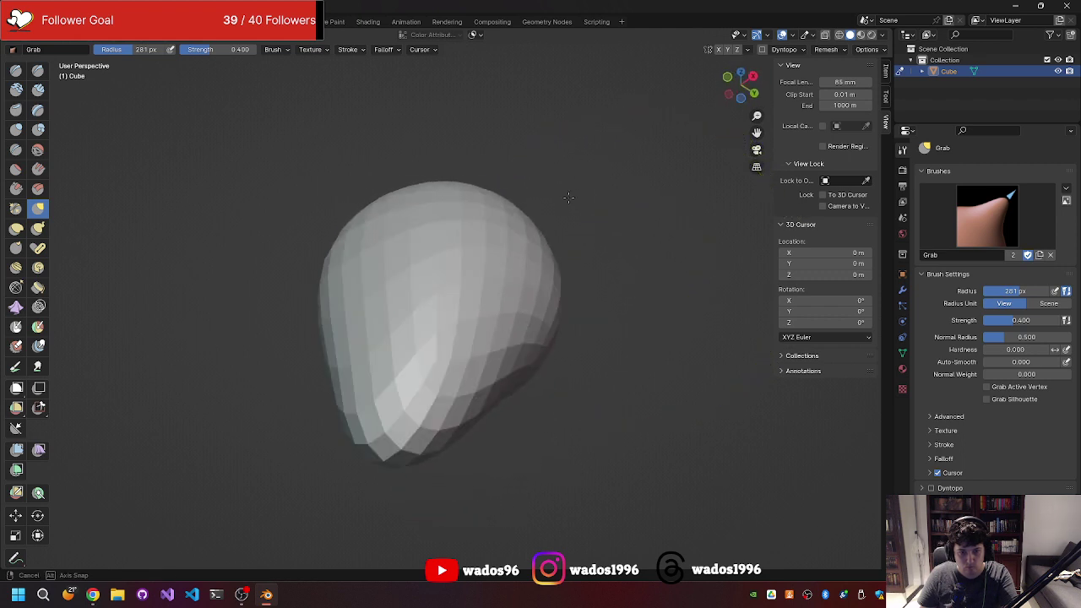
mouse_move(538, 234)
middle_down()
mouse_move(628, 244)
mouse_move(605, 245)
mouse_move(604, 262)
middle_up()
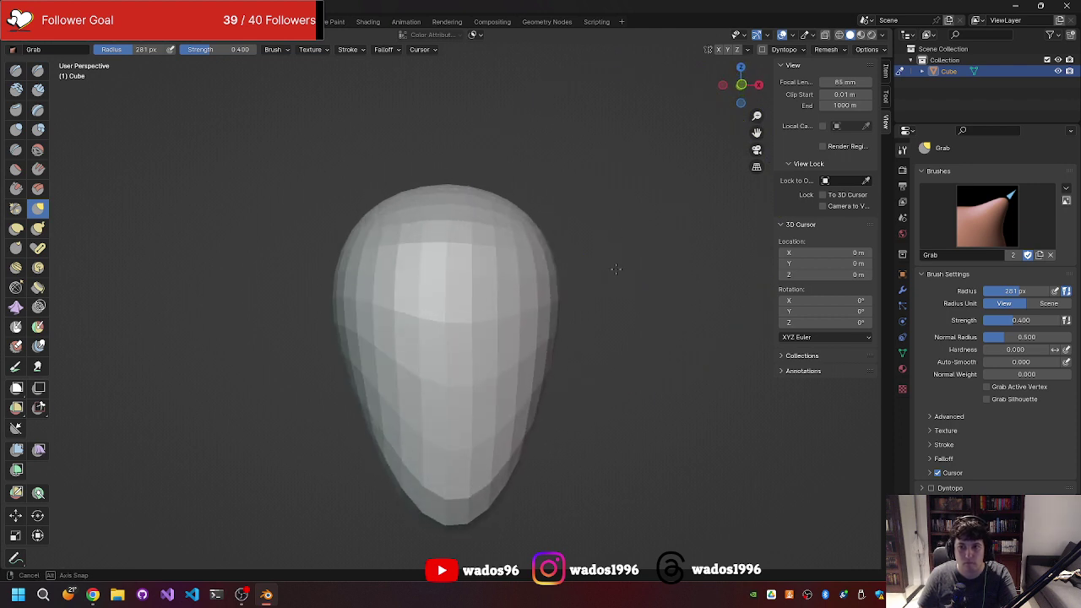
- Enable Z and Y stroke mirroring and widen the head's upper sides
click(736, 50)
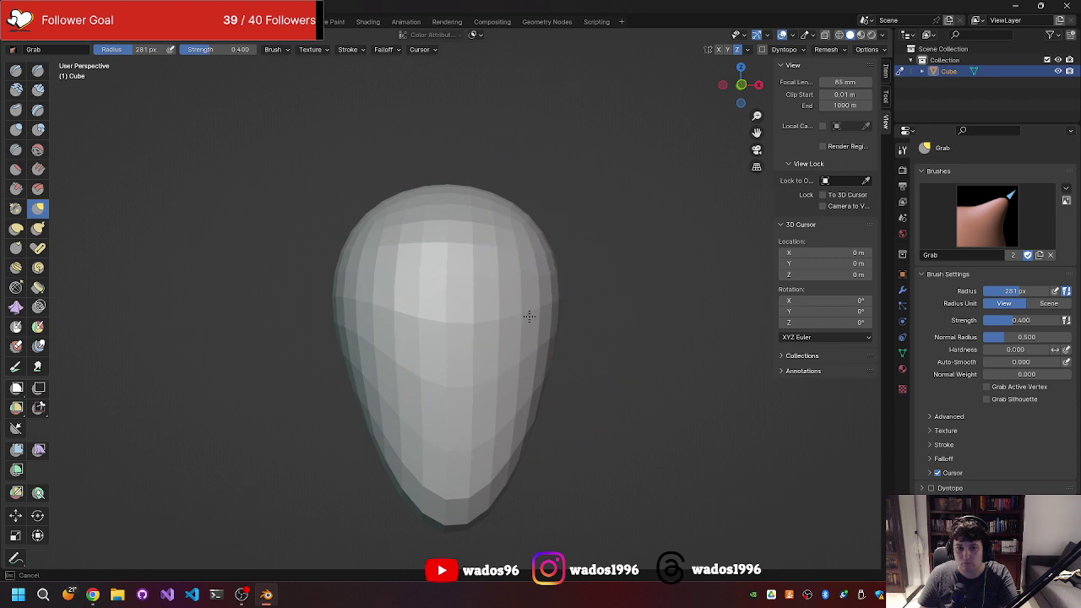
drag(529, 316, 535, 316)
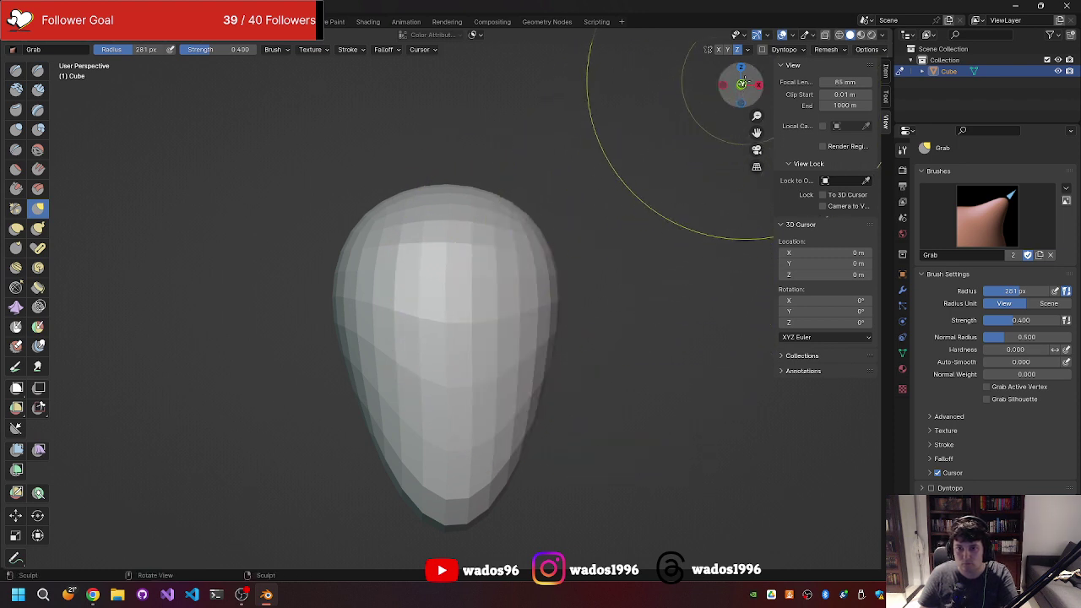
click(728, 51)
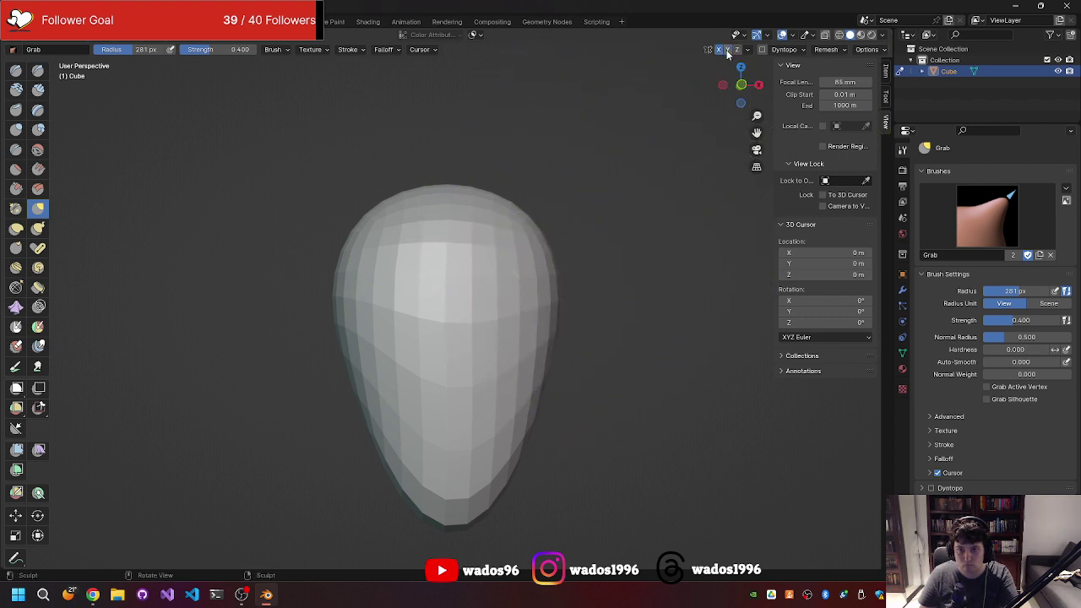
drag(541, 270, 591, 287)
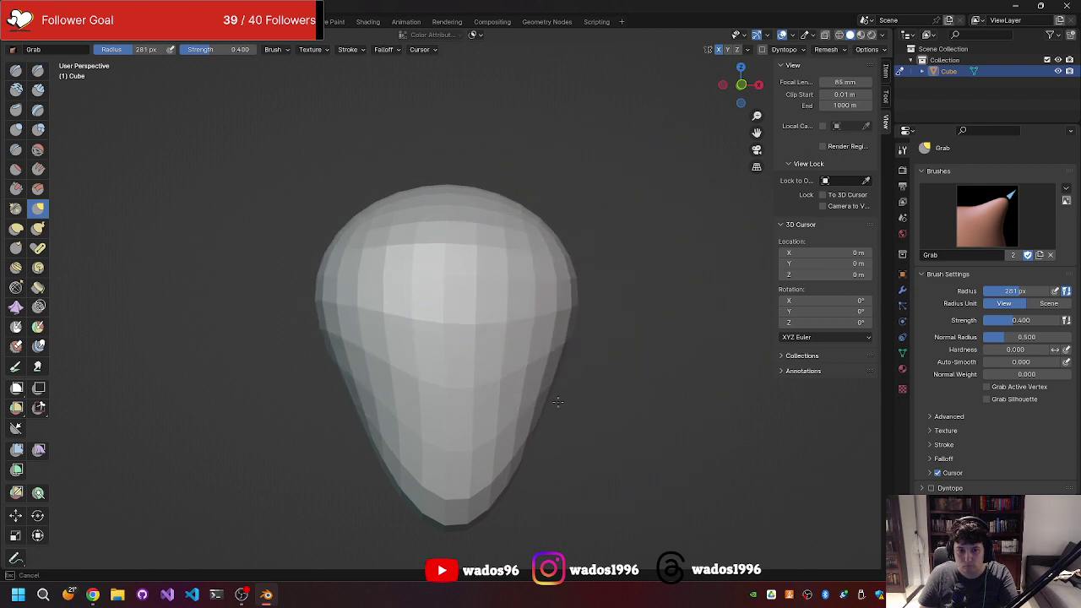
- Grab out the head's left side, right bulge and top bulge
mouse_move(572, 427)
middle_down()
mouse_move(469, 391)
mouse_move(278, 440)
mouse_move(261, 289)
middle_up()
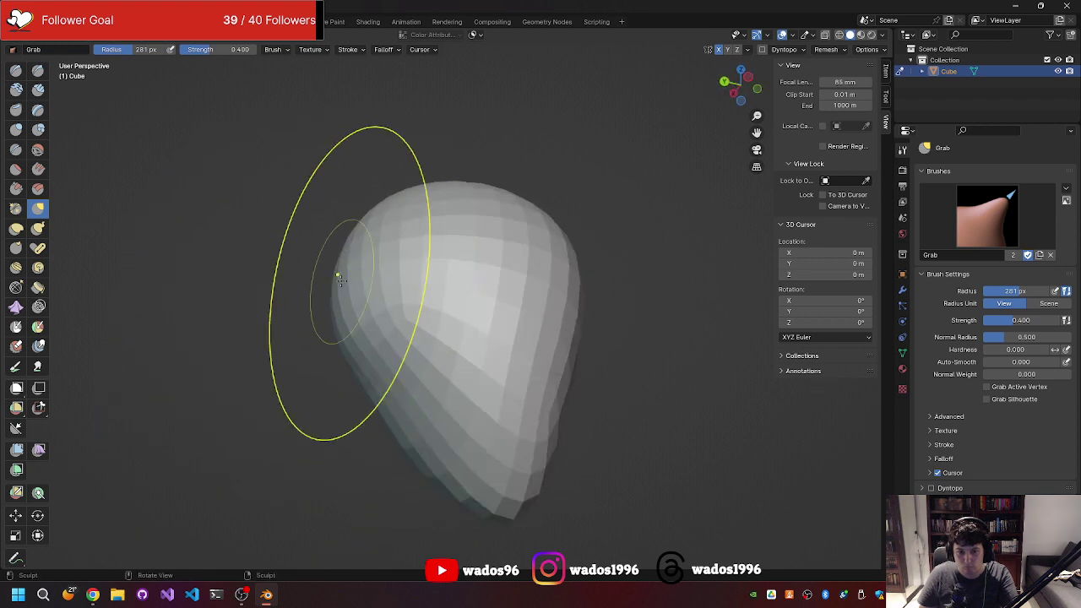
drag(334, 277, 282, 301)
middle_drag(281, 302, 572, 281)
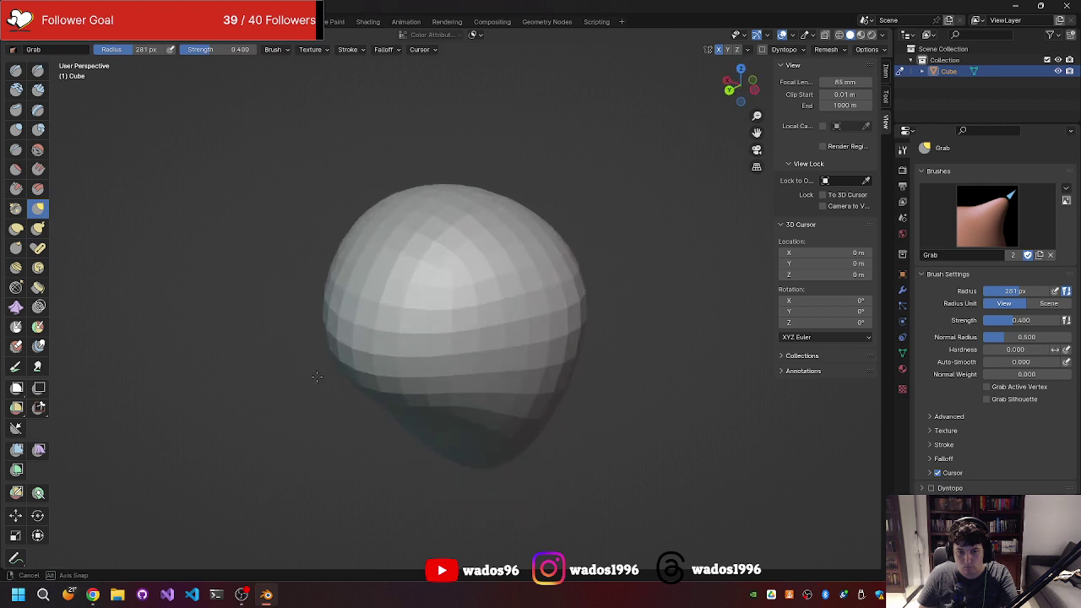
mouse_move(572, 281)
mouse_down()
mouse_move(539, 307)
mouse_move(578, 224)
mouse_move(569, 265)
mouse_up()
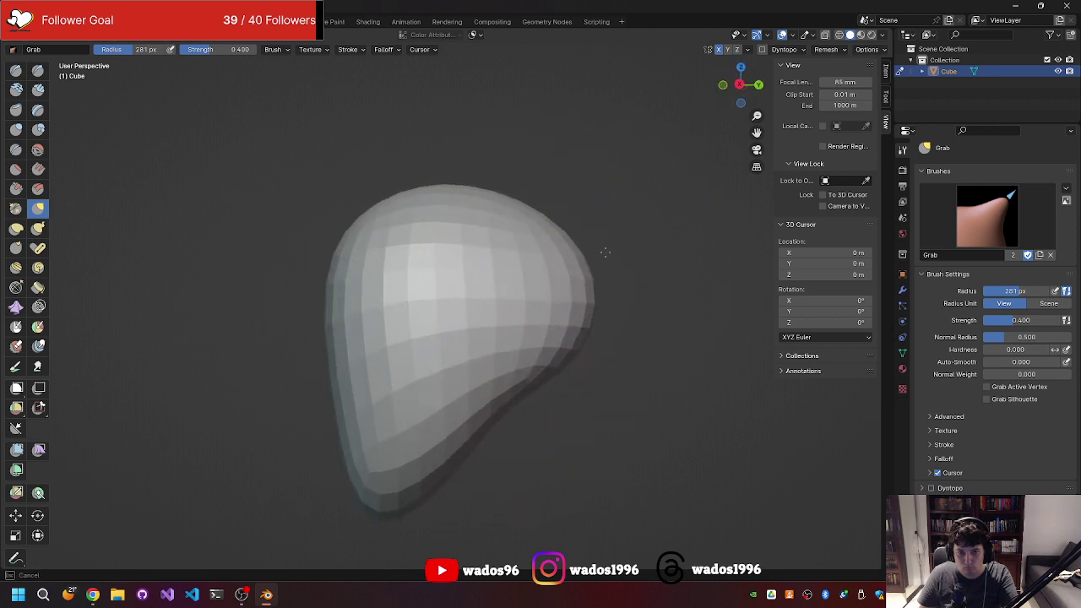
middle_drag(622, 233, 570, 242)
drag(570, 241, 572, 227)
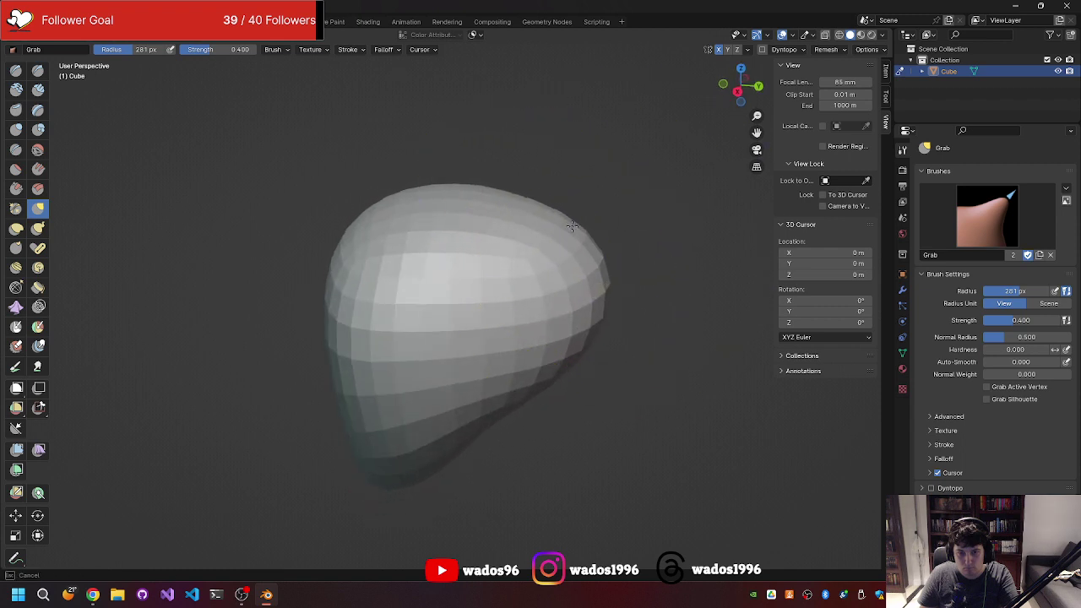
middle_drag(574, 221, 671, 232)
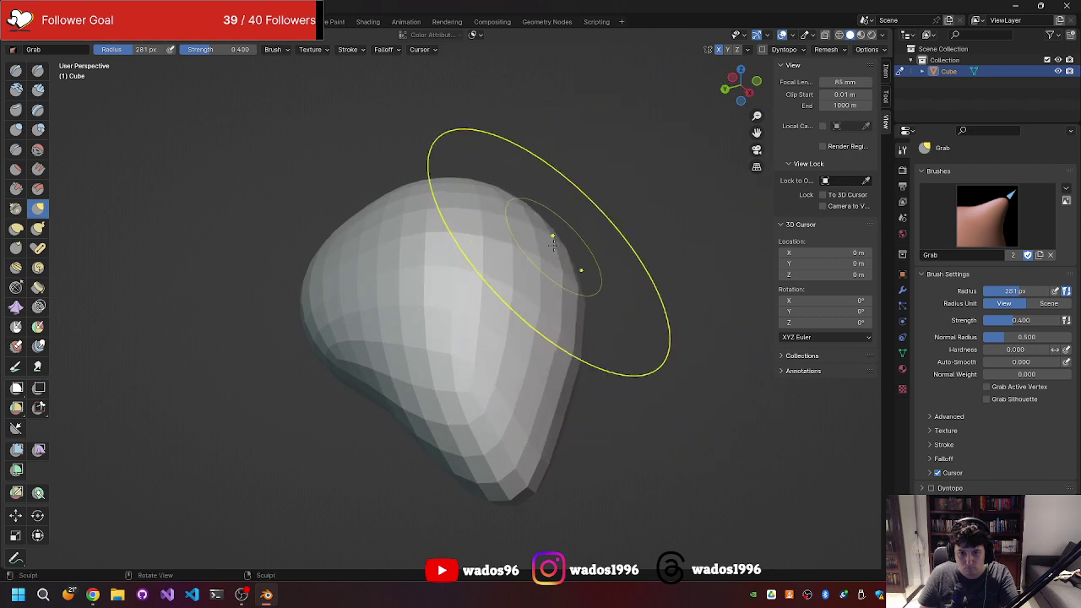
middle_drag(634, 252, 427, 313)
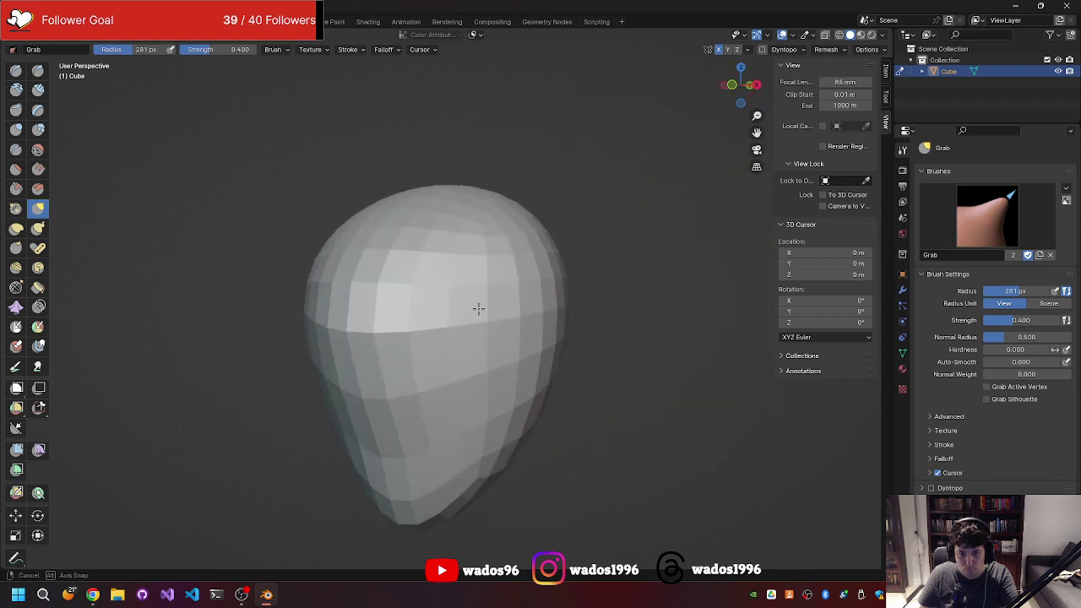
middle_drag(353, 312, 355, 314)
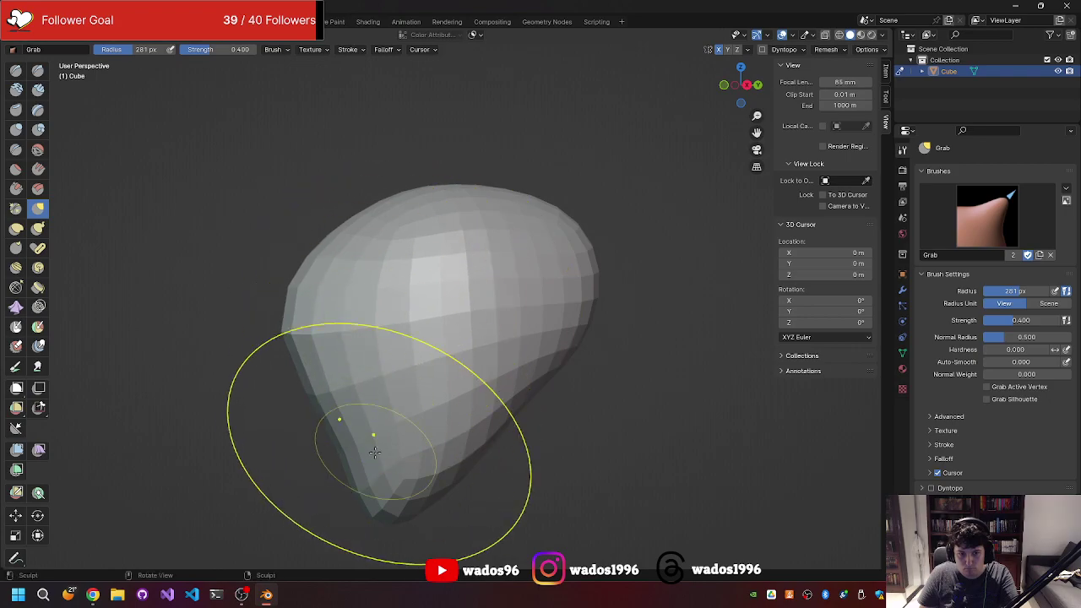
mouse_move(321, 462)
middle_down()
mouse_move(354, 432)
mouse_move(407, 422)
middle_up()
key(shift+r)
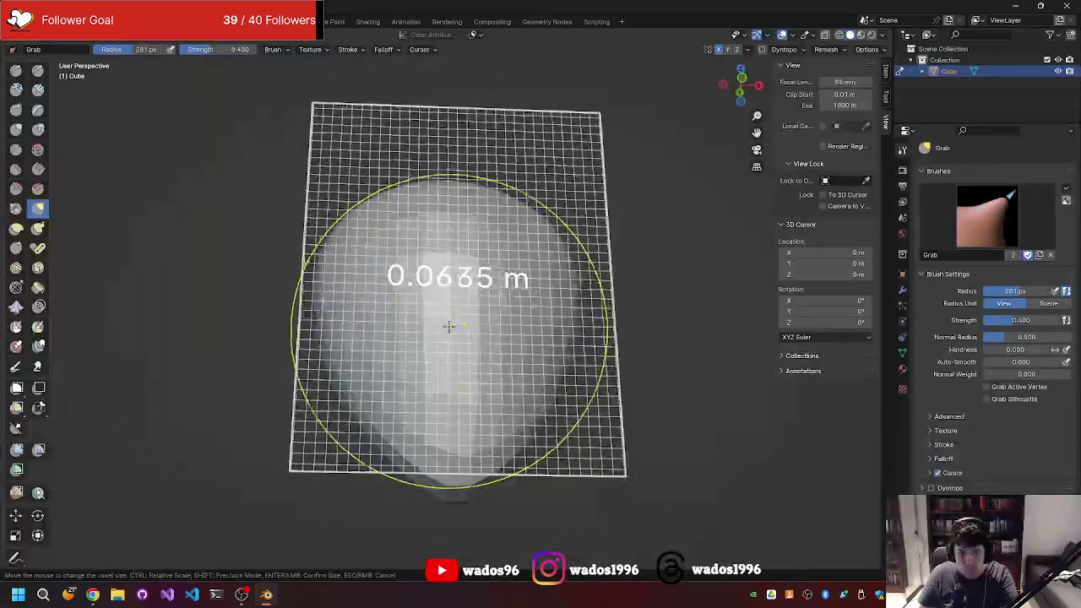
click(496, 324)
key(shift+r)
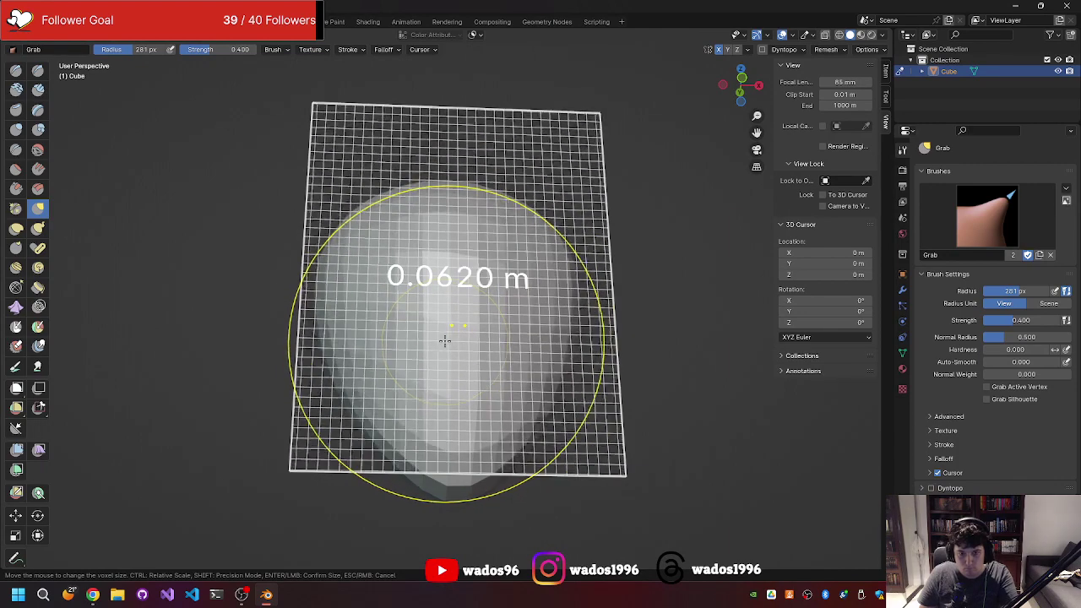
click(447, 341)
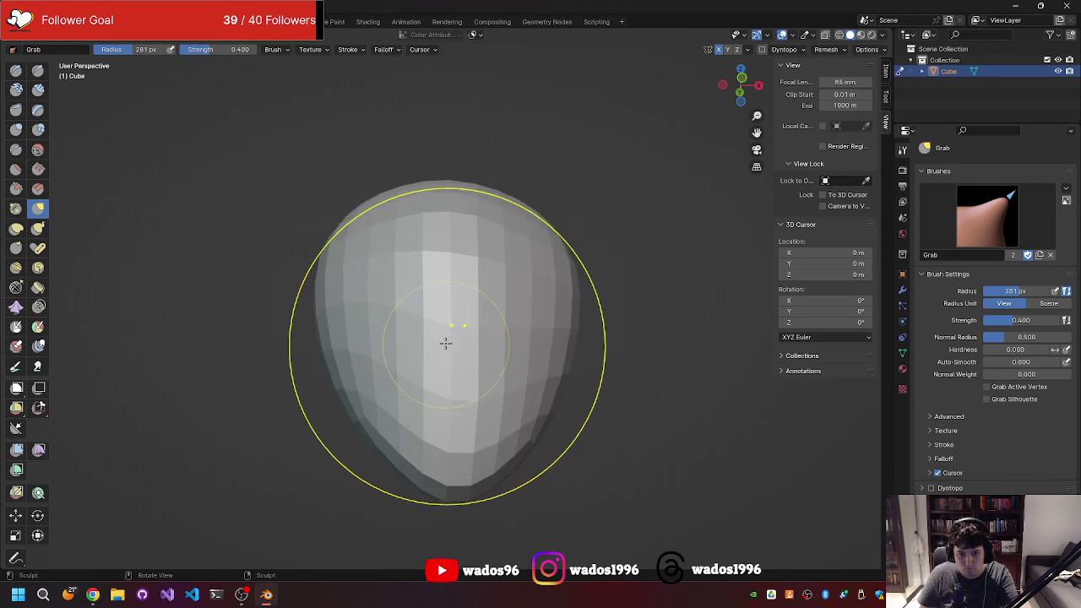
middle_drag(436, 346, 455, 336)
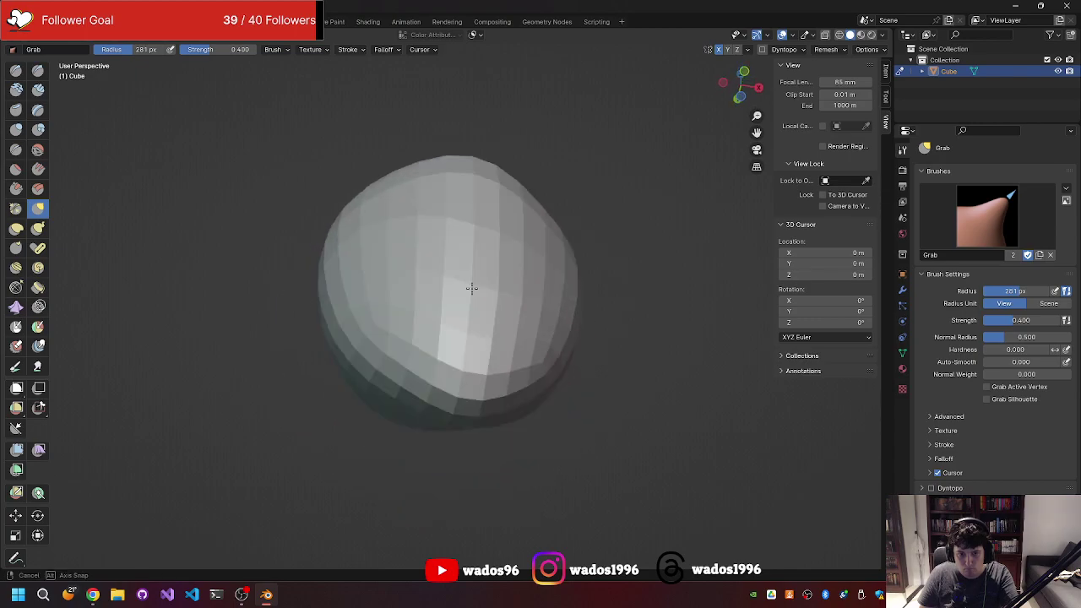
key(r)
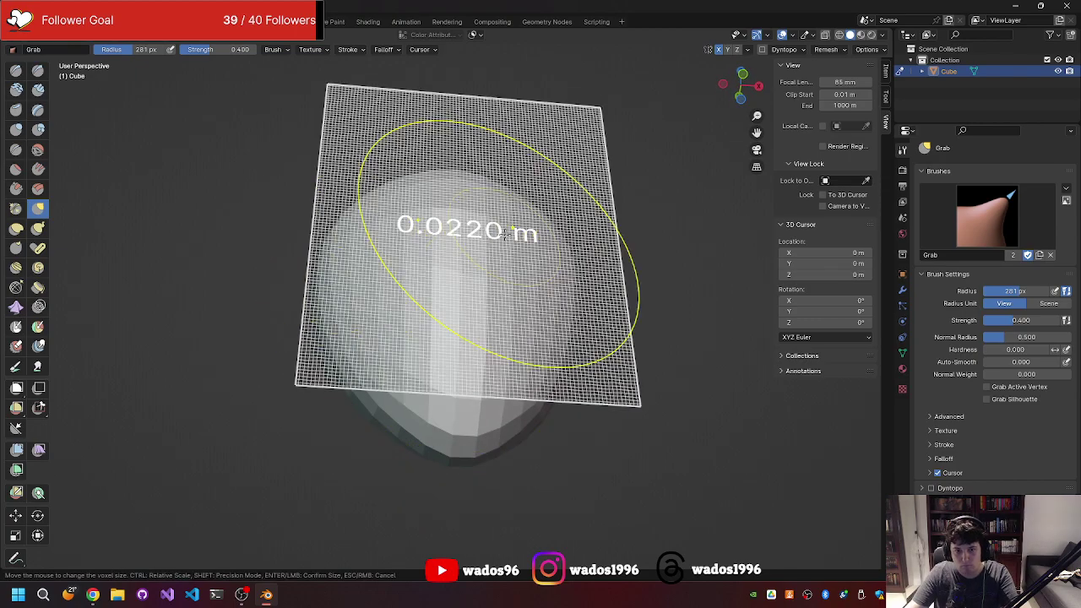
click(478, 278)
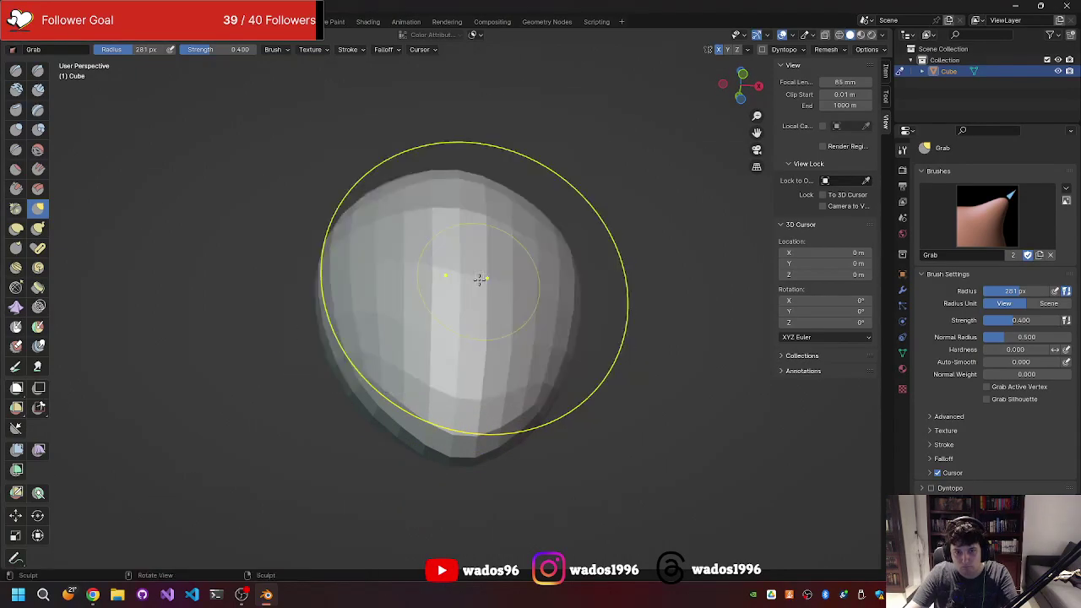
mouse_move(558, 391)
middle_down()
mouse_move(408, 452)
mouse_move(684, 456)
mouse_move(688, 422)
middle_up()
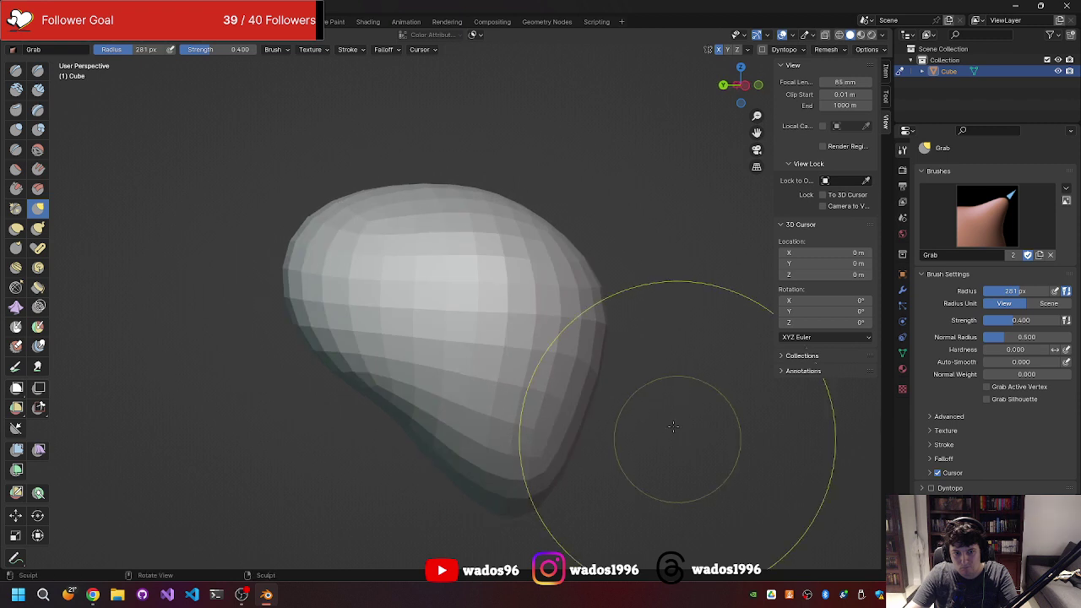
- Face the head front-on, set the voxel size and voxel-remesh the head
key(f)
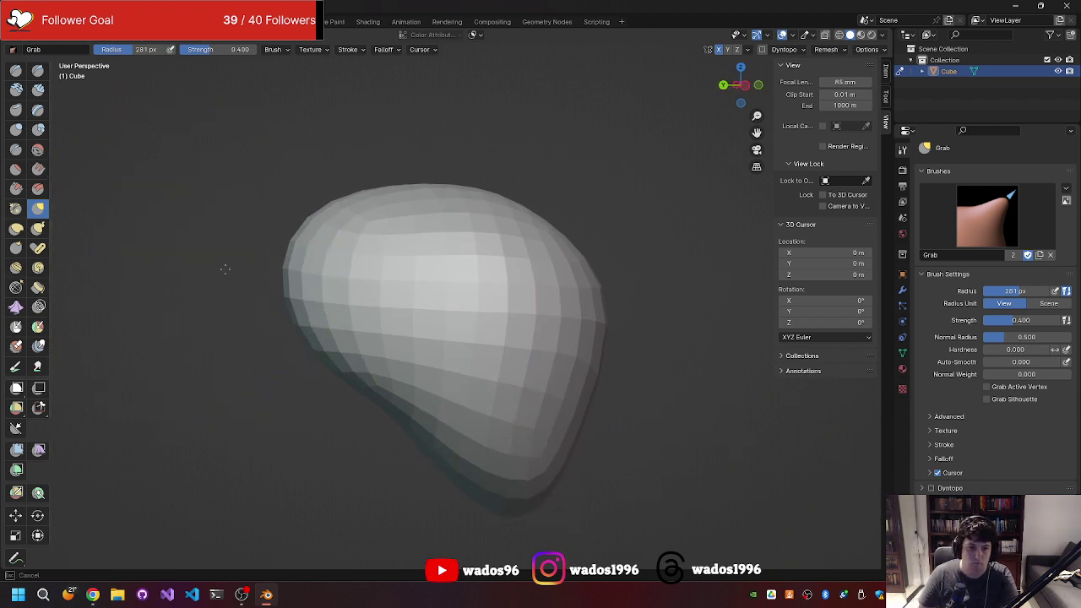
key(Escape)
mouse_move(275, 270)
middle_down()
mouse_move(346, 253)
mouse_move(257, 288)
middle_up()
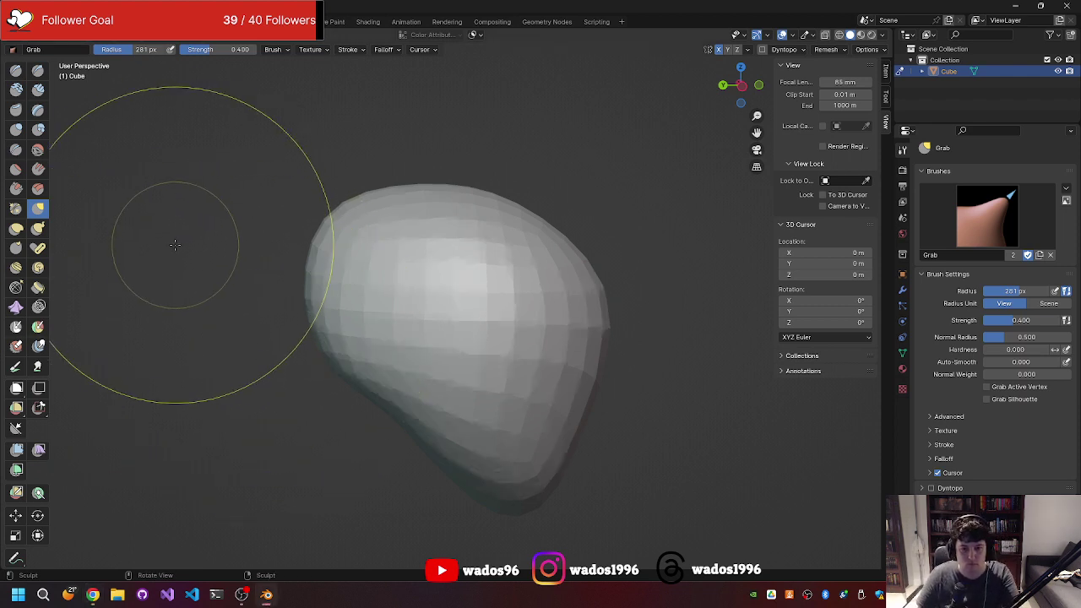
mouse_move(177, 248)
middle_down()
mouse_move(374, 234)
mouse_move(285, 212)
mouse_move(242, 223)
middle_up()
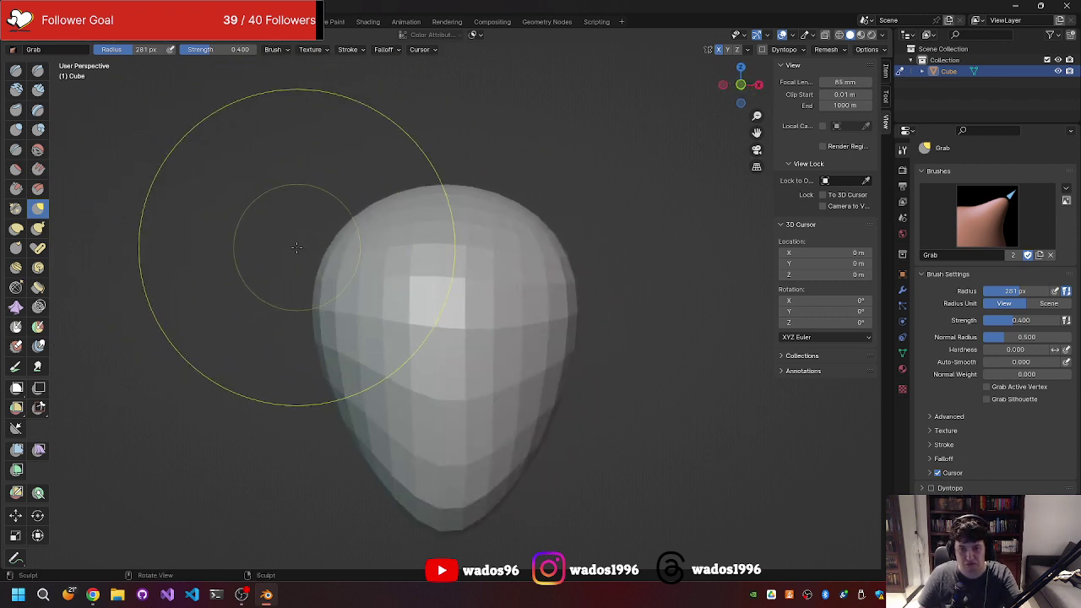
key(r)
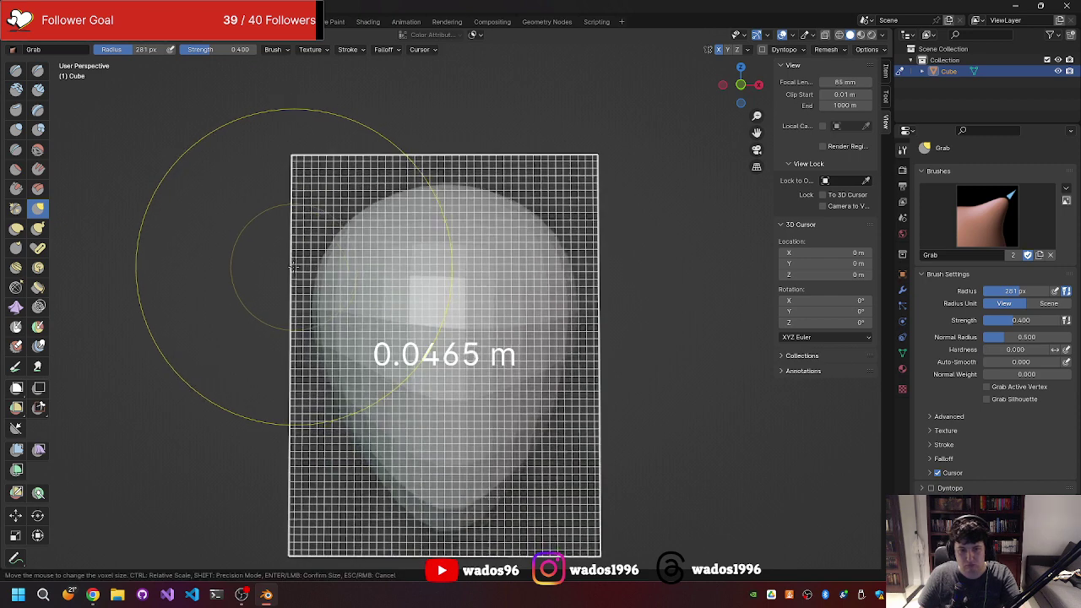
click(293, 248)
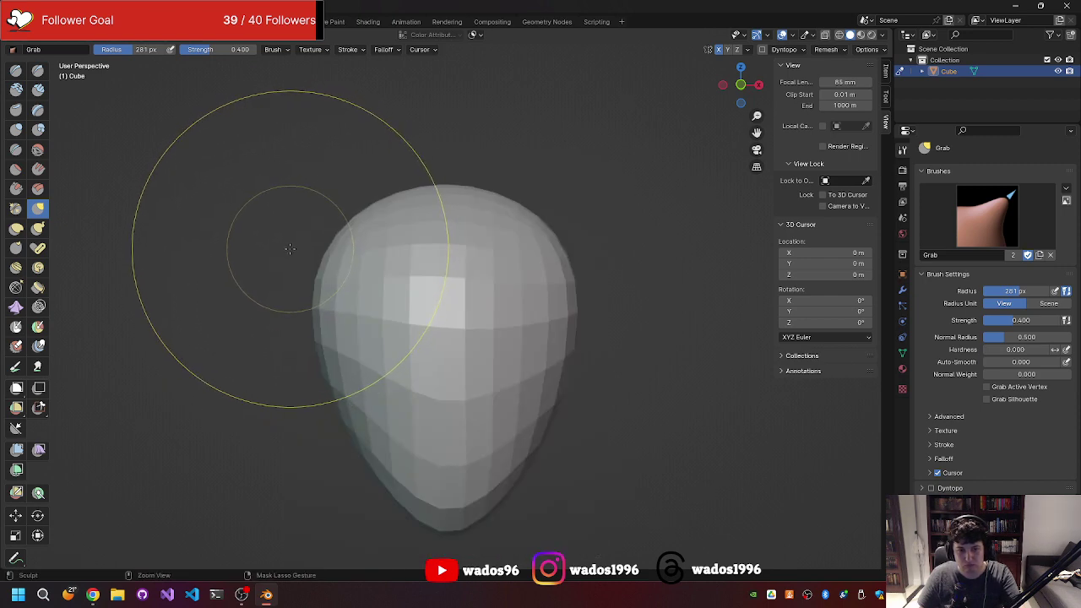
key(ctrl+r)
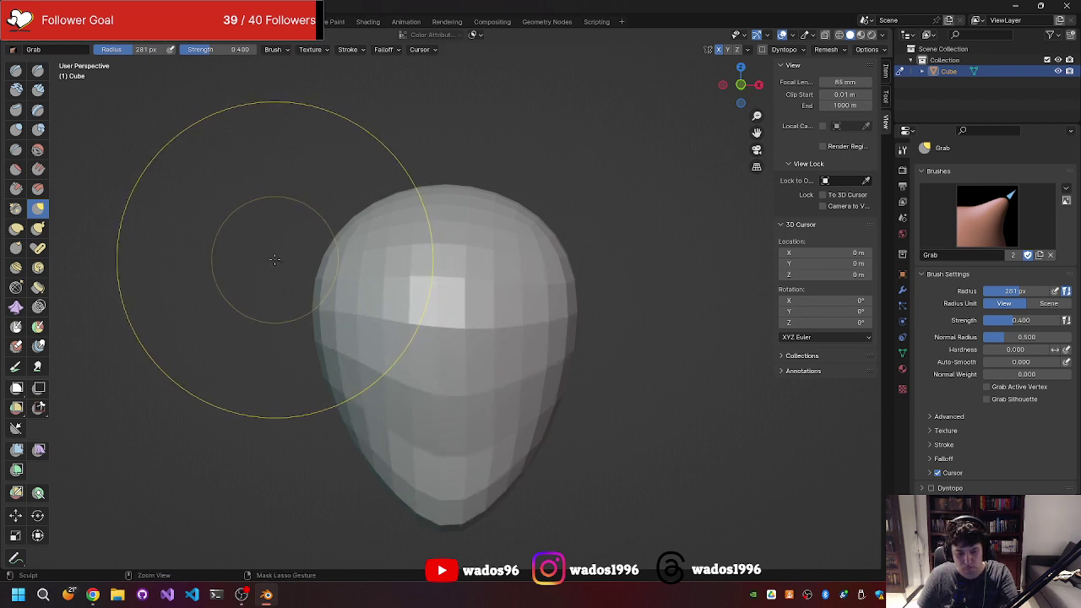
- Pull the head's right side inward with the Grab brush
mouse_move(229, 145)
middle_down()
mouse_move(278, 215)
mouse_move(355, 203)
mouse_move(400, 222)
middle_up()
mouse_move(543, 277)
mouse_down()
mouse_move(633, 282)
mouse_move(573, 297)
mouse_move(291, 253)
mouse_move(267, 278)
mouse_up()
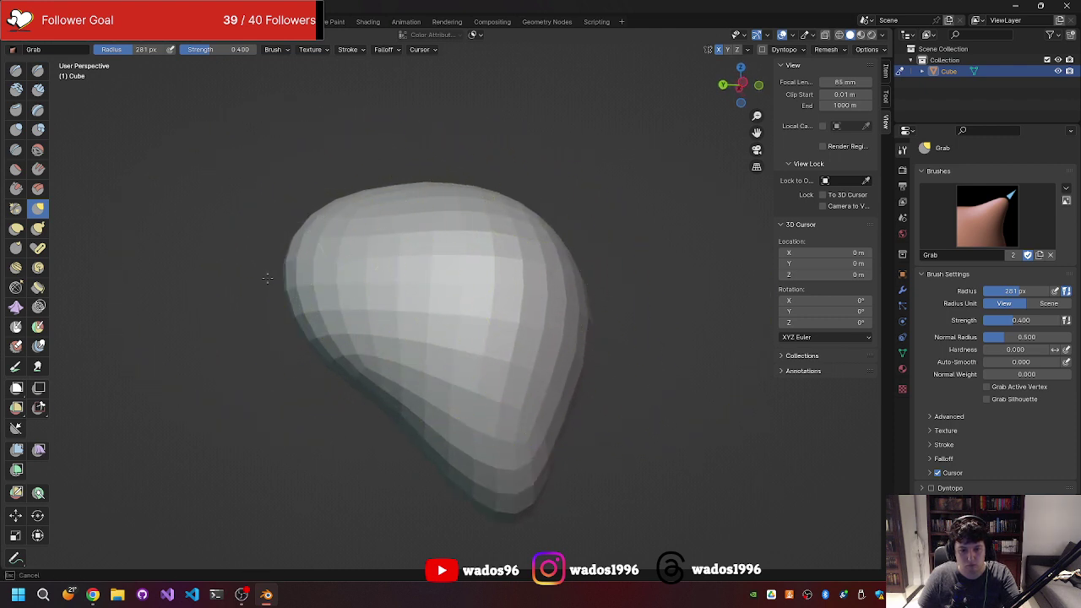
mouse_move(386, 309)
middle_down()
mouse_move(285, 246)
mouse_move(321, 200)
mouse_move(265, 234)
mouse_move(205, 137)
middle_up()
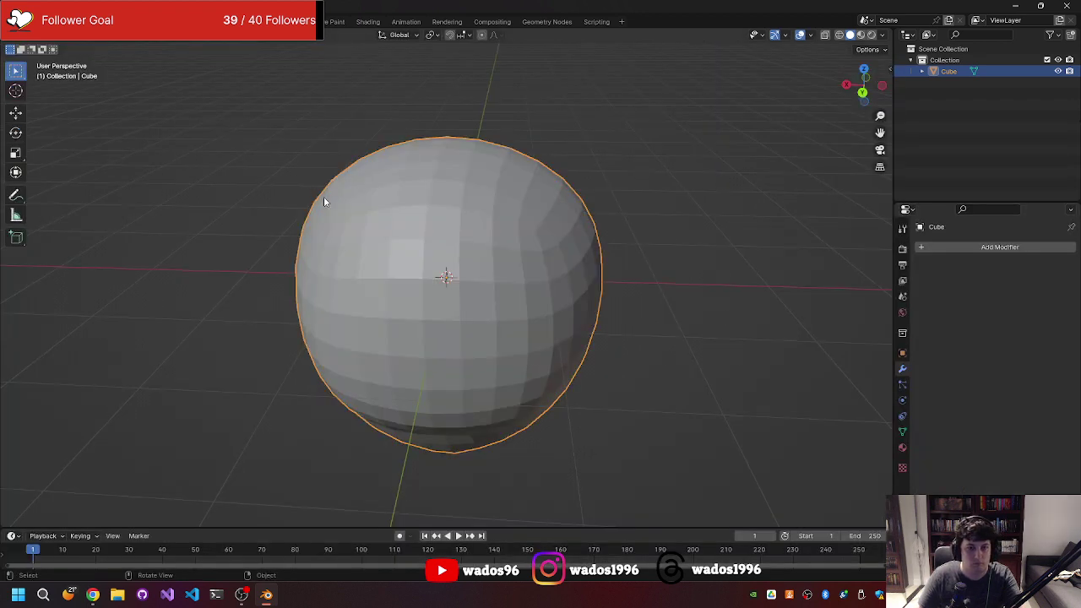
- Delete the head, start a new scene, and add an Ico Sphere with more subdivisions
key(Delete)
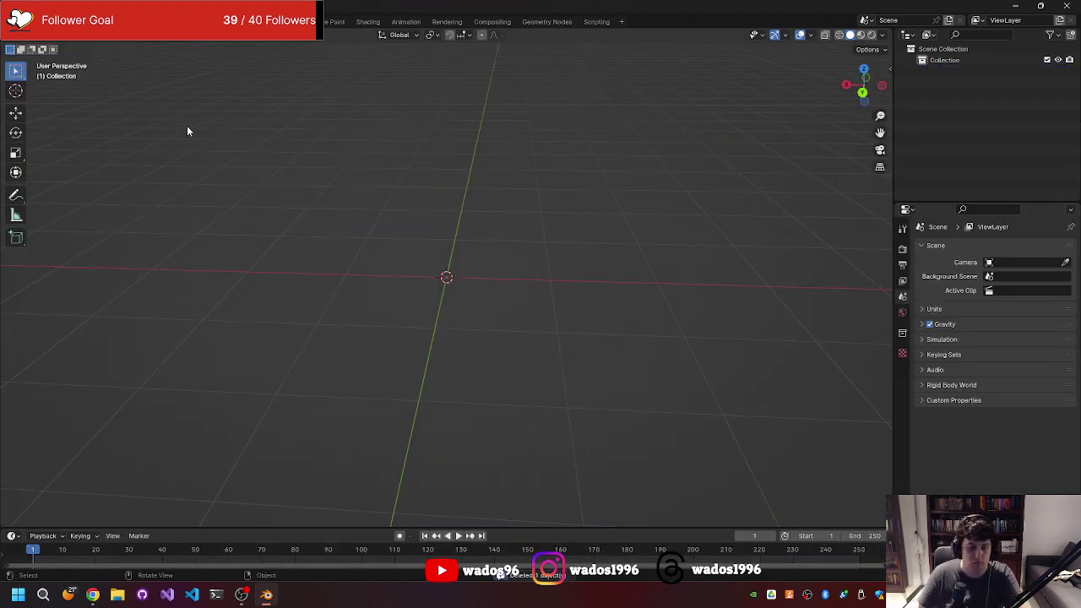
key(ctrl+n)
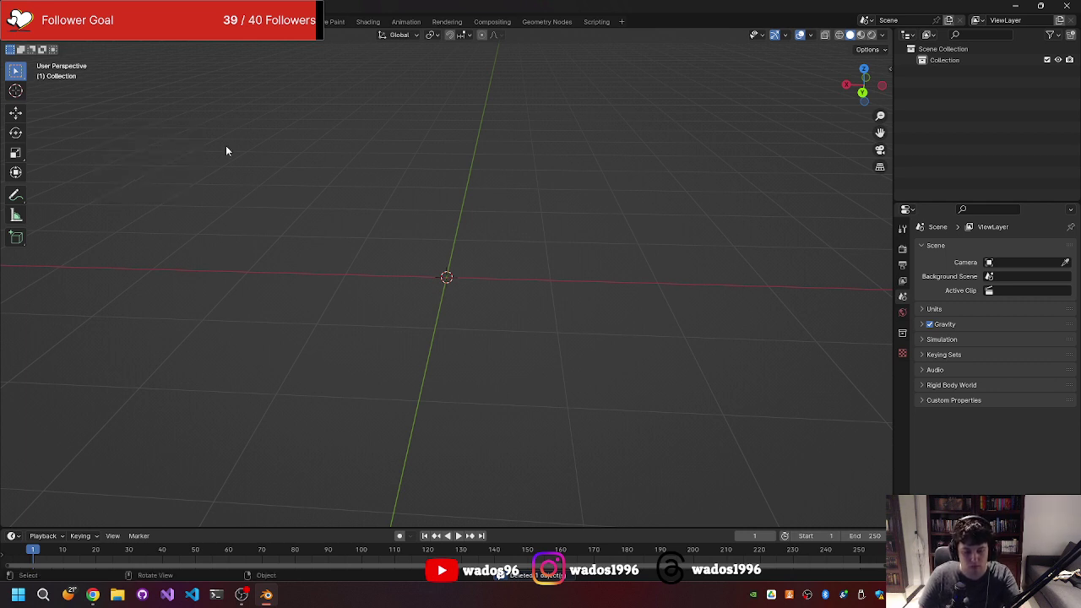
key(shift+a)
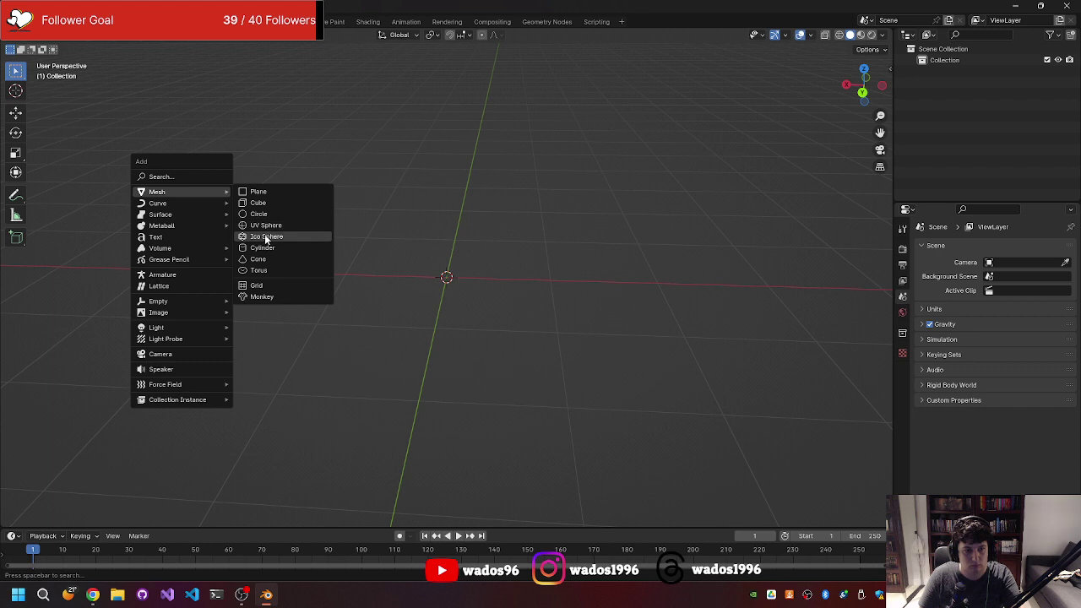
click(266, 237)
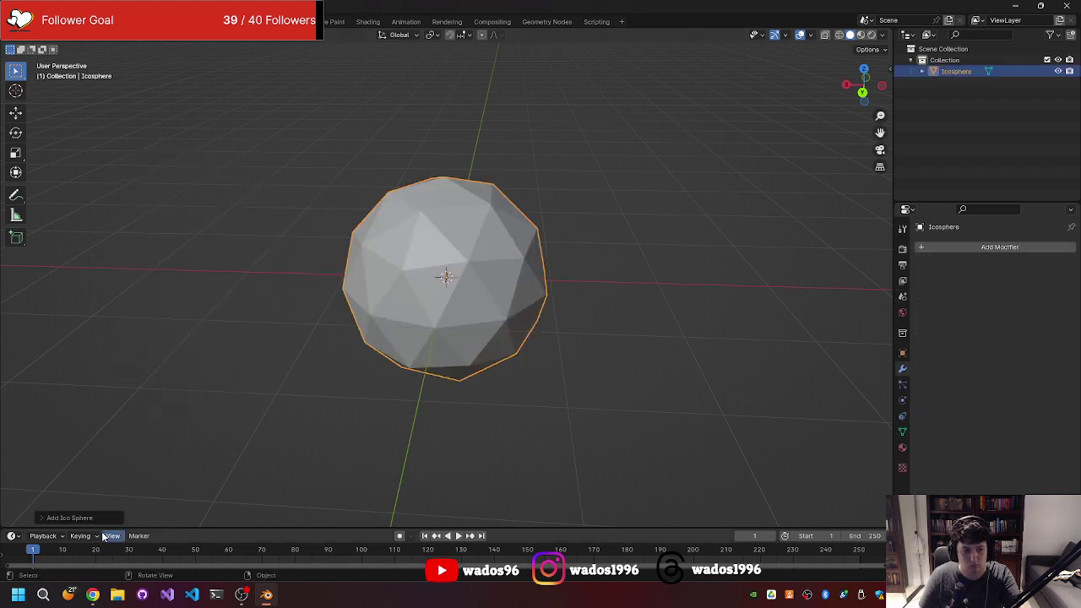
click(103, 518)
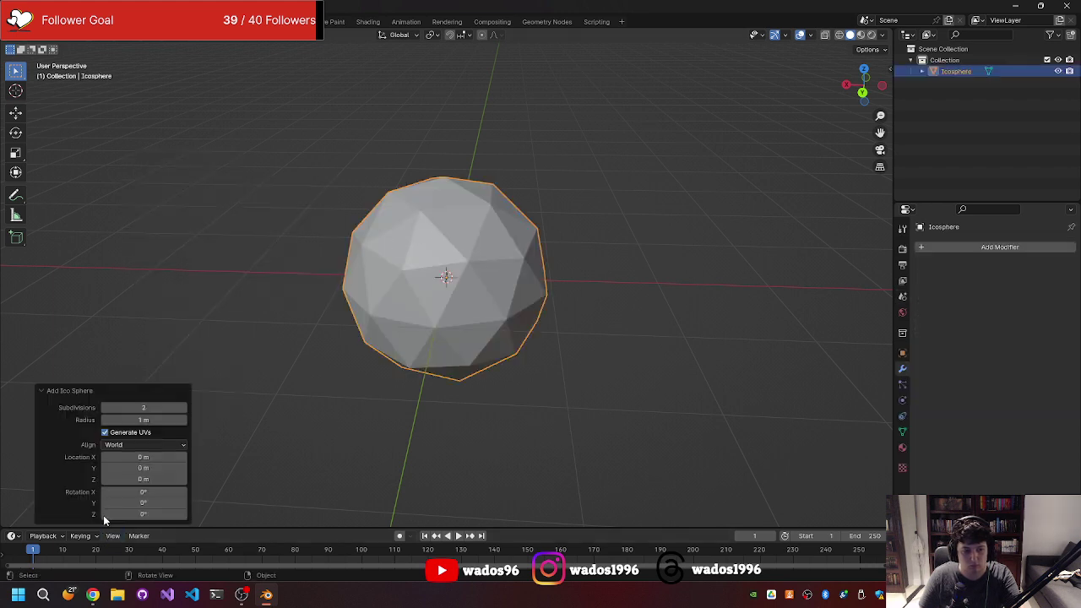
click(180, 408)
click(181, 408)
click(183, 408)
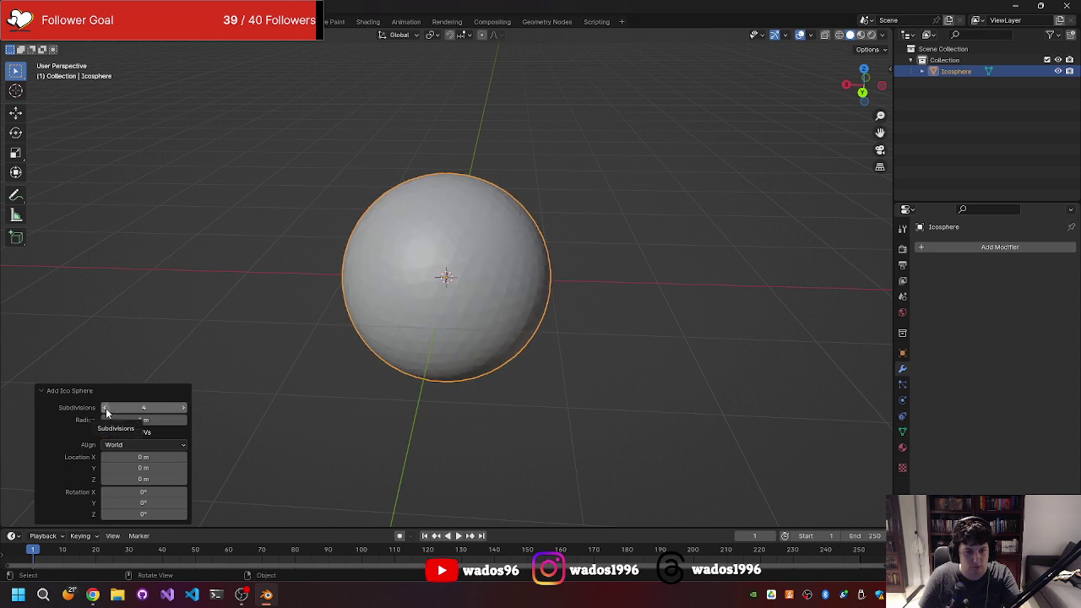
- Orbit around the Ico Sphere and switch to the Sculpting workspace
click(235, 332)
mouse_move(238, 330)
middle_down()
mouse_move(260, 306)
mouse_move(220, 340)
mouse_move(275, 311)
mouse_move(164, 361)
mouse_move(272, 242)
middle_up()
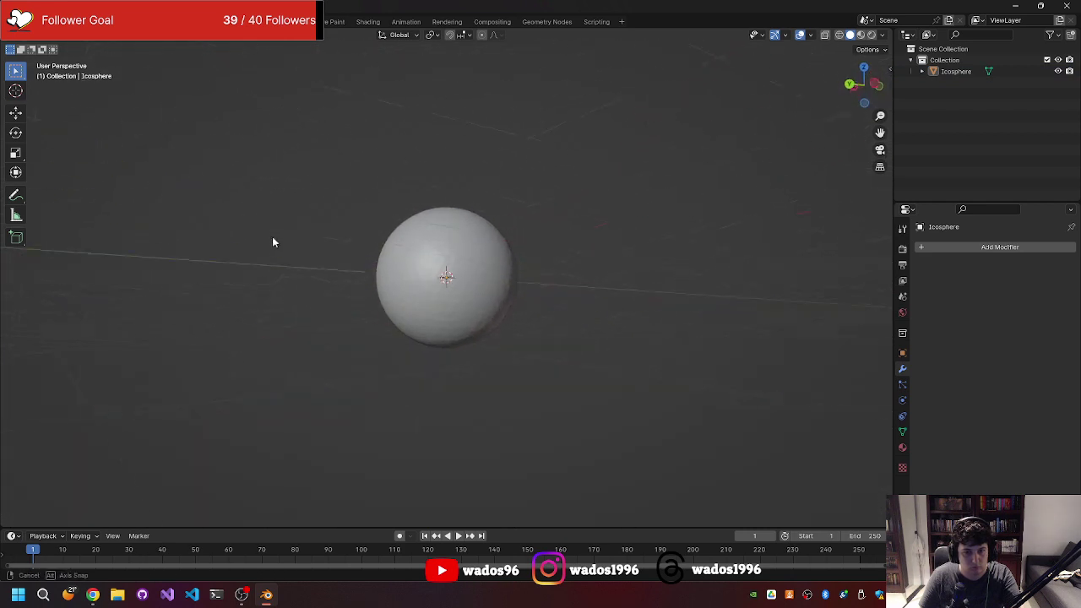
mouse_move(343, 256)
middle_down()
mouse_move(358, 259)
mouse_move(349, 251)
mouse_move(346, 267)
mouse_move(333, 263)
mouse_move(321, 287)
mouse_move(334, 268)
middle_up()
mouse_move(245, 257)
middle_down()
mouse_move(275, 253)
mouse_move(263, 242)
middle_up()
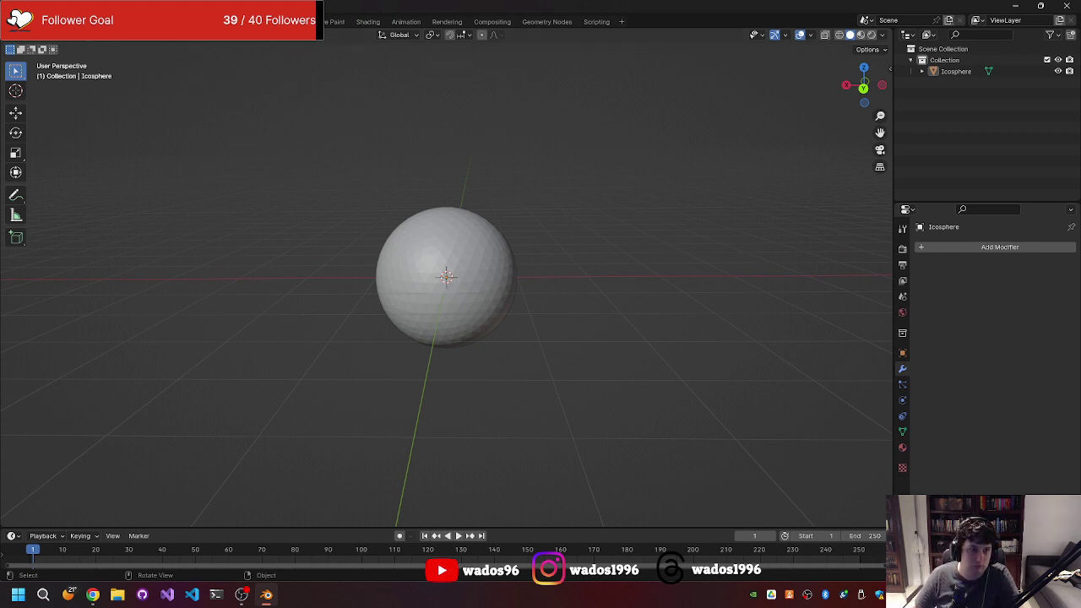
click(232, 22)
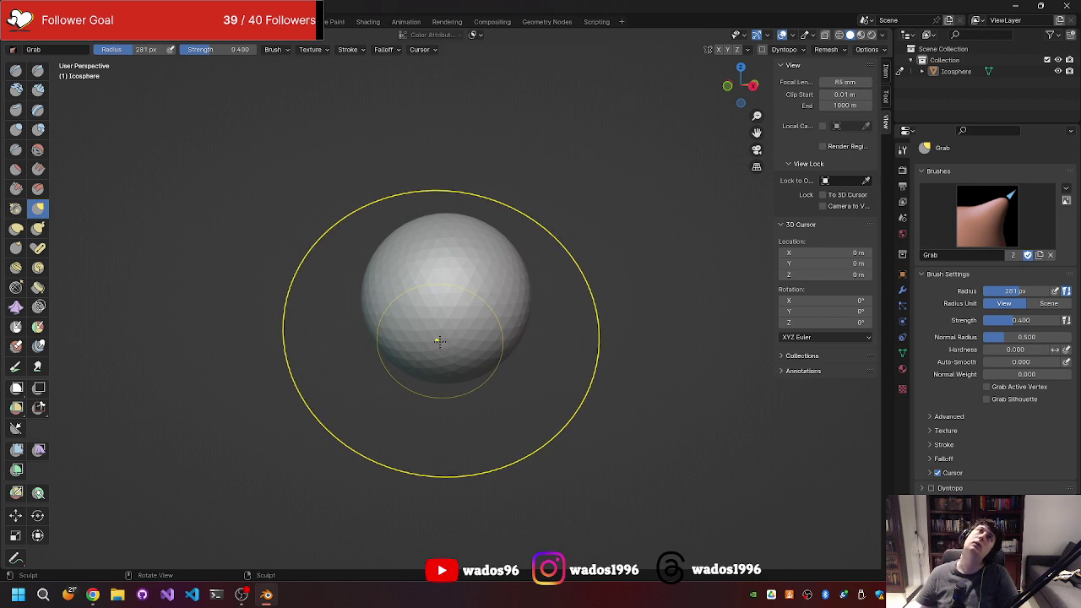
- In front view, grab the sphere's lower half and tip down into an egg
middle_drag(438, 341, 463, 340)
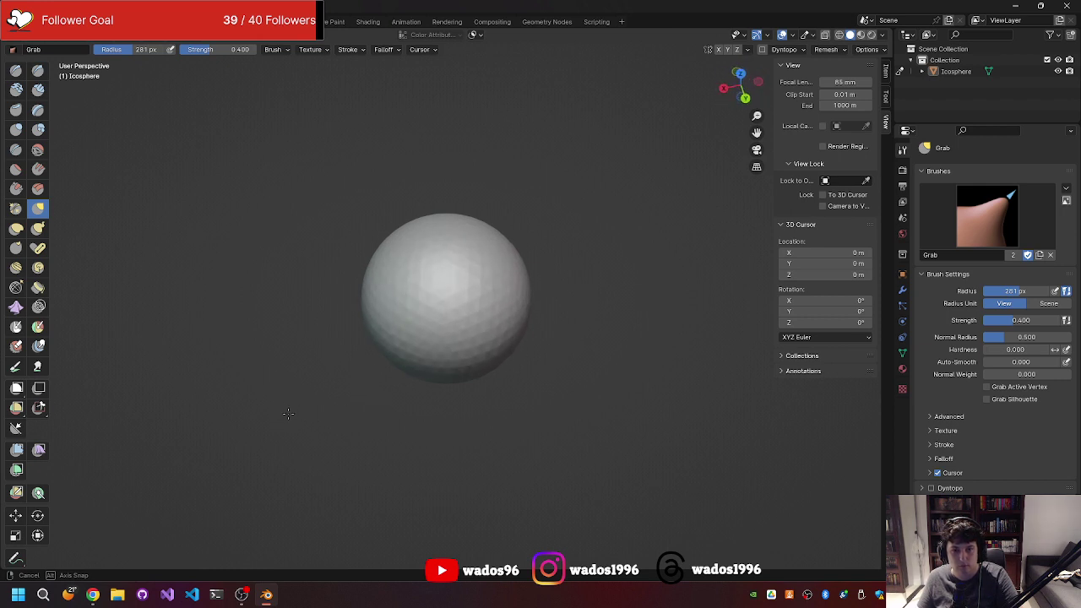
alt+middle_drag(304, 345, 507, 182)
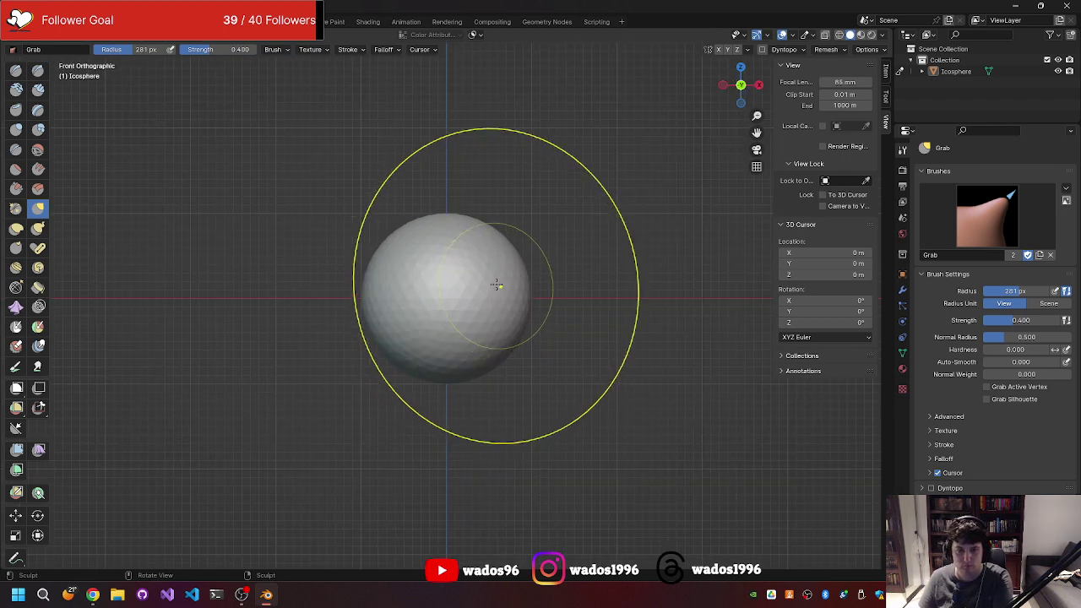
drag(464, 368, 457, 381)
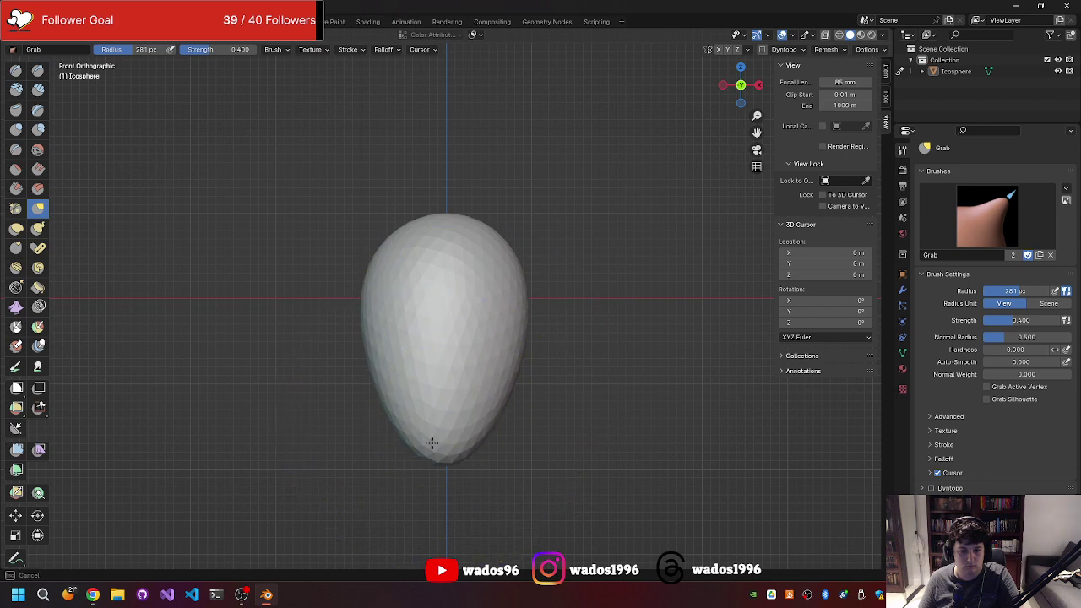
middle_drag(457, 382, 472, 348)
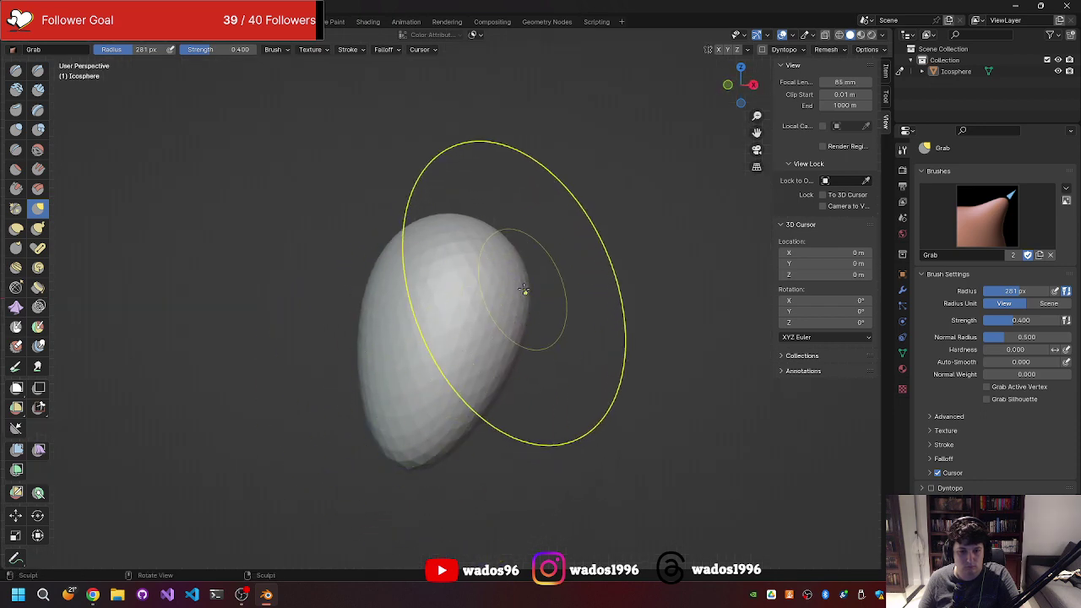
mouse_move(521, 291)
mouse_down()
mouse_move(548, 263)
mouse_move(507, 248)
mouse_up()
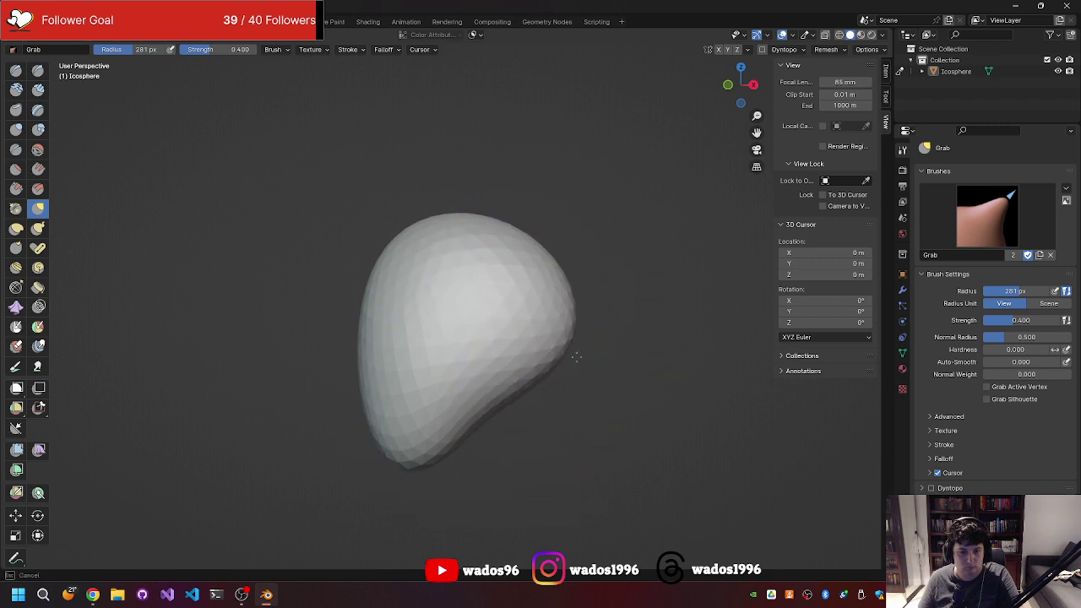
mouse_move(579, 326)
middle_down()
mouse_move(465, 344)
mouse_move(476, 346)
mouse_move(414, 320)
mouse_move(594, 386)
middle_up()
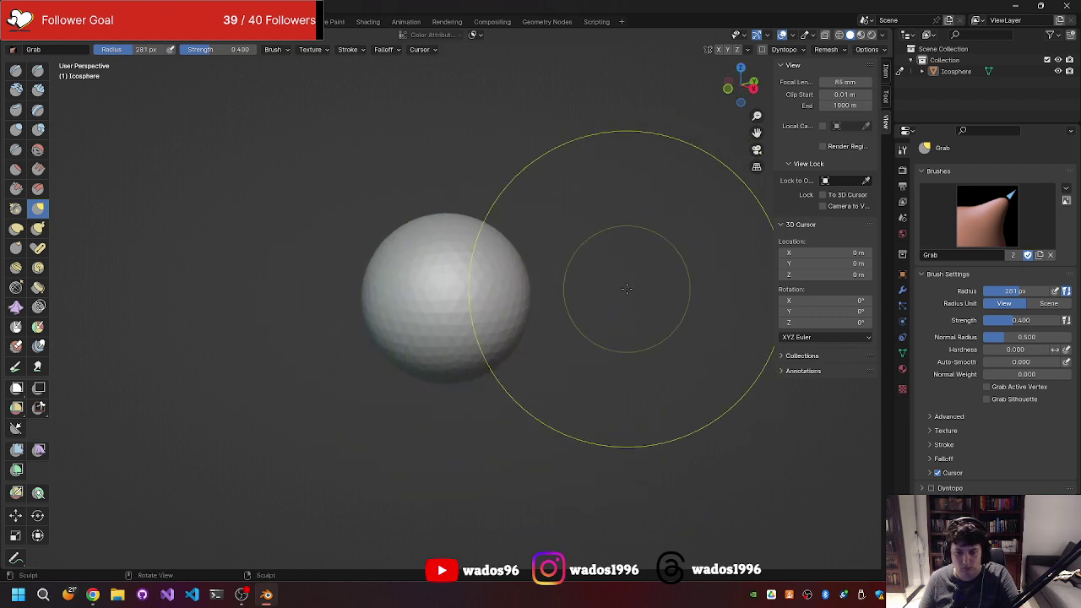
key(KP_1)
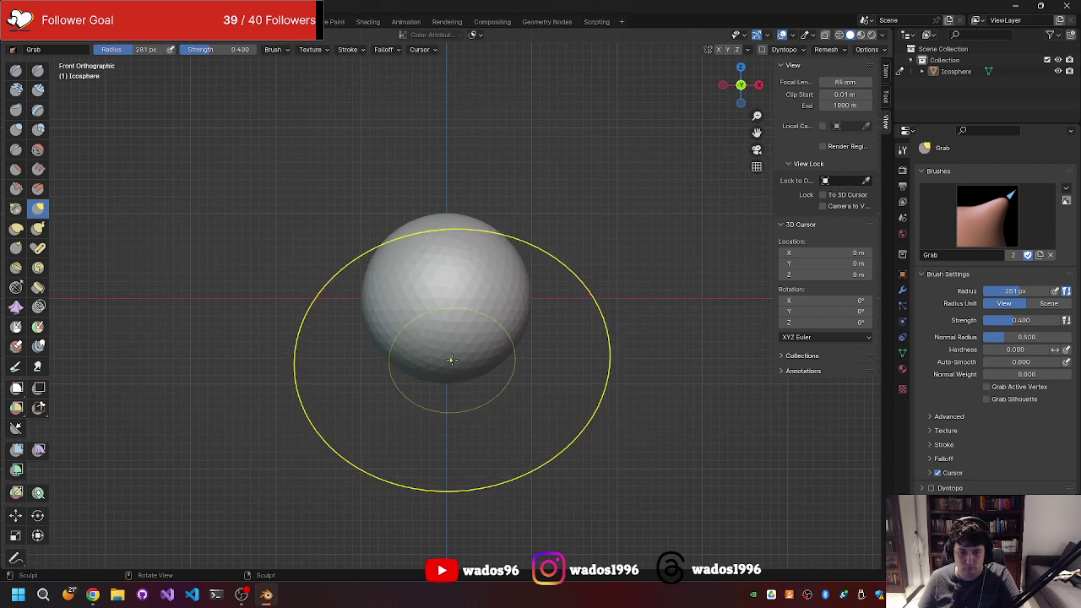
drag(459, 378, 436, 595)
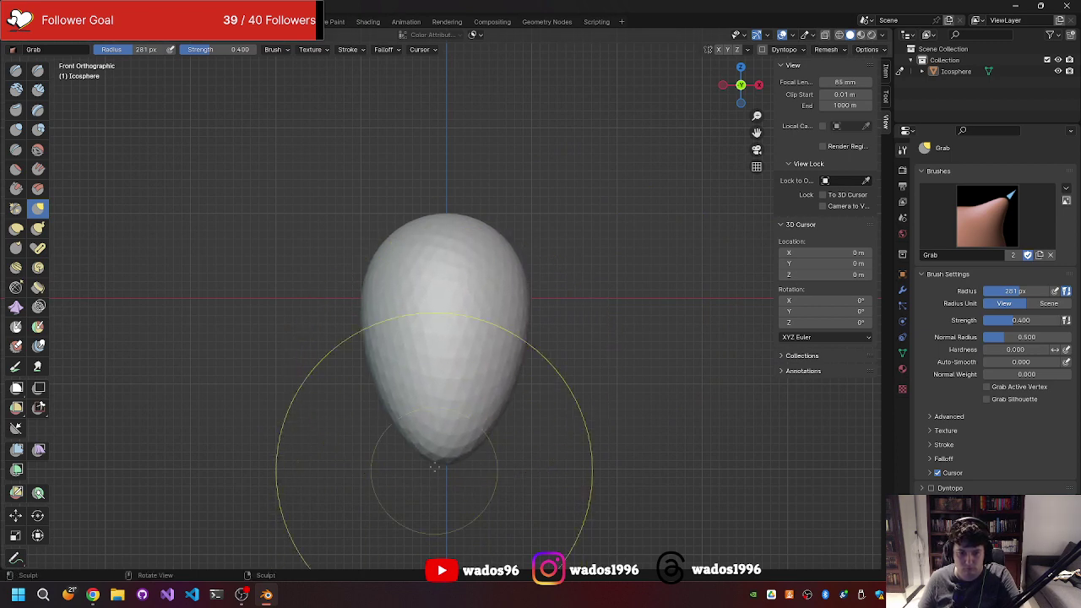
drag(447, 434, 445, 448)
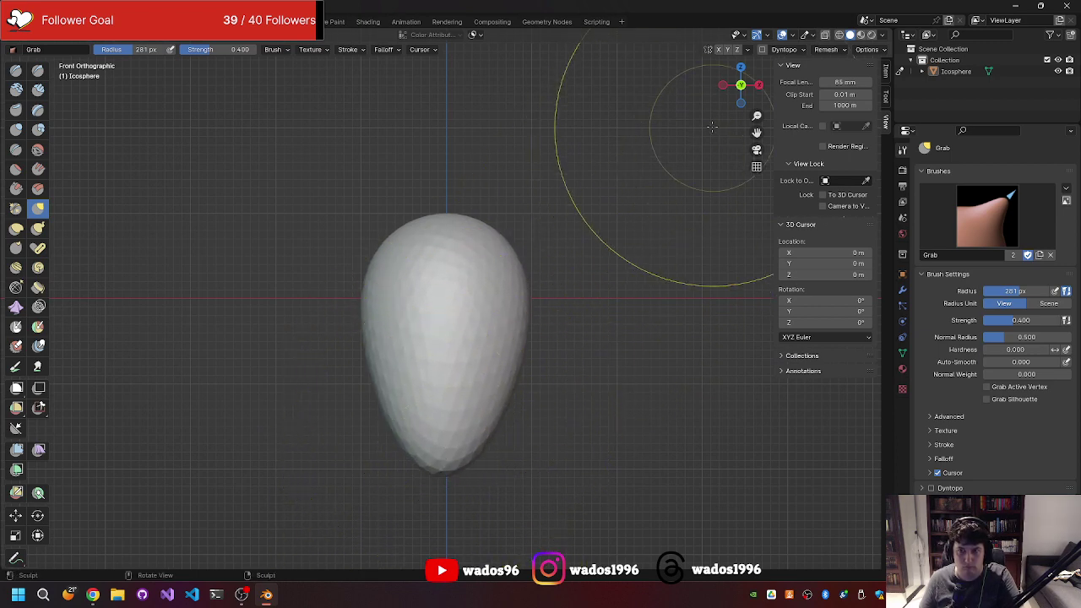
- Inspect the egg from side and back views, then return to the front view
click(723, 85)
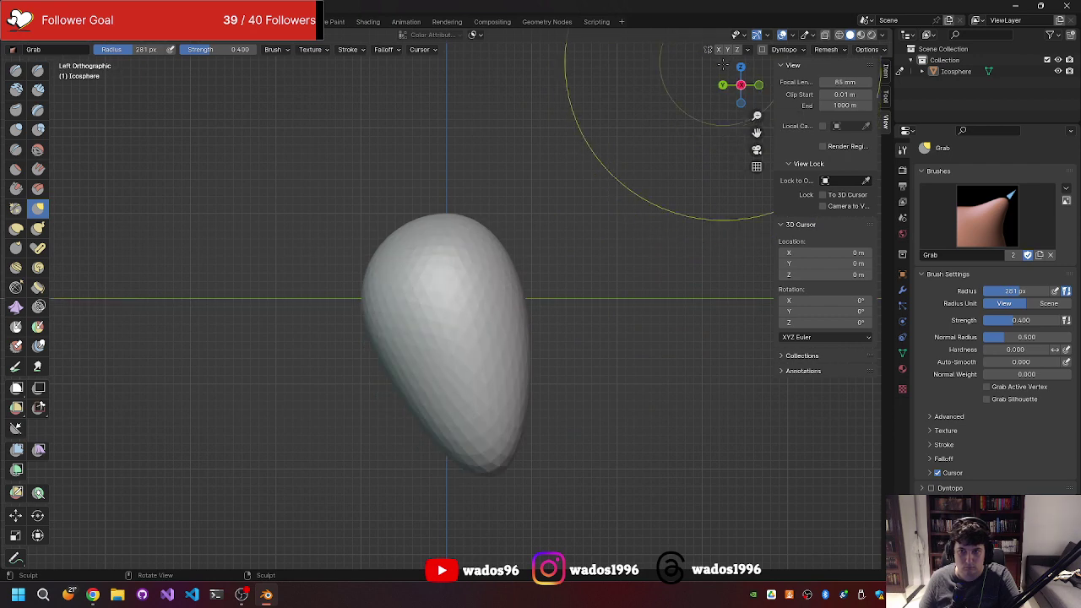
click(723, 84)
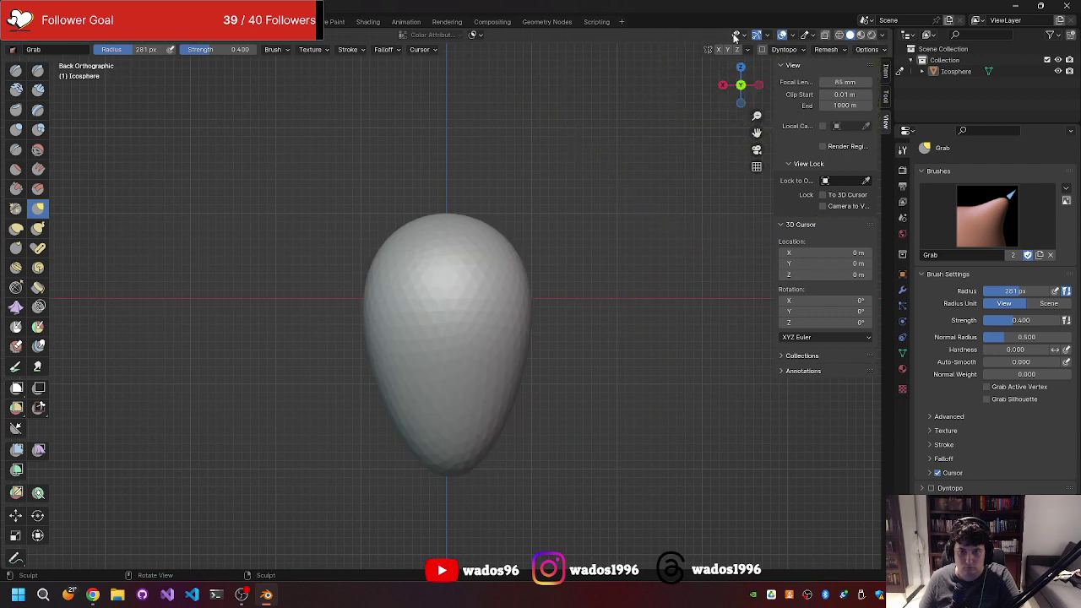
middle_drag(681, 86, 651, 115)
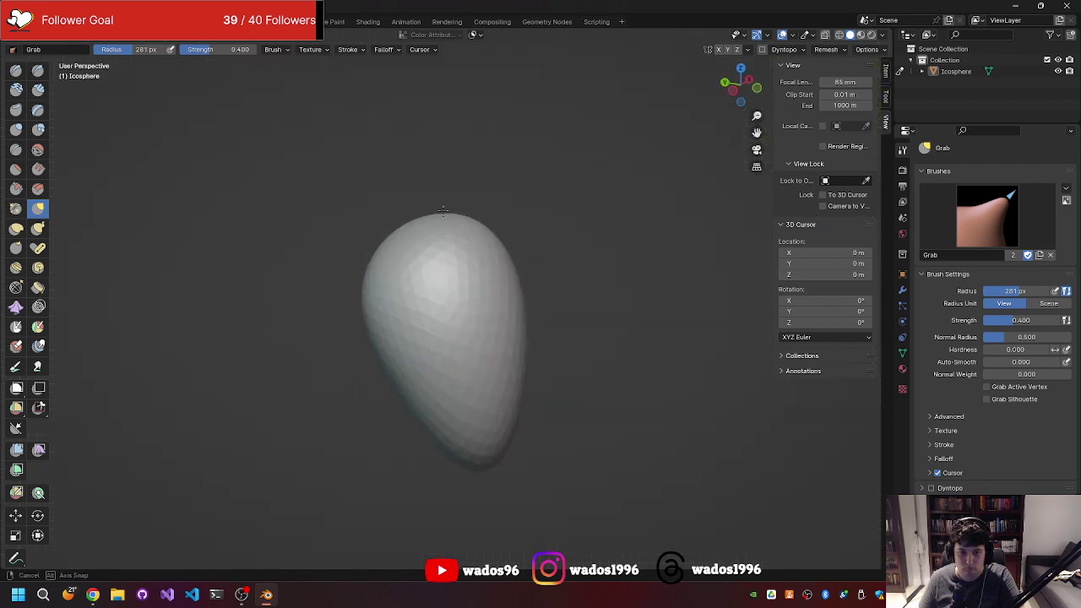
click(758, 87)
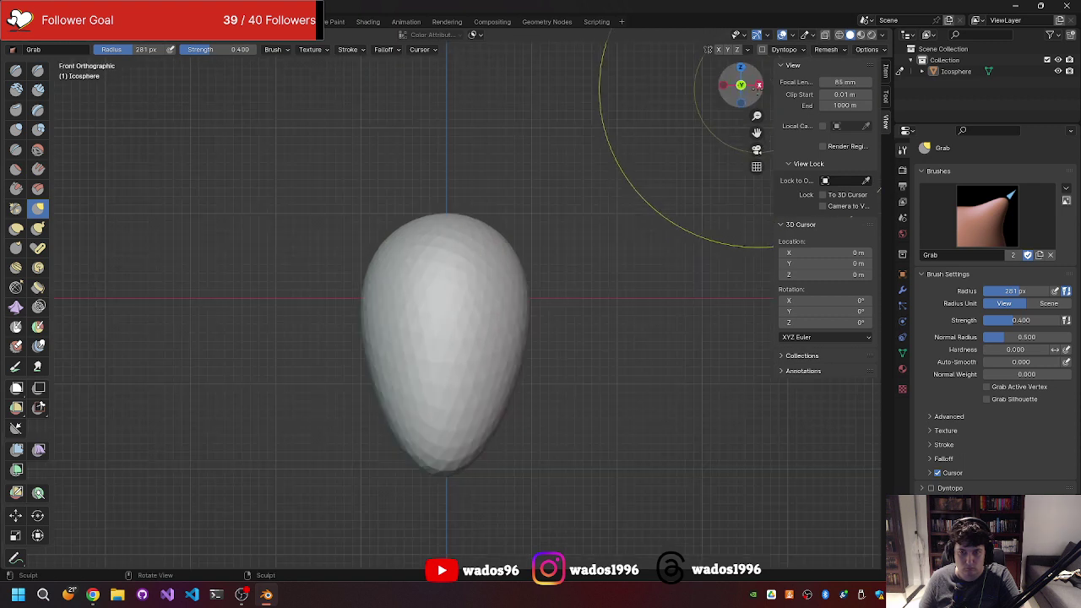
drag(740, 84, 718, 93)
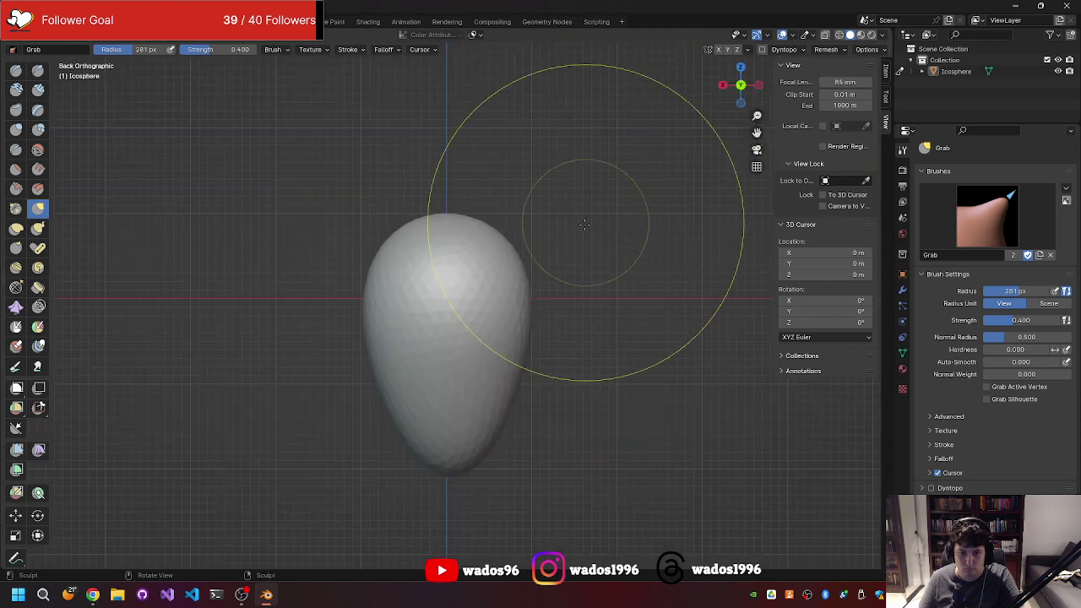
mouse_move(543, 229)
middle_down()
mouse_move(590, 218)
mouse_move(459, 193)
middle_up()
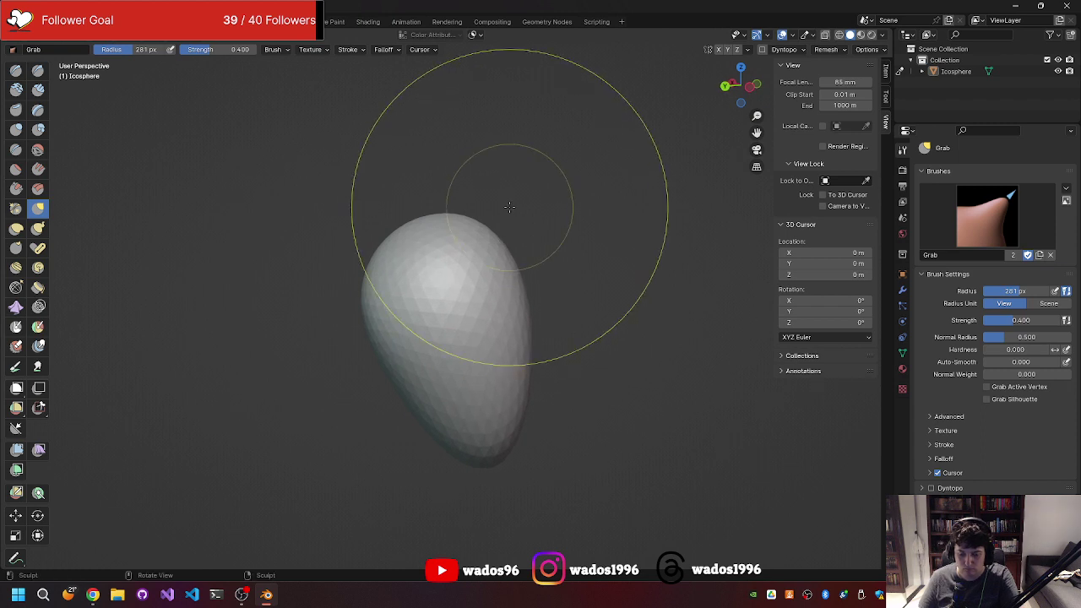
key(KP_1)
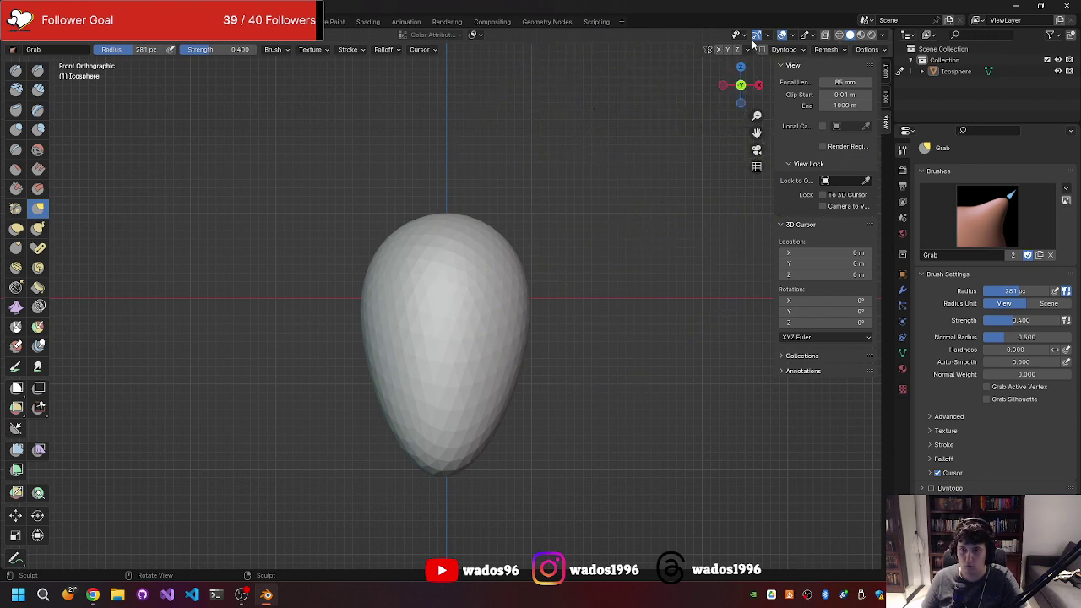
- Turn on X-axis symmetry and widen both sides of the egg evenly
click(718, 49)
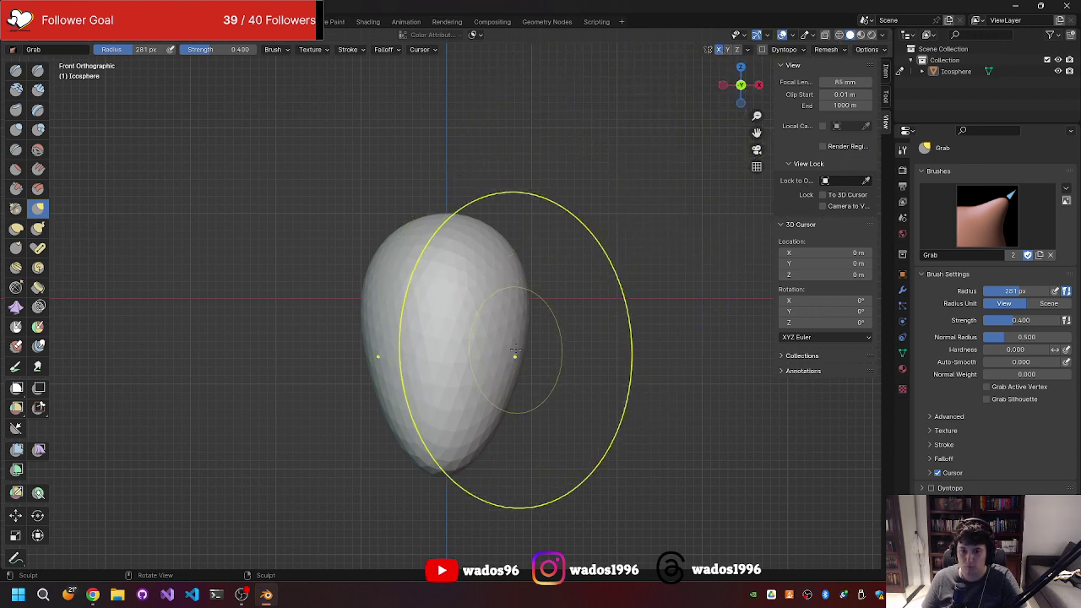
mouse_move(515, 352)
mouse_down()
mouse_move(541, 377)
mouse_move(557, 358)
mouse_move(535, 276)
mouse_up()
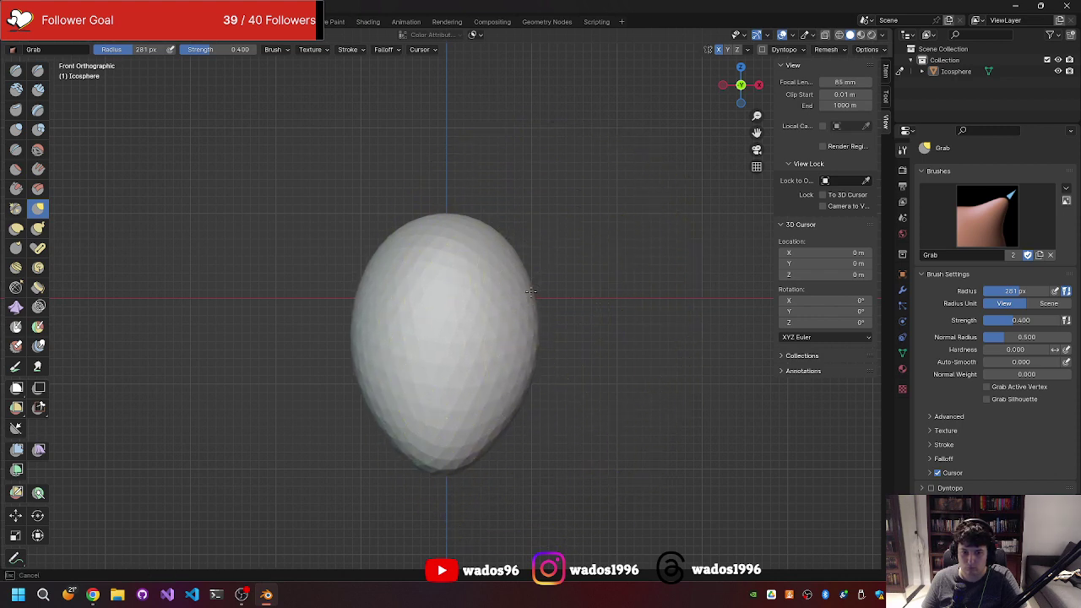
mouse_move(560, 266)
middle_down()
mouse_move(454, 290)
mouse_move(466, 271)
middle_up()
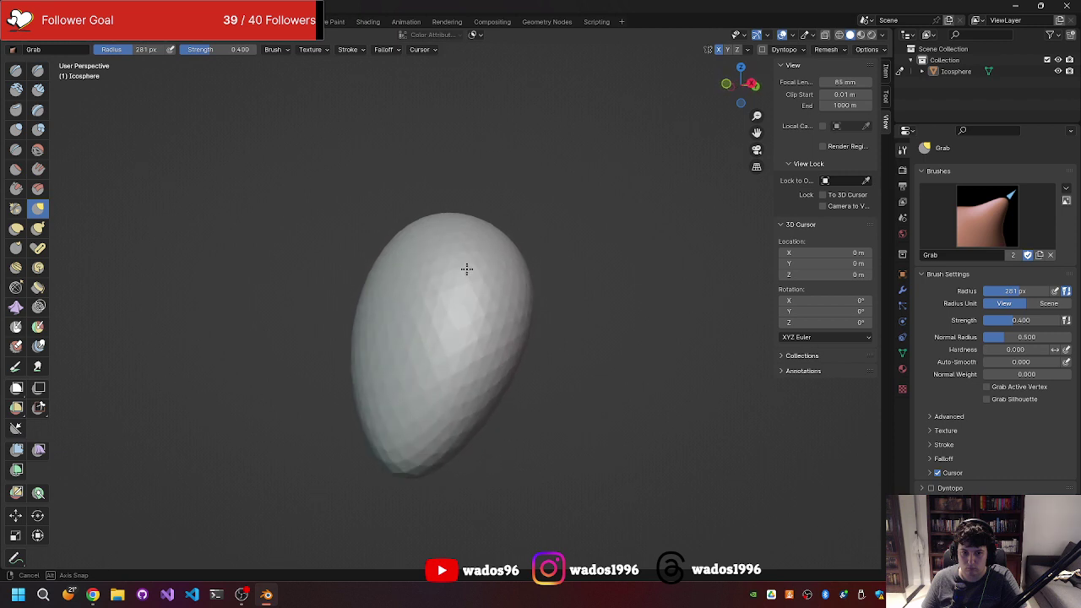
drag(529, 282, 527, 297)
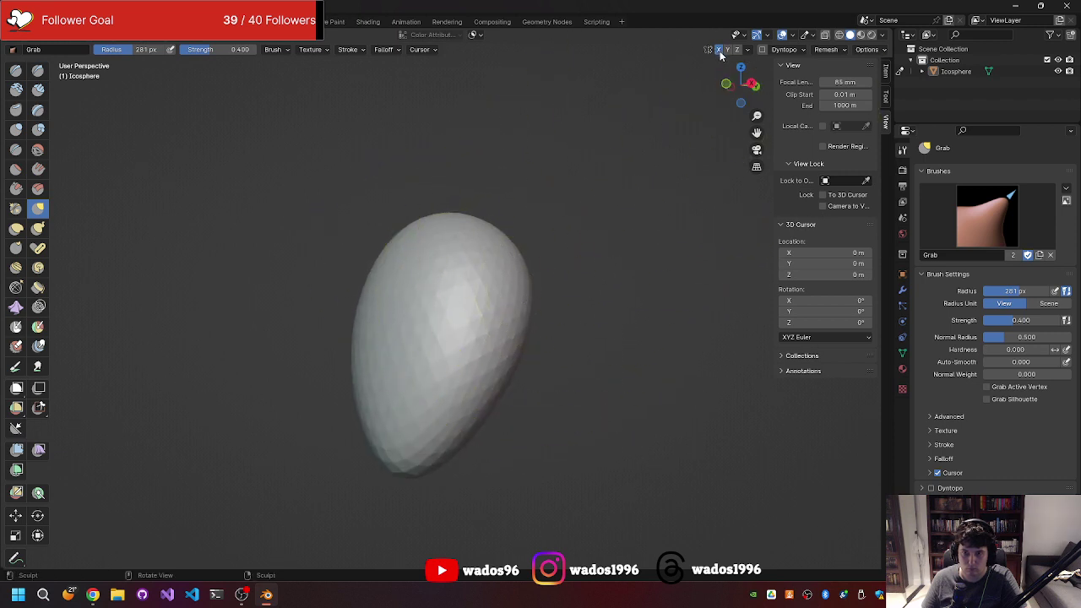
drag(532, 281, 583, 312)
middle_drag(583, 312, 463, 296)
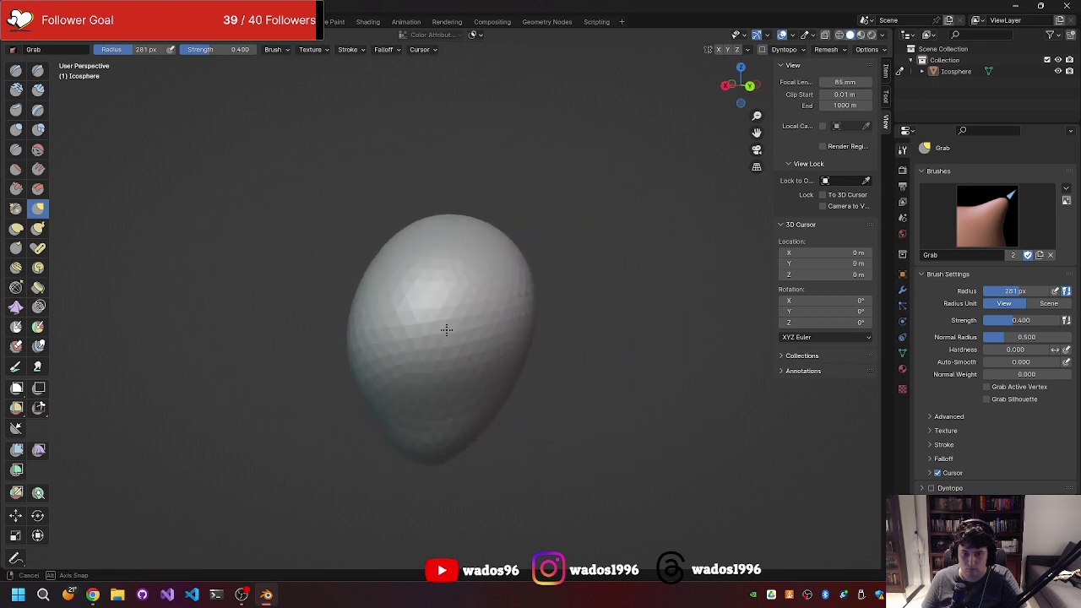
- From the right view, bulge out the egg's upper back and right side
click(728, 83)
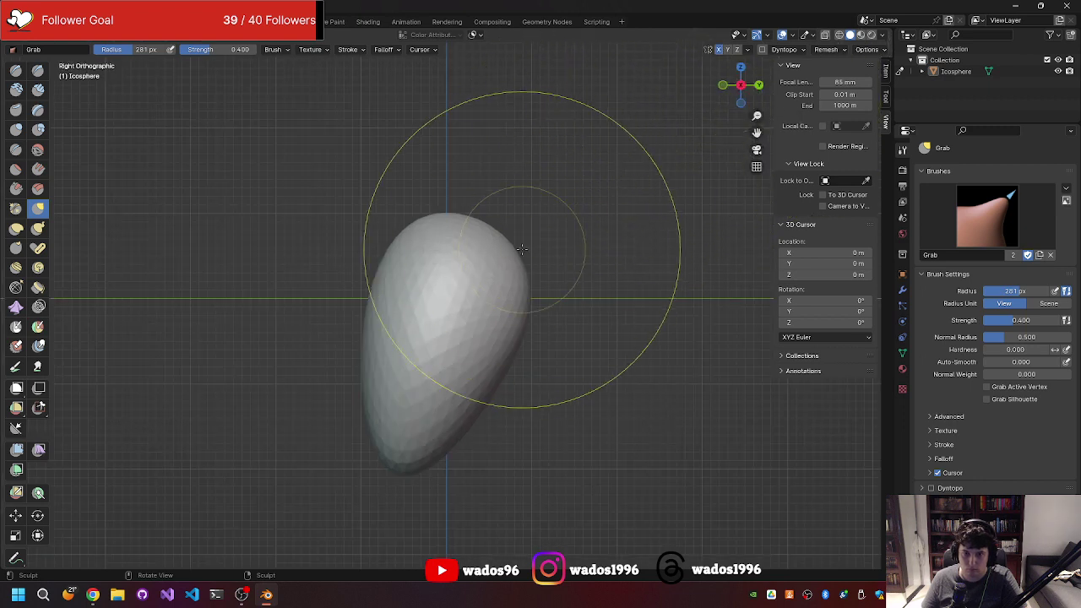
drag(511, 273, 545, 303)
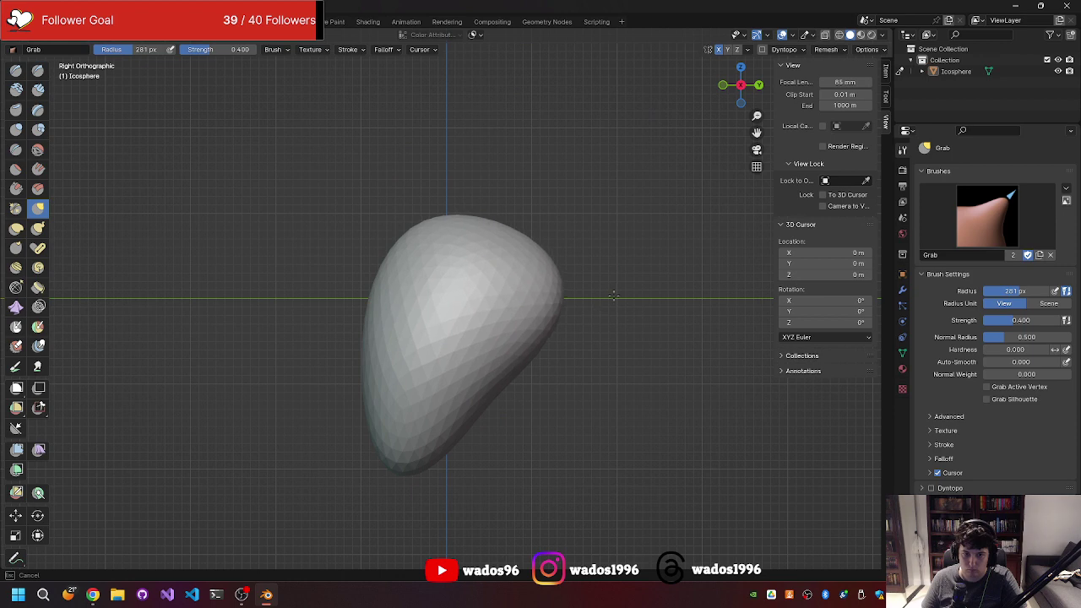
mouse_move(614, 295)
middle_down()
mouse_move(393, 311)
mouse_move(391, 287)
middle_up()
drag(442, 345, 428, 350)
mouse_move(427, 350)
middle_down()
mouse_move(412, 382)
mouse_move(278, 458)
middle_up()
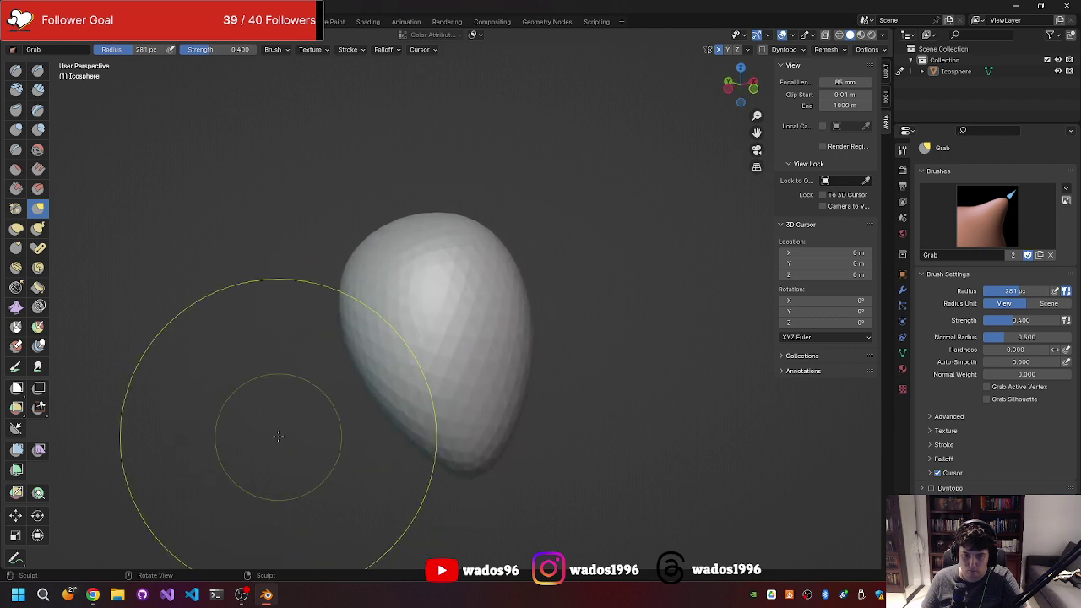
mouse_move(360, 350)
middle_down()
mouse_move(329, 318)
mouse_move(288, 336)
mouse_move(287, 296)
mouse_move(493, 258)
middle_up()
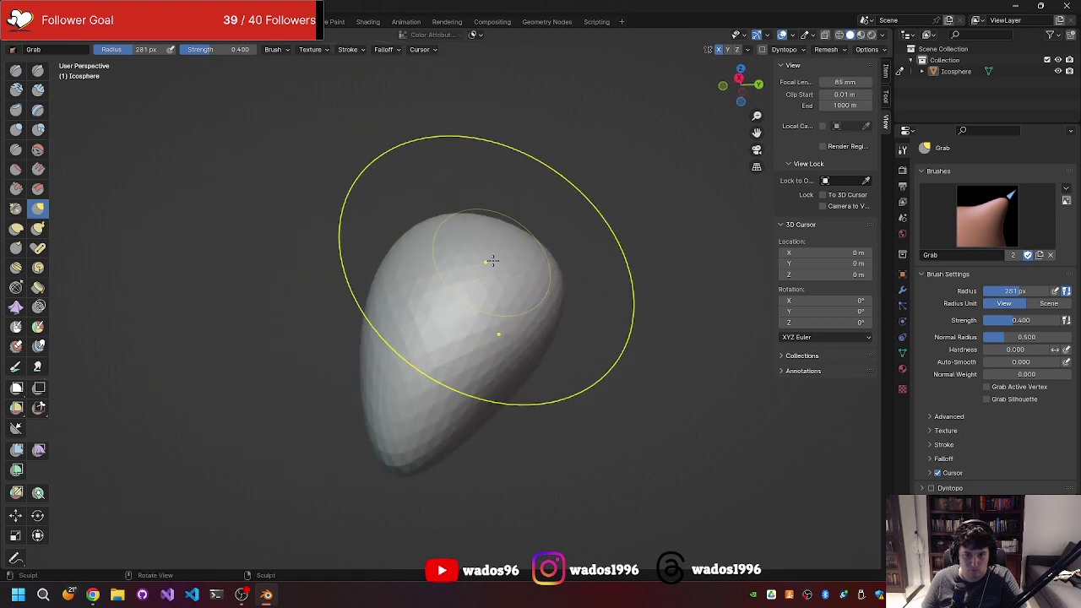
drag(539, 294, 584, 314)
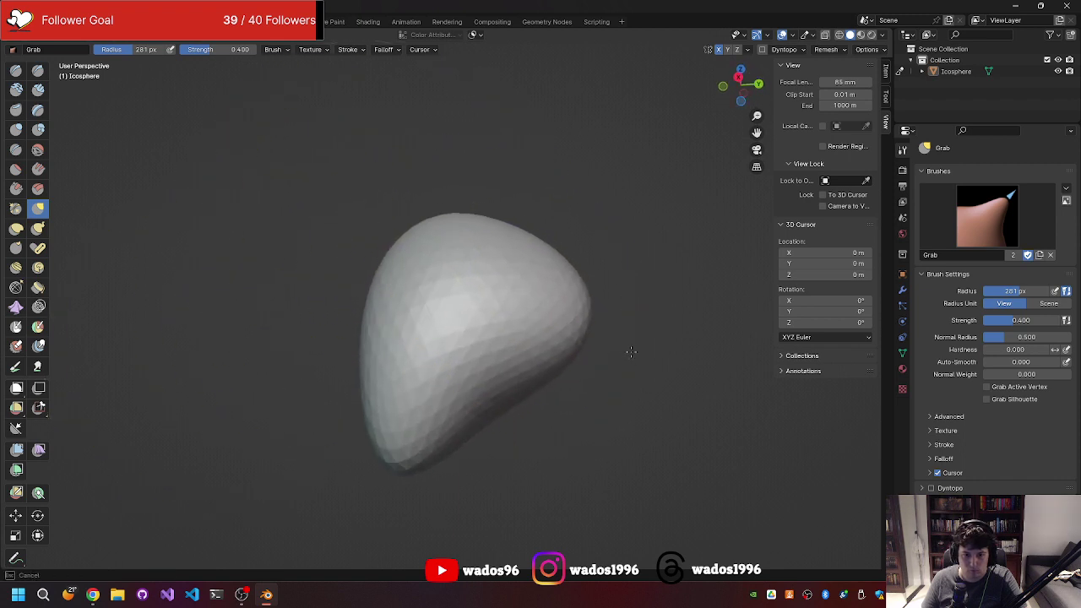
mouse_move(514, 388)
middle_down()
mouse_move(341, 401)
mouse_move(372, 411)
mouse_move(393, 363)
mouse_move(381, 388)
mouse_move(245, 431)
middle_up()
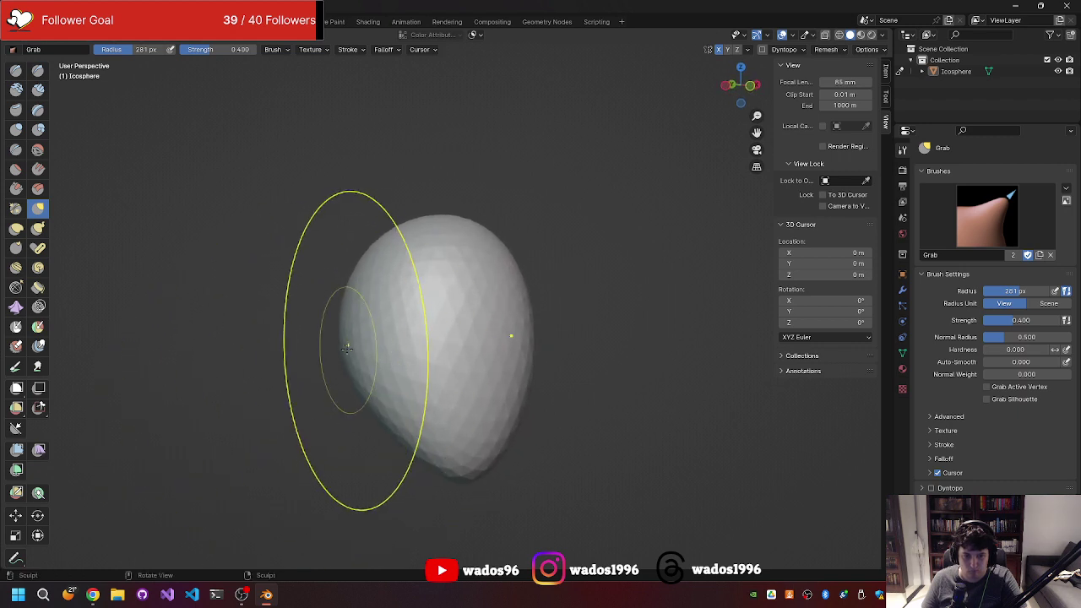
mouse_move(350, 357)
middle_down()
mouse_move(321, 355)
mouse_move(318, 321)
mouse_move(489, 280)
mouse_move(490, 330)
mouse_move(459, 328)
middle_up()
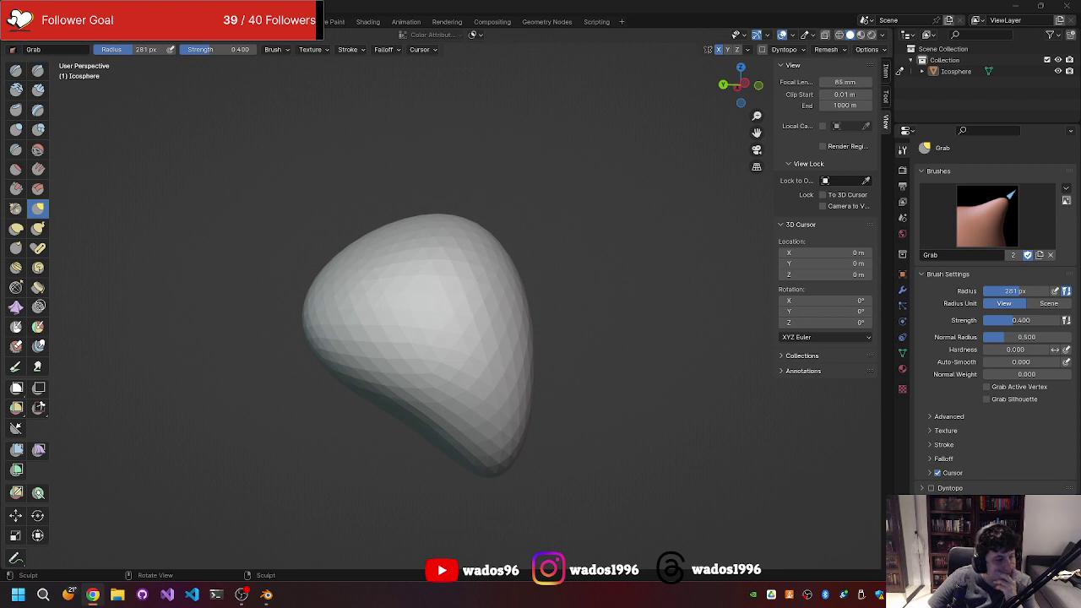
drag(456, 460, 447, 442)
- Undo the last stroke, pull the blob's left side, and stand the egg upright
key(ctrl+z)
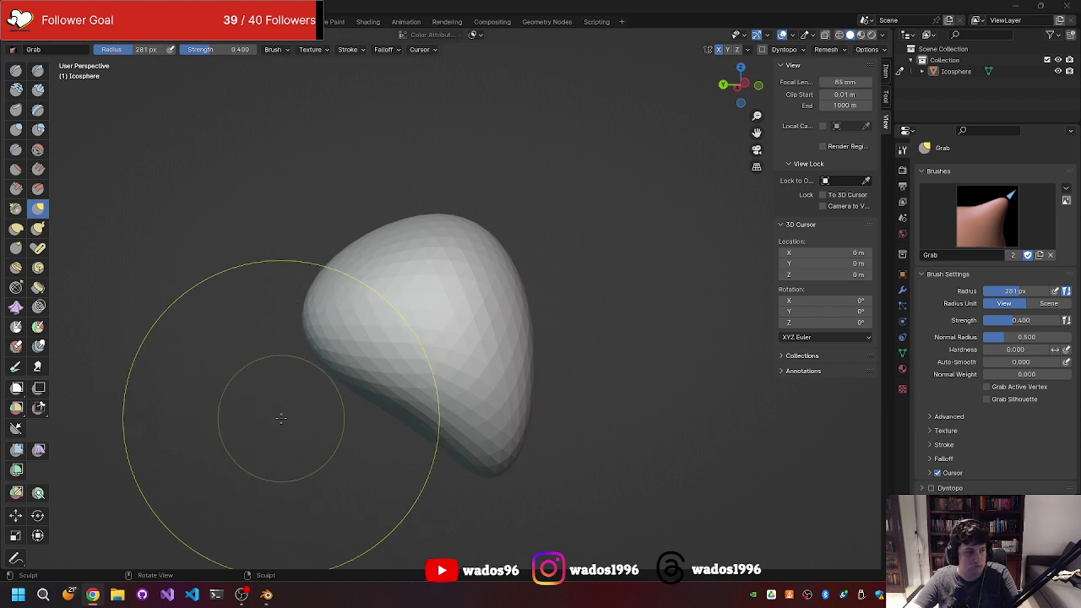
mouse_move(279, 411)
middle_down()
mouse_move(388, 426)
mouse_move(282, 415)
mouse_move(258, 473)
mouse_move(241, 462)
mouse_move(258, 391)
middle_up()
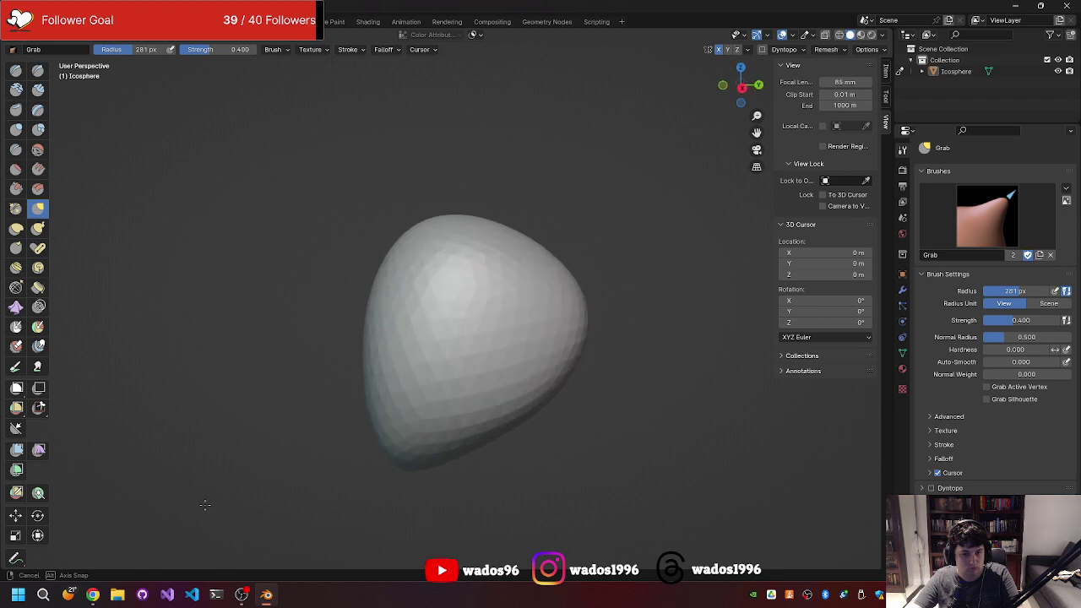
mouse_move(375, 206)
middle_down()
mouse_move(381, 293)
mouse_move(198, 304)
mouse_move(169, 256)
middle_up()
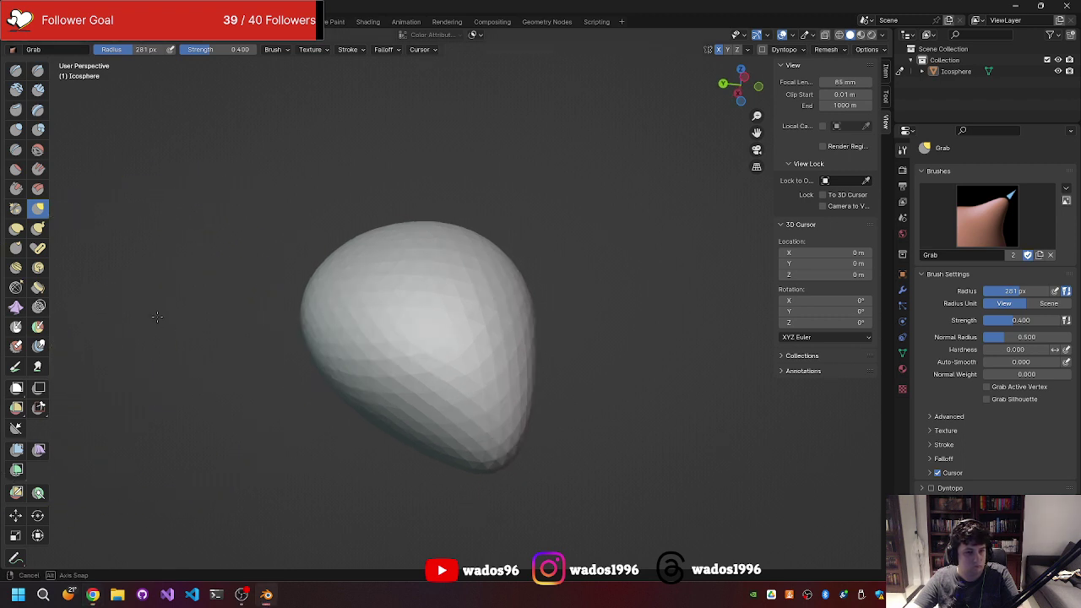
mouse_move(314, 362)
mouse_down()
mouse_move(313, 319)
mouse_move(360, 391)
mouse_move(321, 374)
mouse_move(358, 417)
mouse_move(338, 394)
mouse_up()
middle_drag(338, 394, 394, 352)
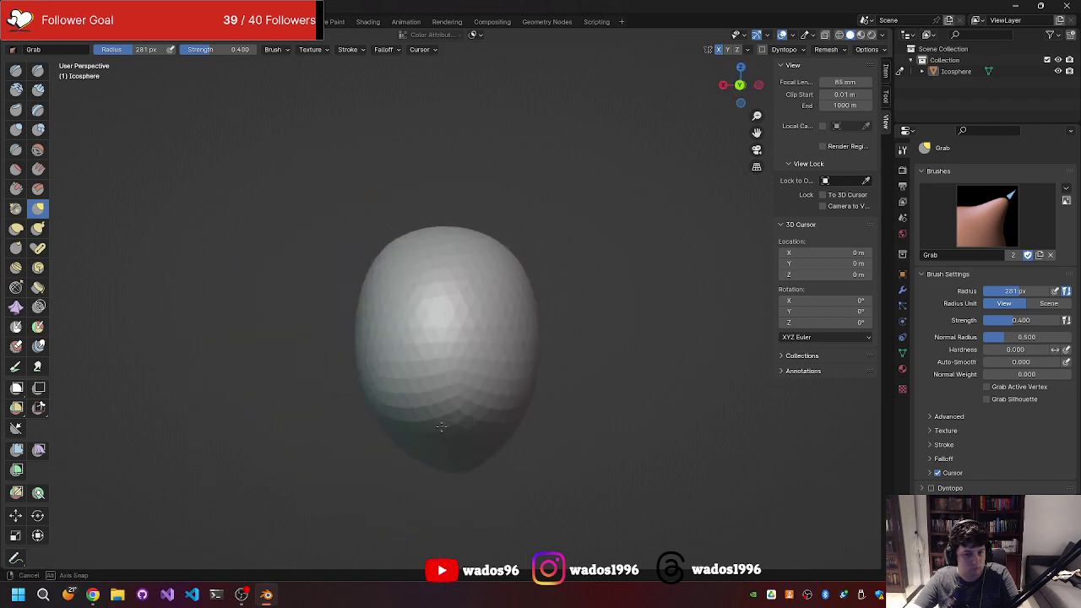
mouse_move(394, 352)
mouse_down()
mouse_move(410, 328)
mouse_move(398, 313)
mouse_move(366, 322)
mouse_up()
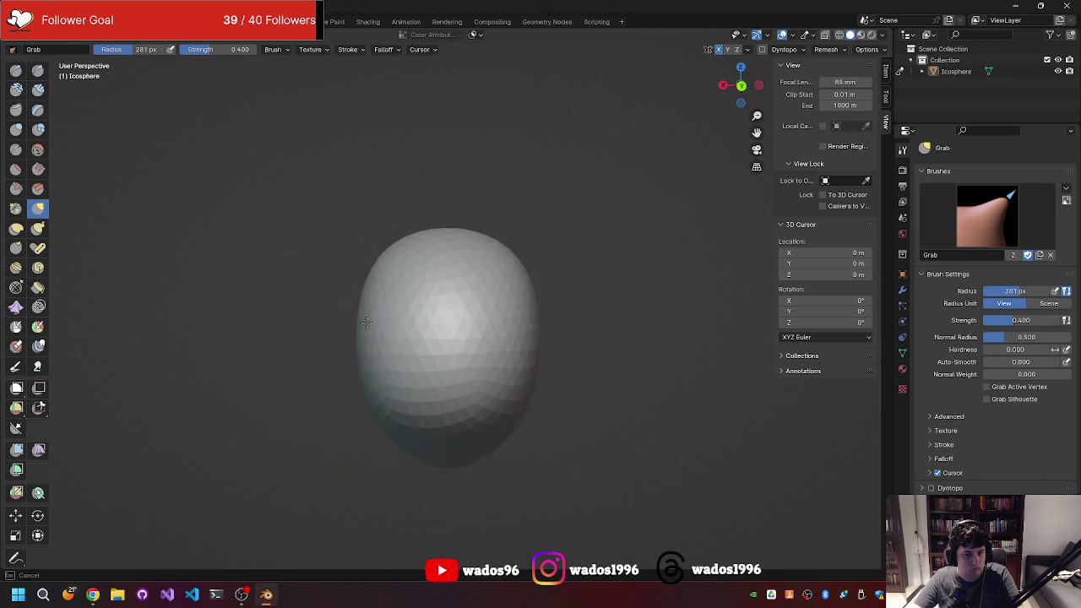
mouse_move(362, 313)
middle_down()
mouse_move(271, 338)
mouse_move(338, 314)
mouse_move(237, 325)
middle_up()
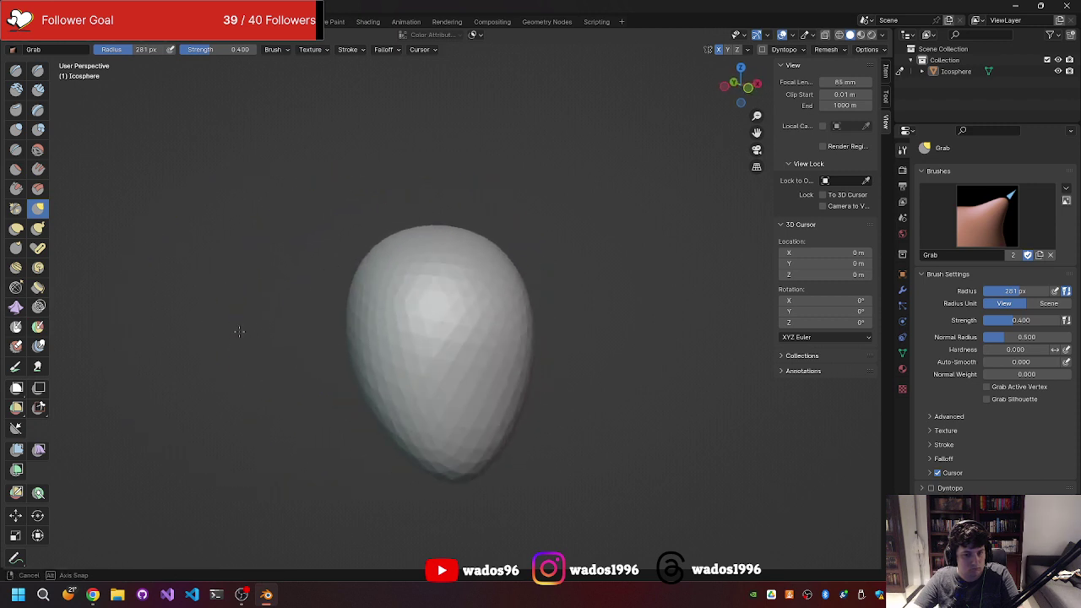
drag(340, 335, 363, 328)
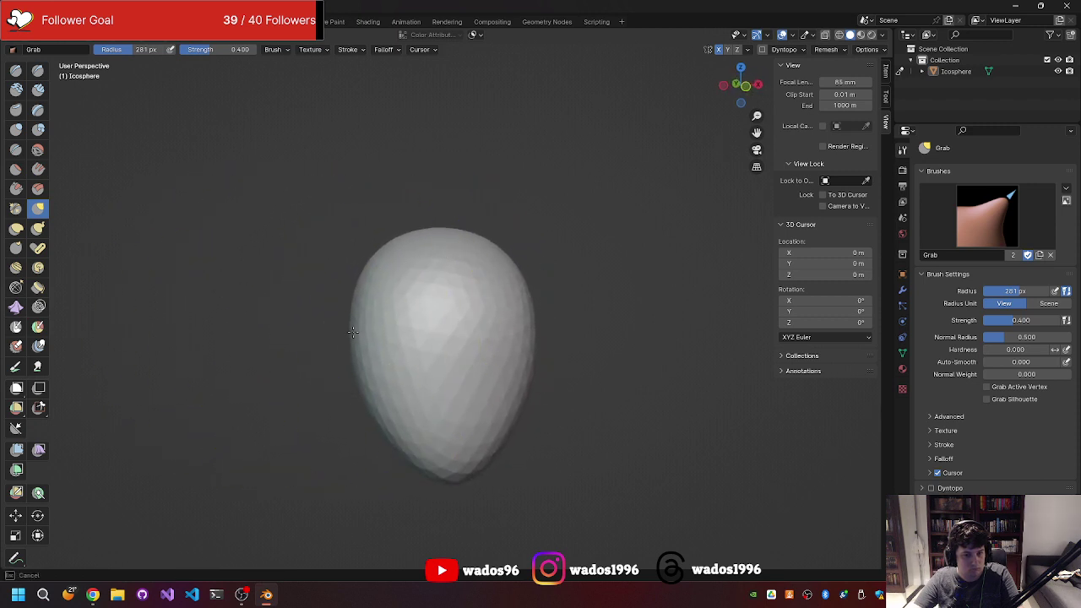
mouse_move(310, 313)
middle_down()
mouse_move(274, 336)
mouse_move(313, 307)
mouse_move(312, 279)
mouse_move(309, 301)
middle_up()
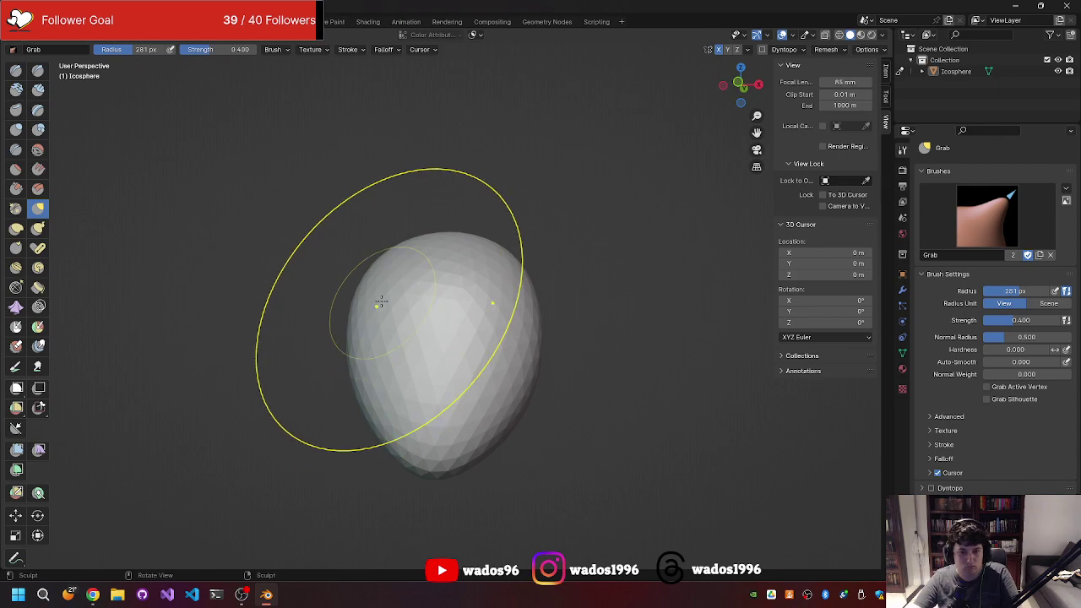
middle_drag(381, 301, 442, 302)
- Set the remesh voxel size to 0.0505 m
key(r)
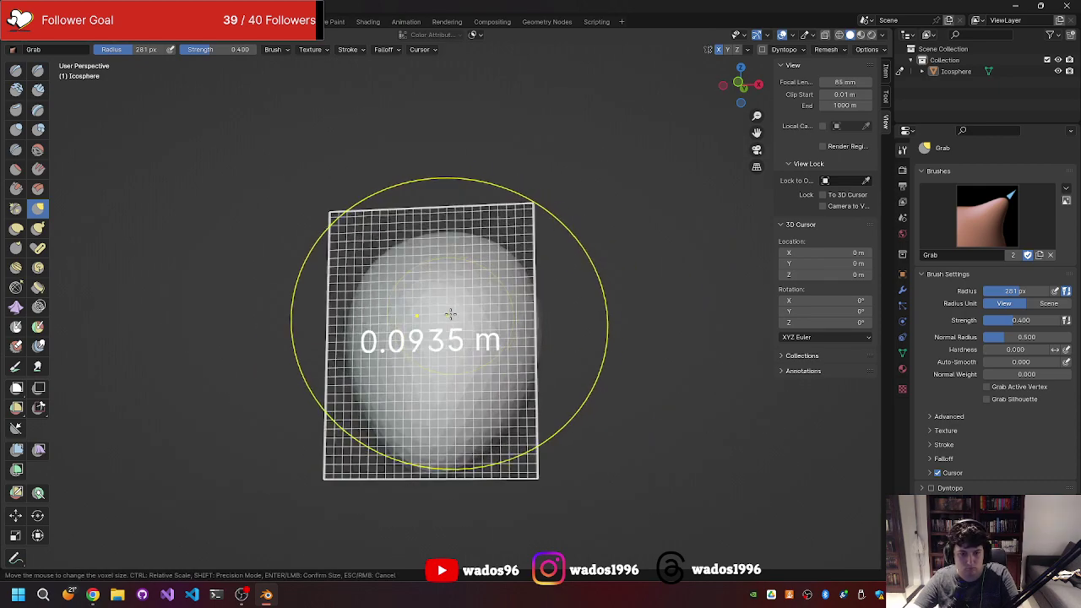
click(499, 309)
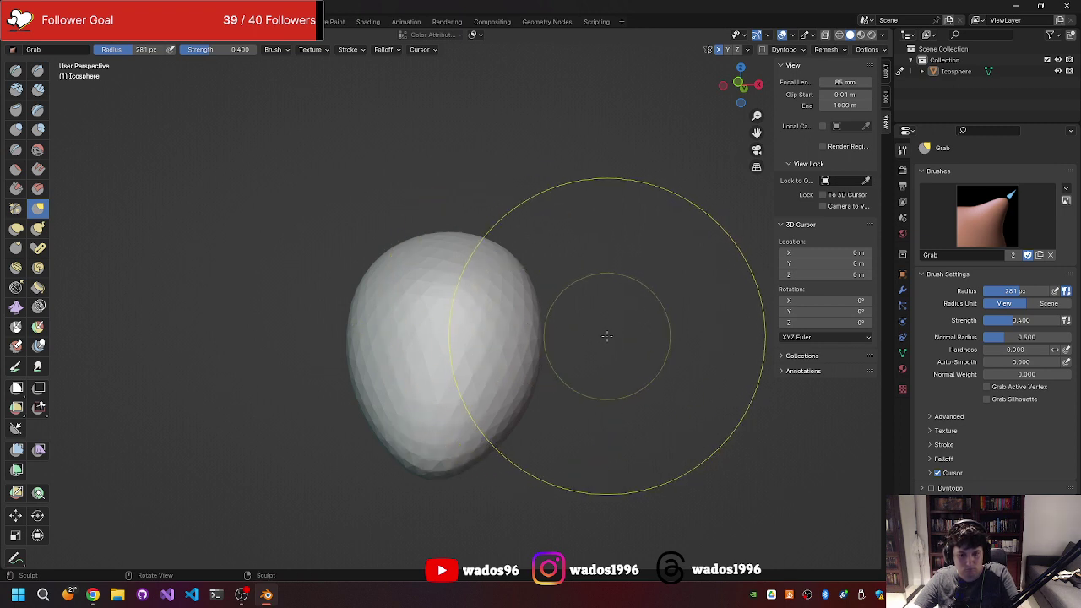
mouse_move(623, 314)
middle_down()
mouse_move(543, 352)
mouse_move(507, 338)
middle_up()
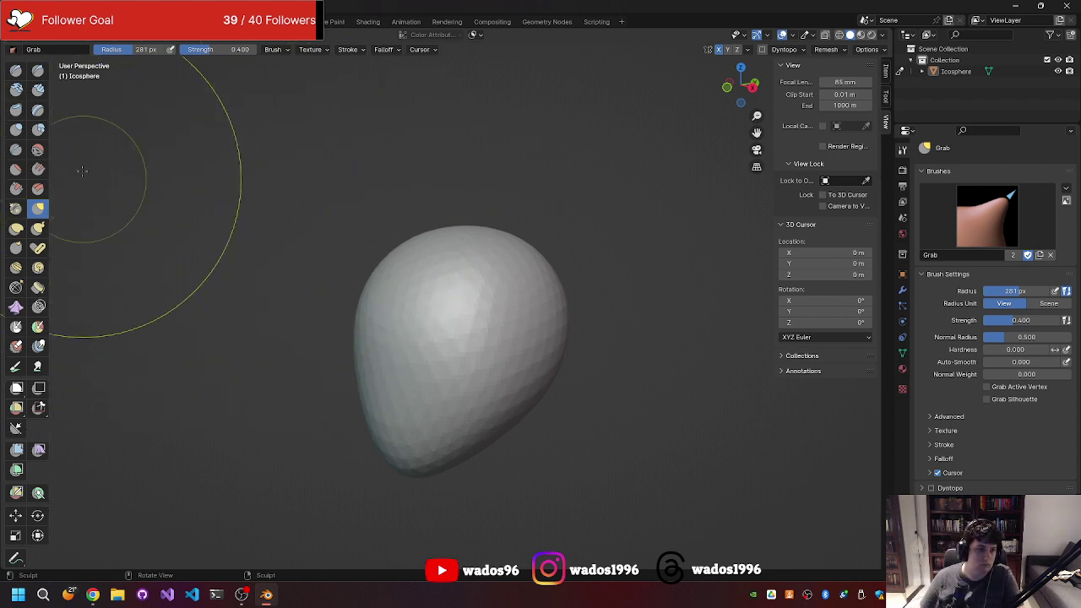
- Smooth the egg head's faceted surface with the Smooth brush, then reselect Grab
click(37, 149)
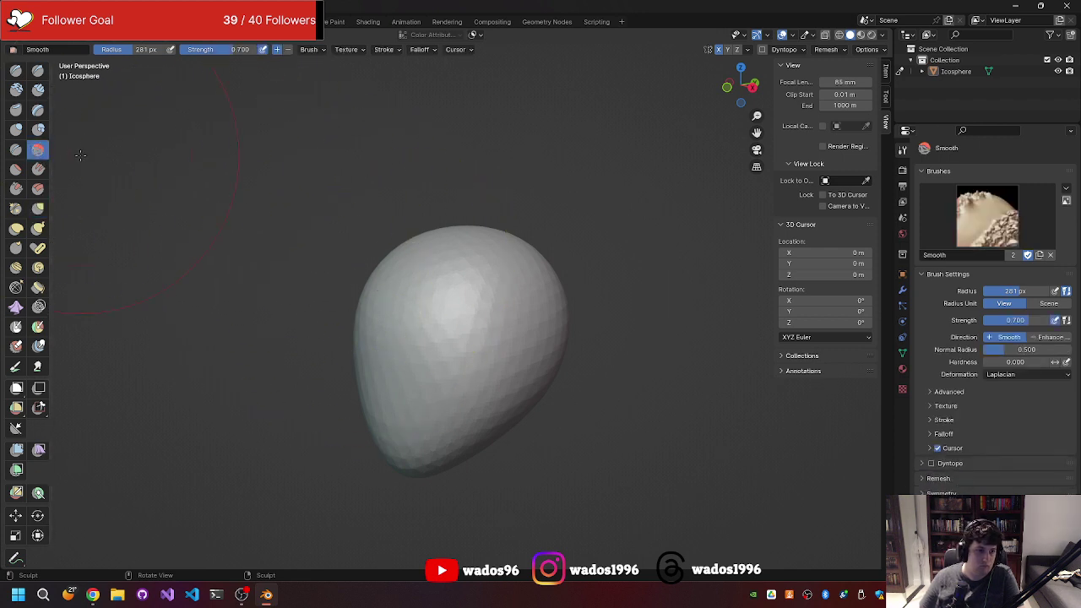
middle_drag(568, 330, 495, 342)
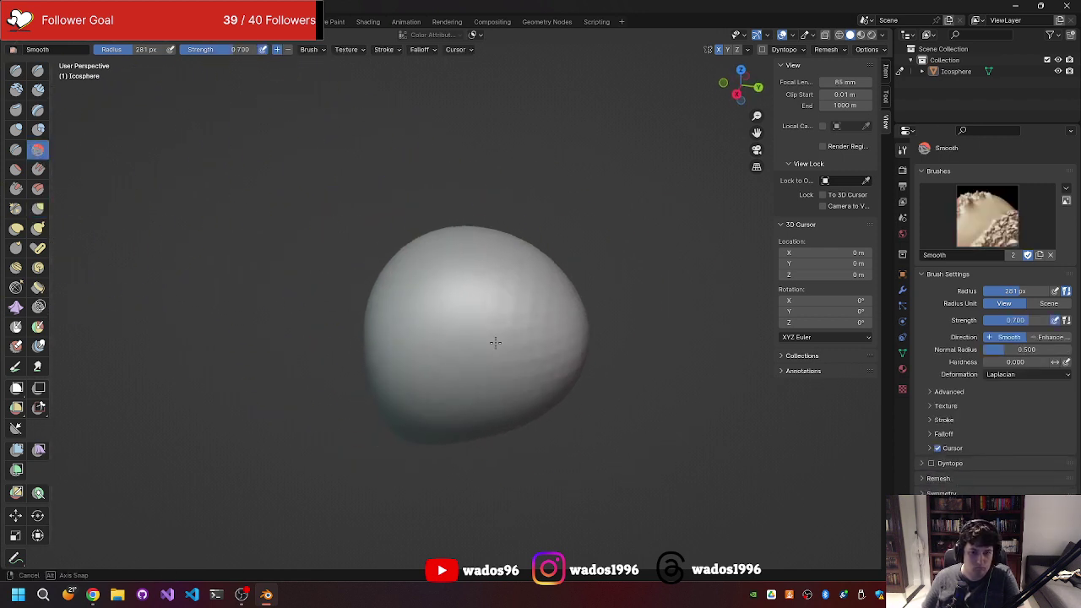
mouse_move(549, 308)
middle_down()
mouse_move(487, 261)
mouse_move(455, 317)
middle_up()
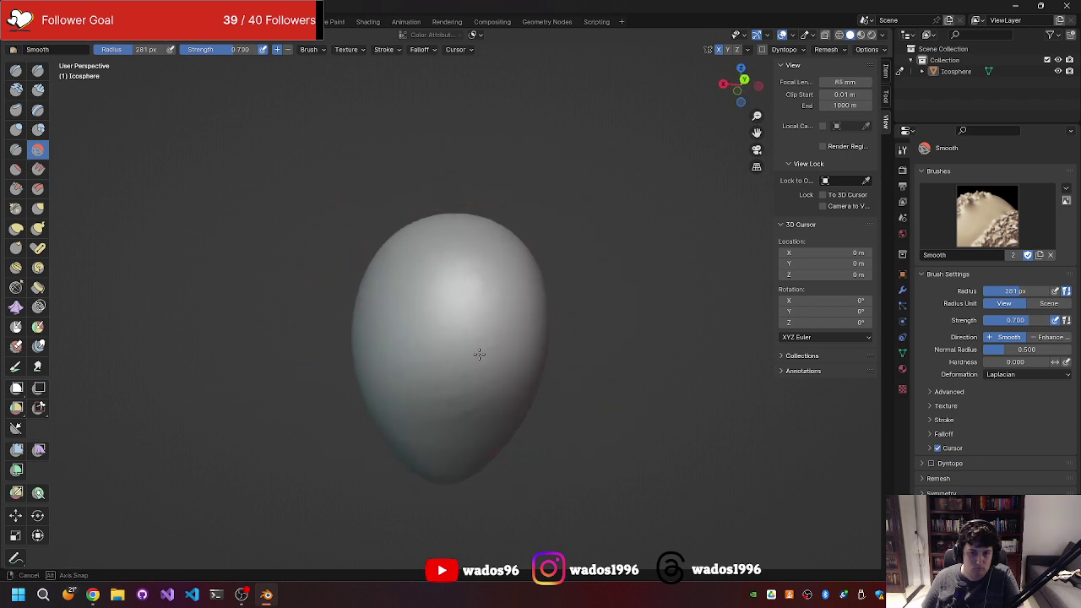
middle_drag(478, 354, 457, 289)
middle_drag(464, 361, 349, 417)
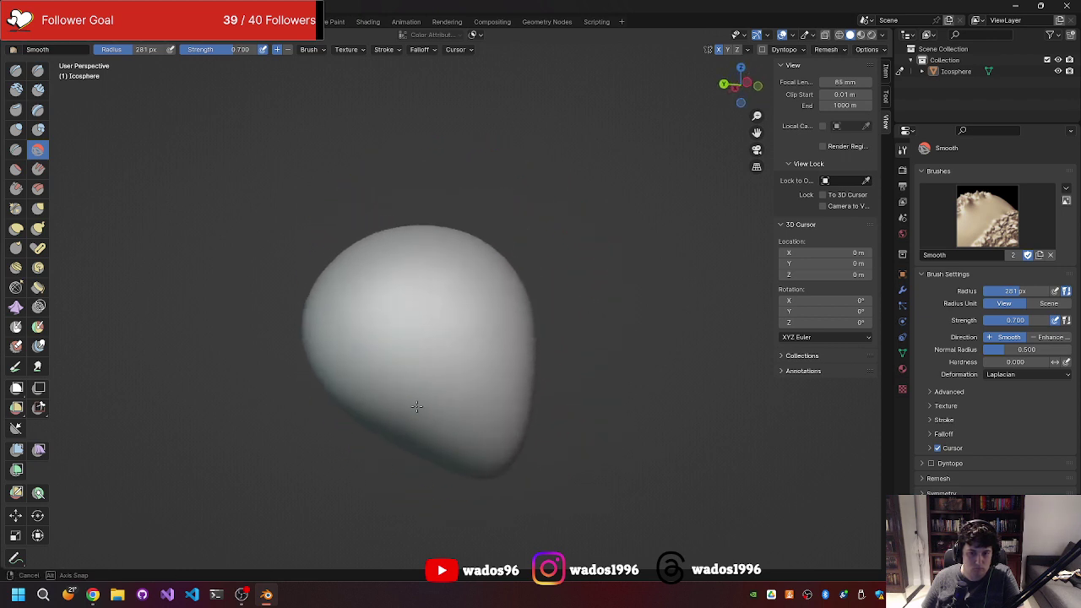
mouse_move(408, 375)
middle_down()
mouse_move(330, 367)
mouse_move(481, 268)
middle_up()
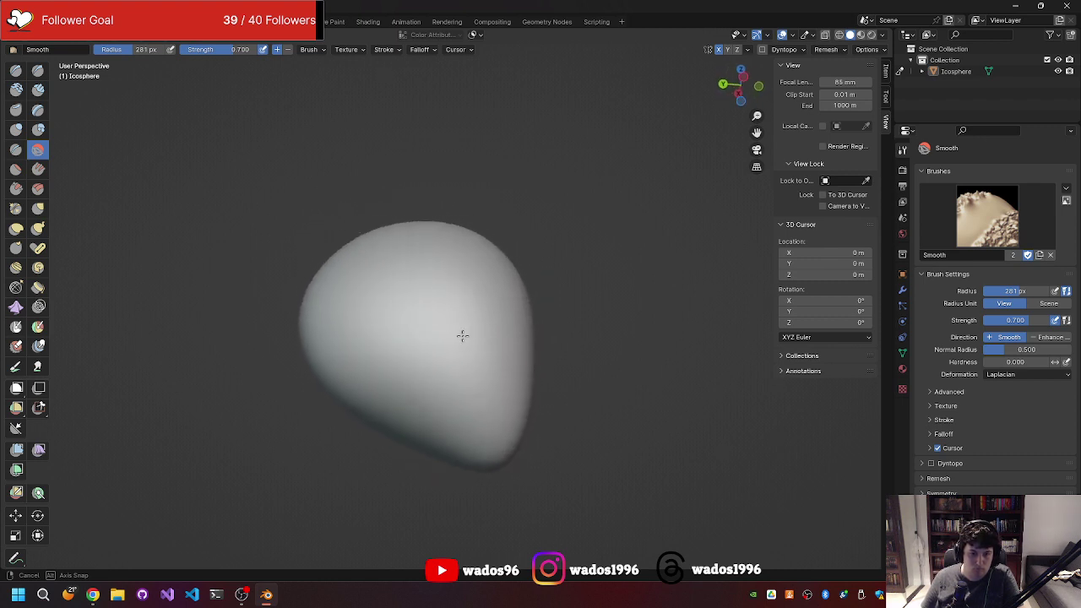
mouse_move(481, 267)
middle_down()
mouse_move(490, 339)
mouse_move(475, 415)
mouse_move(509, 432)
mouse_move(422, 448)
mouse_move(337, 437)
middle_up()
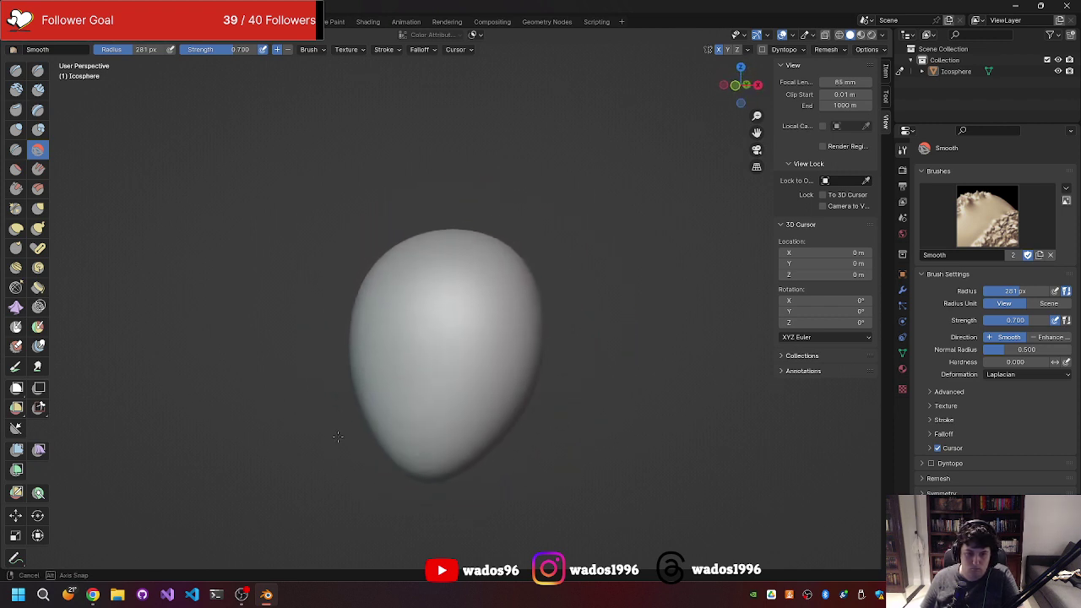
mouse_move(407, 422)
middle_down()
mouse_move(572, 355)
mouse_move(612, 370)
mouse_move(614, 345)
mouse_move(516, 388)
mouse_move(375, 499)
mouse_move(531, 330)
mouse_move(535, 377)
mouse_move(510, 330)
mouse_move(470, 468)
mouse_move(496, 272)
mouse_move(414, 358)
mouse_move(411, 436)
mouse_move(338, 453)
mouse_move(367, 476)
mouse_move(466, 470)
mouse_move(393, 396)
mouse_move(372, 404)
mouse_move(410, 423)
mouse_move(510, 307)
mouse_move(465, 335)
mouse_move(412, 437)
mouse_move(321, 422)
mouse_move(273, 437)
mouse_move(258, 424)
middle_up()
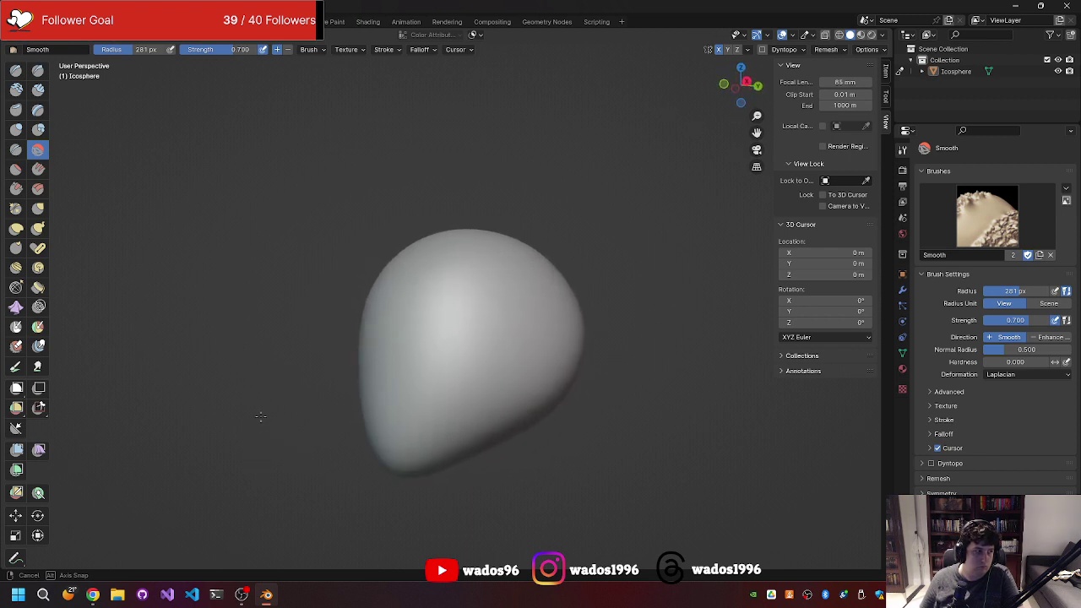
middle_drag(318, 405, 298, 338)
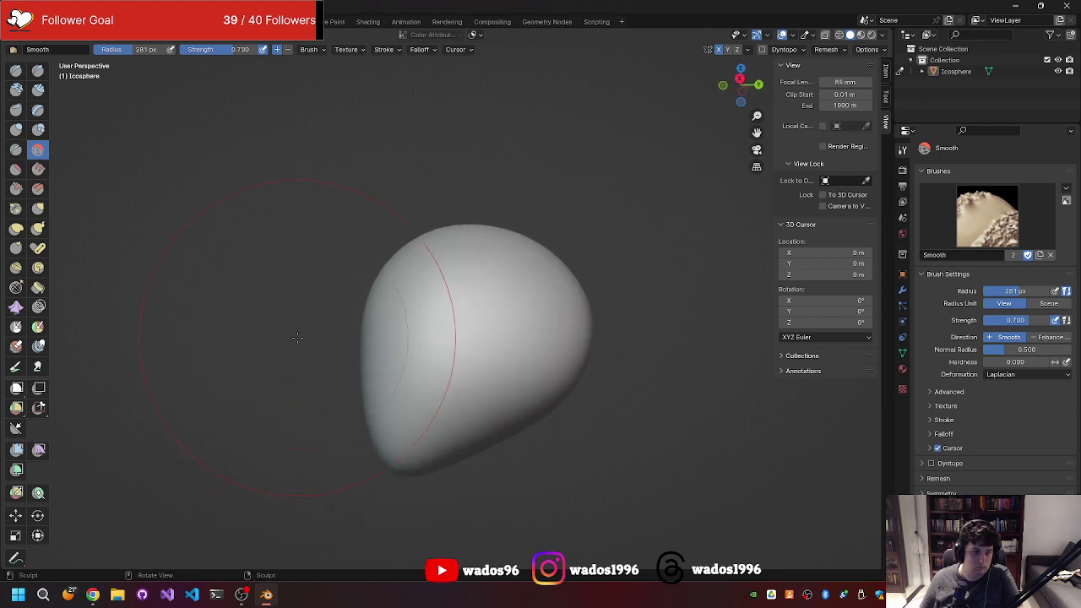
click(38, 208)
mouse_move(307, 282)
middle_down()
mouse_move(329, 257)
mouse_move(415, 340)
mouse_move(391, 363)
mouse_move(299, 338)
mouse_move(282, 232)
mouse_move(306, 310)
mouse_move(547, 296)
mouse_move(475, 330)
mouse_move(377, 335)
mouse_move(431, 313)
mouse_move(432, 338)
middle_up()
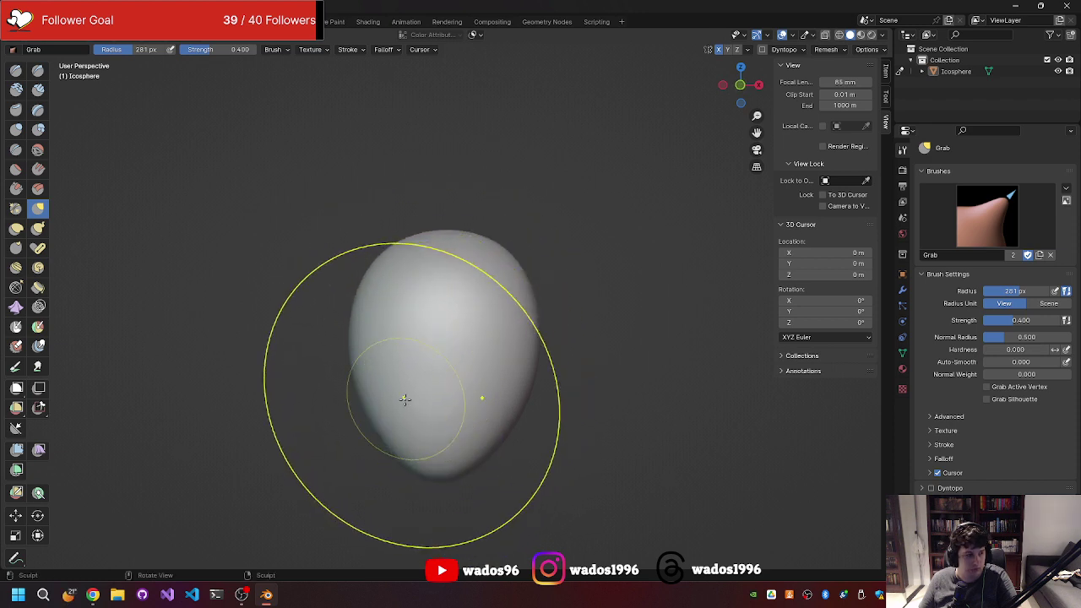
- From the top view, pull the egg's upper sides and right edge outward with the Grab brush
mouse_move(414, 384)
middle_down()
mouse_move(423, 451)
mouse_move(436, 384)
mouse_move(471, 314)
middle_up()
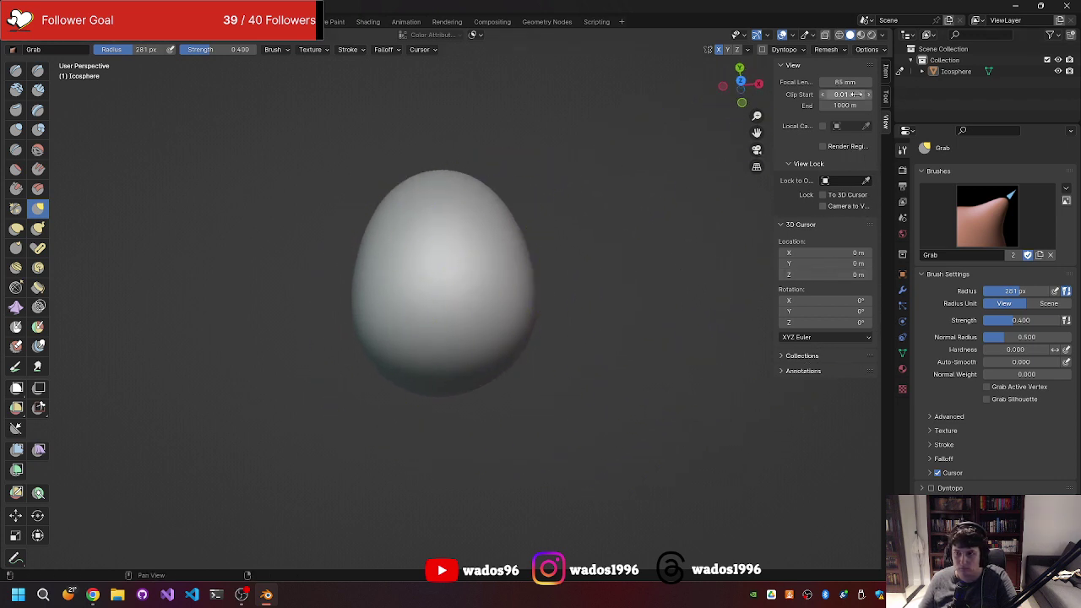
click(741, 78)
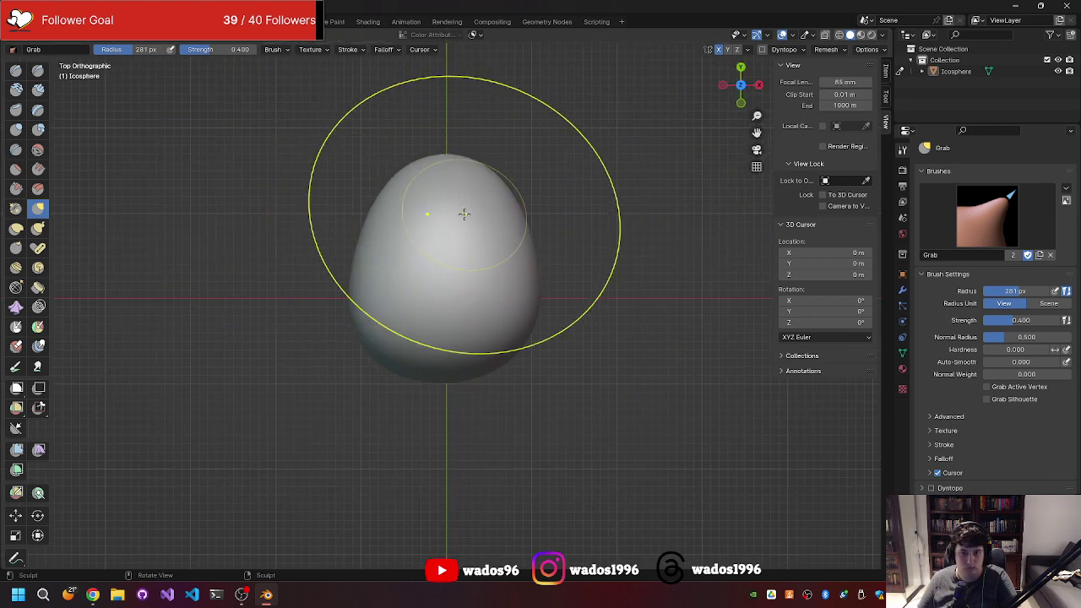
click(514, 197)
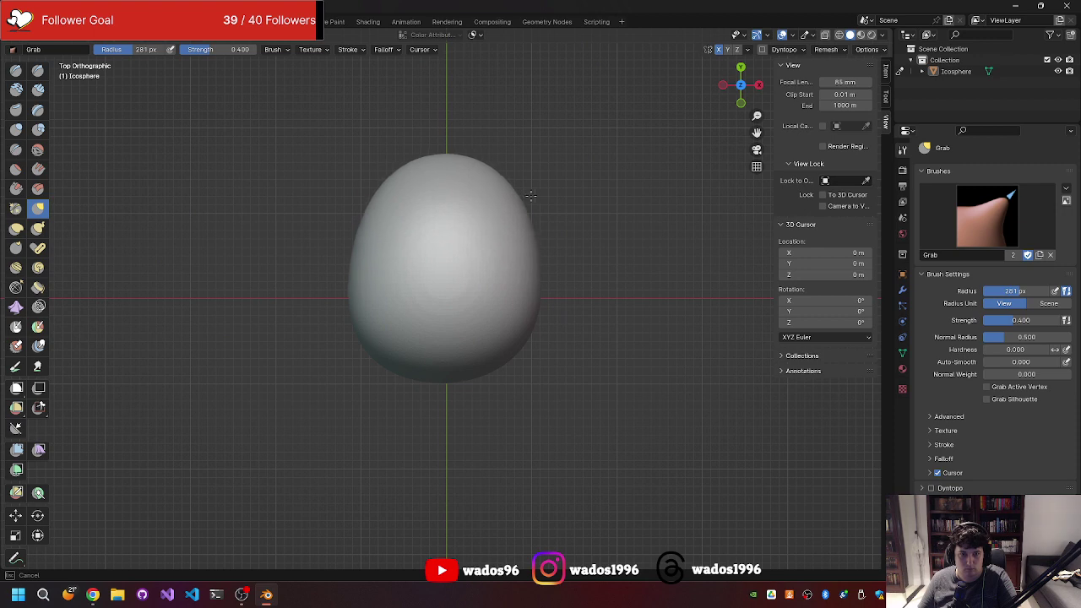
drag(530, 196, 528, 199)
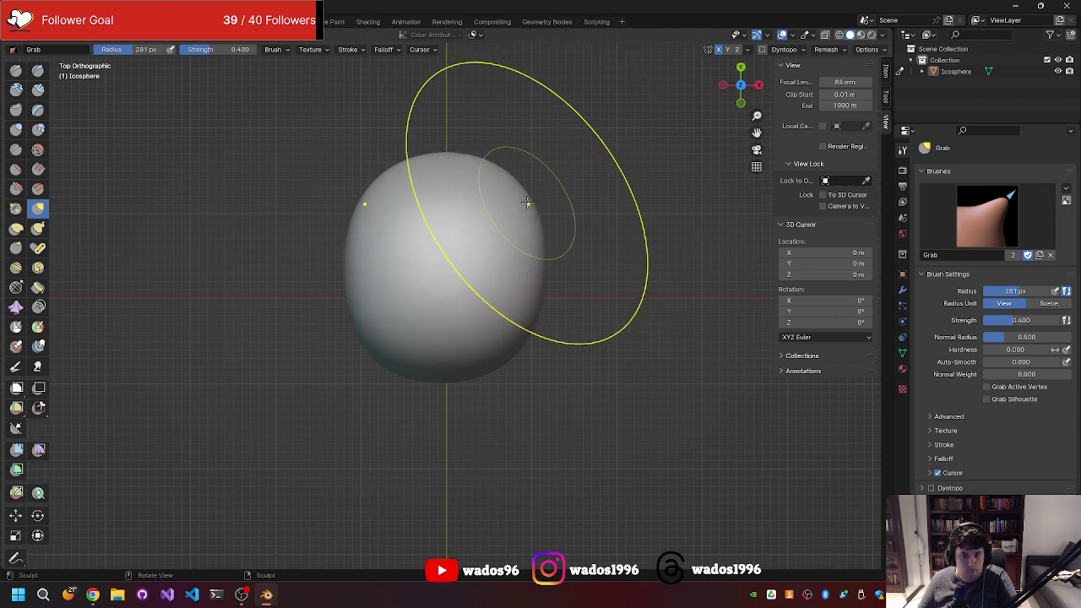
drag(522, 201, 499, 203)
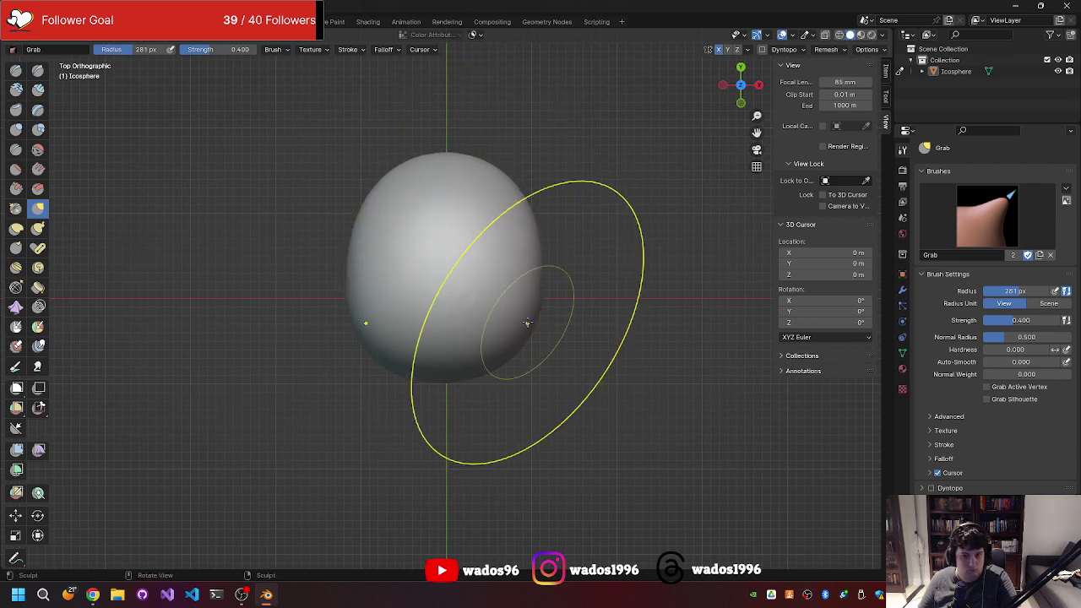
drag(527, 300, 528, 301)
- Check the rounder head shape from front, top and perspective views
mouse_move(542, 304)
middle_down()
mouse_move(383, 213)
mouse_move(391, 242)
middle_up()
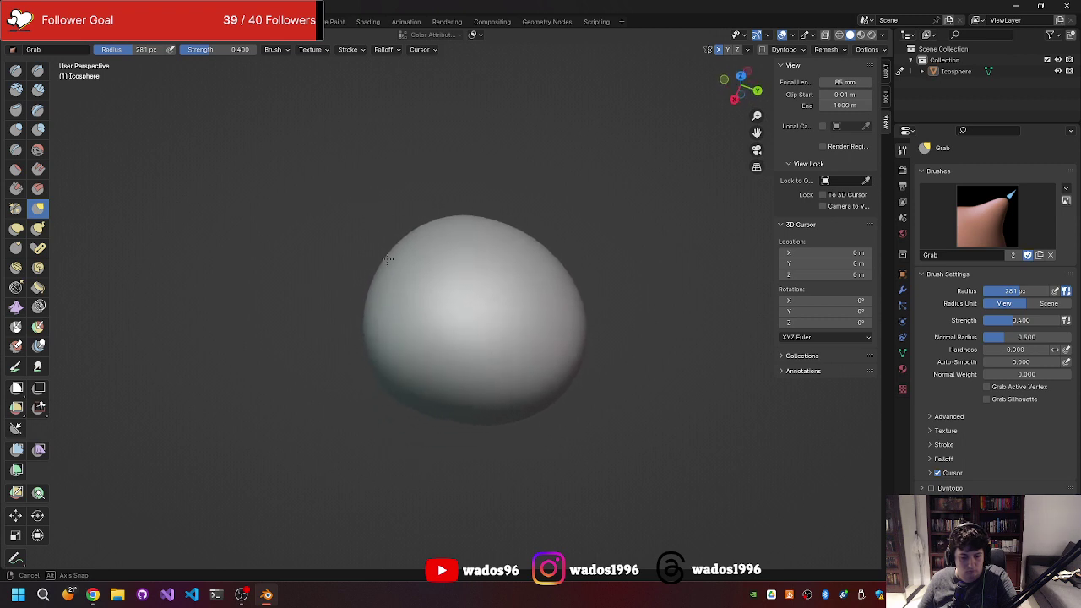
key(KP_1)
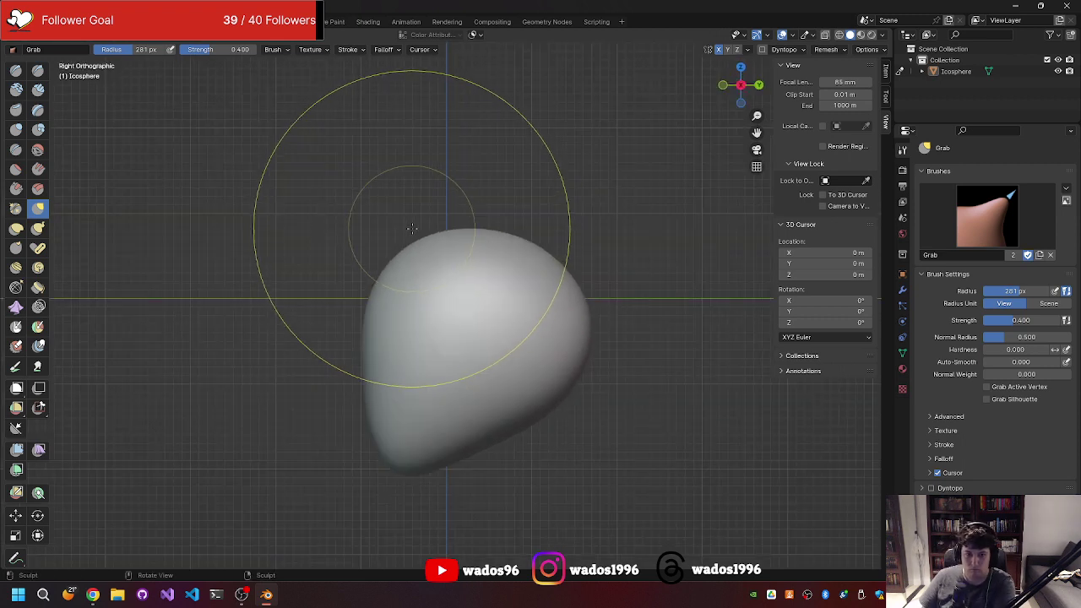
key(KP_8)
key(KP_5)
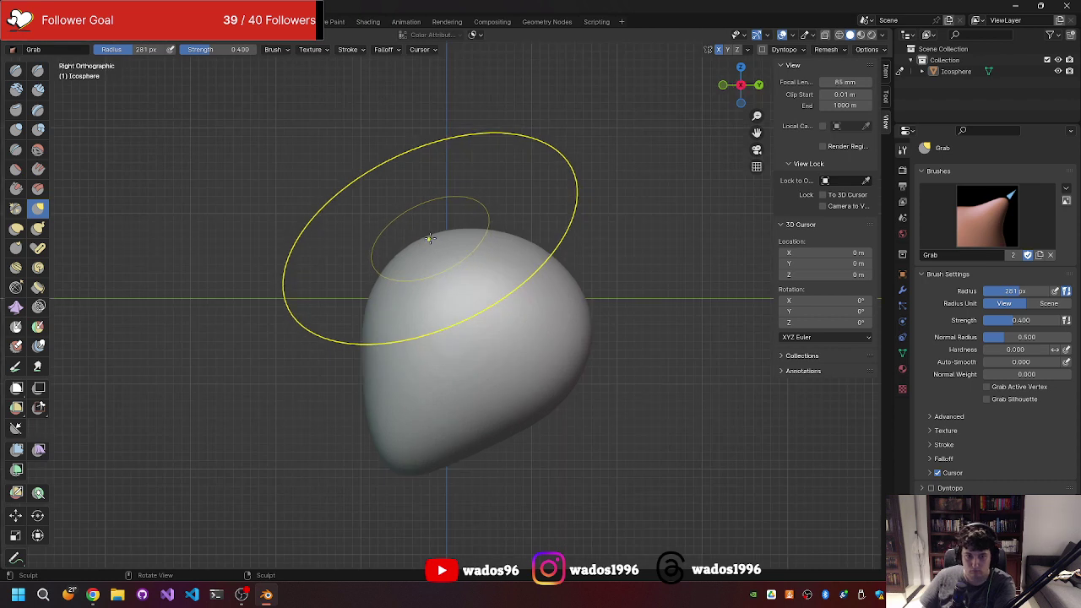
key(KP_7)
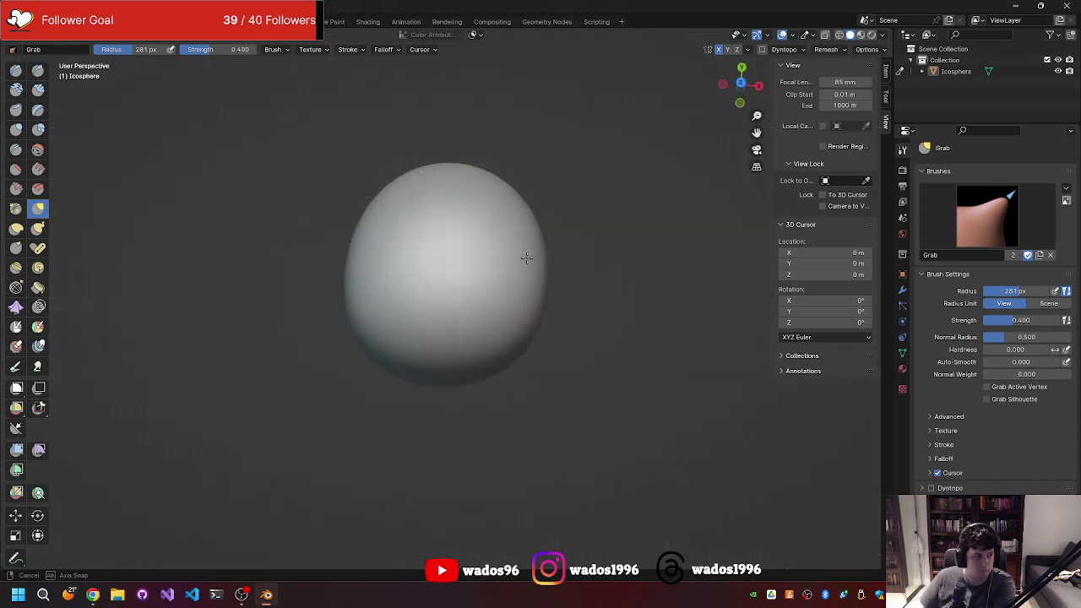
mouse_move(550, 280)
middle_down()
mouse_move(521, 150)
mouse_move(497, 207)
mouse_move(360, 194)
mouse_move(338, 203)
middle_up()
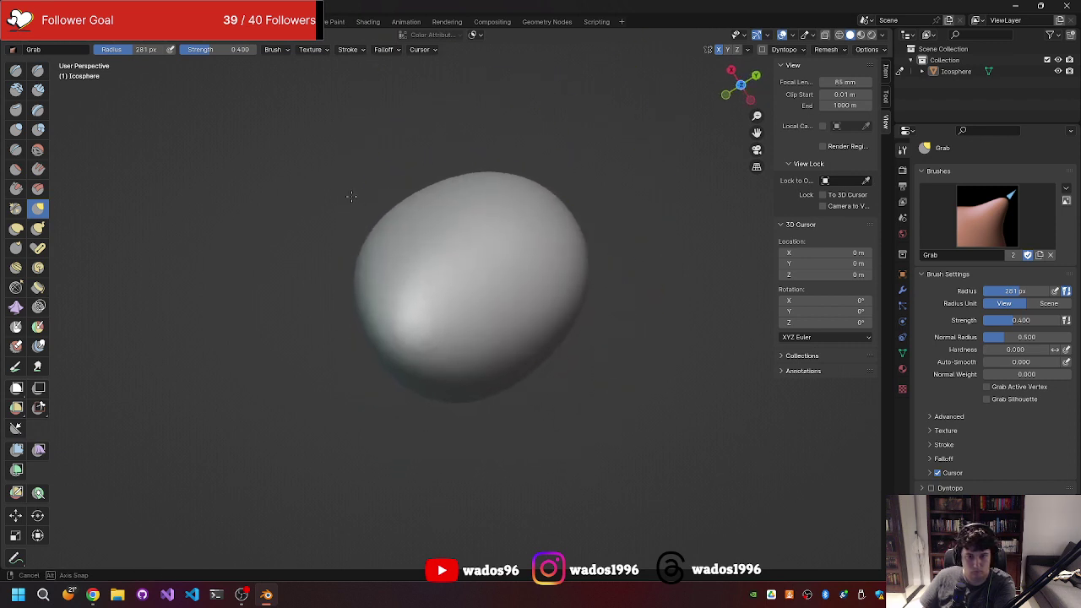
- Switch to the Mask brush and test inverting, painting and clearing masks on the sphere
key(m)
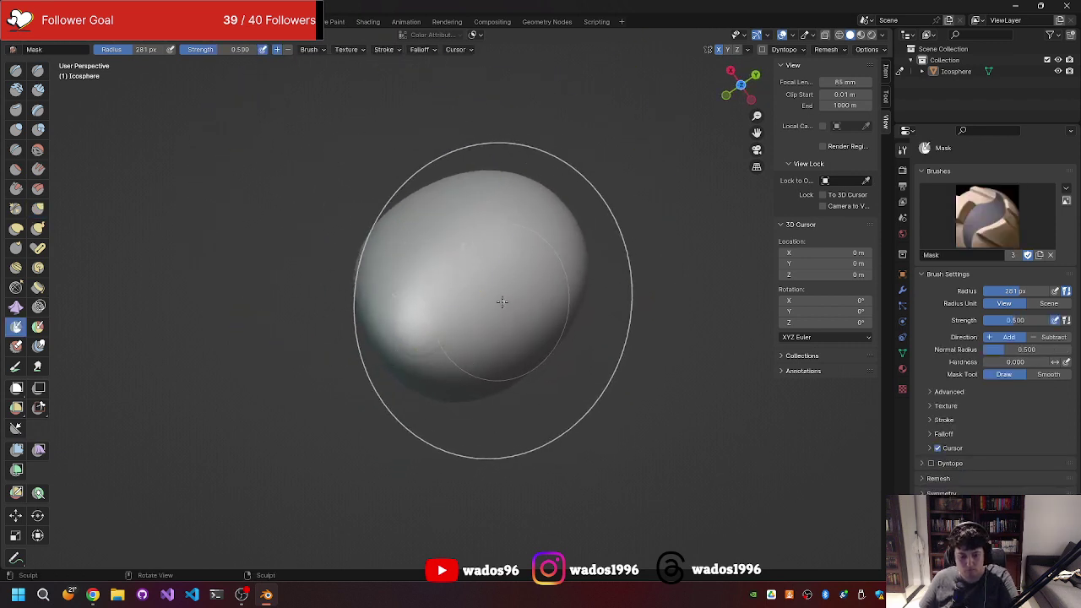
key(a)
click(467, 305)
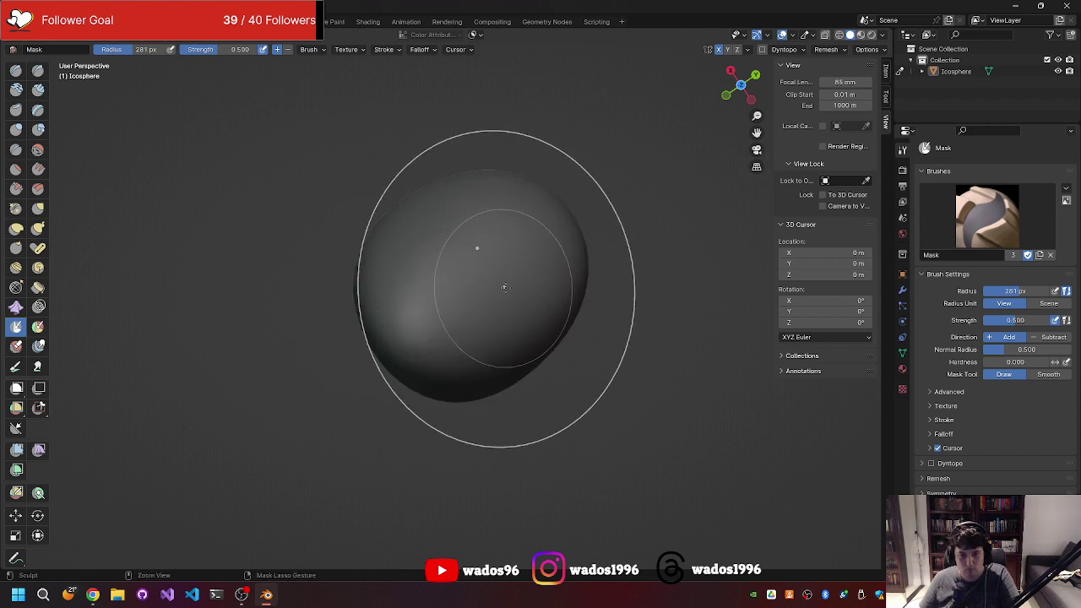
key(alt+m)
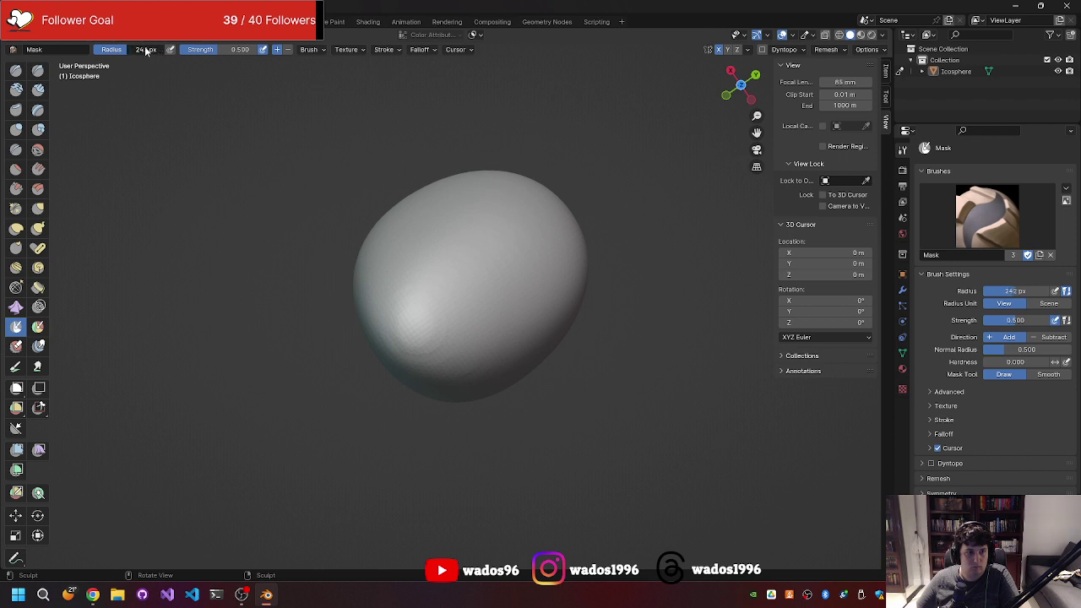
mouse_move(536, 301)
middle_down()
mouse_move(488, 289)
mouse_move(484, 277)
mouse_move(516, 270)
middle_up()
mouse_move(516, 270)
mouse_down()
mouse_move(483, 297)
mouse_move(504, 291)
mouse_move(497, 280)
mouse_up()
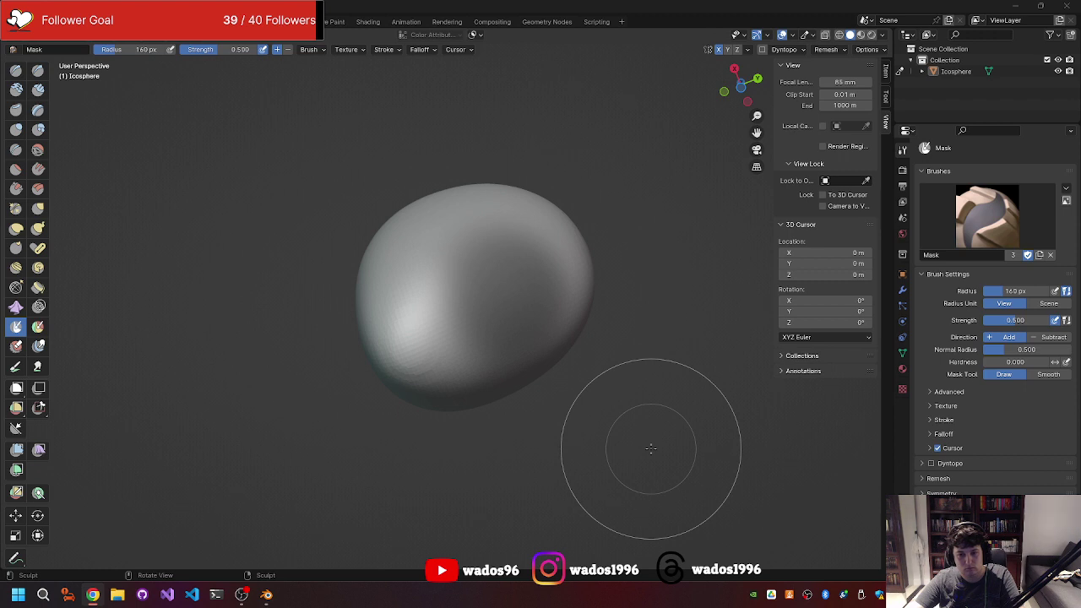
key(alt+m)
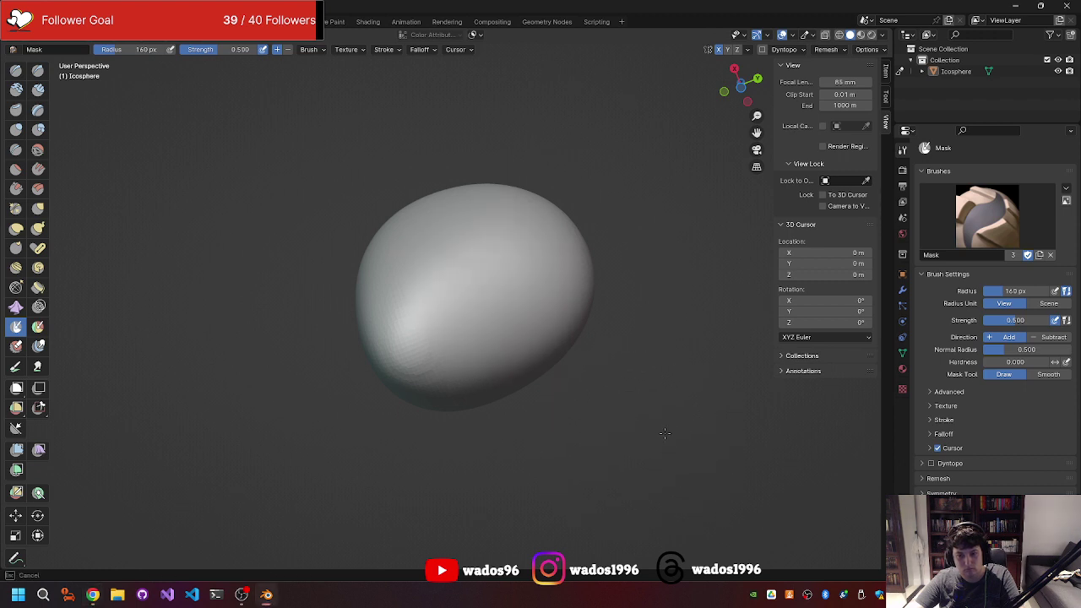
- Reduce the Mask brush radius to 70 px
right_click(537, 420)
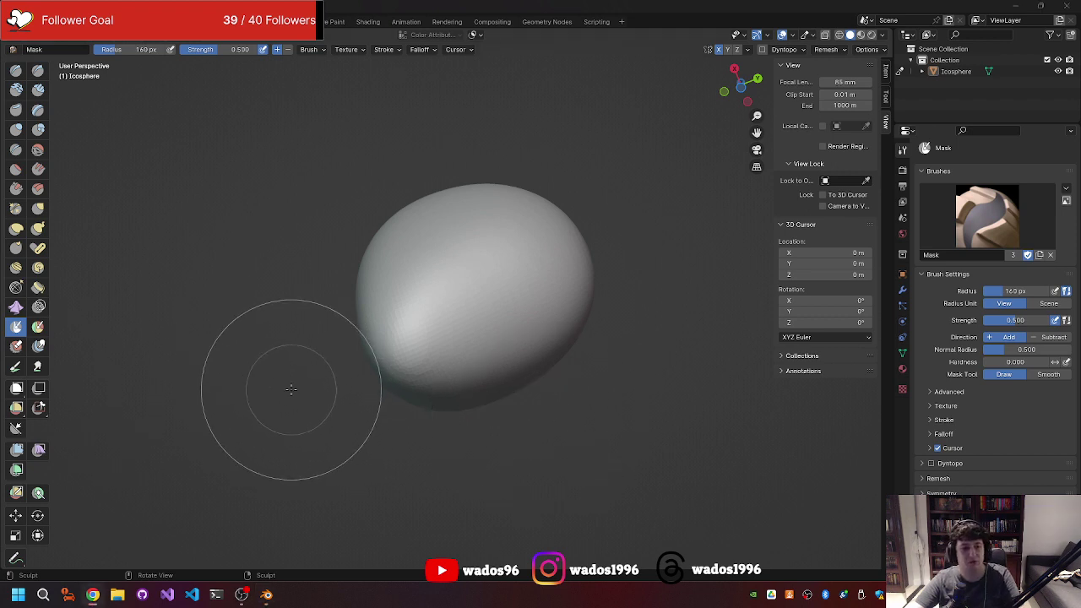
middle_drag(304, 387, 313, 399)
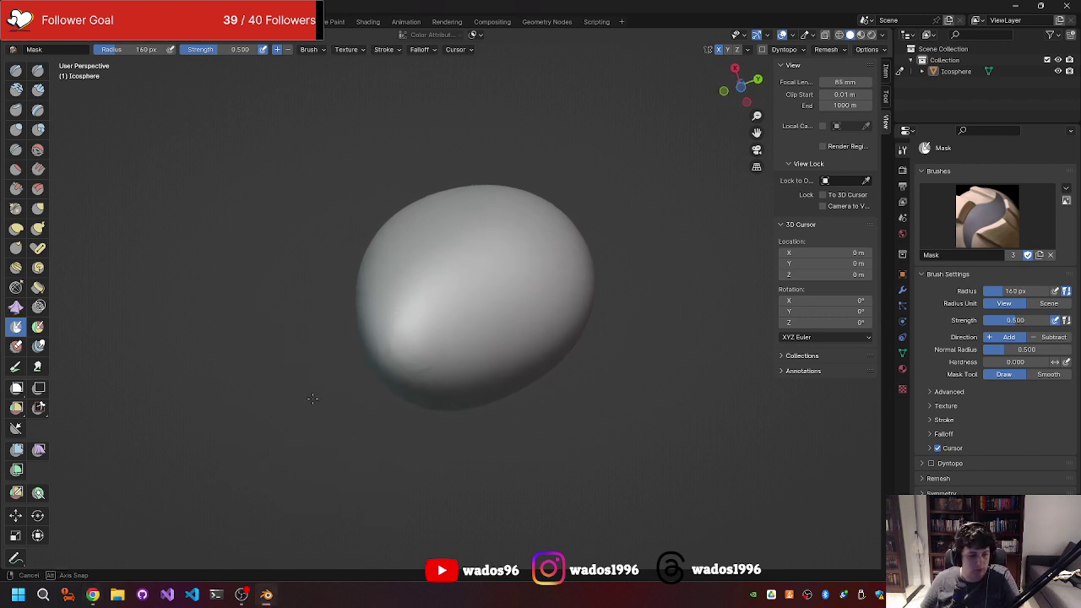
mouse_move(518, 398)
middle_down()
mouse_move(471, 419)
mouse_move(512, 396)
mouse_move(507, 357)
middle_up()
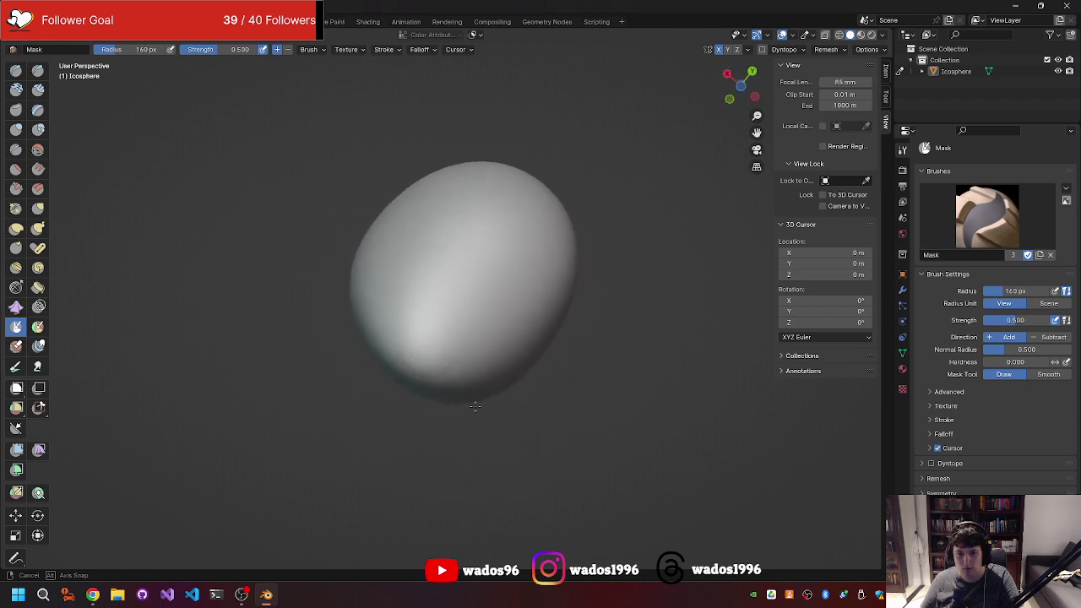
right_click(479, 324)
drag(453, 320, 427, 319)
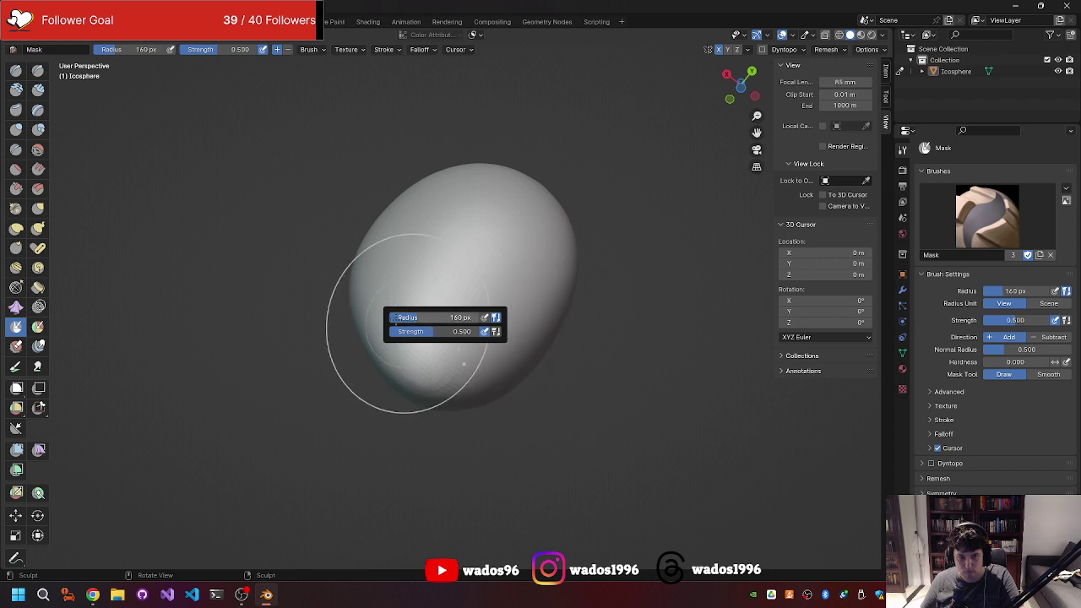
drag(396, 323, 378, 317)
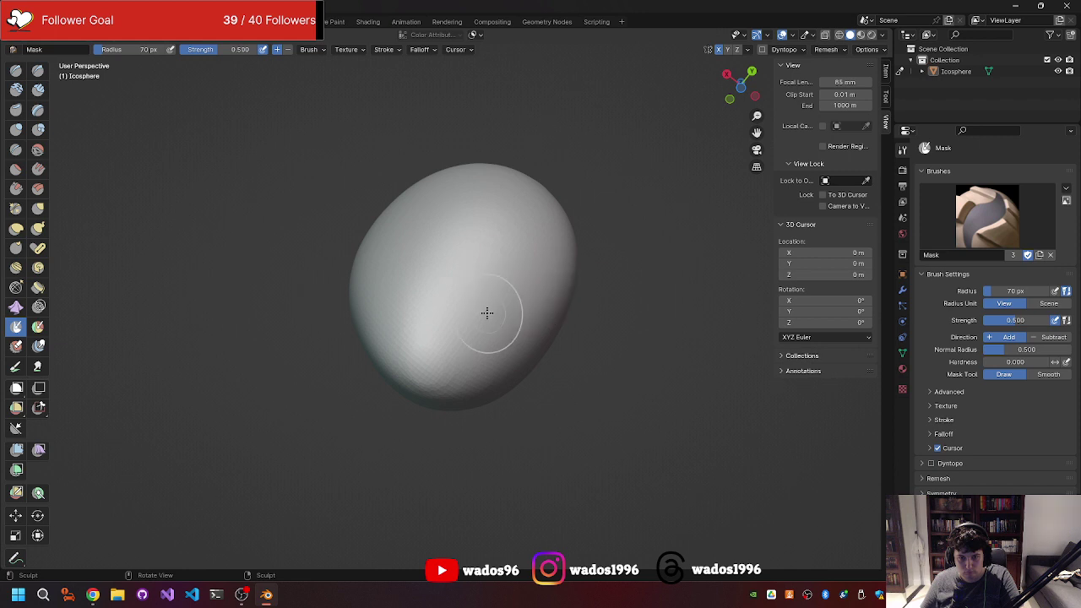
mouse_move(507, 302)
middle_down()
mouse_move(473, 299)
mouse_move(454, 329)
mouse_move(459, 314)
middle_up()
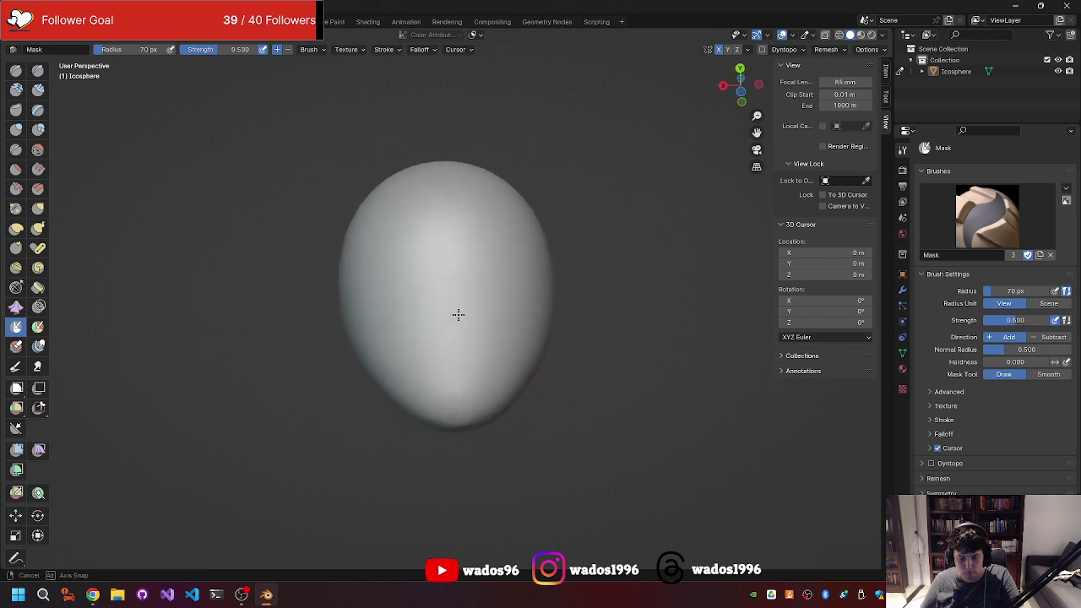
- Paint a test mask across the egg's middle and top, then erase it
key(g)
key(m)
mouse_move(456, 292)
mouse_down()
mouse_move(442, 306)
mouse_move(423, 291)
mouse_move(473, 296)
mouse_move(439, 253)
mouse_move(456, 245)
mouse_move(397, 253)
mouse_move(460, 317)
mouse_up()
drag(456, 248, 415, 248)
mouse_move(414, 248)
middle_down()
mouse_move(550, 316)
mouse_move(517, 259)
mouse_move(447, 284)
mouse_move(465, 313)
middle_up()
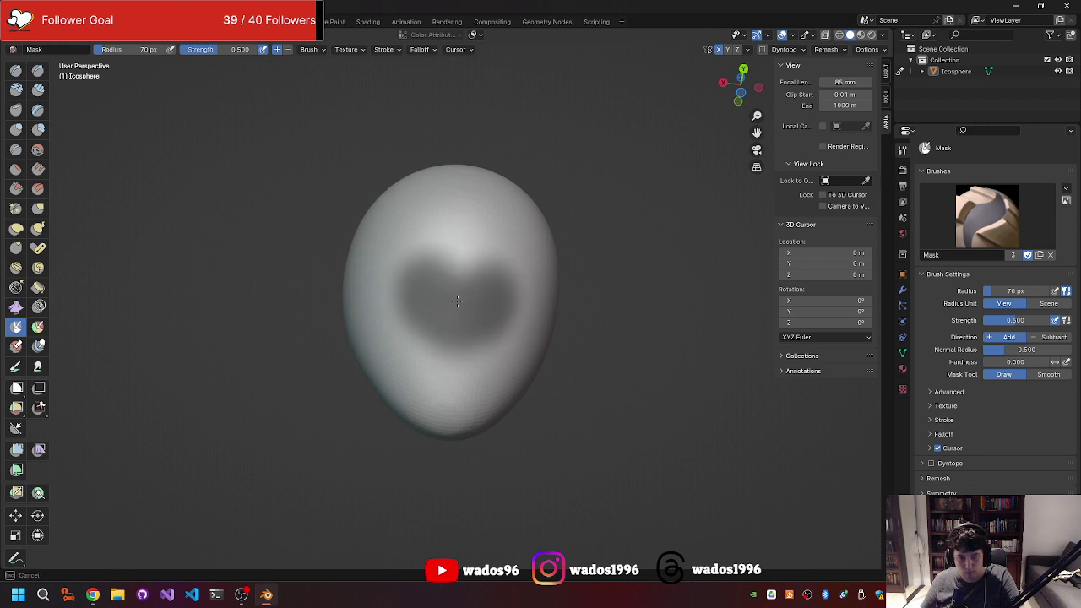
mouse_move(448, 288)
middle_down()
mouse_move(550, 379)
mouse_move(475, 295)
mouse_move(448, 304)
middle_up()
ctrl+drag(448, 305, 473, 294)
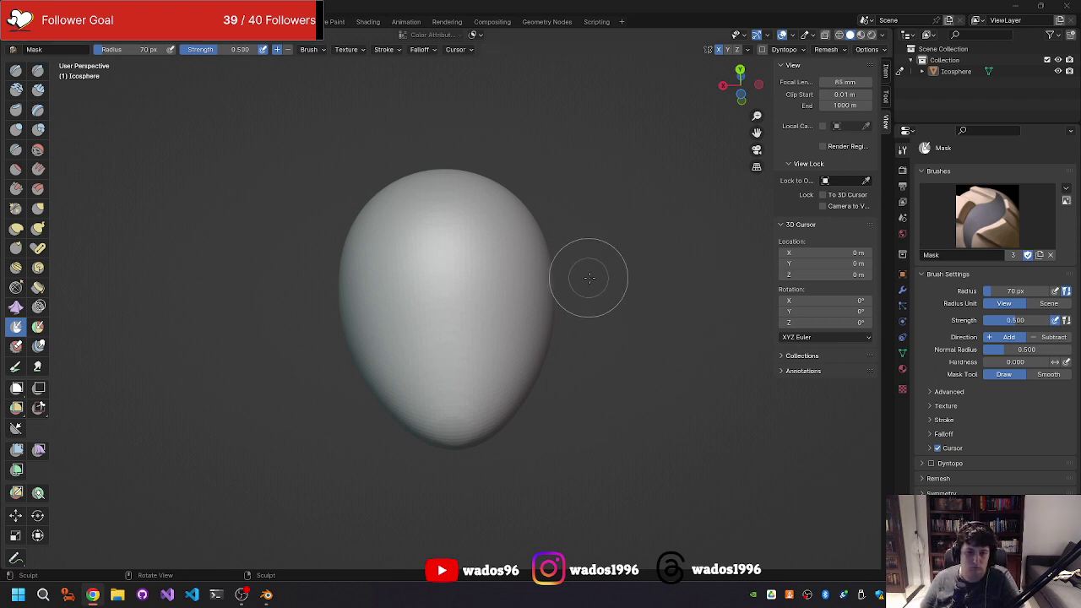
- Raise the Mask brush radius to 123 px, mask the lower front, and try then cancel Mask Expand
right_click(570, 293)
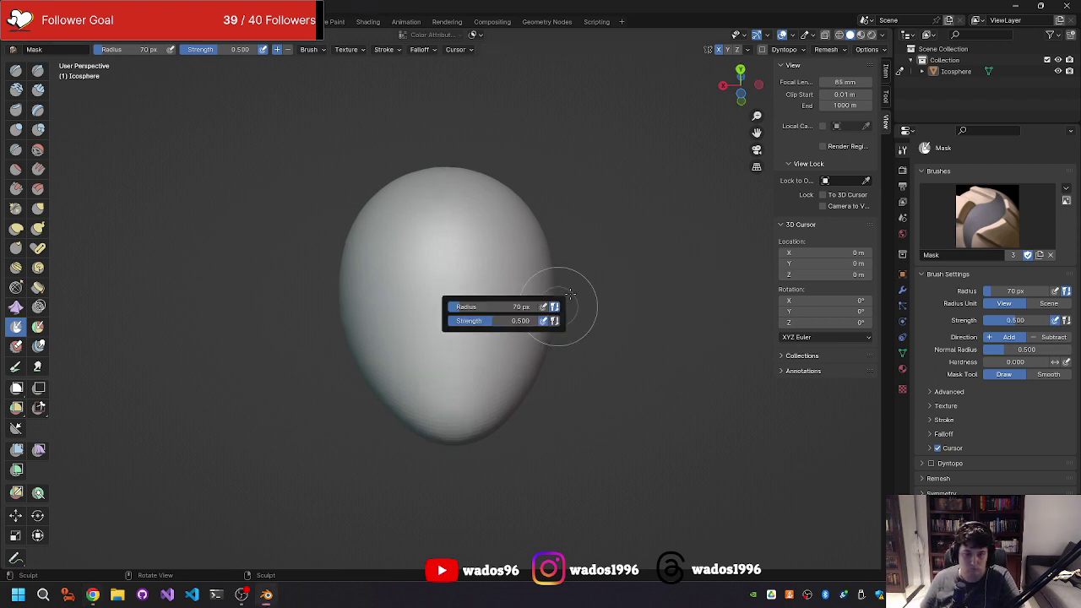
right_click(485, 295)
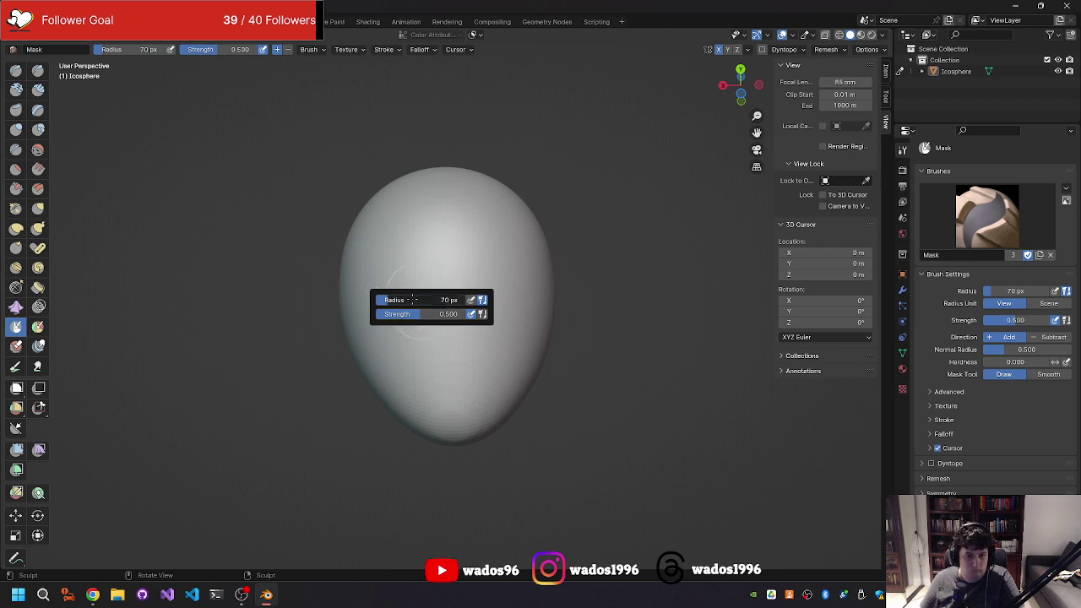
drag(413, 300, 456, 311)
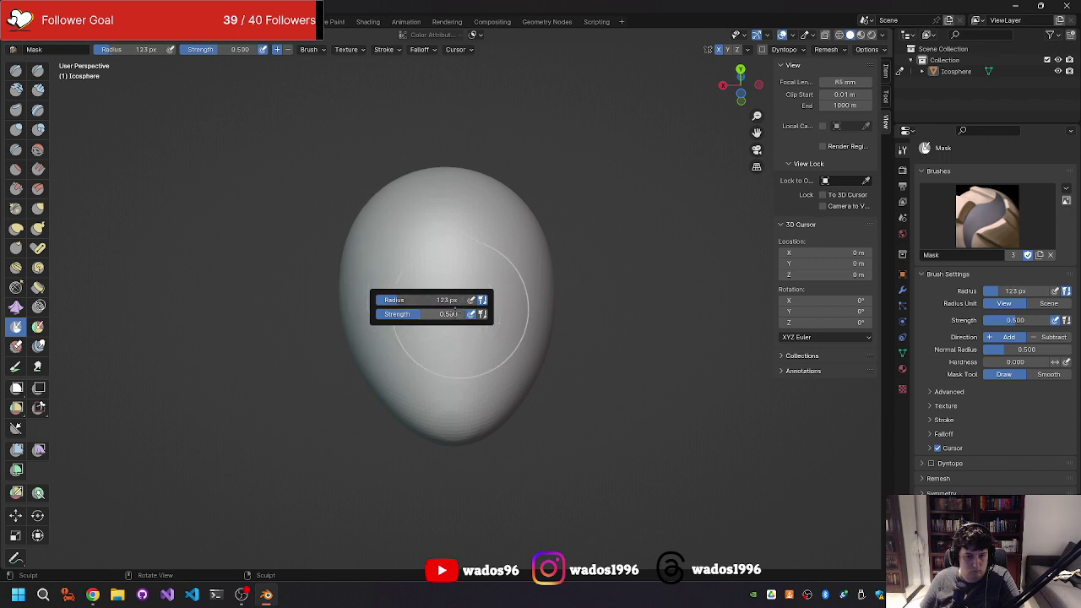
mouse_move(507, 290)
middle_down()
mouse_move(487, 287)
mouse_move(458, 236)
middle_up()
mouse_move(435, 265)
mouse_down()
mouse_move(456, 258)
mouse_move(449, 244)
mouse_move(440, 284)
mouse_up()
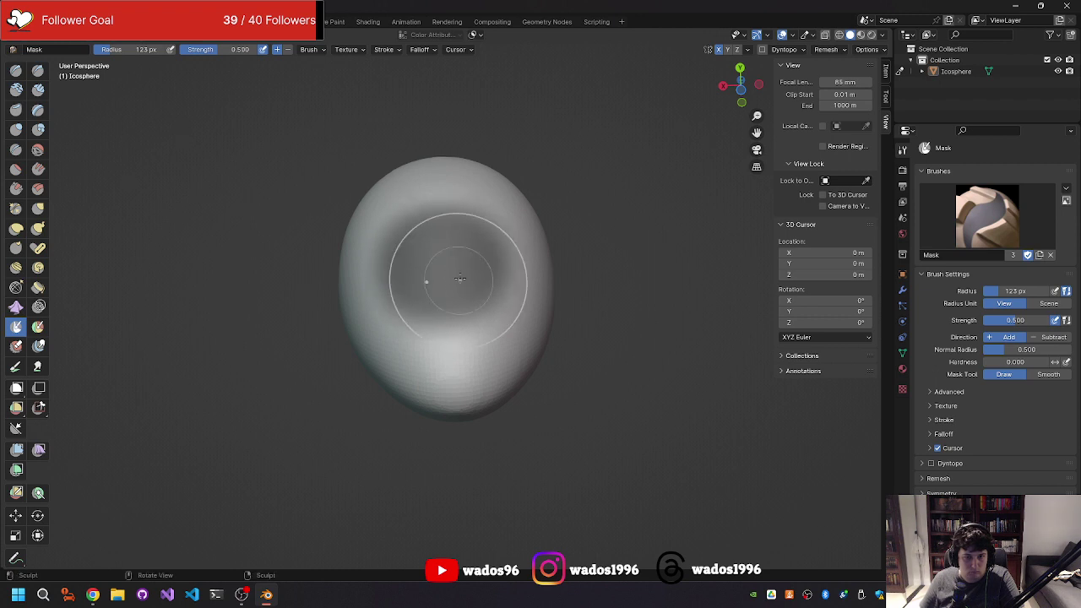
mouse_move(459, 277)
middle_down()
mouse_move(436, 312)
mouse_move(410, 315)
mouse_move(468, 294)
middle_up()
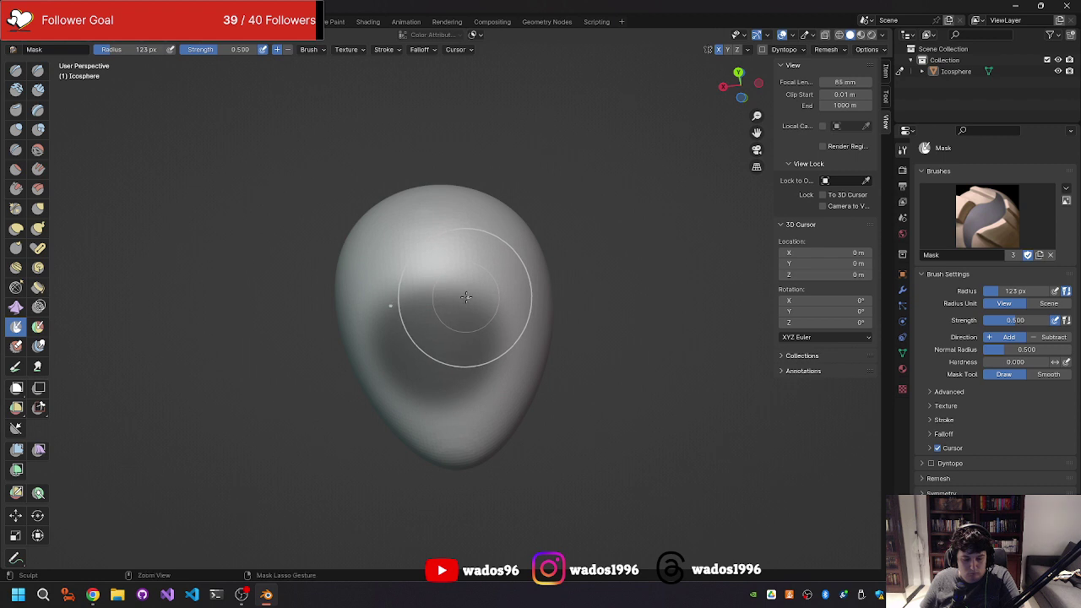
key(shift+a)
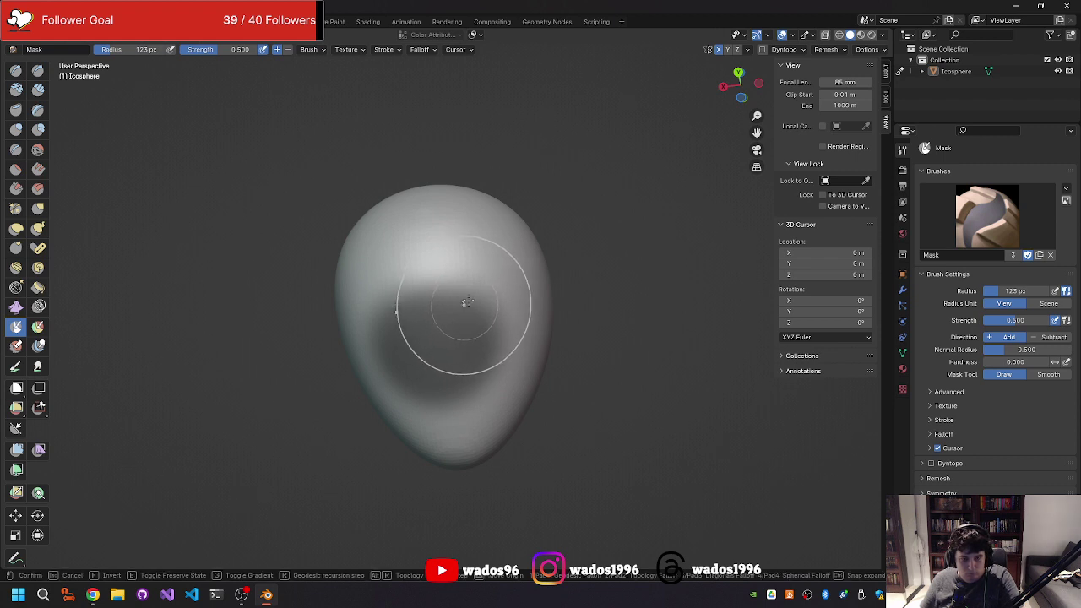
key(Escape)
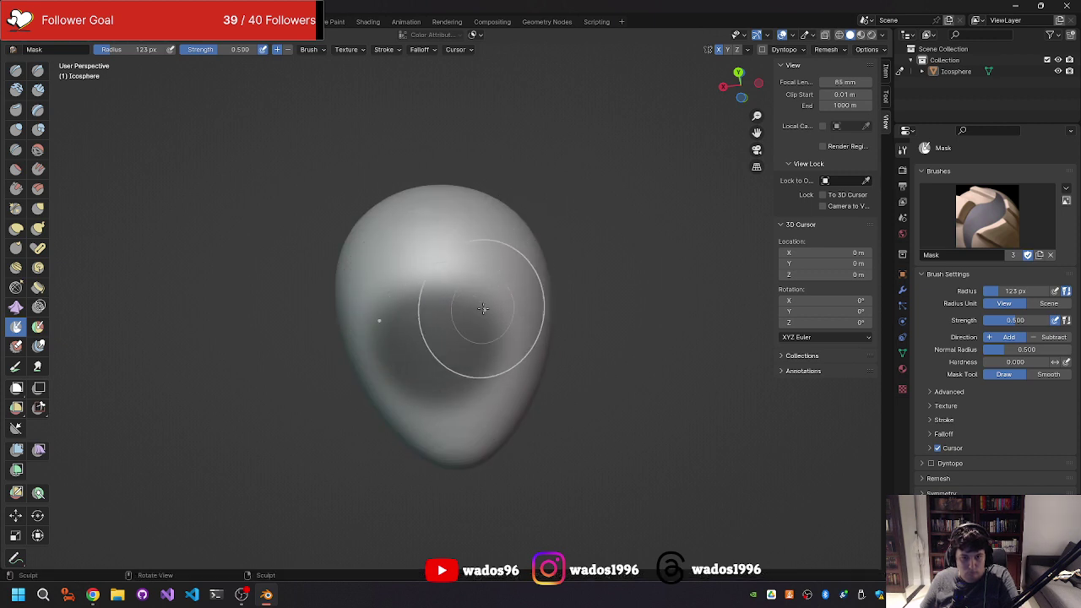
mouse_move(481, 309)
middle_down()
mouse_move(489, 282)
mouse_move(479, 288)
middle_up()
- Invert the mask and switch to moving the unmasked lower part of the egg
key(a)
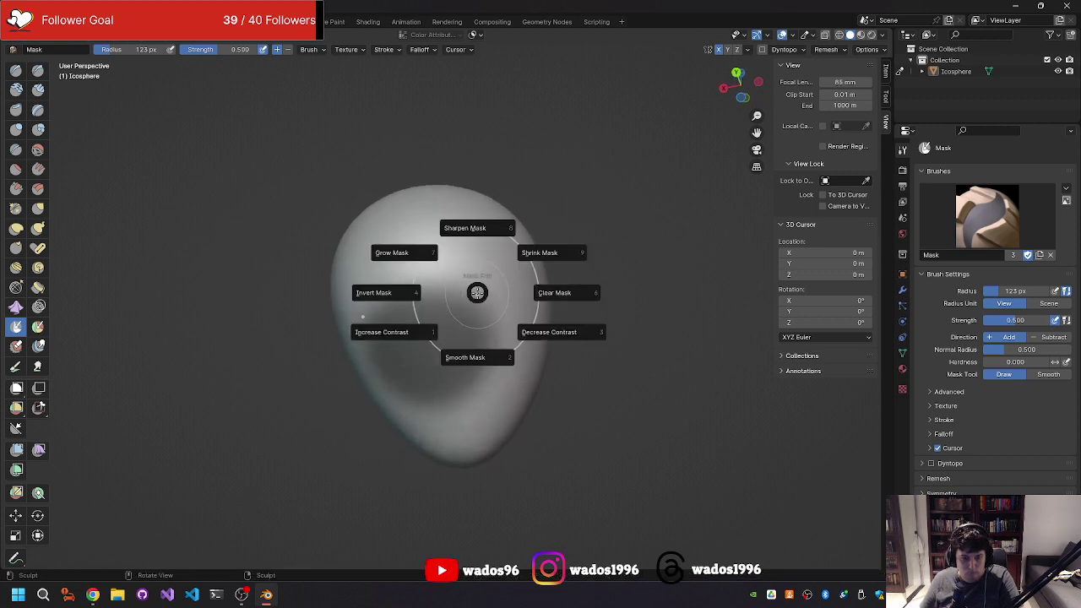
click(396, 289)
mouse_move(452, 291)
middle_down()
mouse_move(476, 273)
mouse_move(403, 309)
middle_up()
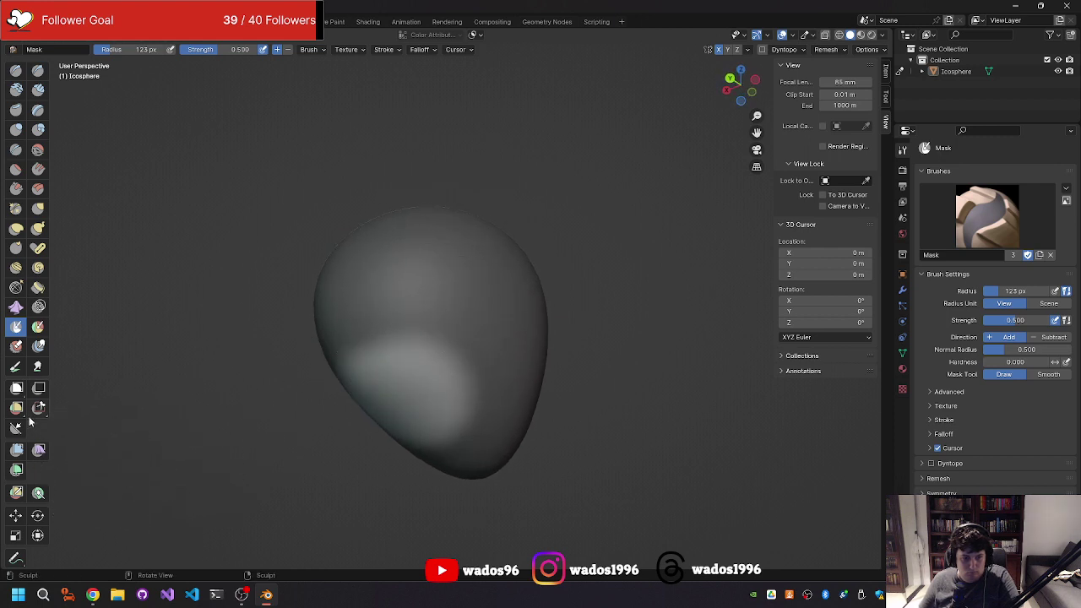
click(16, 516)
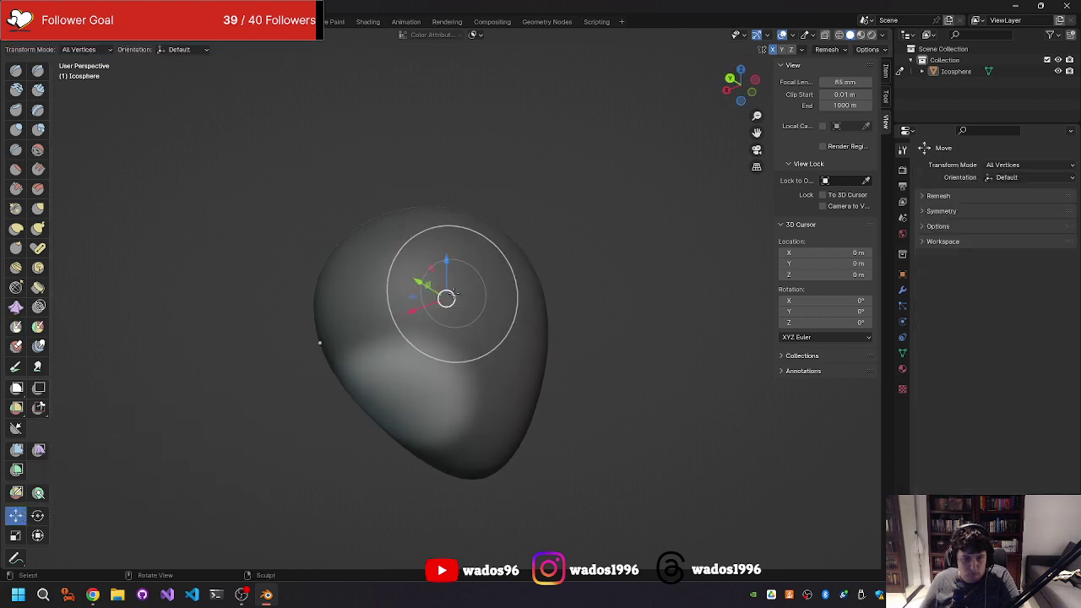
mouse_move(520, 329)
middle_down()
mouse_move(539, 320)
mouse_move(507, 295)
middle_up()
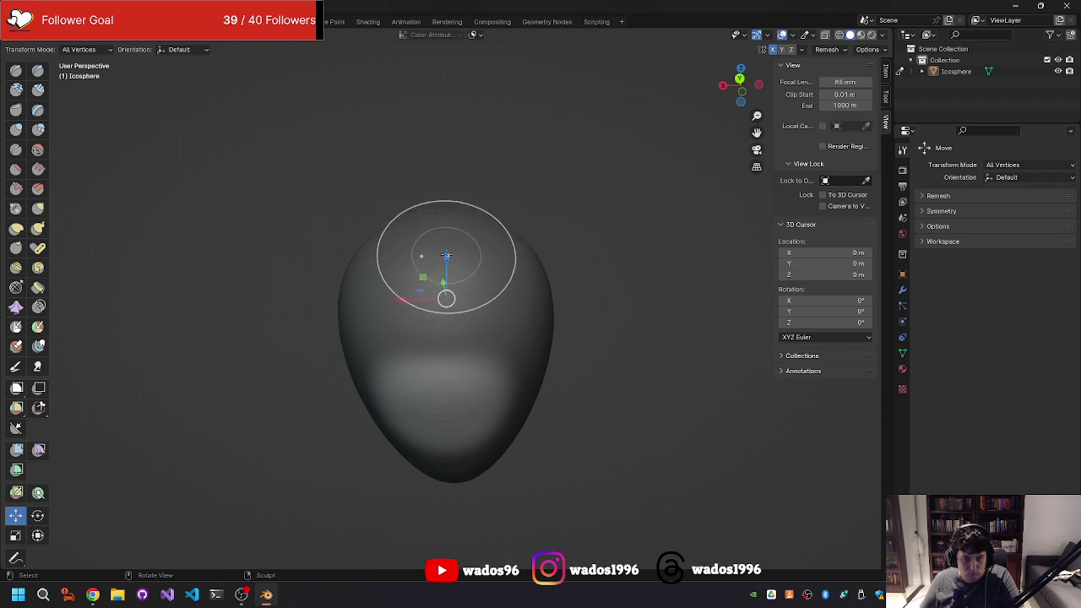
mouse_move(448, 261)
middle_down()
mouse_move(434, 289)
mouse_move(409, 300)
middle_up()
- Pull the unmasked lower part down into a thick neck under the head
drag(413, 299, 395, 303)
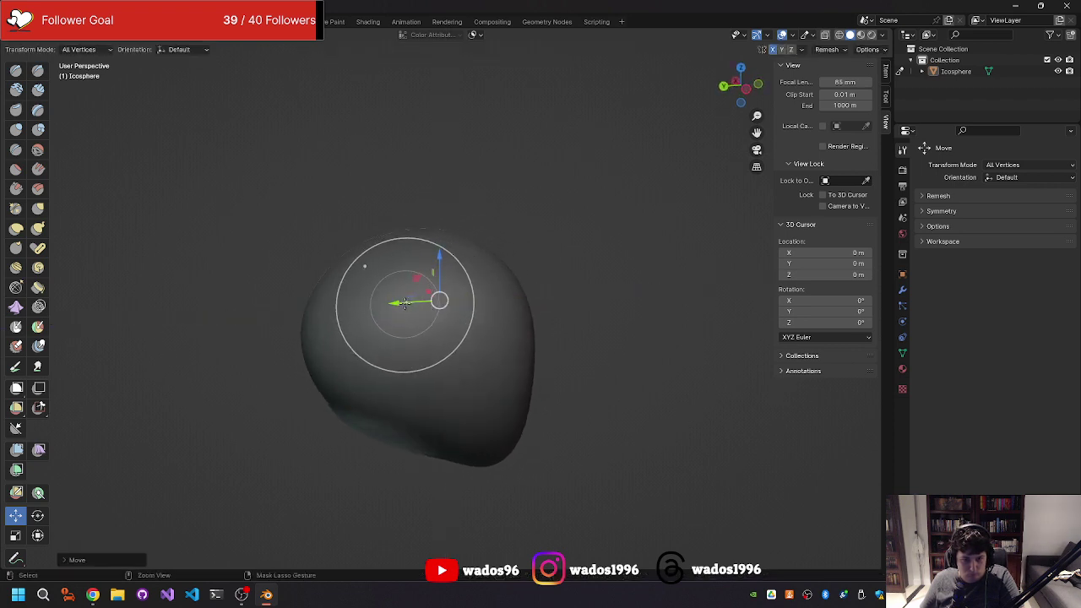
drag(448, 255, 424, 344)
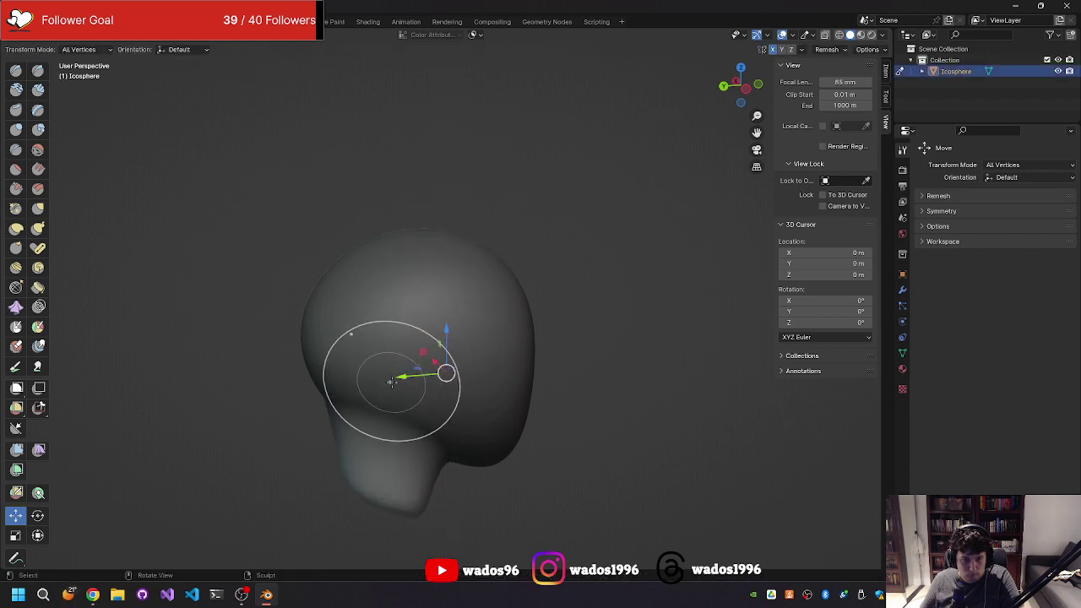
drag(402, 376, 372, 380)
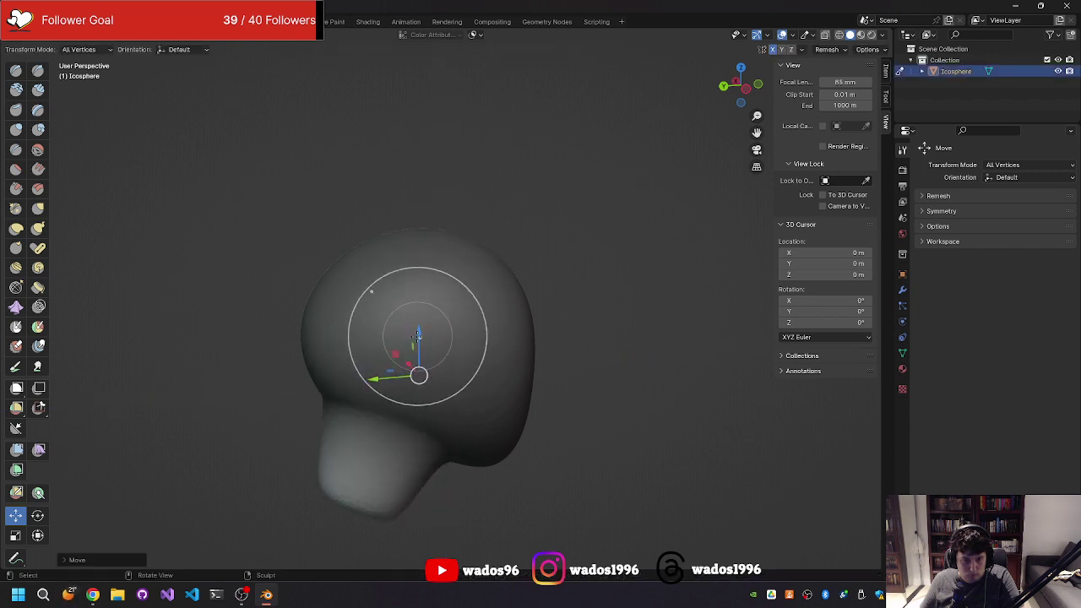
drag(416, 336, 347, 345)
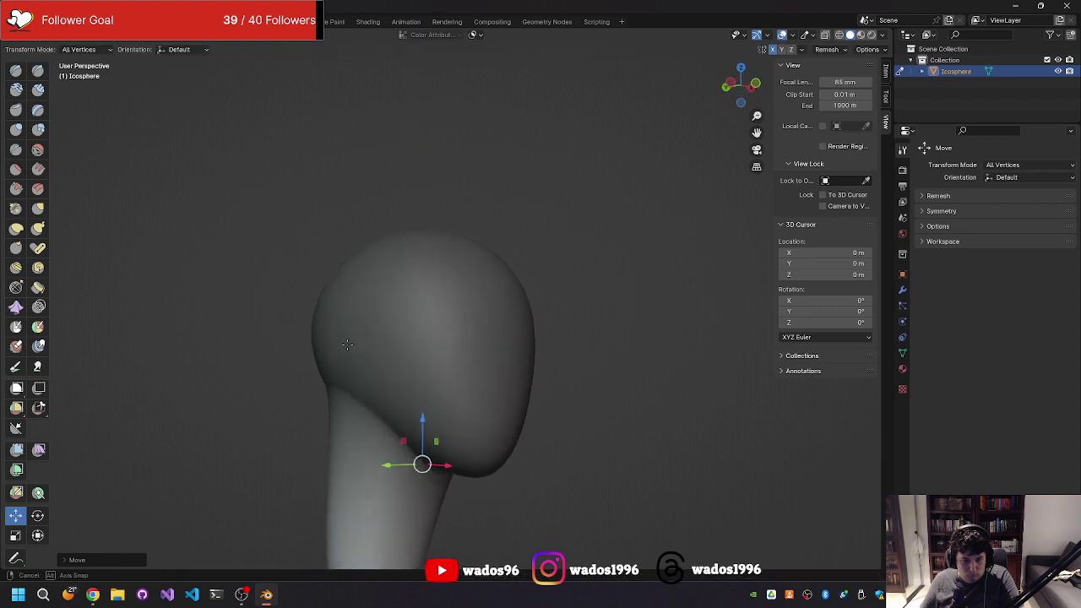
middle_drag(347, 345, 380, 348)
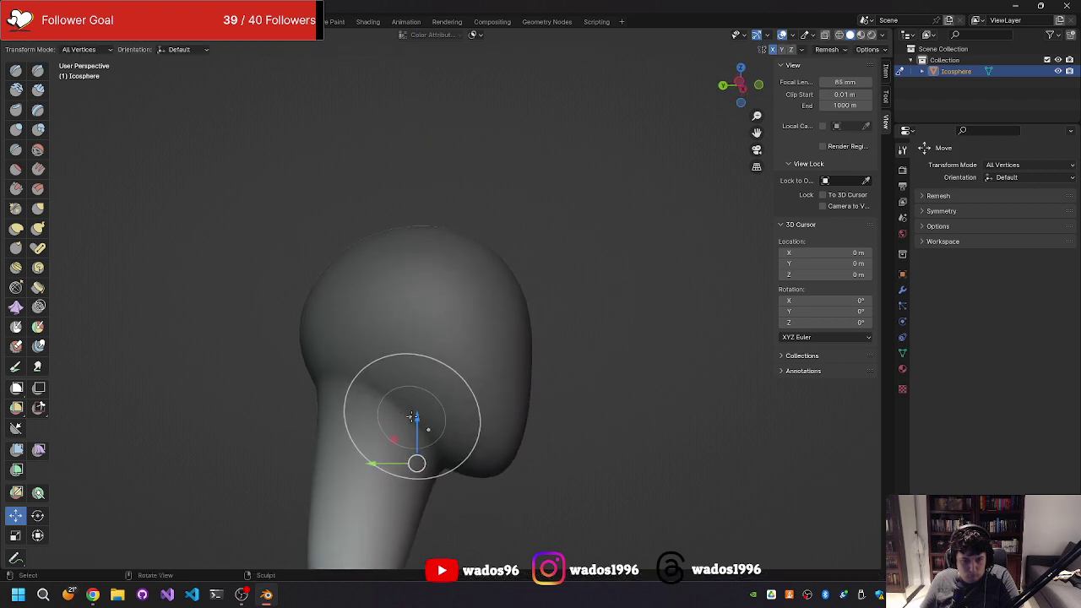
drag(412, 416, 439, 360)
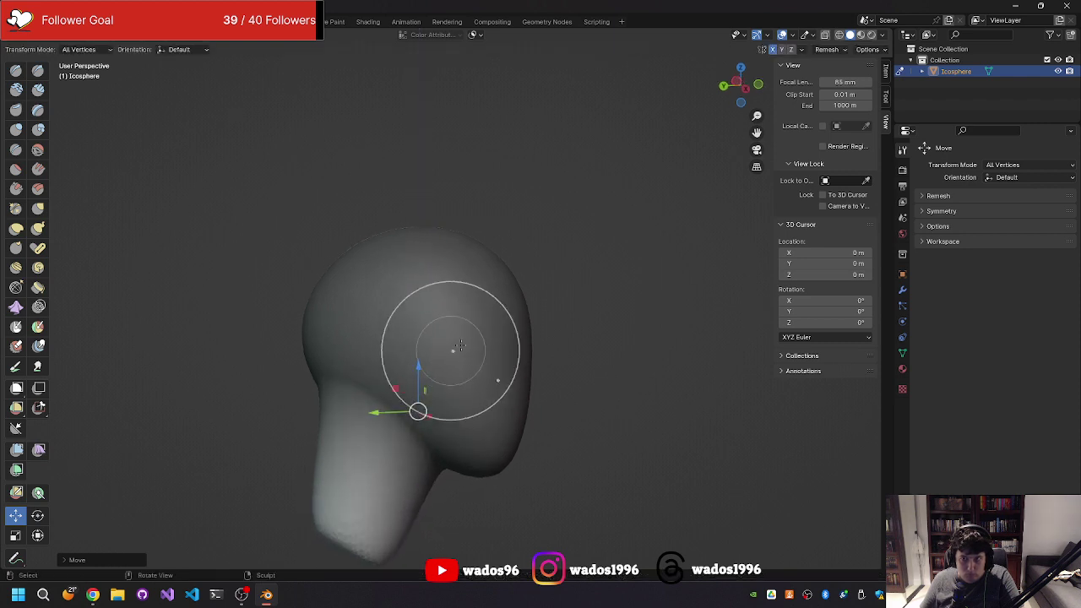
mouse_move(567, 350)
middle_down()
mouse_move(455, 367)
mouse_move(421, 350)
mouse_move(502, 340)
middle_up()
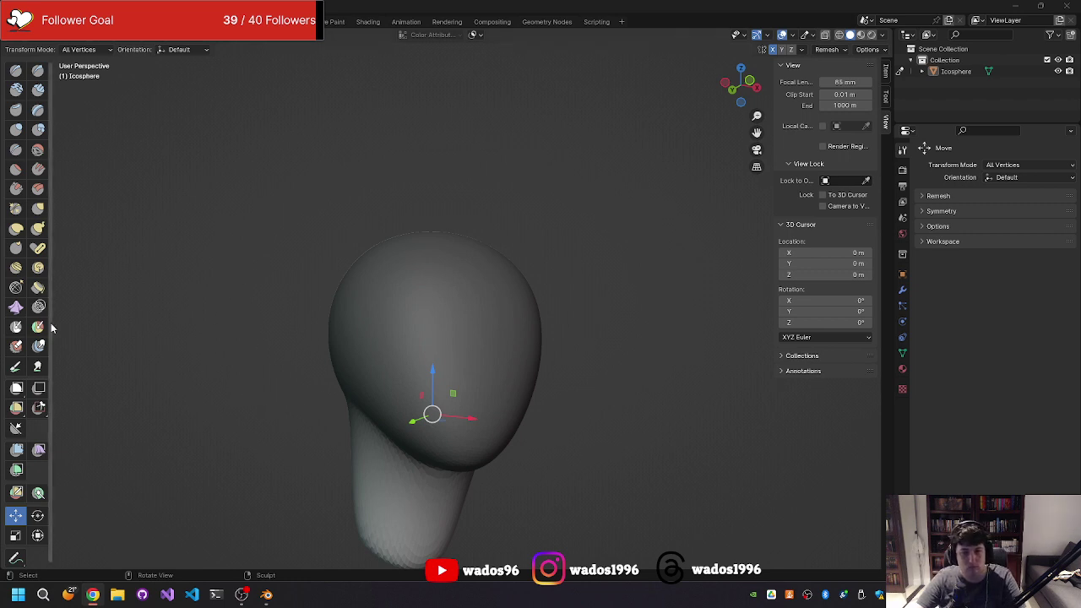
mouse_move(454, 349)
middle_down()
mouse_move(345, 329)
mouse_move(384, 381)
mouse_move(313, 336)
mouse_move(181, 374)
mouse_move(299, 379)
mouse_move(498, 413)
mouse_move(269, 369)
mouse_move(283, 379)
mouse_move(304, 365)
mouse_move(287, 330)
middle_up()
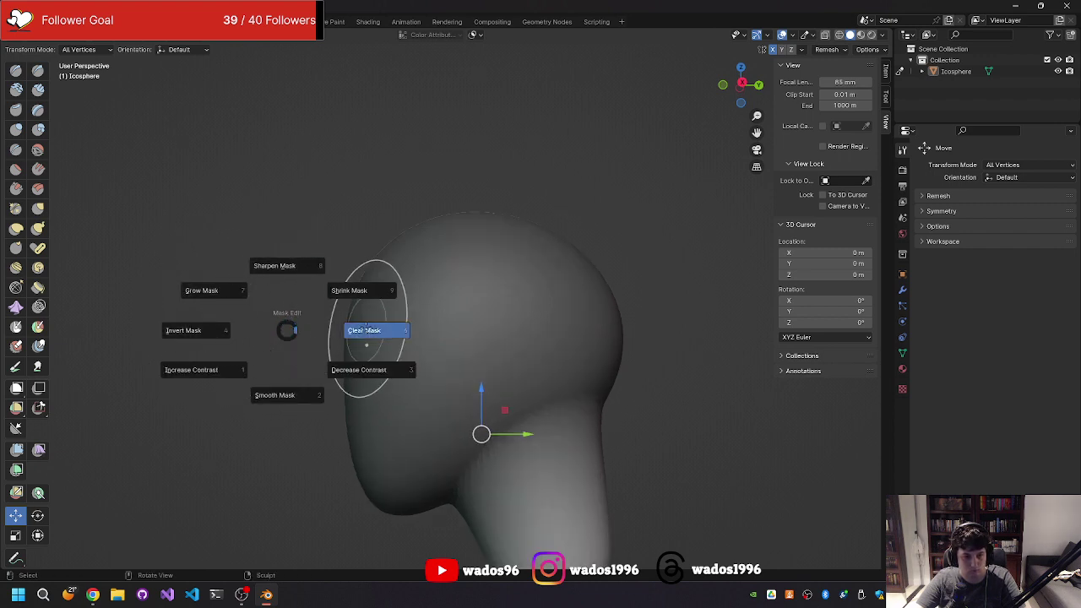
- Clear the head's mask and preview the 0.0510 m remesh voxel size
click(364, 330)
mouse_move(371, 325)
middle_down()
mouse_move(329, 340)
mouse_move(342, 334)
middle_up()
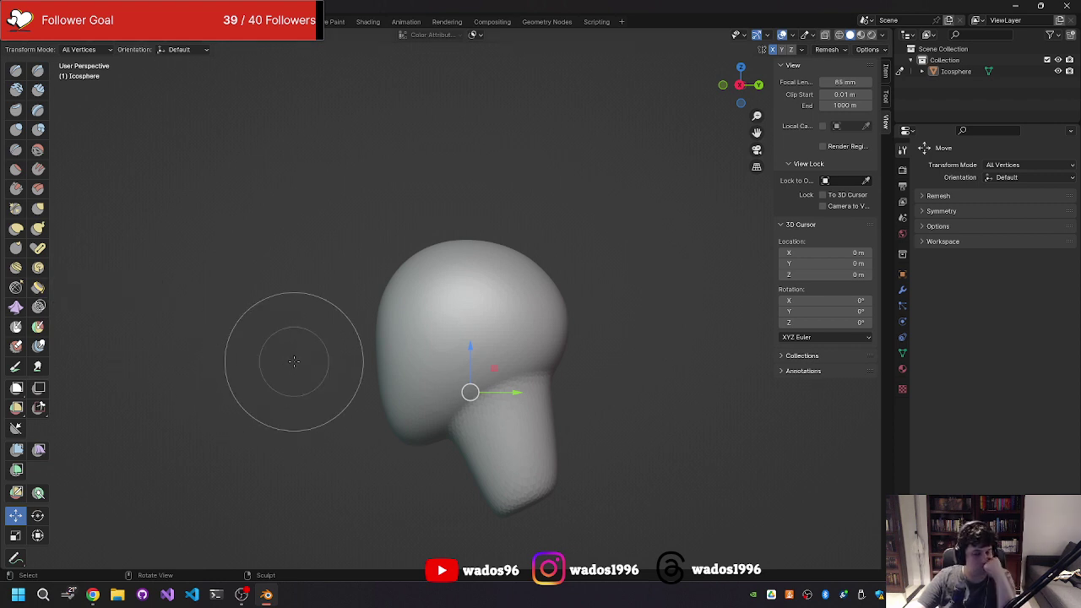
key(r)
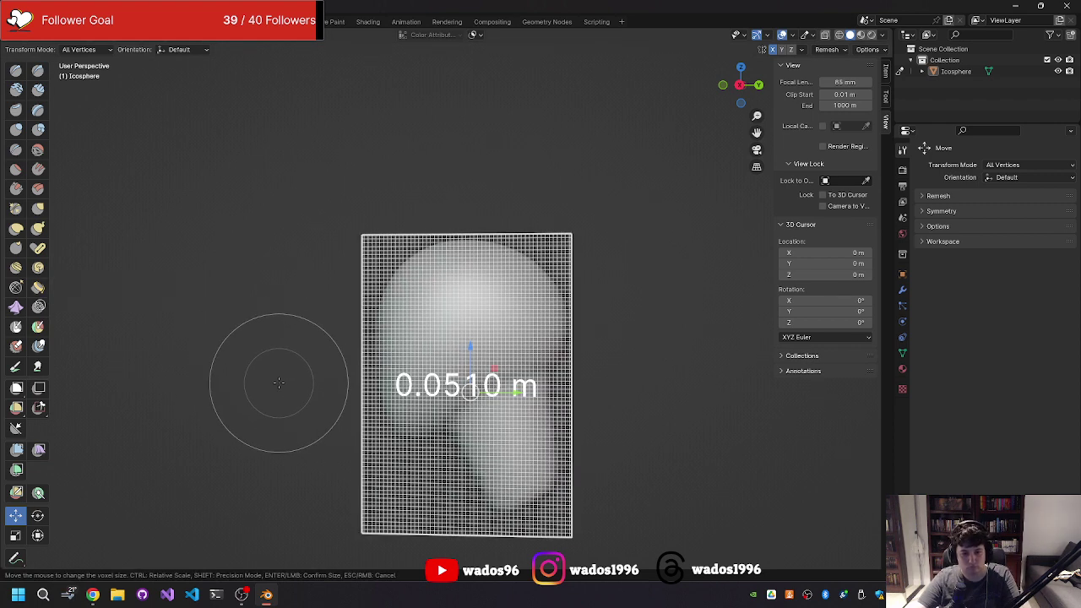
key(Escape)
key(r)
key(Escape)
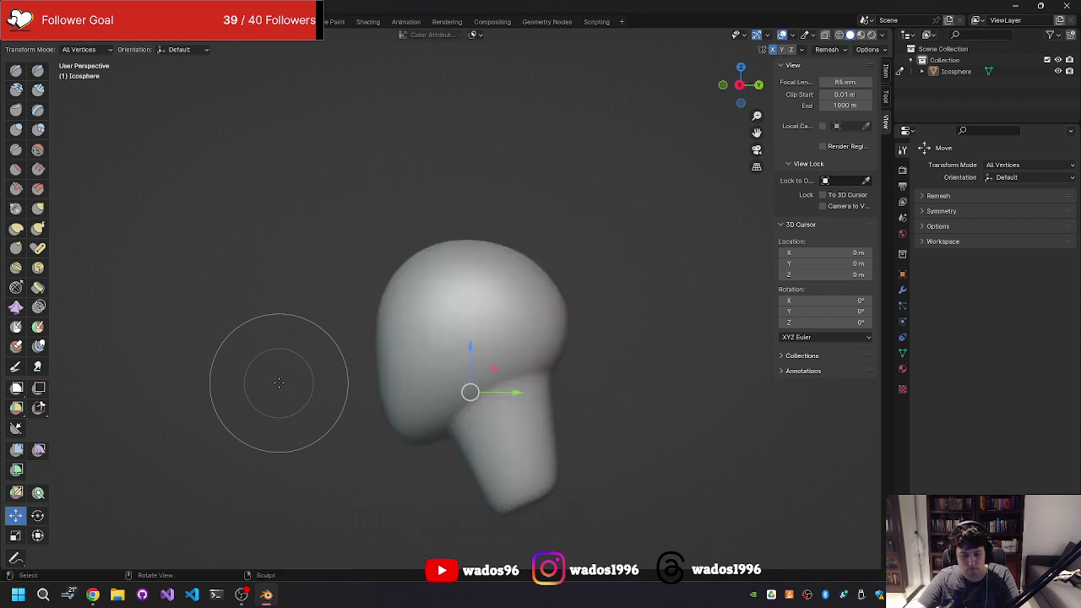
key(ctrl)
key(r)
key(Escape)
key(ctrl+z)
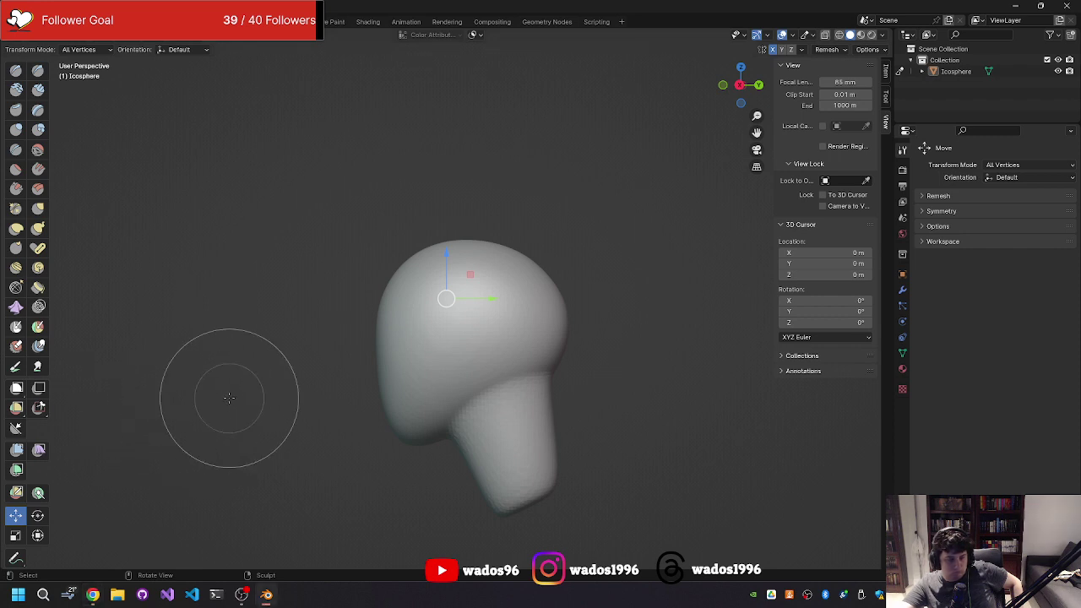
key(KP_1)
key(KP_3)
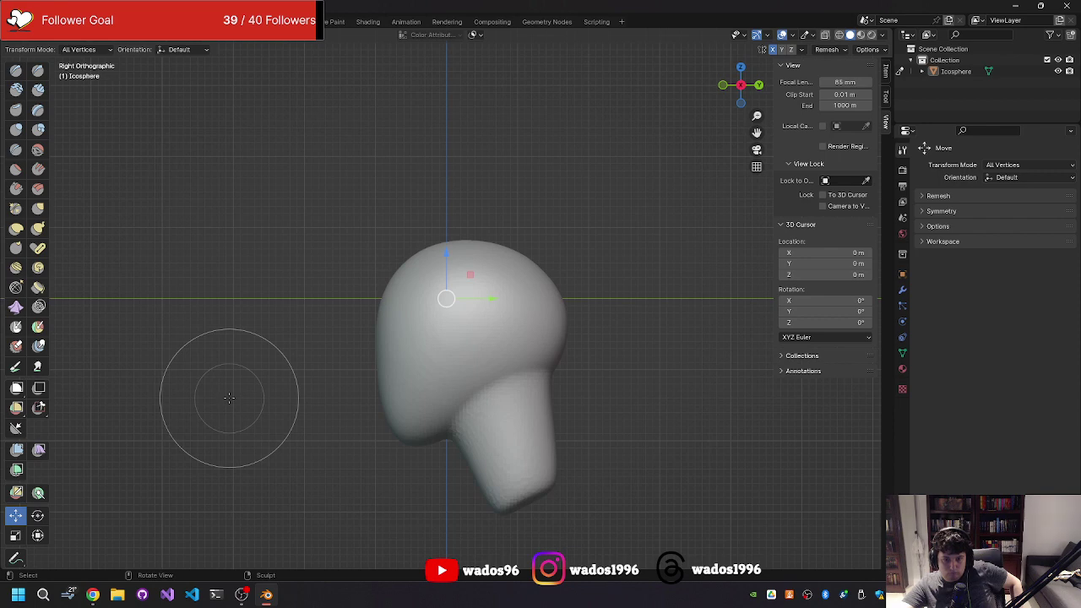
mouse_move(229, 398)
middle_down()
mouse_move(289, 357)
mouse_move(261, 374)
middle_up()
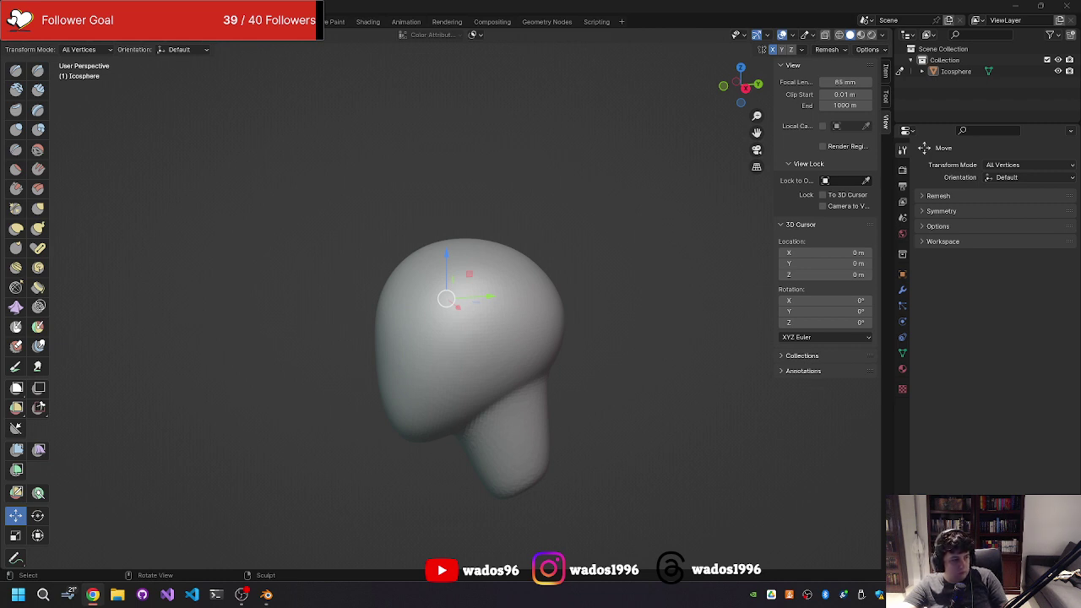
mouse_move(656, 338)
middle_down()
mouse_move(602, 396)
mouse_move(489, 343)
middle_up()
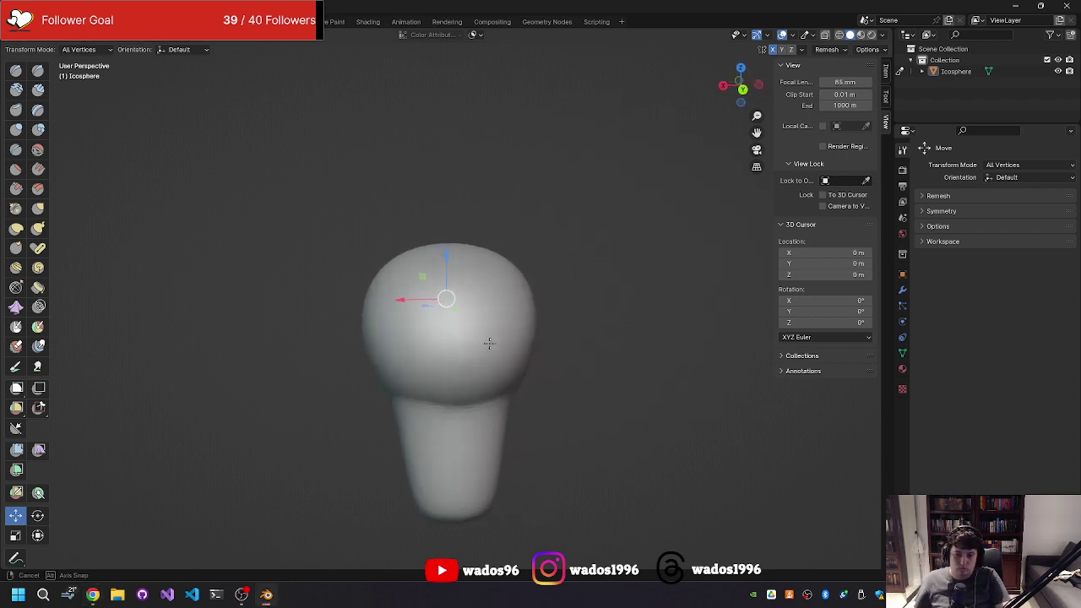
mouse_move(489, 343)
middle_down()
mouse_move(479, 361)
mouse_move(457, 353)
middle_up()
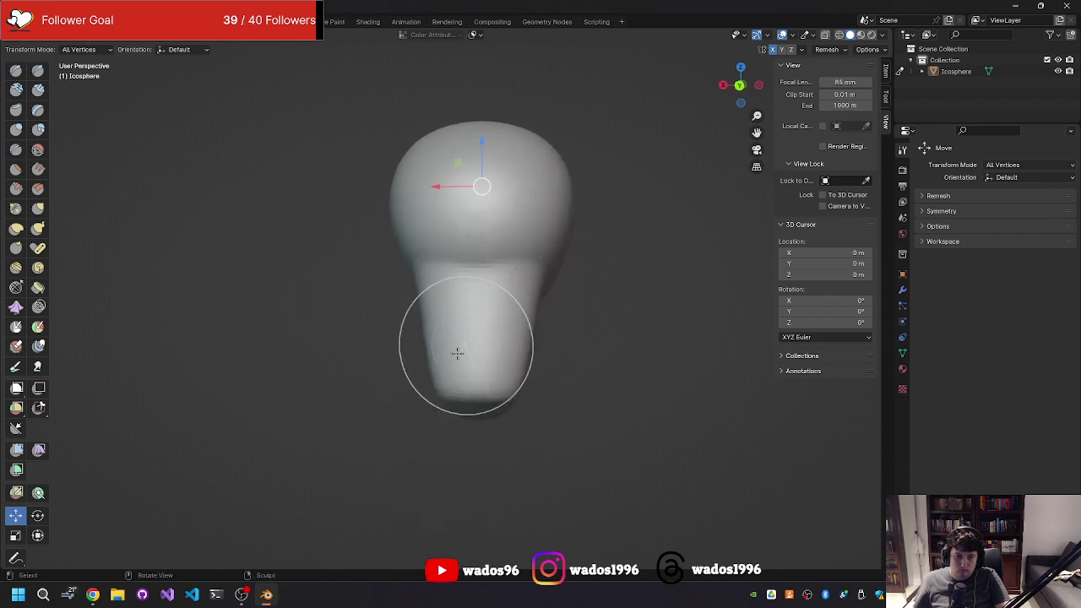
- With the Grab brush, pull the neck's lower right down and outward
key(g)
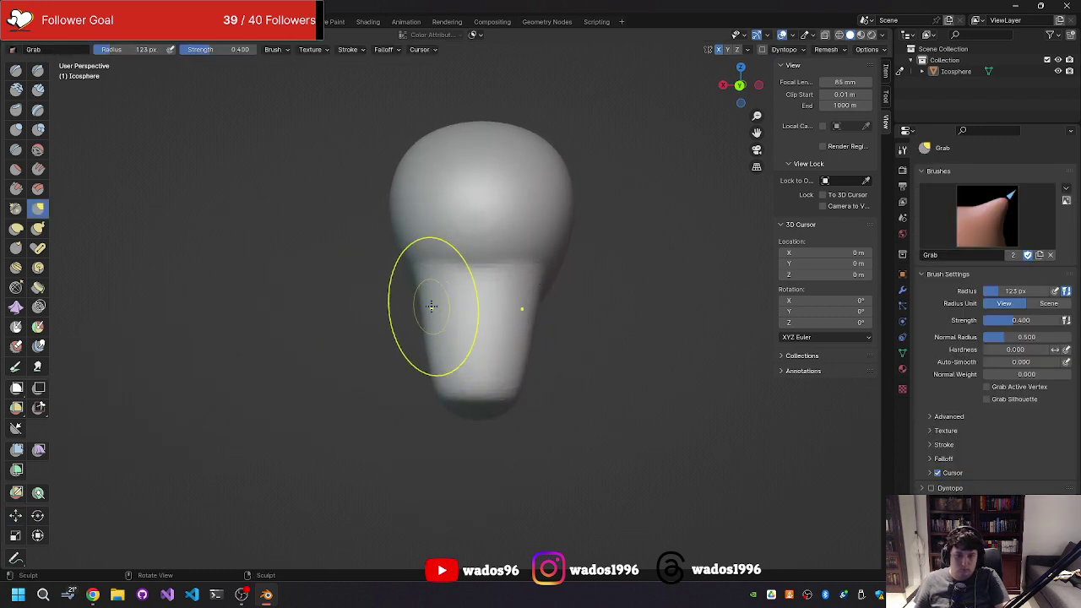
mouse_move(423, 278)
mouse_down()
mouse_move(429, 366)
mouse_move(409, 393)
mouse_move(402, 353)
mouse_move(406, 384)
mouse_move(424, 297)
mouse_move(415, 293)
mouse_up()
mouse_move(407, 294)
middle_down()
mouse_move(523, 292)
mouse_move(572, 319)
middle_up()
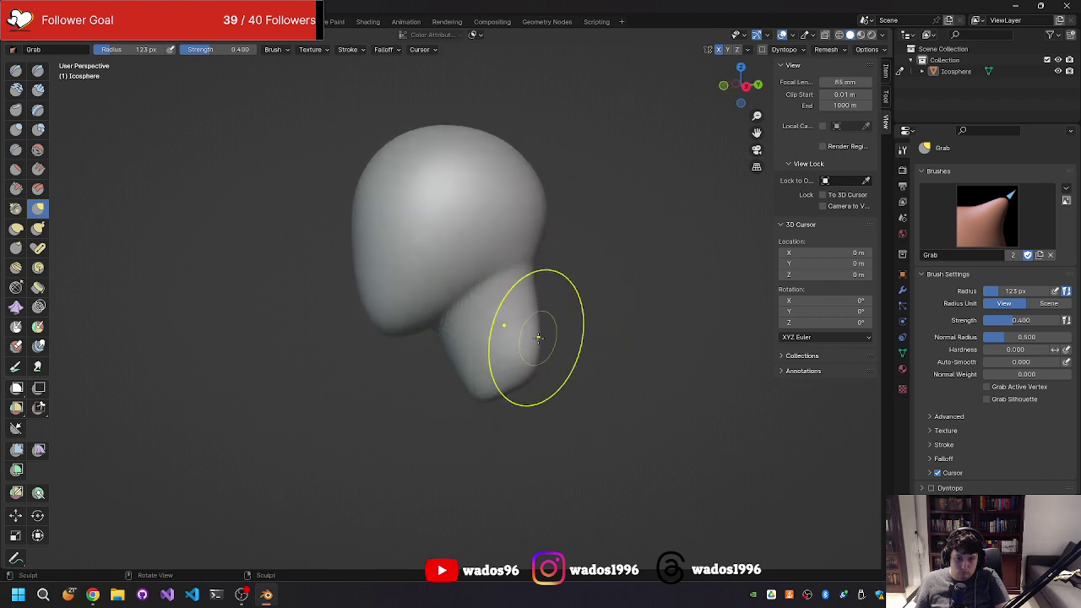
drag(538, 338, 542, 382)
mouse_move(542, 382)
middle_down()
mouse_move(603, 326)
mouse_move(511, 355)
middle_up()
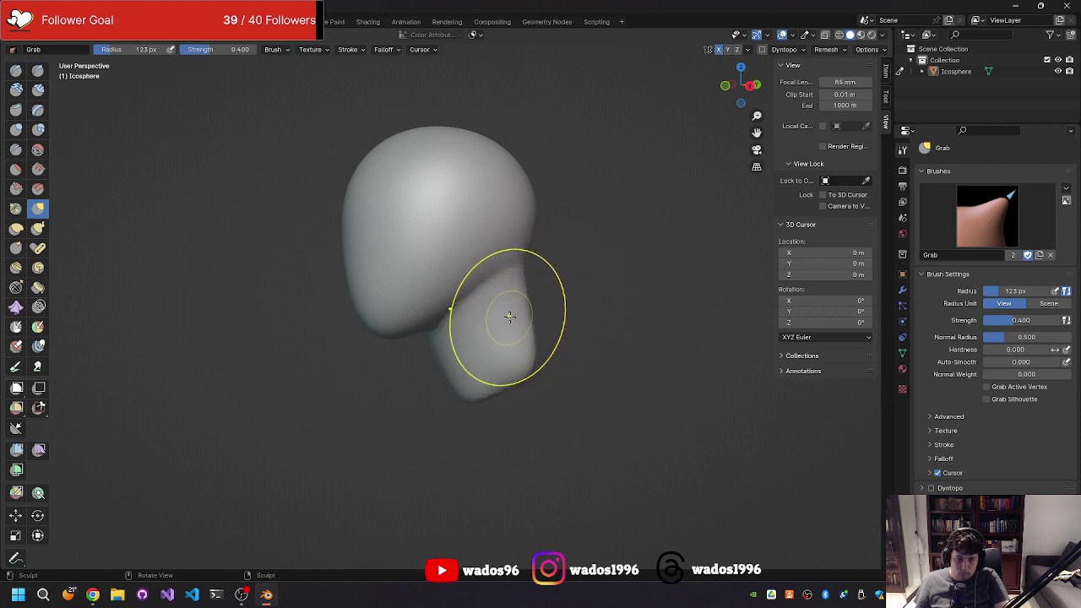
- Check the remesh voxel size preview twice without changing it
key(r)
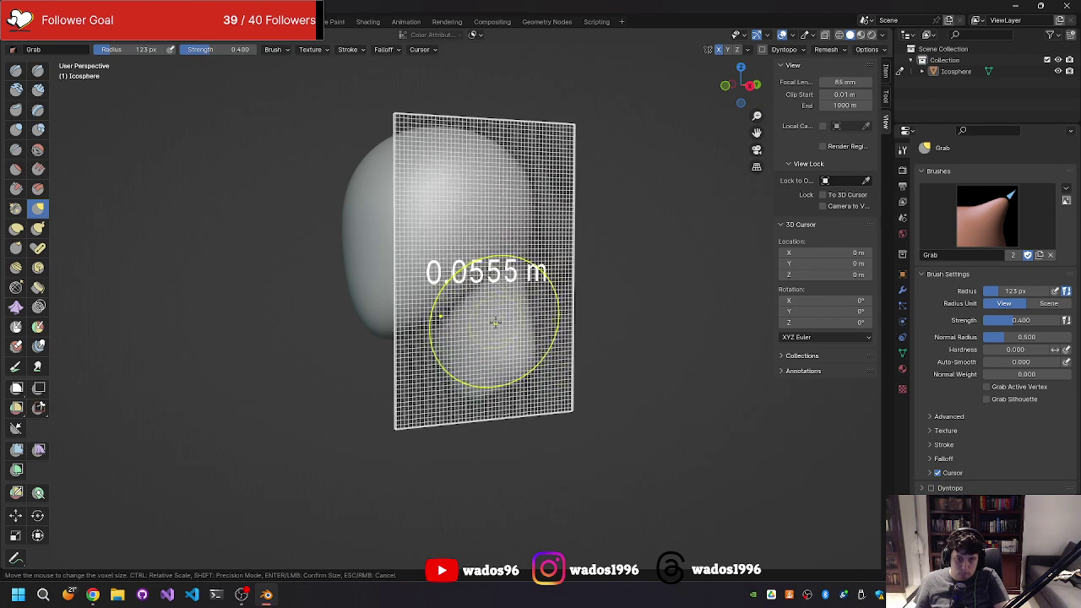
click(499, 322)
key(r)
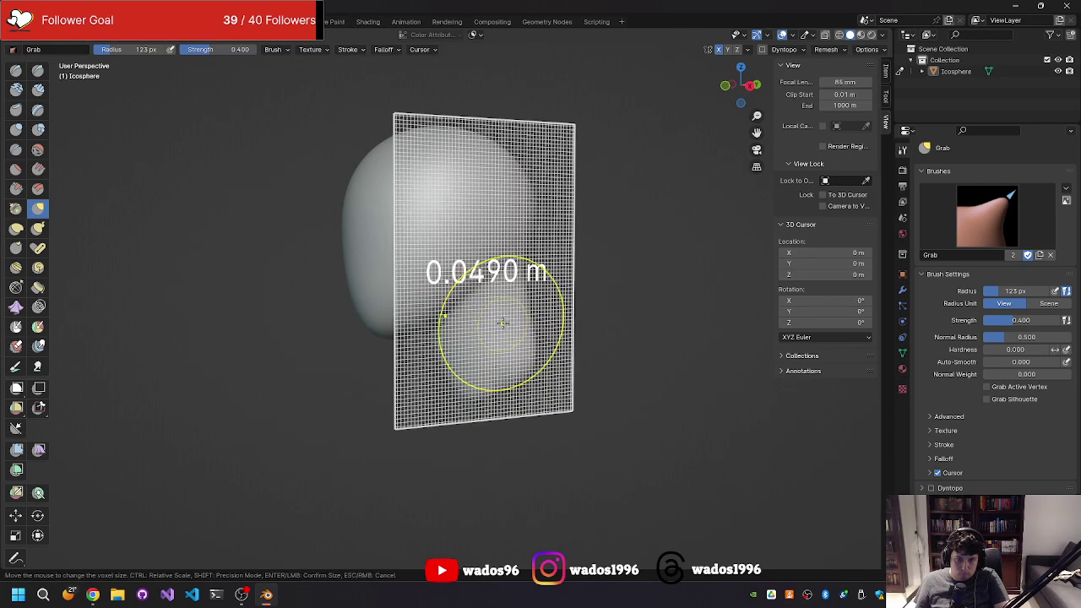
click(499, 323)
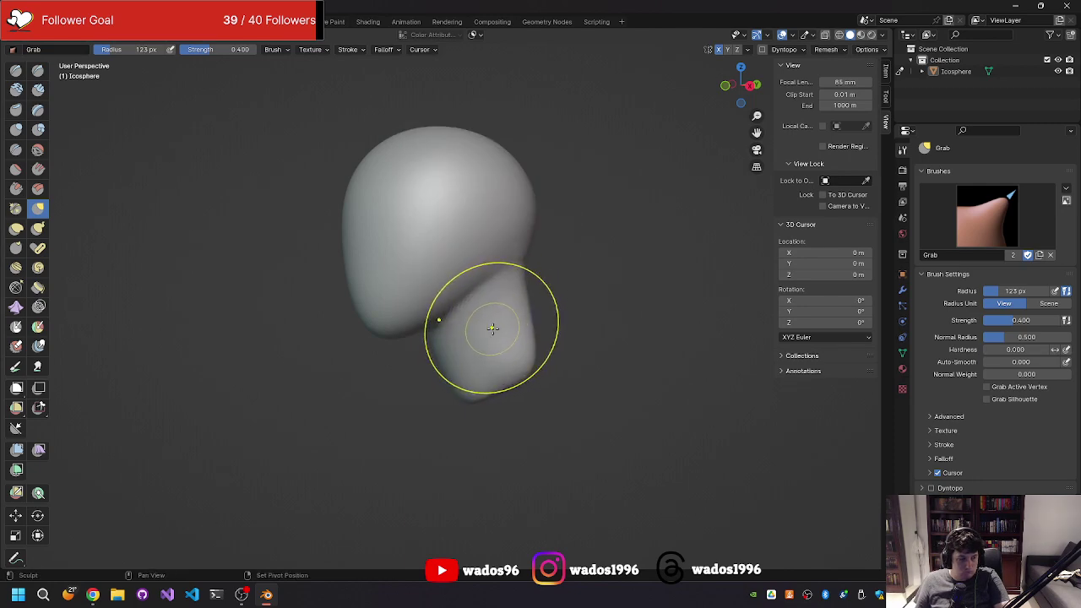
- Grab the jaw inward and down-left to narrow it into a chin block
middle_drag(490, 330, 430, 264)
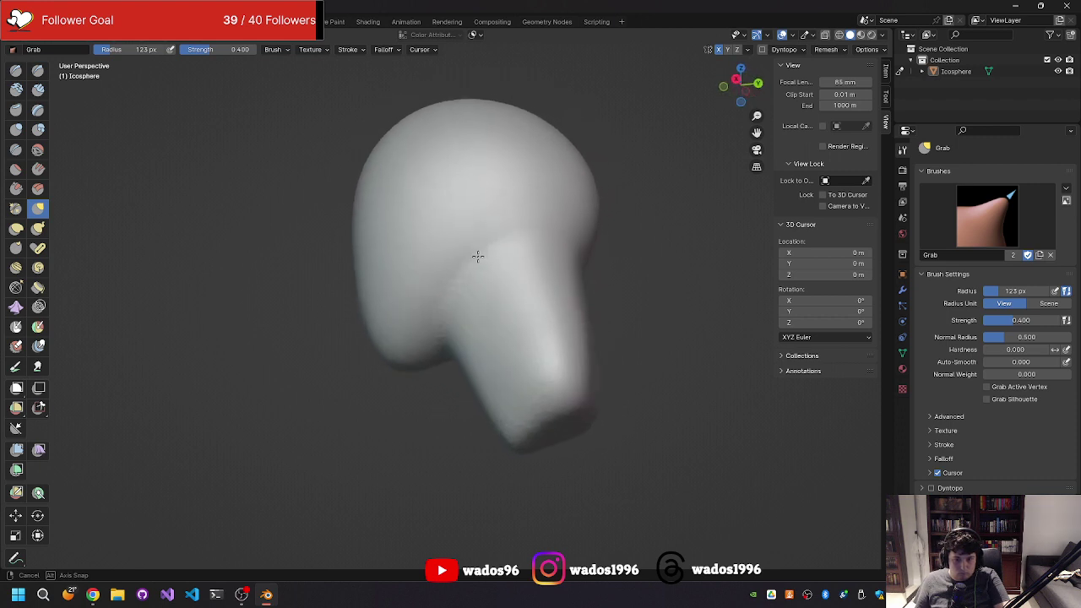
middle_drag(430, 265, 477, 255)
drag(584, 364, 595, 371)
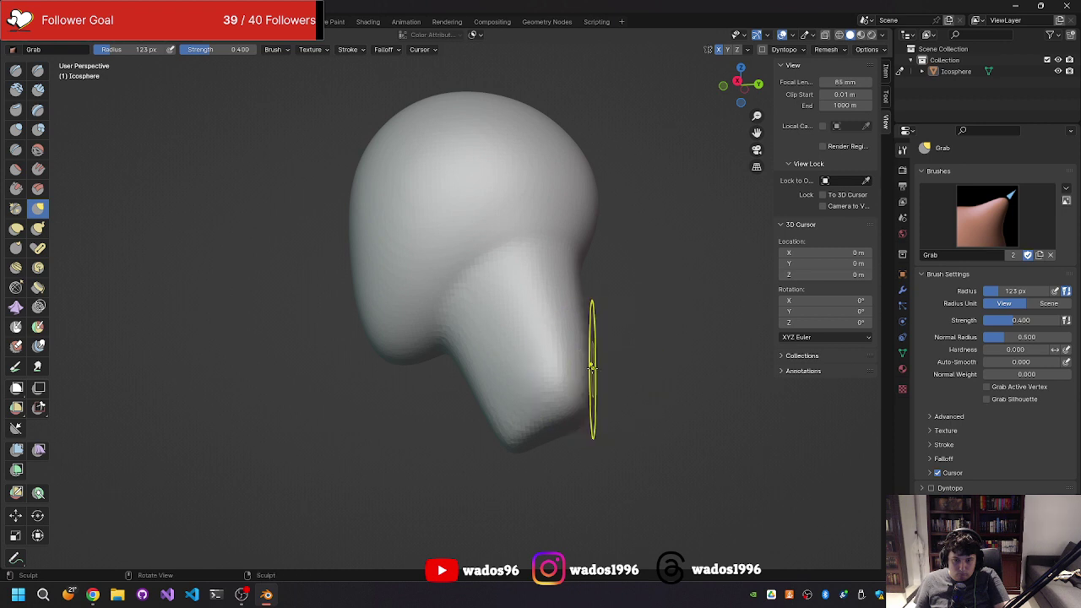
mouse_move(593, 368)
middle_down()
mouse_move(555, 357)
mouse_move(526, 386)
middle_up()
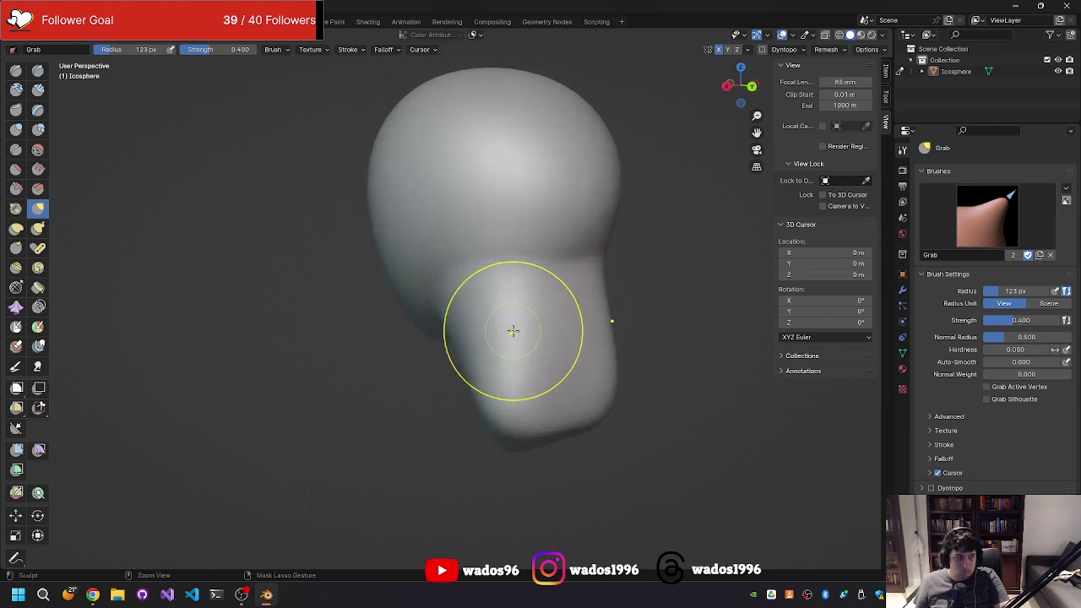
ctrl+drag(513, 330, 509, 335)
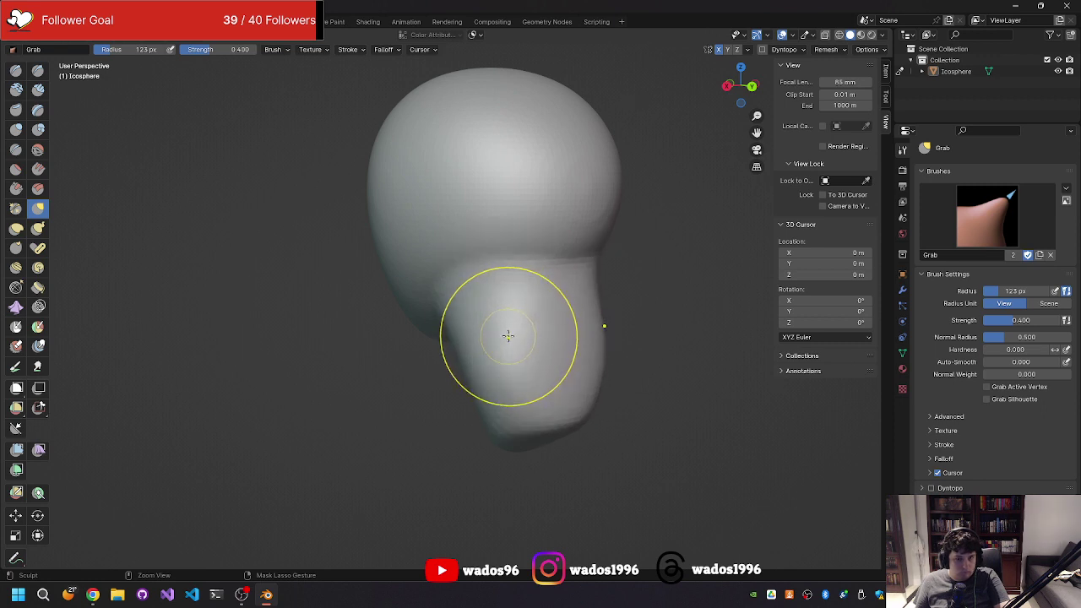
middle_drag(507, 337, 516, 335)
middle_drag(570, 358, 626, 315)
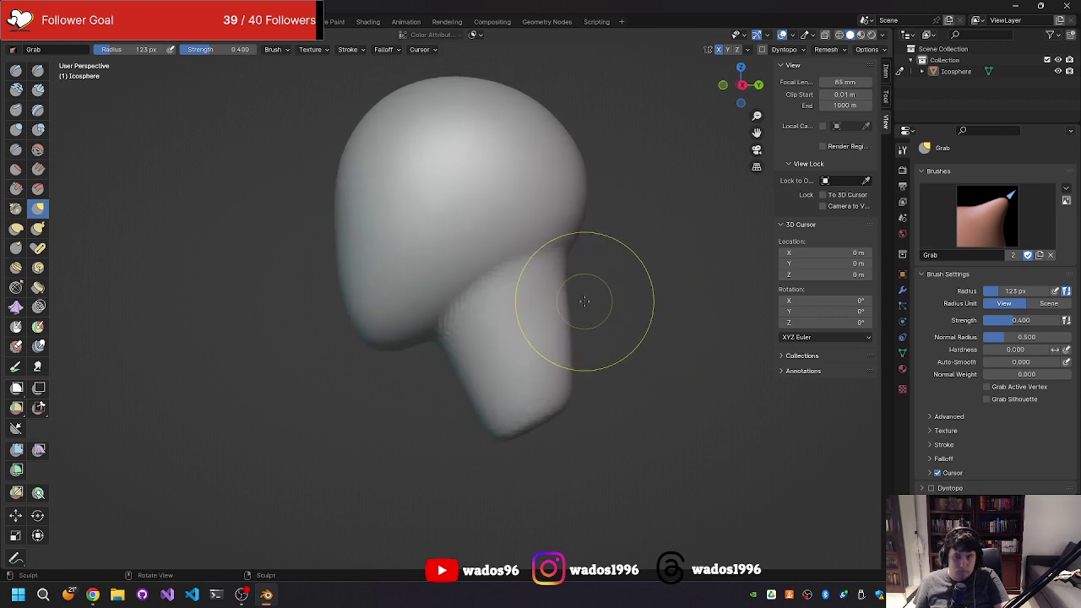
drag(542, 311, 522, 323)
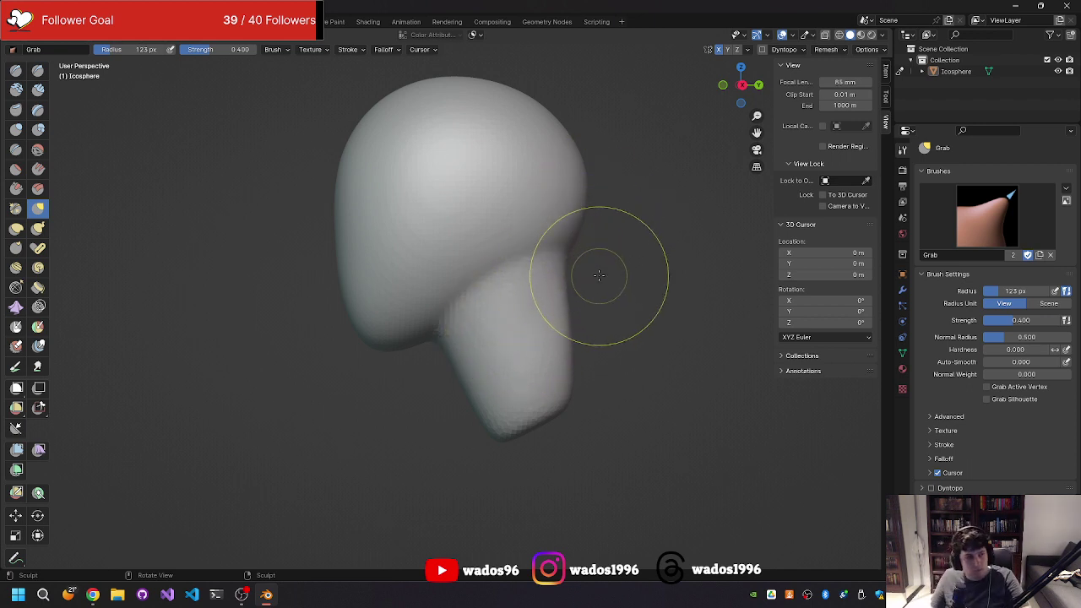
mouse_move(598, 275)
middle_down()
mouse_move(584, 283)
mouse_move(612, 276)
mouse_move(598, 293)
mouse_move(642, 233)
mouse_move(583, 197)
mouse_move(482, 278)
mouse_move(531, 275)
mouse_move(580, 253)
mouse_move(569, 270)
middle_up()
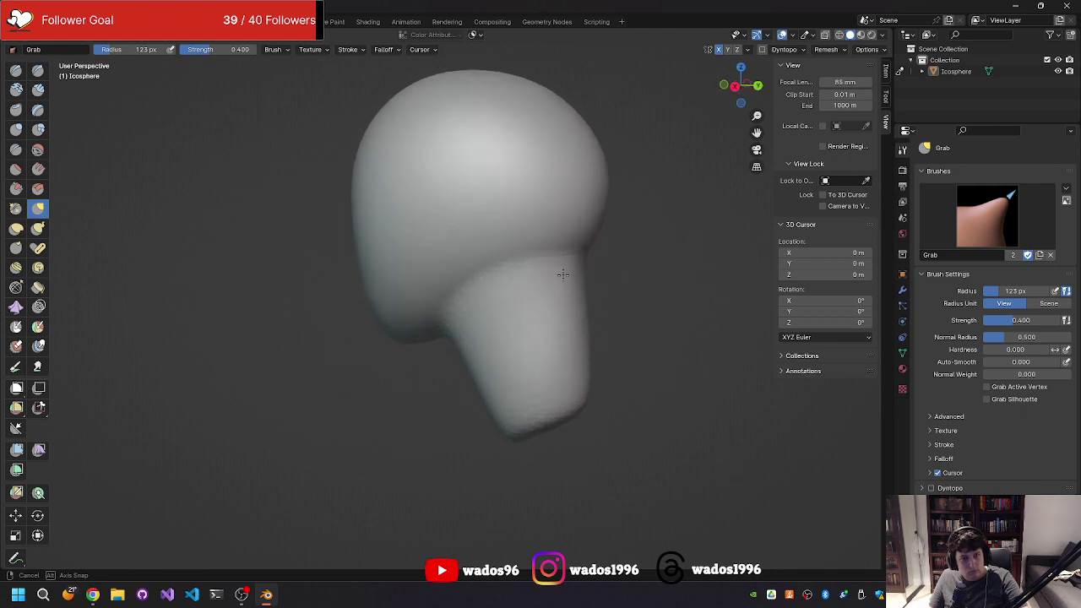
mouse_move(563, 274)
middle_down()
mouse_move(497, 347)
mouse_move(458, 277)
mouse_move(507, 258)
mouse_move(571, 266)
mouse_move(528, 295)
middle_up()
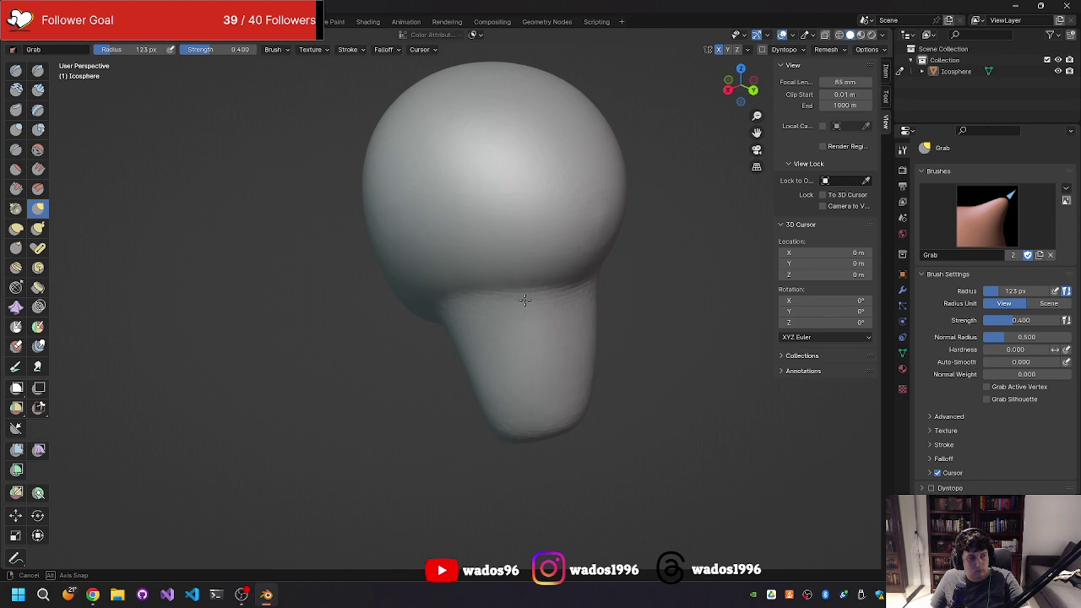
- Enlarge the Grab brush radius to 188 px
middle_drag(524, 300, 568, 364)
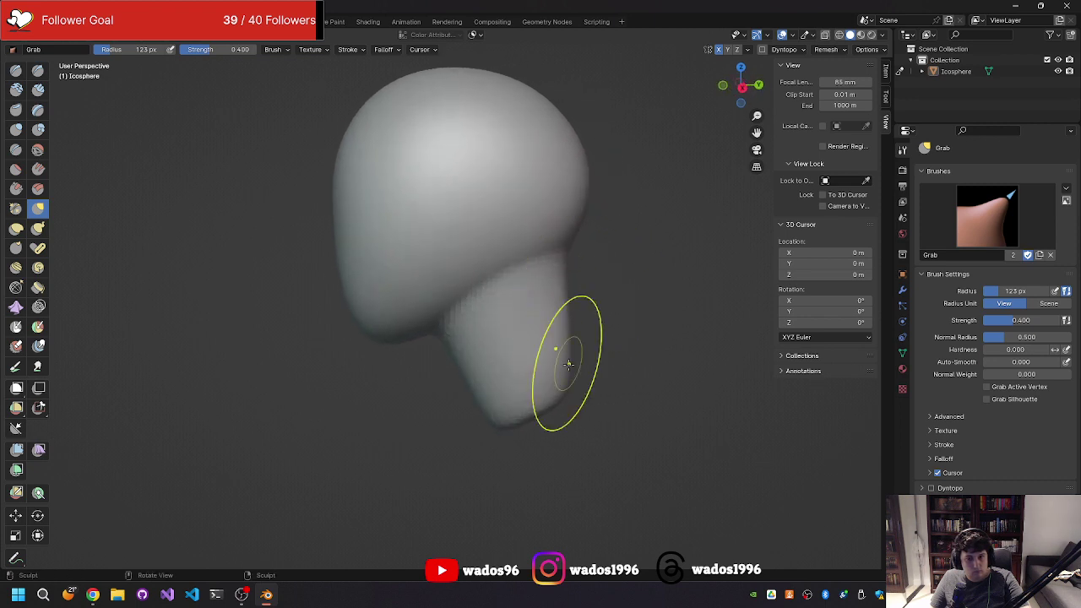
middle_drag(568, 359, 568, 356)
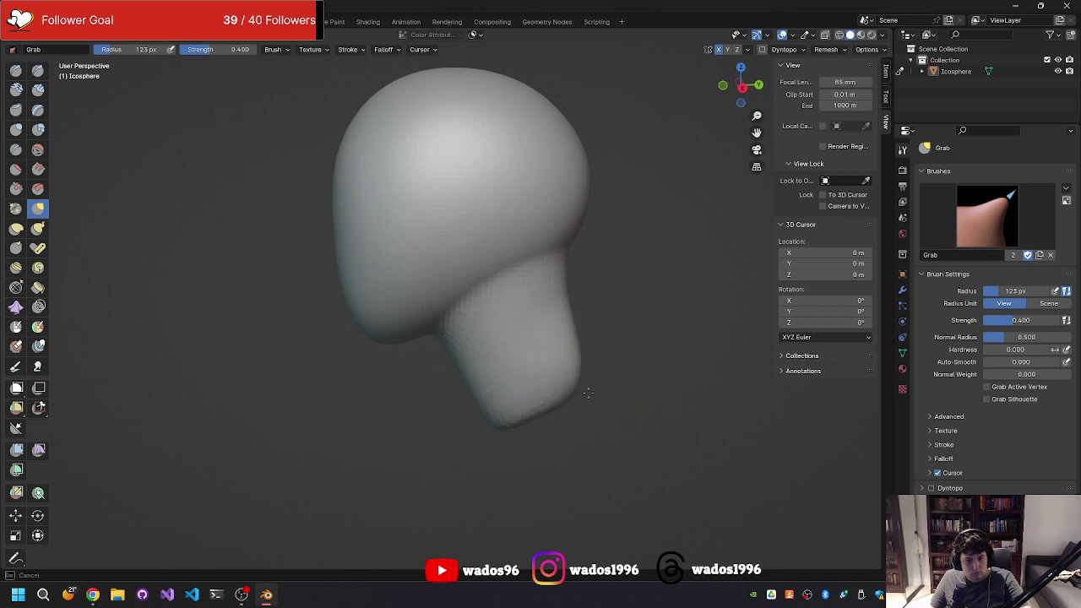
mouse_move(587, 393)
middle_down()
mouse_move(479, 317)
mouse_move(386, 313)
middle_up()
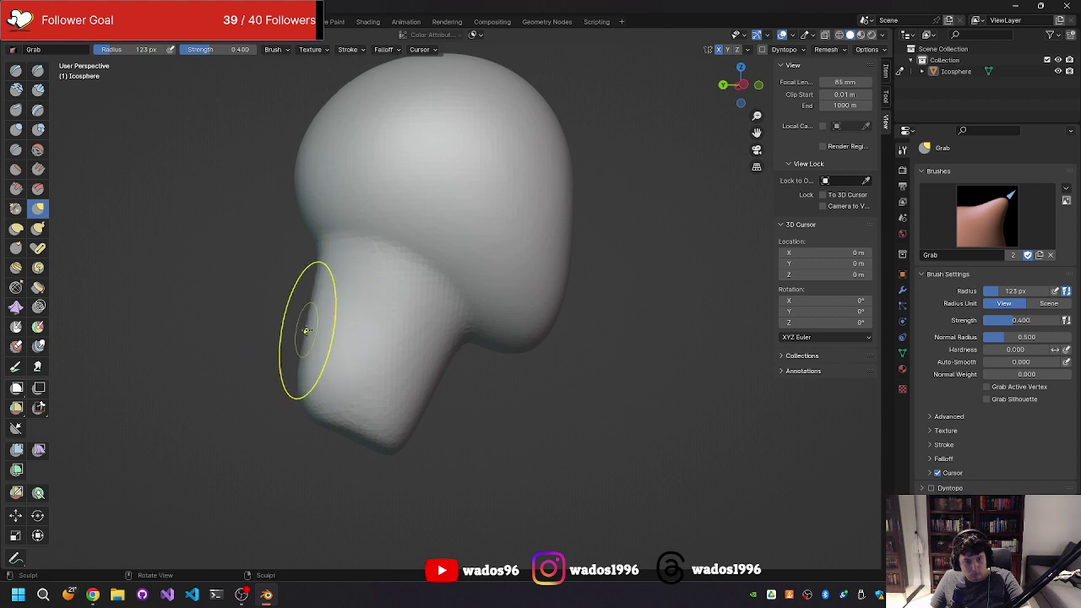
middle_drag(352, 338, 487, 313)
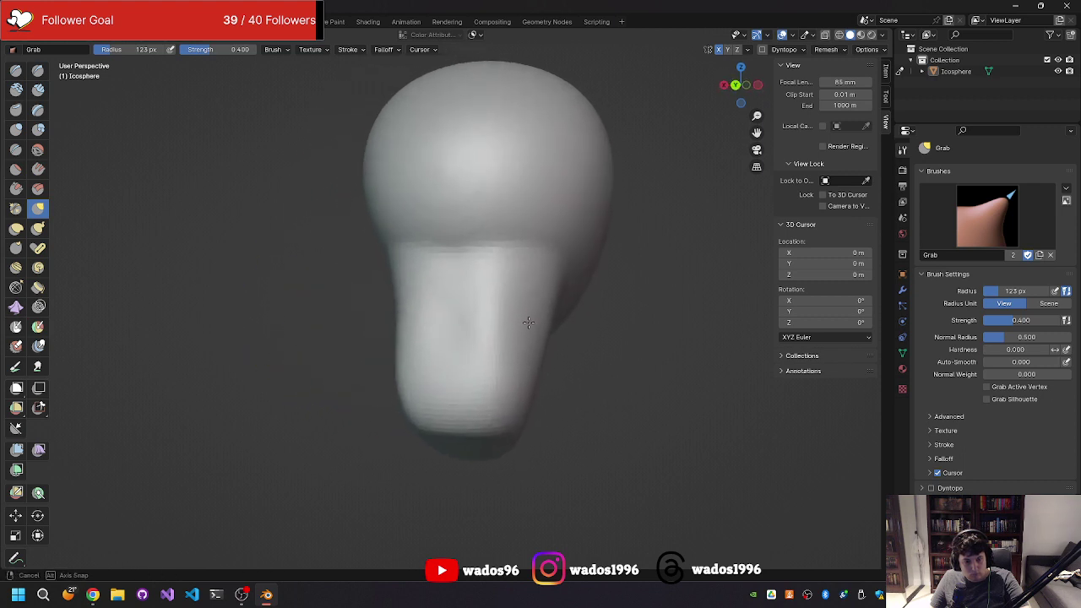
right_click(468, 311)
drag(457, 310, 420, 308)
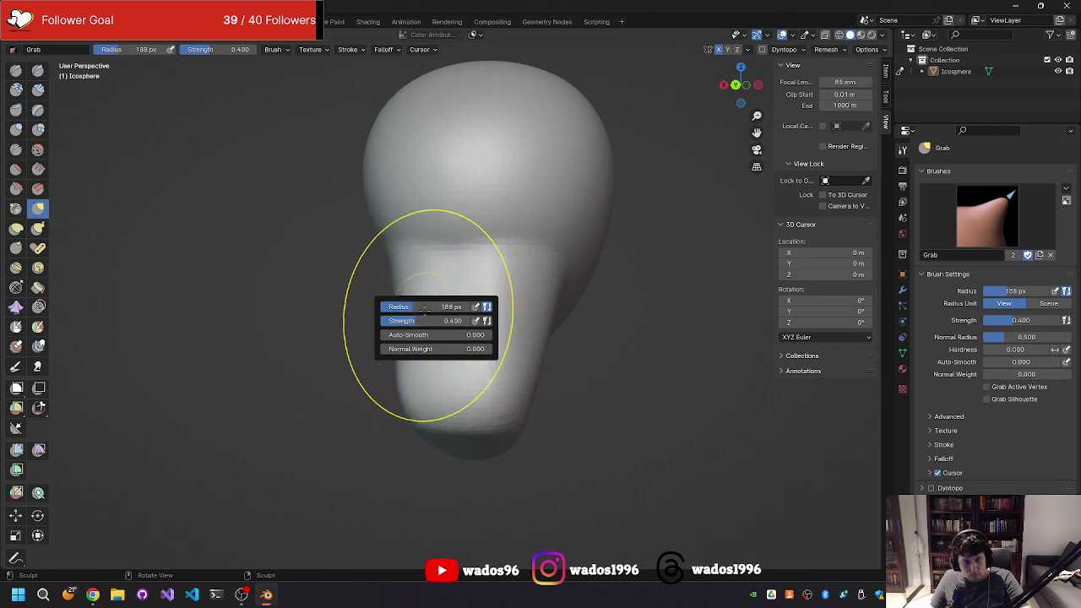
- Pull and round out the lower-left bulge of the jaw block
mouse_move(418, 278)
middle_down()
mouse_move(440, 311)
mouse_move(374, 318)
middle_up()
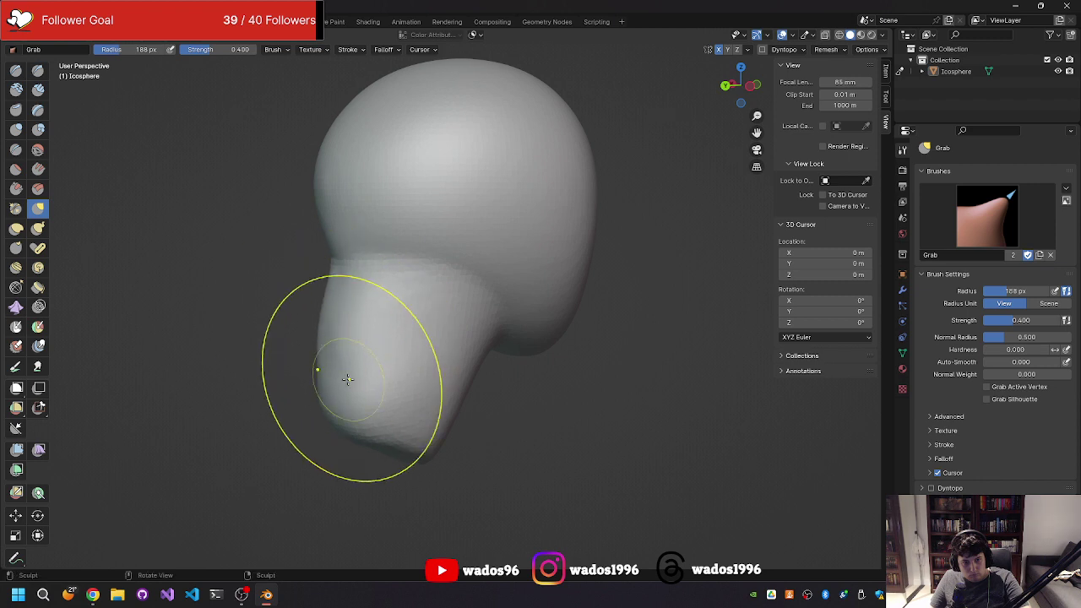
drag(357, 386, 338, 314)
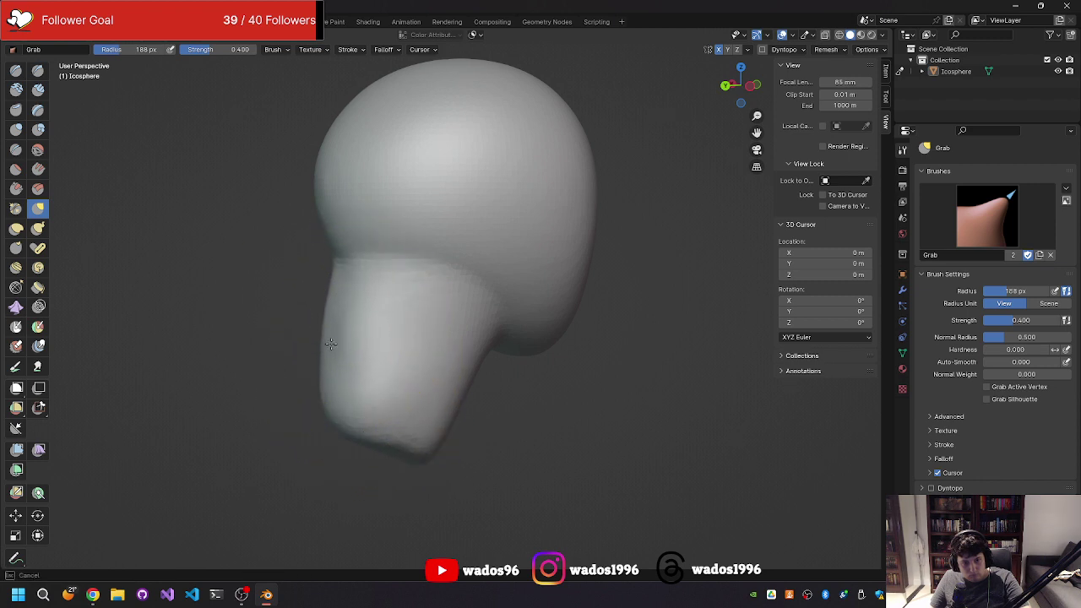
middle_drag(338, 315, 389, 281)
drag(387, 281, 449, 246)
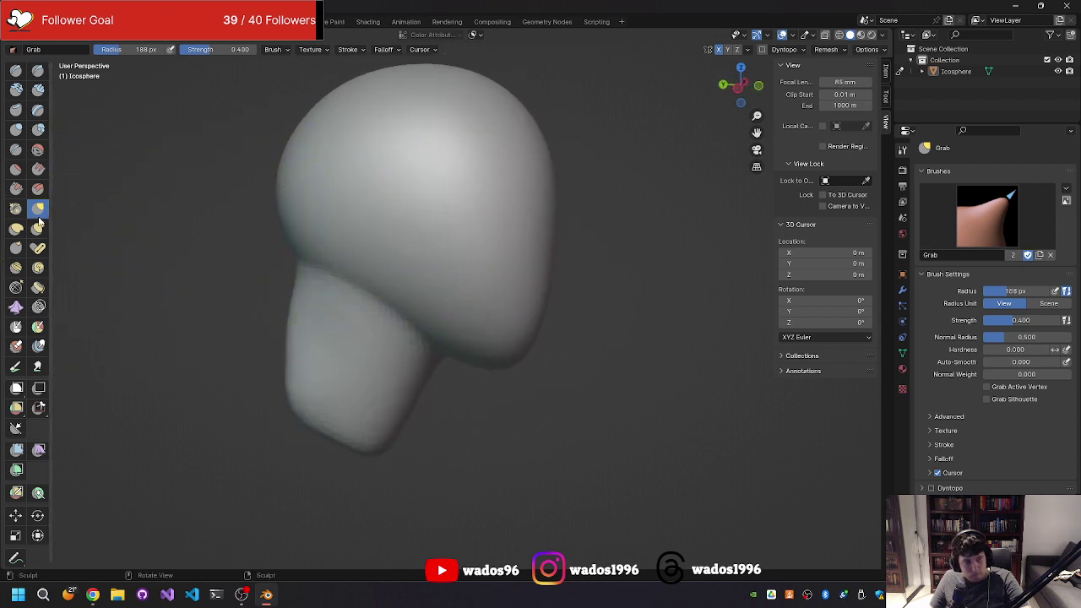
- Switch to the Smooth brush and set its radius to 40 px
click(37, 152)
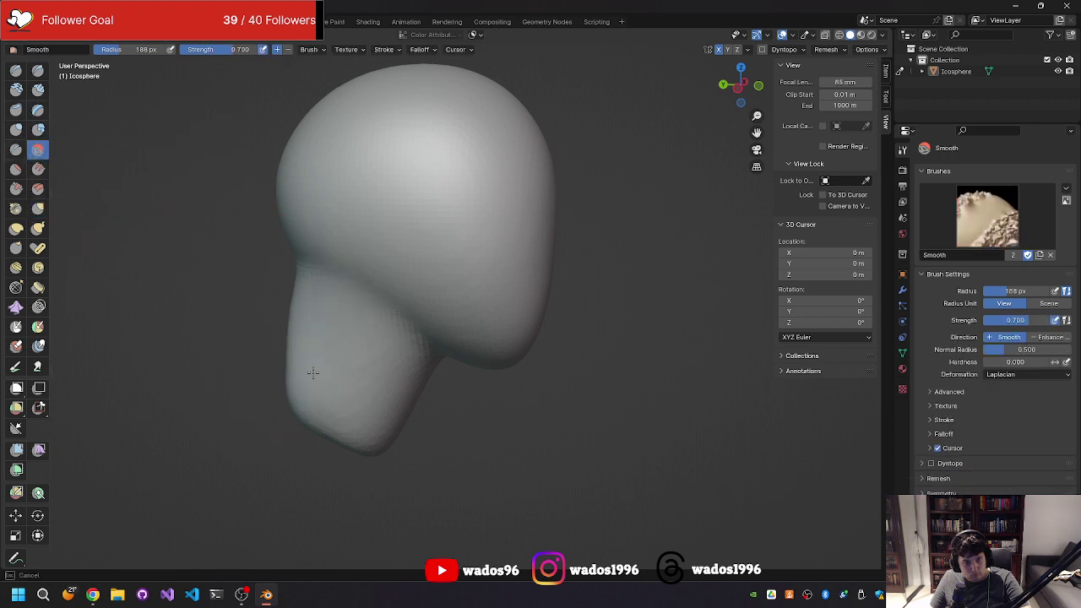
middle_drag(307, 286, 531, 253)
mouse_move(524, 313)
middle_down()
mouse_move(561, 329)
mouse_move(587, 320)
middle_up()
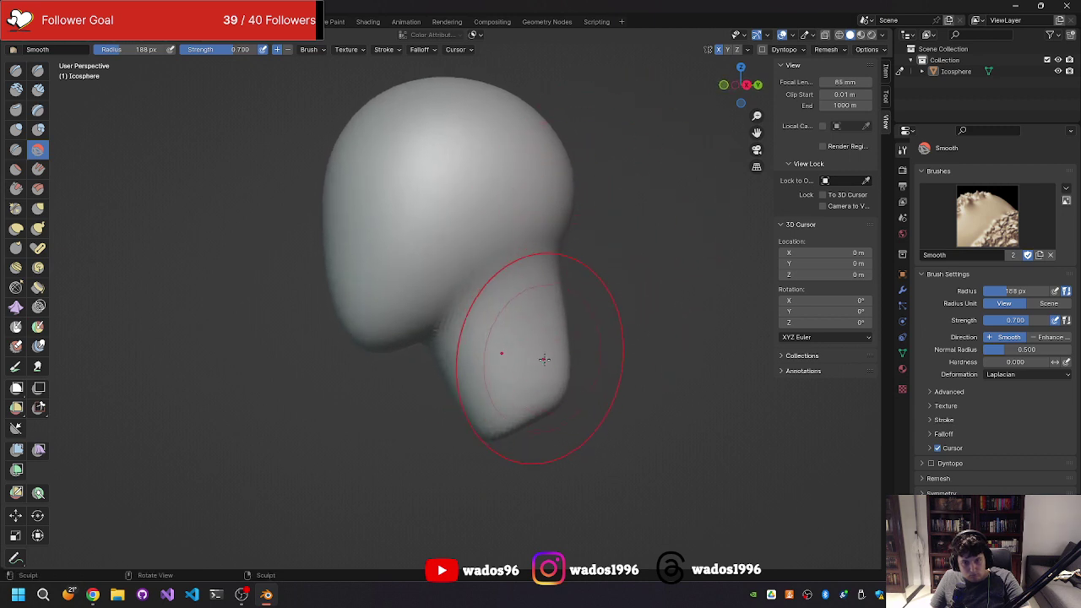
mouse_move(203, 283)
middle_down()
mouse_move(356, 270)
mouse_move(411, 212)
mouse_move(468, 215)
middle_up()
middle_drag(500, 256, 336, 341)
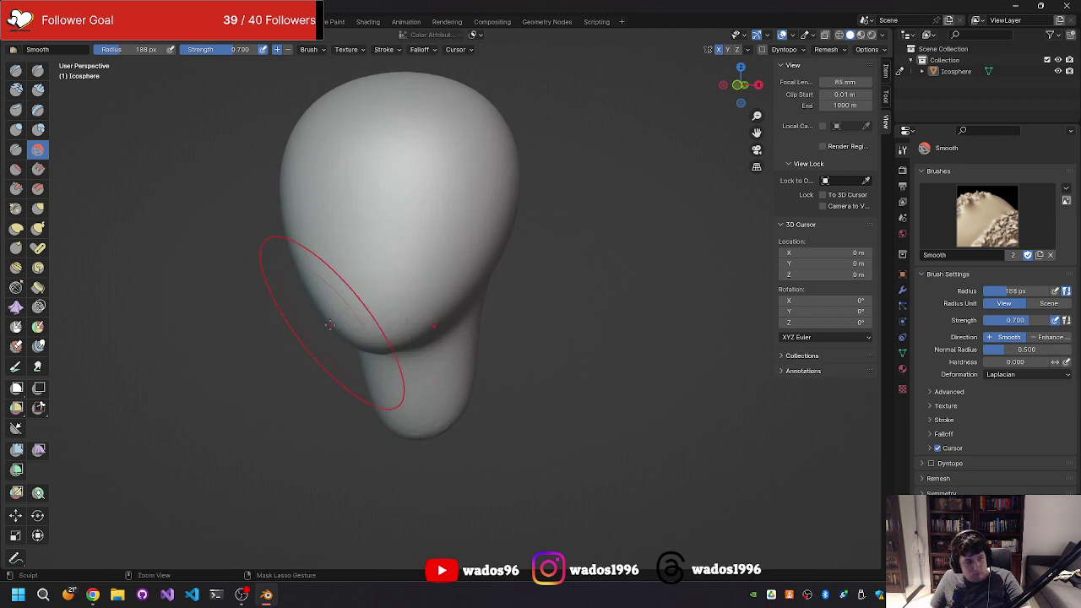
middle_drag(322, 343, 342, 195)
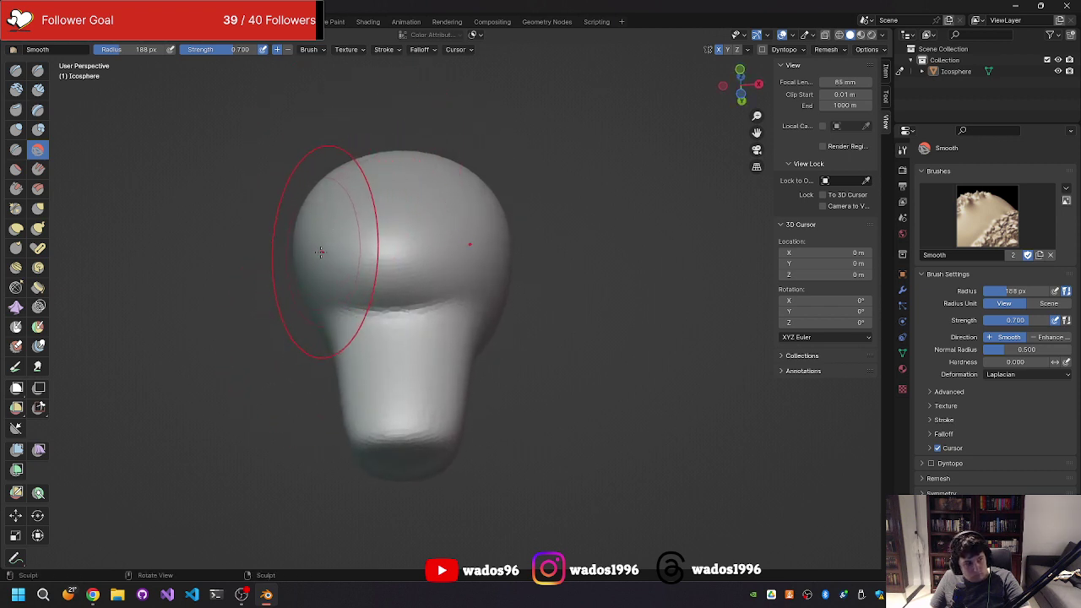
key(f)
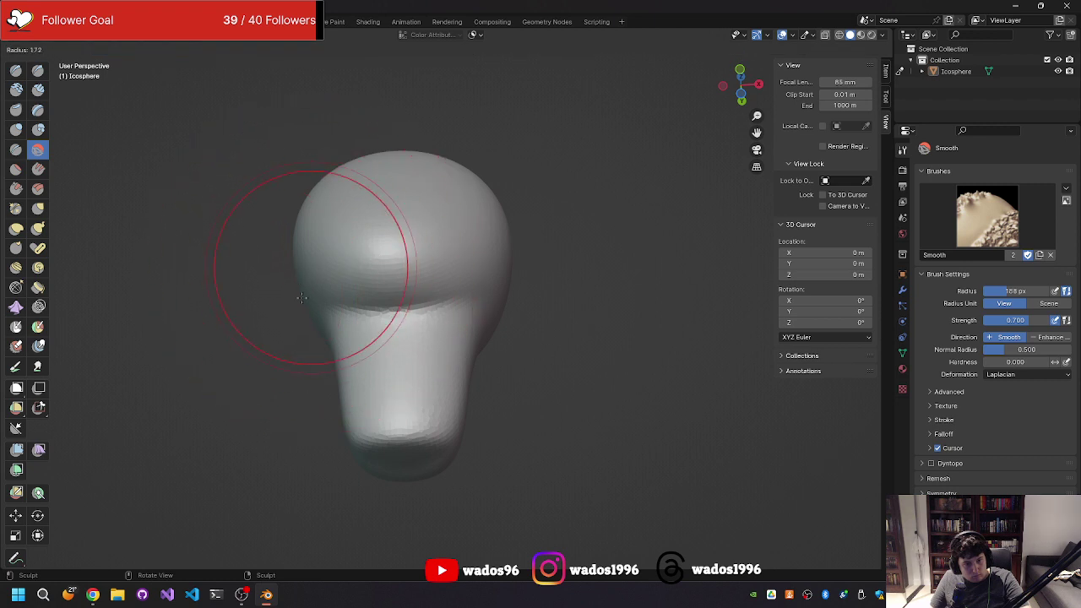
click(227, 361)
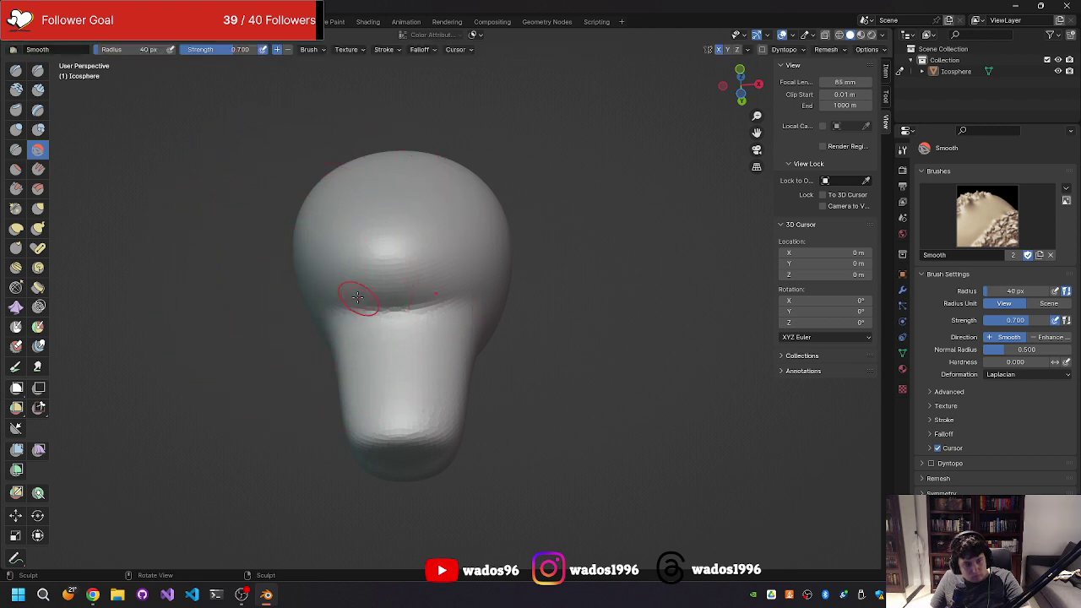
- Smooth the crease where the head meets the jaw, enlarging the brush to 144 px
drag(357, 297, 446, 296)
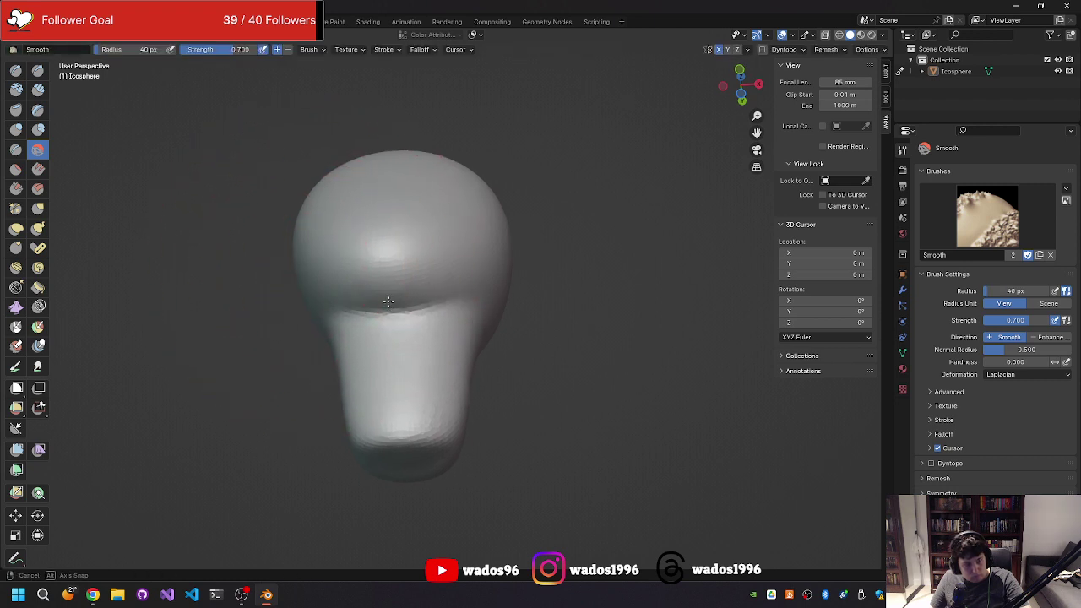
mouse_move(385, 299)
middle_down()
mouse_move(314, 333)
mouse_move(442, 307)
middle_up()
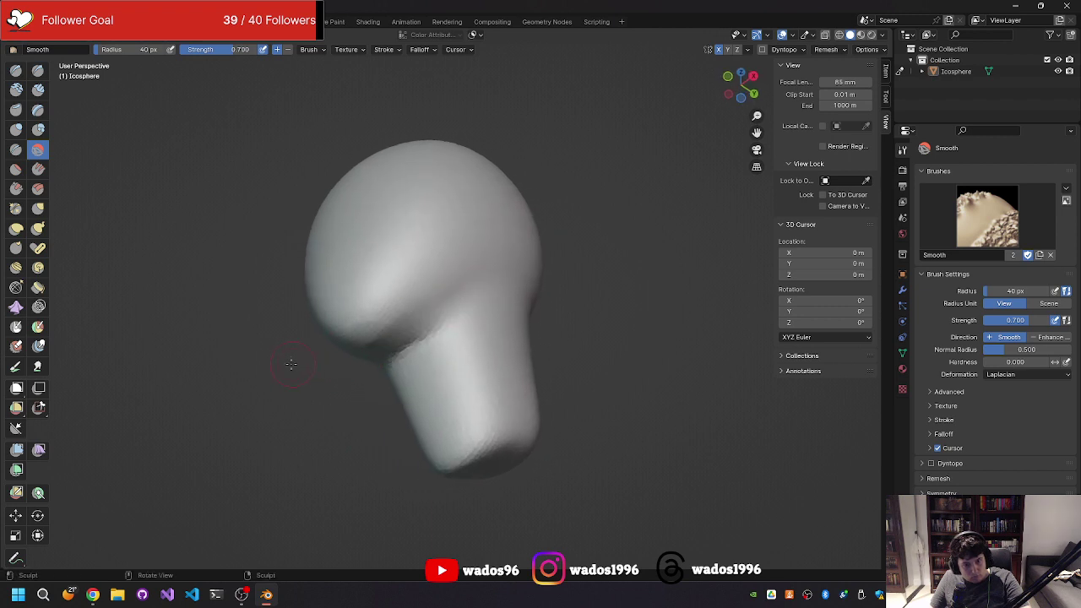
drag(375, 359, 375, 362)
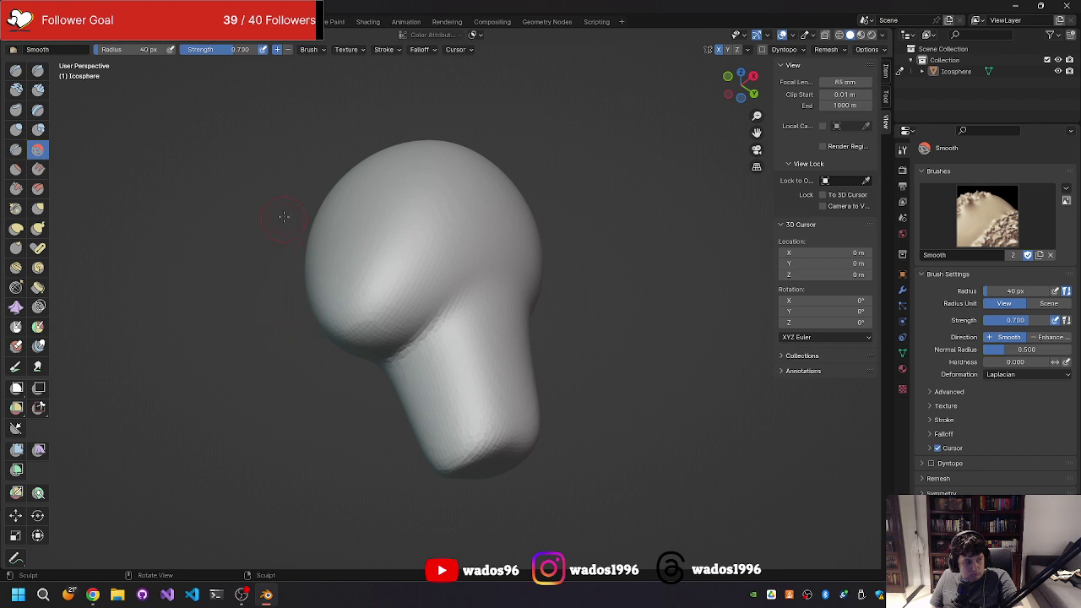
mouse_move(301, 273)
middle_down()
mouse_move(355, 296)
mouse_move(335, 260)
middle_up()
key(f)
click(391, 262)
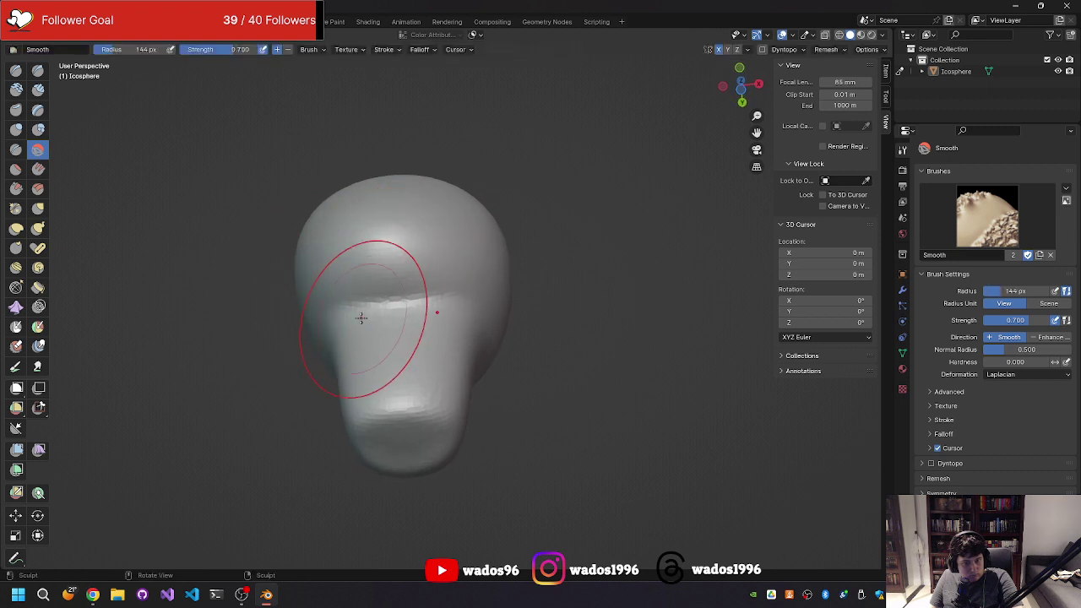
drag(356, 294, 430, 301)
mouse_move(430, 302)
middle_down()
mouse_move(241, 420)
mouse_move(247, 400)
middle_up()
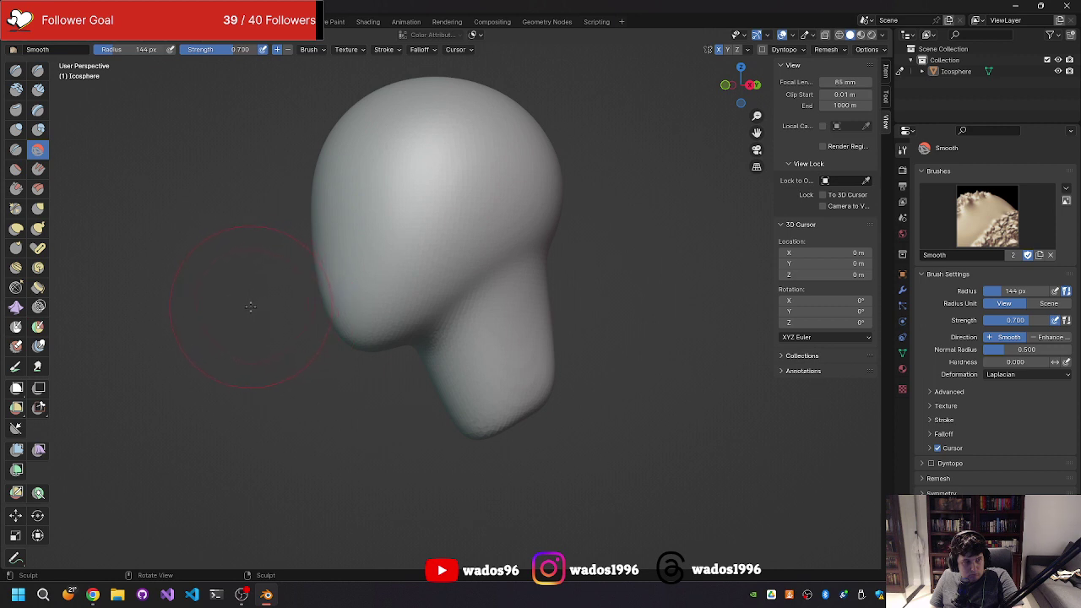
- Resize the Smooth brush to 57 px, then to 160 px
key(f)
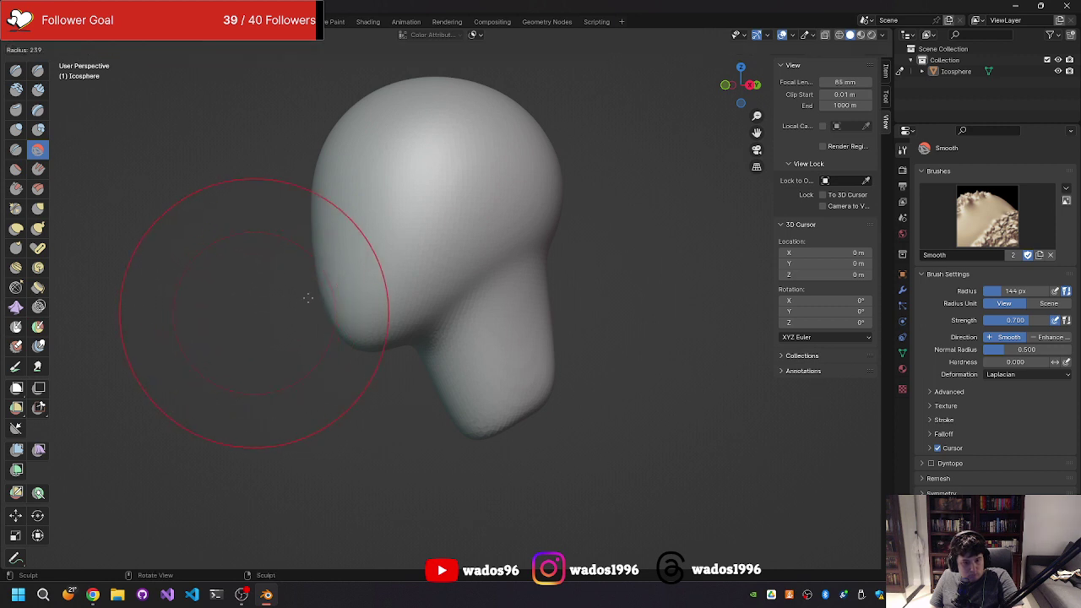
click(213, 369)
key(f)
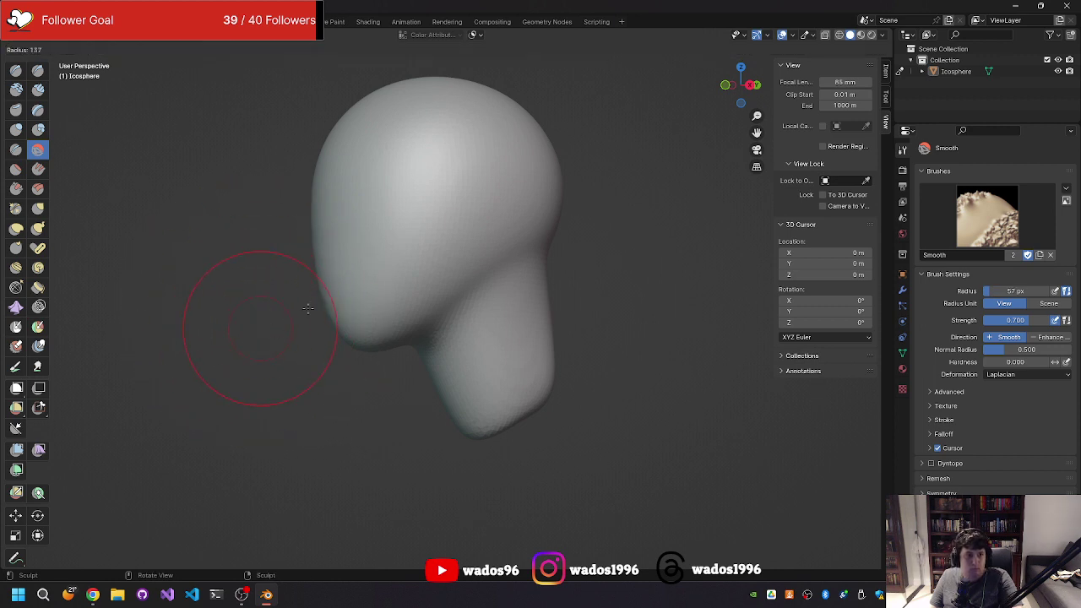
click(320, 305)
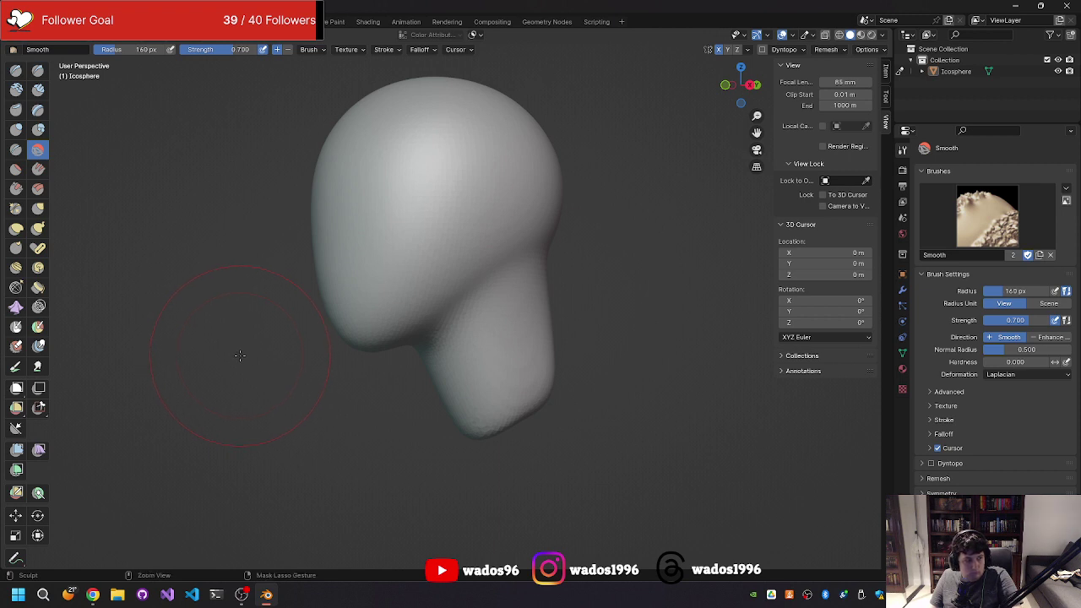
- Open the save browser and cancel without saving
key(ctrl+s)
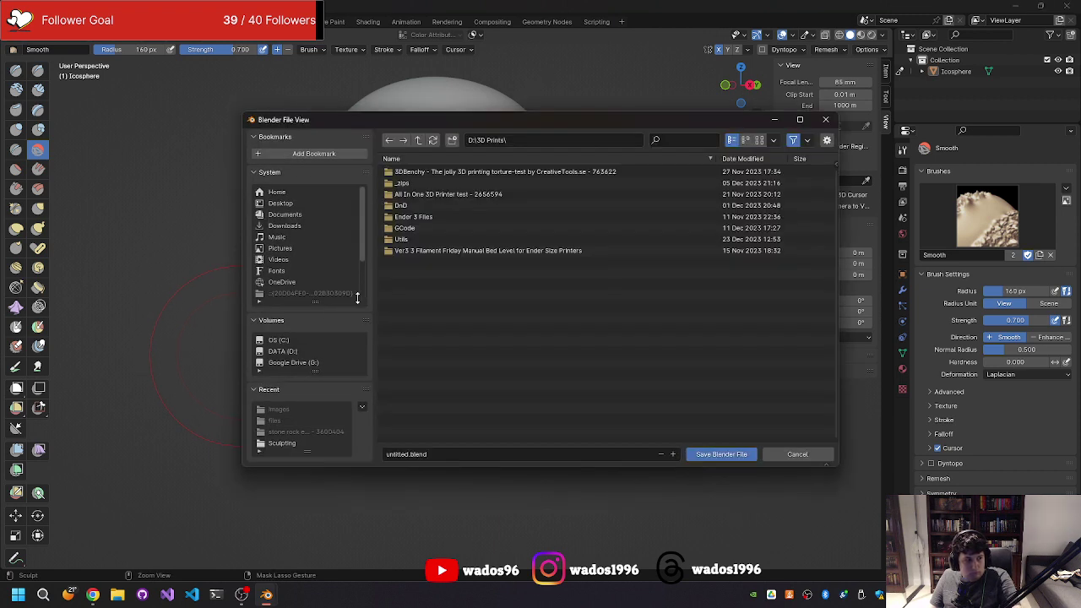
click(776, 455)
middle_drag(676, 387, 584, 371)
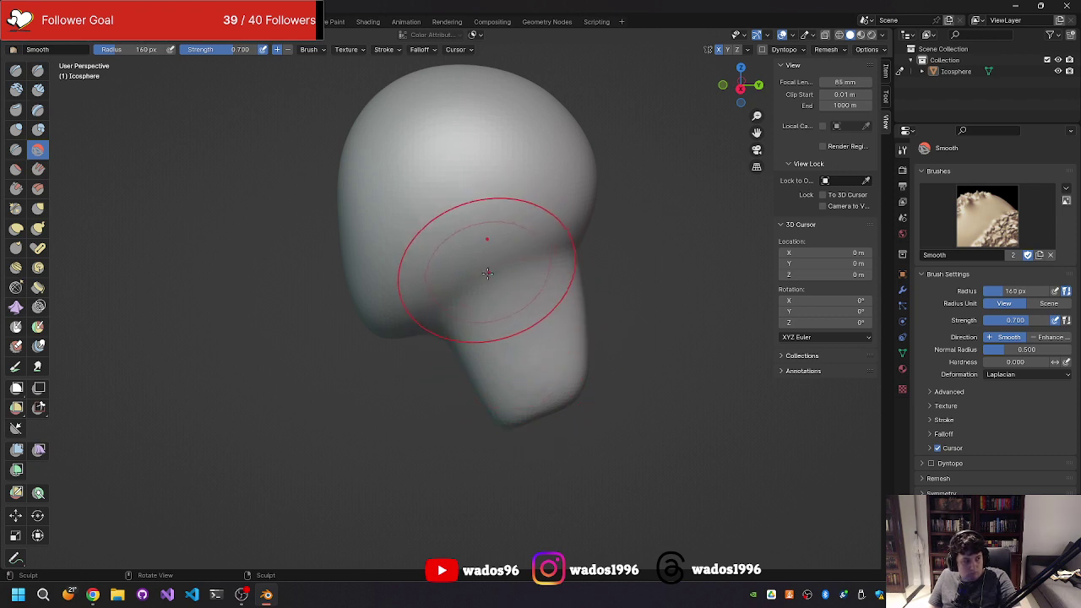
mouse_move(484, 277)
middle_down()
mouse_move(624, 251)
mouse_move(606, 254)
middle_up()
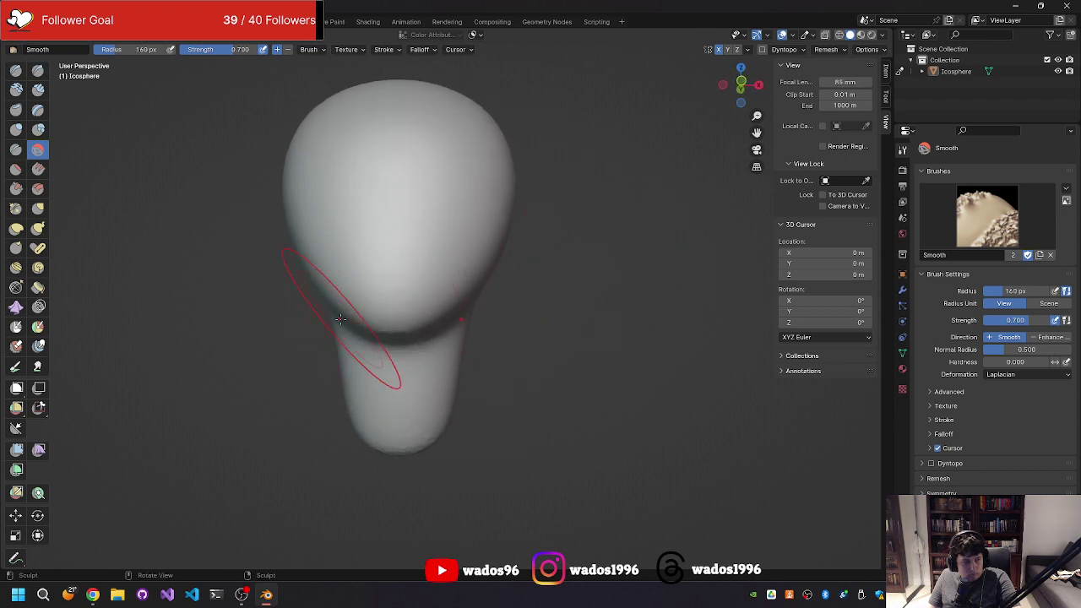
- Switch to the Grab brush and pull the side of the neck outward
key(g)
mouse_move(454, 316)
mouse_down()
mouse_move(470, 411)
mouse_move(459, 402)
mouse_move(482, 398)
mouse_move(471, 352)
mouse_up()
middle_drag(470, 351, 309, 374)
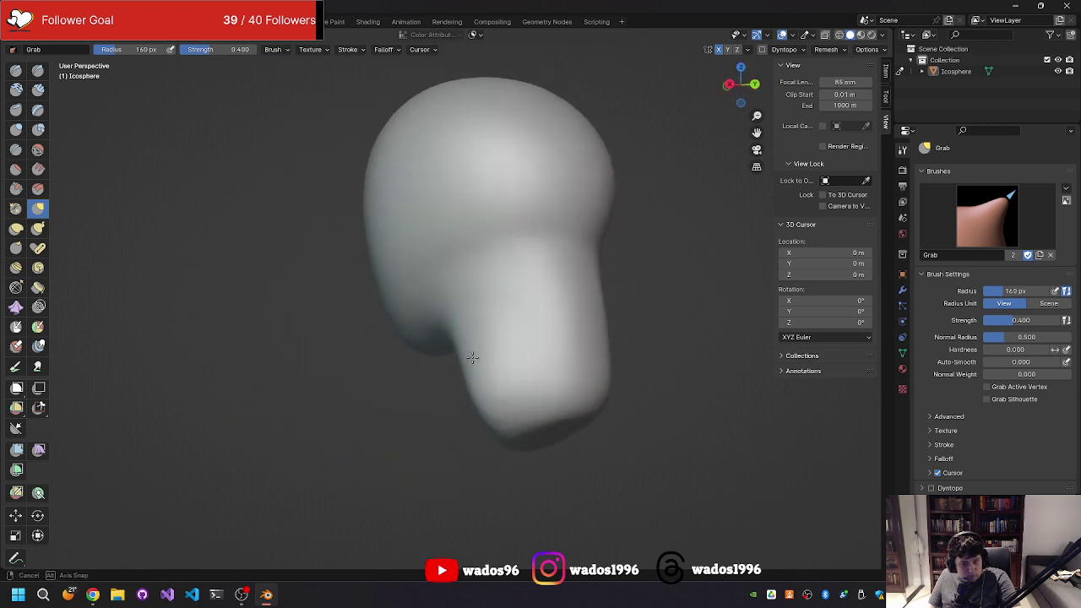
- Pull out the neck's right side, the chin and the head's upper-left surface
middle_drag(471, 386, 560, 316)
drag(560, 316, 601, 303)
middle_drag(602, 303, 701, 350)
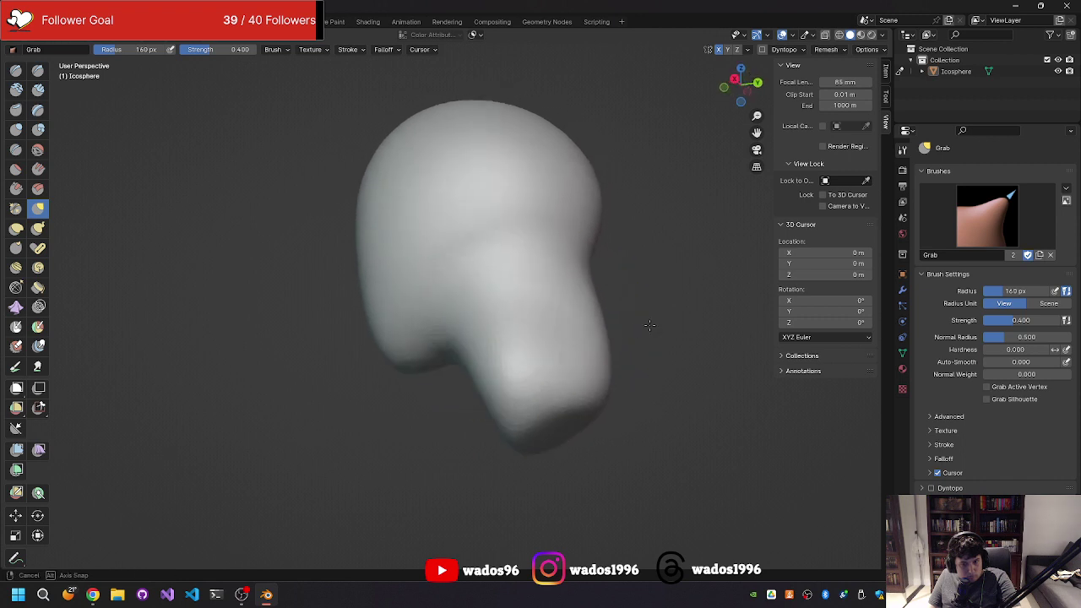
mouse_move(526, 434)
mouse_down()
mouse_move(469, 457)
mouse_move(482, 446)
mouse_up()
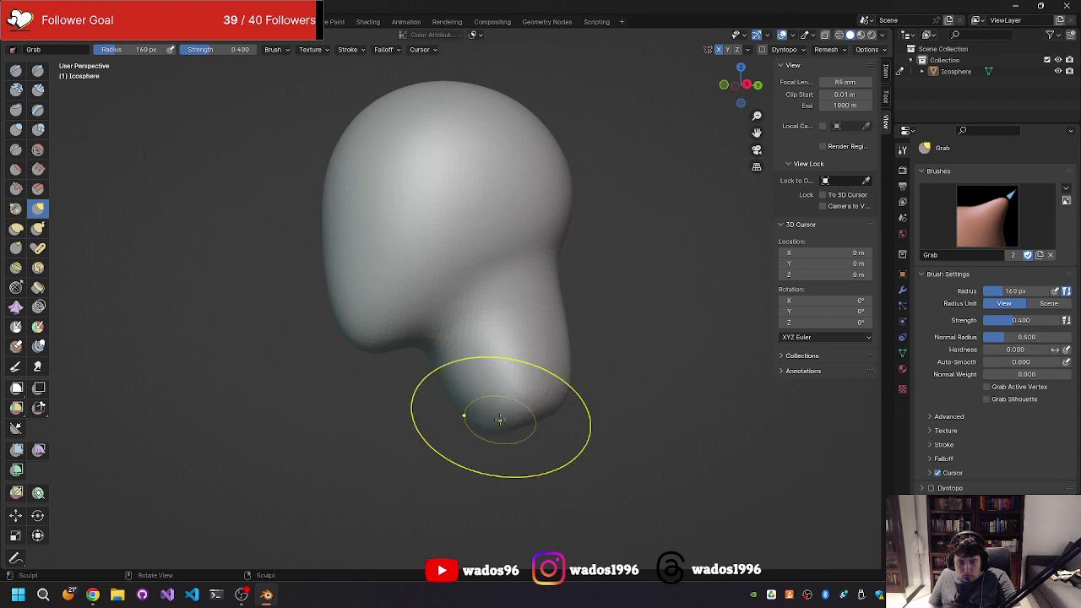
mouse_move(499, 428)
middle_down()
mouse_move(531, 349)
mouse_move(540, 439)
mouse_move(523, 503)
middle_up()
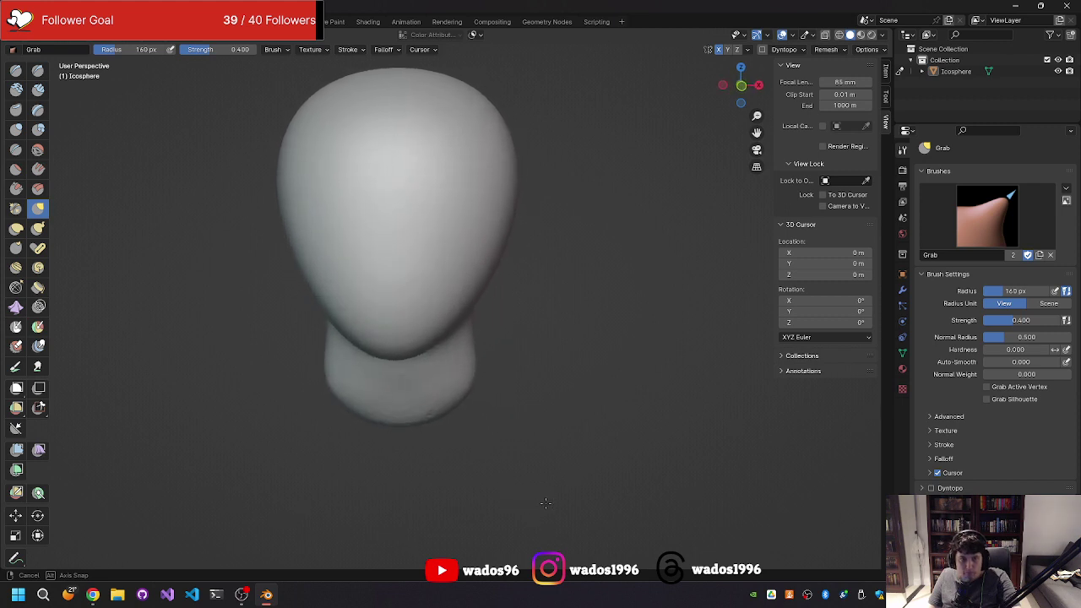
middle_drag(523, 503, 535, 394)
mouse_move(366, 205)
mouse_down()
mouse_move(290, 152)
mouse_move(285, 200)
mouse_up()
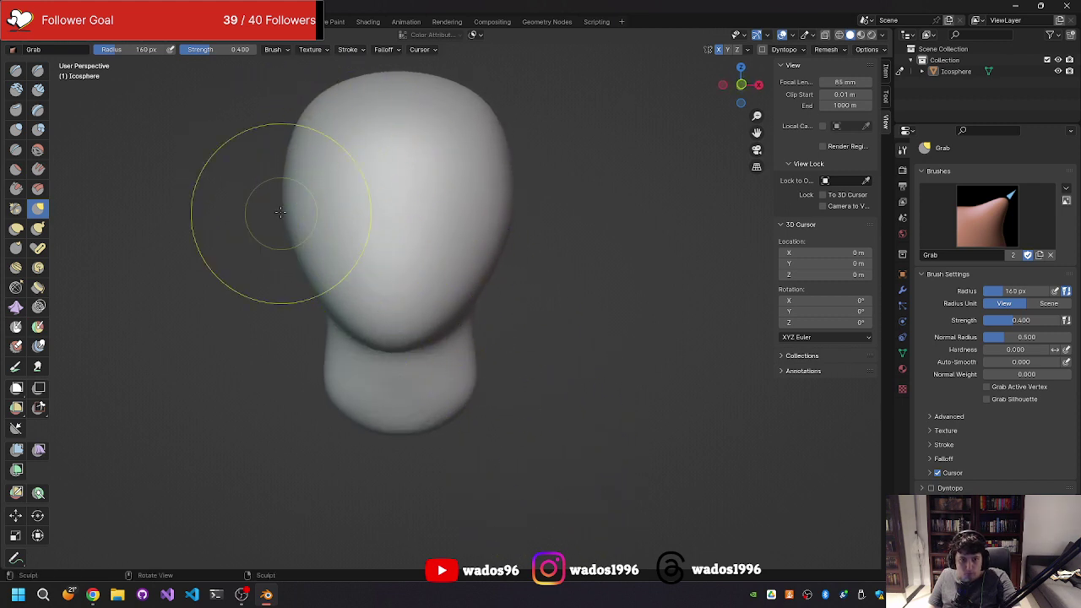
mouse_move(291, 198)
middle_down()
mouse_move(333, 235)
mouse_move(338, 217)
middle_up()
- Browse the save dialog to the D: drive root, then close it without saving
key(ctrl+s)
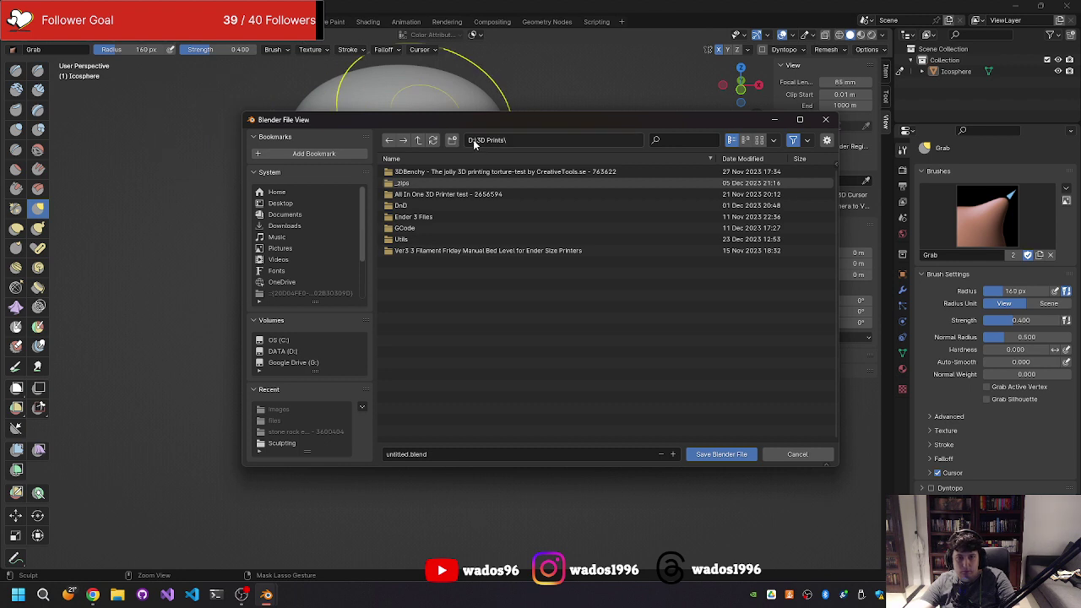
click(416, 141)
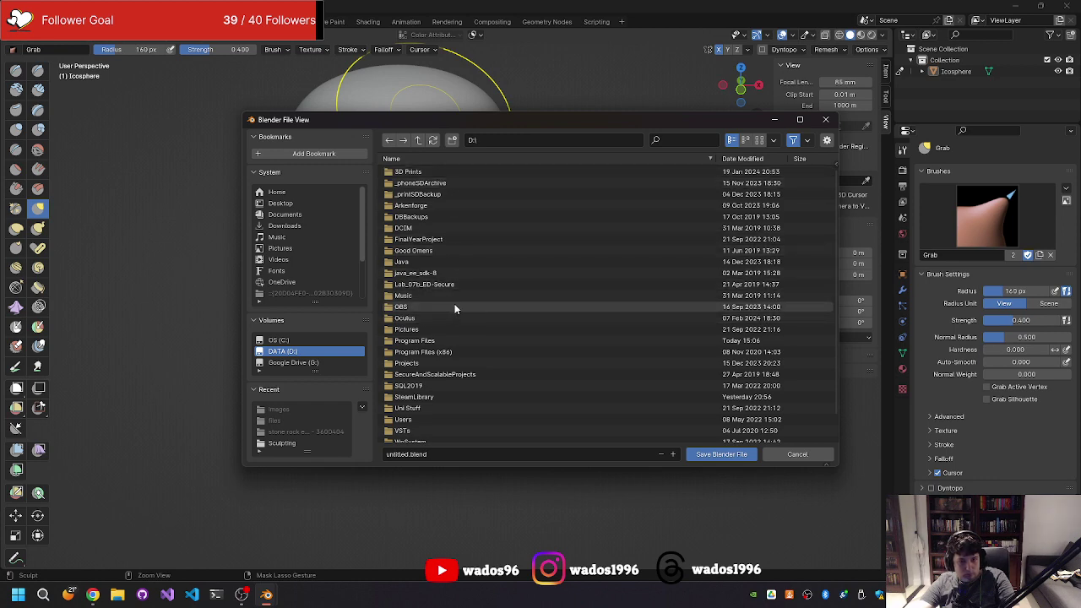
key(Escape)
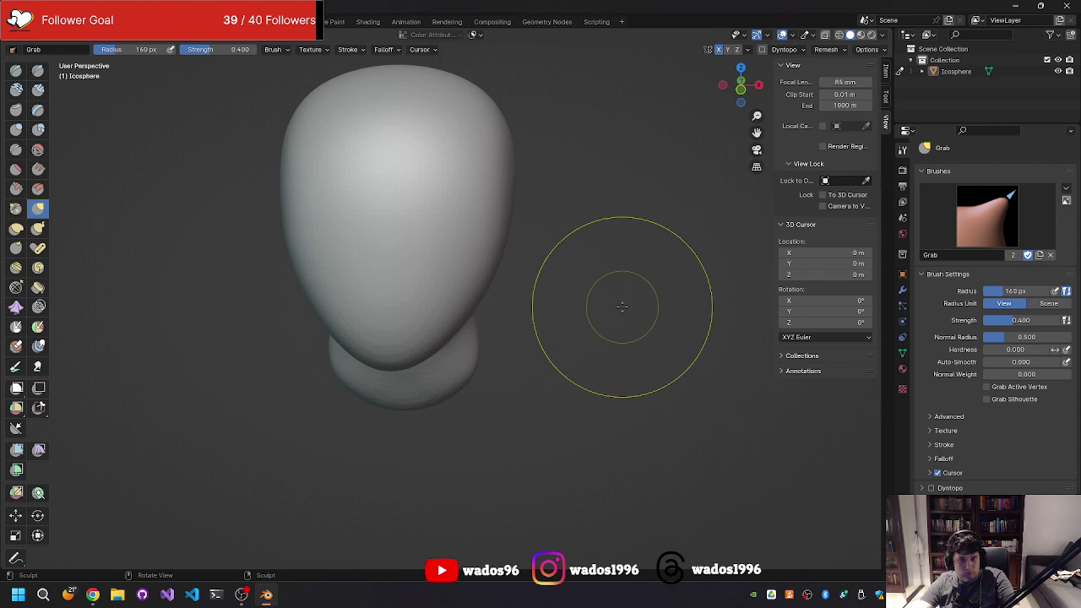
- Slightly reshape the lower jaw lobe and switch to the Move transform tool
middle_drag(621, 307, 550, 339)
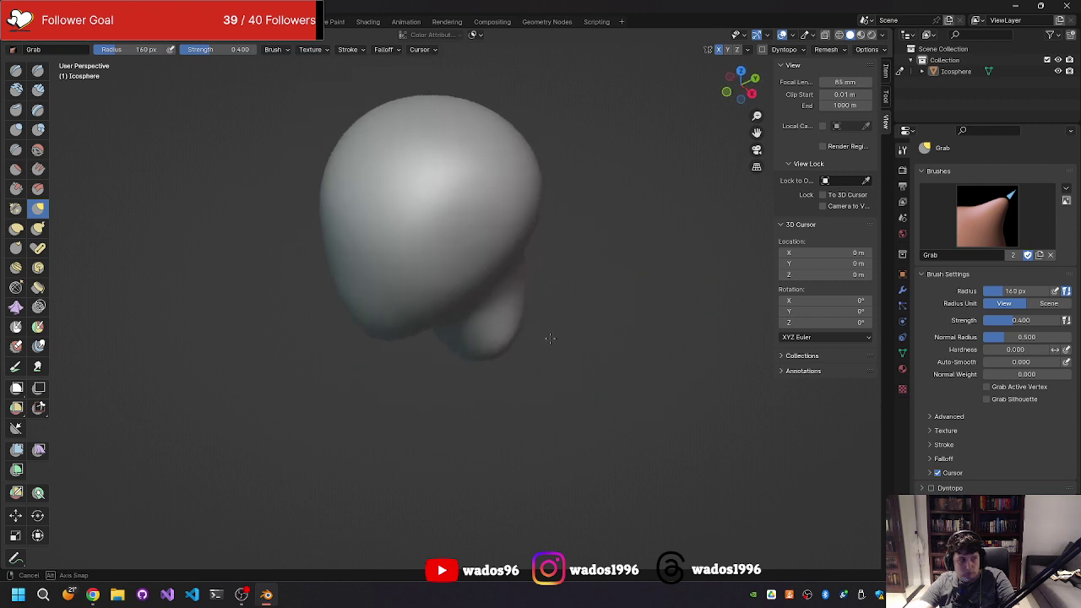
middle_drag(550, 334, 552, 326)
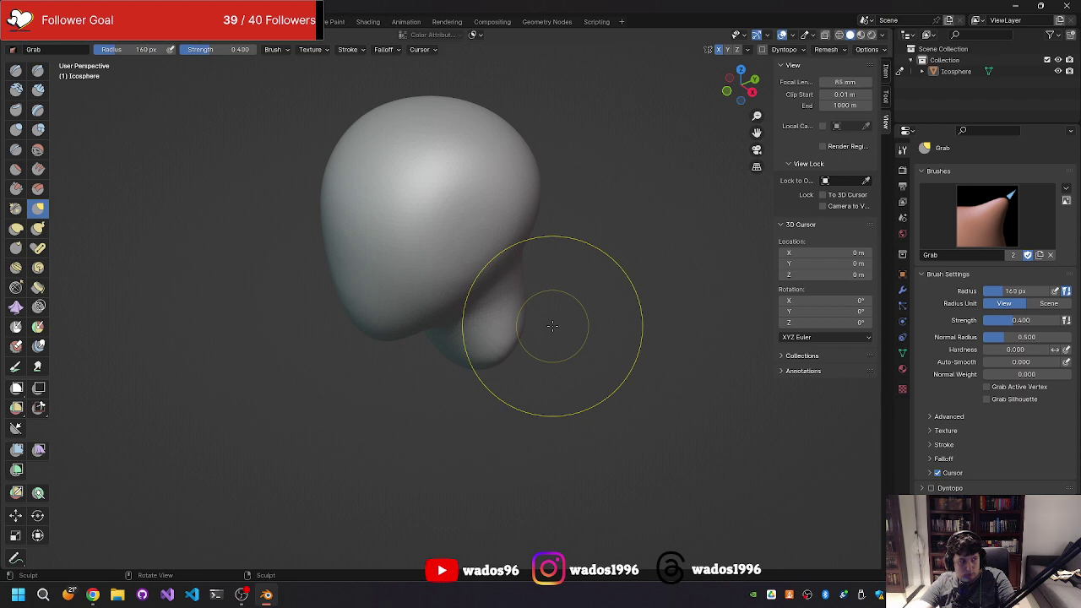
drag(471, 277, 482, 277)
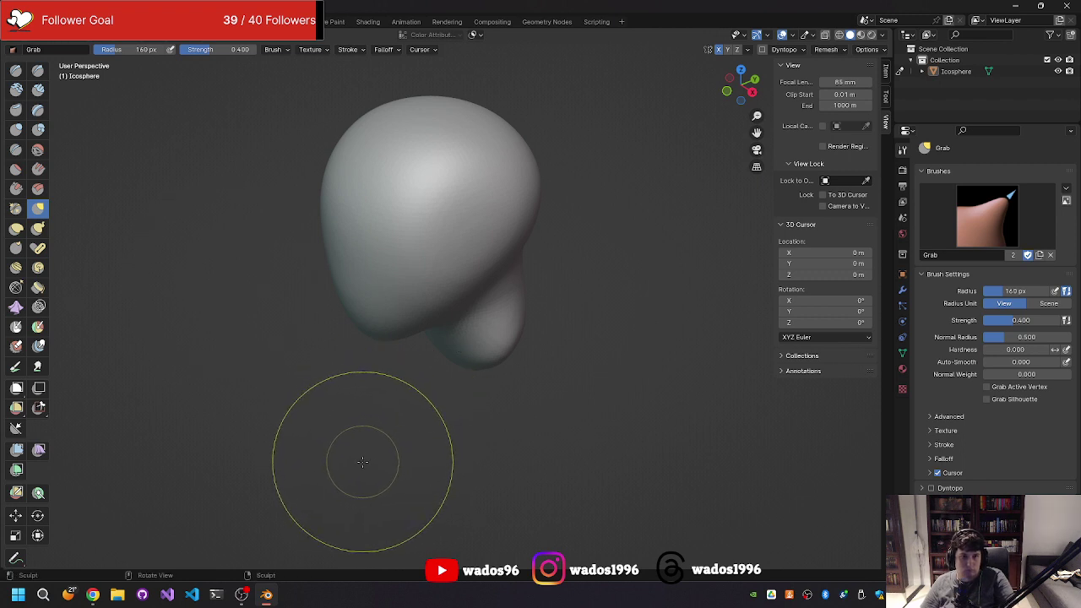
middle_drag(362, 462, 333, 418)
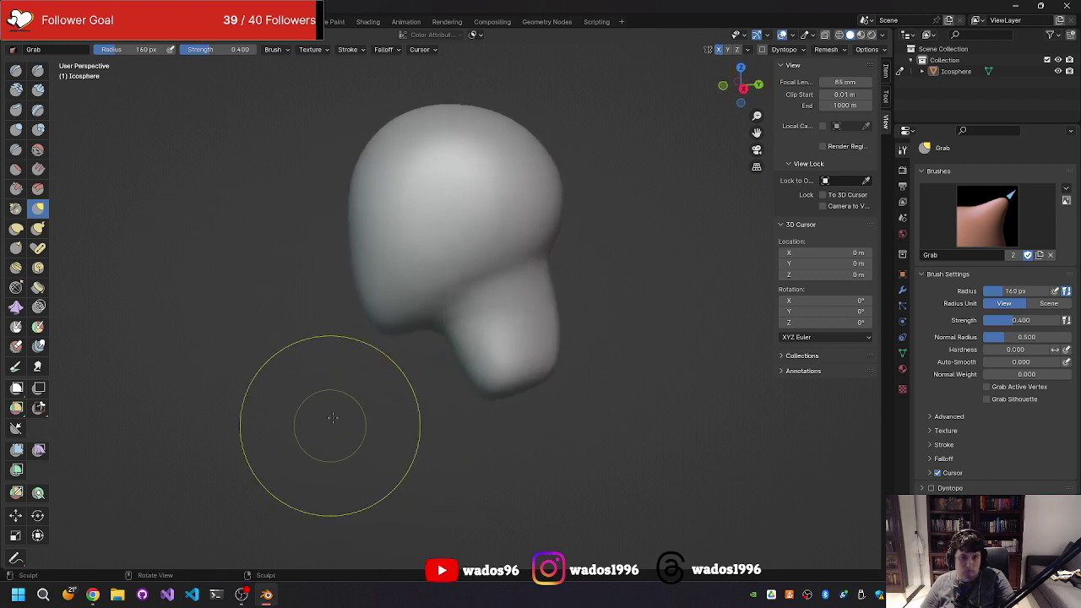
mouse_move(532, 345)
middle_down()
mouse_move(535, 366)
mouse_move(519, 375)
middle_up()
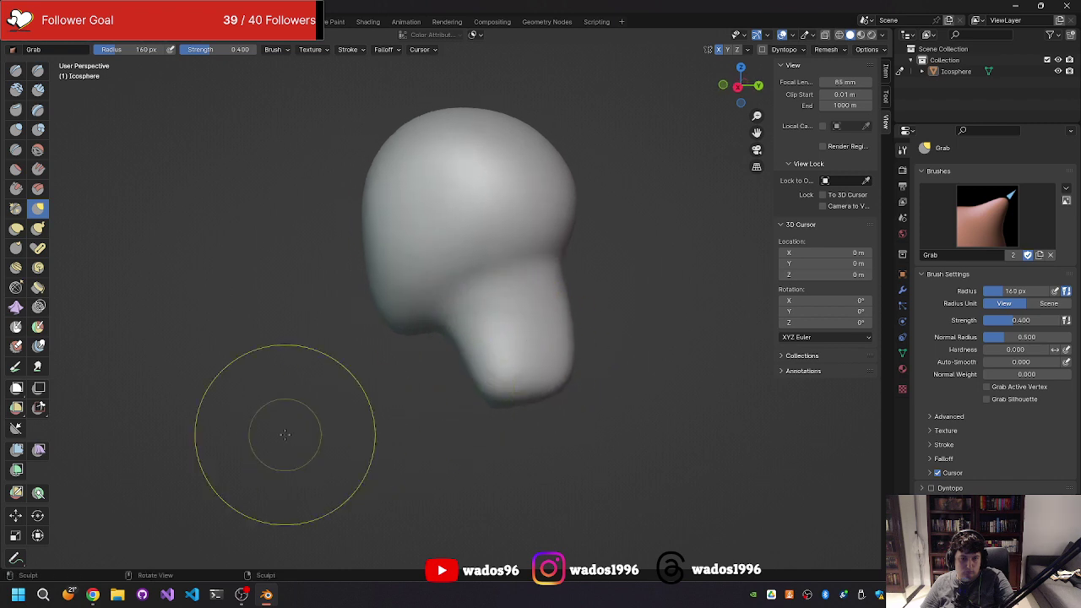
click(16, 516)
mouse_move(265, 447)
middle_down()
mouse_move(526, 365)
mouse_move(556, 448)
middle_up()
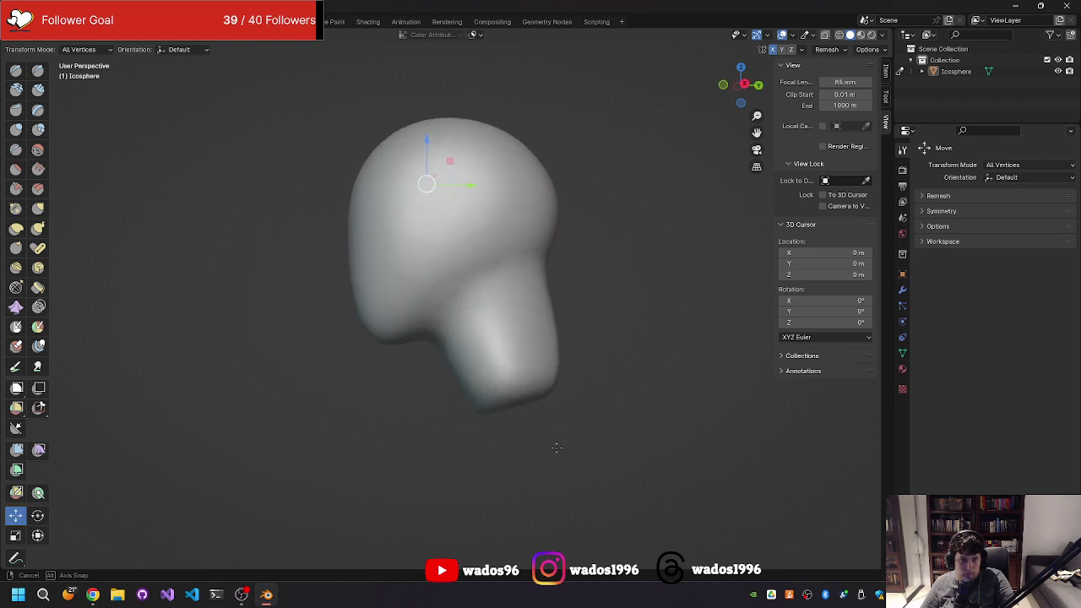
- Select the head and start Save As, browsing the Projects folder on the D: drive
click(386, 229)
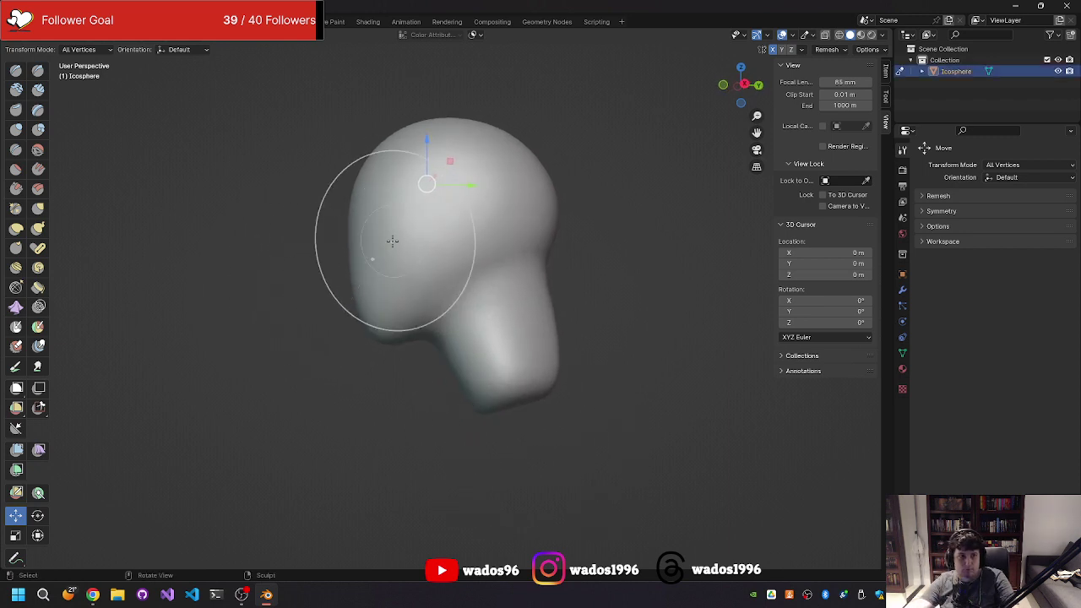
click(15, 21)
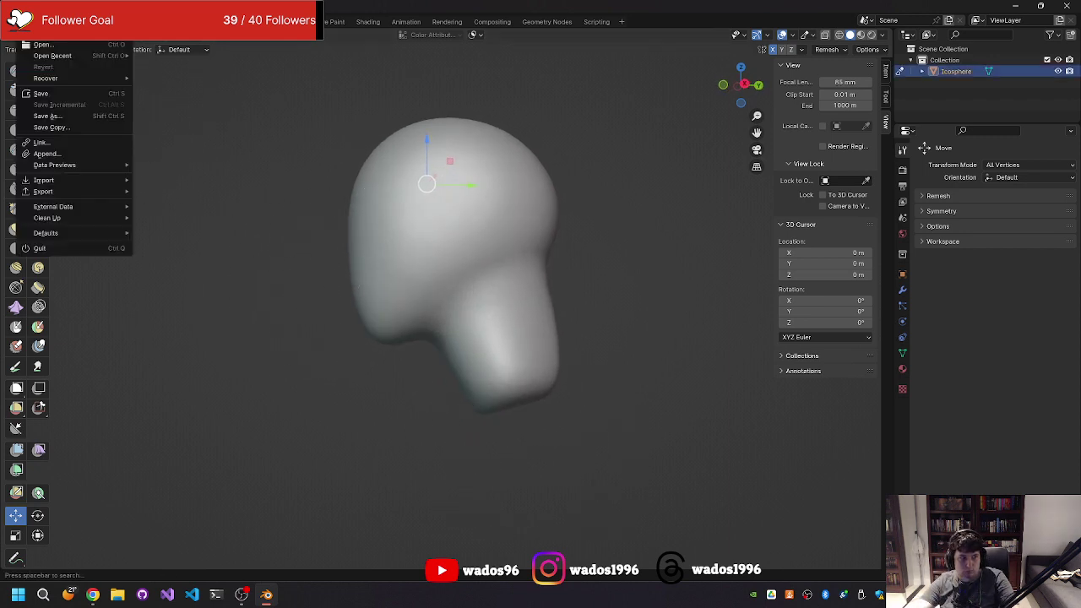
click(60, 100)
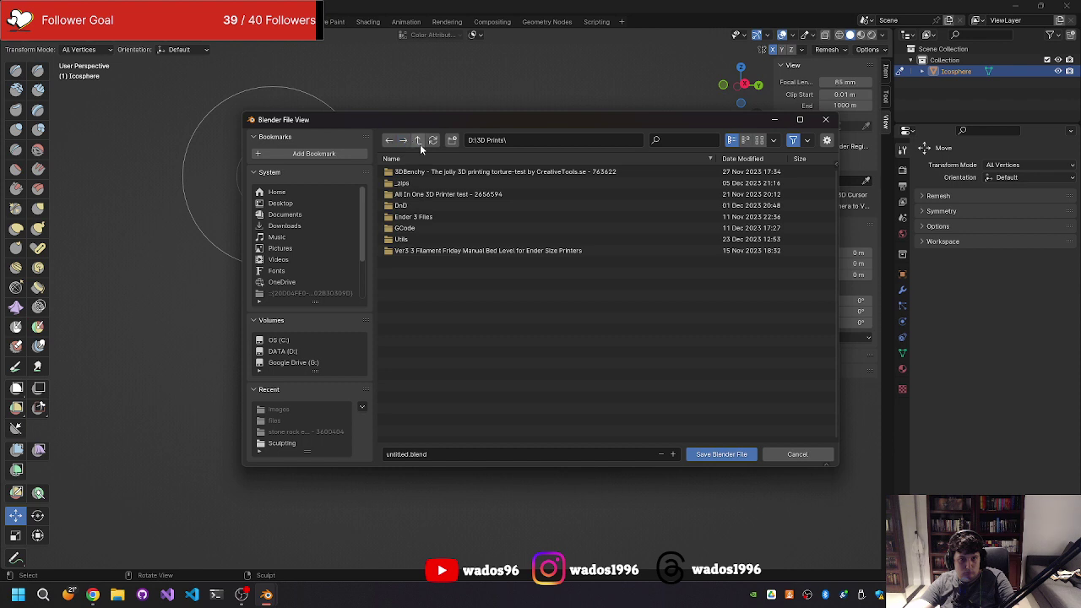
click(420, 144)
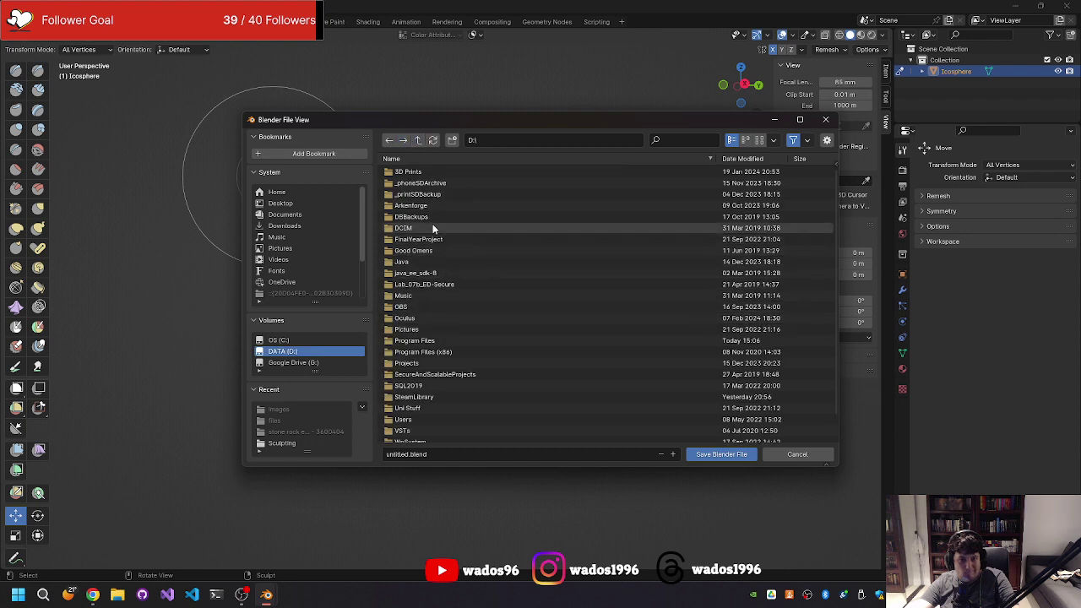
scroll(423, 282, down, 2)
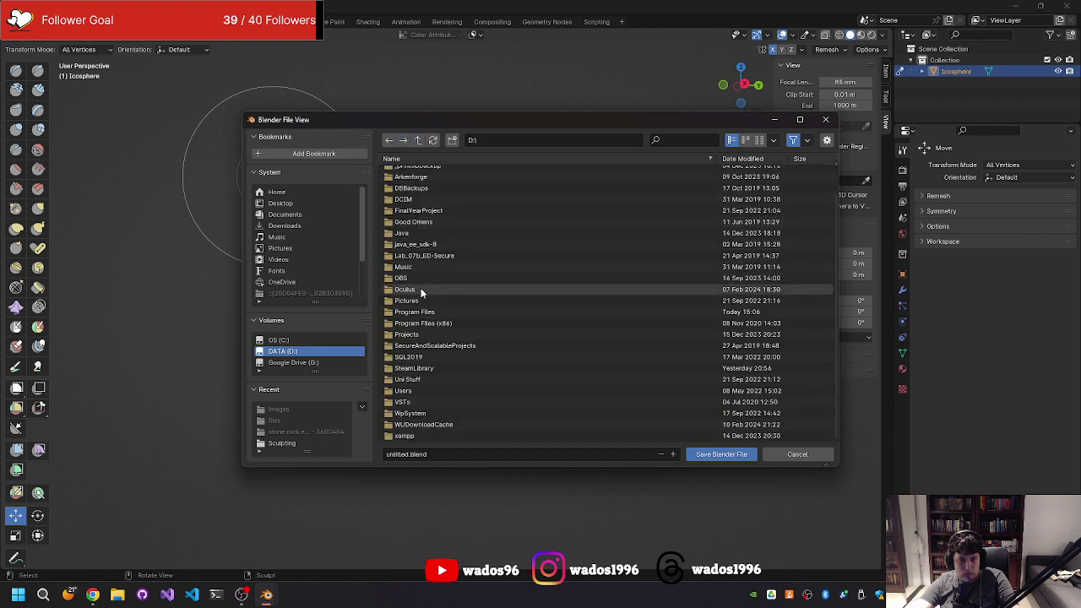
click(425, 335)
double_click(425, 335)
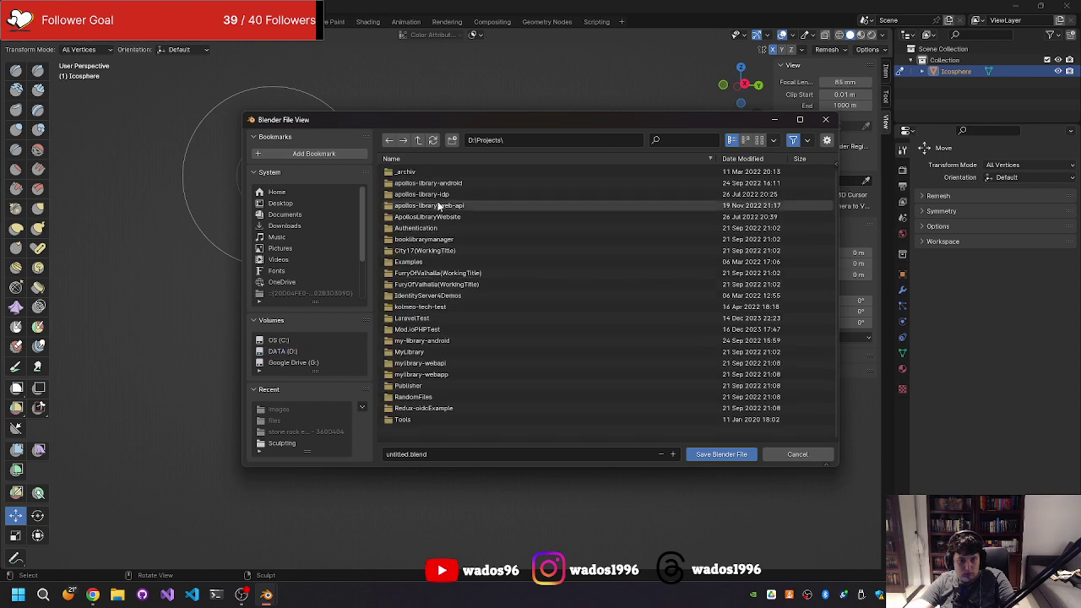
click(418, 141)
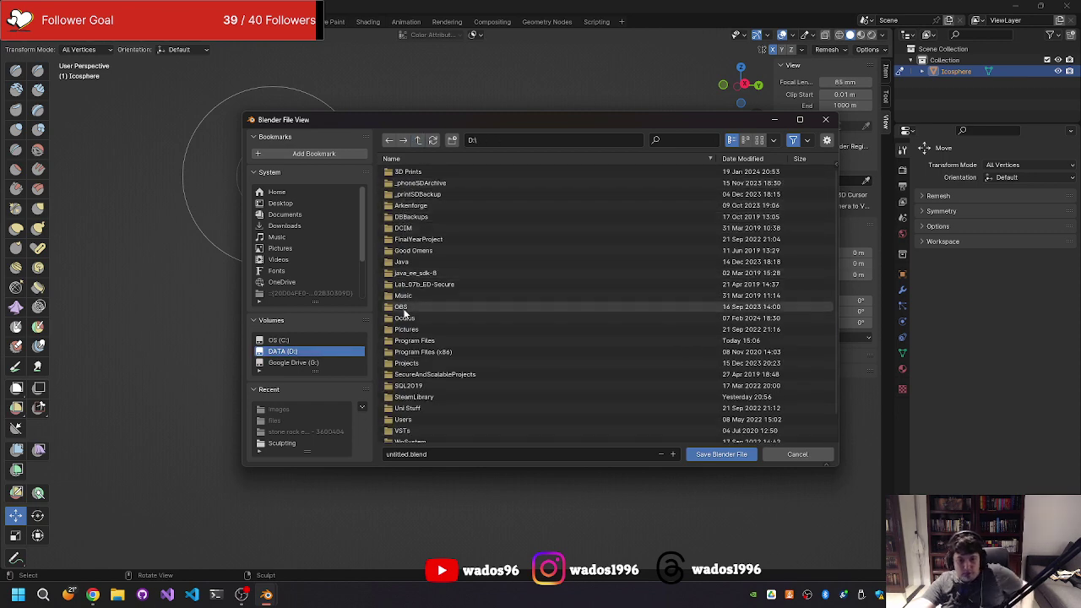
- Overwrite endlesspractice.blend in Documents\Blender\Projects\Sculpting and orbit to a front view of the head
click(277, 216)
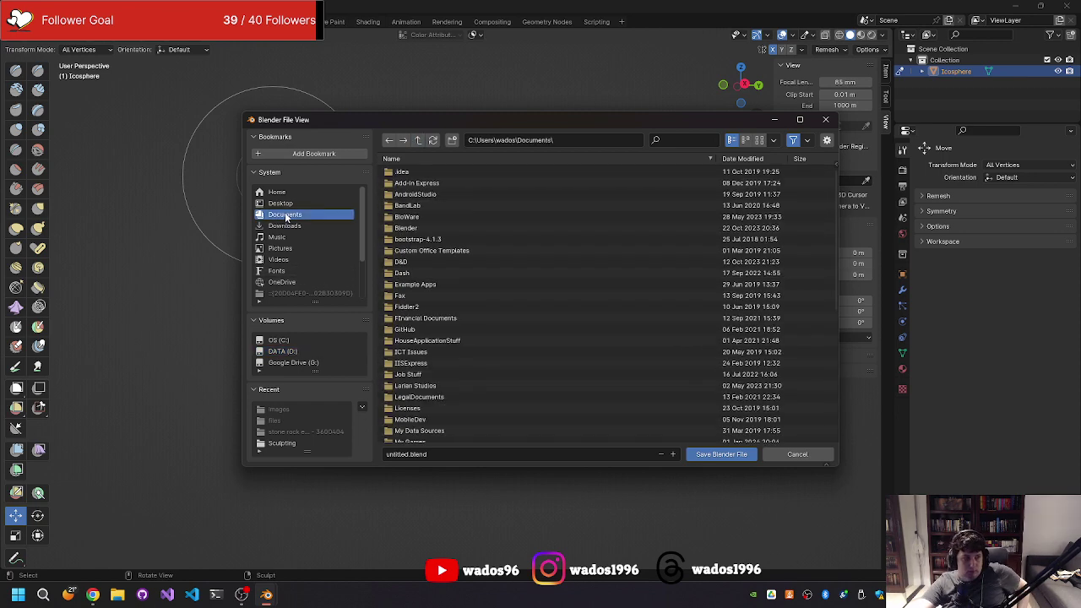
click(414, 228)
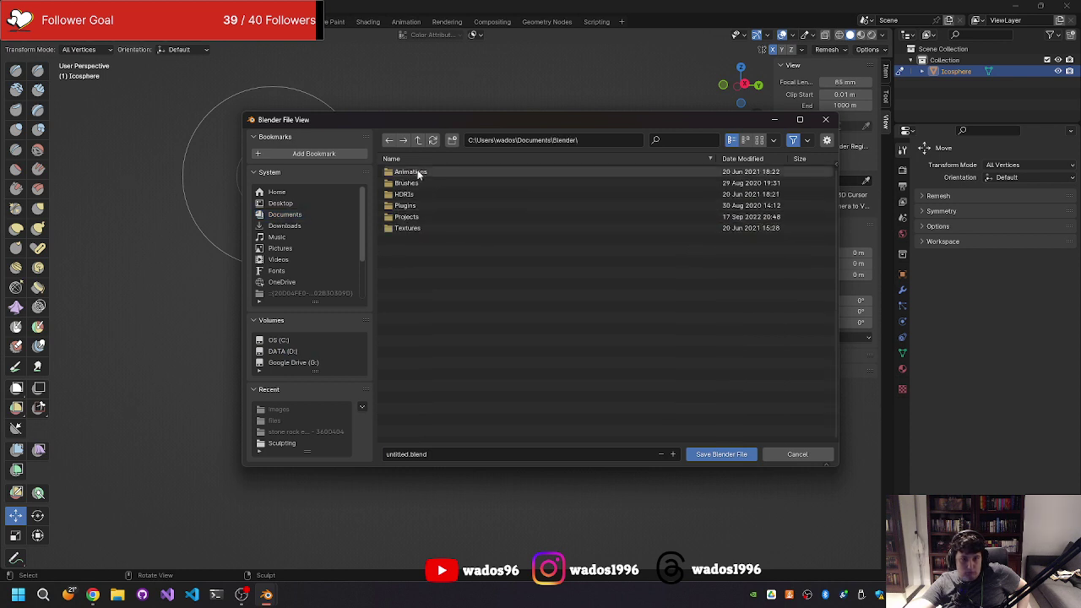
click(415, 216)
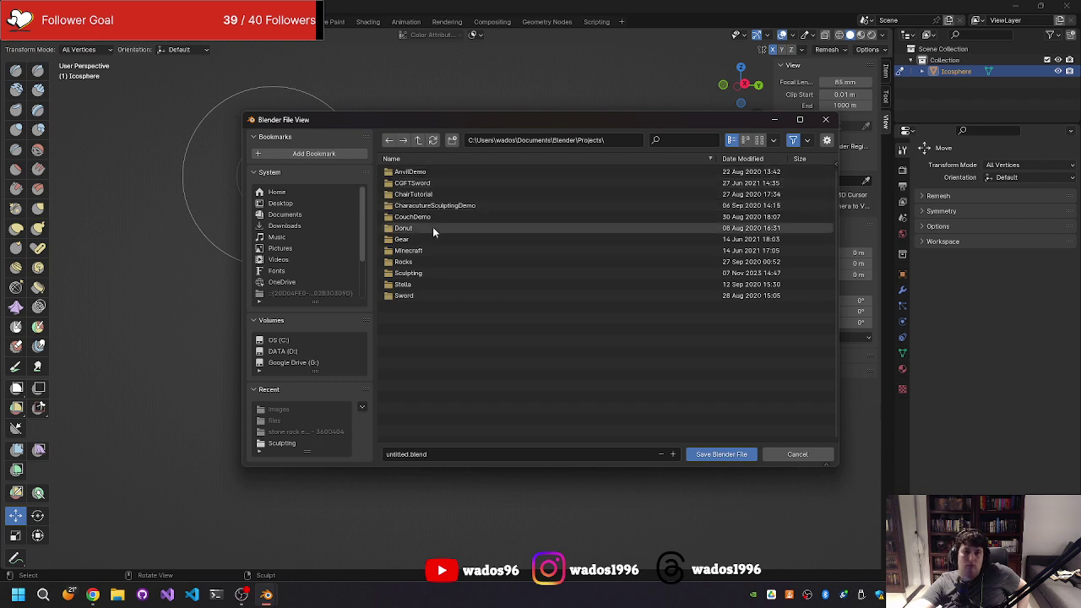
double_click(426, 272)
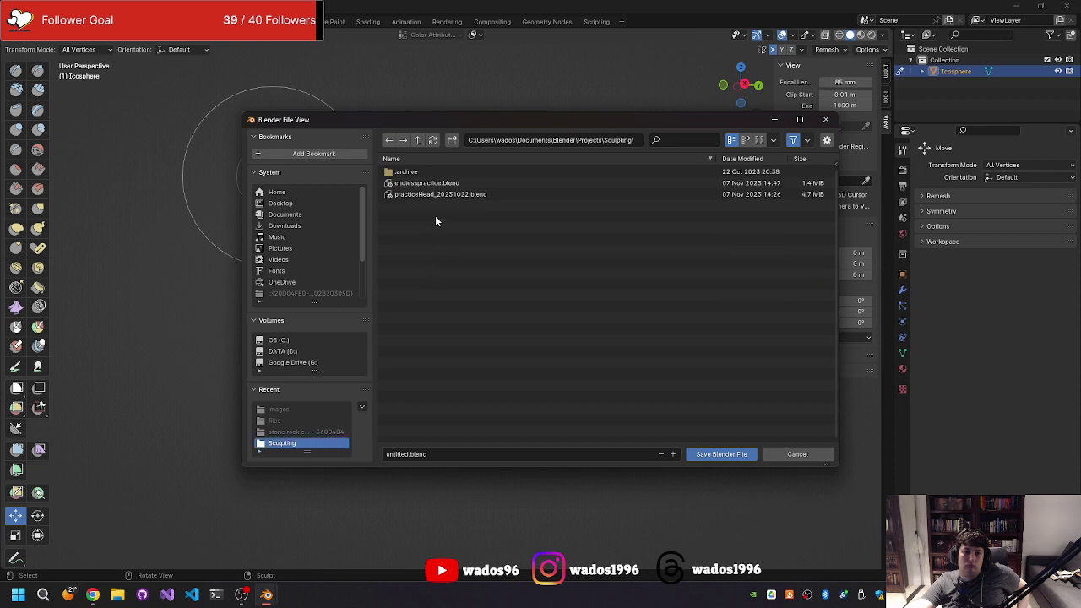
double_click(471, 182)
mouse_move(447, 212)
middle_down()
mouse_move(626, 263)
mouse_move(659, 261)
mouse_move(647, 261)
middle_up()
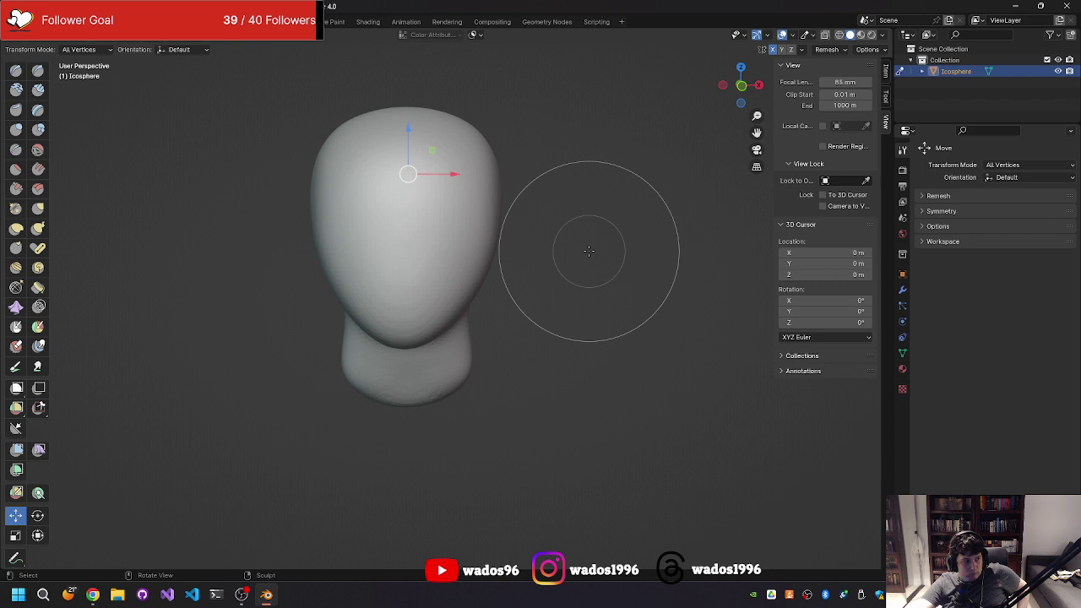
- Save a dated copy of the head as practiceHead_20240218.blend in the Sculpting folder
click(26, 8)
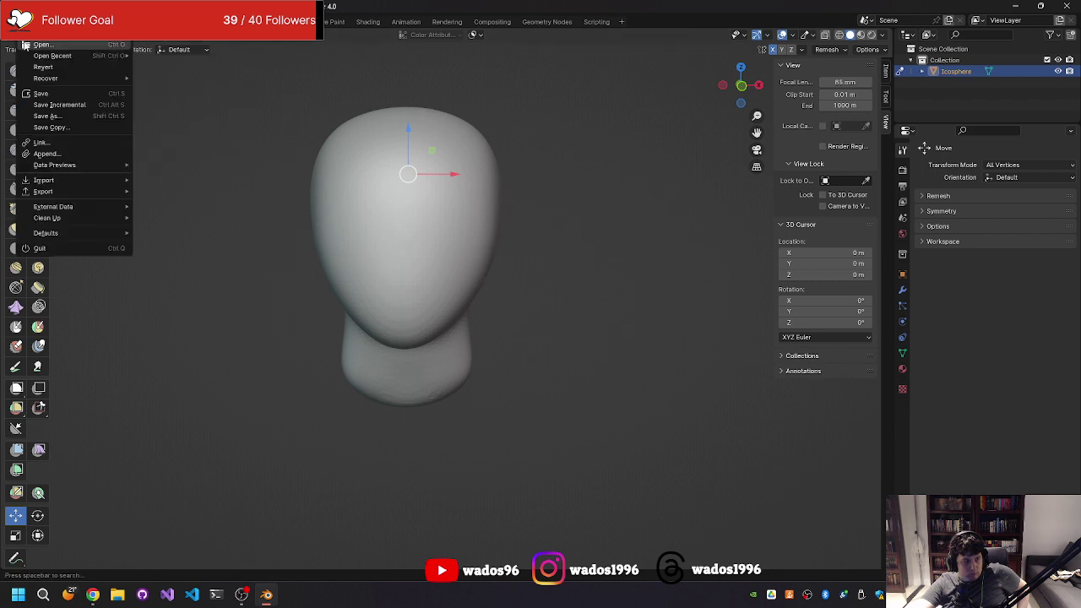
click(47, 116)
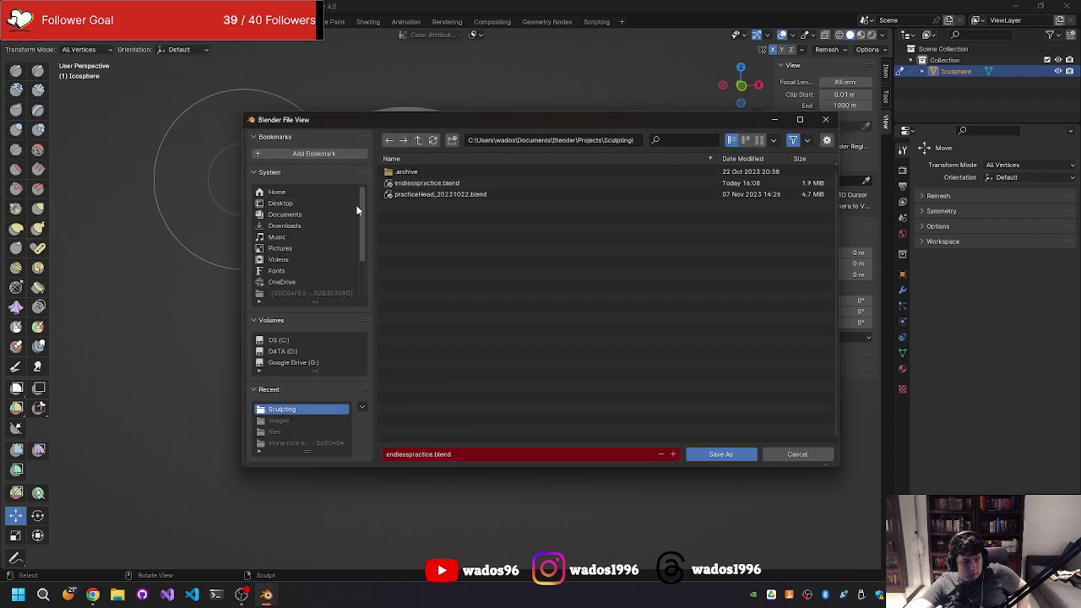
click(464, 194)
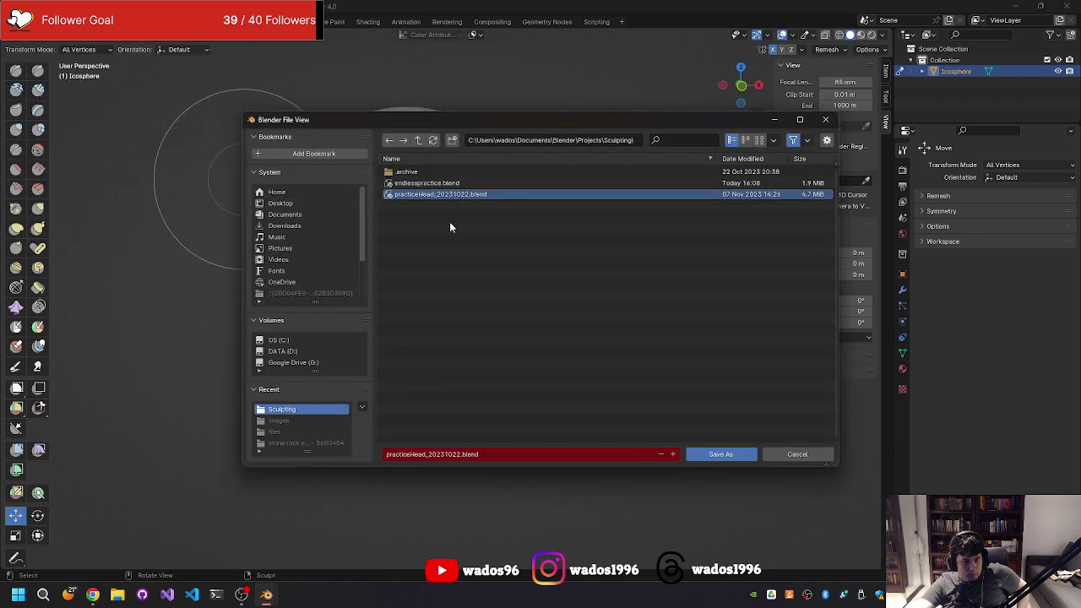
click(433, 453)
click(444, 455)
text(40218)
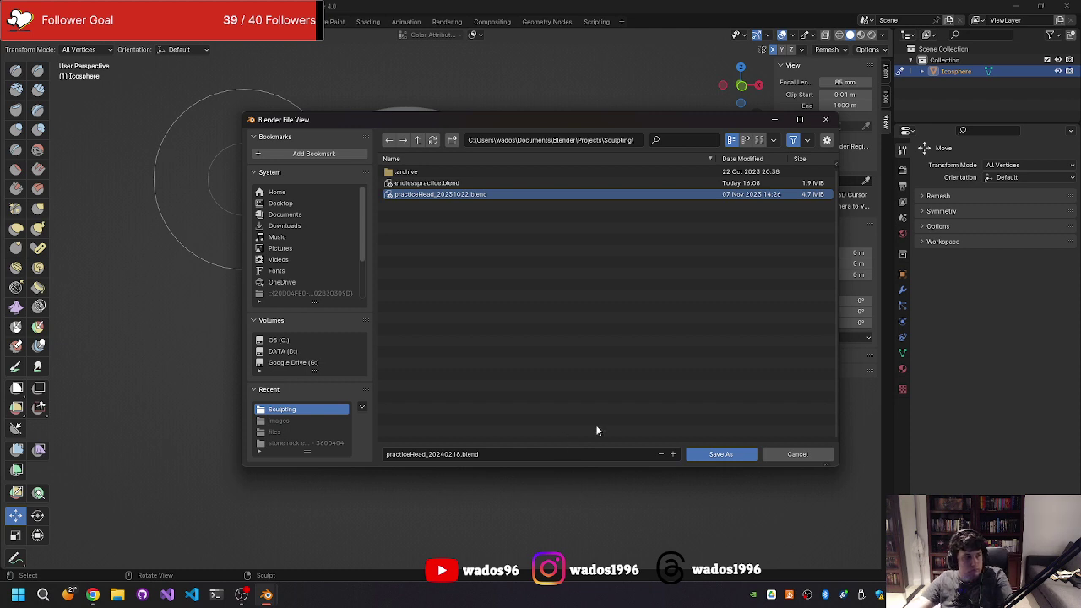
click(719, 454)
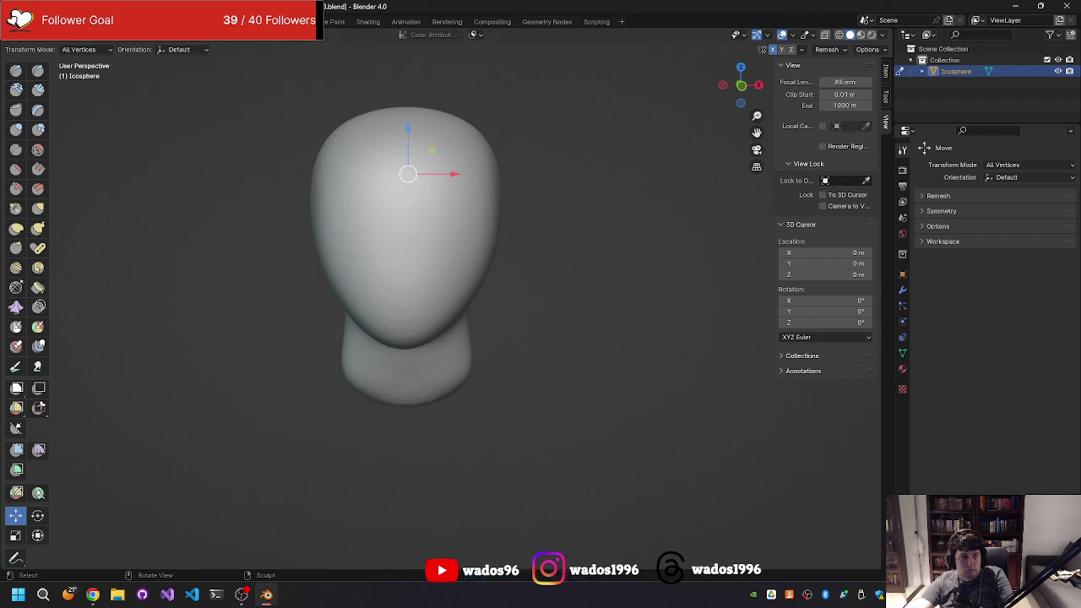
- Resave the file and overwrite endlesspractice.blend again via Save As
click(31, 6)
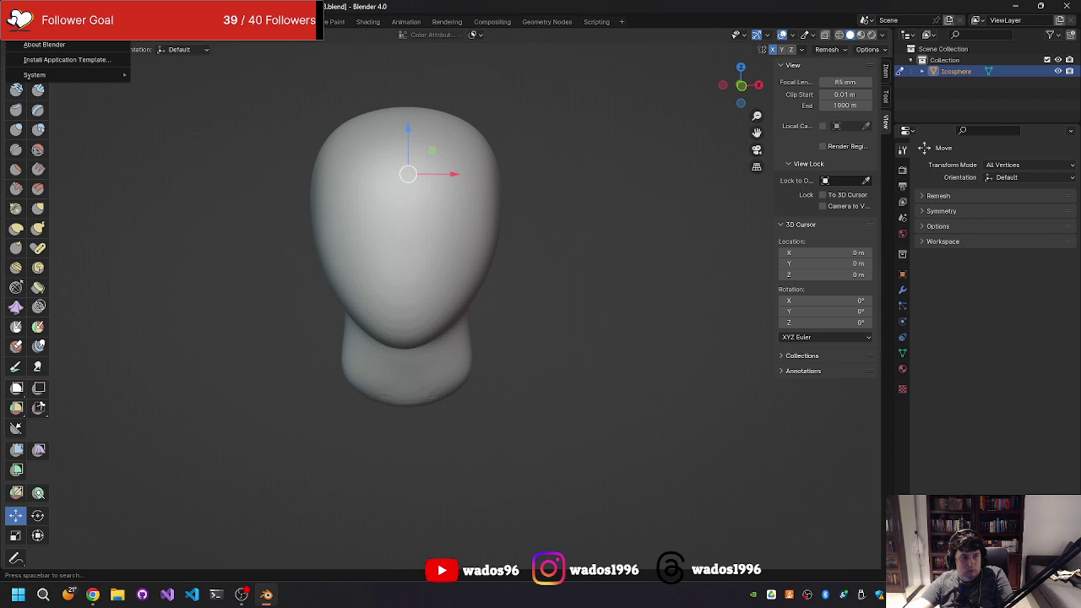
click(34, 92)
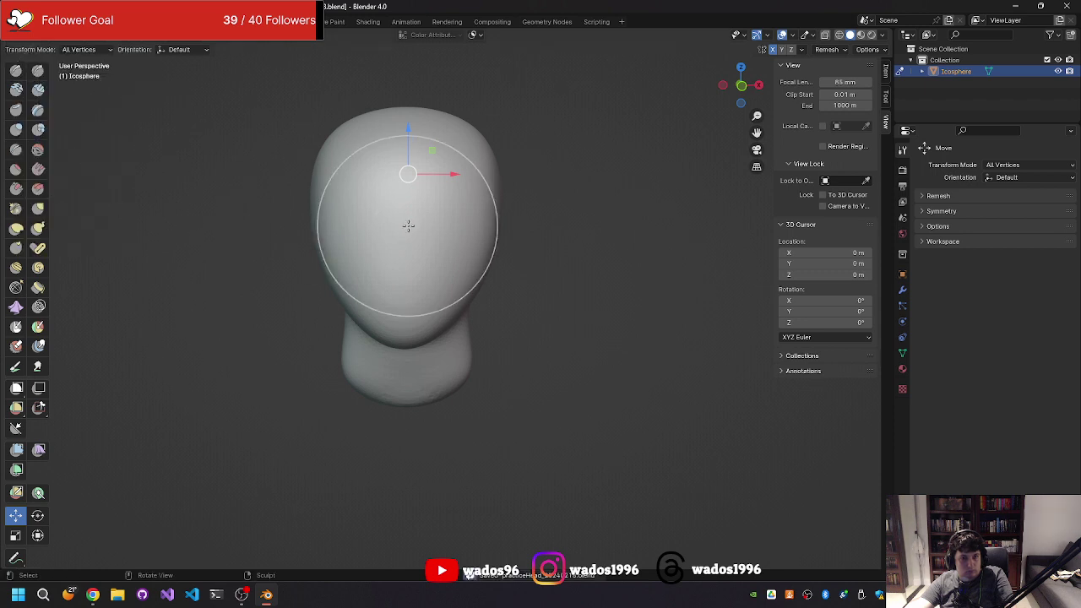
click(29, 7)
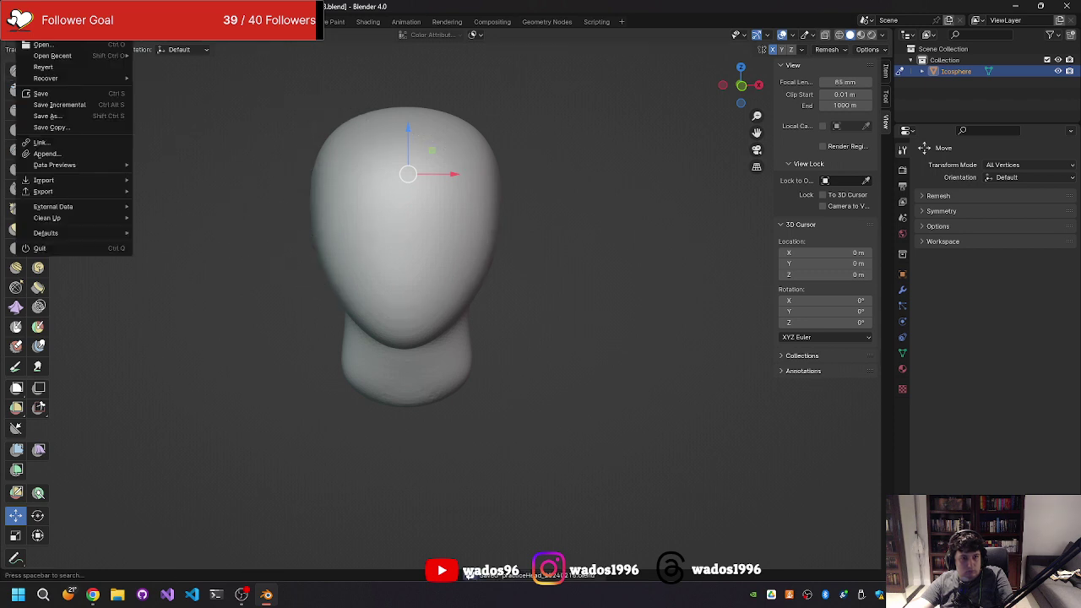
click(53, 118)
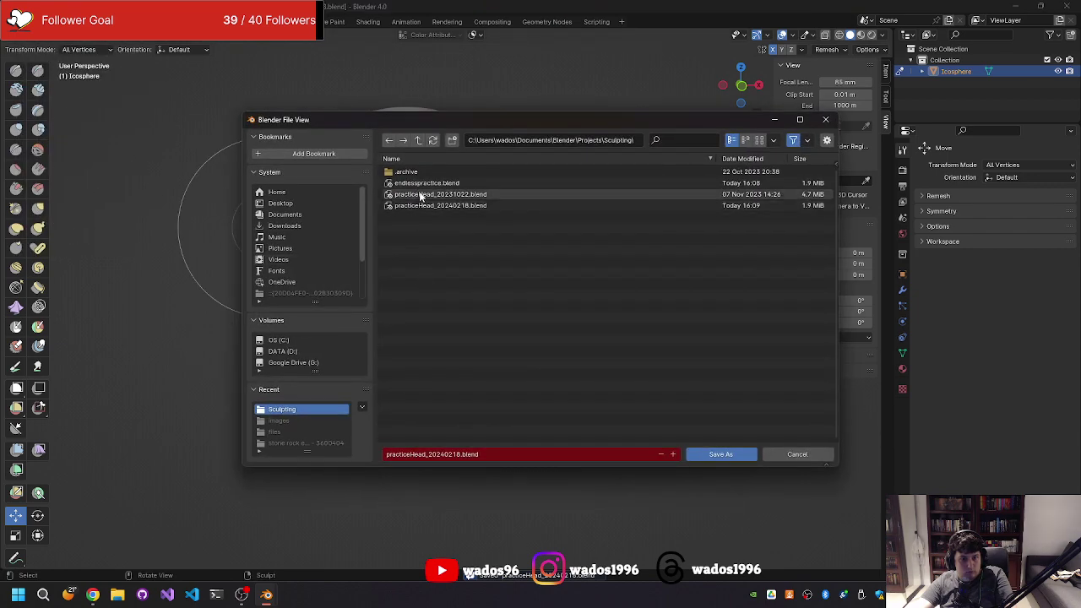
double_click(422, 182)
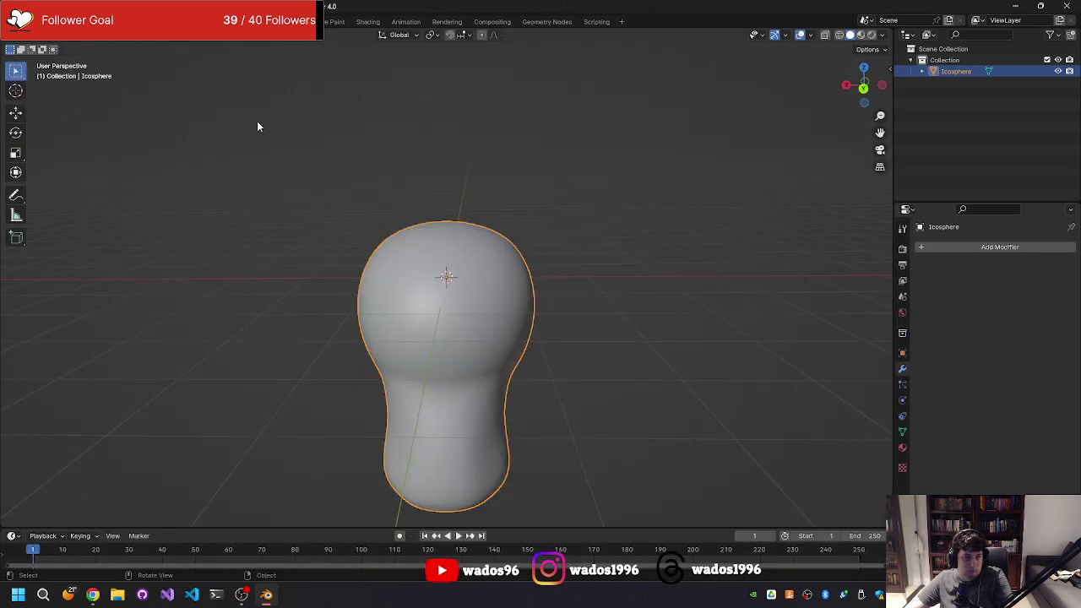
- Delete the sculpted head and add a deselected Ico Sphere (4 subdivisions, 1 m radius) at the origin
key(Delete)
middle_drag(234, 116, 251, 112)
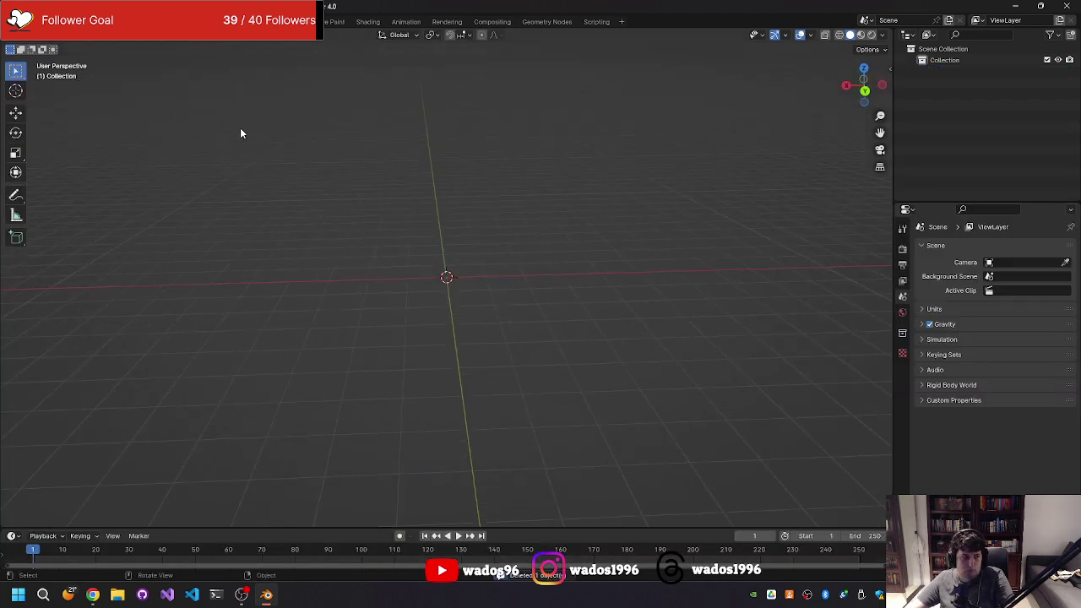
key(shift+a)
key(Escape)
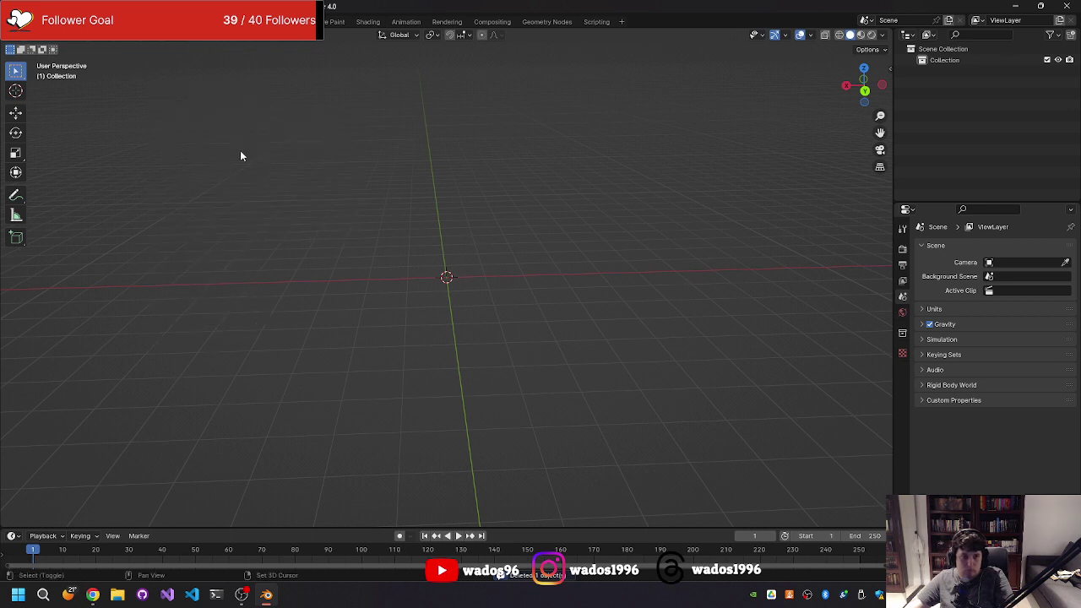
key(shift+a)
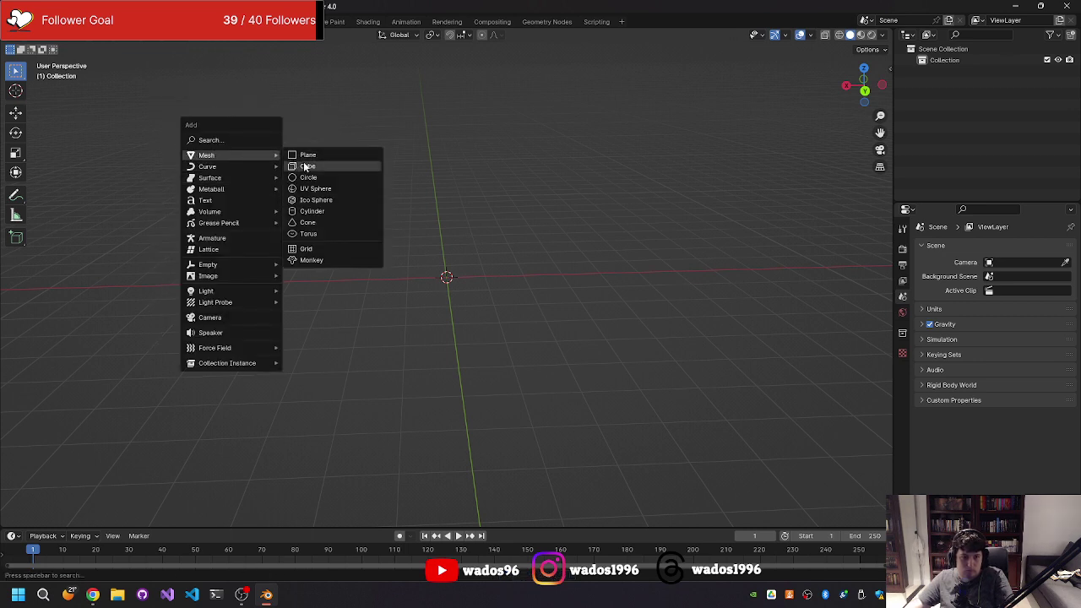
click(313, 200)
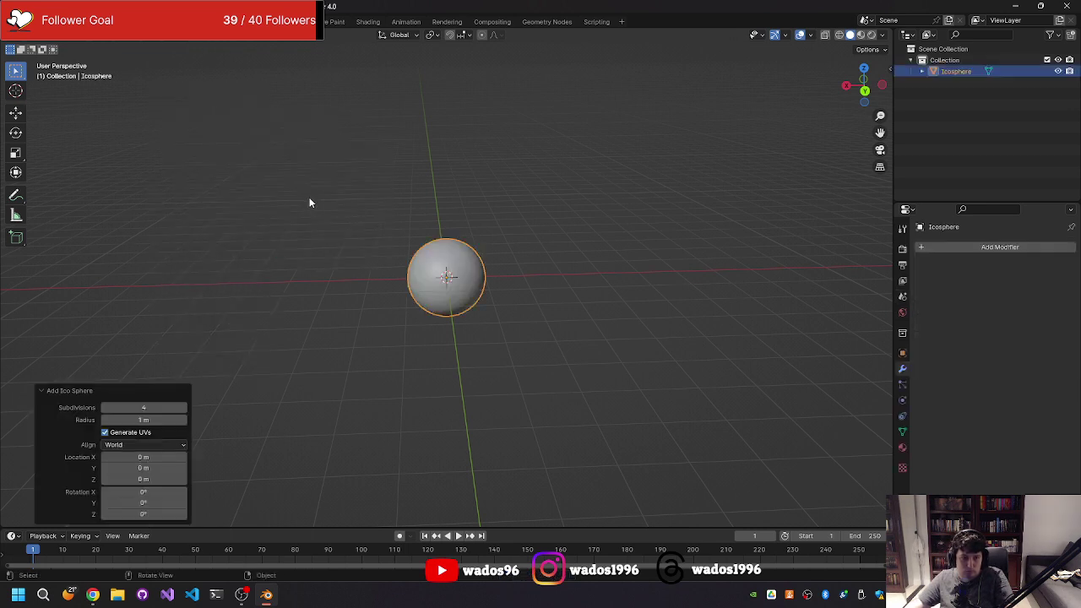
click(362, 318)
mouse_move(363, 295)
ctrl+middle_down()
mouse_move(403, 267)
mouse_move(381, 261)
ctrl+middle_up()
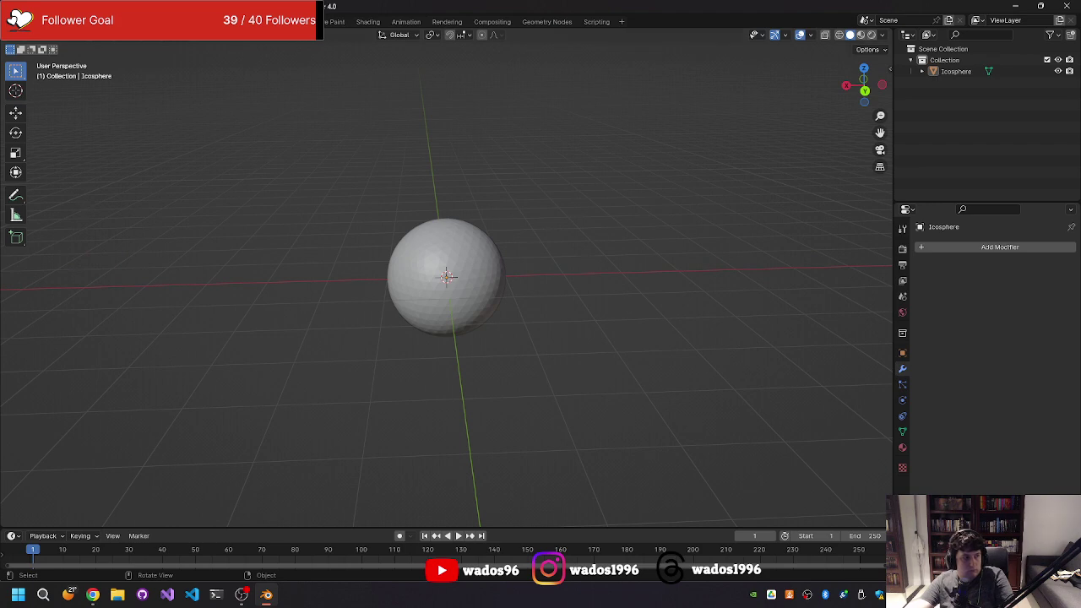
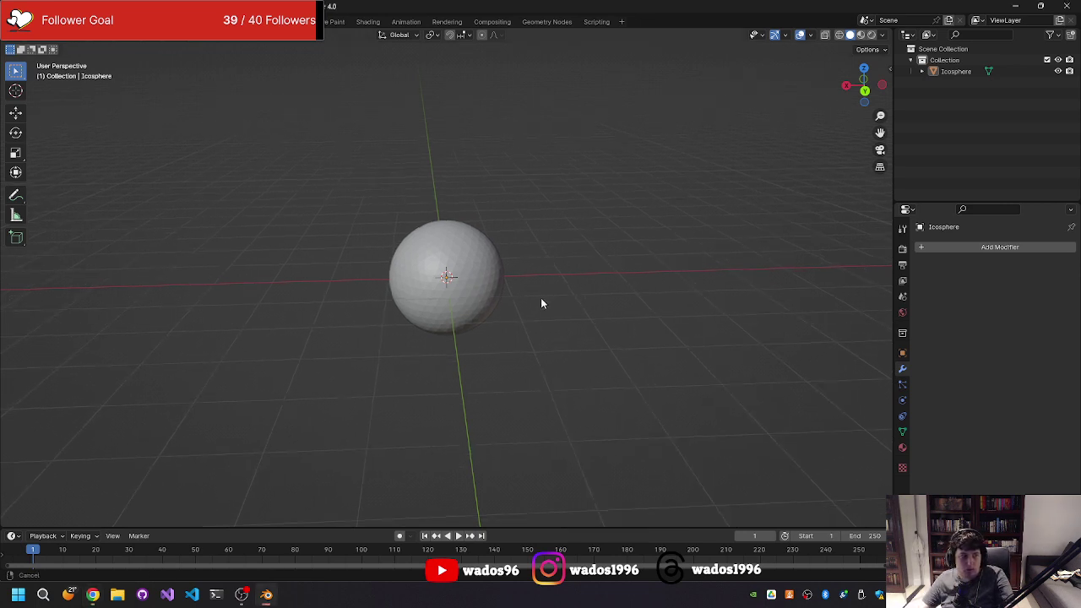
- Switch the icosphere to Sculpt Mode, resize the brush, and view it straight from the front
scroll(571, 288, up, 2)
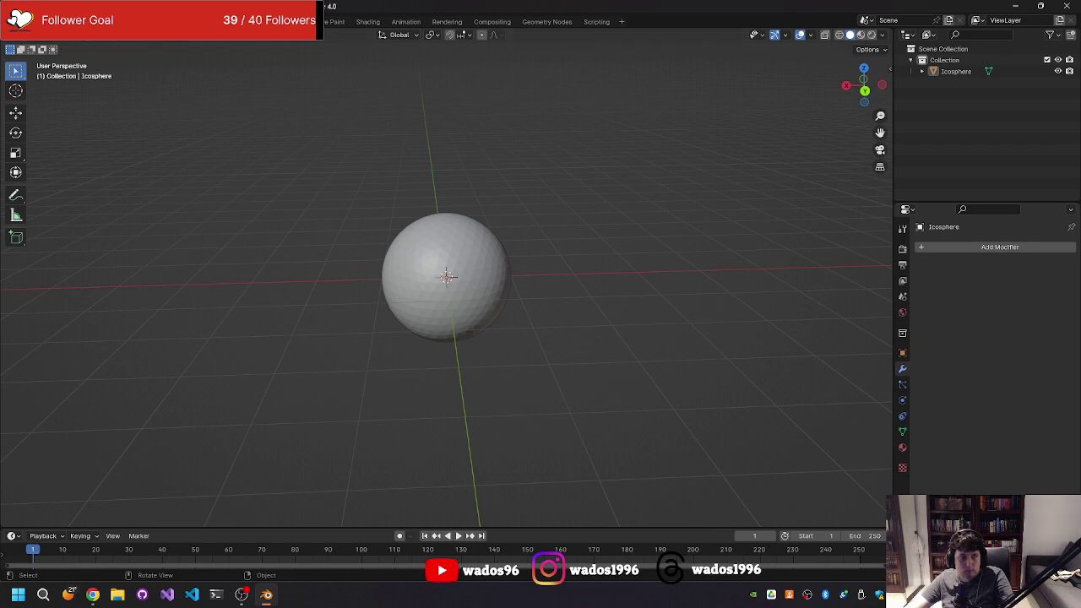
drag(434, 144, 431, 183)
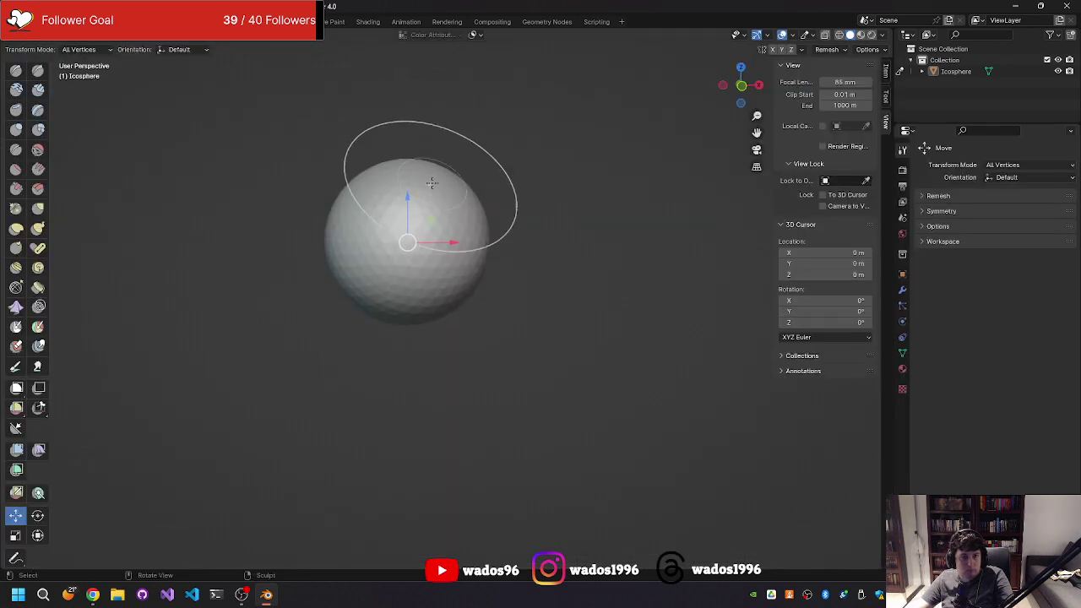
mouse_move(432, 182)
middle_down()
mouse_move(398, 189)
mouse_move(467, 174)
mouse_move(451, 191)
mouse_move(549, 158)
mouse_move(541, 177)
middle_up()
key(f)
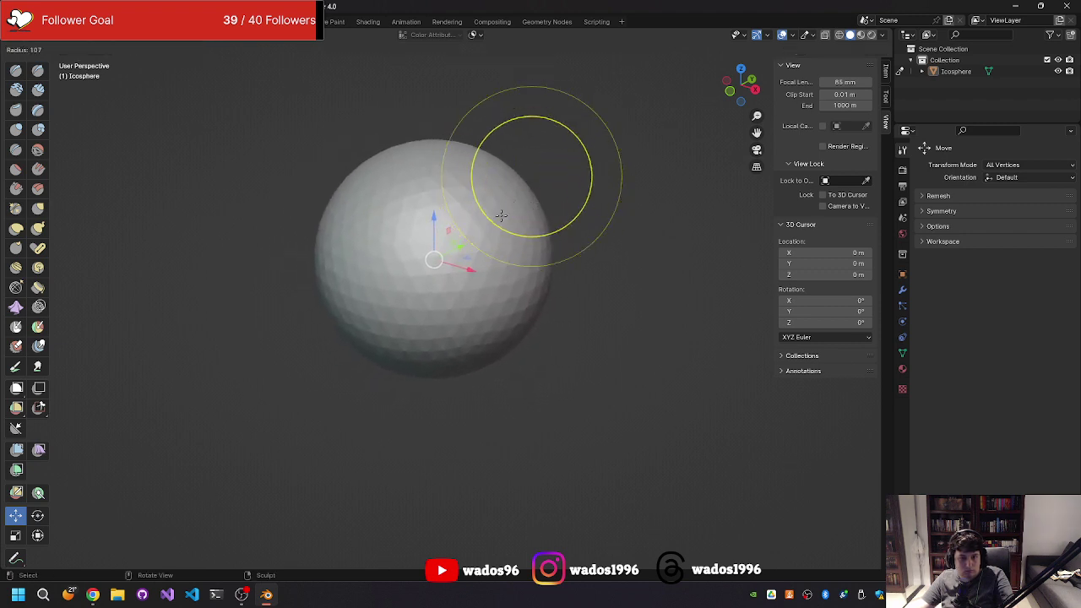
click(501, 215)
key(KP_1)
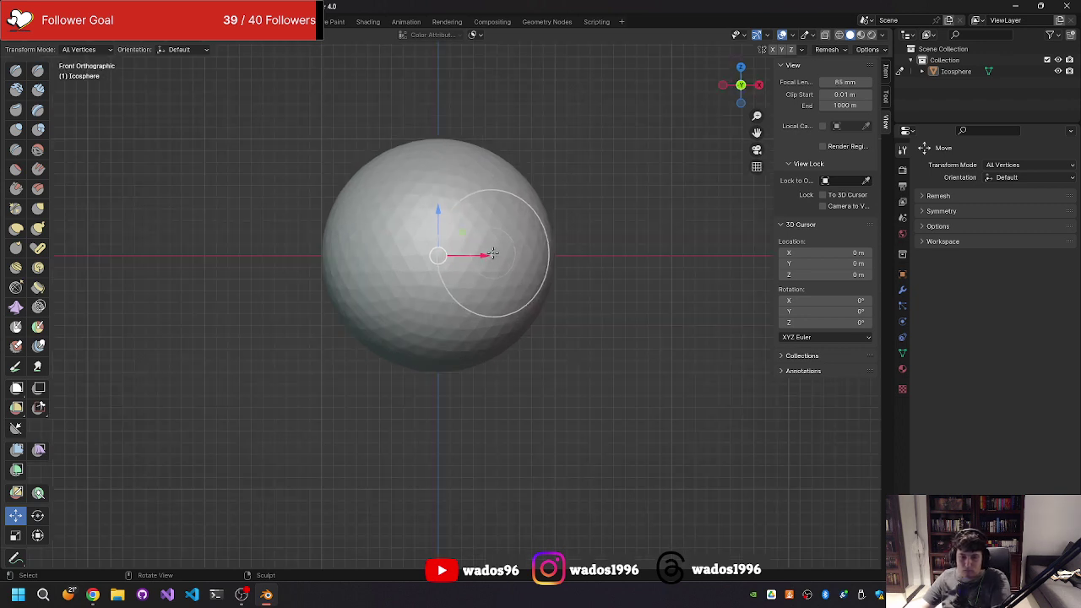
- With a 273 px Grab brush and X mirror on, pull the sphere's lower half into an egg
key(g)
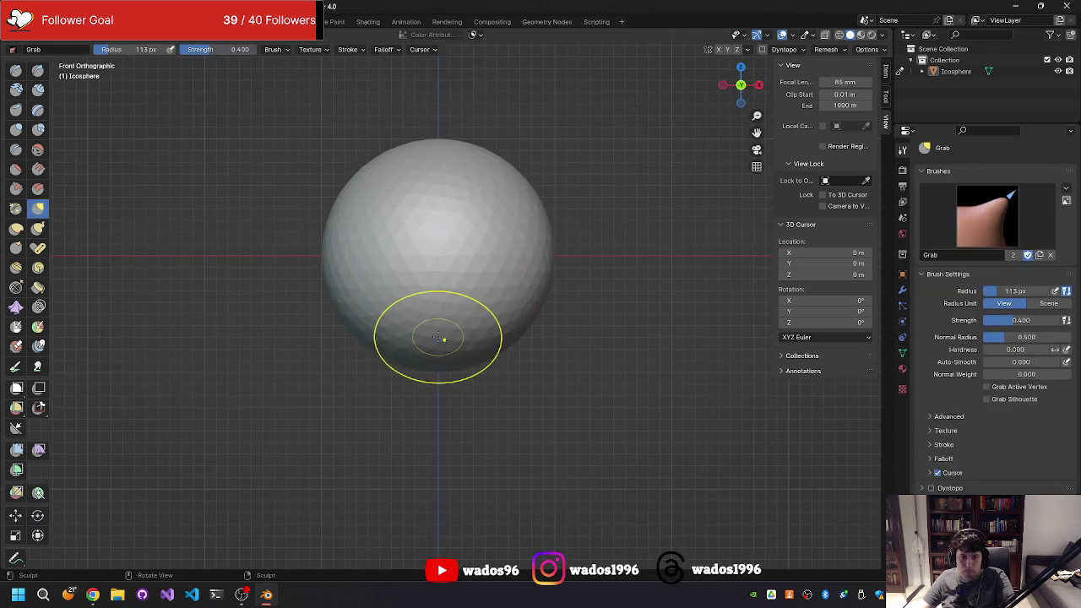
key(f)
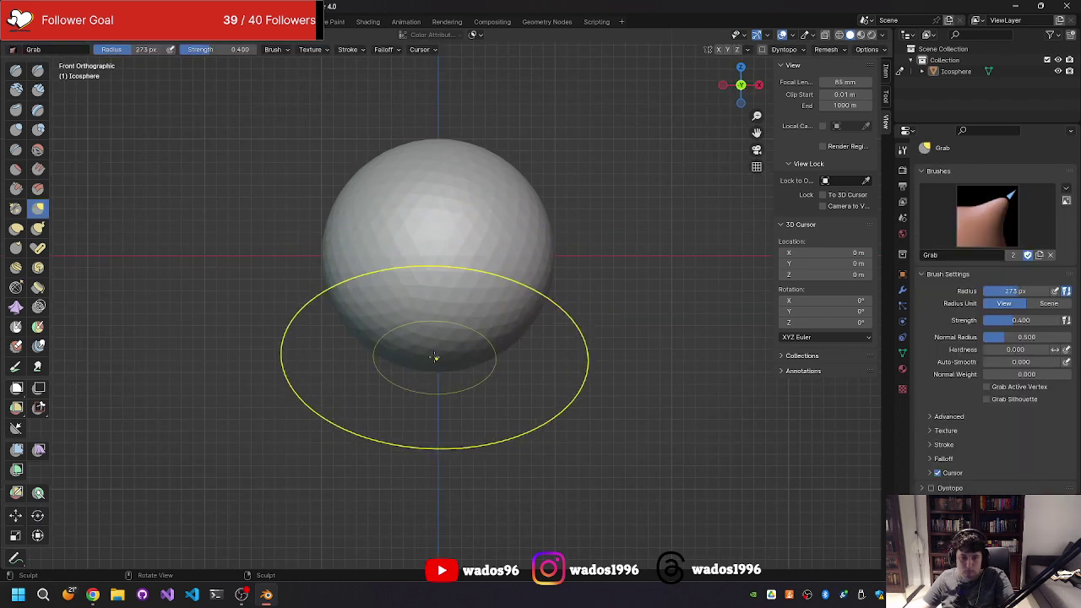
click(436, 349)
drag(436, 349, 481, 443)
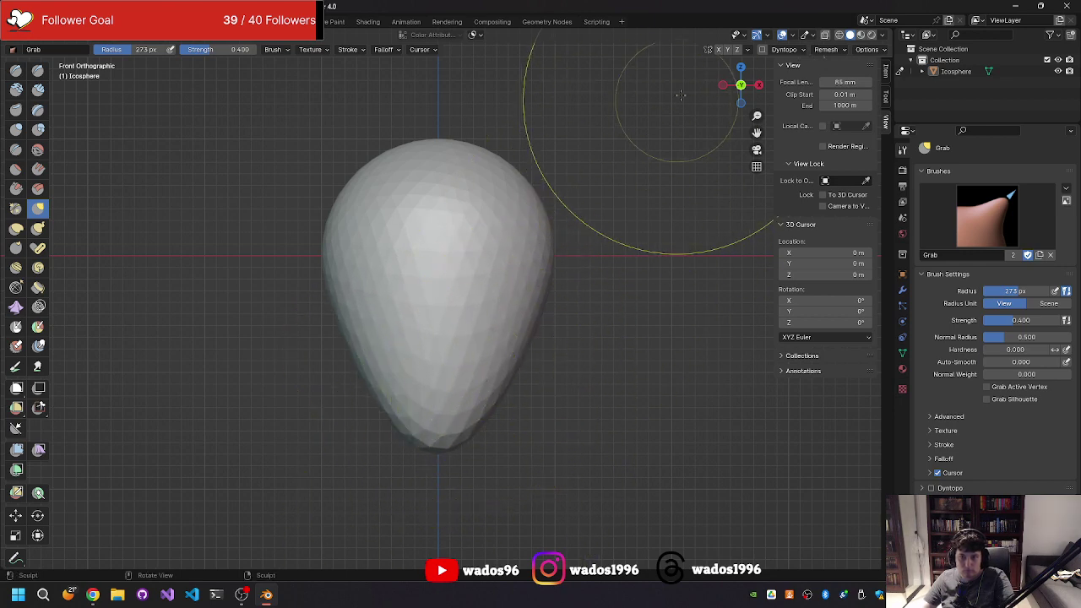
click(719, 53)
mouse_move(528, 313)
mouse_down()
mouse_move(573, 389)
mouse_move(560, 378)
mouse_up()
mouse_move(559, 378)
middle_down()
mouse_move(459, 385)
mouse_move(452, 346)
middle_up()
drag(452, 346, 467, 326)
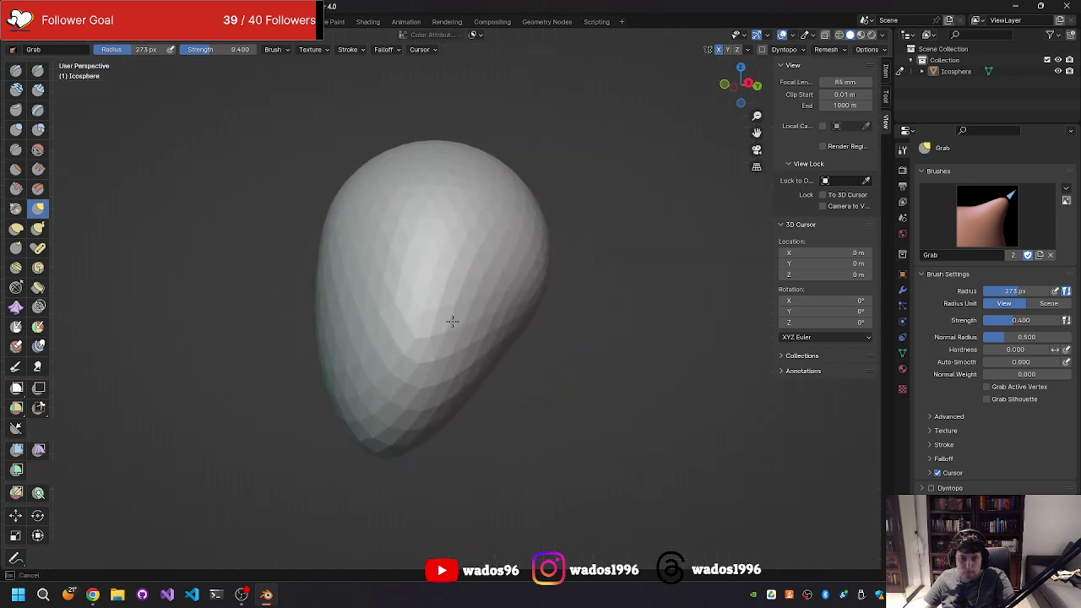
mouse_move(451, 320)
middle_down()
mouse_move(457, 349)
mouse_move(358, 355)
middle_up()
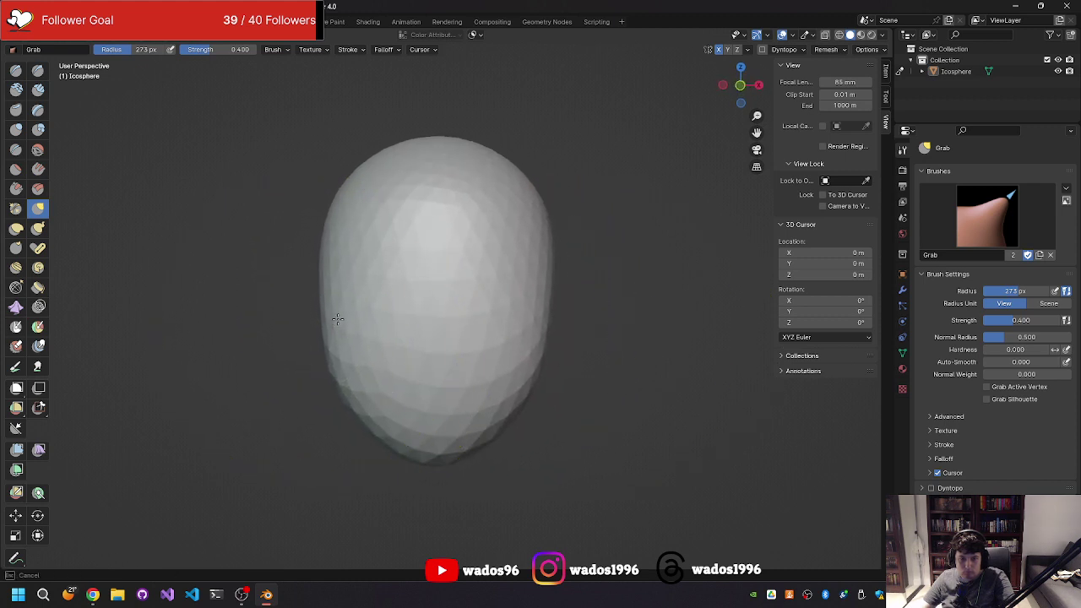
- Widen the top of the head, reshaping its sides from the top view
drag(342, 319, 297, 219)
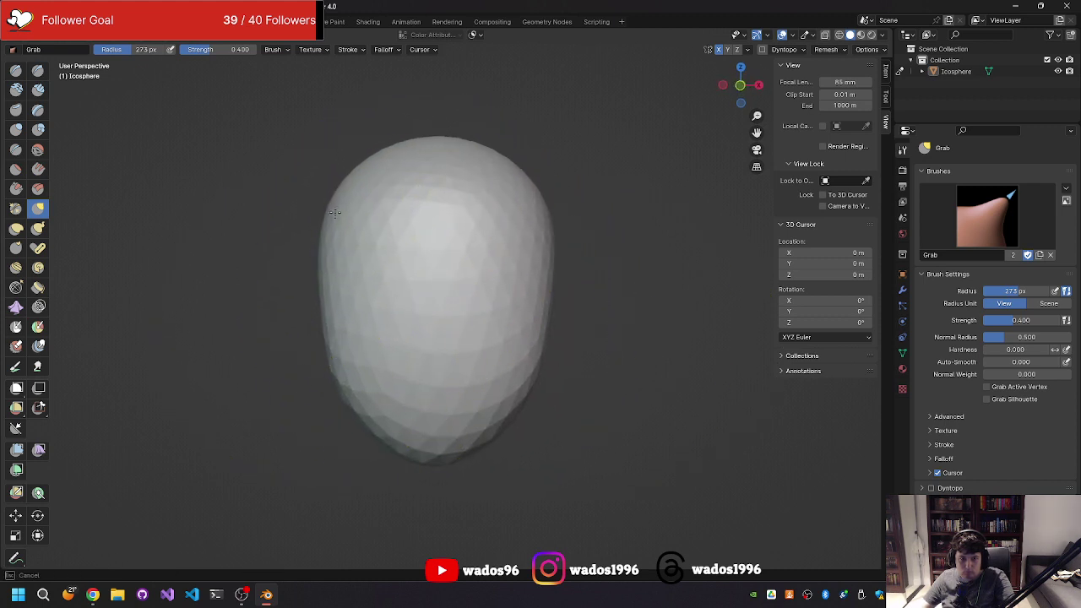
mouse_move(350, 236)
middle_down()
mouse_move(557, 310)
mouse_move(568, 303)
middle_up()
key(KP_7)
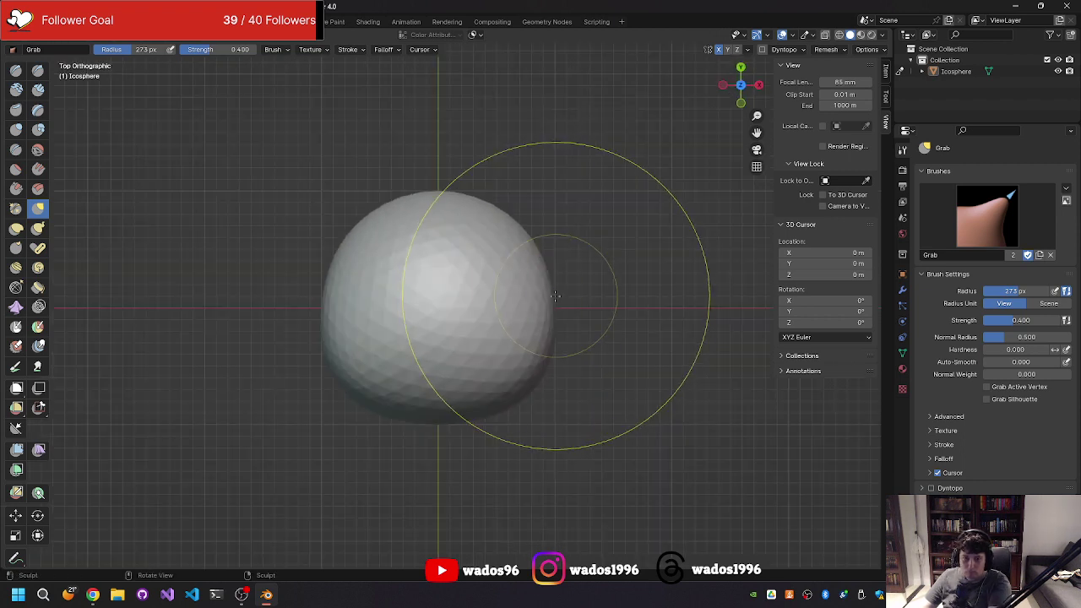
mouse_move(512, 329)
mouse_down()
mouse_move(546, 337)
mouse_move(536, 264)
mouse_move(475, 217)
mouse_move(465, 200)
mouse_move(477, 195)
mouse_move(485, 222)
mouse_move(507, 222)
mouse_move(471, 208)
mouse_up()
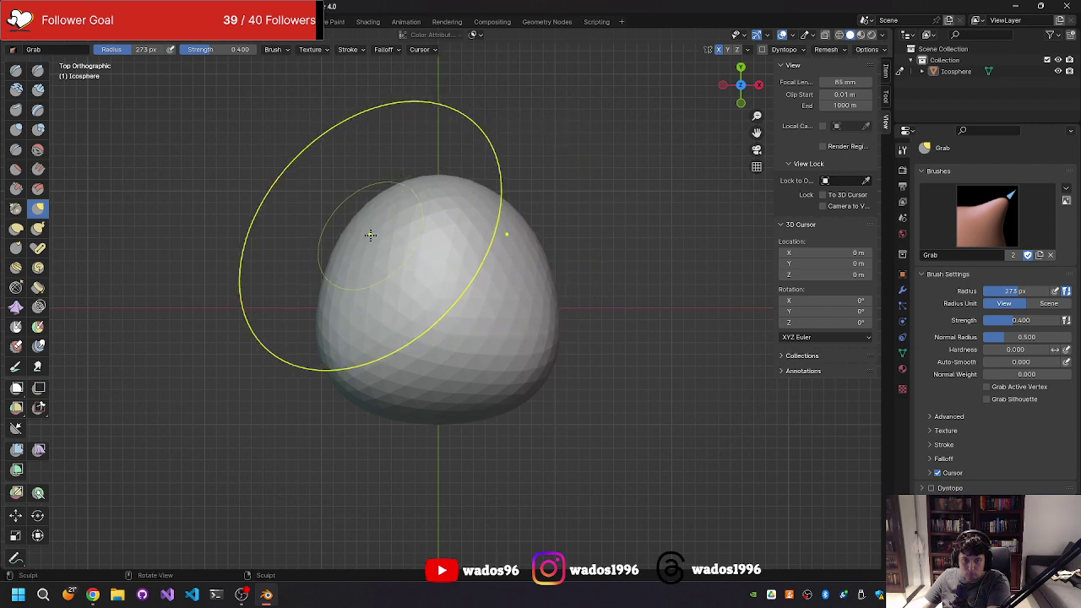
mouse_move(370, 235)
mouse_down()
mouse_move(360, 220)
mouse_move(337, 281)
mouse_up()
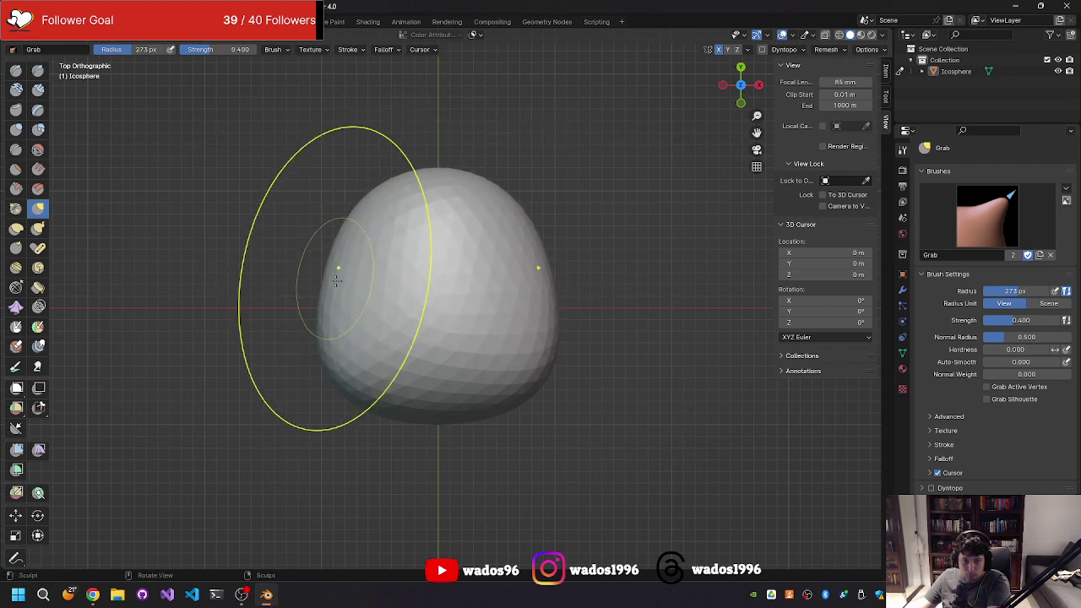
mouse_move(336, 281)
middle_down()
mouse_move(386, 222)
mouse_move(500, 278)
mouse_move(562, 329)
mouse_move(565, 313)
middle_up()
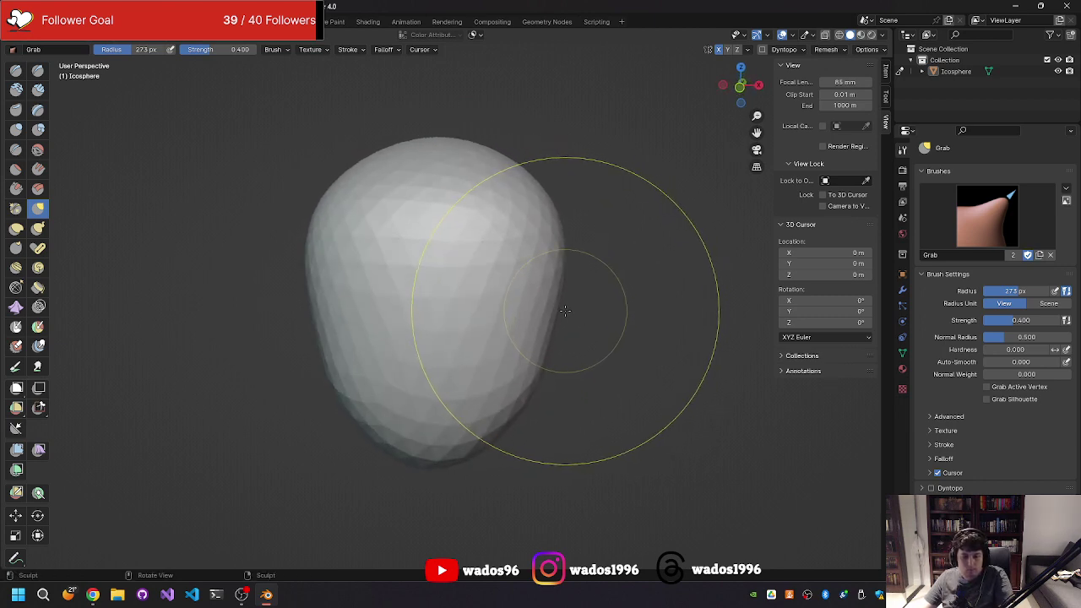
key(r)
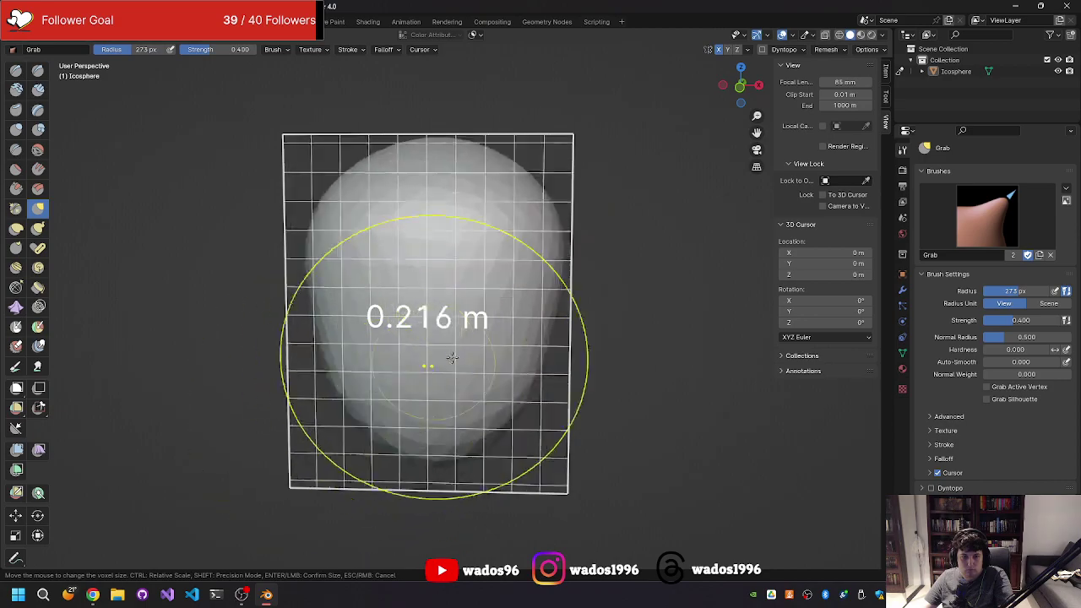
- Remesh the head at 0.0510 m voxel size, then smooth its top and pull its left side outward
click(622, 328)
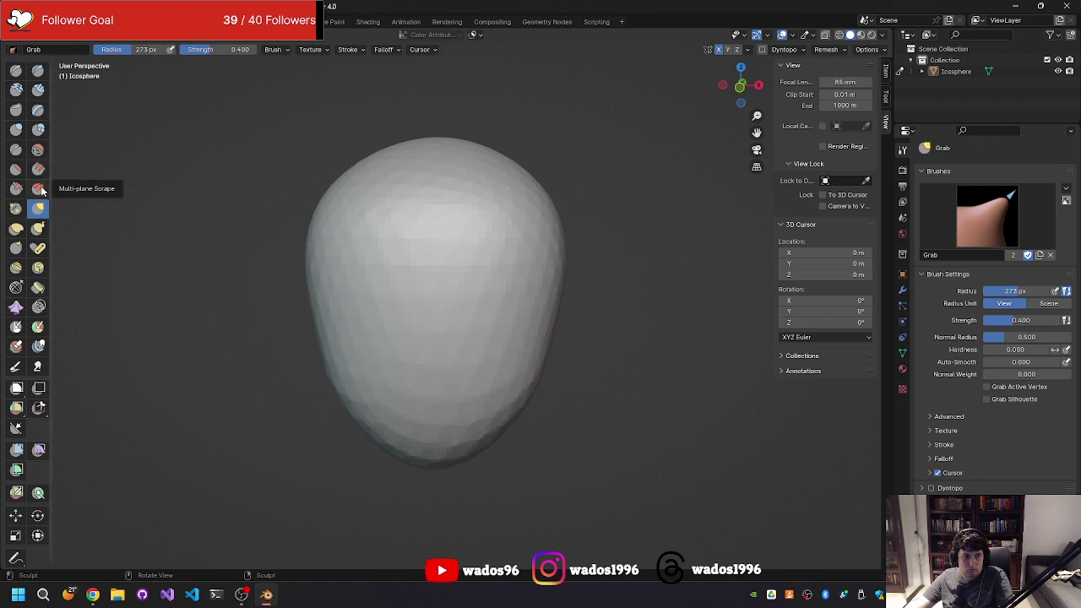
key(shift+s)
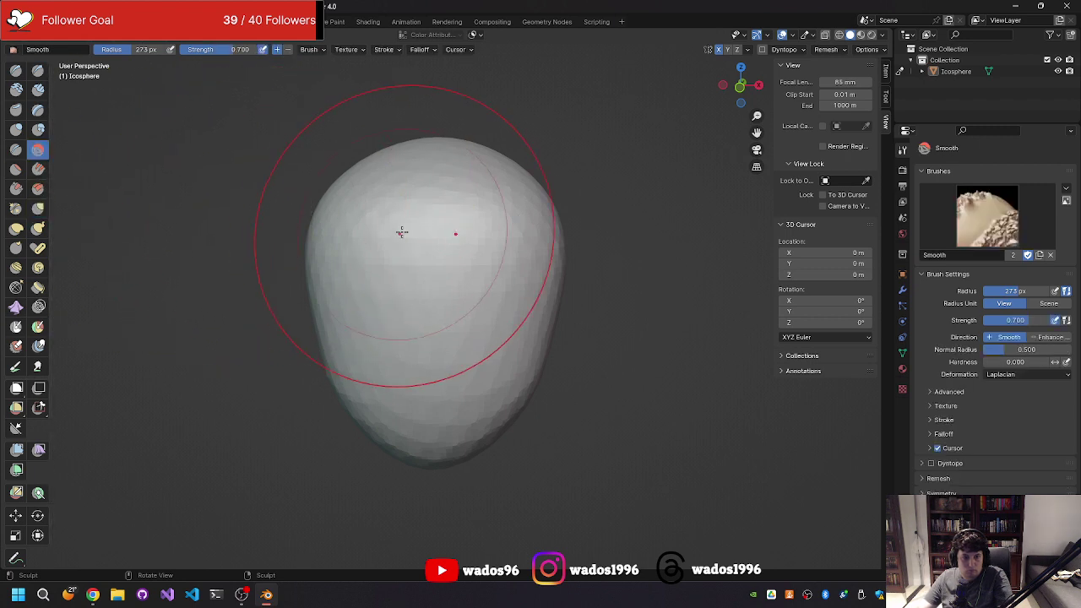
mouse_move(338, 287)
middle_down()
mouse_move(515, 253)
mouse_move(434, 261)
mouse_move(431, 205)
middle_up()
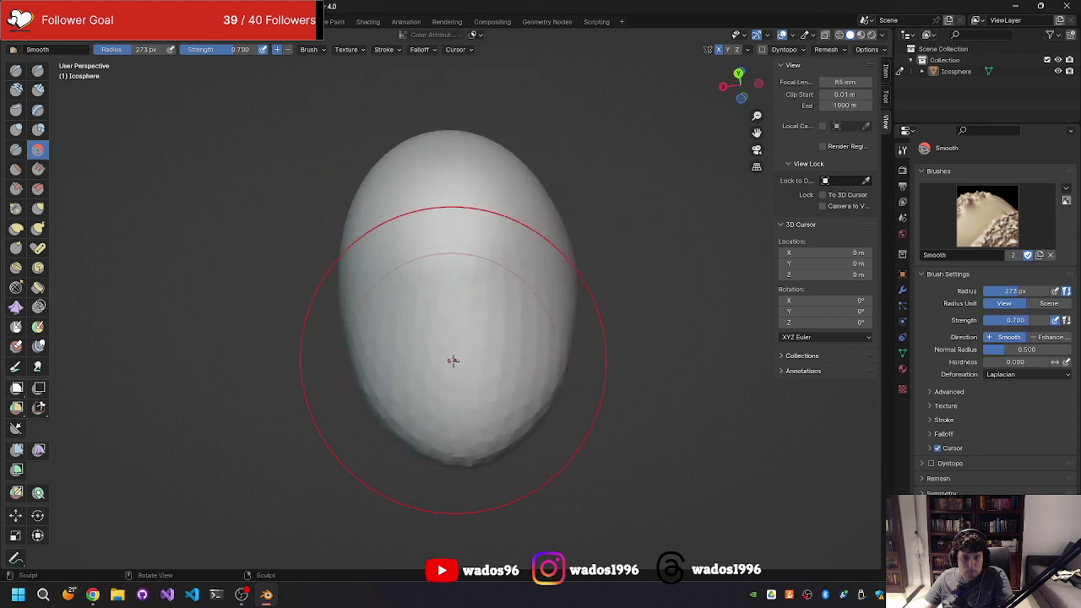
mouse_move(461, 319)
middle_down()
mouse_move(393, 244)
mouse_move(455, 317)
mouse_move(466, 295)
middle_up()
mouse_move(362, 306)
middle_down()
mouse_move(432, 347)
mouse_move(338, 337)
middle_up()
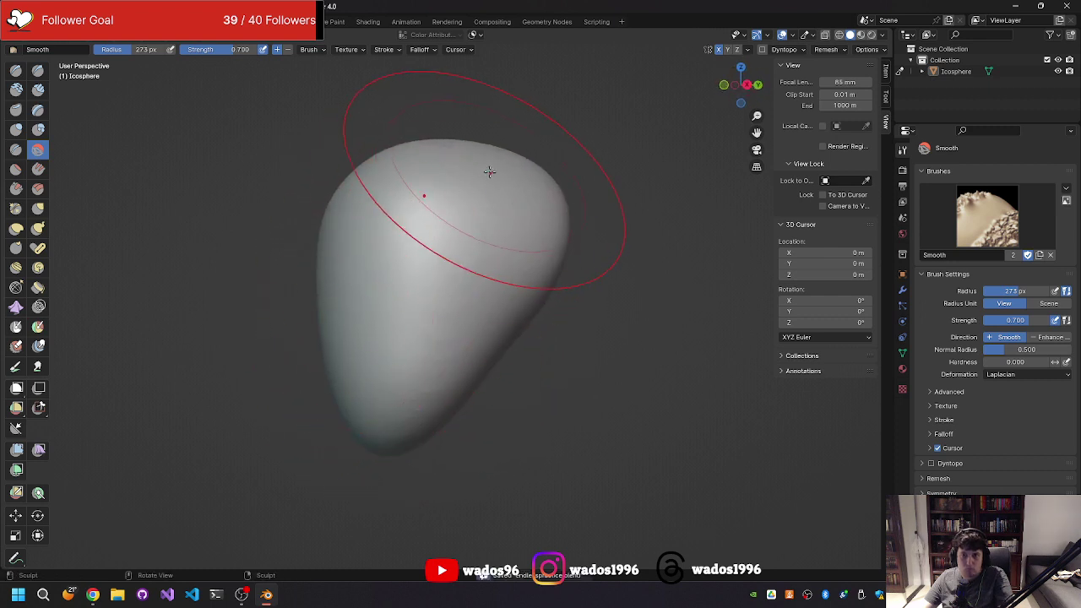
mouse_move(336, 276)
mouse_down()
mouse_move(328, 271)
mouse_move(326, 330)
mouse_up()
mouse_move(326, 330)
middle_down()
mouse_move(507, 326)
mouse_move(363, 338)
middle_up()
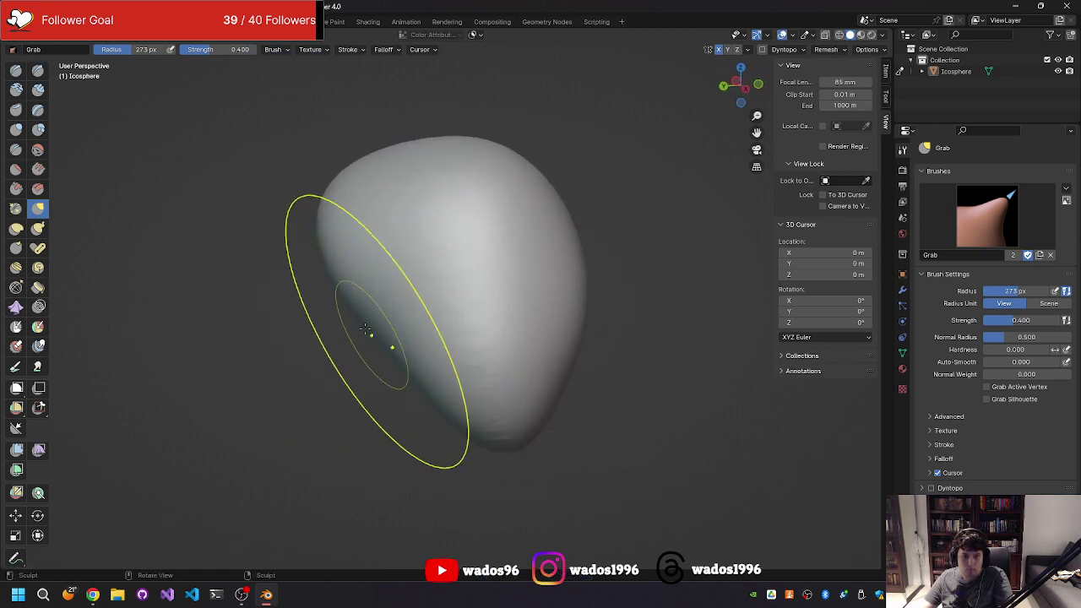
mouse_move(363, 338)
mouse_down()
mouse_move(364, 314)
mouse_move(329, 250)
mouse_move(348, 291)
mouse_move(333, 287)
mouse_up()
mouse_move(333, 288)
middle_down()
mouse_move(469, 318)
mouse_move(591, 245)
mouse_move(586, 261)
mouse_move(611, 266)
mouse_move(462, 158)
middle_up()
- Set the Mask brush to 81 px and paint trial mask patches on the front, clearing the first
key(m)
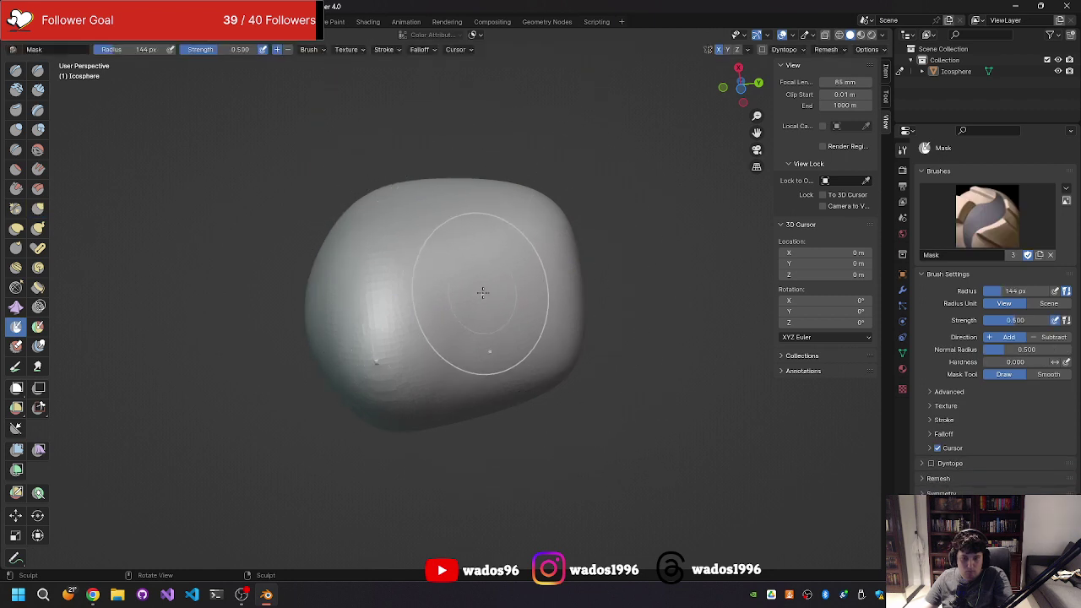
key(g)
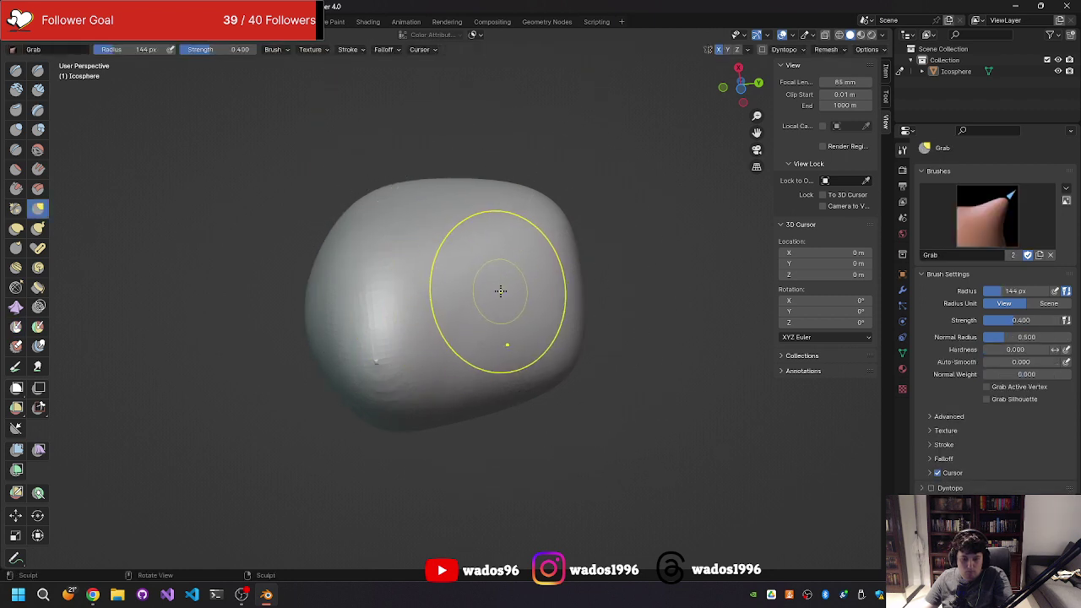
key(m)
key(f)
click(481, 298)
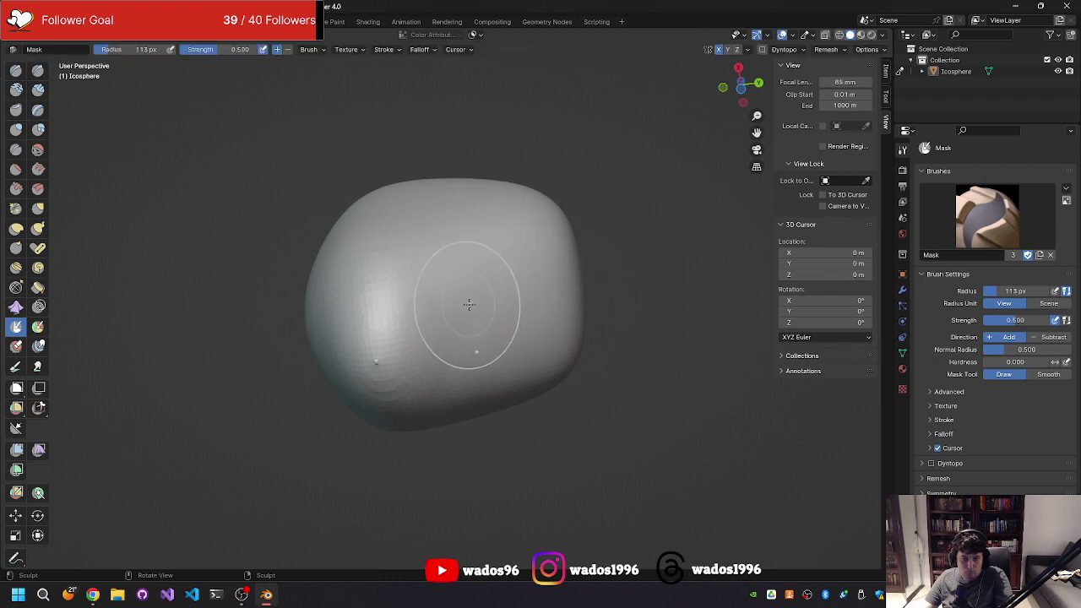
drag(501, 364, 462, 273)
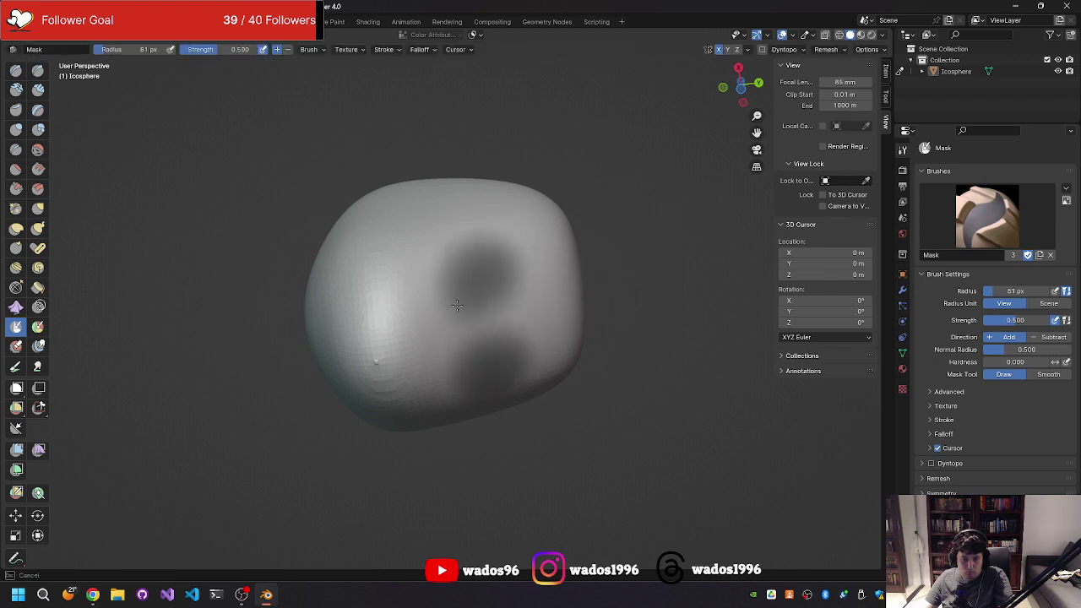
key(alt+m)
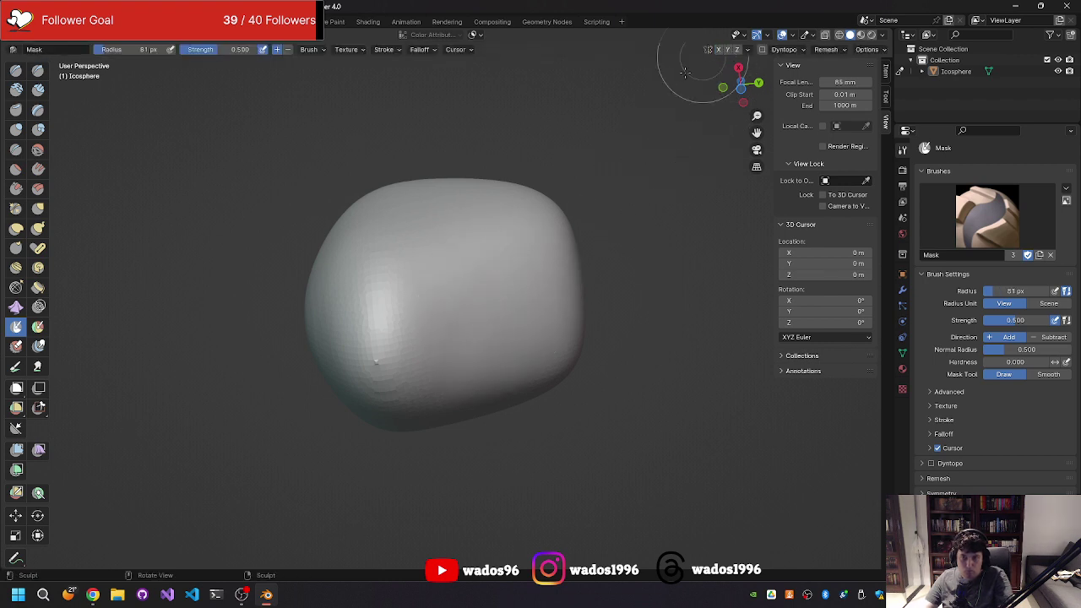
drag(488, 275, 477, 328)
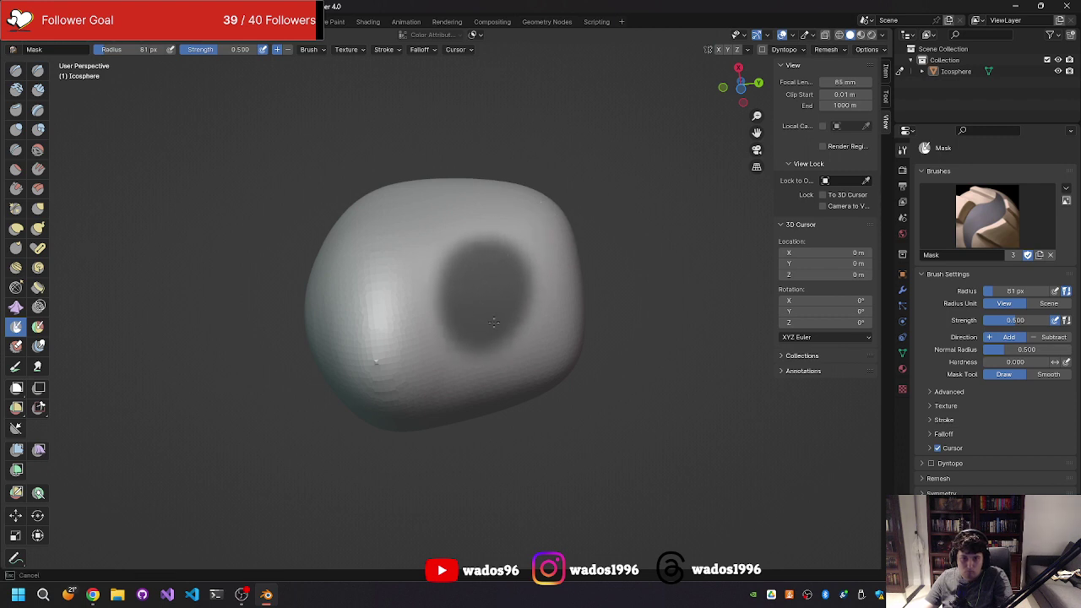
- Cycle through the front, side and top views to look at the head from below
mouse_move(516, 285)
middle_down()
mouse_move(477, 256)
mouse_move(418, 258)
mouse_move(562, 283)
middle_up()
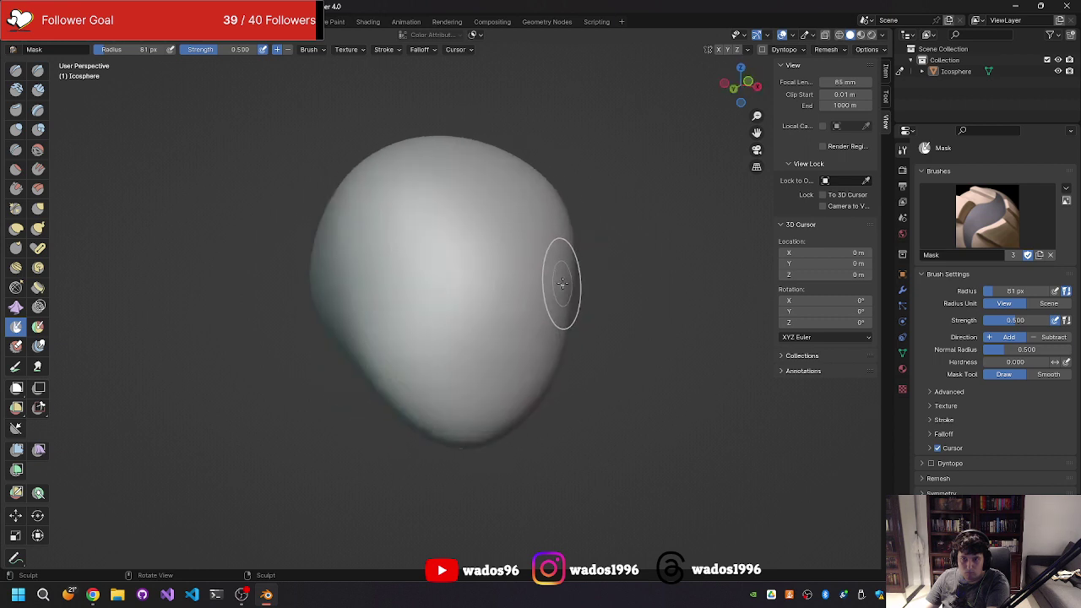
key(KP_7)
key(KP_5)
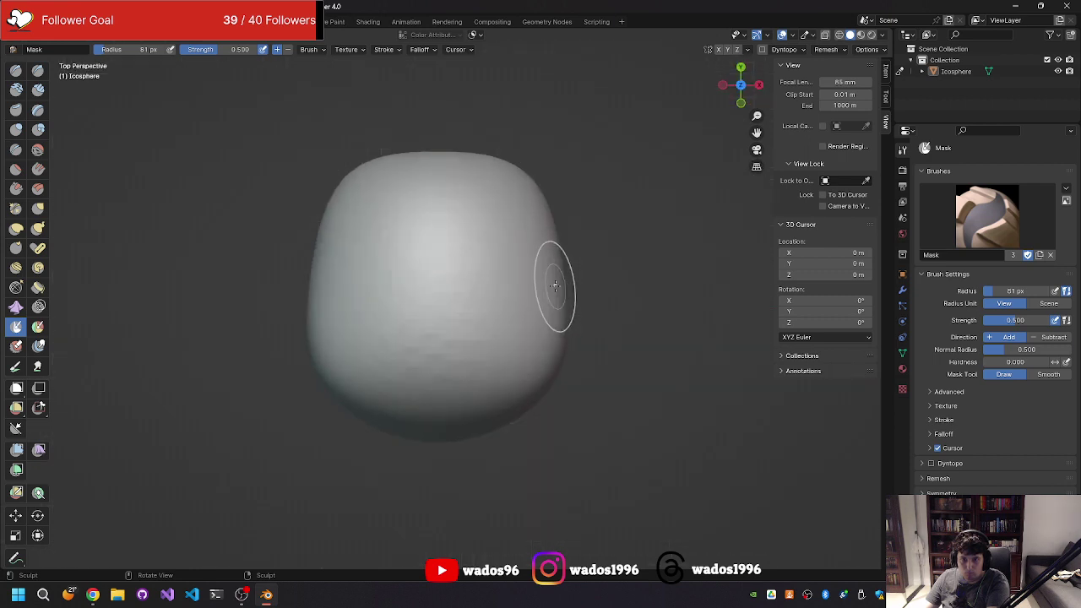
middle_drag(555, 285, 553, 288)
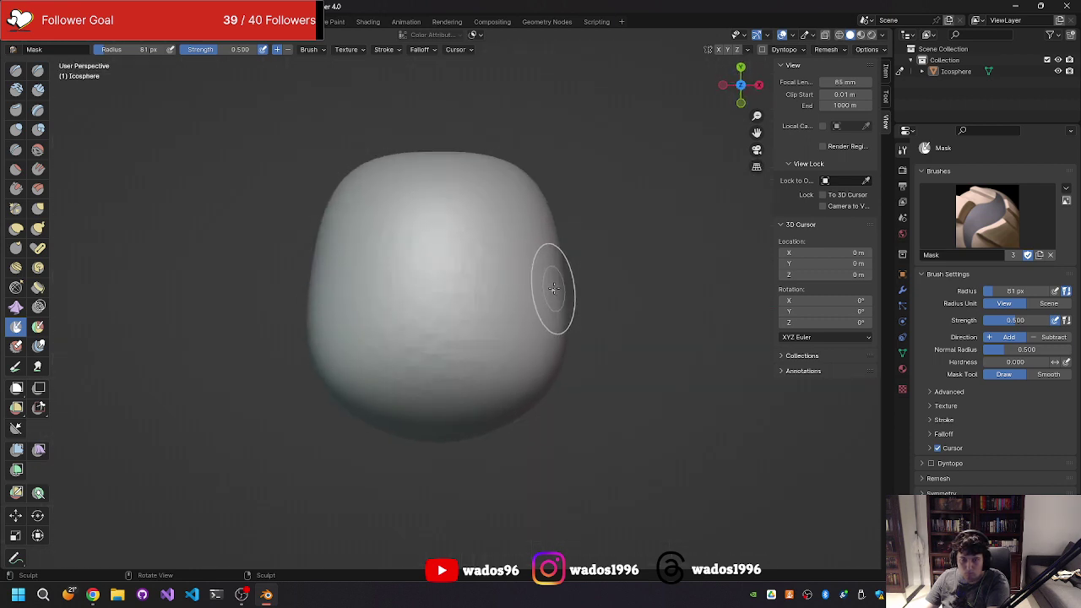
key(KP_1)
key(KP_3)
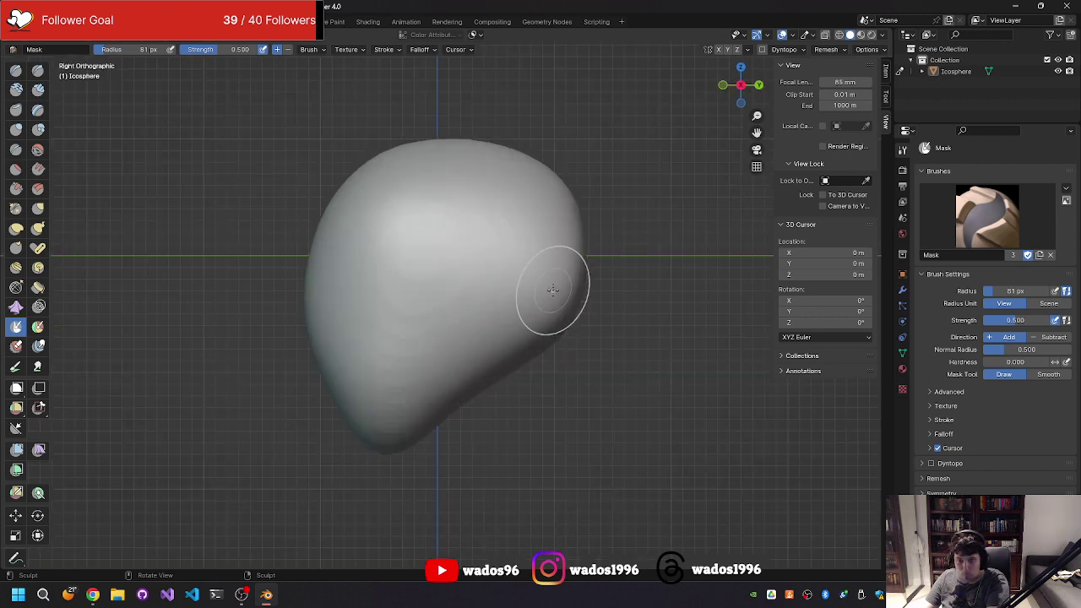
key(KP_8)
key(KP_7)
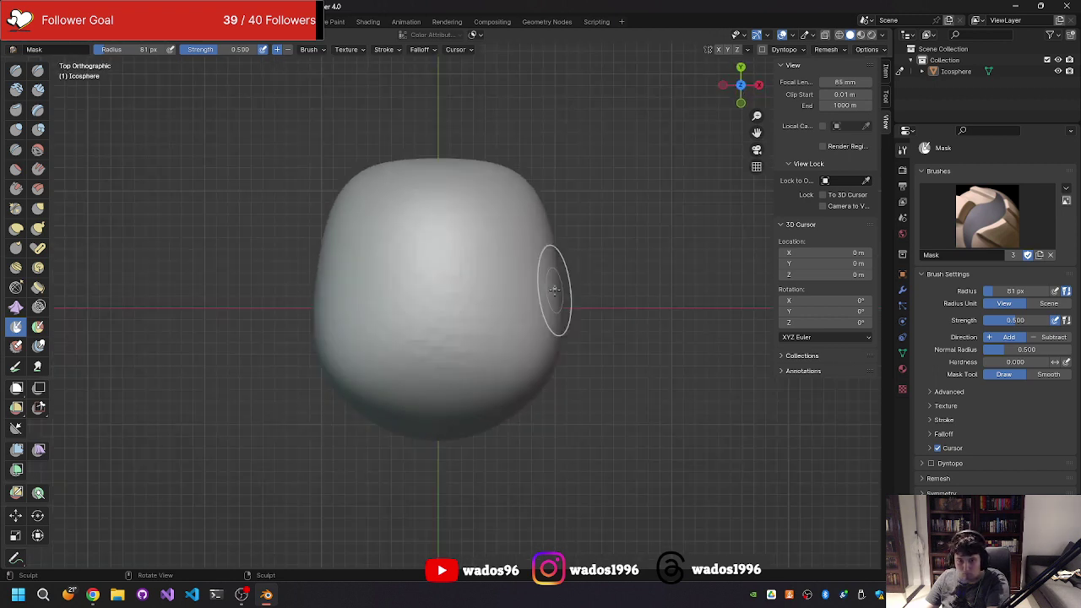
click(739, 87)
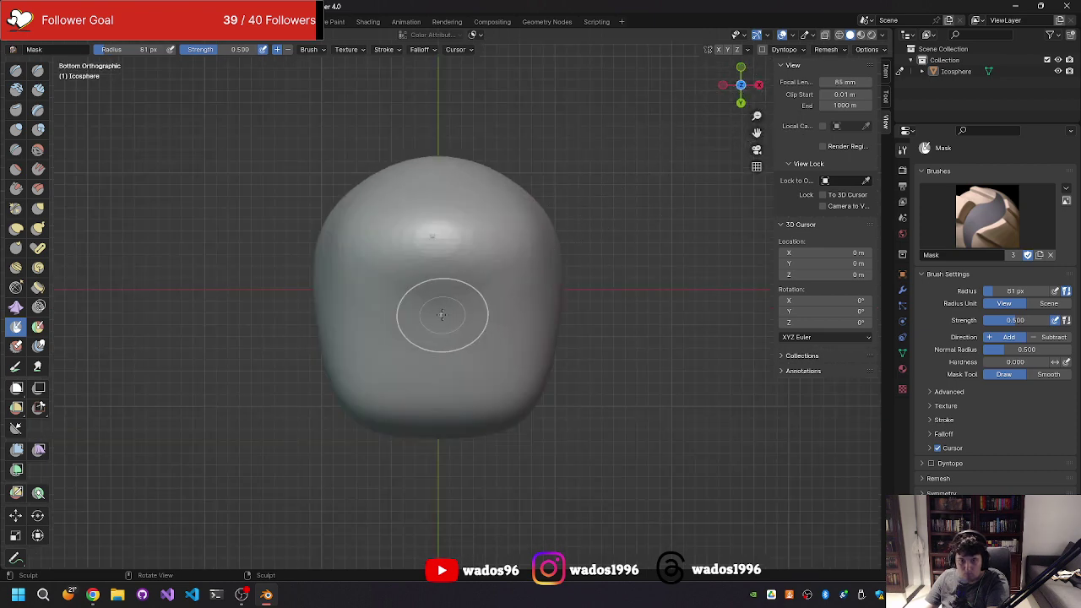
- Paint a mask spot at the underside centre and invert the mask
mouse_move(441, 314)
mouse_down()
mouse_move(417, 368)
mouse_move(469, 327)
mouse_up()
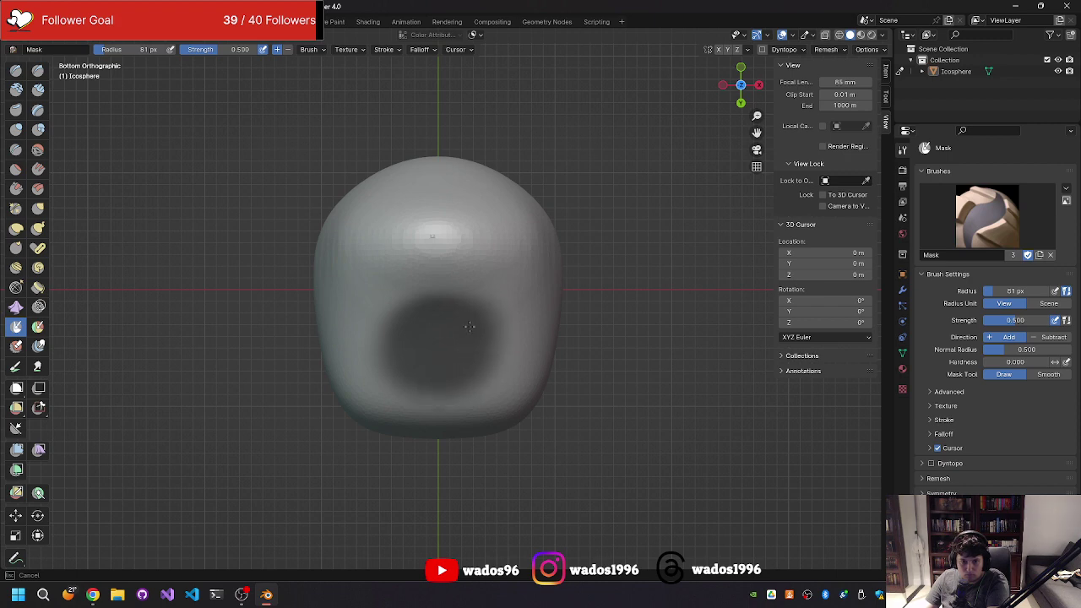
mouse_move(431, 342)
middle_down()
mouse_move(499, 294)
mouse_move(490, 277)
middle_up()
key(a)
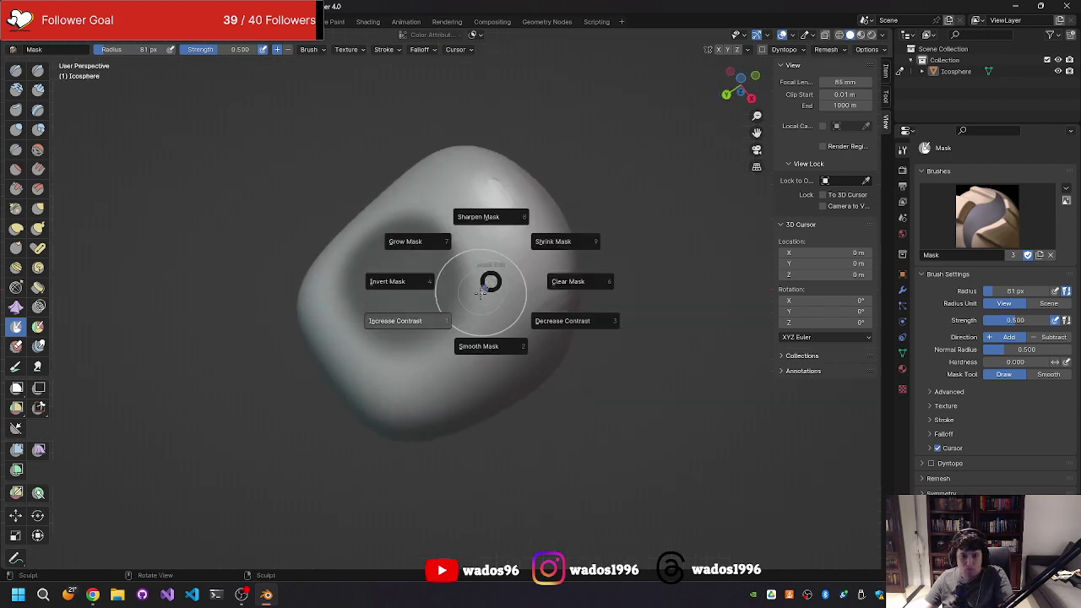
click(454, 288)
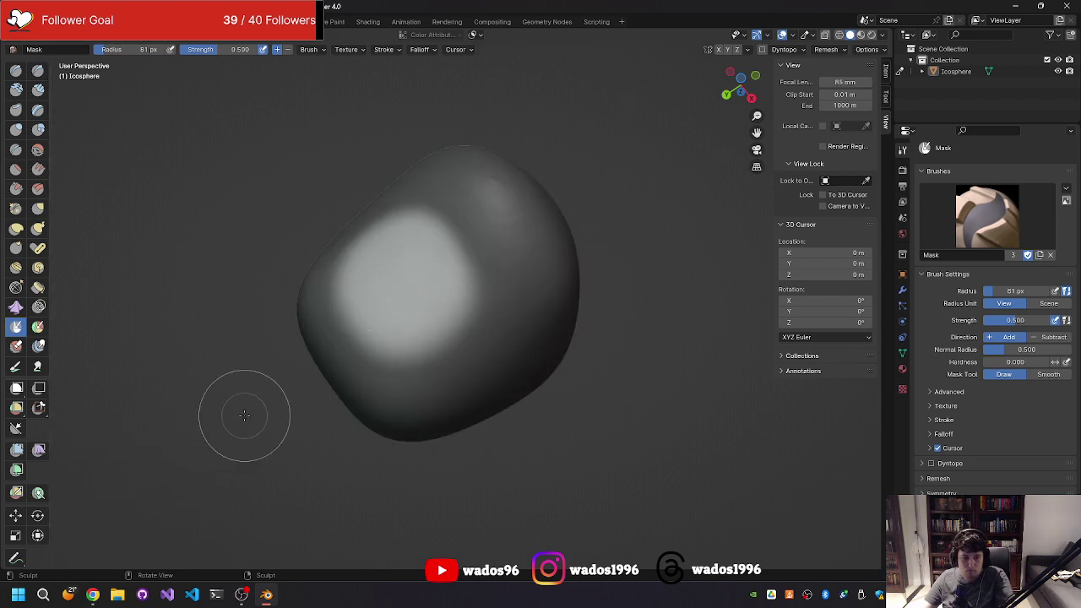
- Pull the unmasked spot down along Z and sideways along Y into a neck
key(g)
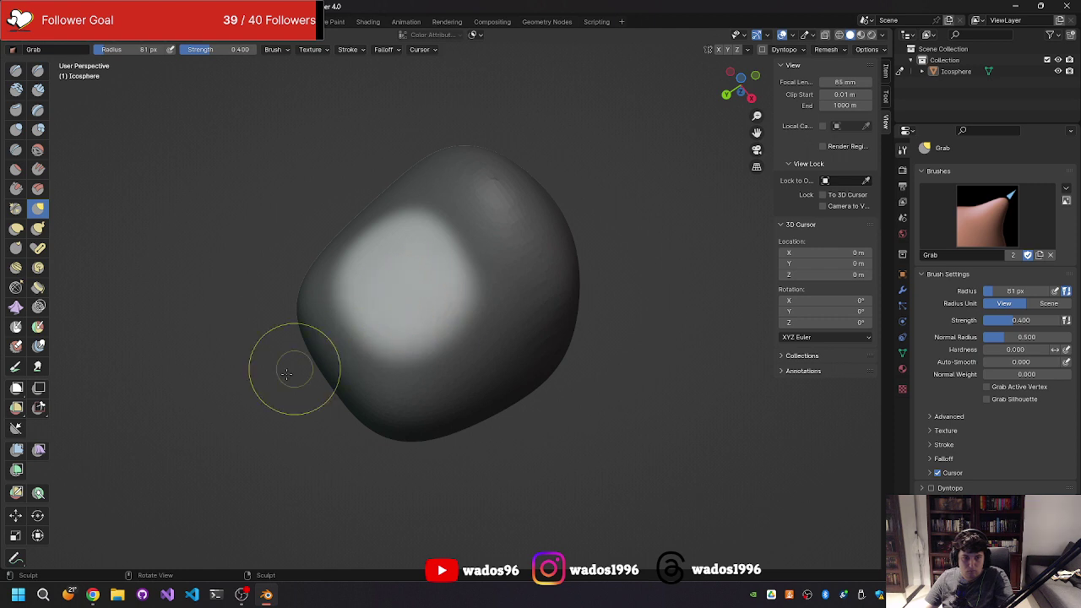
click(17, 538)
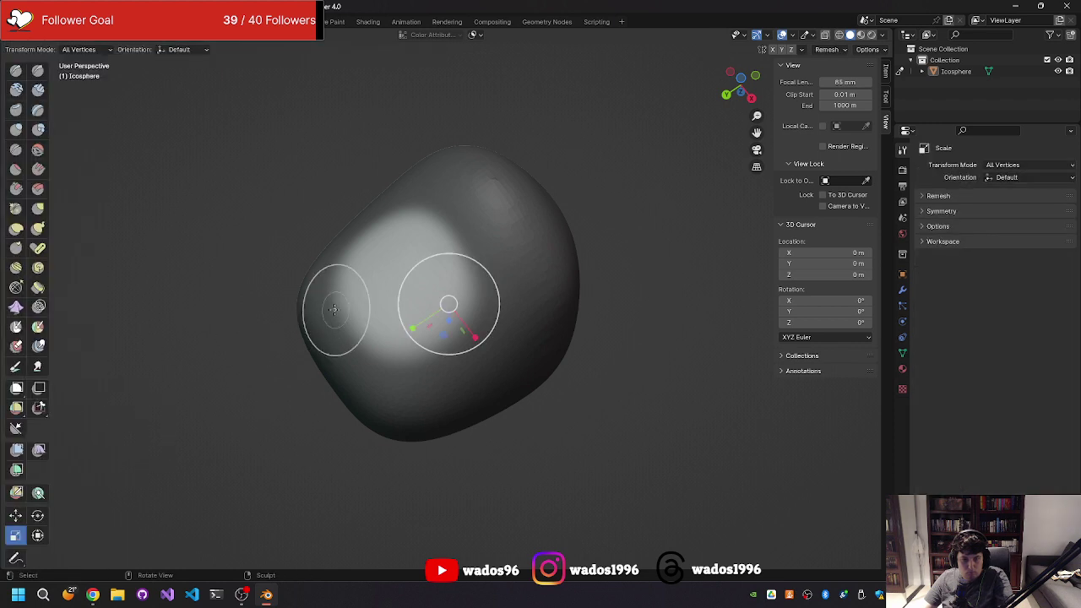
mouse_move(431, 306)
middle_down()
mouse_move(356, 524)
mouse_move(293, 448)
middle_up()
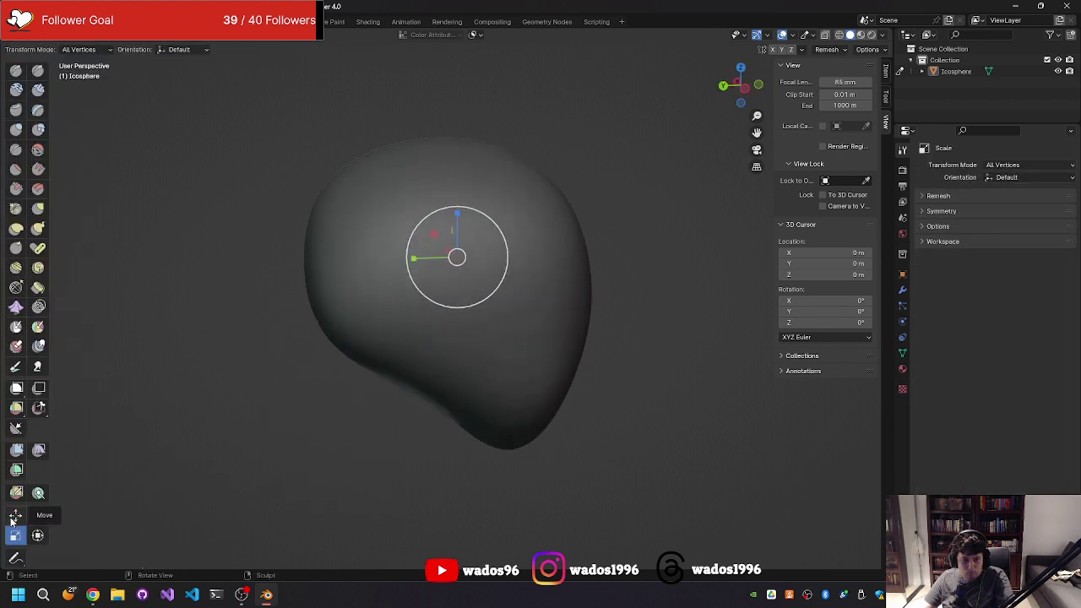
click(15, 517)
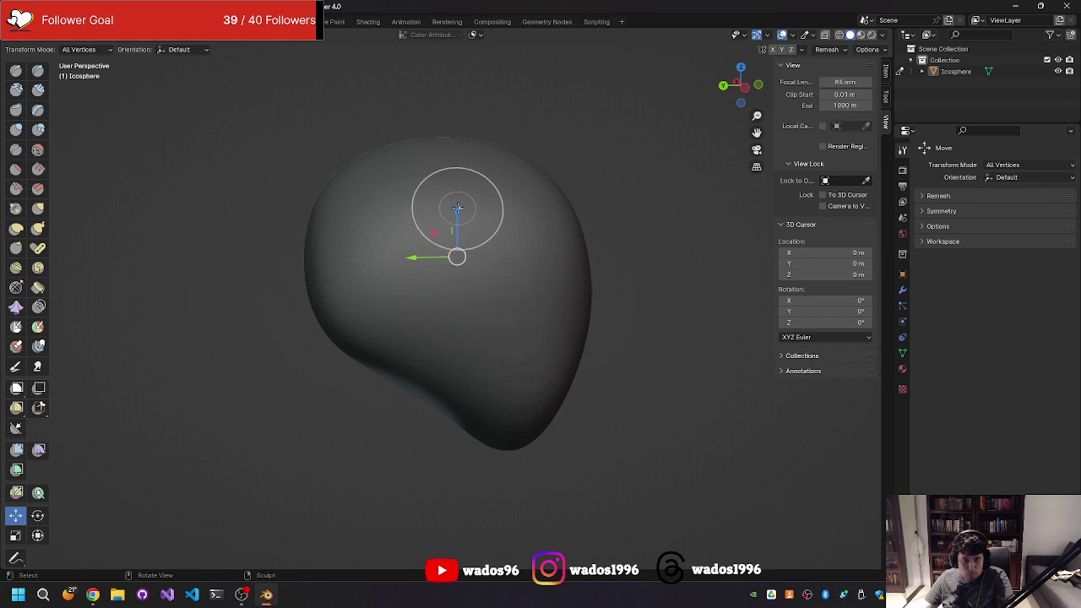
mouse_move(457, 214)
mouse_down()
mouse_move(409, 369)
mouse_move(357, 411)
mouse_up()
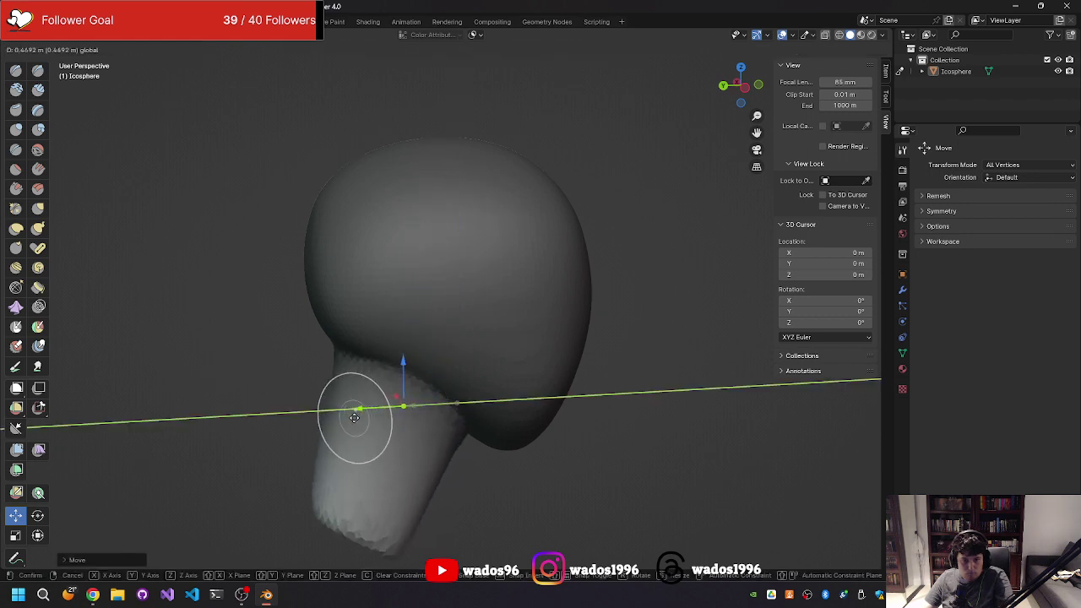
mouse_move(357, 411)
middle_down()
mouse_move(419, 362)
mouse_move(668, 376)
mouse_move(655, 369)
middle_up()
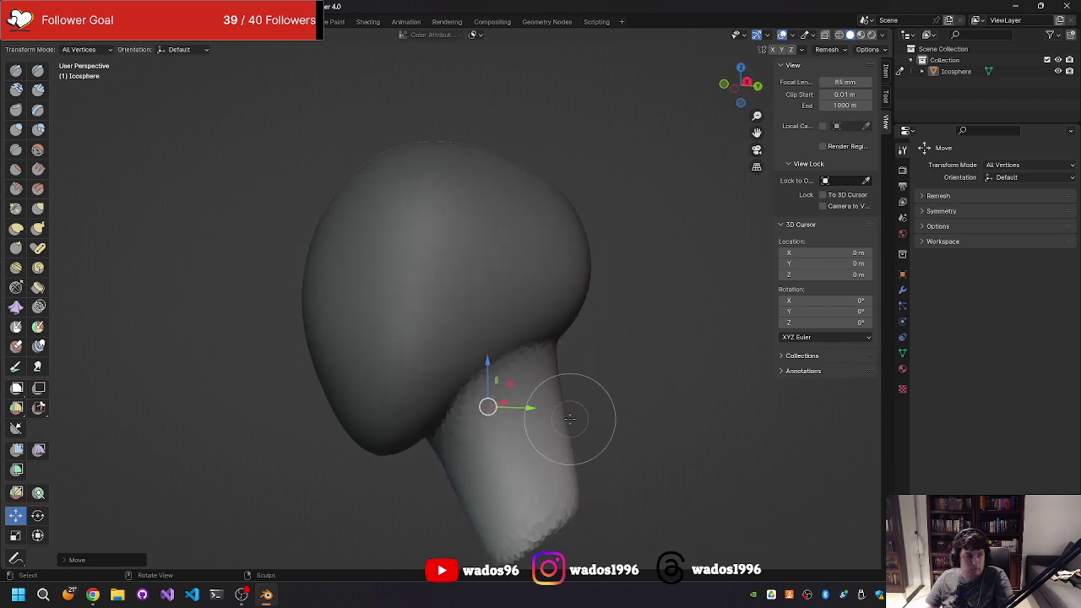
mouse_move(587, 406)
middle_down()
mouse_move(584, 391)
mouse_move(696, 435)
mouse_move(696, 425)
mouse_move(460, 436)
mouse_move(690, 443)
mouse_move(431, 430)
mouse_move(581, 393)
middle_up()
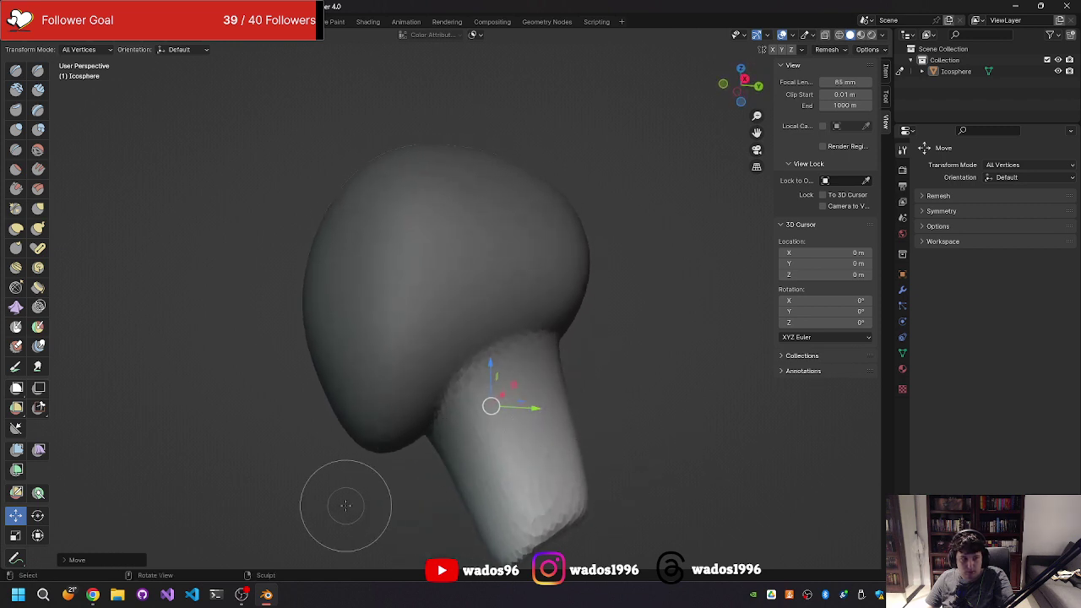
- Select the Grab brush with a 183 px radius
click(38, 208)
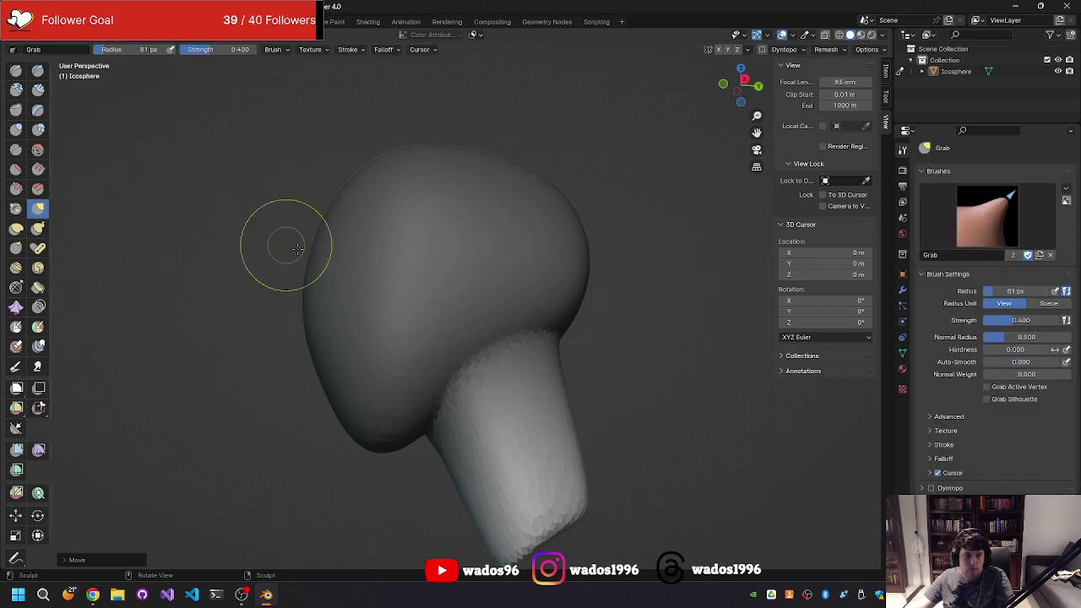
key(f)
click(565, 419)
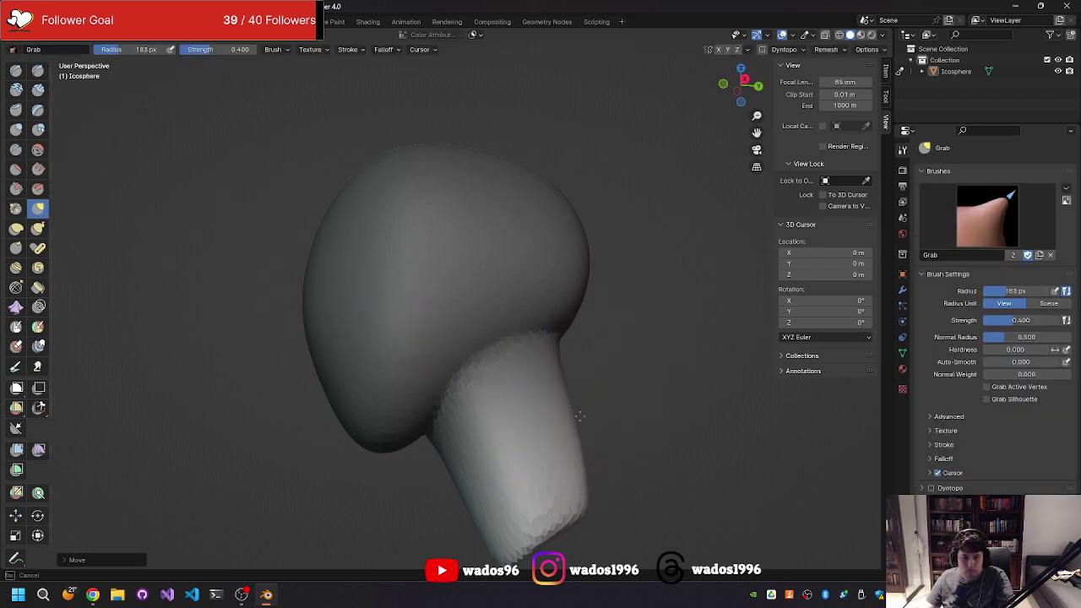
- Voxel-remesh the head and neck together at a 0.061 m voxel size
mouse_move(591, 425)
middle_down()
mouse_move(624, 399)
mouse_move(632, 405)
mouse_move(550, 430)
middle_up()
key(r)
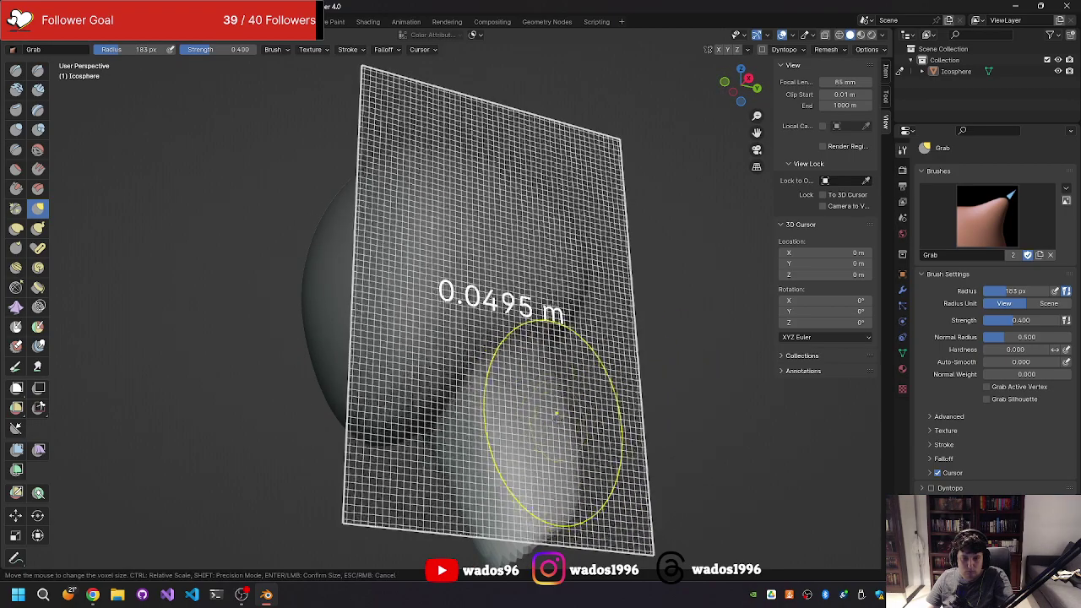
click(550, 414)
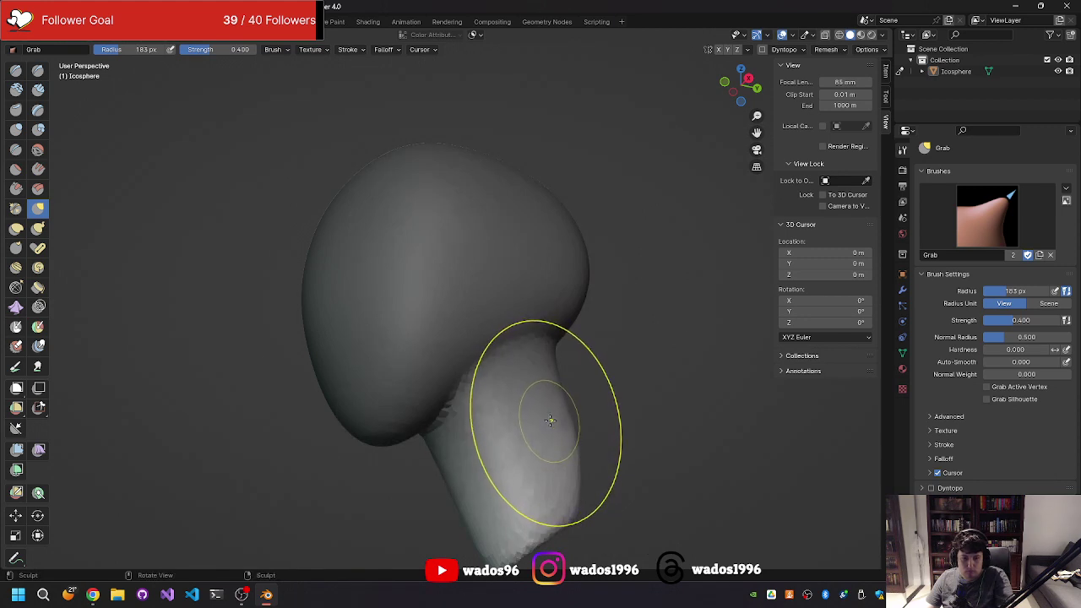
key(ctrl+r)
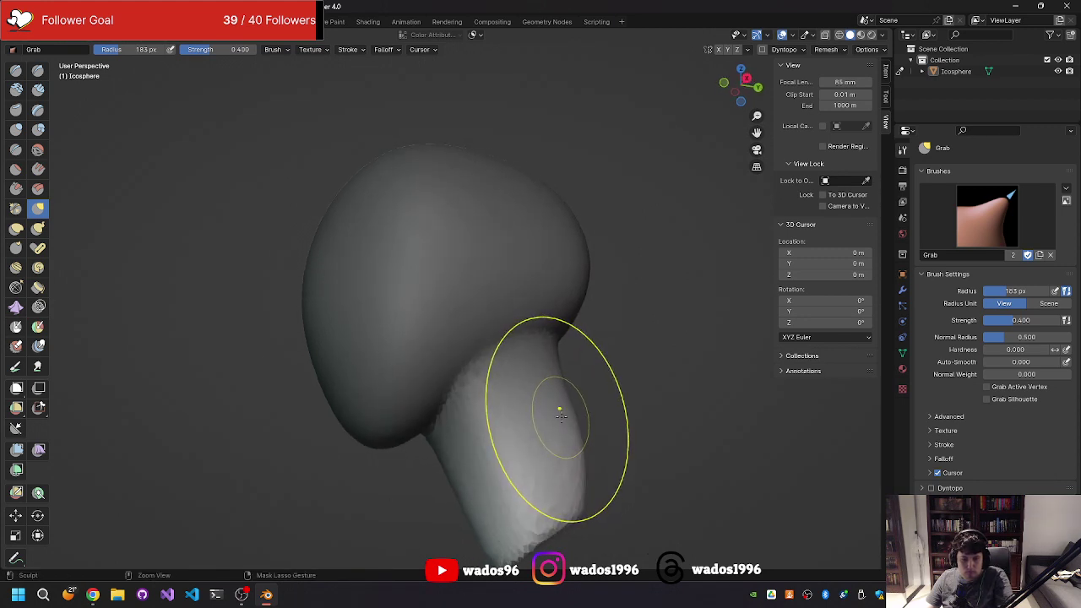
middle_drag(559, 412, 278, 386)
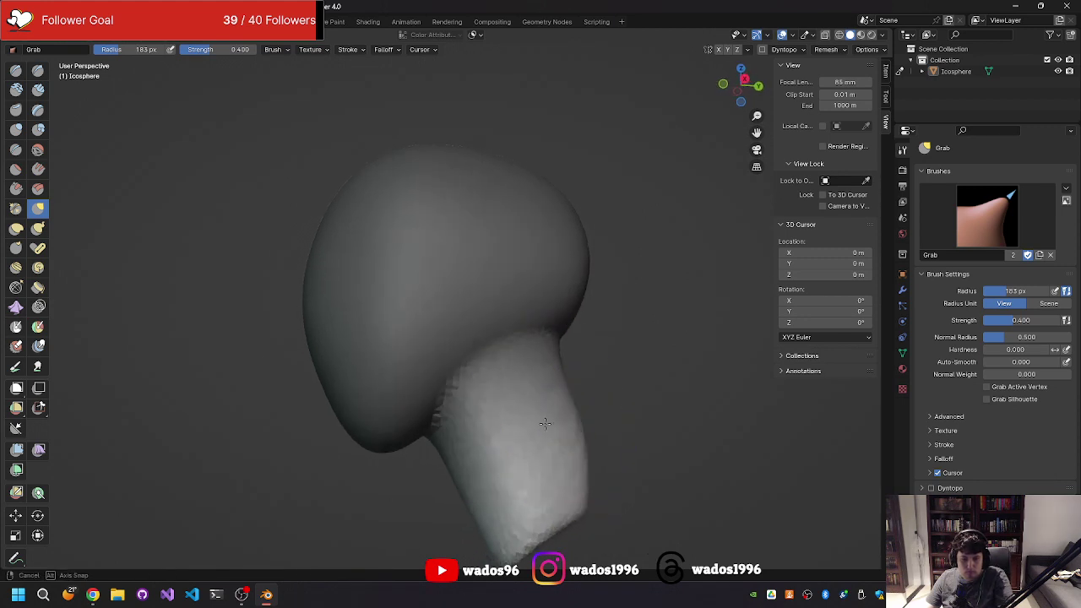
click(39, 149)
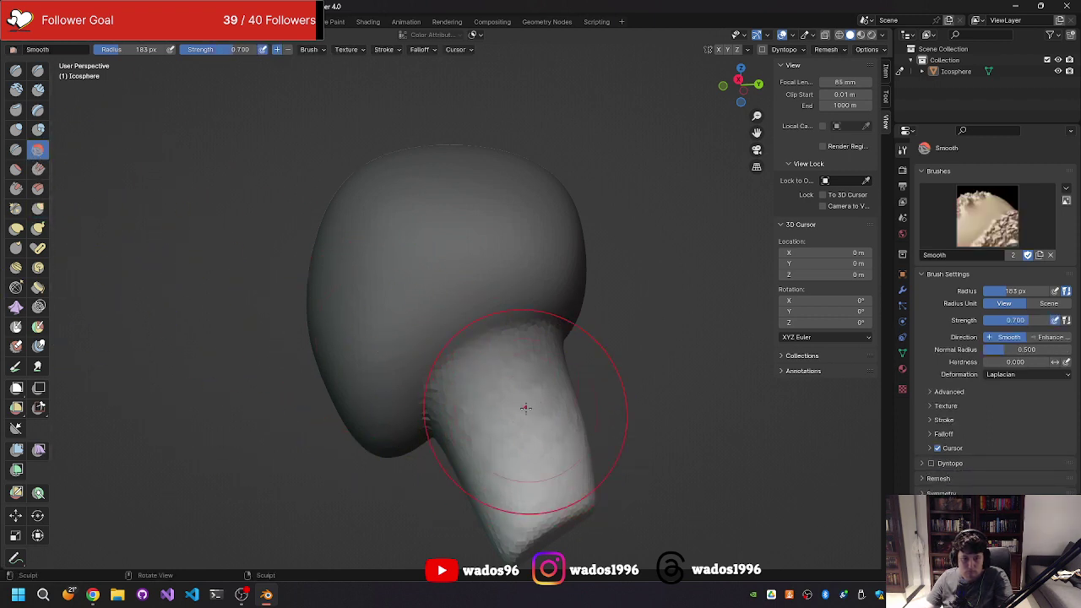
- Smooth the neck surface and slim it below the head, undoing one stroke
mouse_move(525, 407)
middle_down()
mouse_move(459, 447)
mouse_move(410, 407)
middle_up()
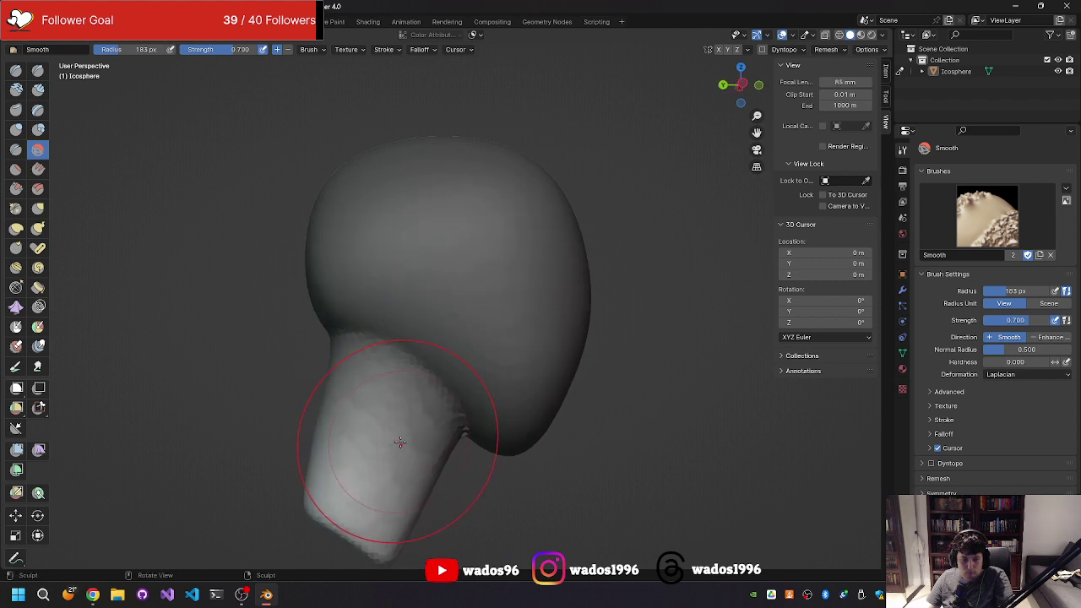
drag(400, 442, 423, 438)
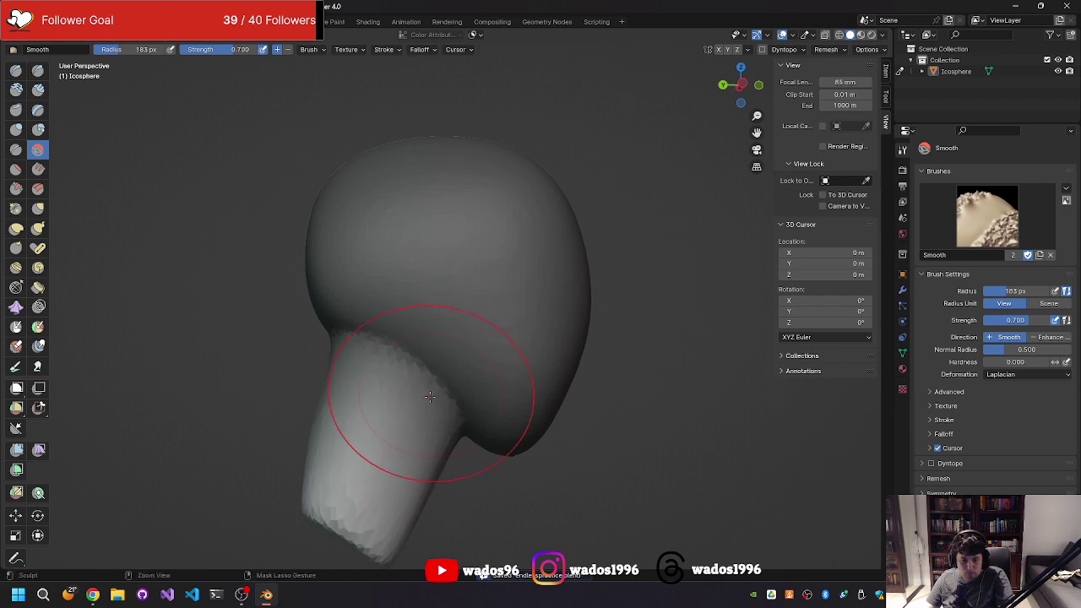
drag(427, 402, 426, 403)
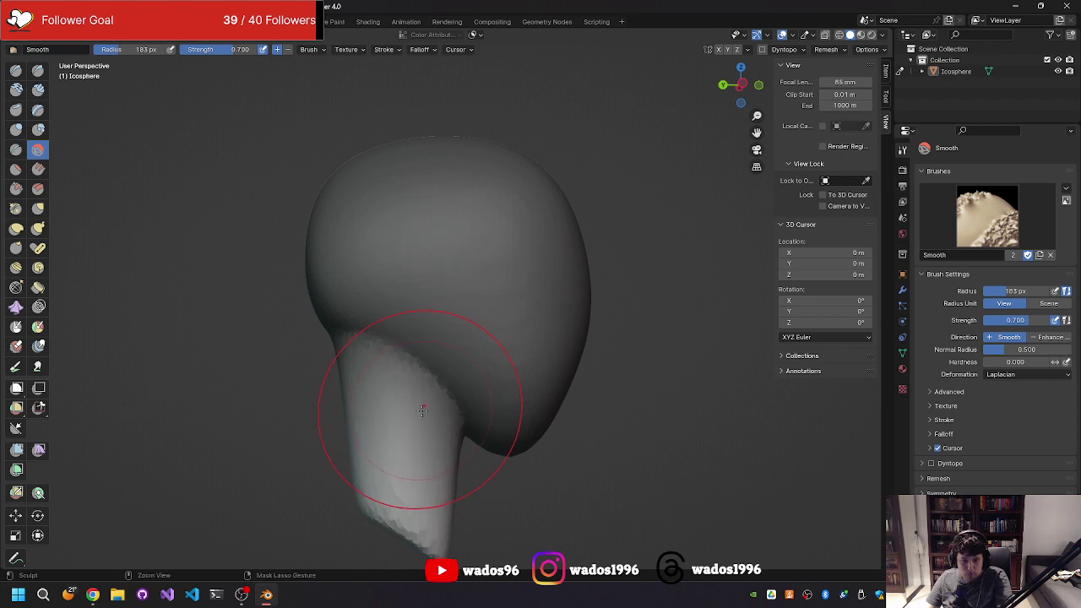
middle_drag(422, 410, 440, 375)
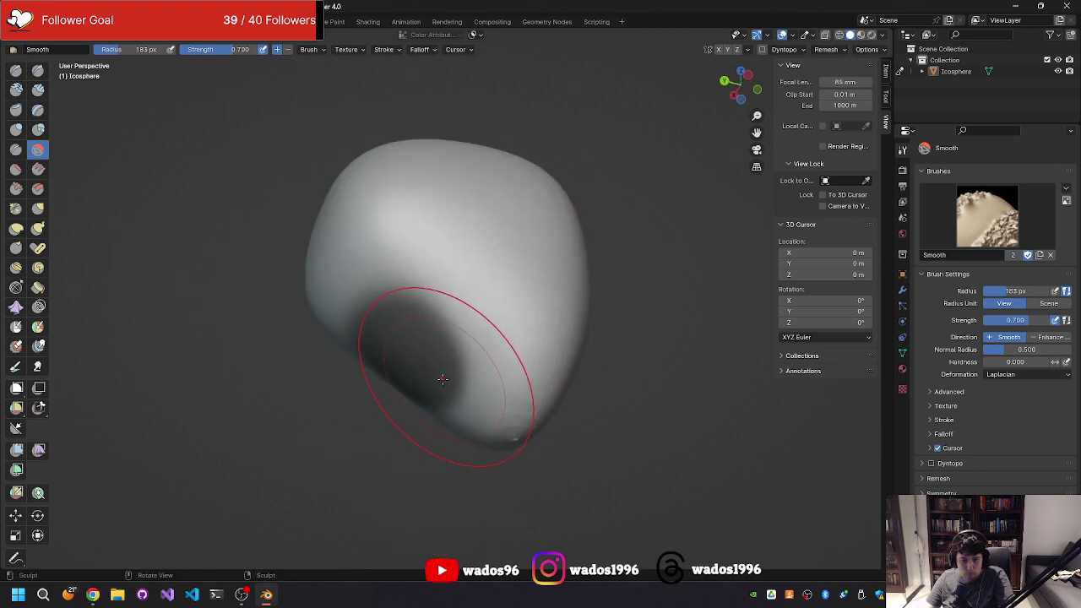
key(ctrl+z)
key(ctrl+z)
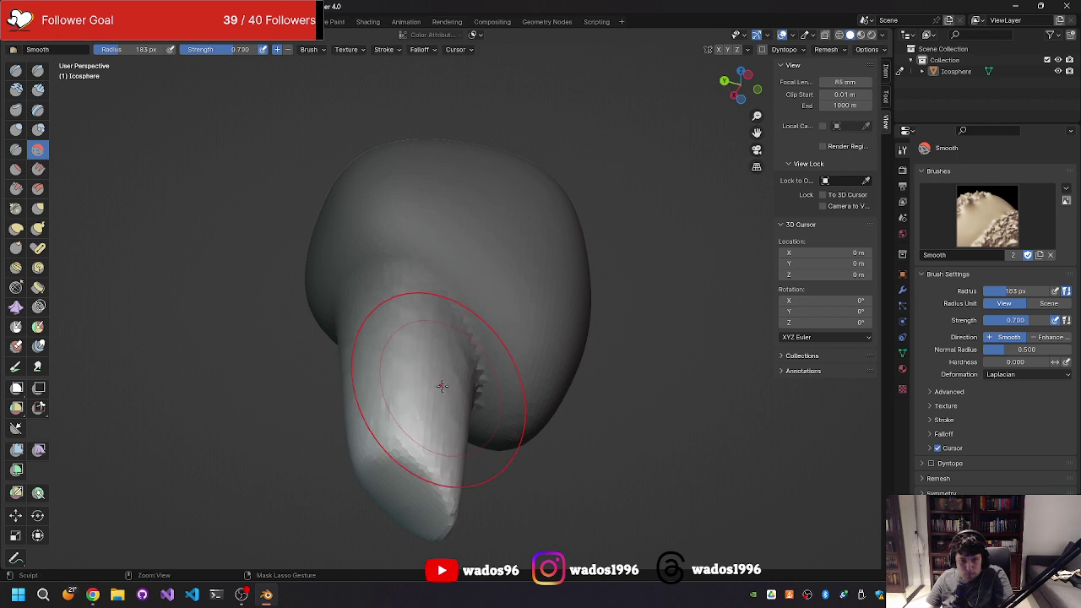
middle_drag(441, 386, 423, 401)
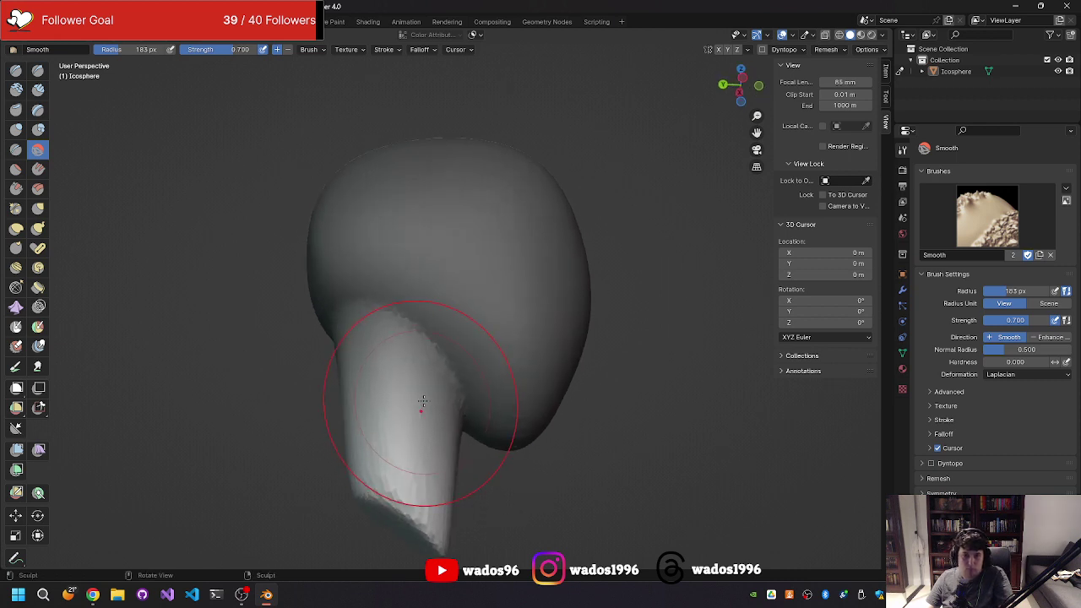
- Shift the neck along the Y axis with the Move tool
click(16, 516)
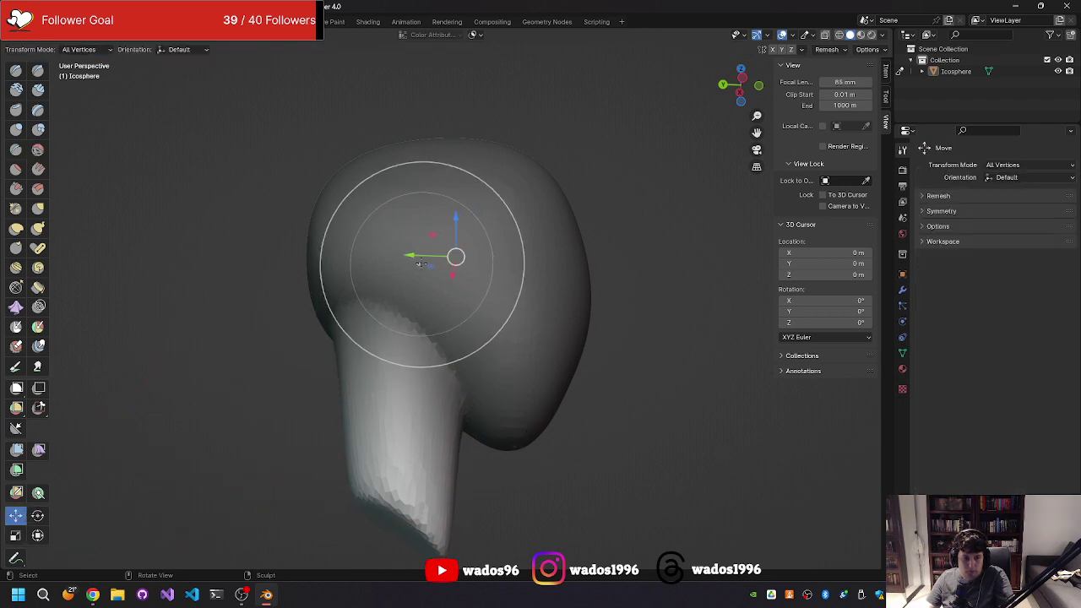
drag(411, 257, 359, 272)
middle_drag(359, 272, 568, 328)
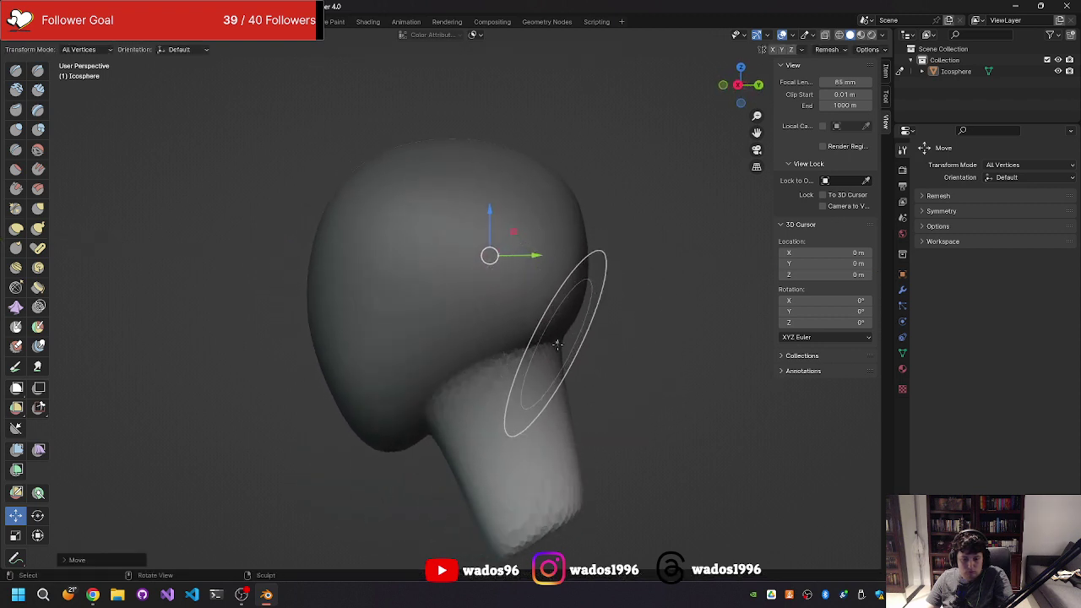
- Apply a mask filter from the mask menu and set the remesh voxel size to 0.0530 m
key(r)
click(515, 366)
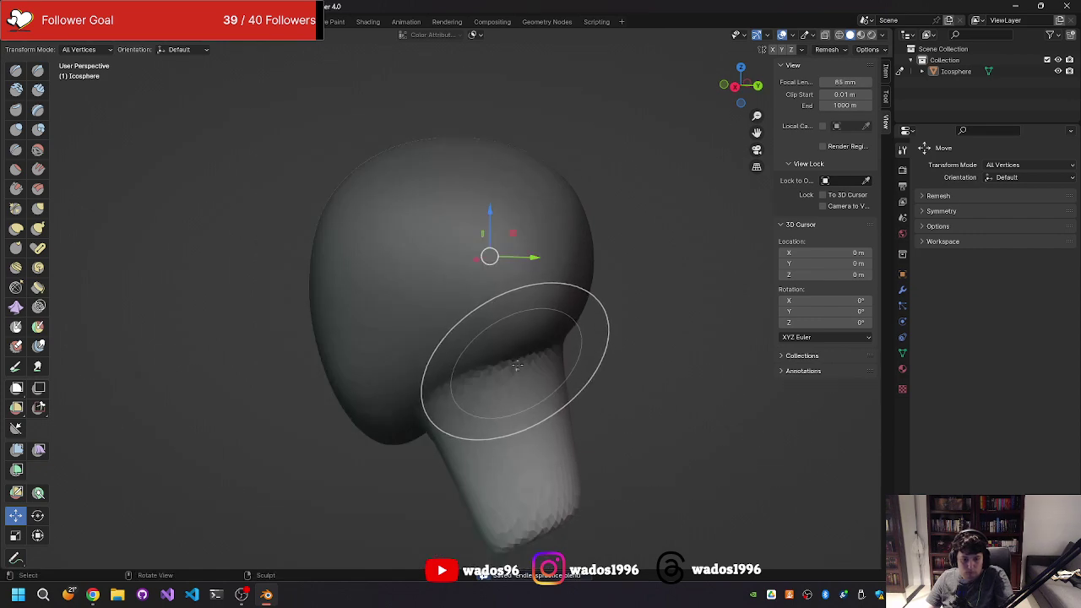
key(alt+a)
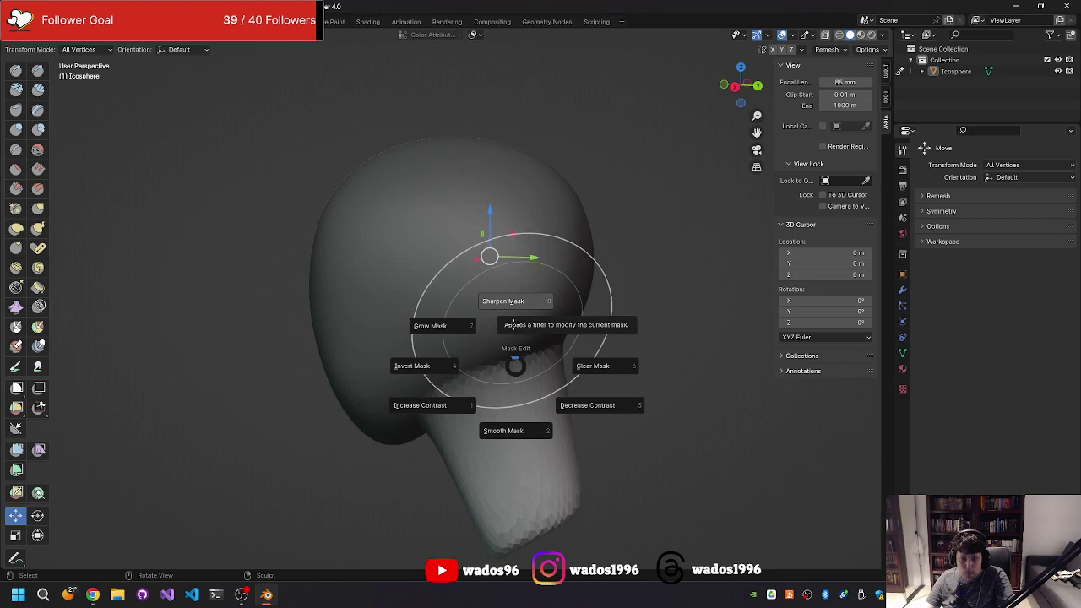
click(516, 323)
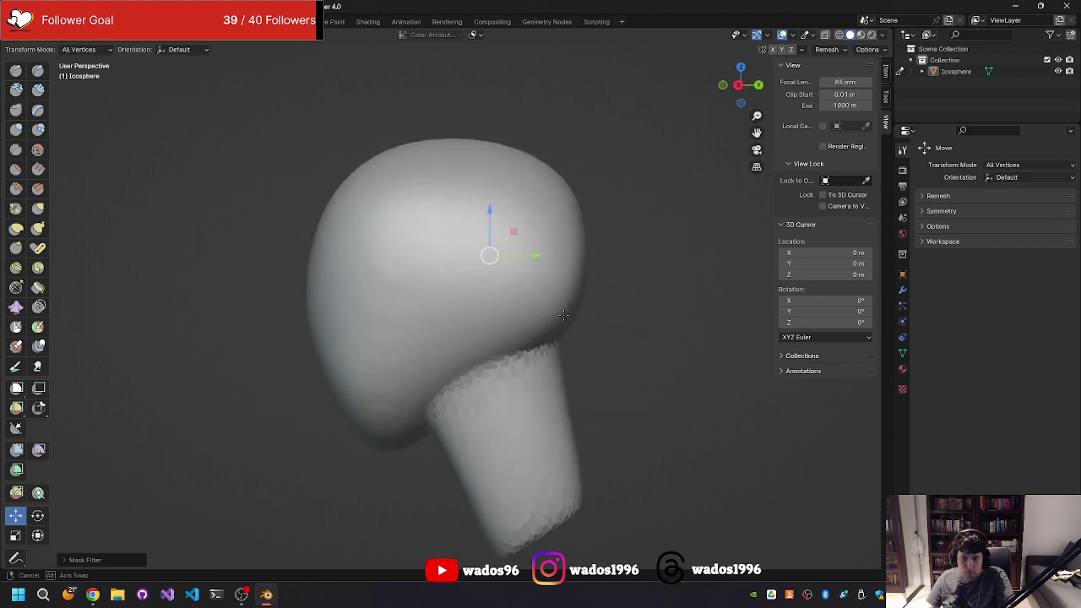
key(r)
click(544, 328)
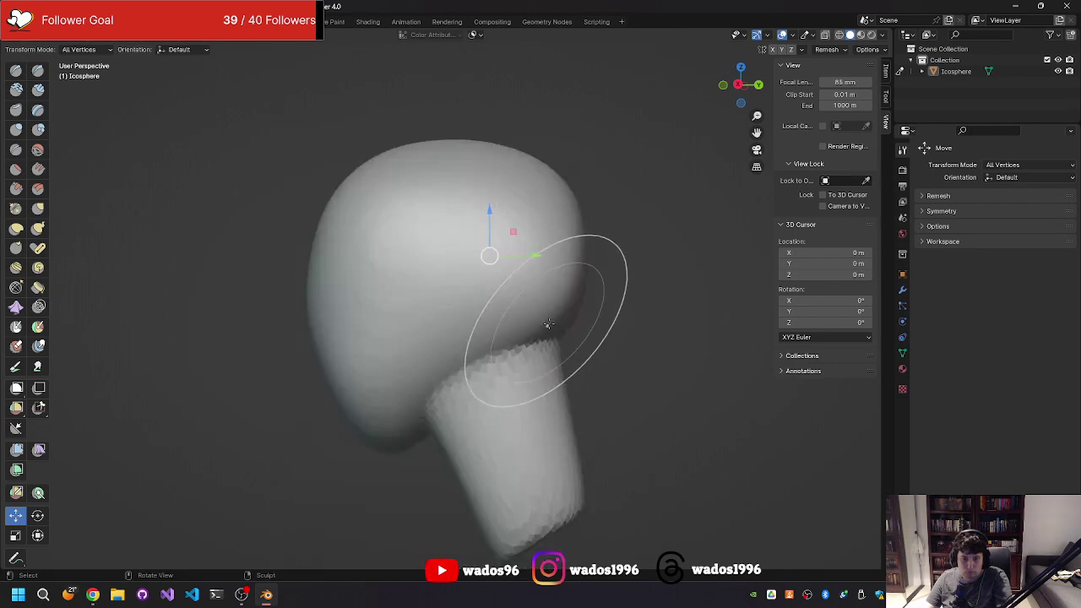
middle_drag(543, 328, 598, 297)
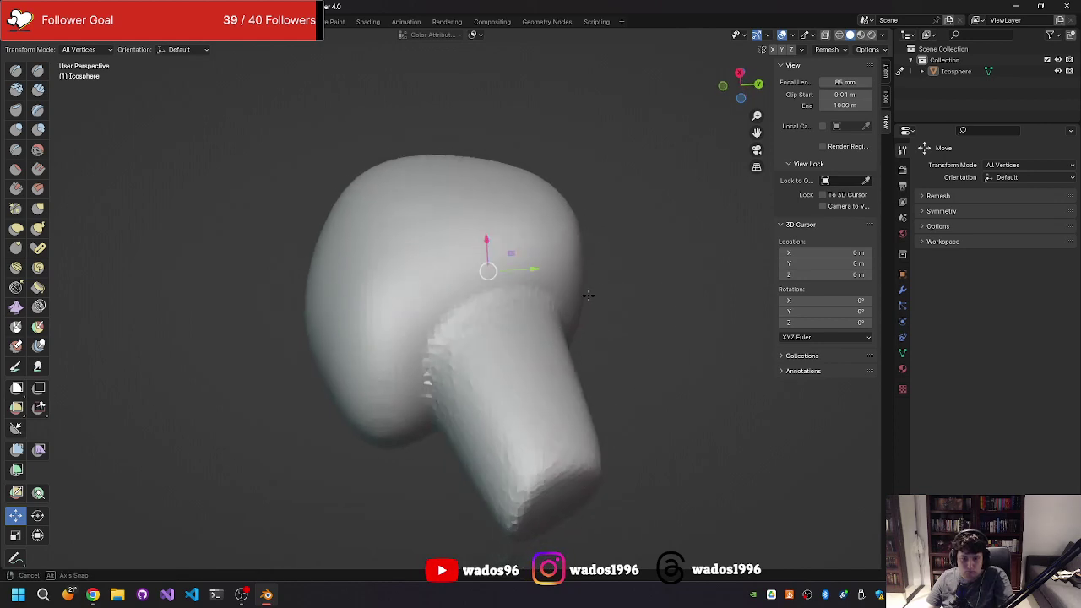
- Shrink the Smooth brush to 77 px and smooth the neck seam, checking it from several angles
key(shift+s)
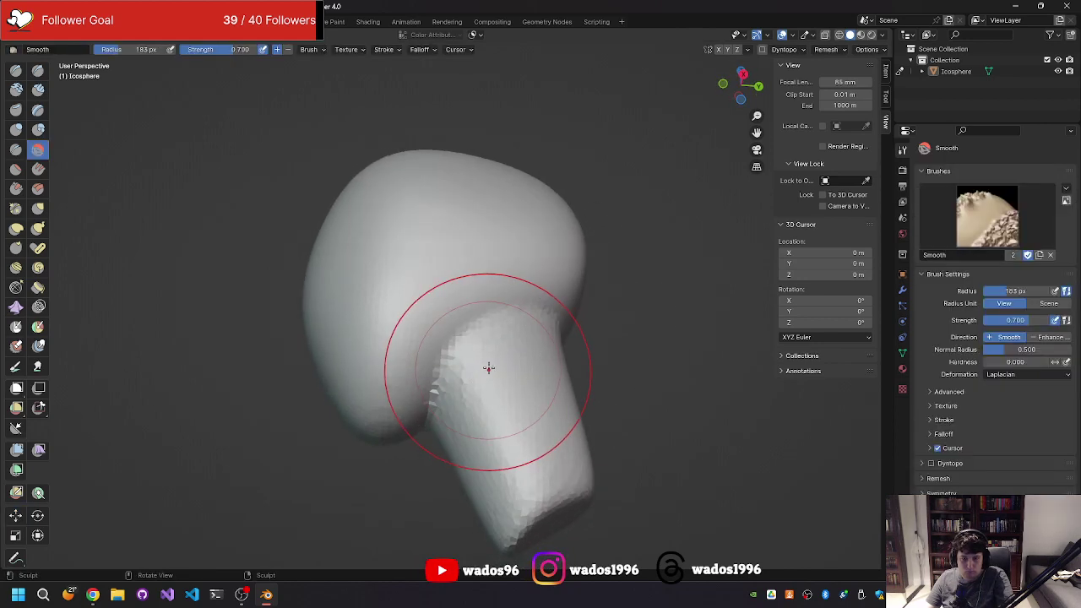
key(f)
click(428, 419)
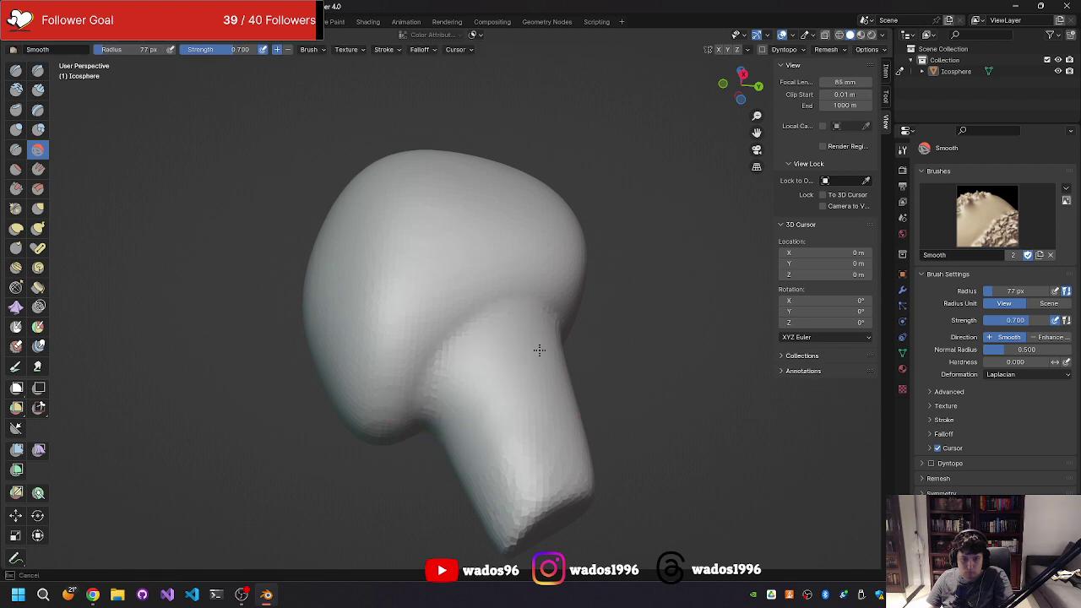
mouse_move(455, 374)
middle_down()
mouse_move(536, 357)
mouse_move(409, 324)
middle_up()
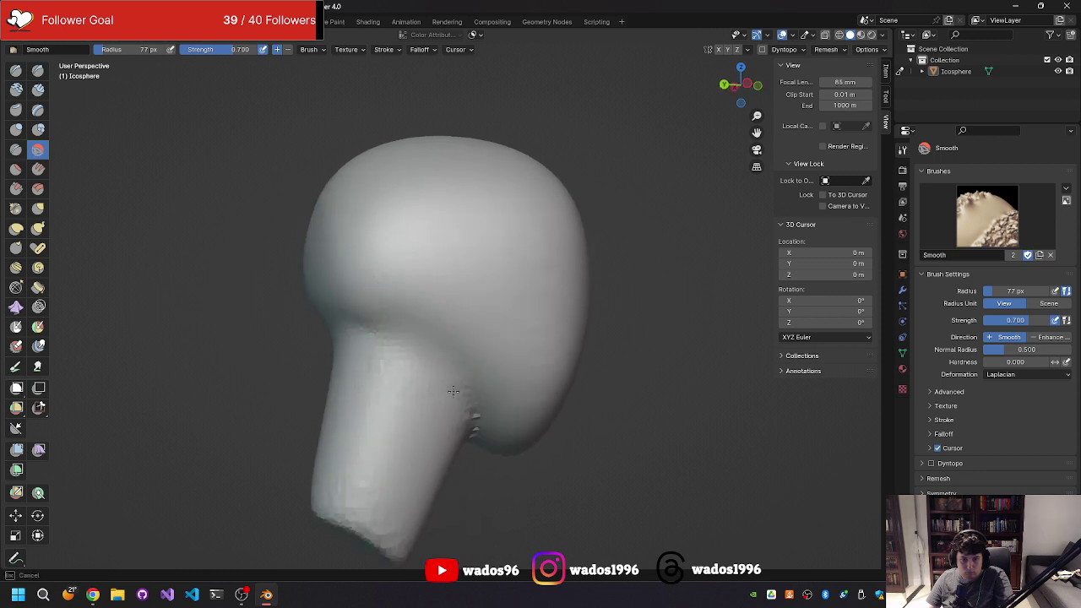
middle_drag(453, 391, 434, 330)
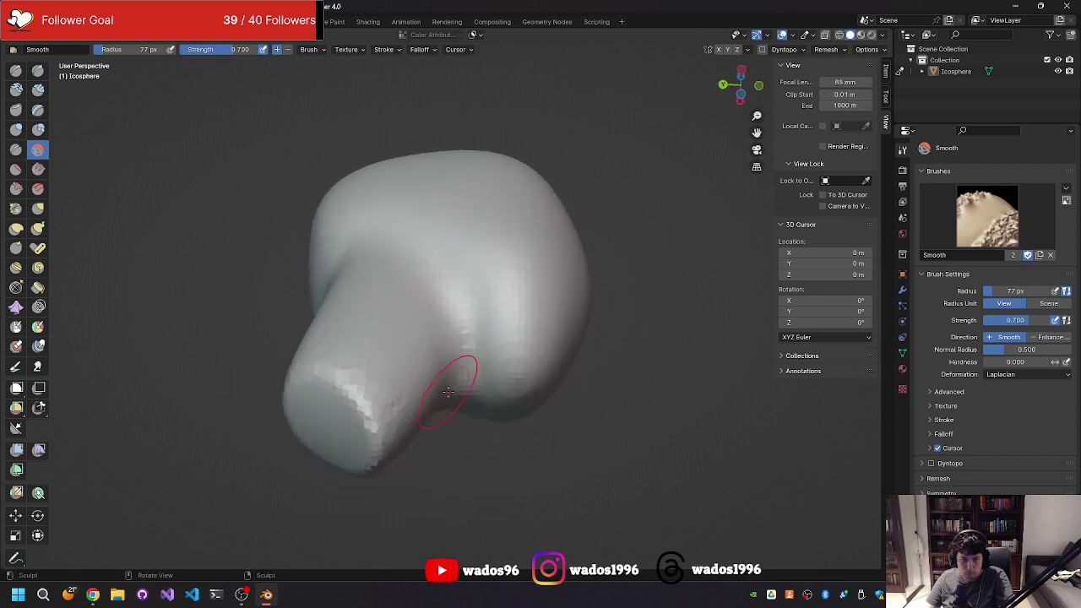
middle_drag(447, 391, 476, 389)
mouse_move(357, 401)
middle_down()
mouse_move(446, 367)
mouse_move(519, 376)
mouse_move(507, 451)
mouse_move(397, 456)
mouse_move(398, 429)
mouse_move(297, 445)
mouse_move(338, 410)
mouse_move(430, 369)
mouse_move(357, 377)
mouse_move(386, 470)
mouse_move(454, 430)
mouse_move(481, 454)
mouse_move(414, 366)
mouse_move(408, 325)
mouse_move(390, 389)
middle_up()
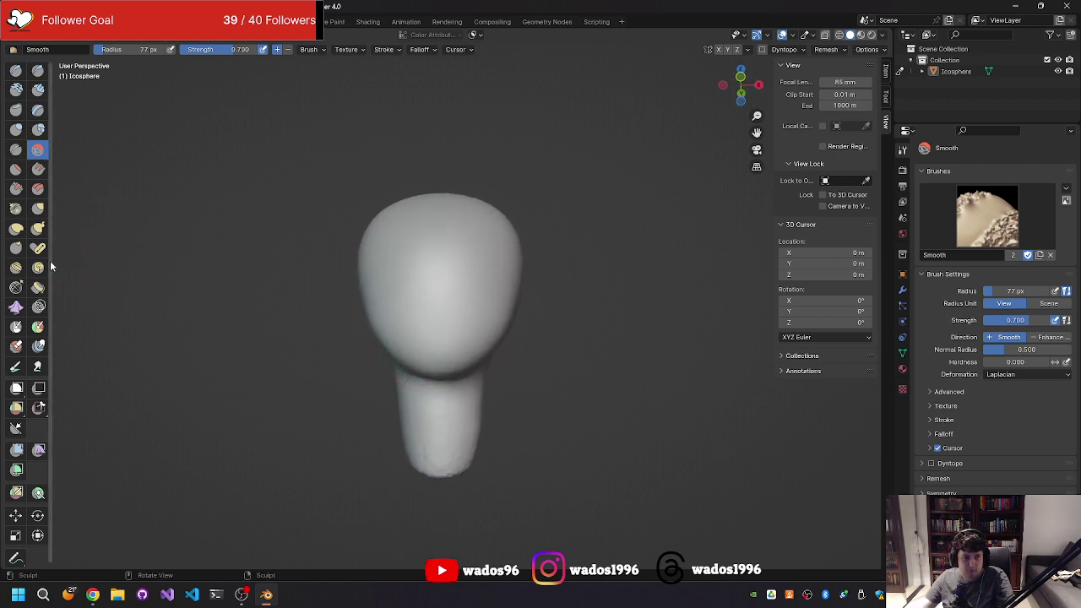
- Set the Grab brush to 90 px and pull the neck surface into shape from the side
click(38, 208)
key(f)
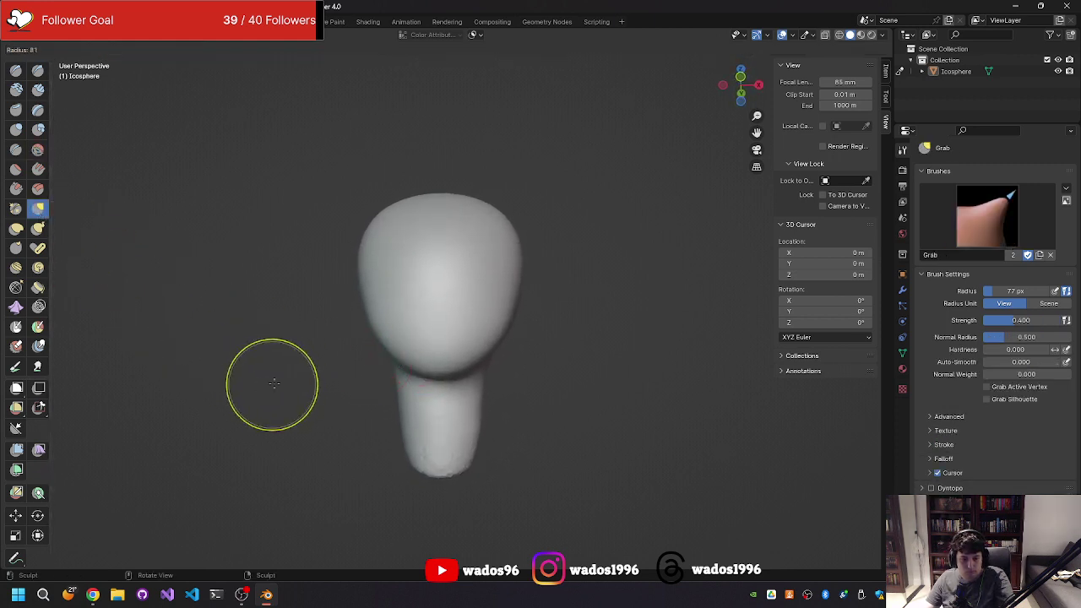
click(321, 380)
click(345, 391)
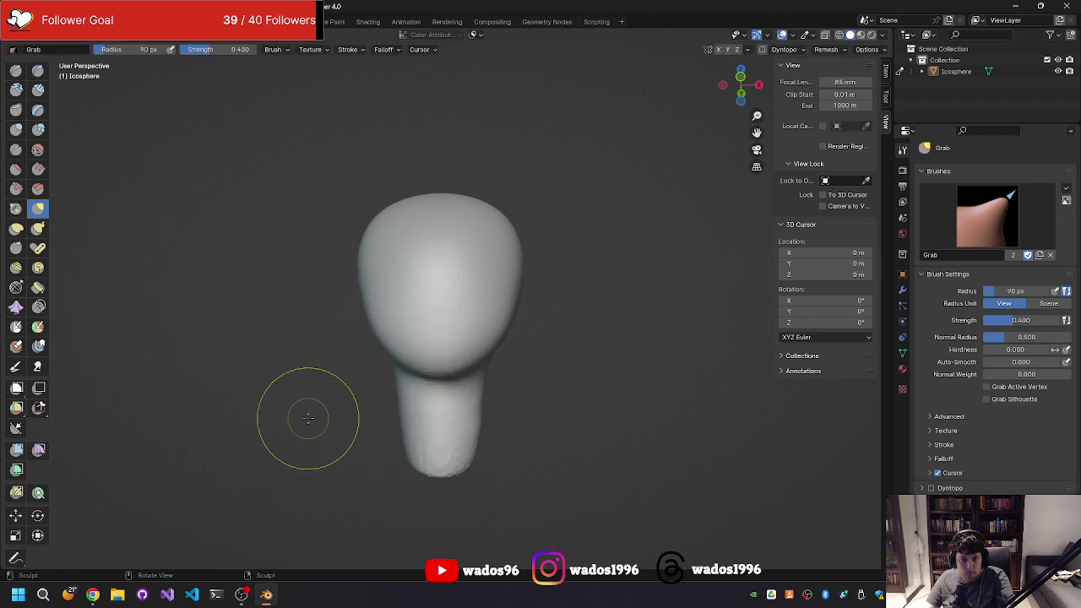
mouse_move(306, 414)
middle_down()
mouse_move(355, 375)
mouse_move(386, 380)
middle_up()
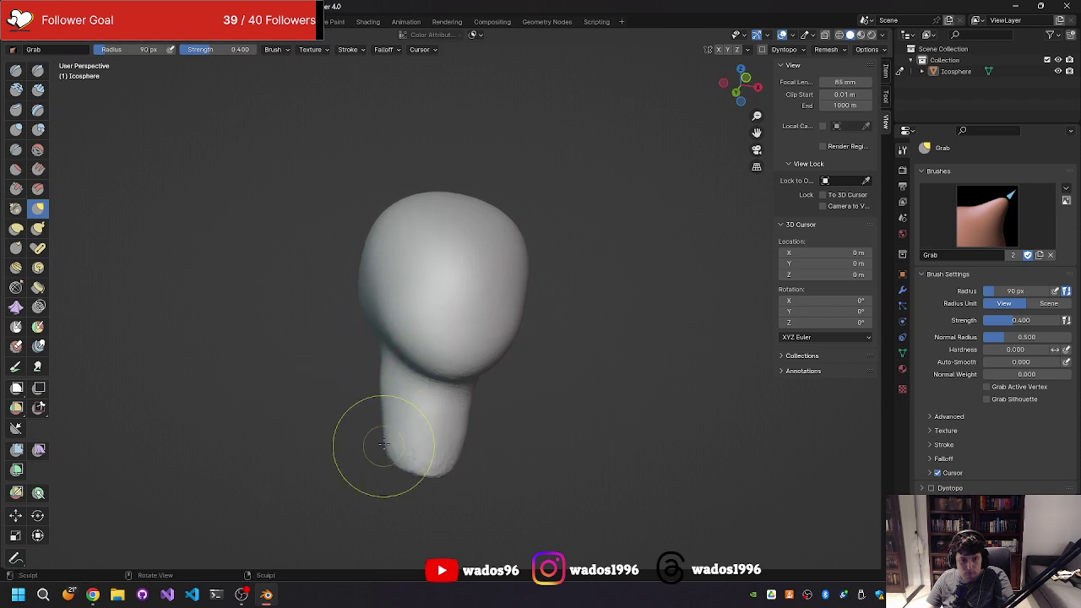
middle_drag(391, 377, 465, 374)
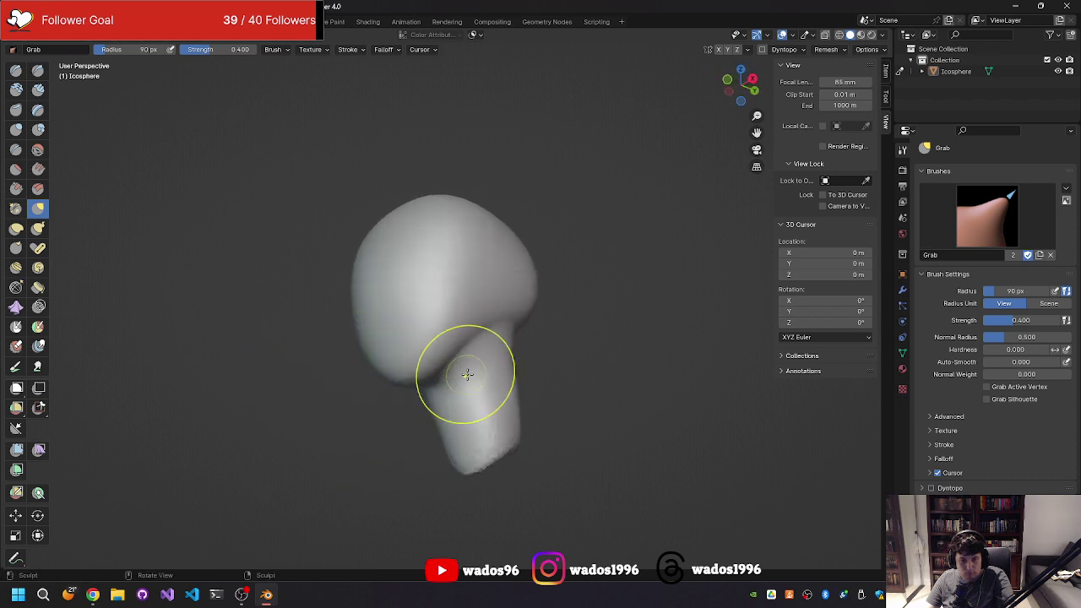
mouse_move(504, 358)
mouse_down()
mouse_move(507, 405)
mouse_move(523, 422)
mouse_up()
mouse_move(507, 354)
middle_down()
mouse_move(576, 363)
mouse_move(526, 386)
mouse_move(563, 376)
middle_up()
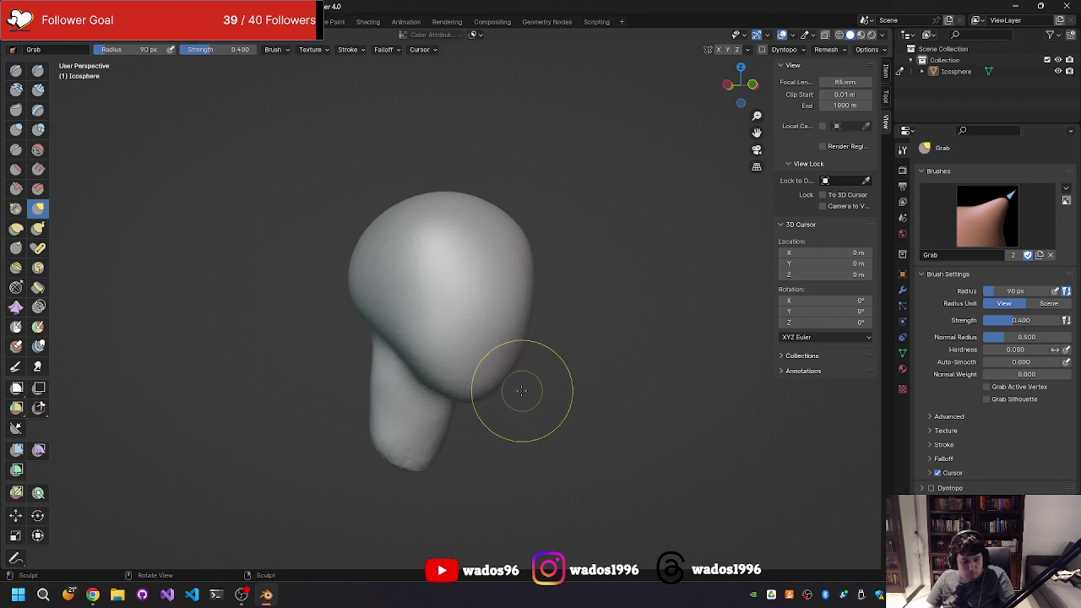
mouse_move(510, 386)
middle_down()
mouse_move(516, 376)
mouse_move(403, 361)
mouse_move(458, 367)
mouse_move(363, 411)
middle_up()
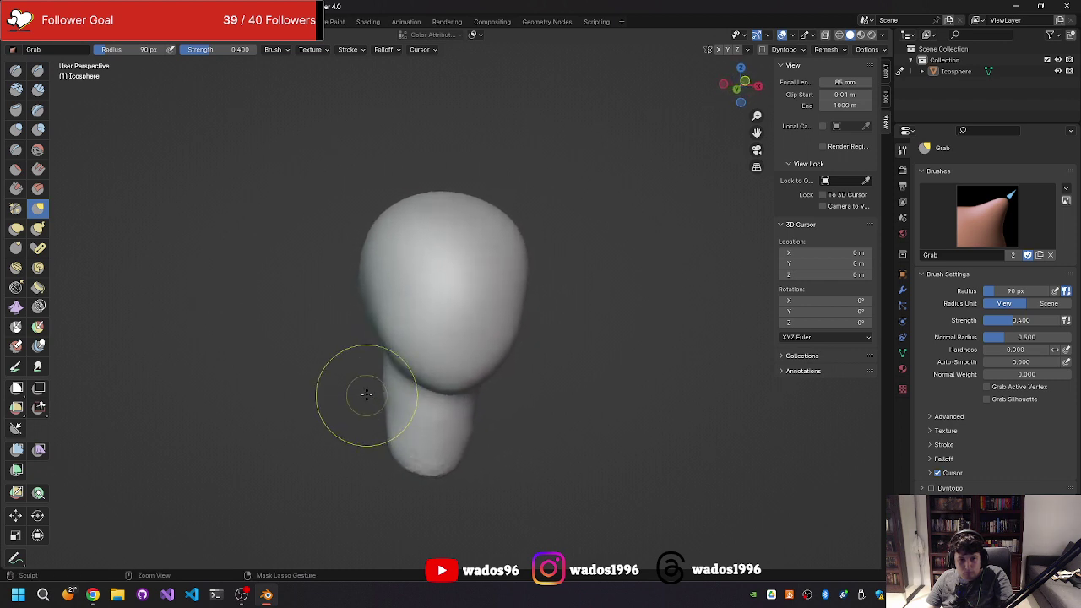
mouse_move(462, 318)
middle_down()
mouse_move(437, 332)
mouse_move(464, 338)
mouse_move(540, 279)
middle_up()
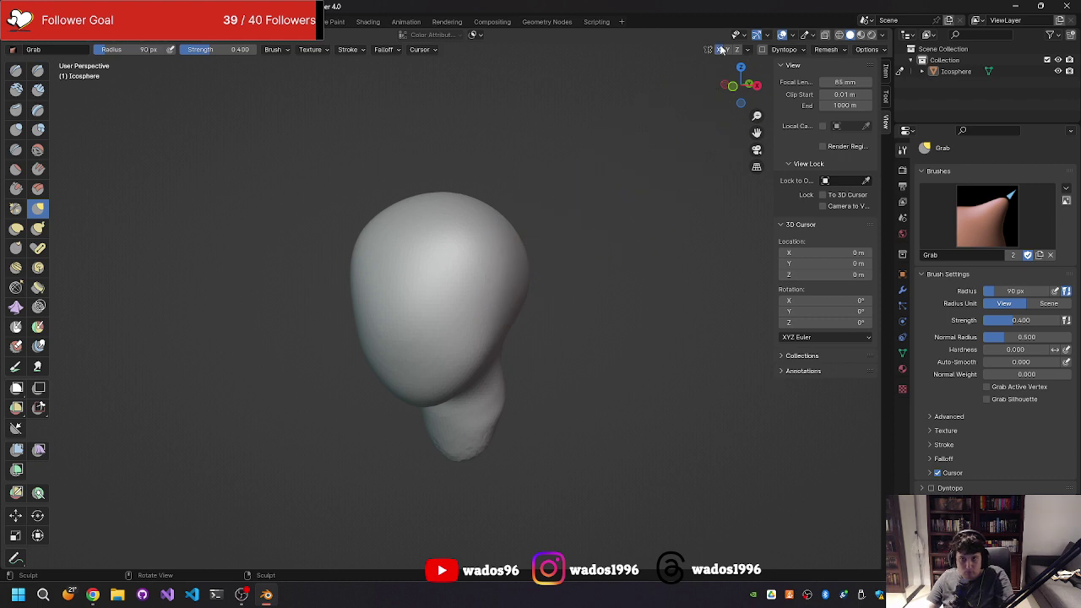
middle_drag(579, 181, 494, 336)
- Resize the Grab brush to 232 px, then 113 px, and push the neck's right side into shape
key(f)
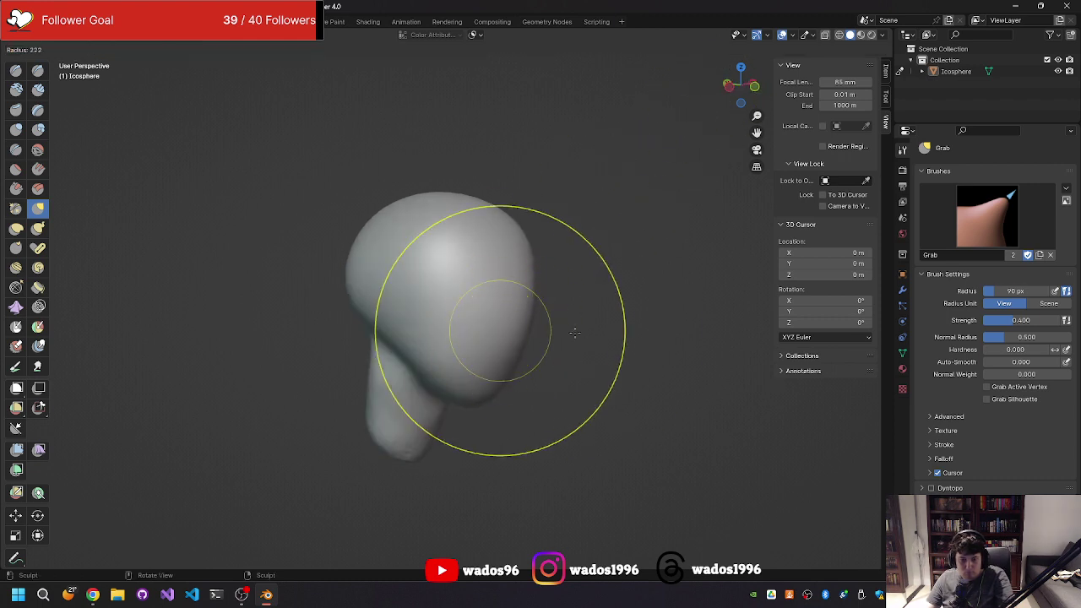
click(574, 333)
mouse_move(377, 396)
middle_down()
mouse_move(361, 410)
mouse_move(314, 345)
middle_up()
key(f)
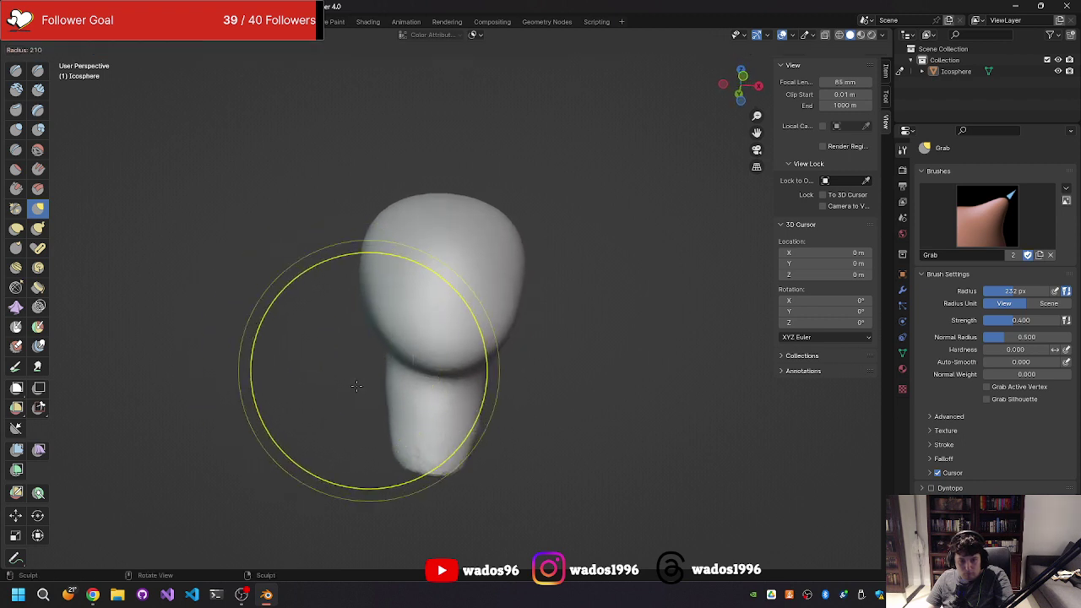
click(351, 420)
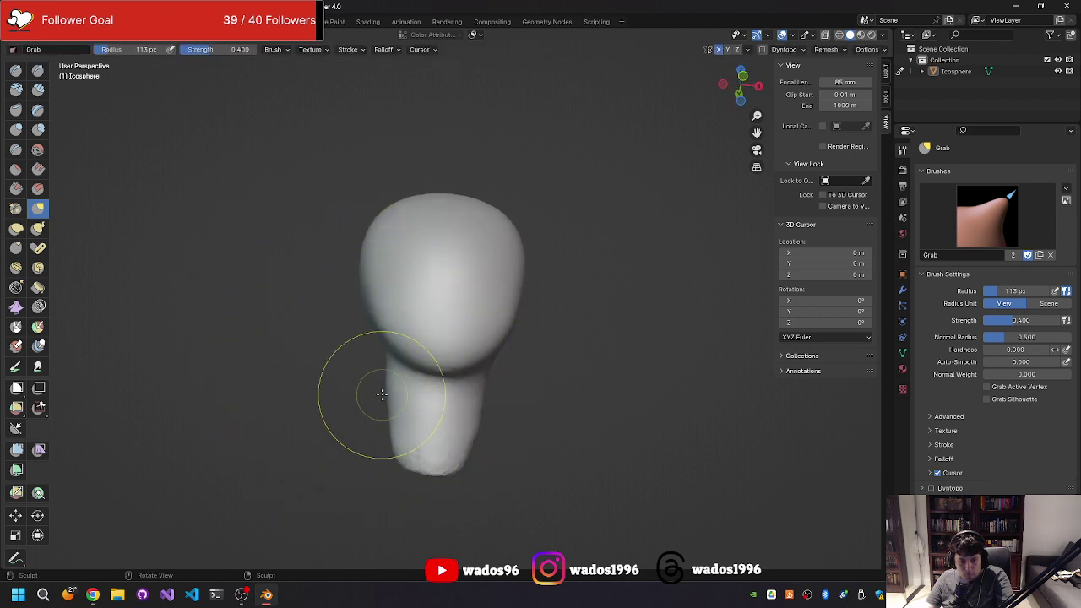
drag(393, 397, 371, 405)
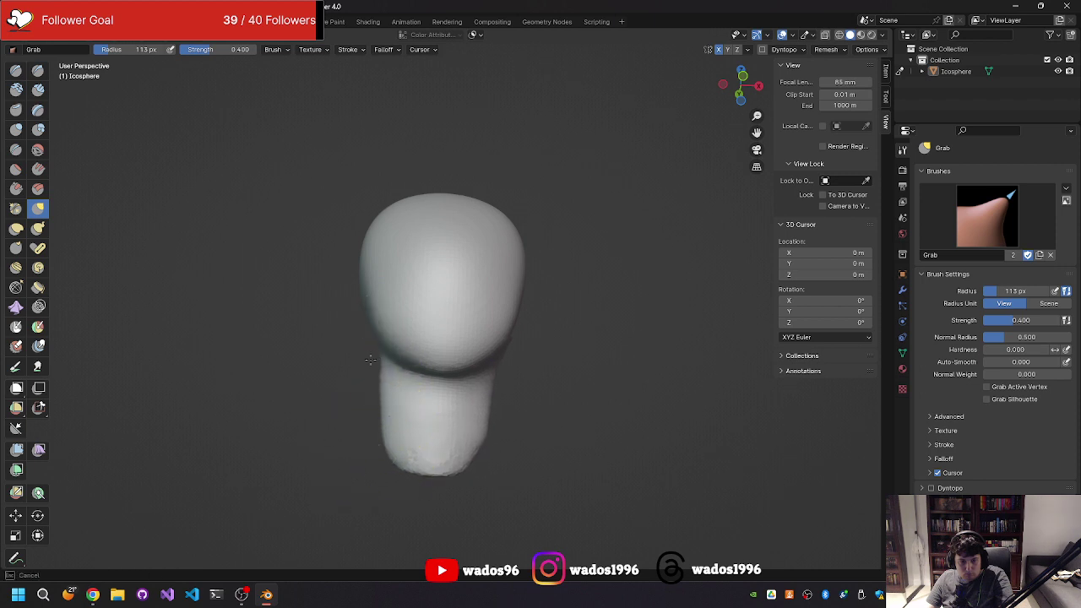
drag(370, 360, 374, 378)
- Pull and stretch the neck's bottom end, checking it from front and three-quarter views
mouse_move(459, 465)
mouse_down()
mouse_move(484, 448)
mouse_move(495, 460)
mouse_up()
mouse_move(495, 460)
middle_down()
mouse_move(500, 378)
mouse_move(526, 430)
mouse_move(458, 447)
middle_up()
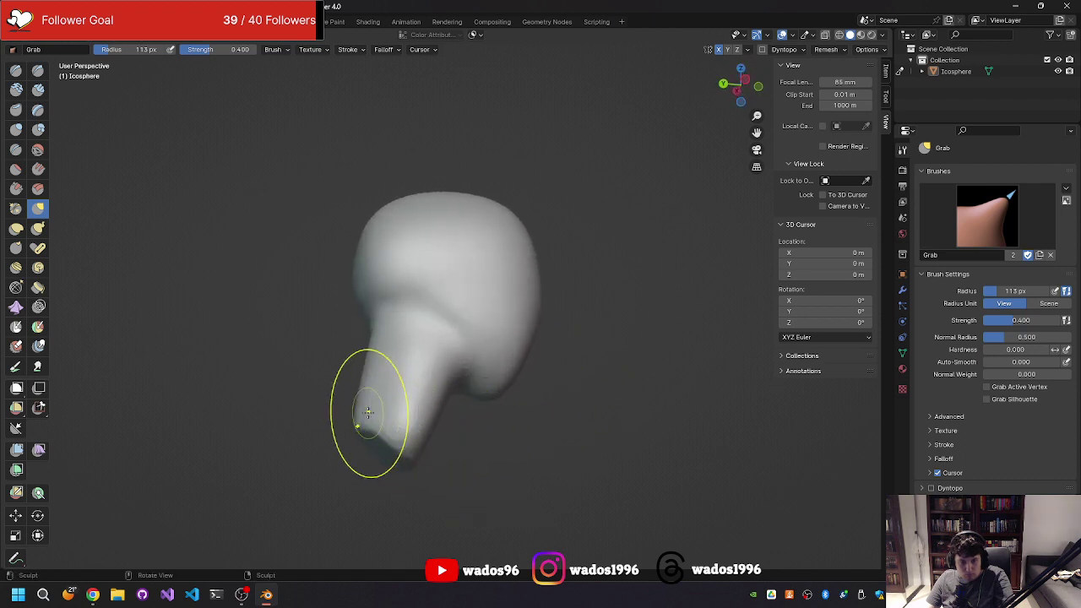
mouse_move(354, 440)
mouse_down()
mouse_move(398, 470)
mouse_move(404, 454)
mouse_up()
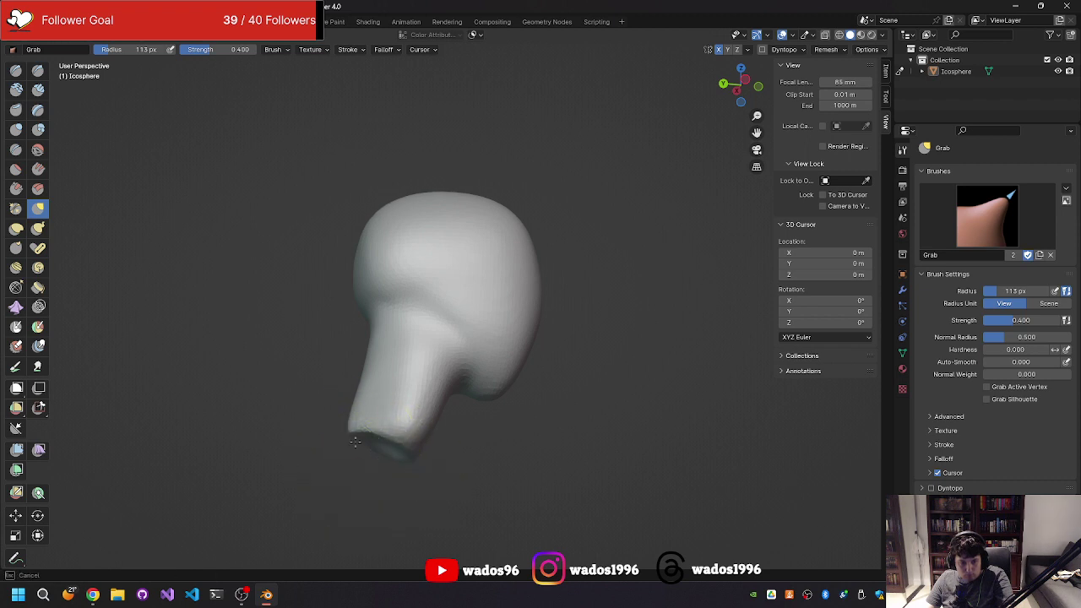
middle_drag(389, 449, 407, 420)
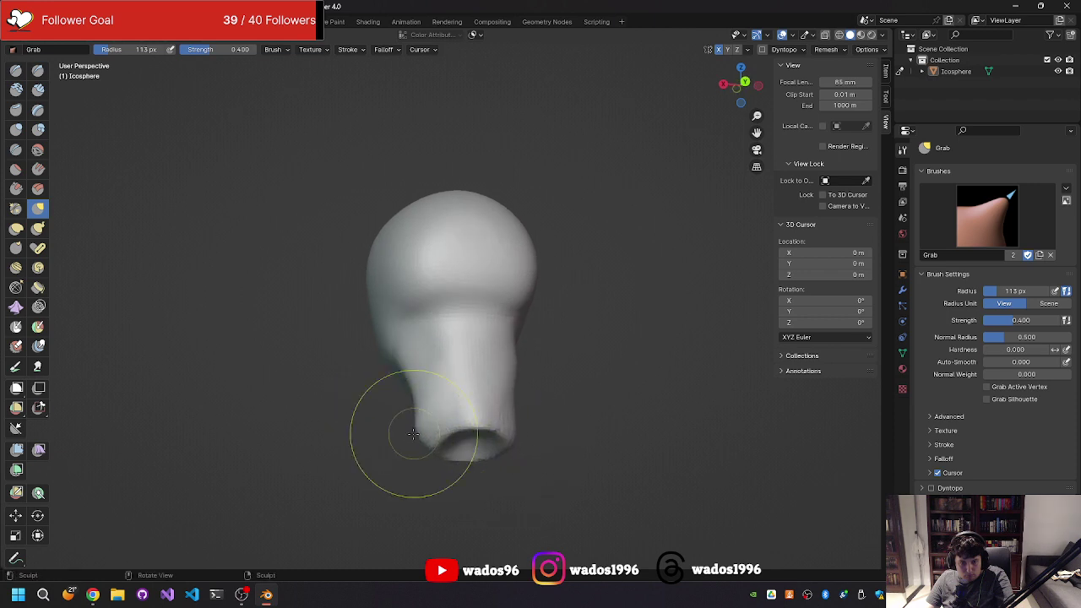
middle_drag(412, 434, 150, 448)
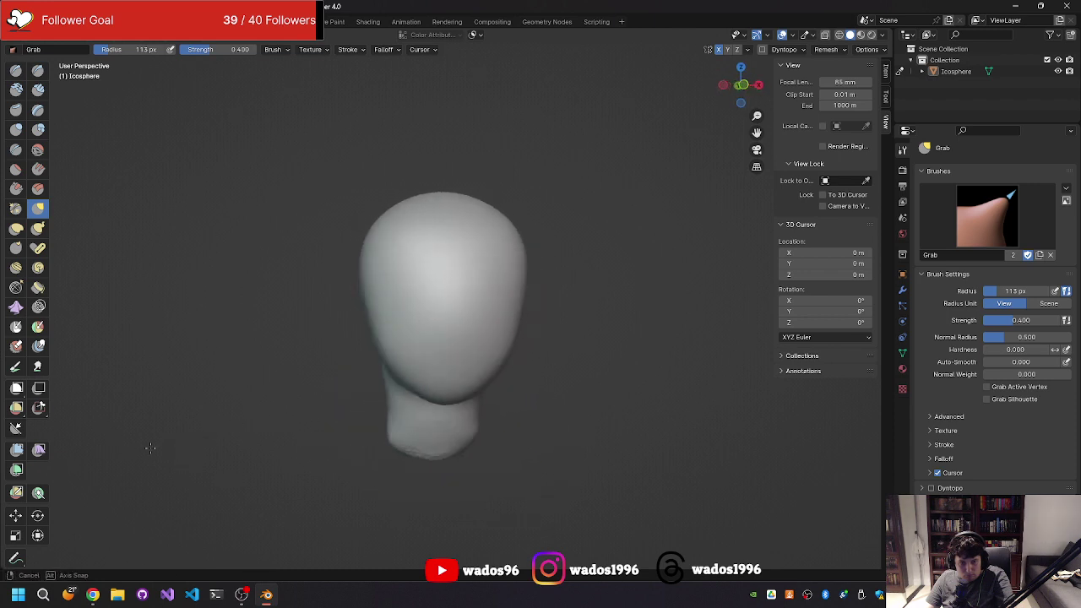
middle_drag(150, 447, 338, 430)
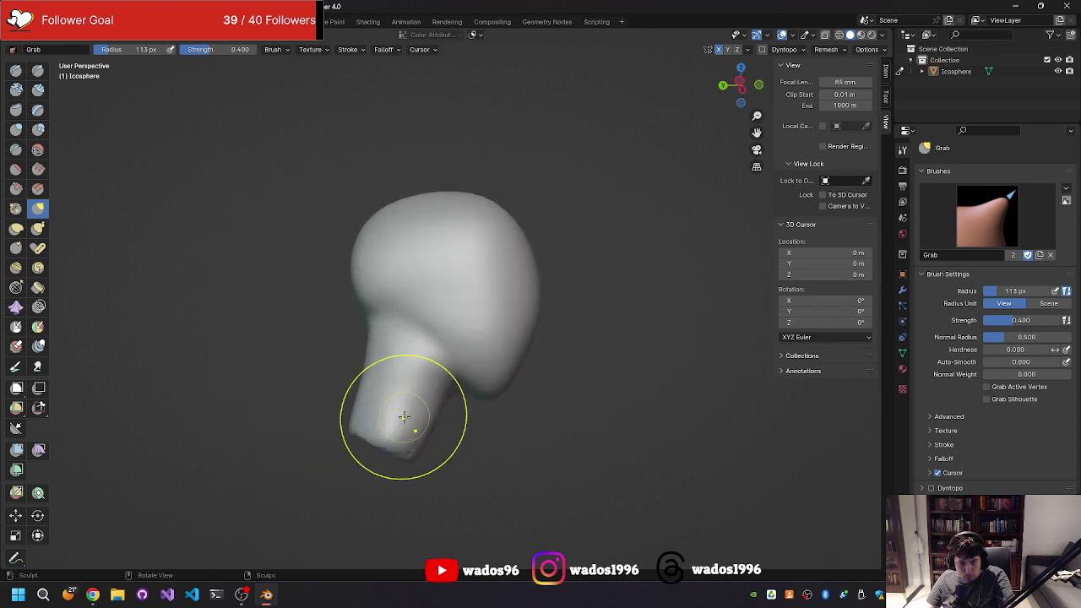
mouse_move(404, 416)
mouse_down()
mouse_move(436, 413)
mouse_move(422, 446)
mouse_up()
mouse_move(454, 398)
middle_down()
mouse_move(350, 416)
mouse_move(363, 391)
mouse_move(446, 374)
mouse_move(377, 281)
mouse_move(591, 363)
mouse_move(566, 365)
middle_up()
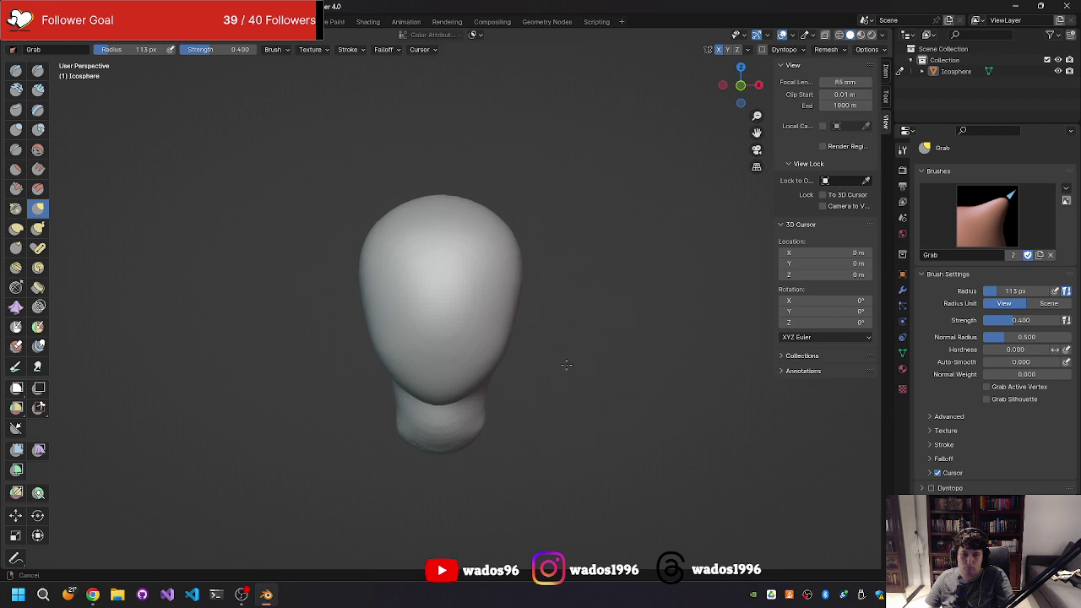
- Try out the Clay Thumb, Smooth, Clay Strips and Pose sculpt brushes
scroll(566, 365, up, 4)
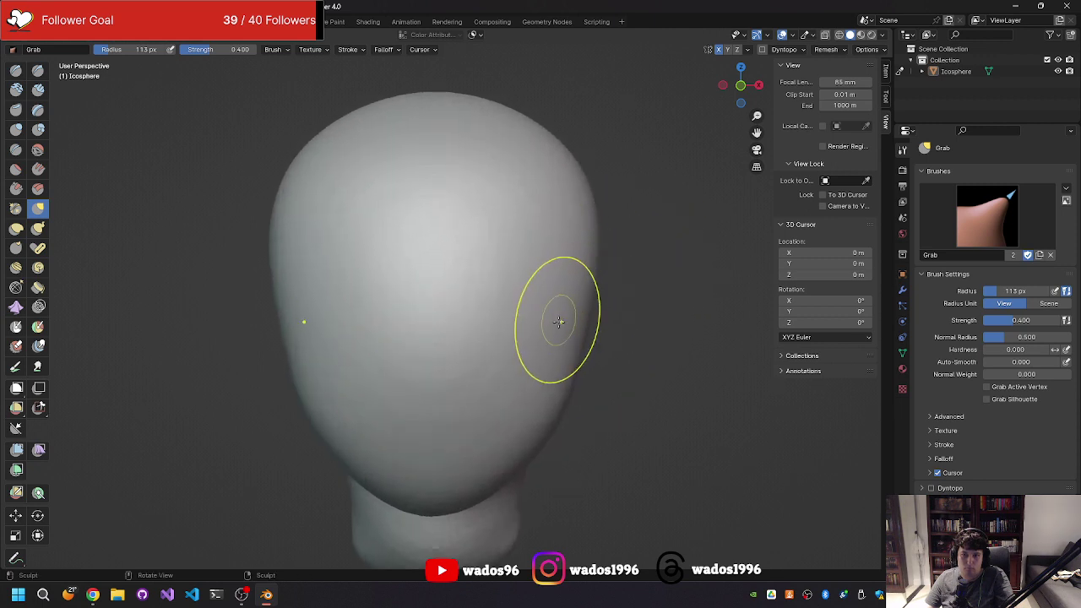
scroll(558, 322, down, 1)
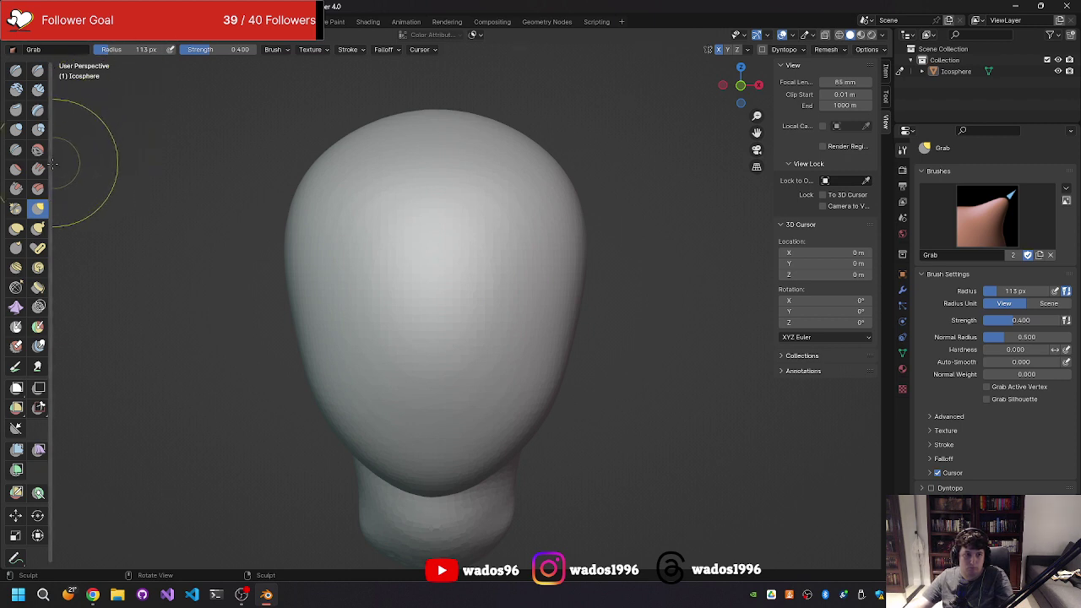
click(16, 110)
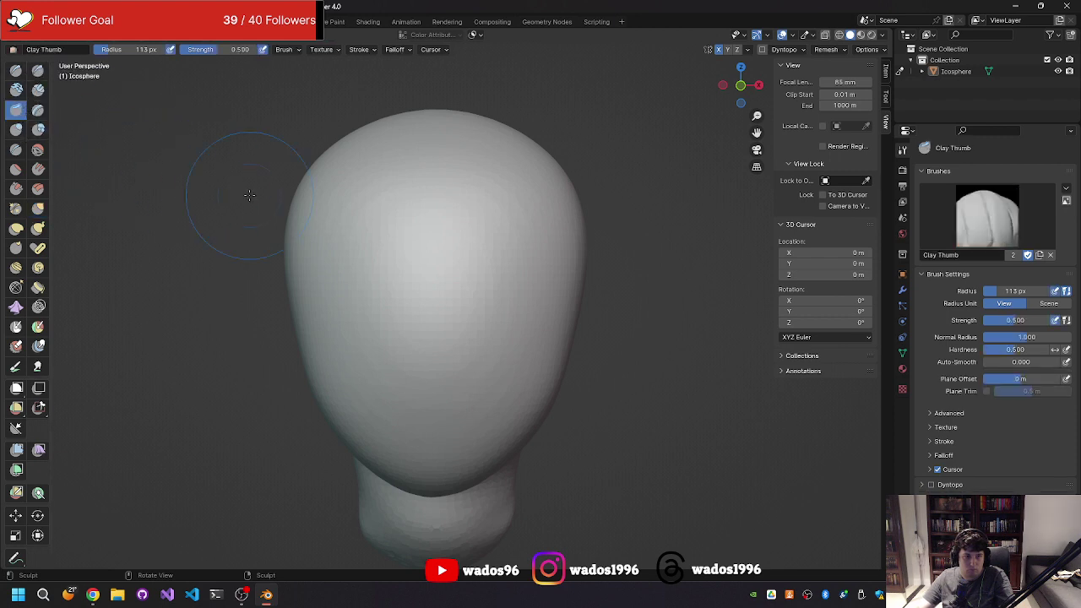
click(38, 150)
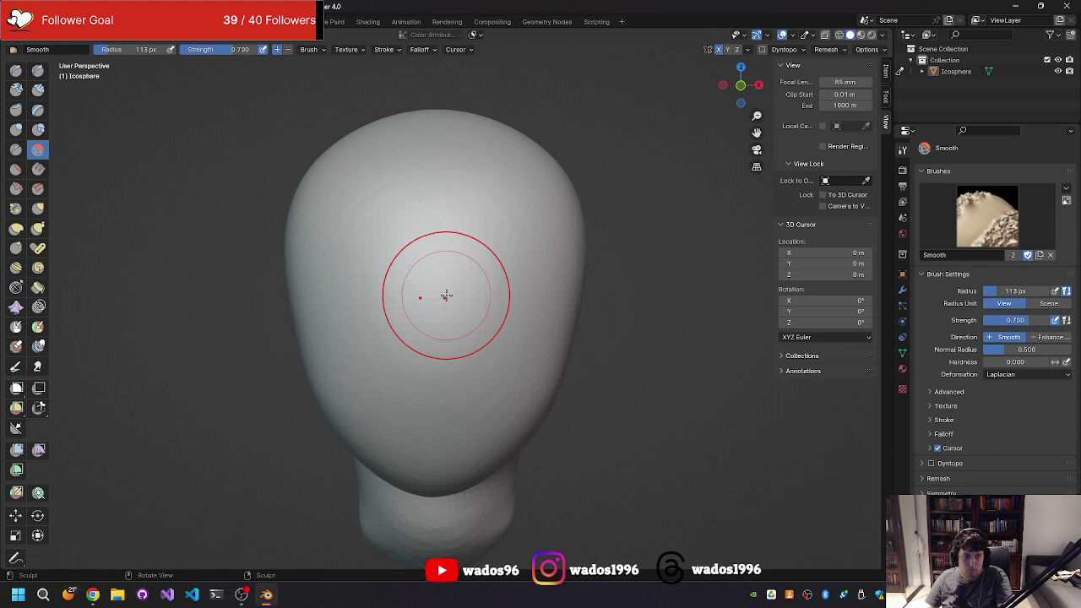
key(t)
key(t)
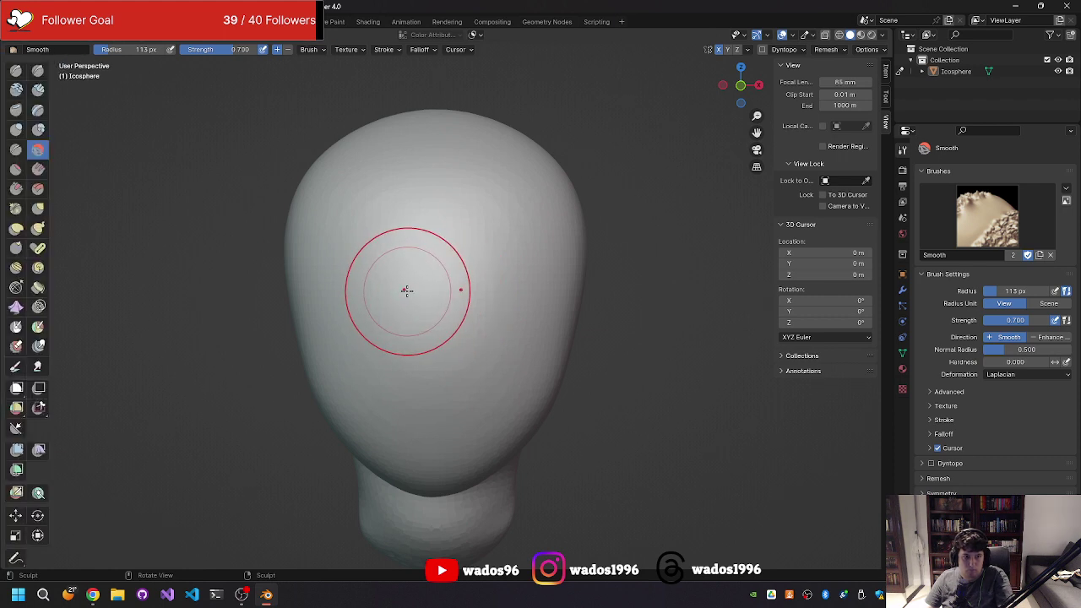
key(c)
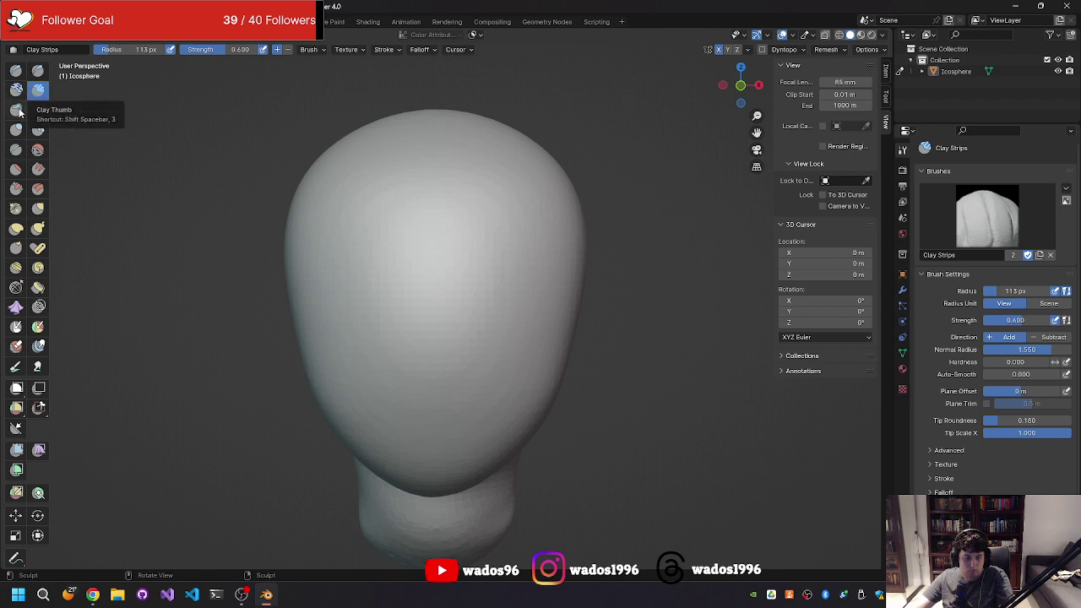
key(g)
key(shift+1)
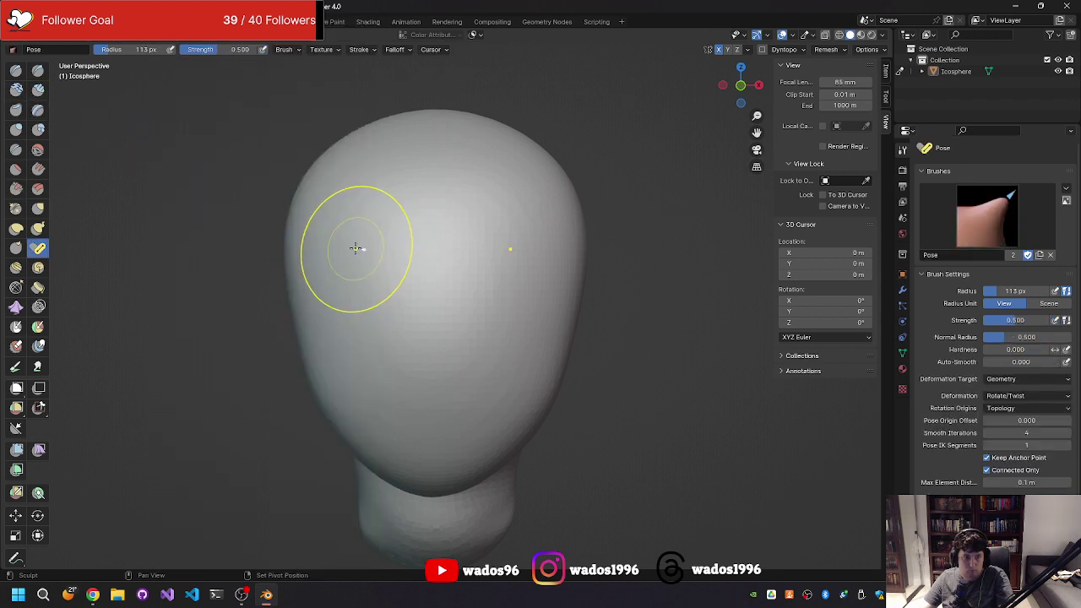
- Cycle through Grab, Thumb and Clay Thumb, then test and undo an eye-socket stroke
key(shift+space)
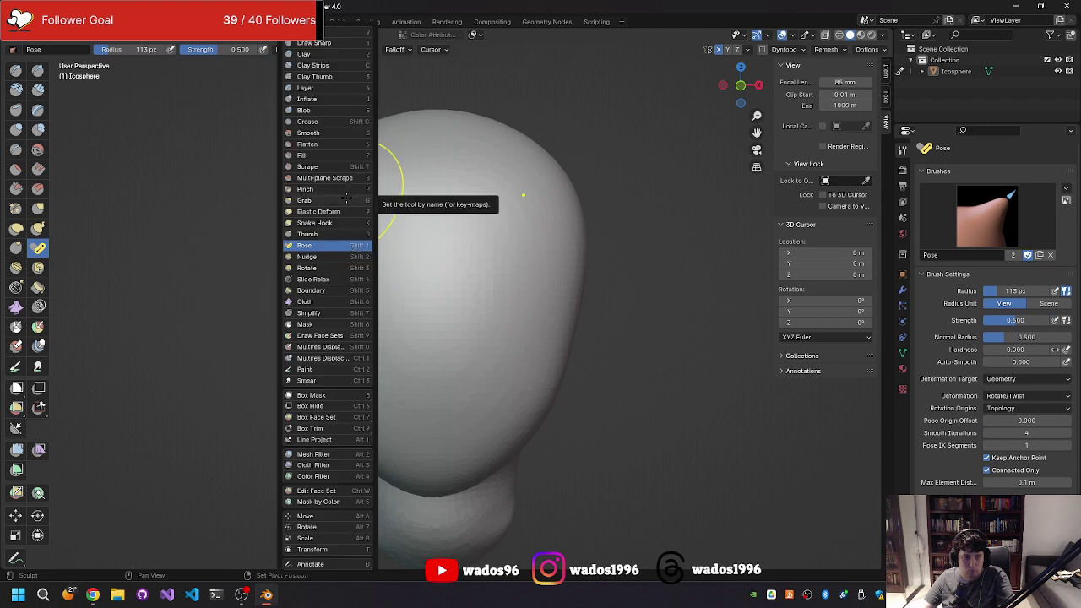
click(346, 200)
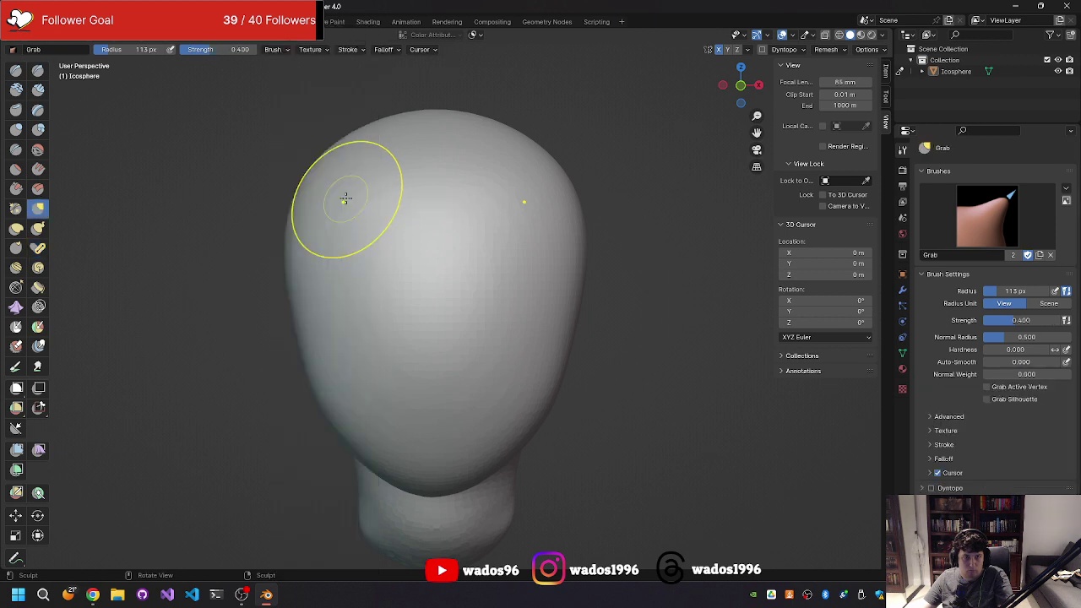
key(shift+space)
click(296, 228)
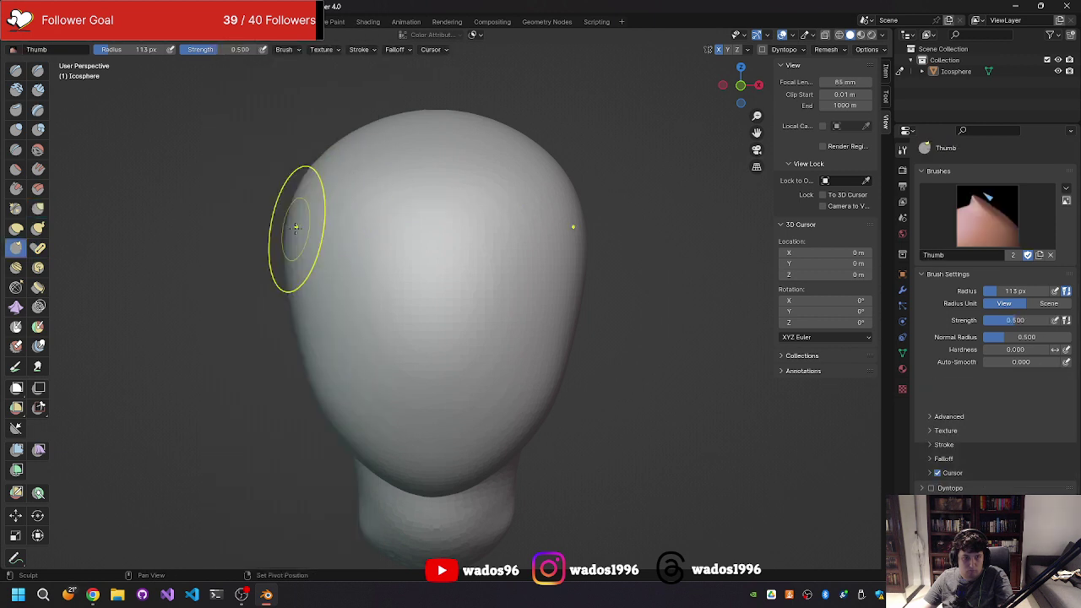
key(shift+space)
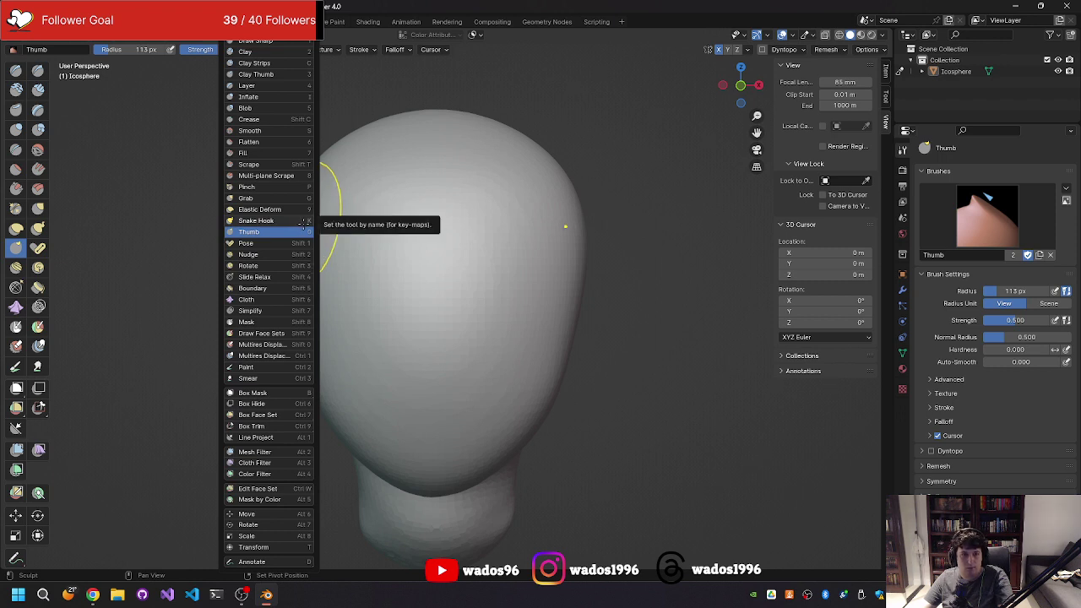
click(256, 75)
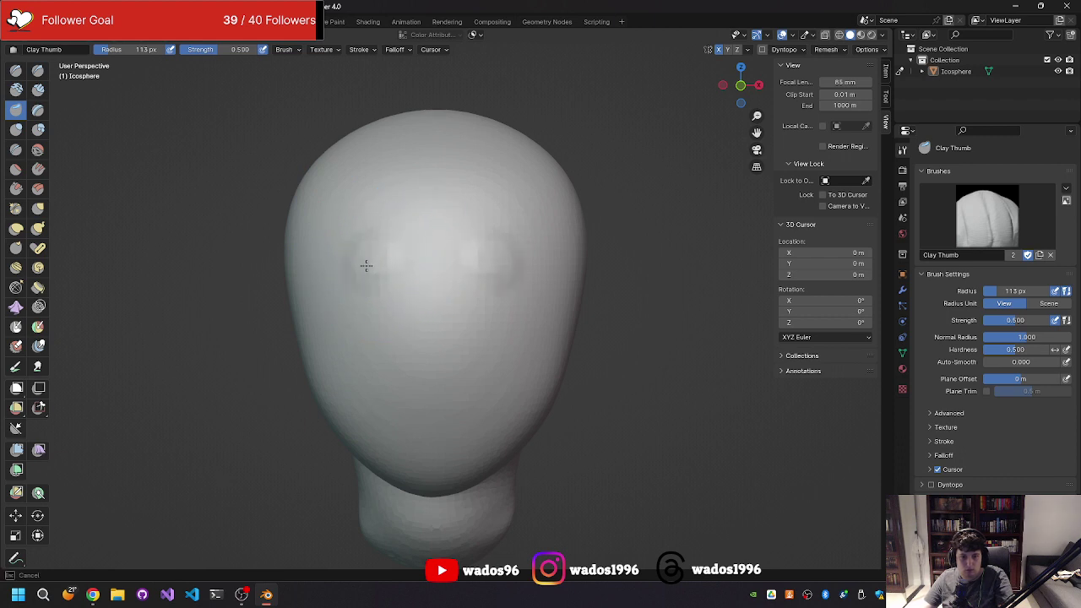
drag(366, 265, 374, 253)
key(ctrl+z)
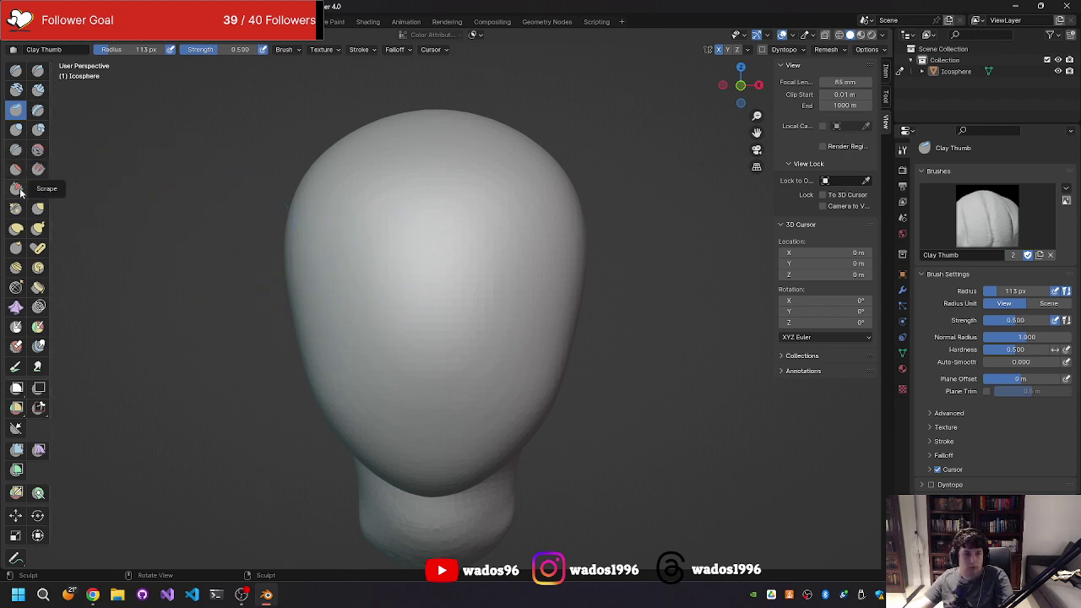
- Undo the remaining eye-socket indentations and make Crease the active brush
click(16, 247)
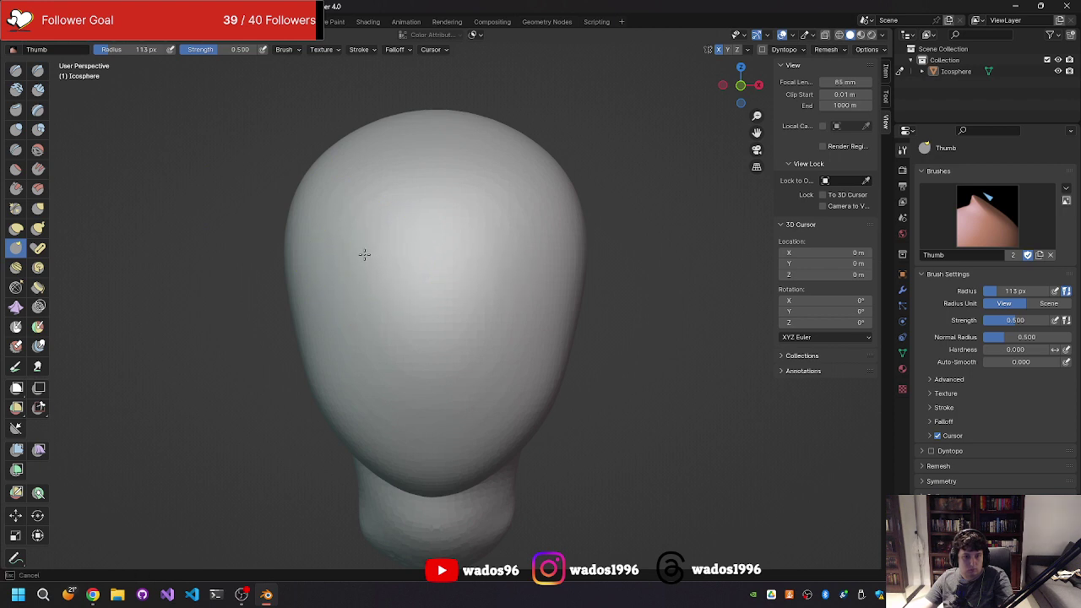
key(ctrl+z)
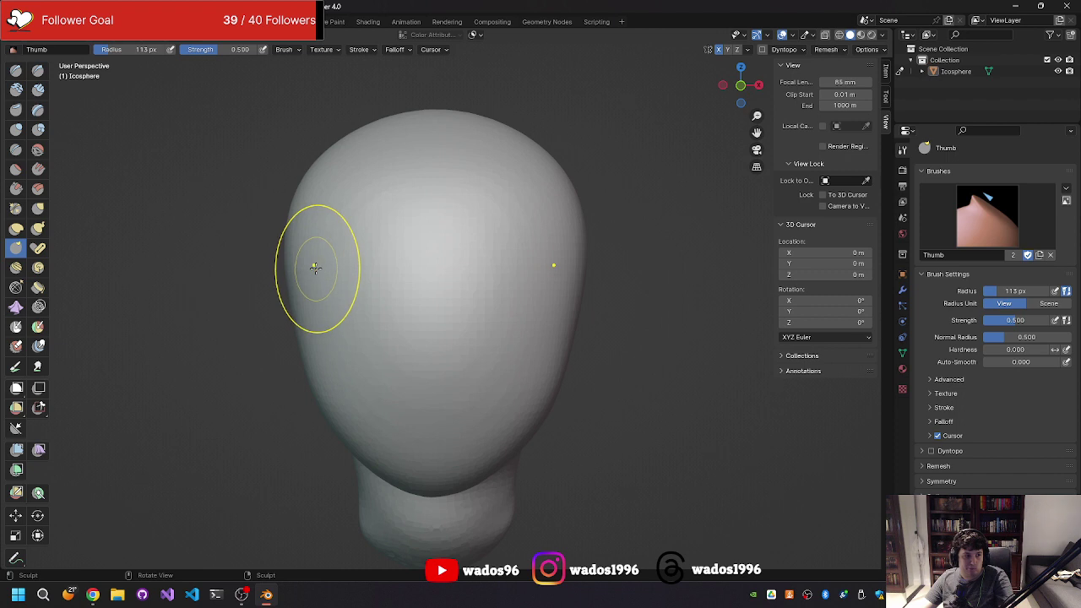
key(r)
key(shift+space)
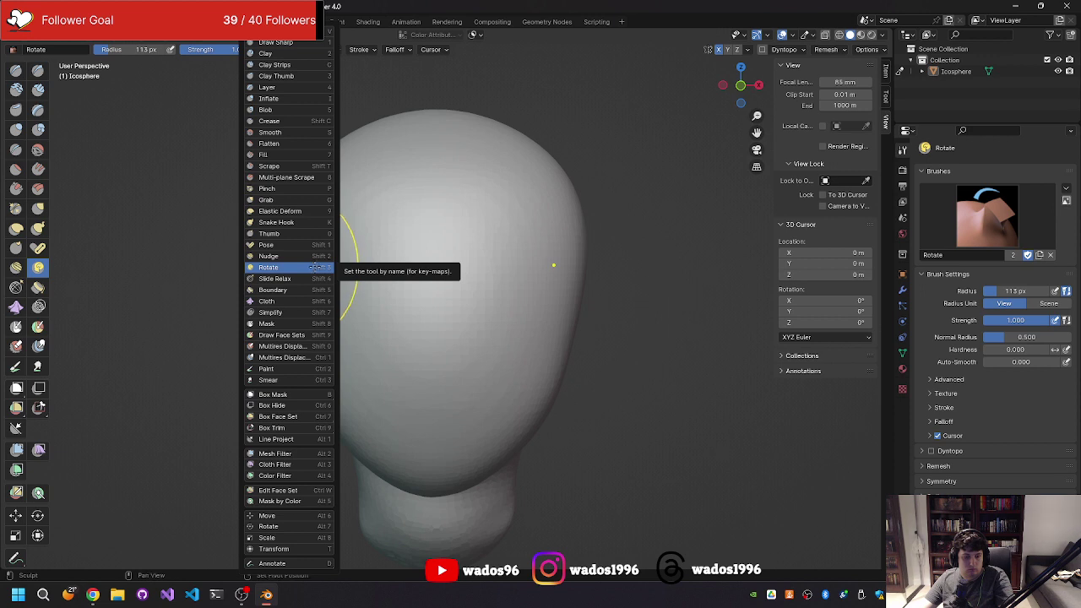
key(shift+c)
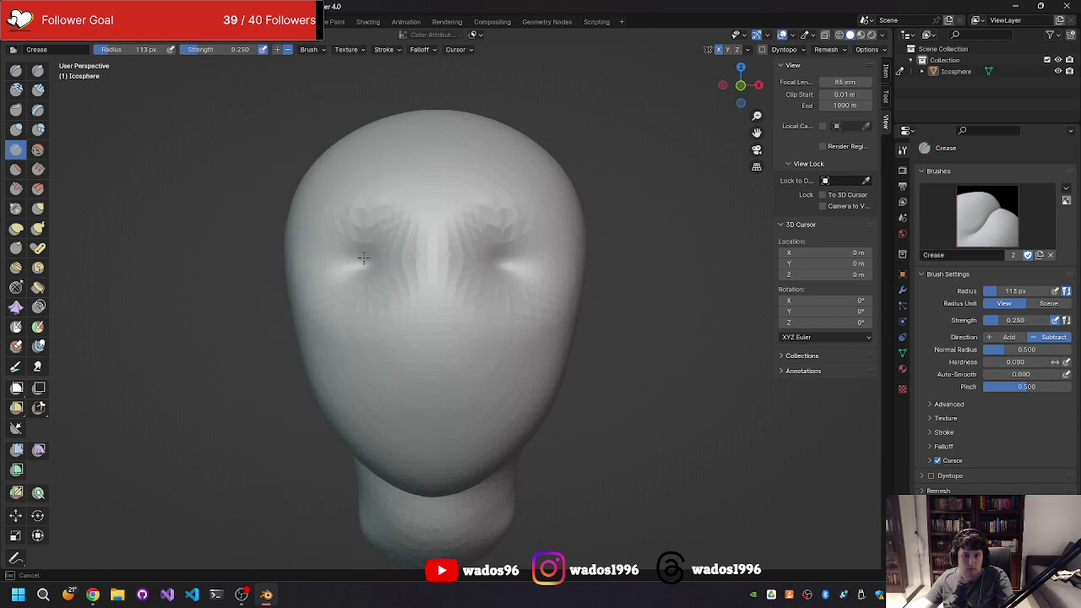
- Undo the crease marks around the eyes and set the brush radius to 206 px
middle_drag(367, 254, 509, 278)
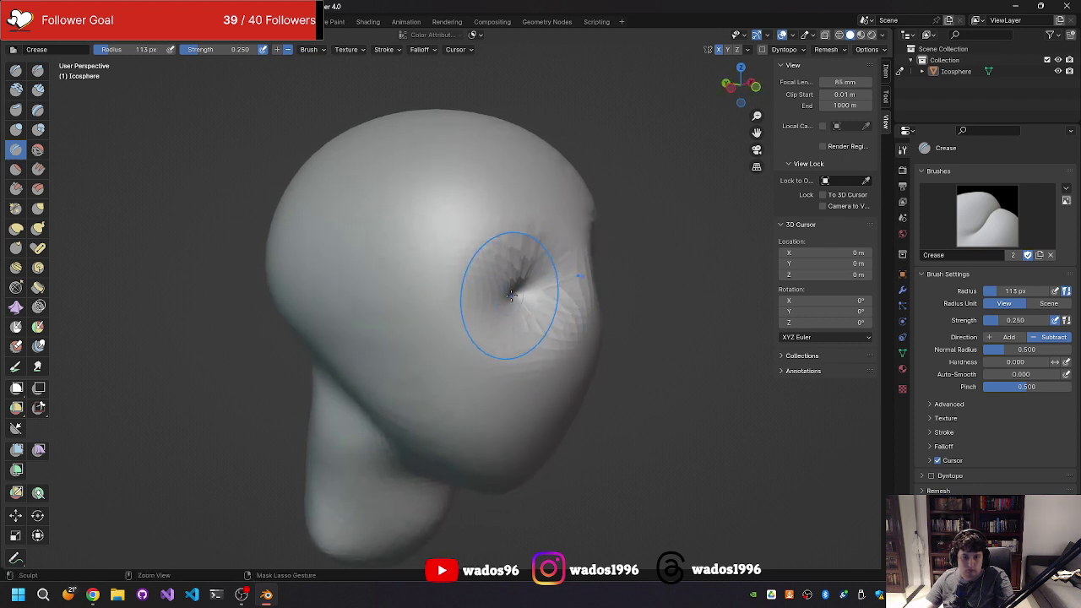
mouse_move(517, 279)
middle_down()
mouse_move(475, 265)
mouse_move(455, 274)
middle_up()
key(ctrl+z)
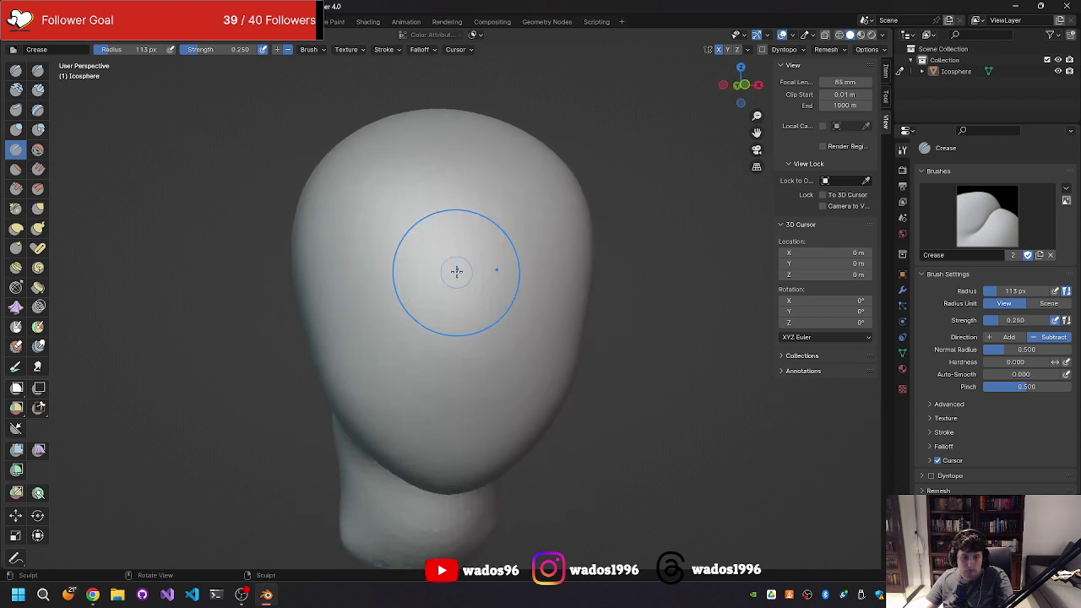
key(f)
click(444, 258)
drag(444, 257, 403, 255)
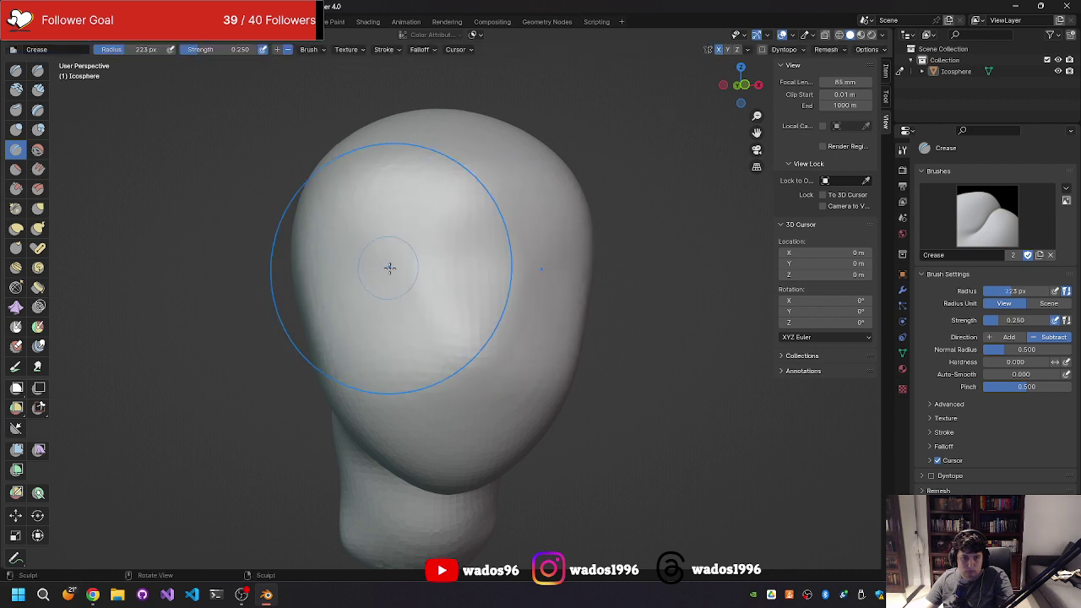
key(f)
click(400, 261)
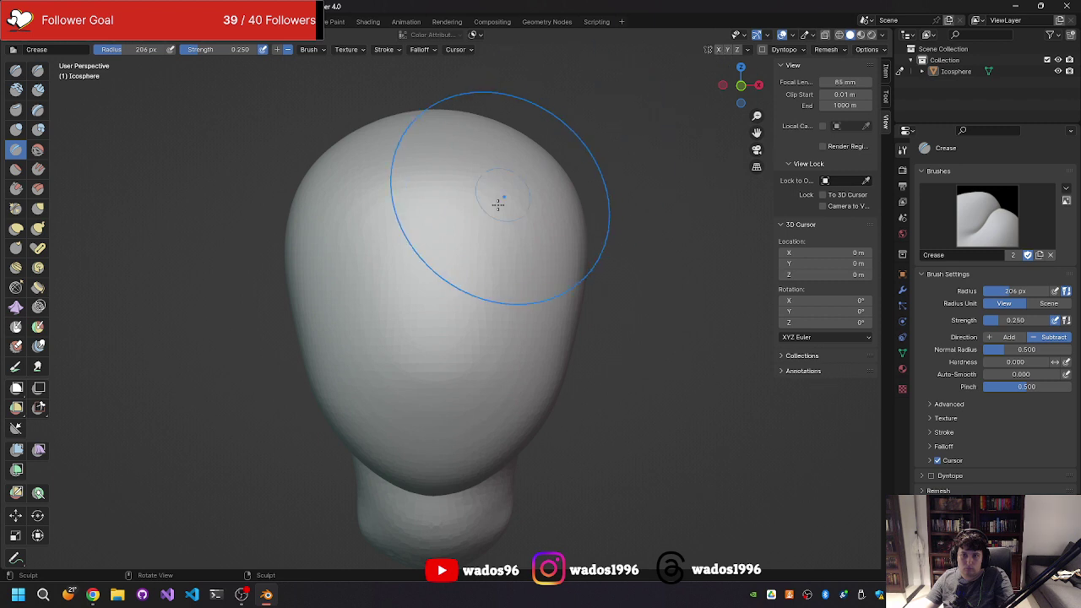
- Carve a deep horizontal crease across the face at eye level
middle_drag(374, 285, 446, 268)
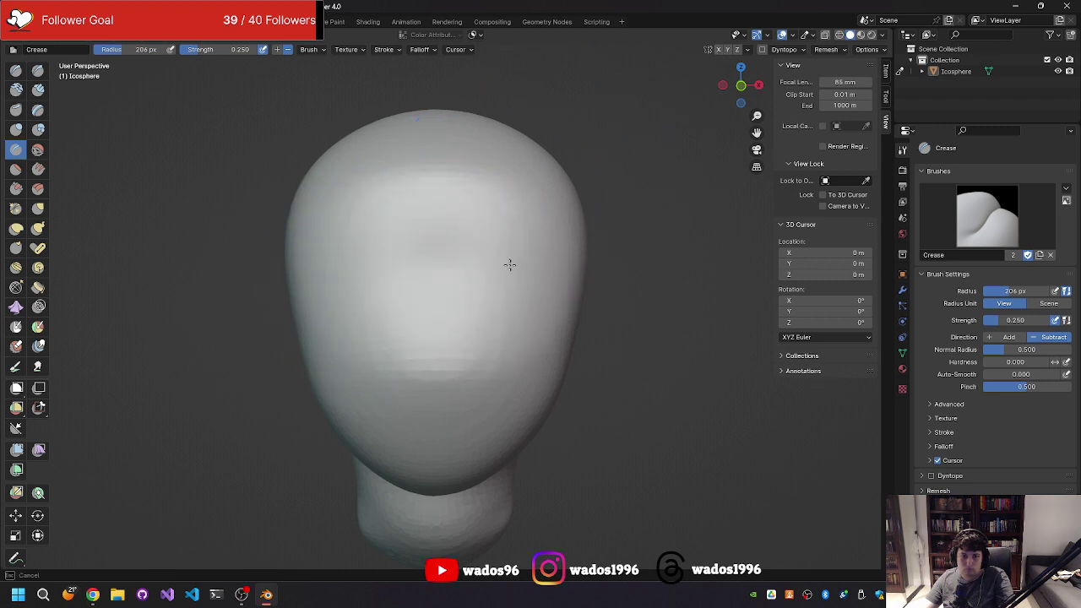
mouse_move(509, 265)
mouse_down()
mouse_move(374, 273)
mouse_move(477, 266)
mouse_up()
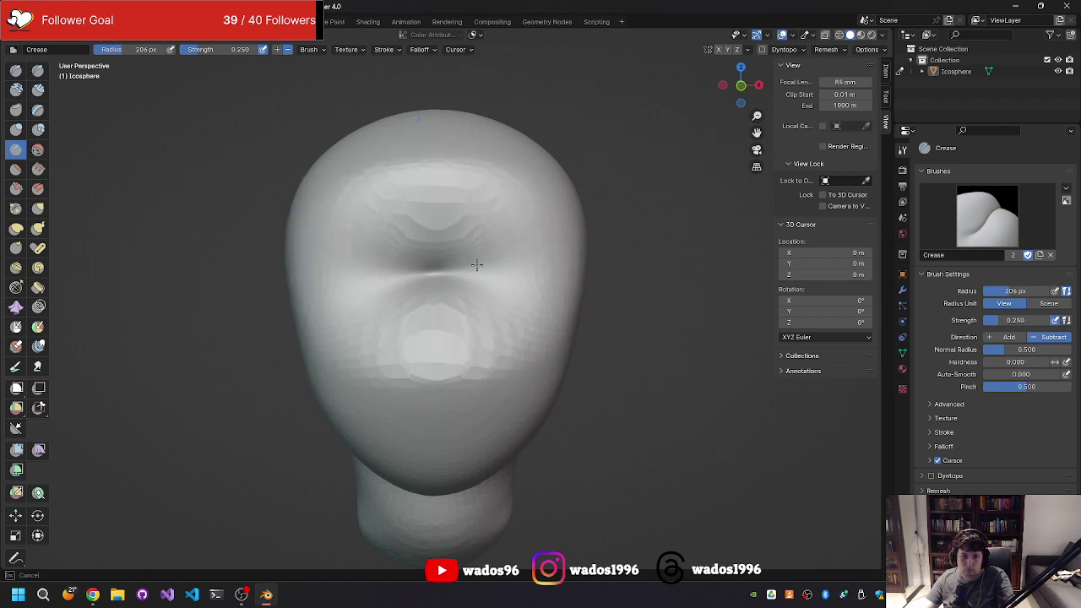
mouse_move(477, 265)
middle_down()
mouse_move(569, 264)
mouse_move(519, 211)
middle_up()
middle_drag(493, 270, 484, 271)
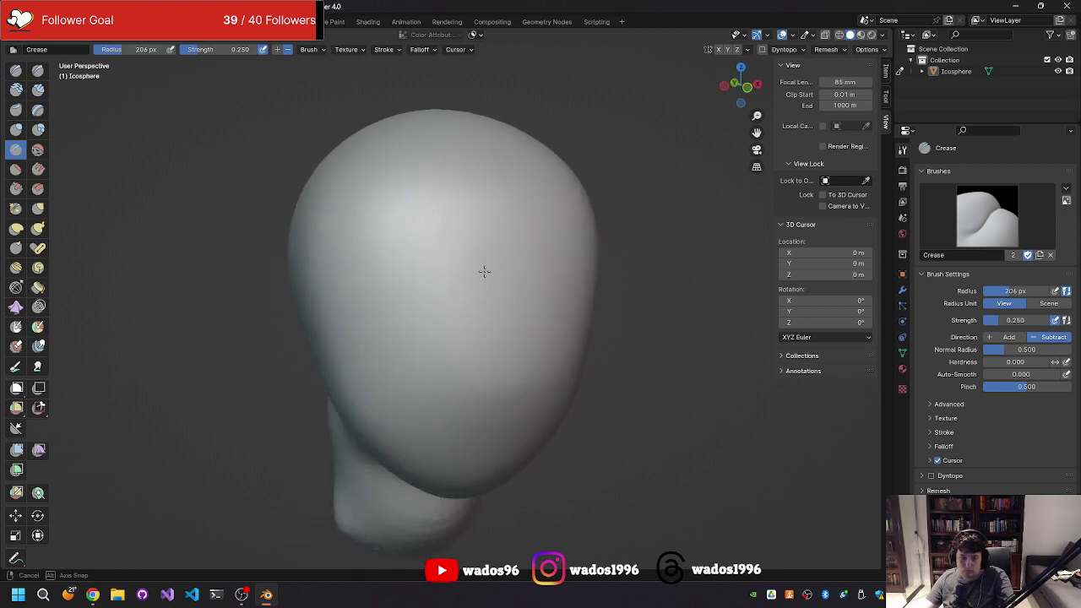
- Shrink the brush radius to 42 px, inspect the crease, and undo the jagged end bump
key(f)
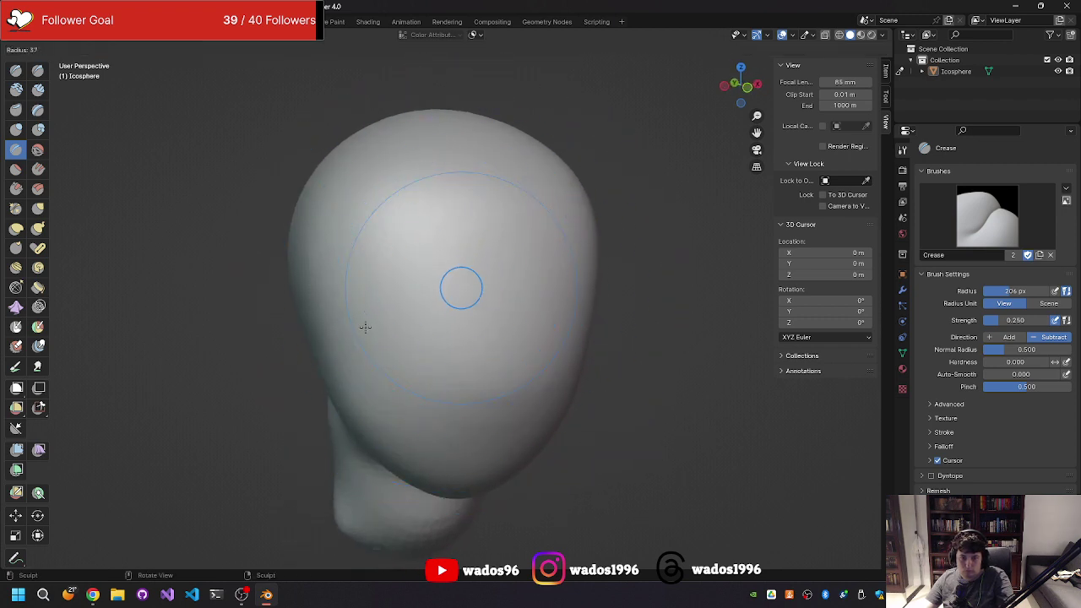
click(365, 327)
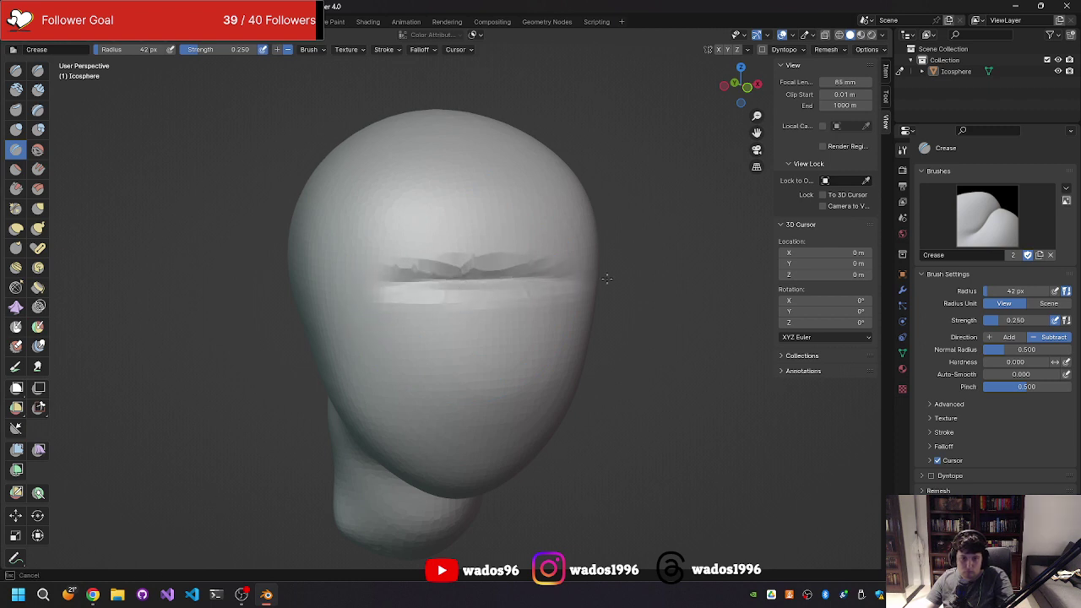
mouse_move(565, 274)
middle_down()
mouse_move(442, 263)
mouse_move(555, 255)
mouse_move(526, 262)
middle_up()
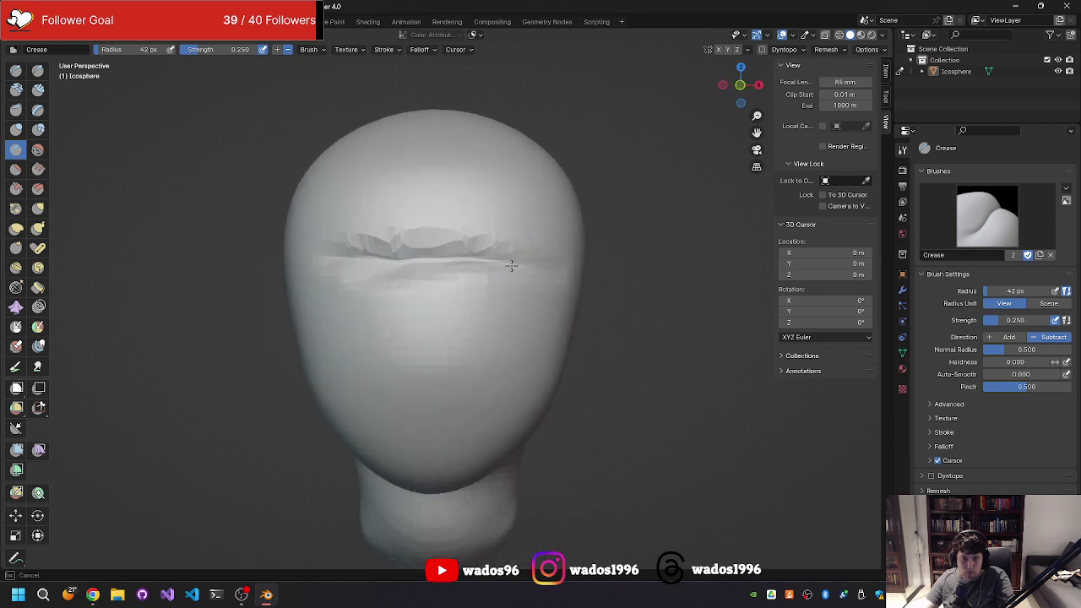
middle_drag(496, 262, 469, 278)
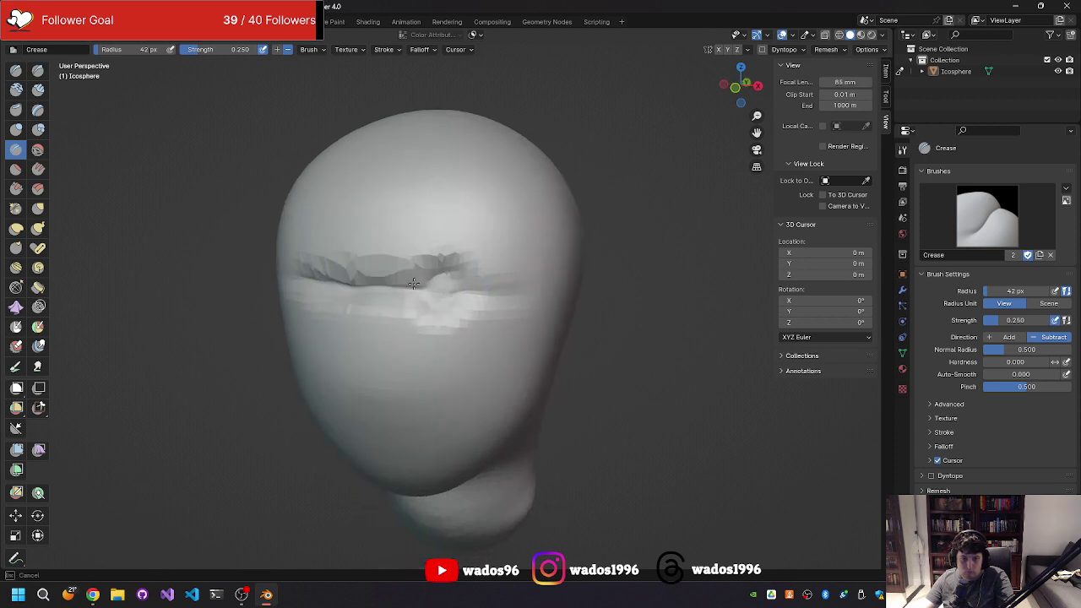
middle_drag(452, 311, 505, 287)
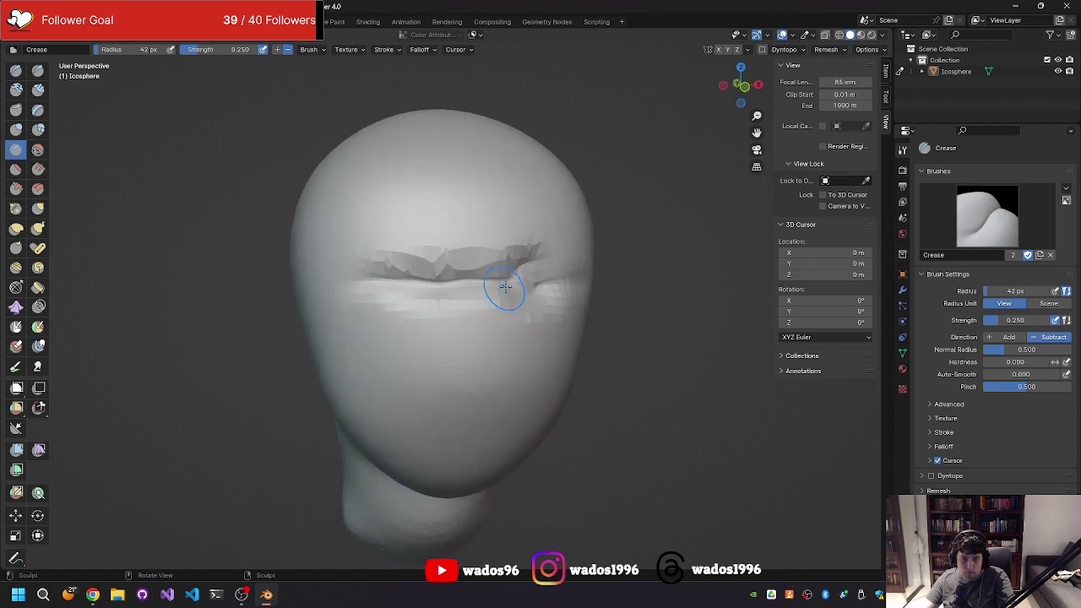
key(ctrl+z)
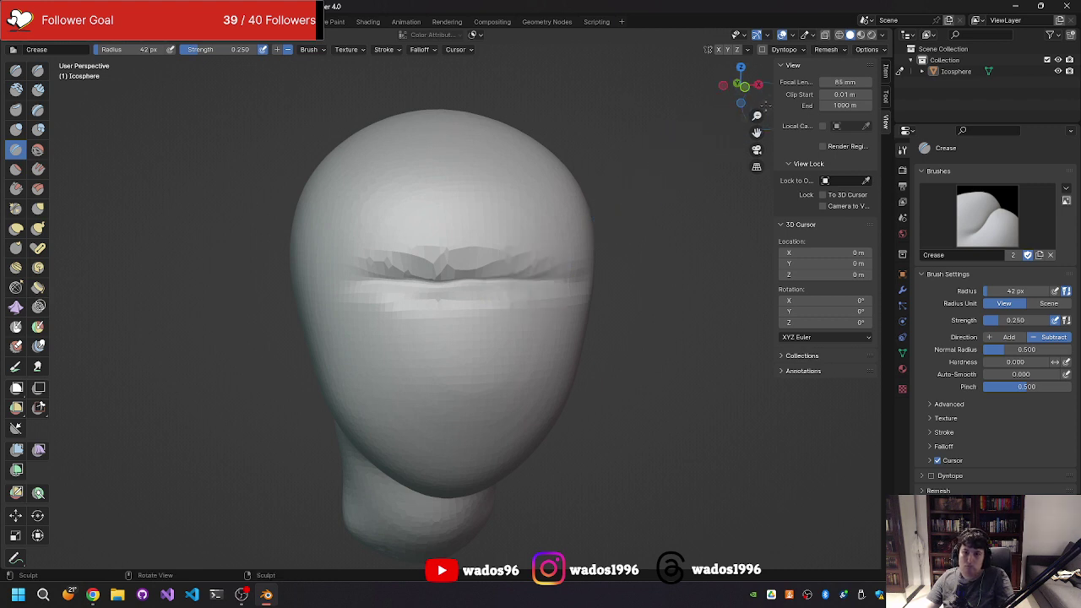
- From front orthographic view, stroke the Crease brush along the brow again to sharpen it
click(741, 86)
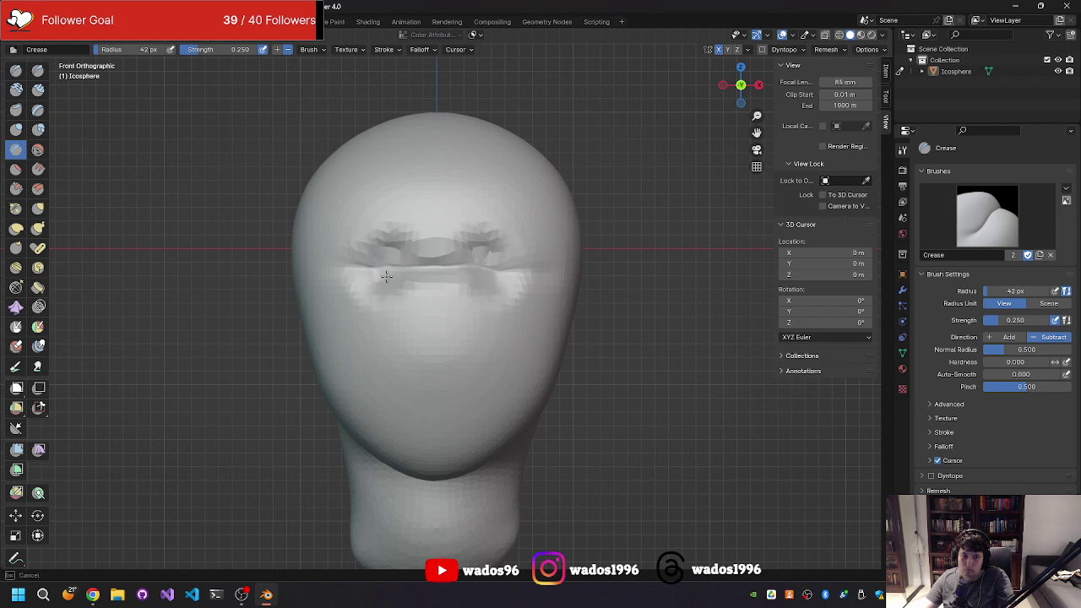
mouse_move(366, 290)
middle_down()
mouse_move(309, 275)
mouse_move(378, 250)
middle_up()
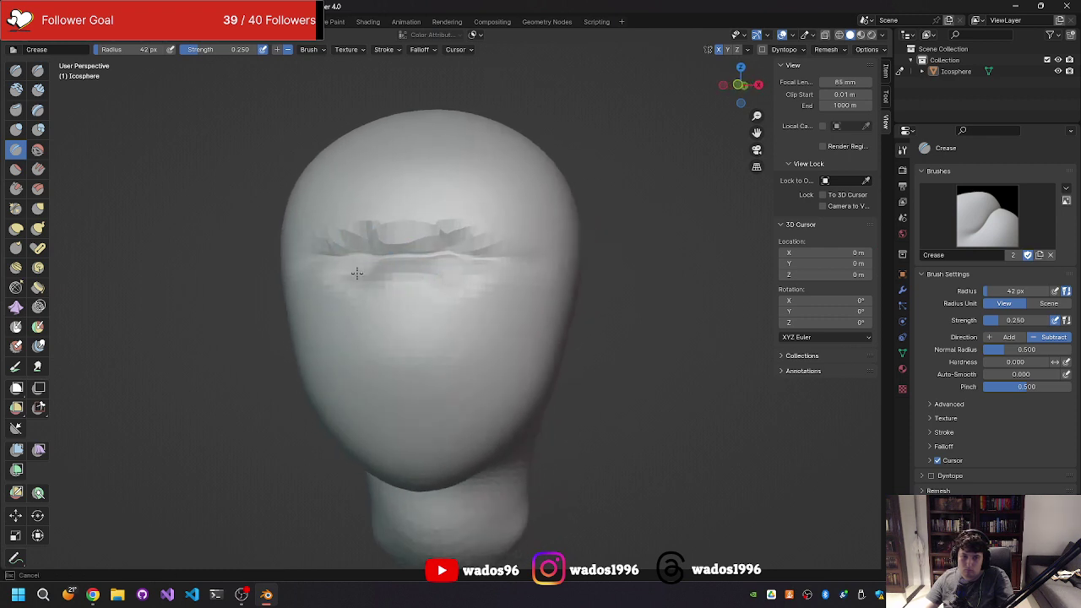
mouse_move(359, 277)
middle_down()
mouse_move(350, 284)
mouse_move(462, 260)
mouse_move(414, 284)
middle_up()
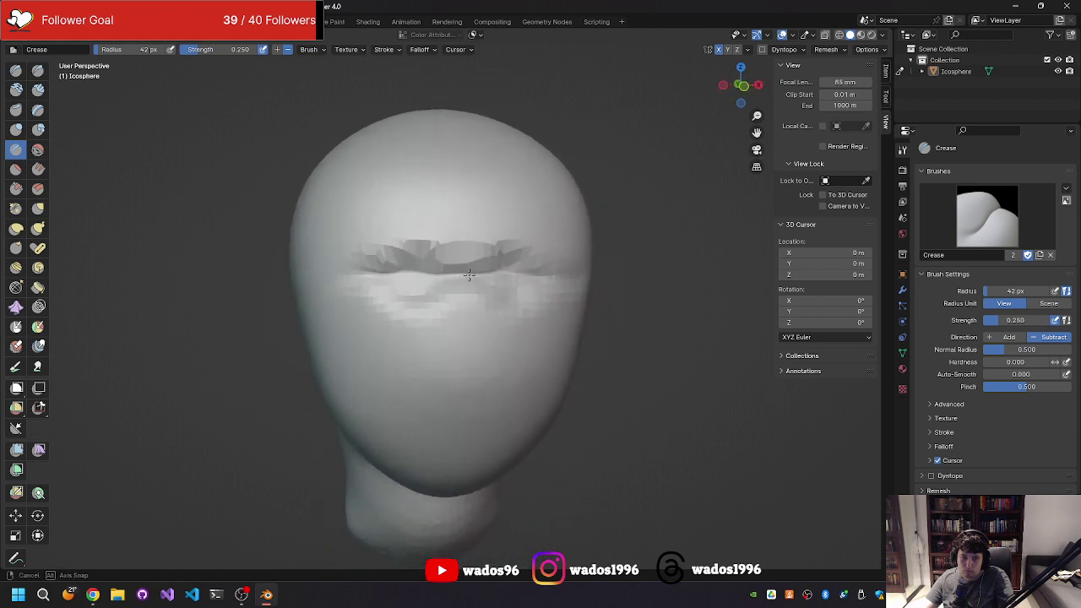
ctrl+drag(415, 285, 401, 283)
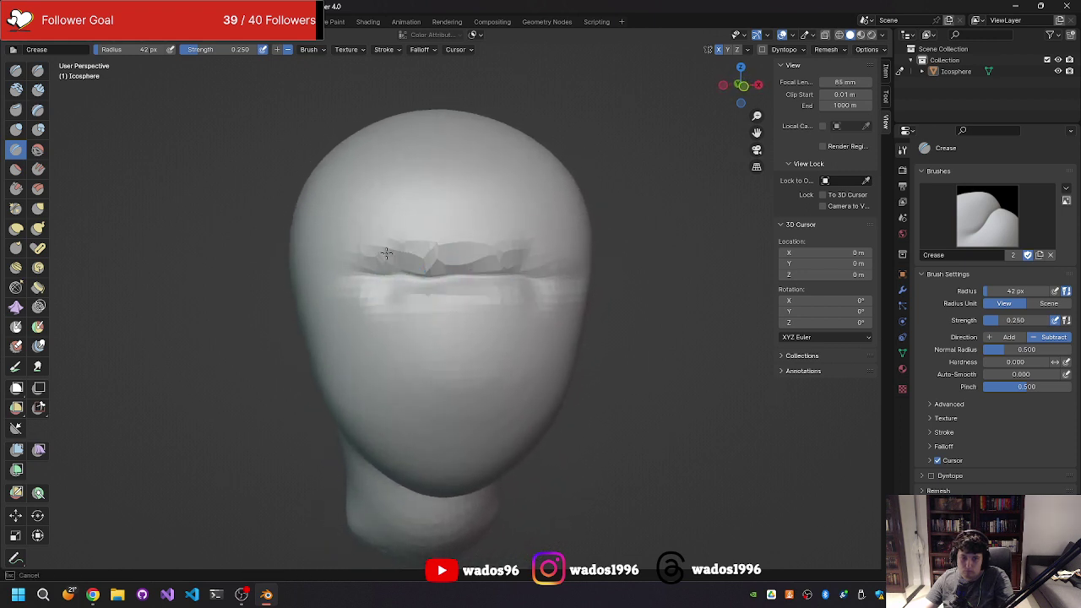
mouse_move(407, 287)
middle_down()
mouse_move(362, 285)
mouse_move(406, 261)
middle_up()
- Undo a trial Clay Strips stroke across the face and set the brush radius to 11 px
click(38, 88)
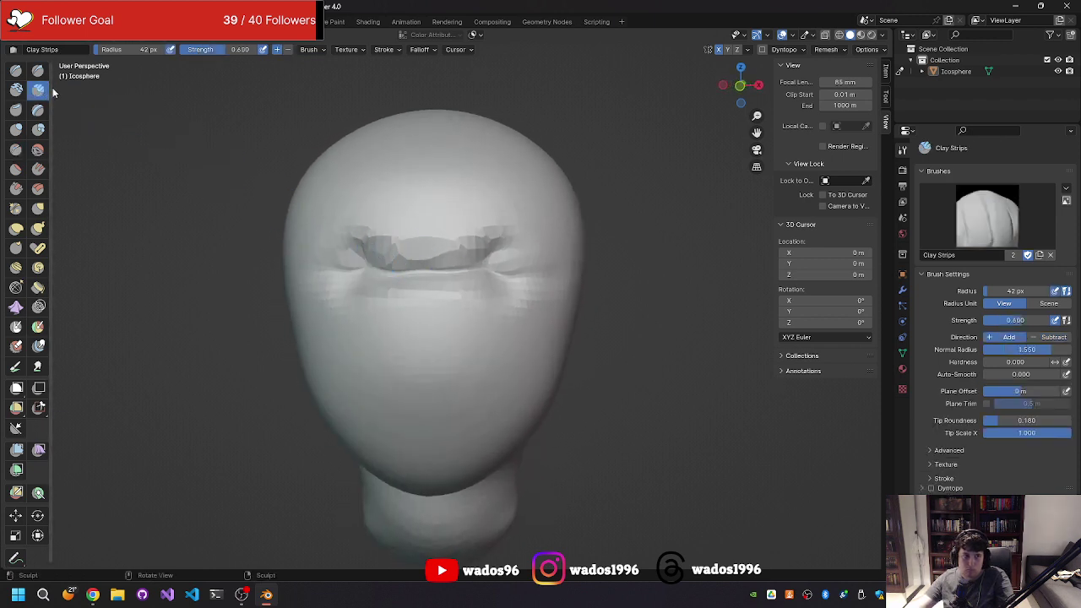
mouse_move(386, 284)
mouse_down()
mouse_move(434, 306)
mouse_move(435, 272)
mouse_up()
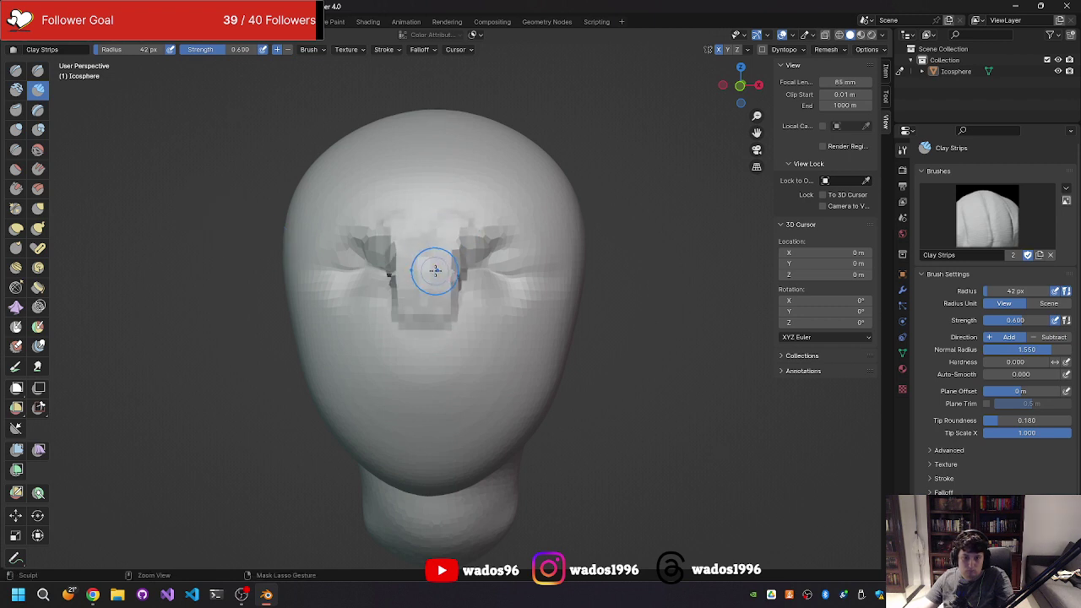
key(ctrl+z)
key(f)
click(408, 277)
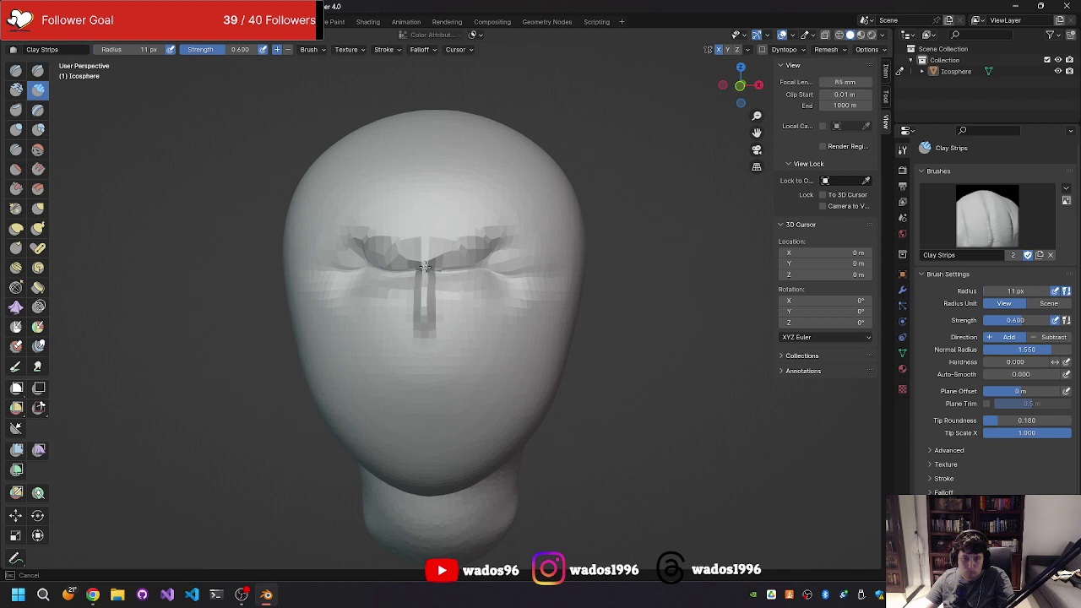
mouse_move(425, 266)
middle_down()
mouse_move(532, 305)
mouse_move(468, 285)
mouse_move(359, 297)
mouse_move(373, 287)
middle_up()
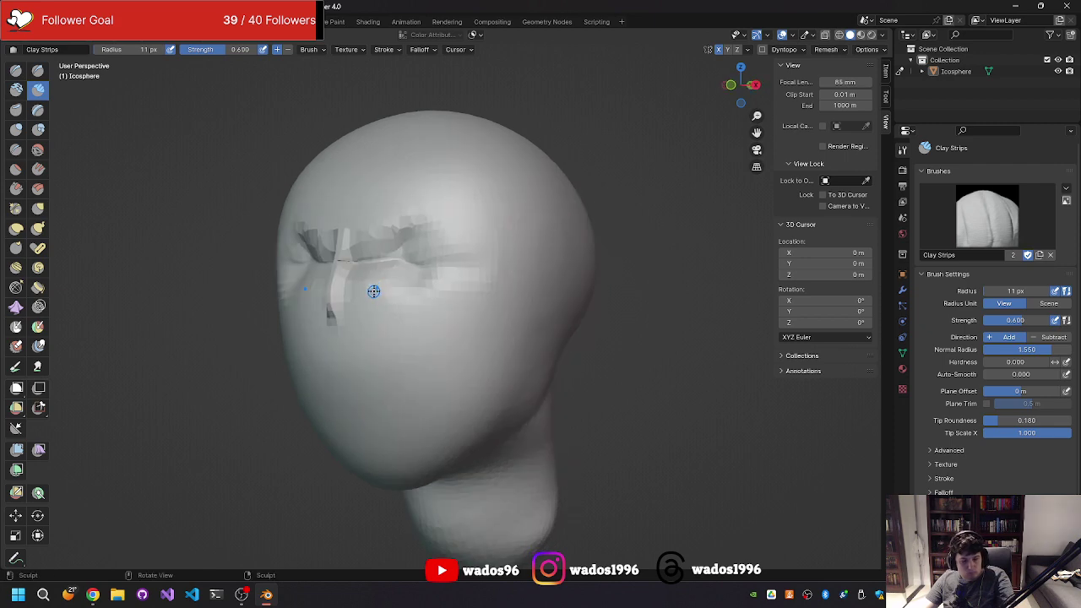
- Snap to front view and inspect the head, cancelling the voxel-size and mask previews
key(r)
key(Escape)
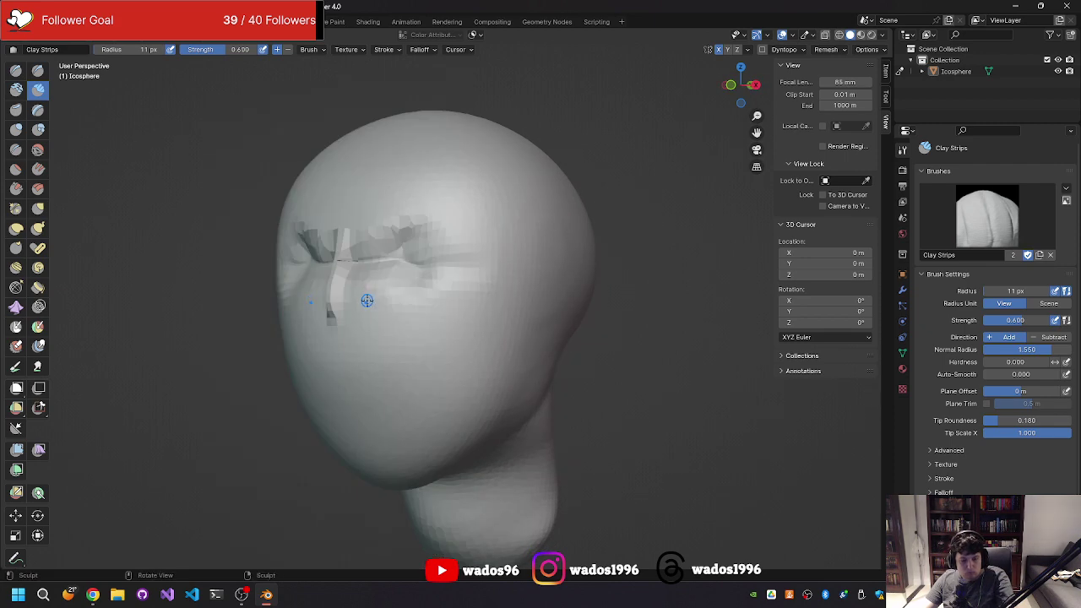
key(KP_1)
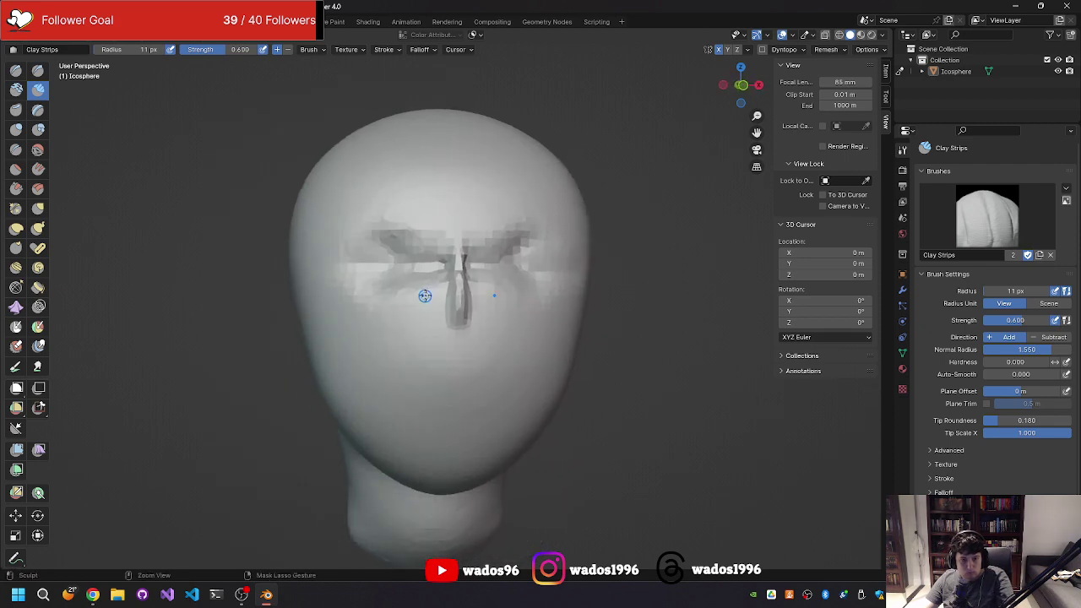
mouse_move(425, 296)
middle_down()
mouse_move(339, 277)
mouse_move(381, 232)
mouse_move(447, 246)
mouse_move(507, 287)
mouse_move(486, 308)
mouse_move(351, 308)
mouse_move(350, 295)
mouse_move(349, 307)
mouse_move(407, 296)
middle_up()
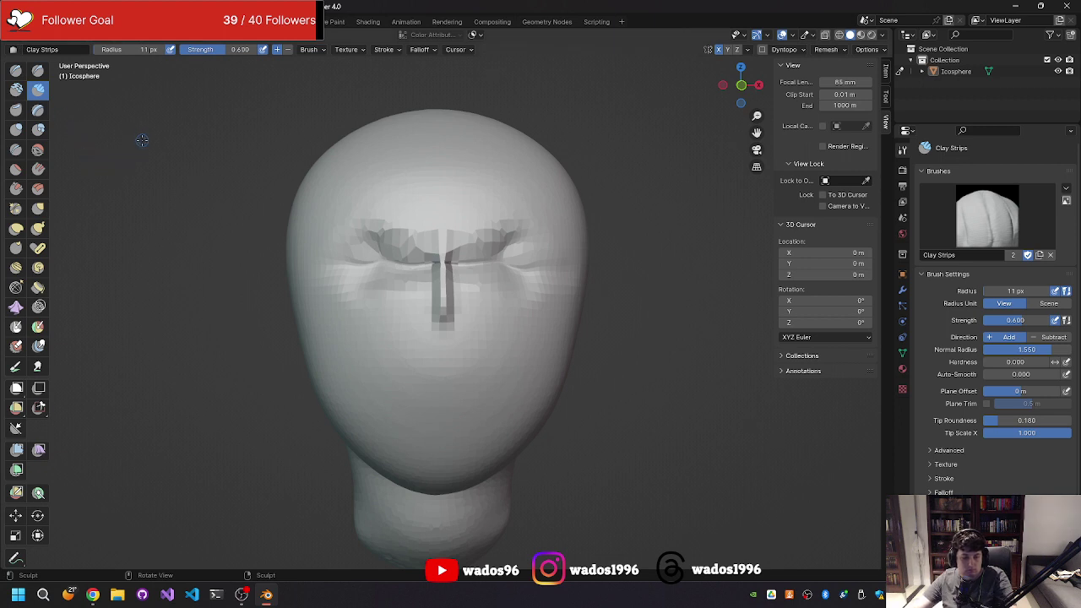
key(shift+a)
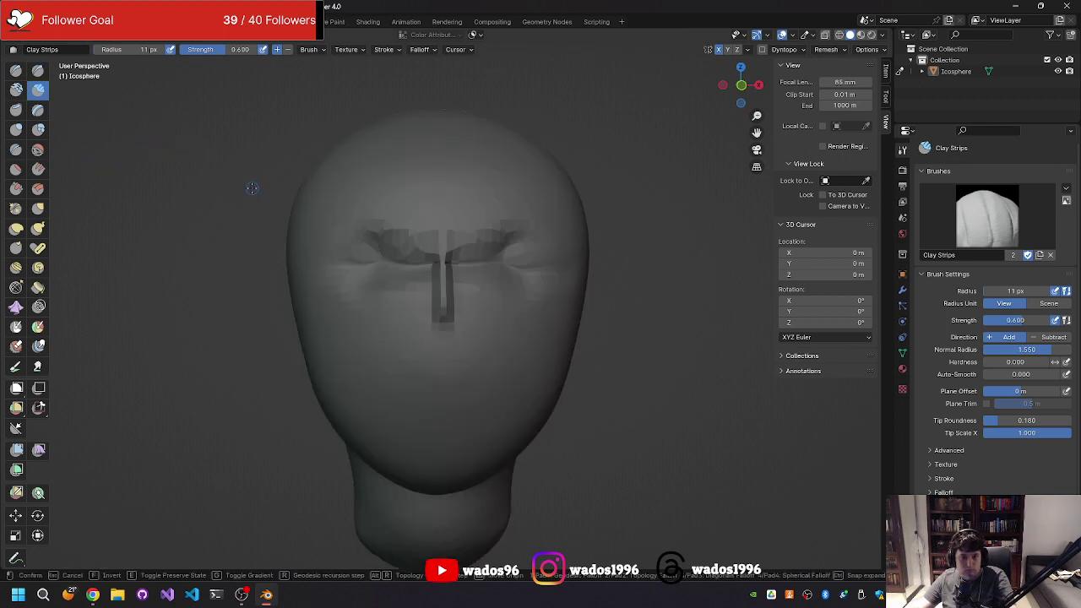
key(Escape)
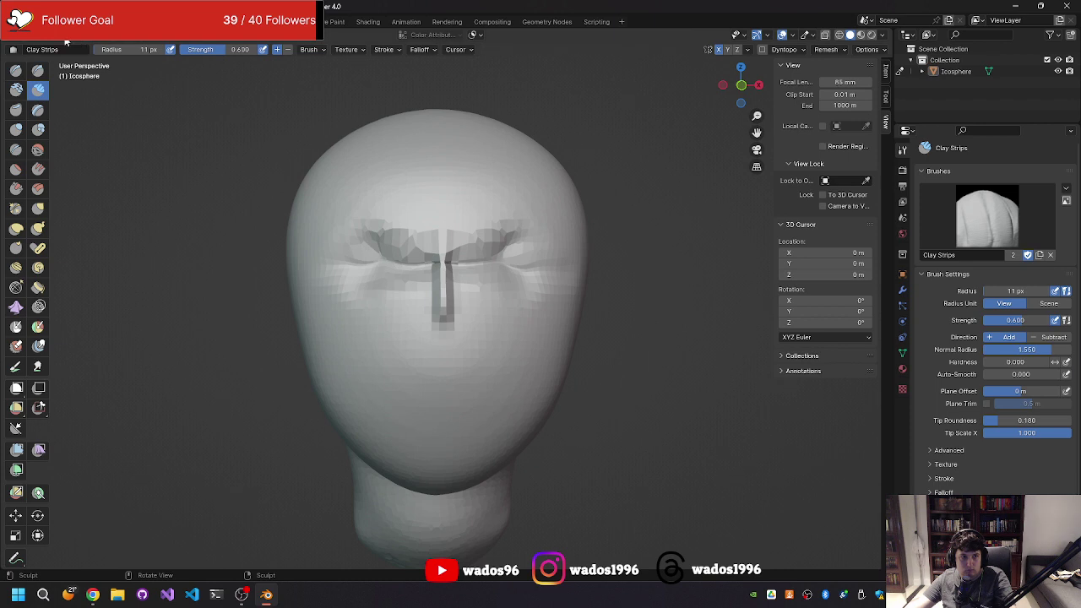
- Switch to Object Mode and back to Sculpt Mode, then orbit around the head
click(70, 39)
click(62, 48)
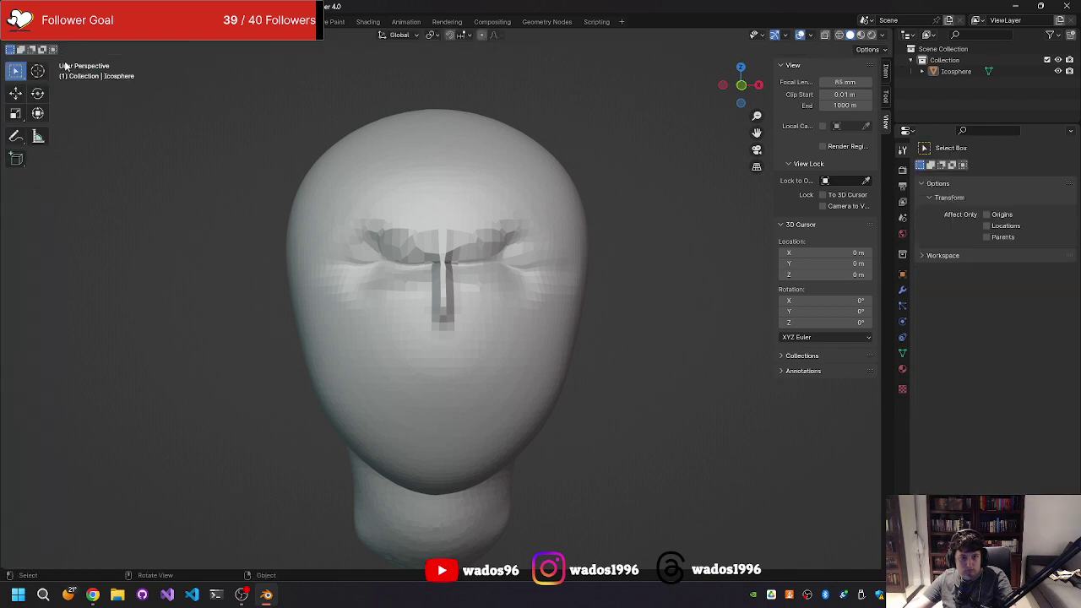
click(70, 39)
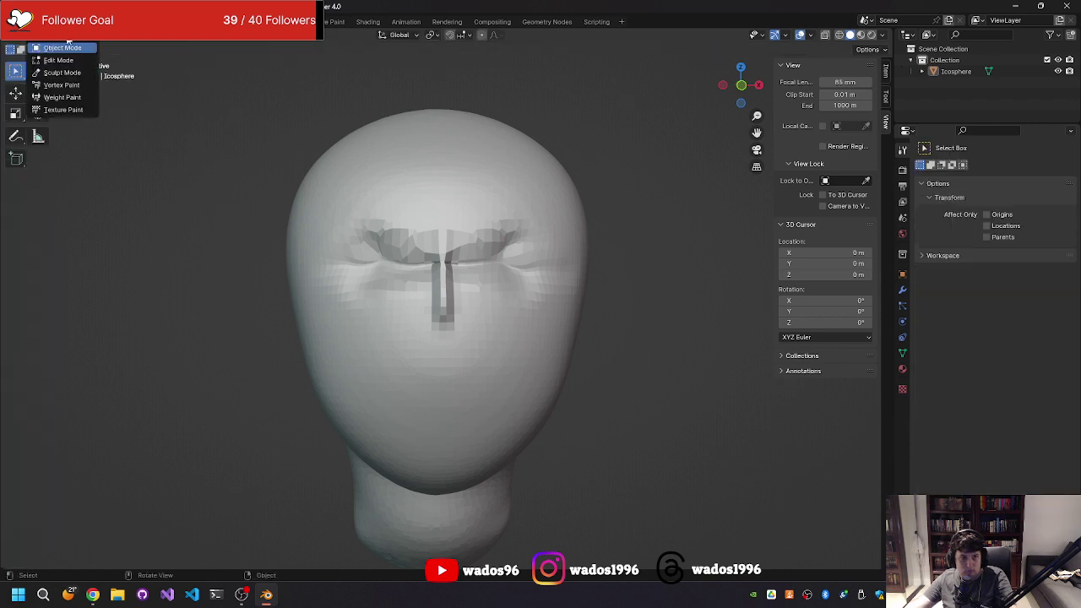
click(61, 72)
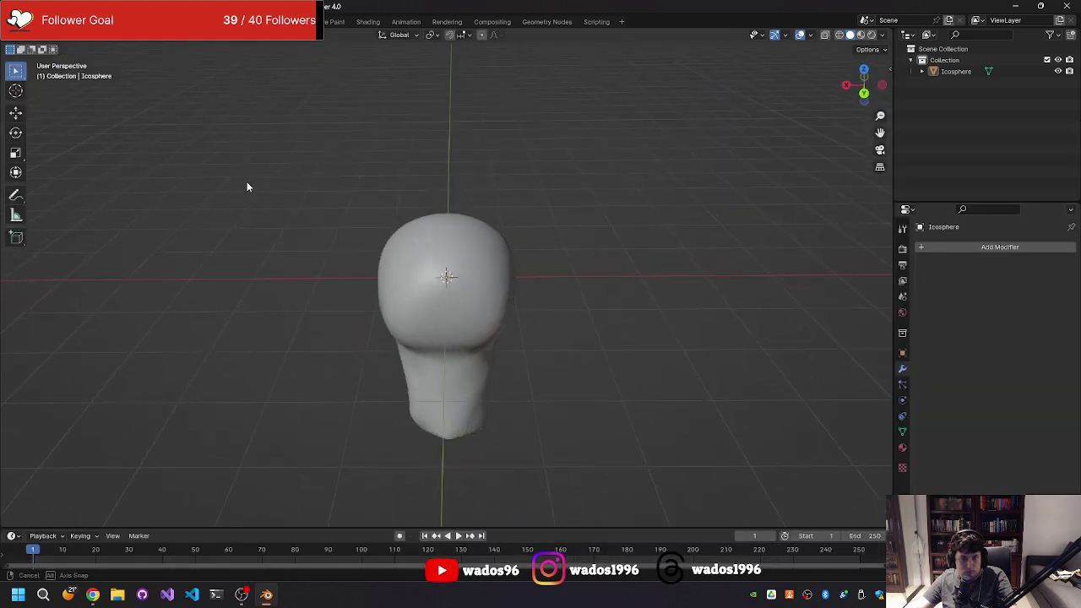
mouse_move(246, 182)
middle_down()
mouse_move(154, 149)
mouse_move(240, 100)
mouse_move(358, 145)
middle_up()
scroll(397, 128, up, 3)
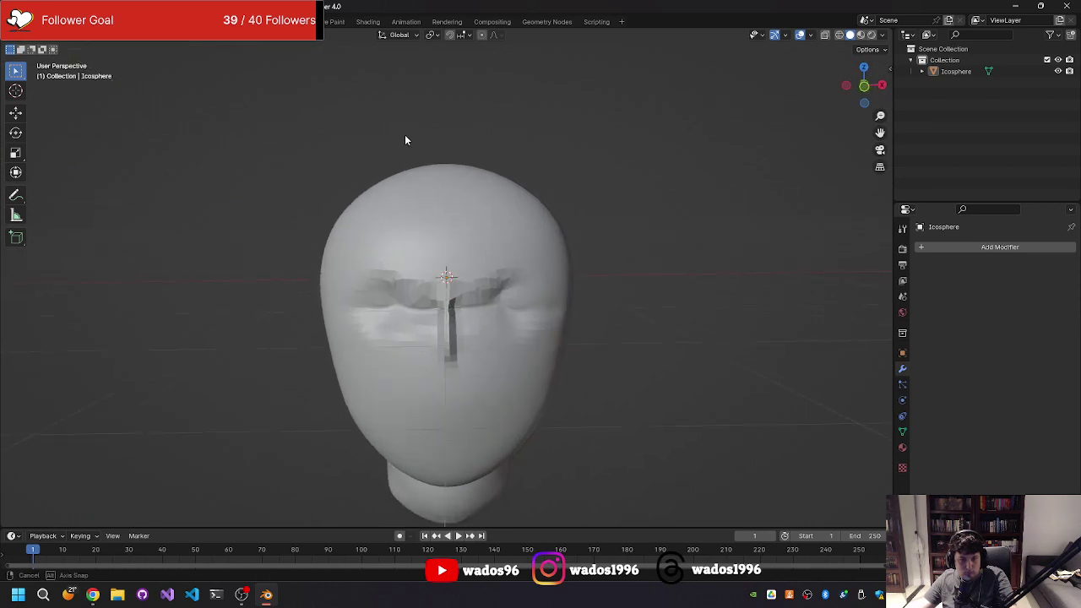
- Add an icosphere and reduce its radius to 0.22 m
key(shift+a)
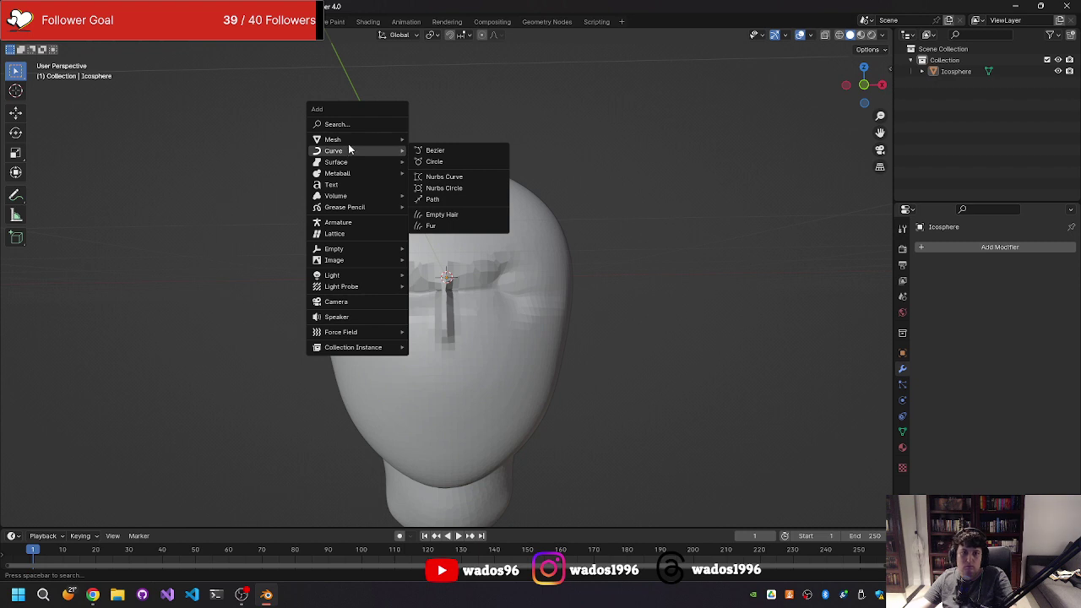
mouse_move(333, 139)
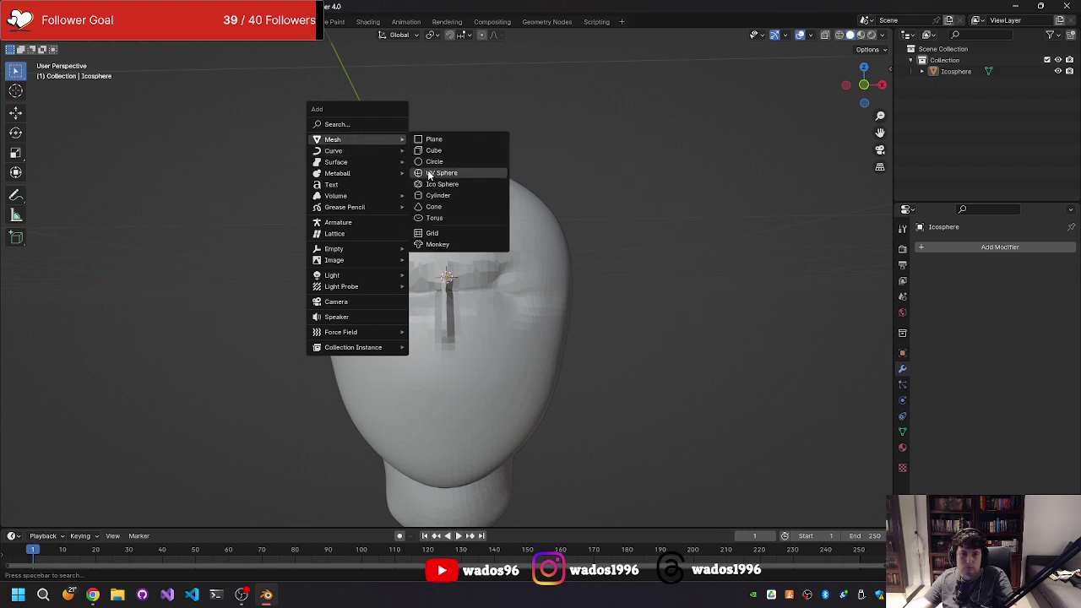
click(442, 185)
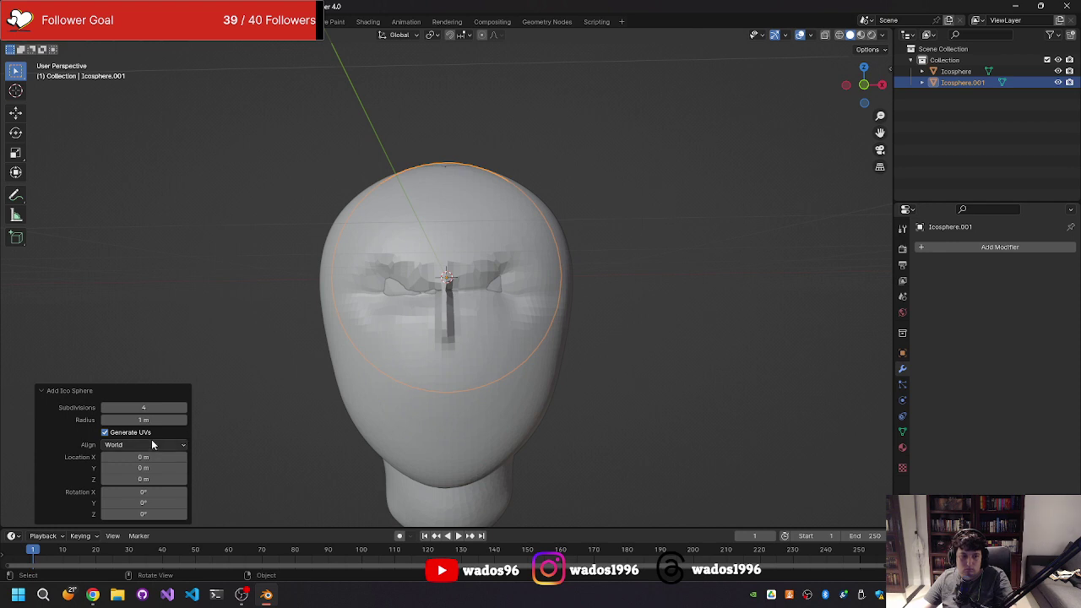
drag(144, 420, 142, 425)
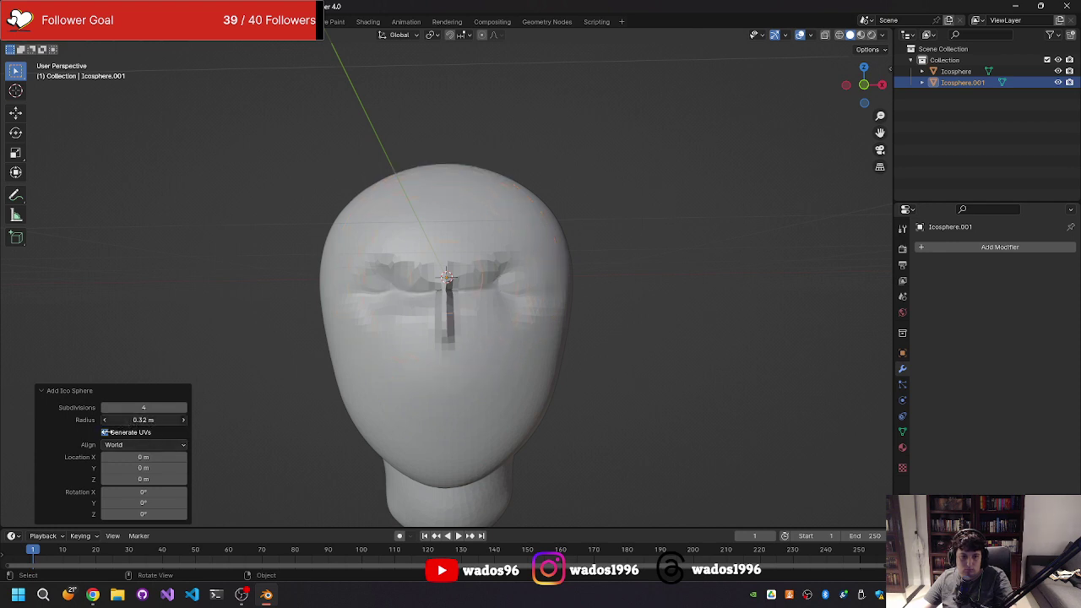
drag(103, 433, 104, 435)
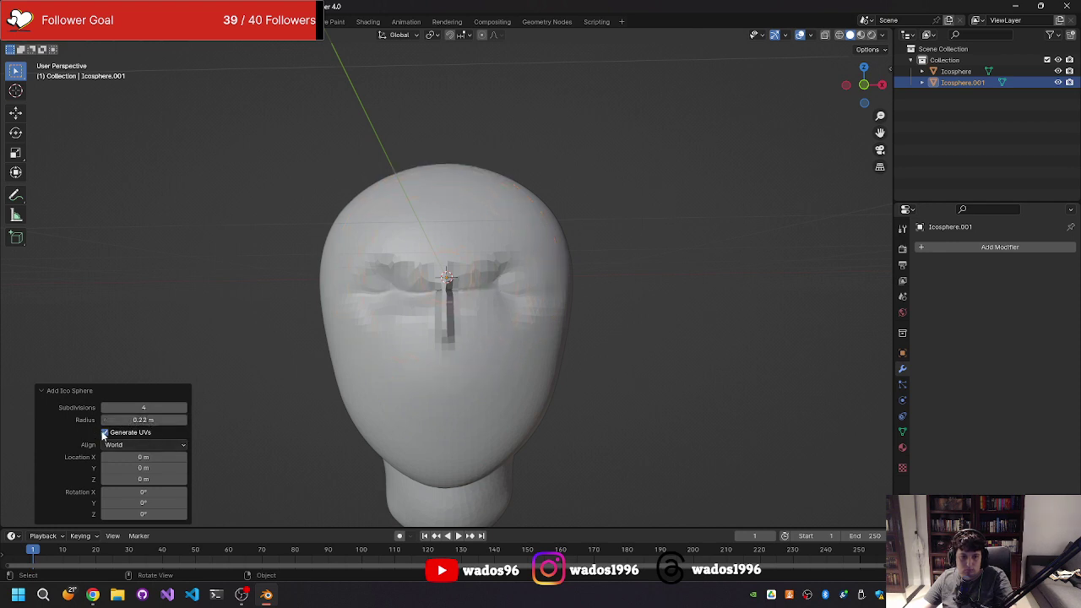
- Select the new sphere Icosphere.001 in the outliner and view it from above
mouse_move(283, 328)
middle_down()
mouse_move(316, 303)
mouse_move(296, 327)
middle_up()
click(304, 318)
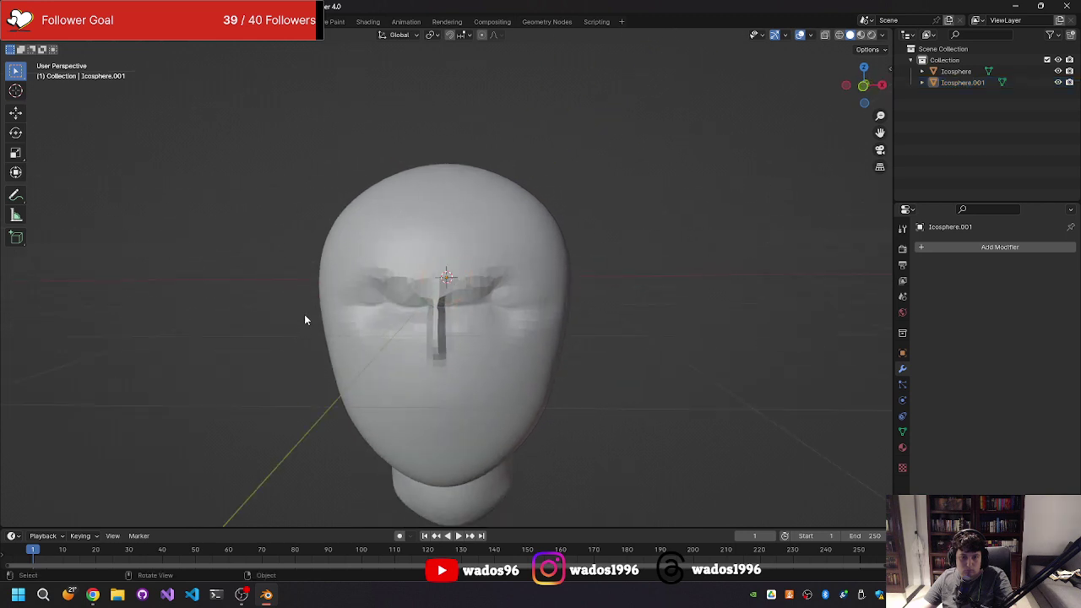
click(442, 268)
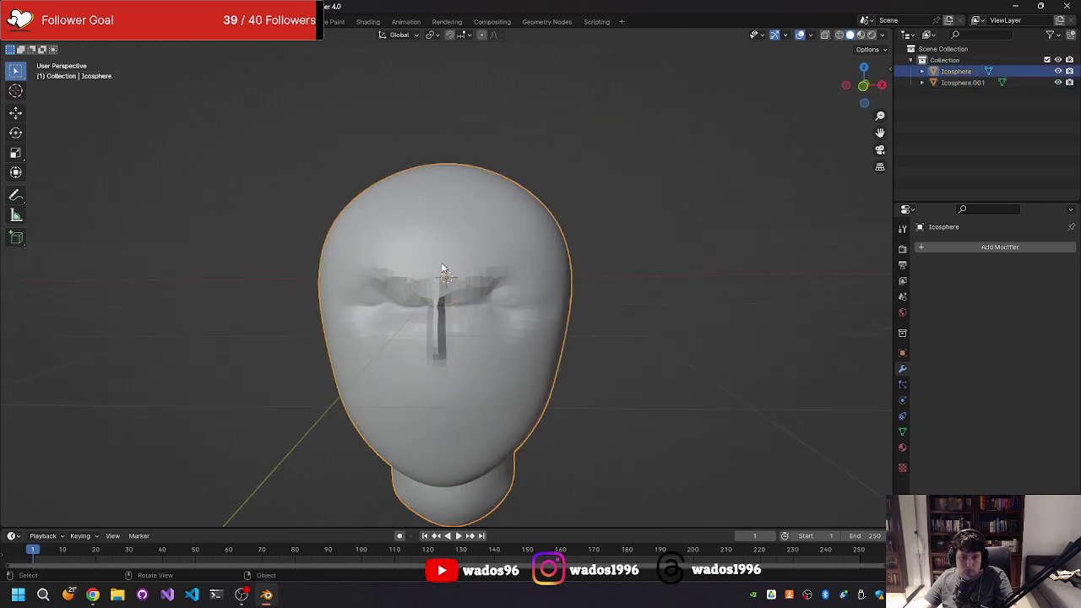
click(963, 83)
mouse_move(853, 126)
middle_down()
mouse_move(723, 199)
mouse_move(708, 196)
middle_up()
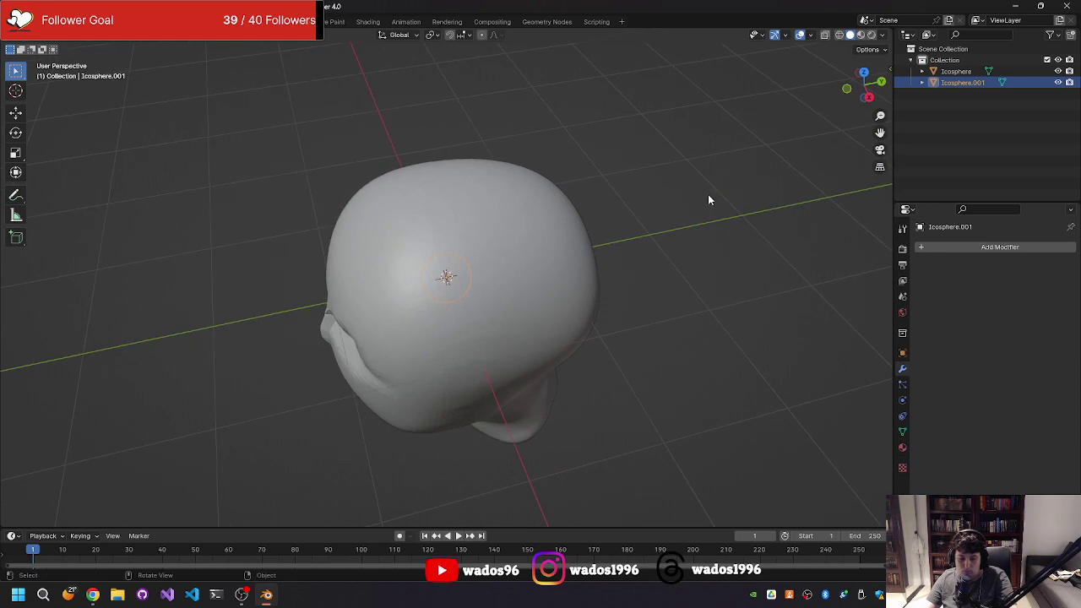
key(shift+m)
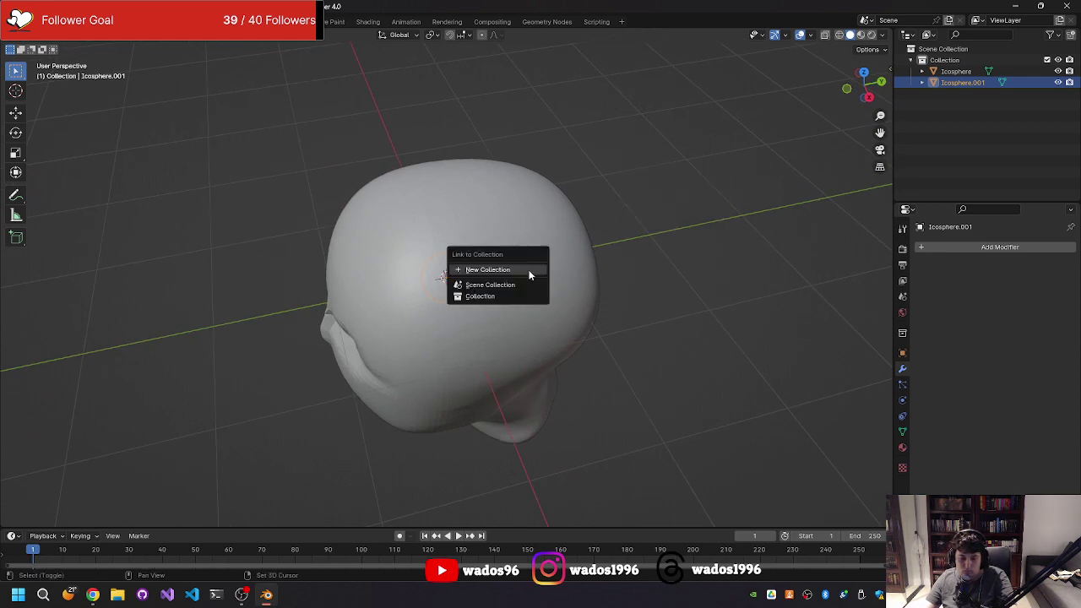
key(Escape)
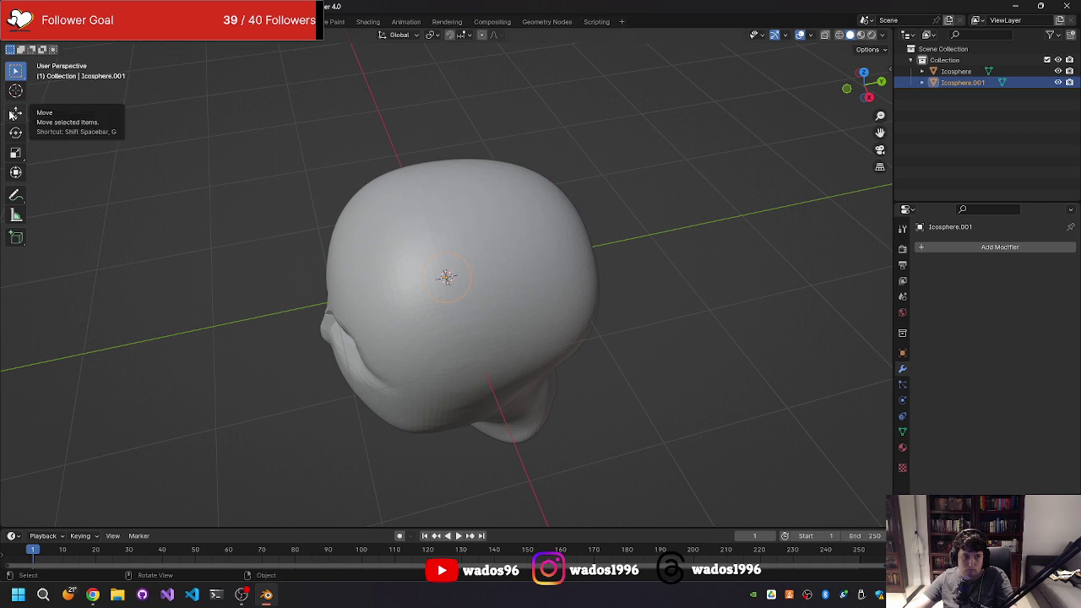
- Raise the eyeball sphere along the Z axis
key(shift+space)
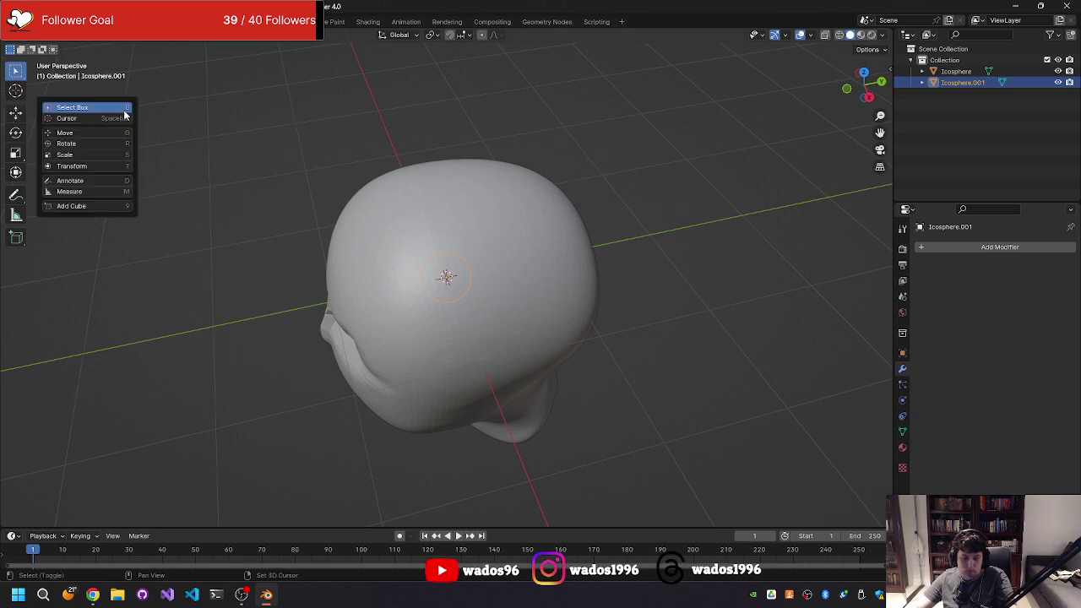
drag(133, 138, 221, 227)
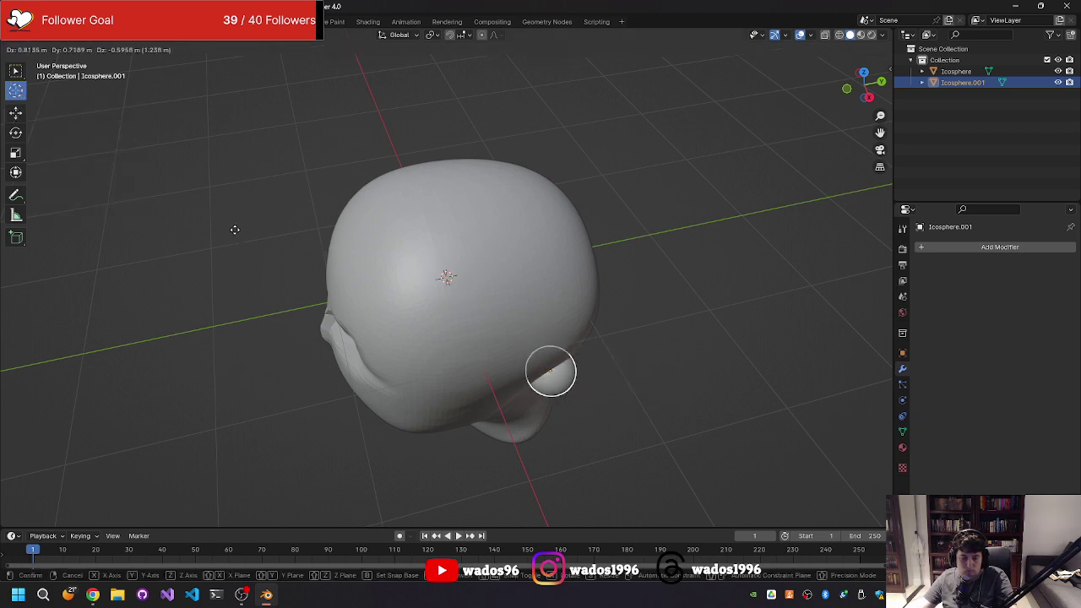
key(z)
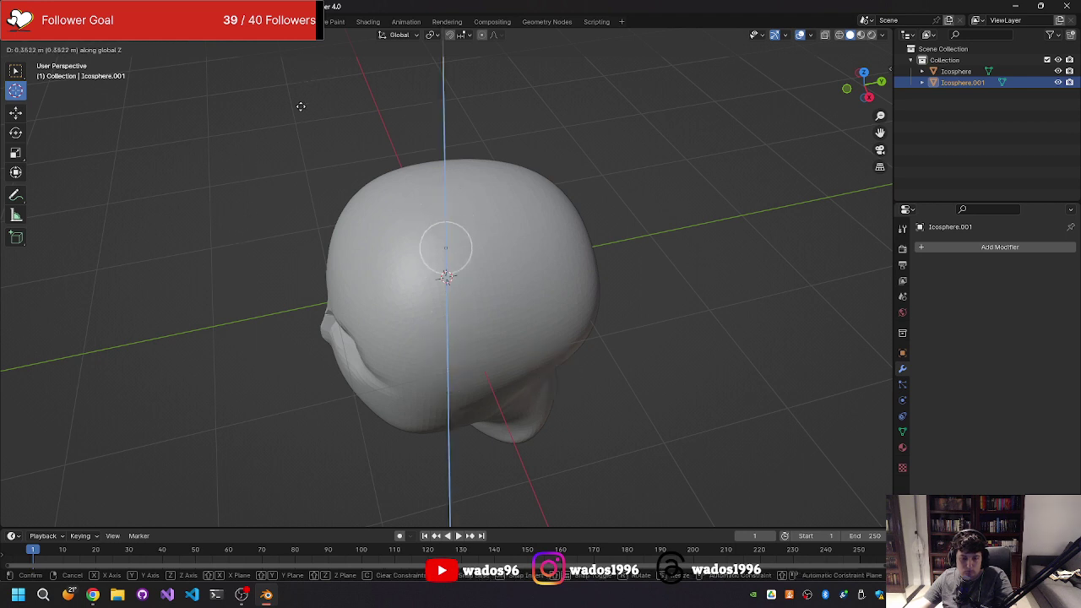
click(304, 91)
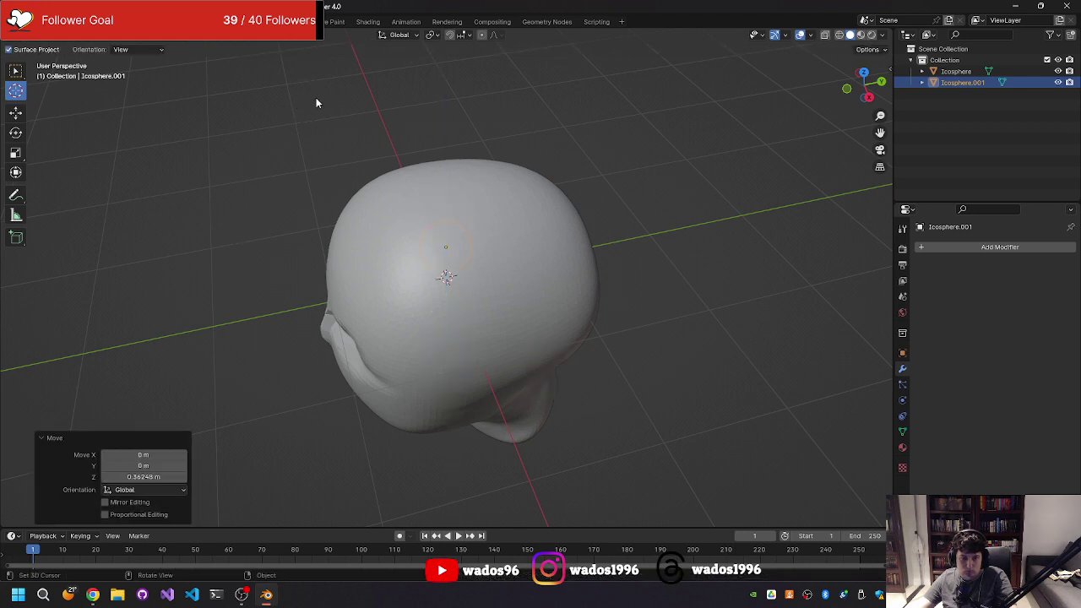
middle_drag(316, 97, 384, 63)
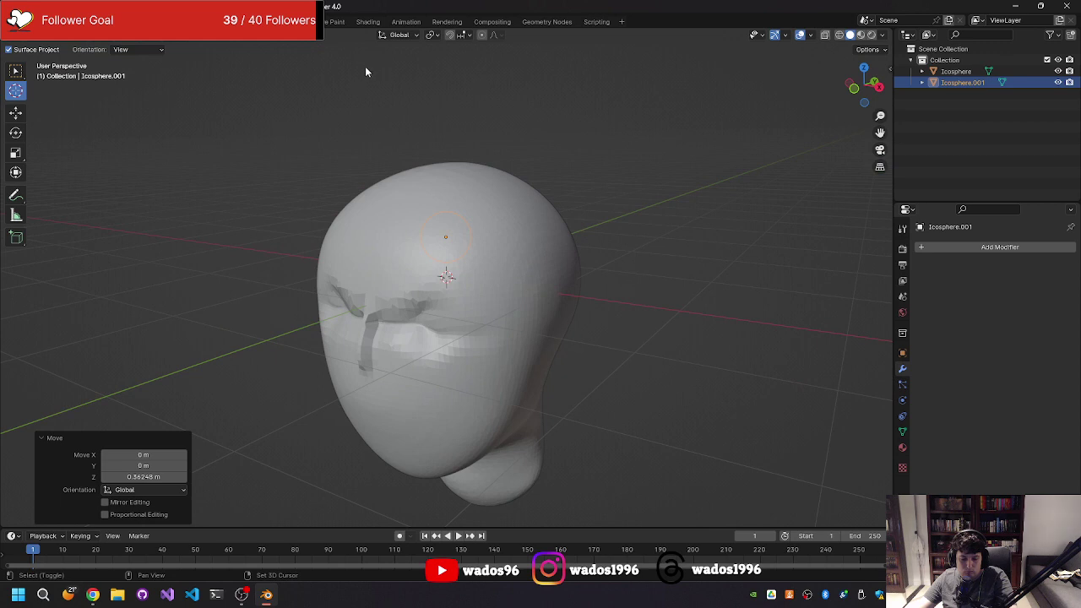
- Move the eyeball sphere toward the face along the Y axis
key(shift+space)
key(g)
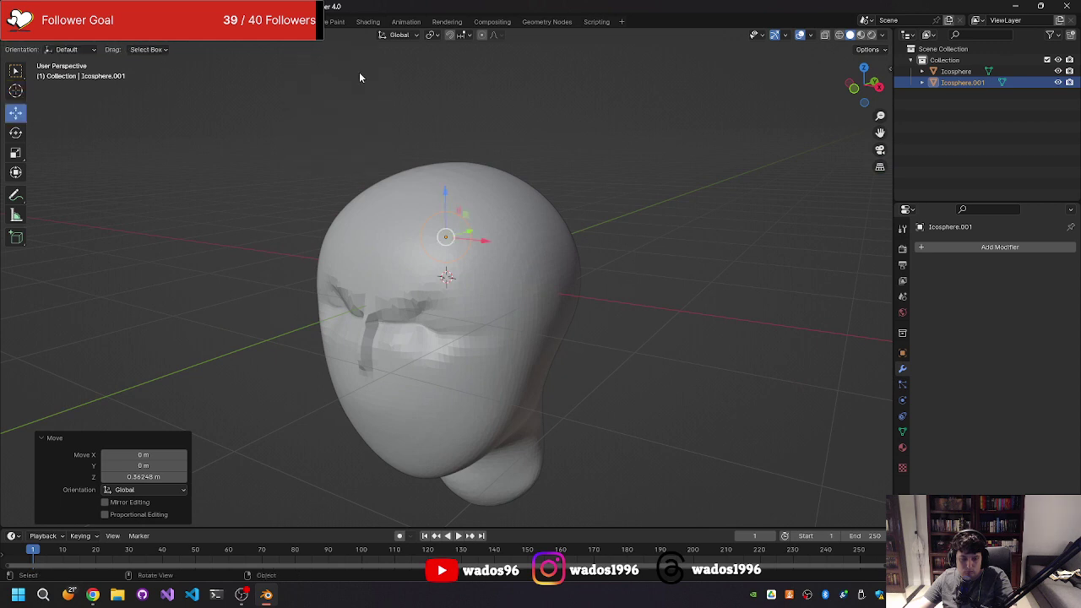
key(x)
key(Escape)
middle_drag(385, 154, 453, 218)
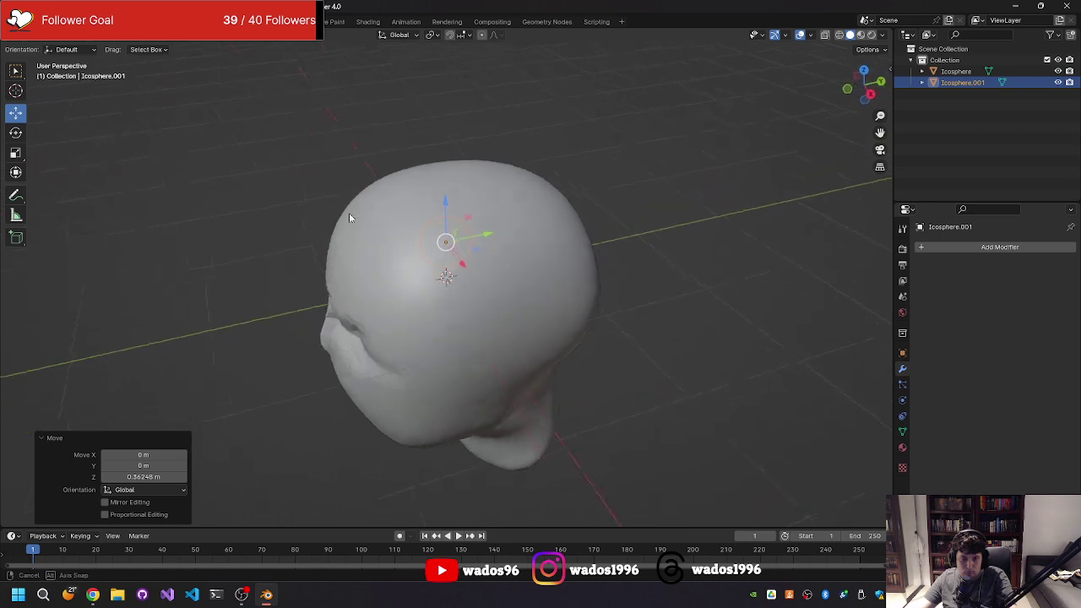
drag(493, 245, 405, 277)
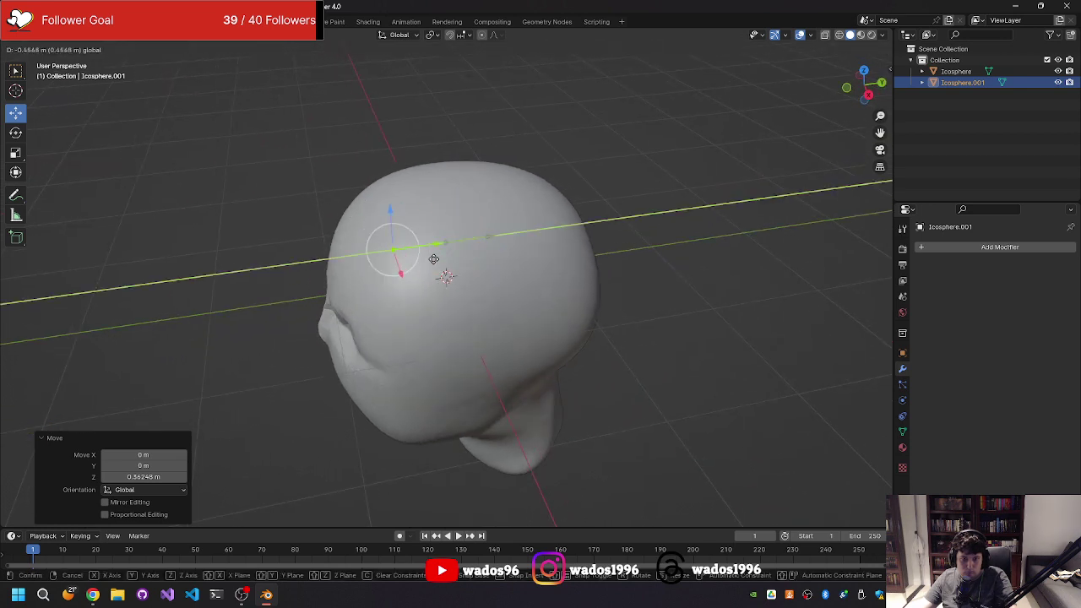
mouse_move(406, 277)
middle_down()
mouse_move(485, 224)
mouse_move(473, 172)
middle_up()
key(g)
key(y)
click(492, 216)
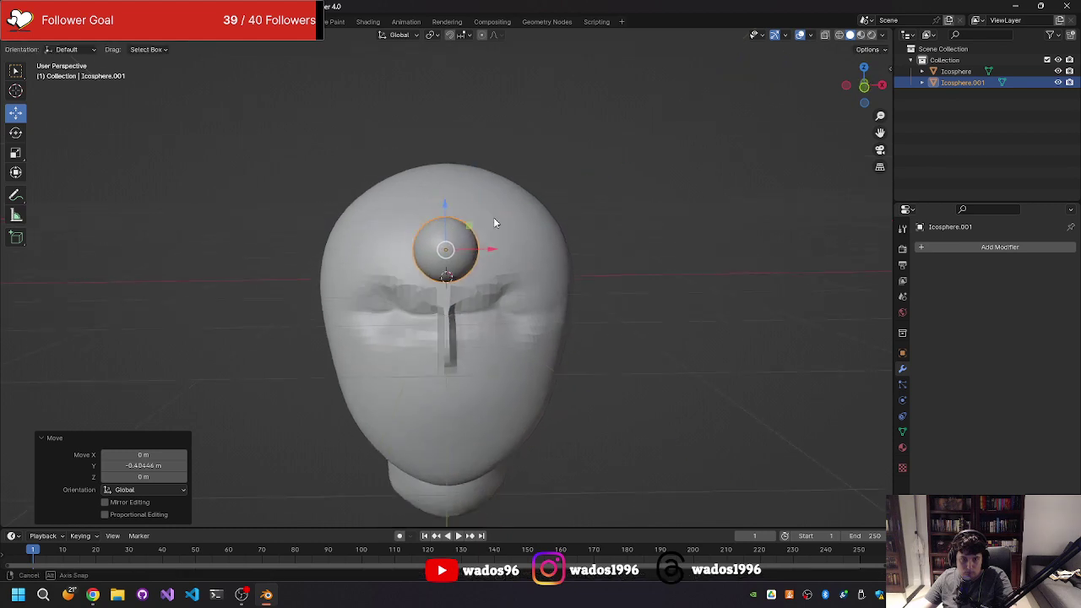
- Lower the eyeball down to eye level
click(426, 200)
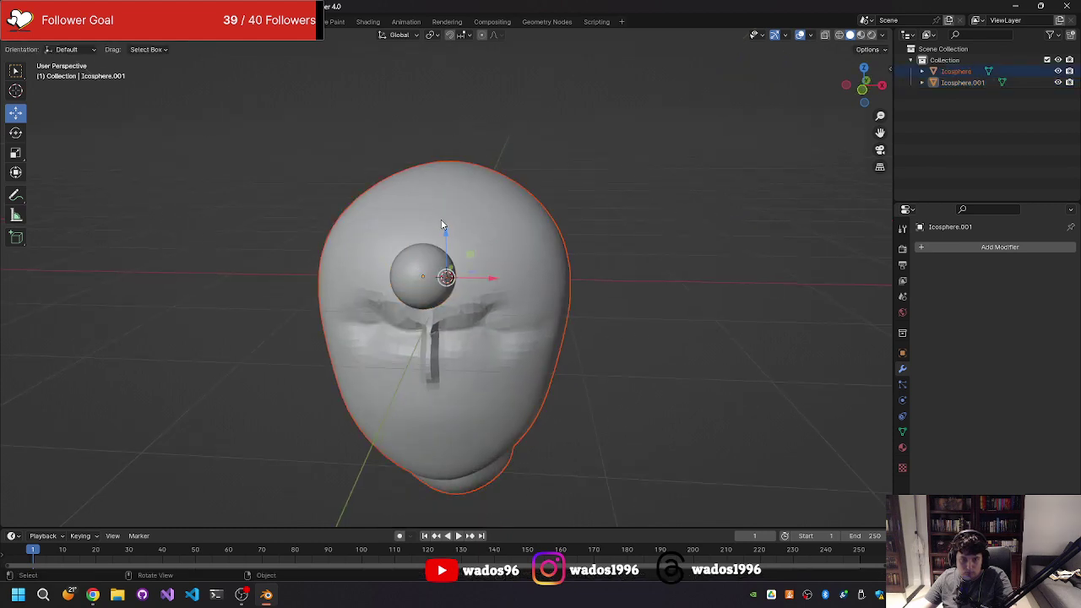
click(443, 223)
drag(425, 235, 425, 281)
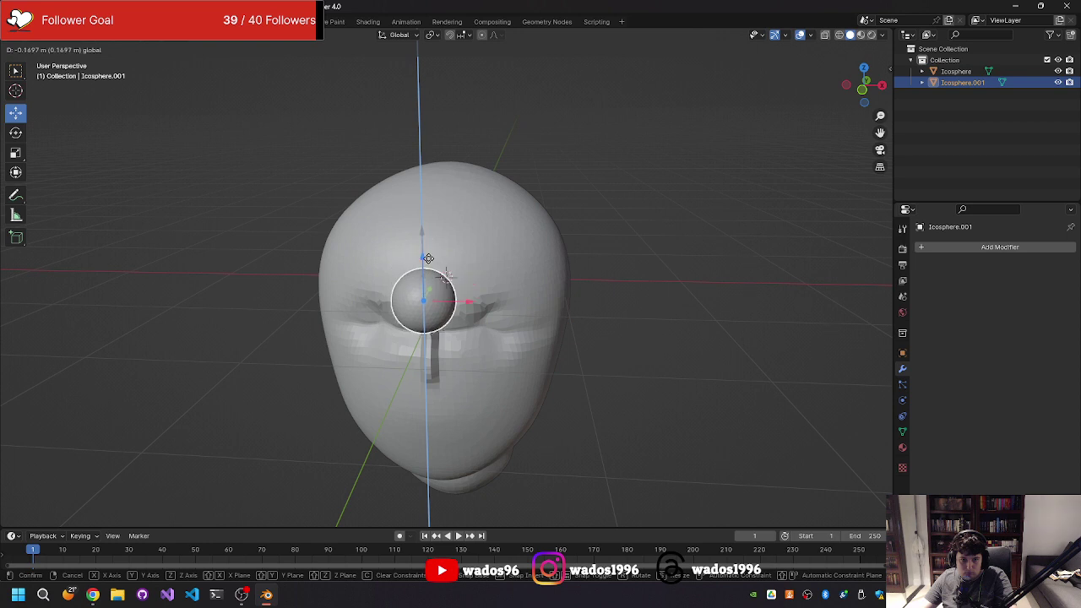
middle_drag(425, 280, 462, 213)
click(482, 185)
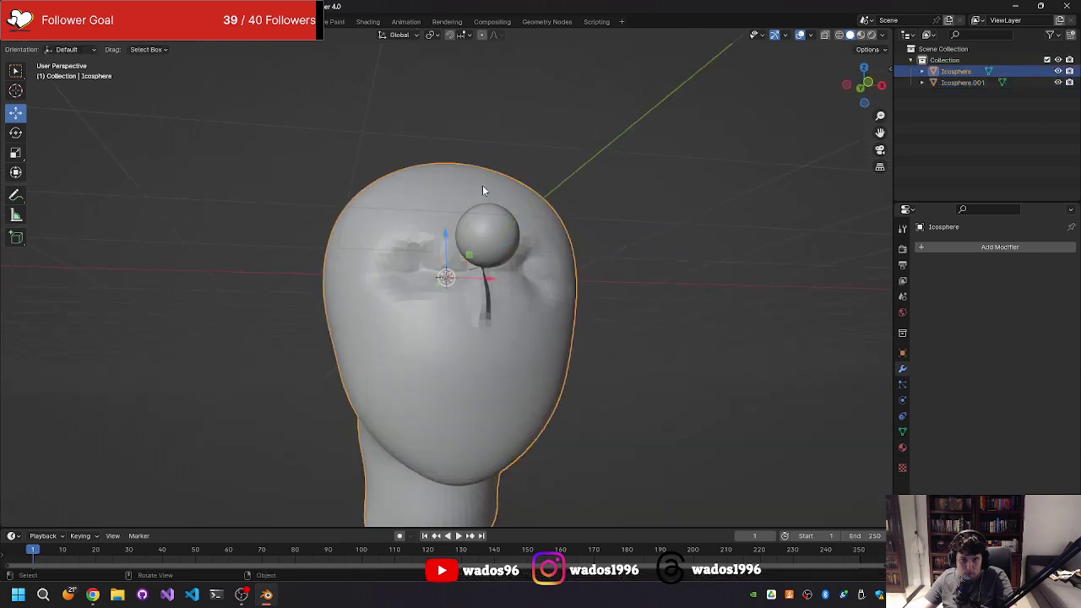
click(488, 221)
drag(487, 221, 462, 258)
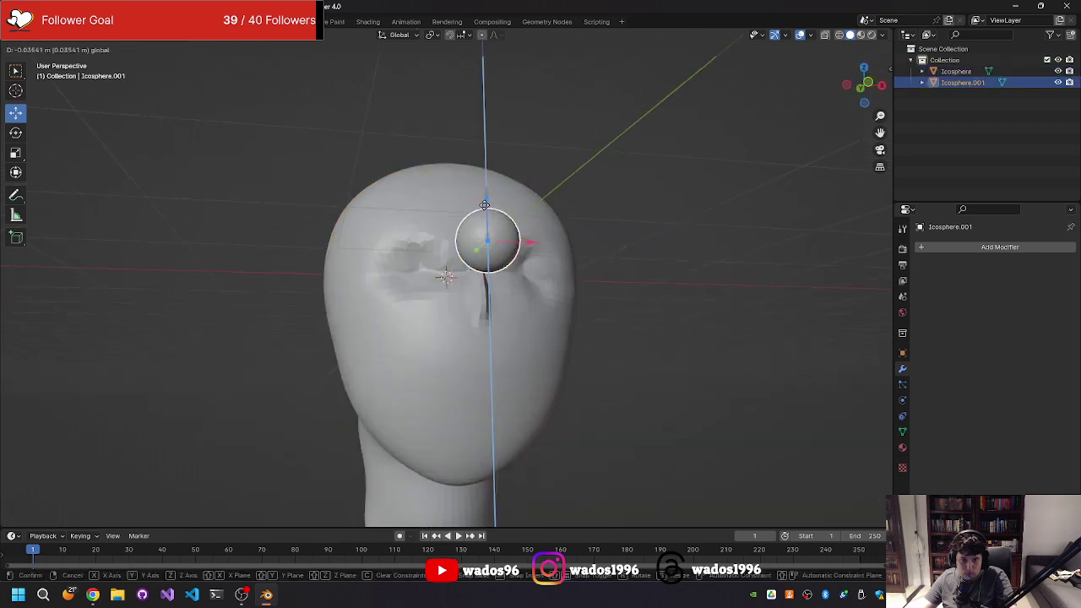
middle_drag(462, 258, 475, 277)
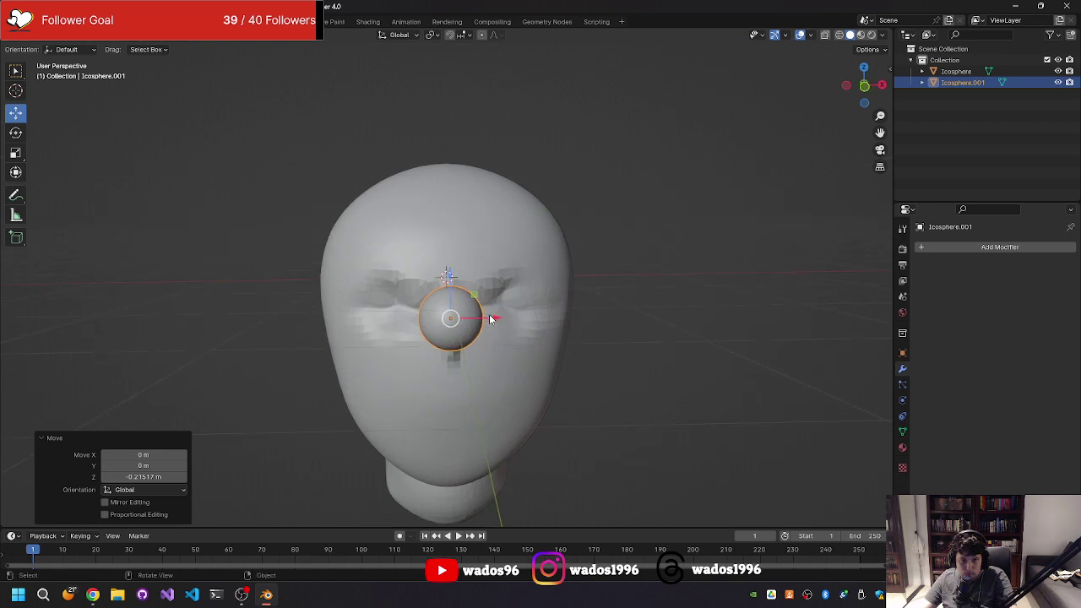
- Slide the eyeball along X and push it along Y into the left socket
key(g)
key(x)
click(436, 316)
mouse_move(437, 316)
middle_down()
mouse_move(540, 311)
mouse_move(566, 295)
middle_up()
key(g)
key(y)
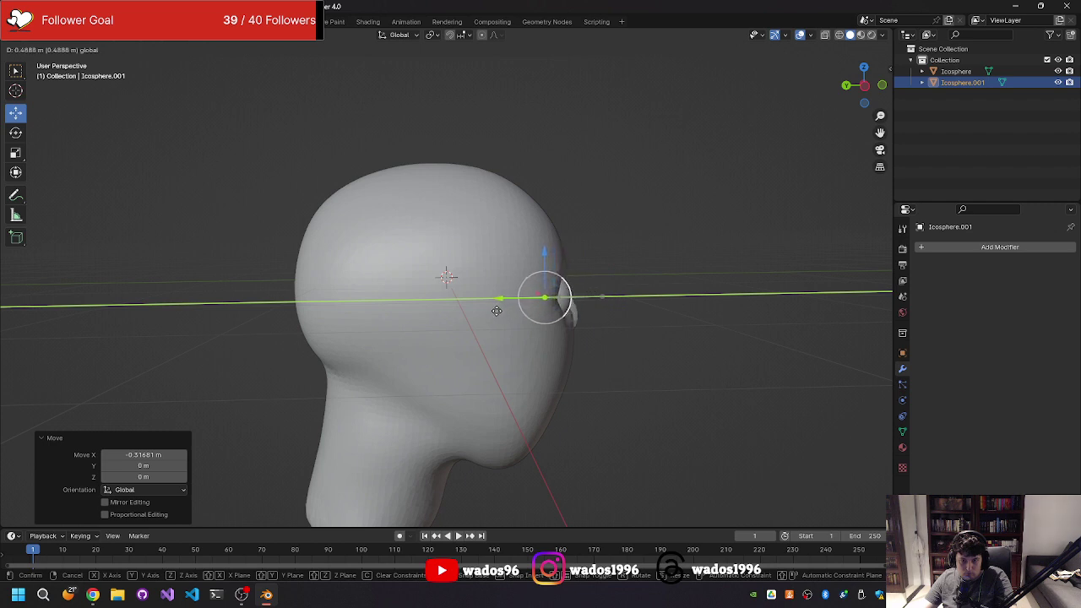
click(499, 306)
mouse_move(499, 305)
middle_down()
mouse_move(400, 319)
mouse_move(402, 307)
mouse_move(474, 286)
middle_up()
click(621, 260)
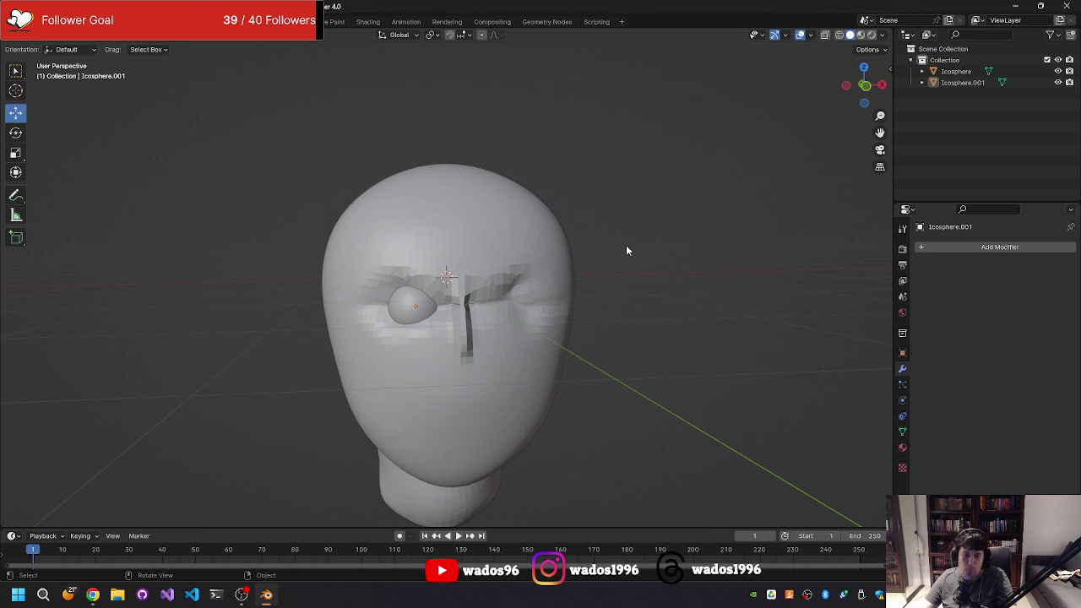
- Reselect the placed eyeball sphere for copying
scroll(505, 262, up, 3)
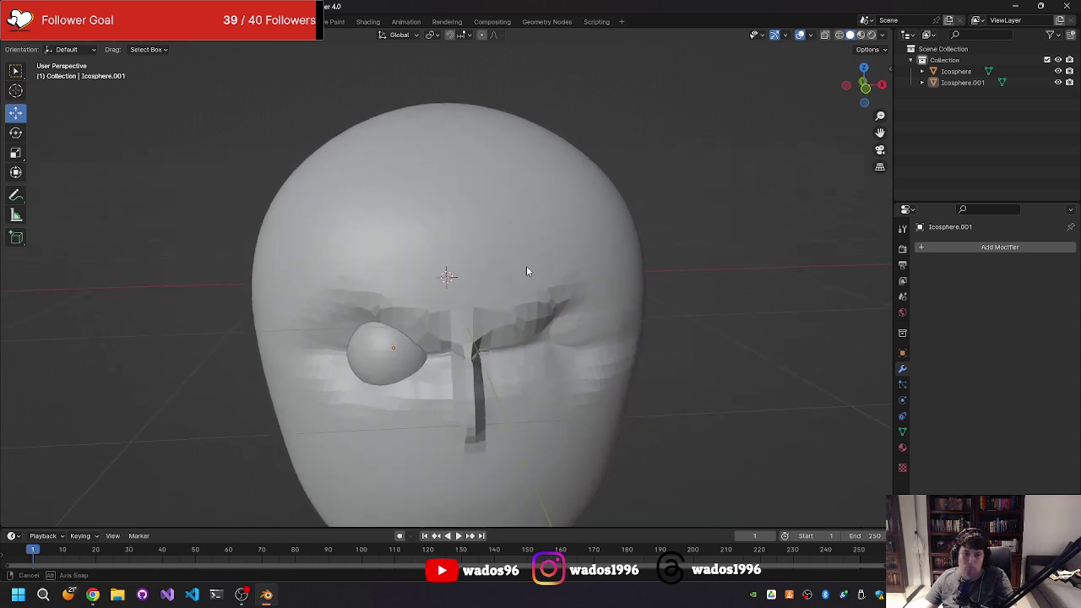
scroll(518, 266, down, 2)
mouse_move(430, 314)
middle_down()
mouse_move(435, 290)
mouse_move(424, 306)
middle_up()
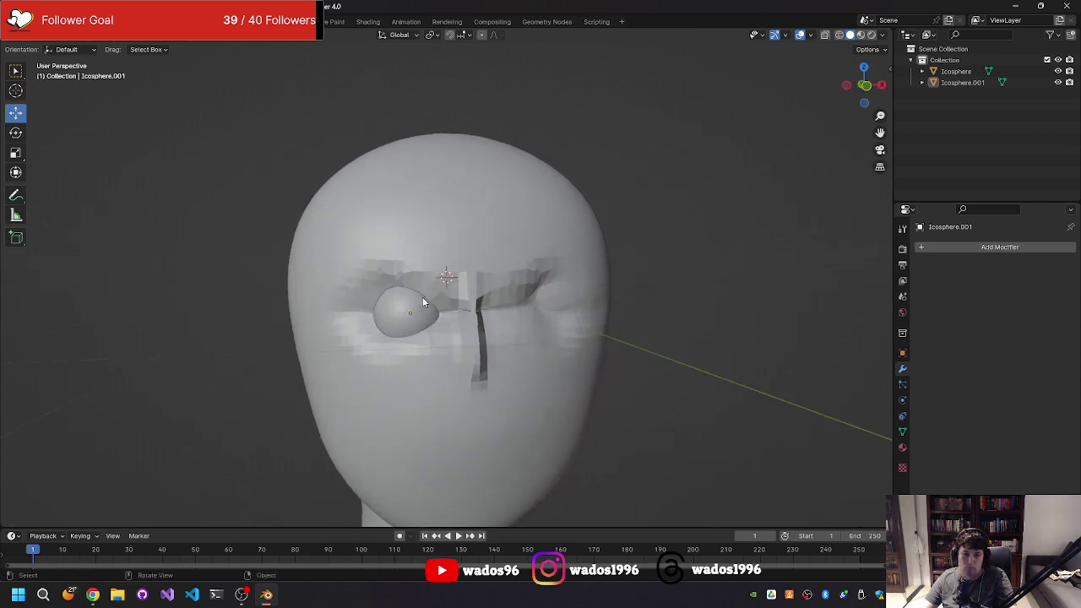
click(425, 308)
- Paste a copy of the eyeball and slide it across into the right eye socket
key(ctrl+v)
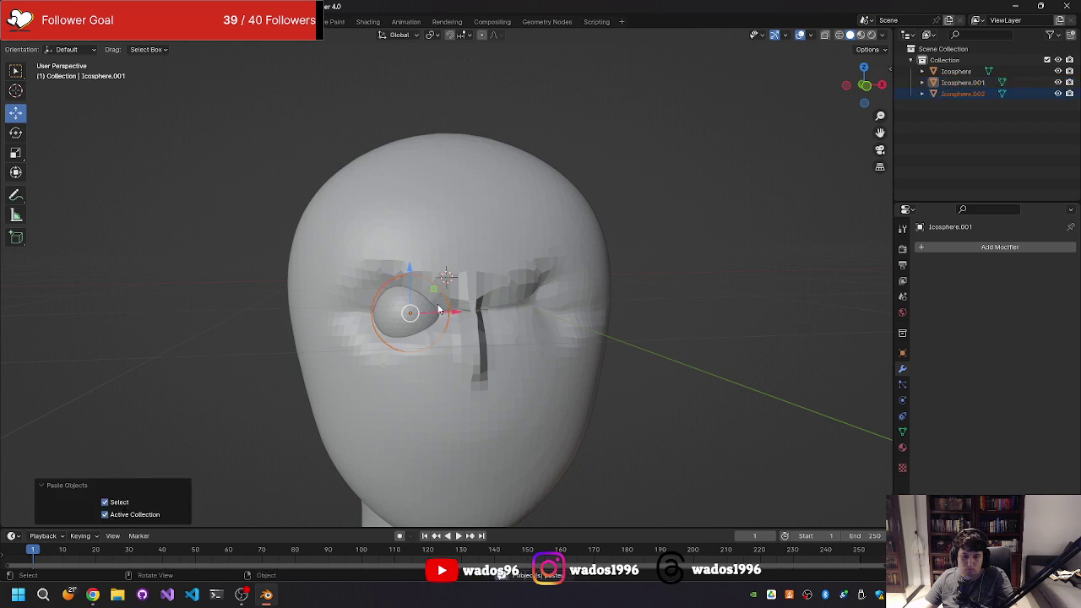
click(453, 316)
click(418, 312)
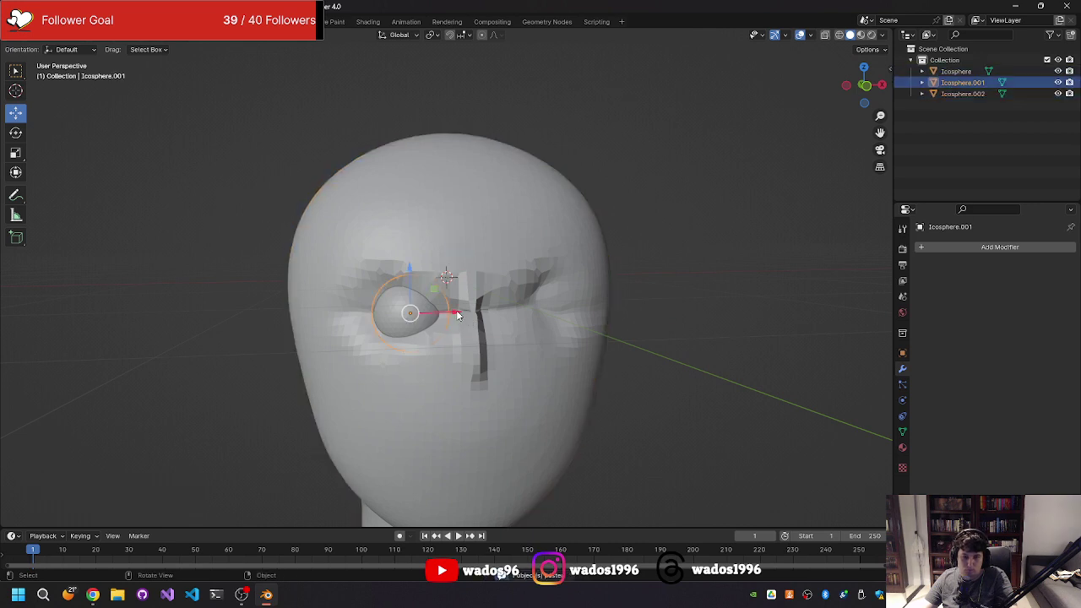
drag(457, 315, 572, 312)
mouse_move(605, 305)
middle_down()
mouse_move(572, 312)
mouse_move(629, 275)
mouse_move(582, 256)
mouse_move(581, 237)
mouse_move(564, 244)
mouse_move(624, 259)
mouse_move(777, 266)
mouse_move(791, 251)
mouse_move(679, 273)
mouse_move(668, 244)
mouse_move(664, 256)
mouse_move(613, 258)
mouse_move(769, 231)
mouse_move(777, 261)
mouse_move(783, 248)
mouse_move(770, 254)
mouse_move(785, 239)
mouse_move(755, 198)
mouse_move(644, 290)
mouse_move(657, 255)
mouse_move(693, 234)
mouse_move(736, 241)
mouse_move(752, 276)
mouse_move(716, 283)
mouse_move(659, 324)
mouse_move(673, 258)
mouse_move(577, 277)
mouse_move(639, 248)
mouse_move(667, 258)
mouse_move(653, 264)
mouse_move(697, 253)
mouse_move(690, 265)
mouse_move(657, 268)
middle_up()
click(629, 281)
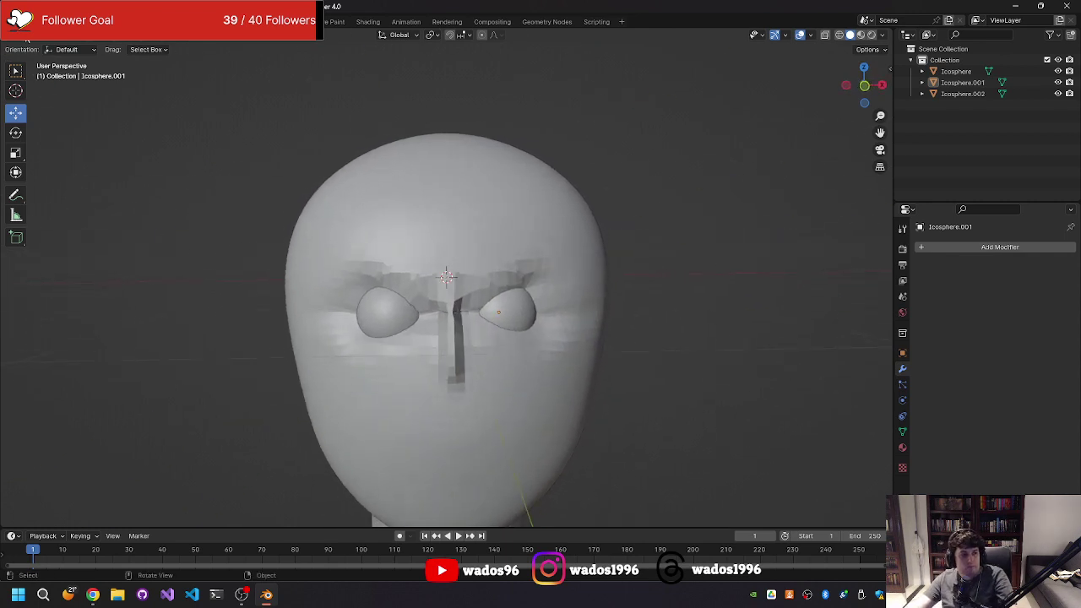
mouse_move(456, 294)
middle_down()
mouse_move(545, 278)
mouse_move(492, 290)
mouse_move(446, 273)
mouse_move(417, 289)
mouse_move(418, 258)
middle_up()
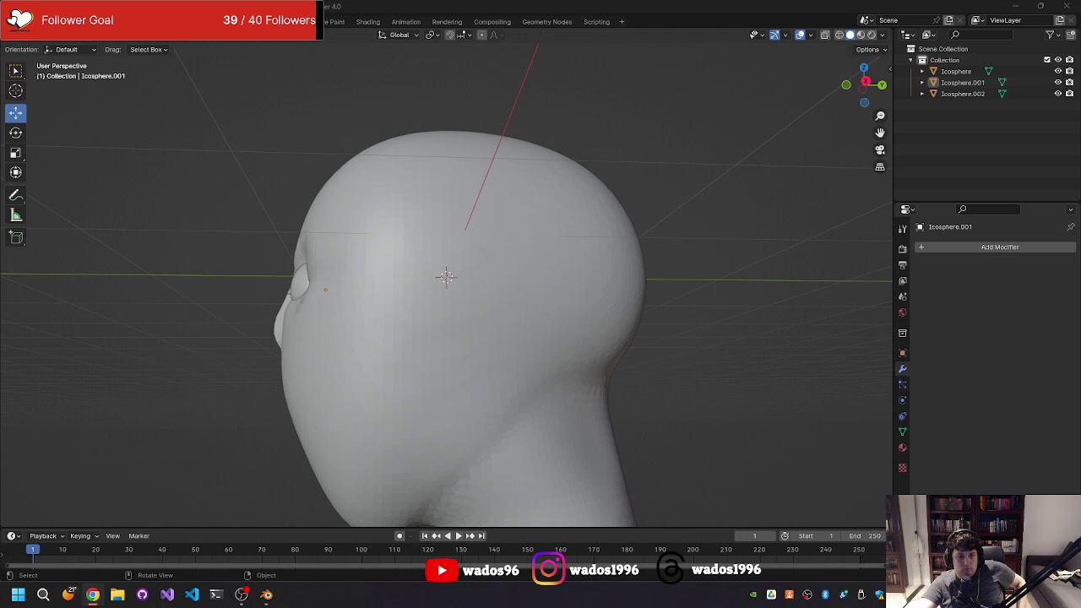
middle_drag(363, 234, 484, 288)
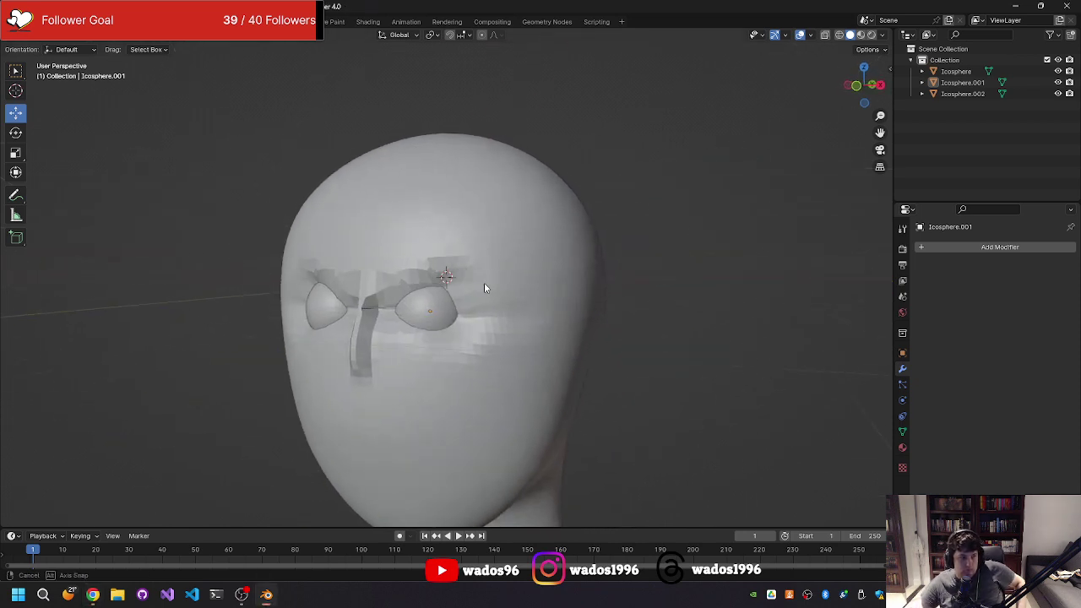
mouse_move(484, 288)
middle_down()
mouse_move(420, 293)
mouse_move(480, 309)
mouse_move(413, 295)
mouse_move(413, 282)
middle_up()
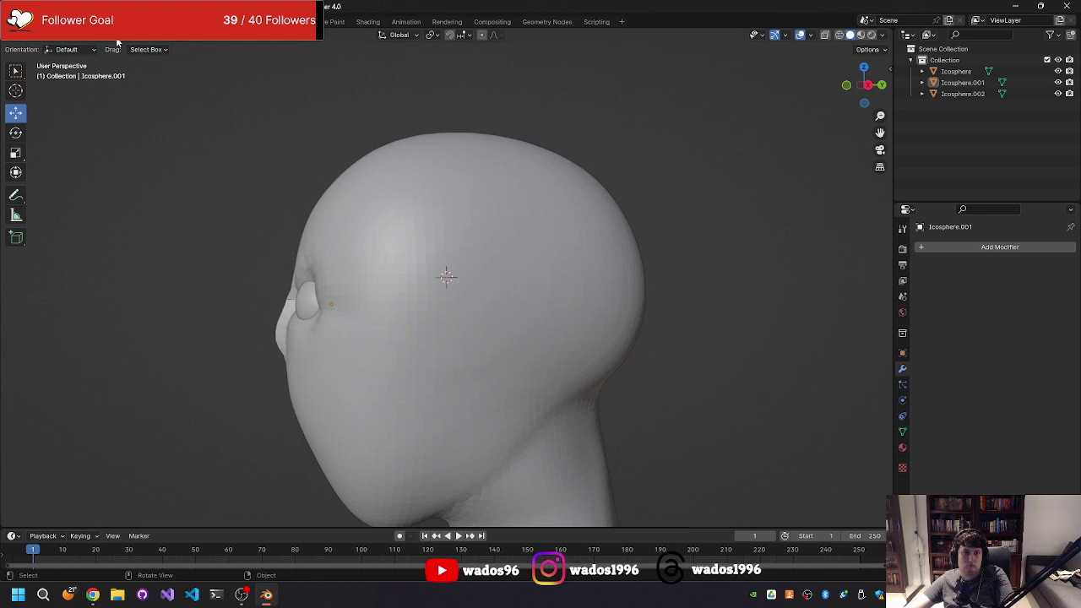
- Select the head mesh in the outliner and return it to Object Mode
key(Tab)
scroll(447, 329, down, 5)
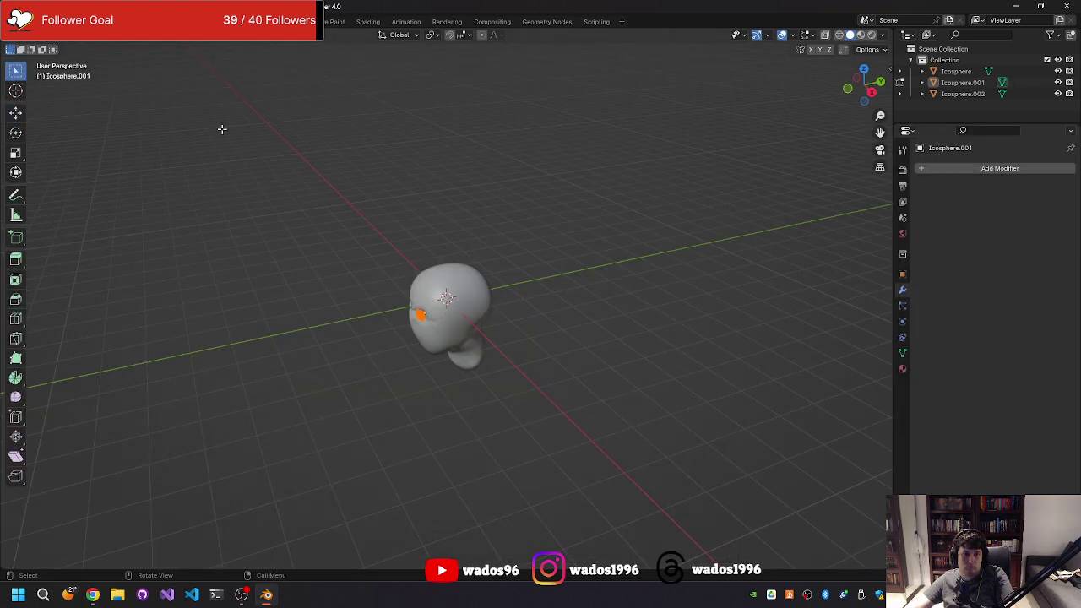
mouse_move(222, 127)
middle_down()
mouse_move(381, 231)
mouse_move(353, 205)
middle_up()
scroll(352, 206, up, 5)
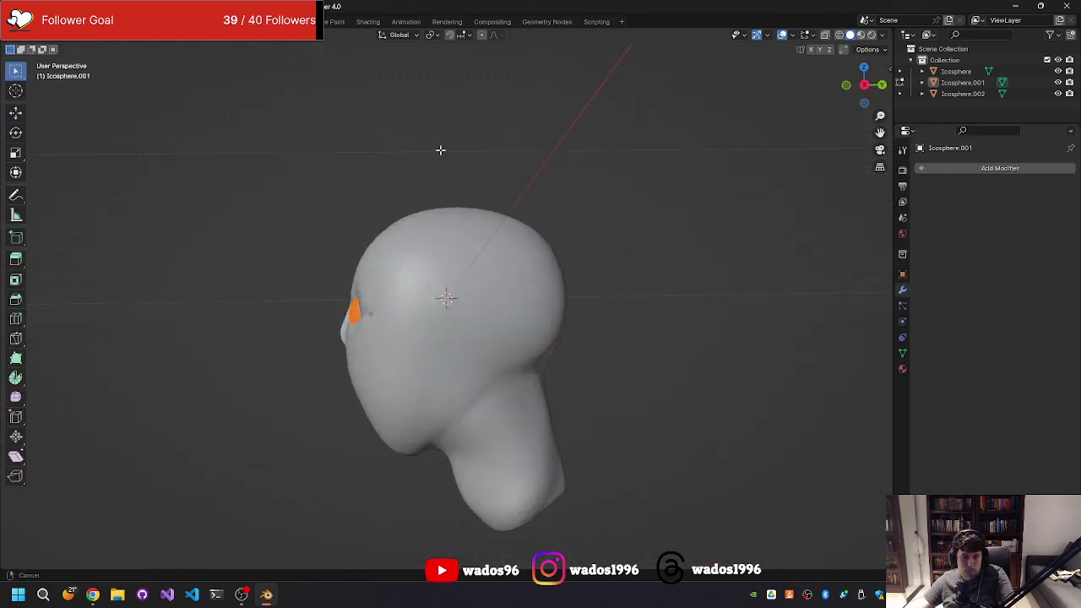
scroll(439, 149, up, 2)
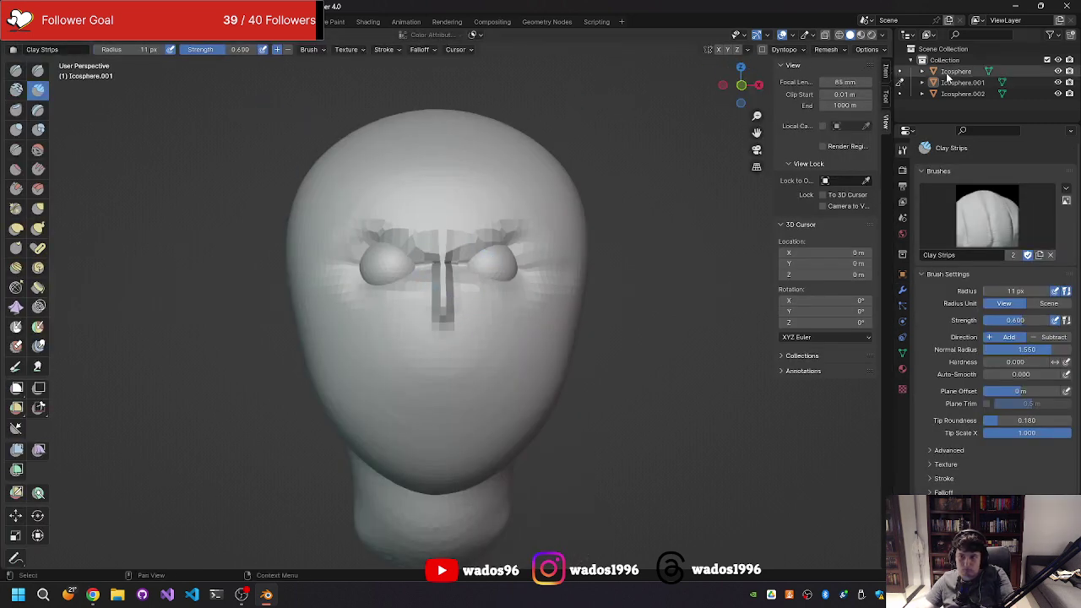
click(956, 71)
middle_drag(625, 247, 554, 255)
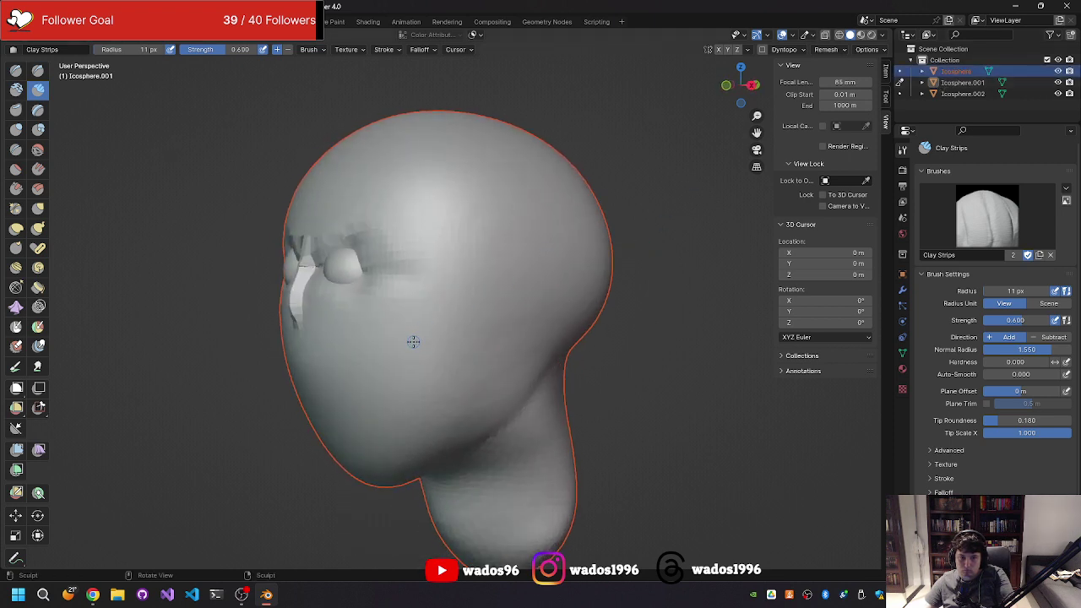
mouse_move(393, 343)
middle_down()
mouse_move(454, 312)
mouse_move(400, 374)
middle_up()
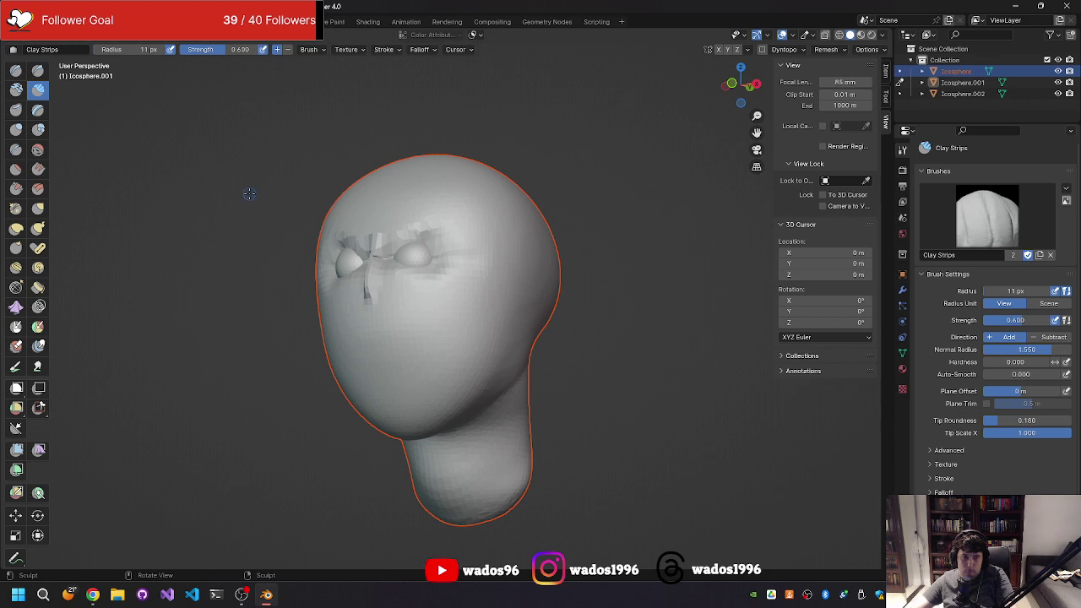
middle_drag(398, 321, 429, 326)
key(ctrl+Tab)
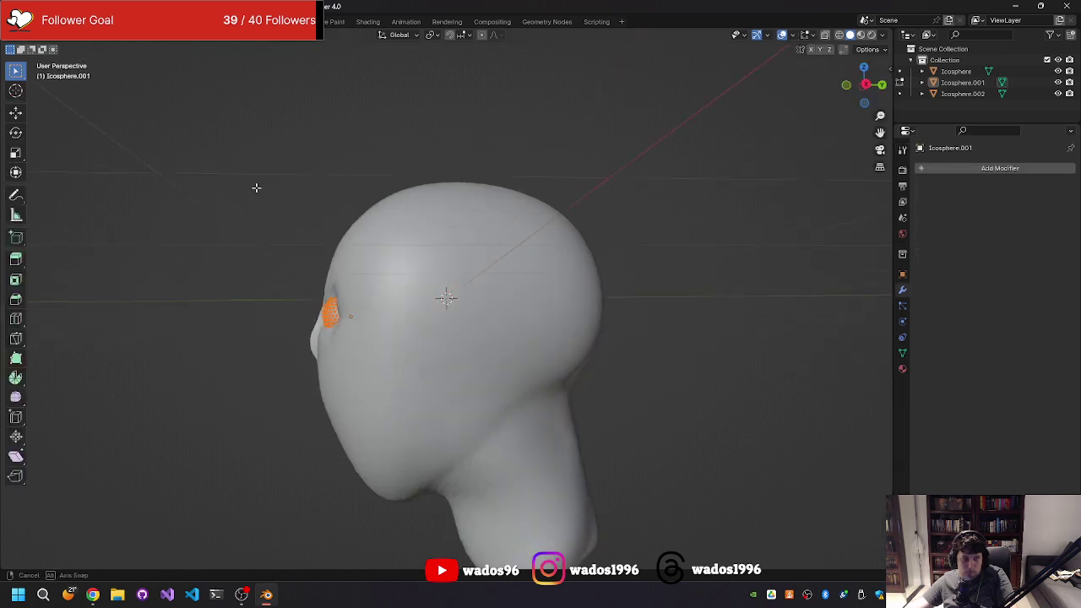
middle_drag(259, 186, 349, 191)
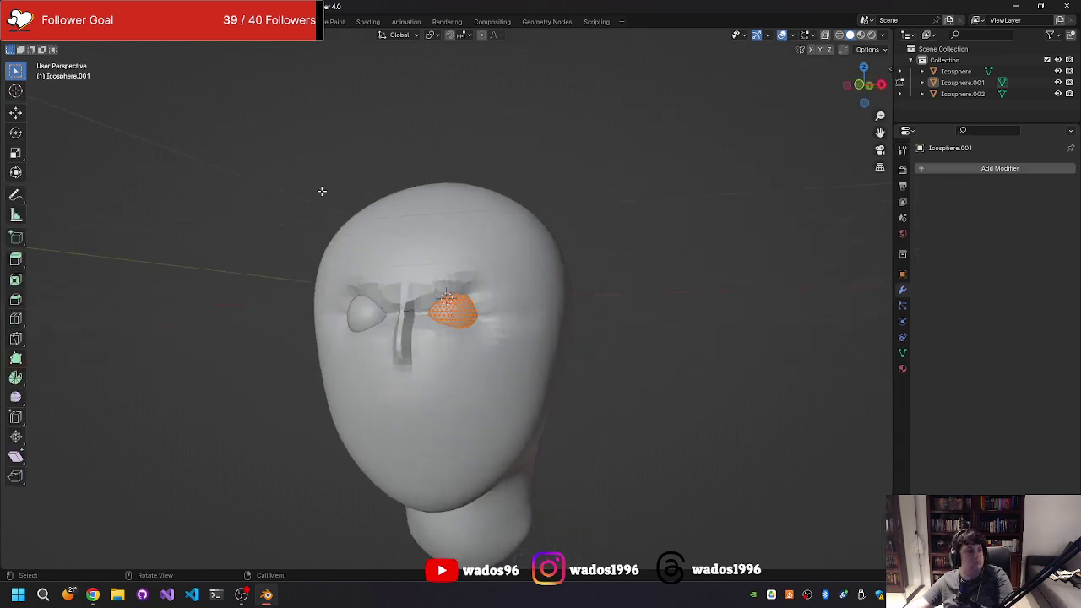
- Undo four times to remove both eyeballs, leaving only the head
key(ctrl+z)
key(ctrl+z)
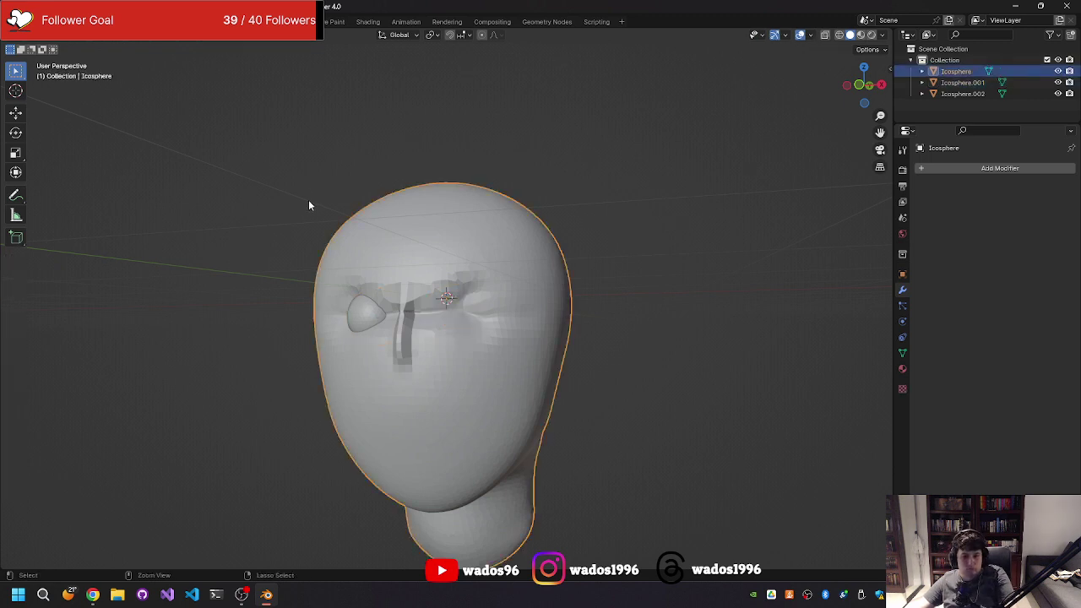
key(ctrl+z)
key(ctrl+z)
key(ctrl+z)
key(ctrl+z)
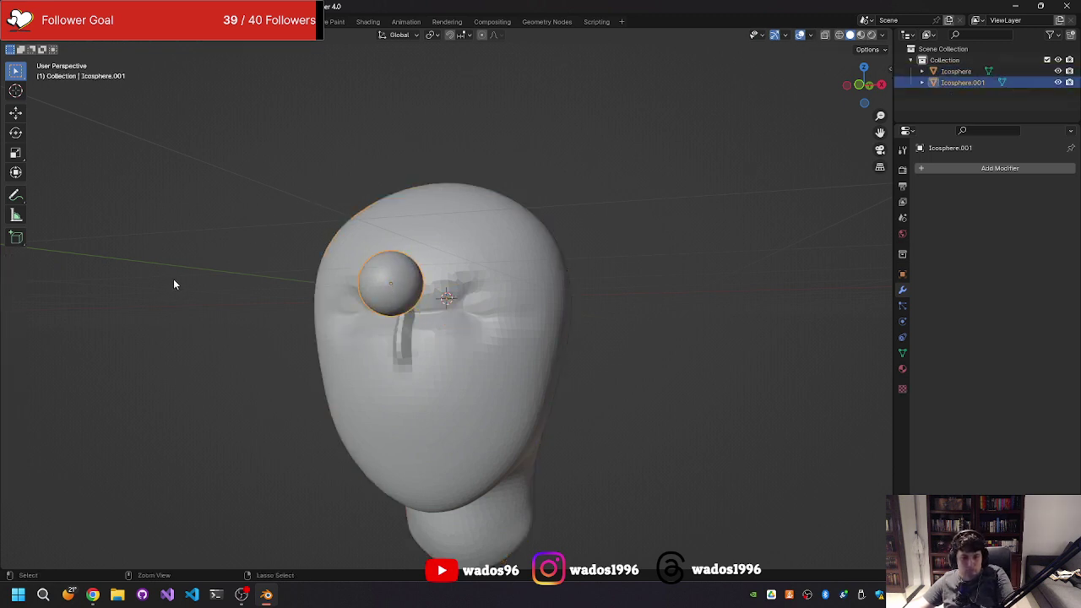
key(ctrl+z)
key(ctrl+z)
key(ctrl+z)
key(ctrl+z)
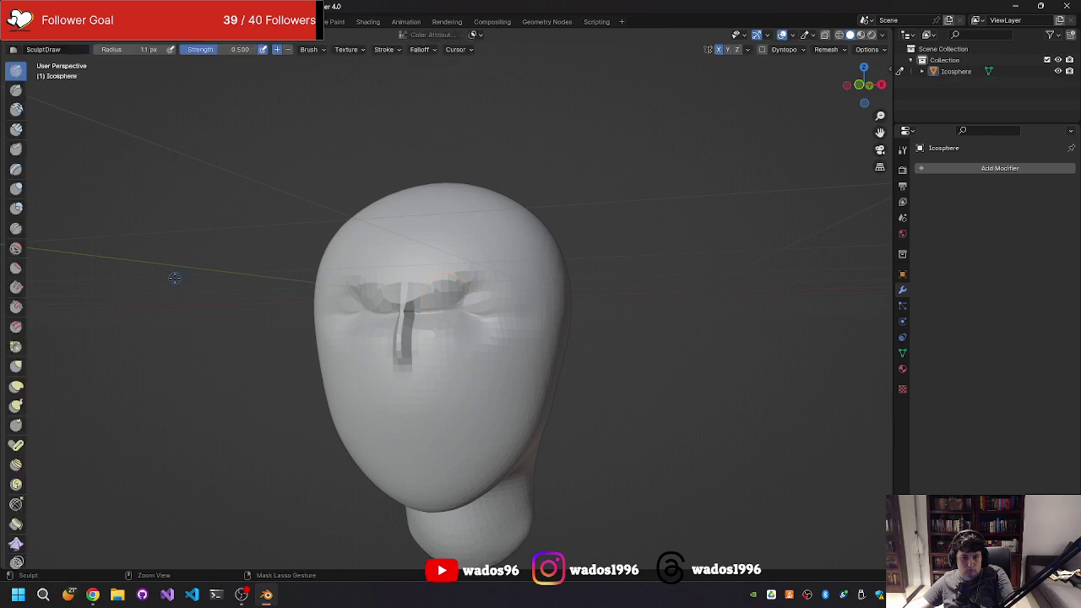
key(ctrl+z)
key(ctrl+z)
key(ctrl+z)
key(ctrl+z)
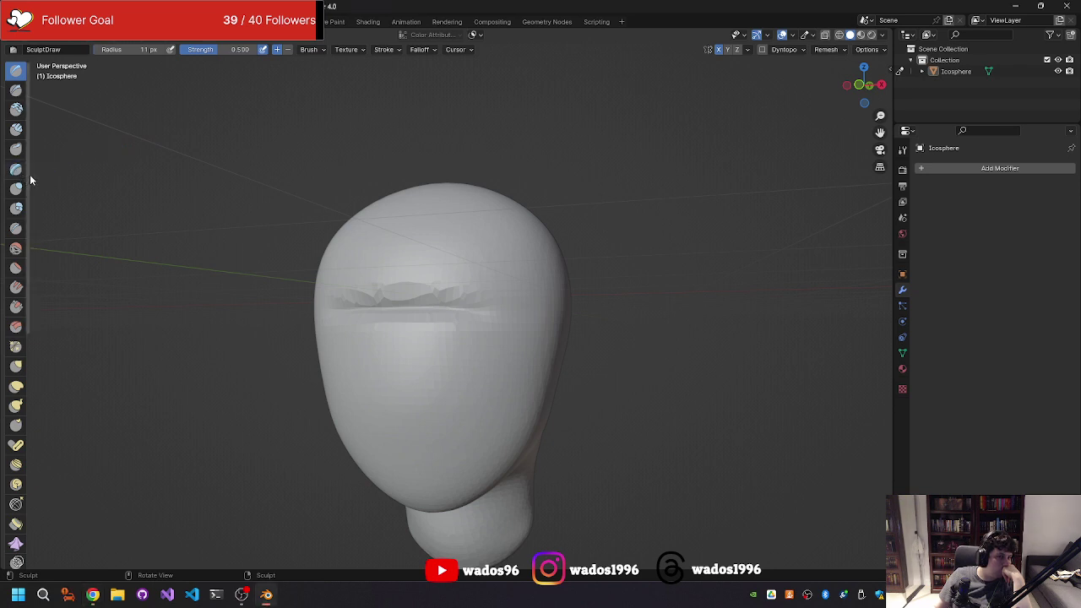
- Widen the sculpt tool shelf to two columns and undo the jagged Draw Sharp crease
drag(34, 176, 52, 176)
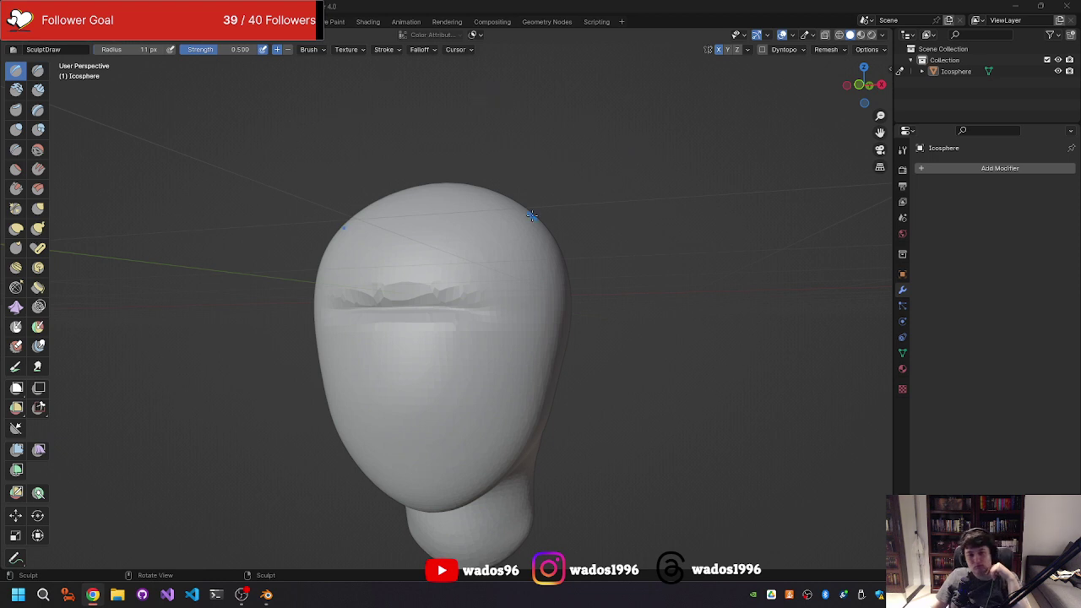
mouse_move(634, 275)
middle_down()
mouse_move(618, 317)
mouse_move(550, 318)
middle_up()
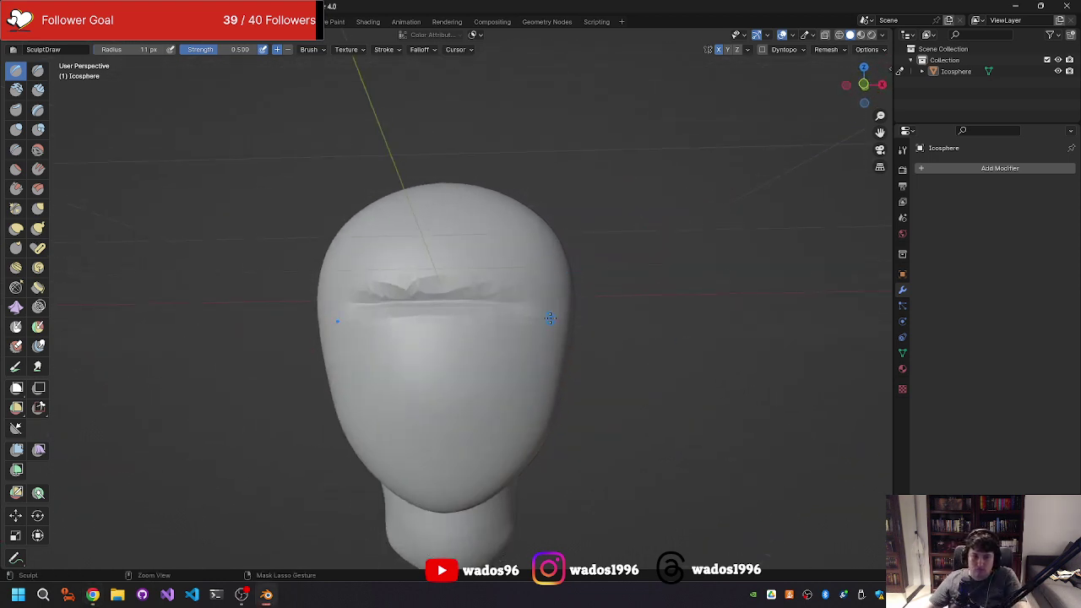
middle_drag(343, 456, 334, 472)
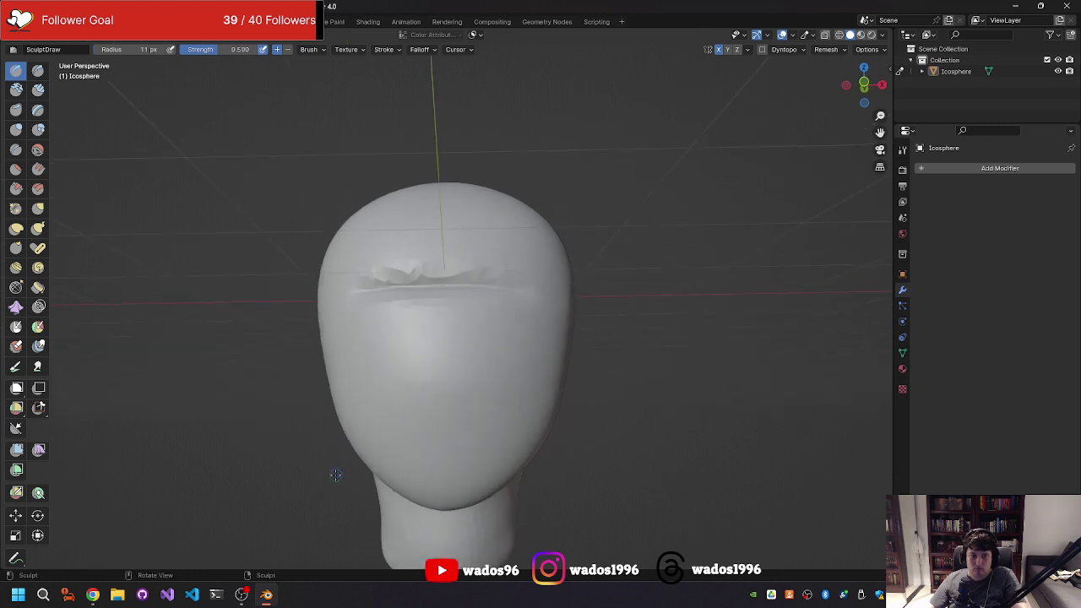
click(38, 71)
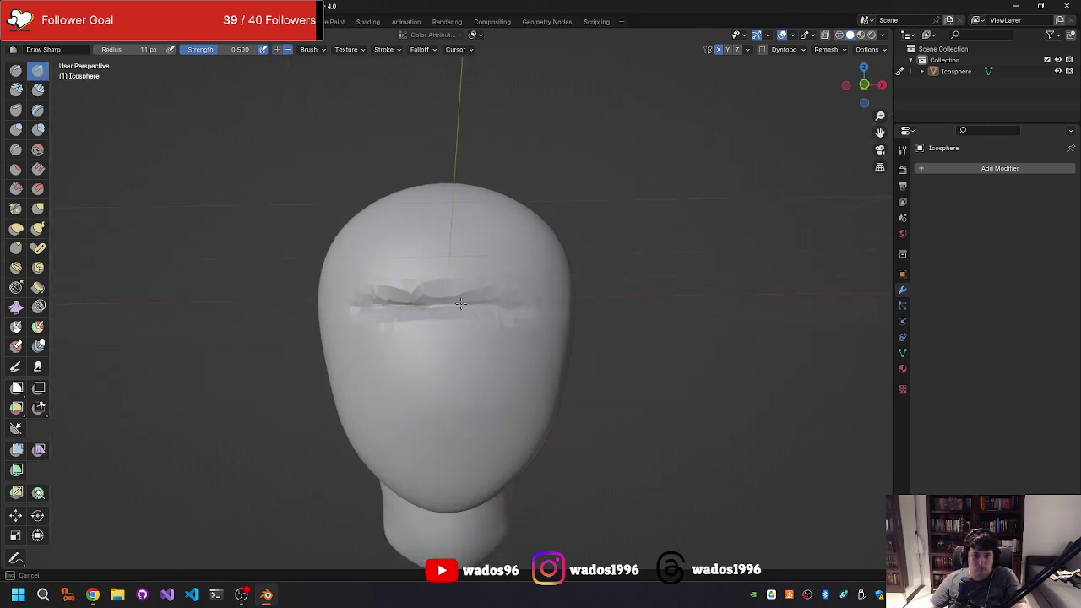
key(ctrl+z)
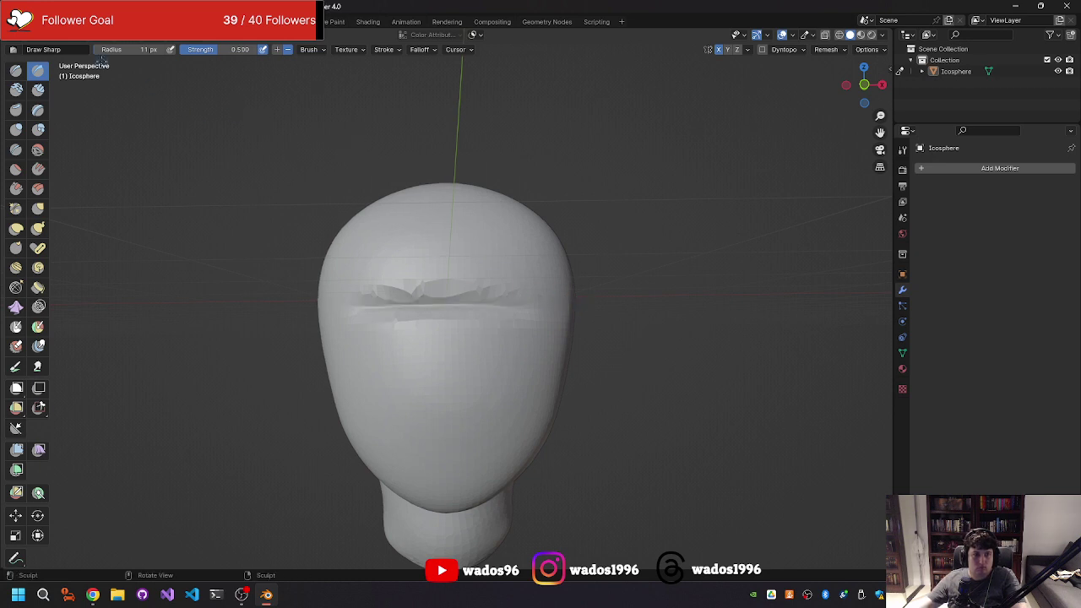
- Discard a Clay attempt, then lay a 128 px Clay Strips band across the forehead
click(17, 89)
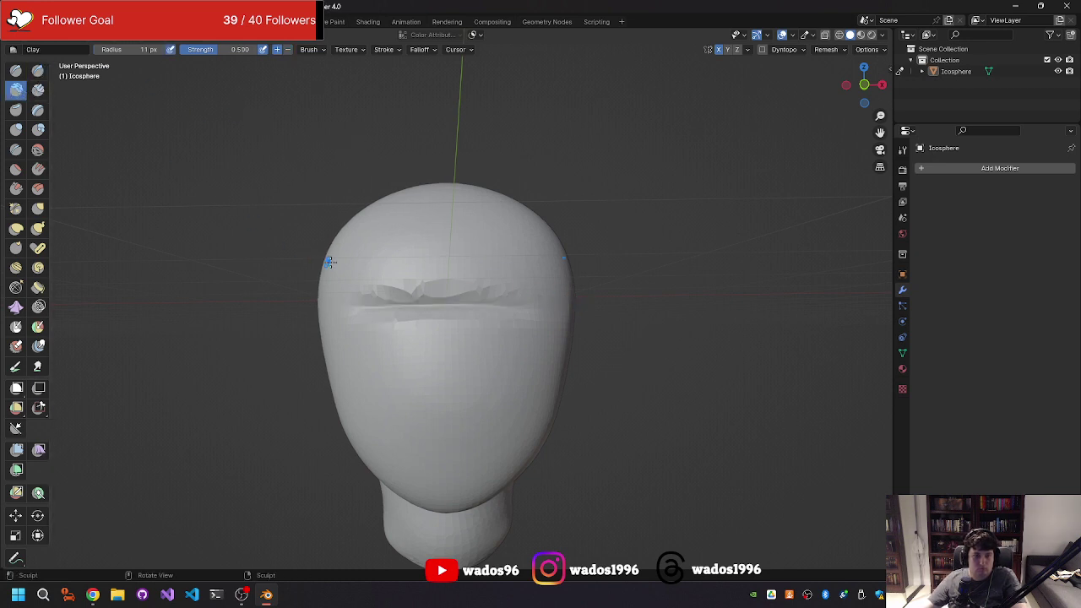
drag(417, 312, 476, 285)
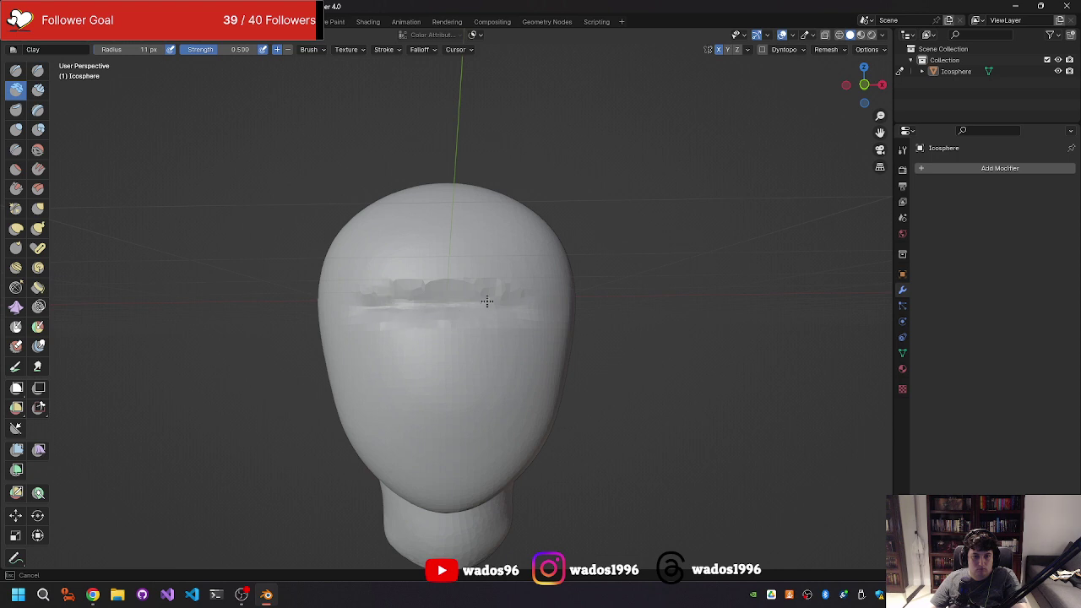
key(ctrl+z)
click(38, 90)
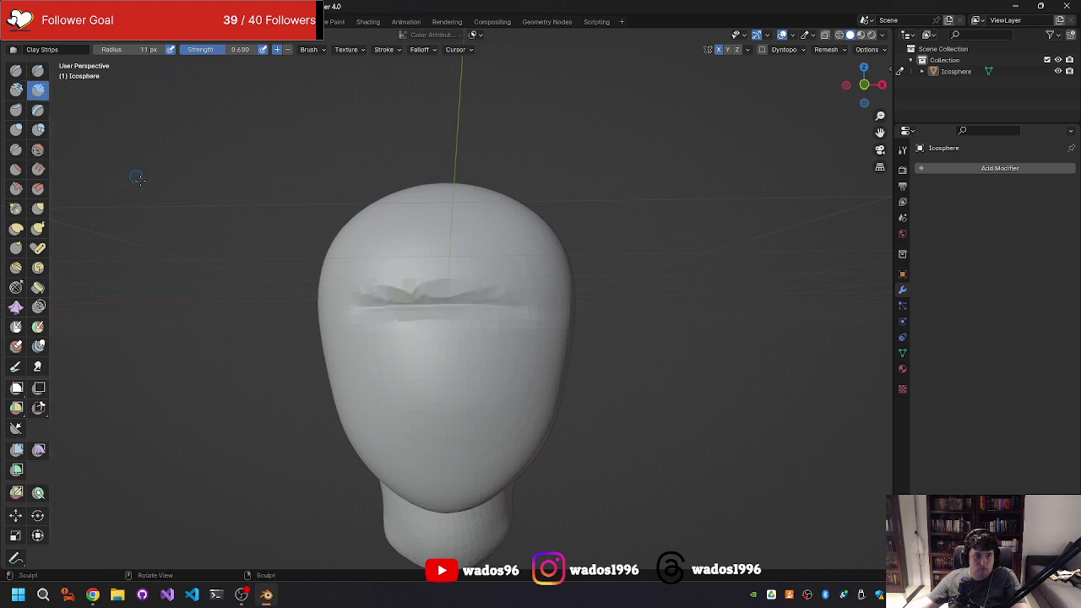
key(f)
click(295, 302)
drag(338, 295, 492, 297)
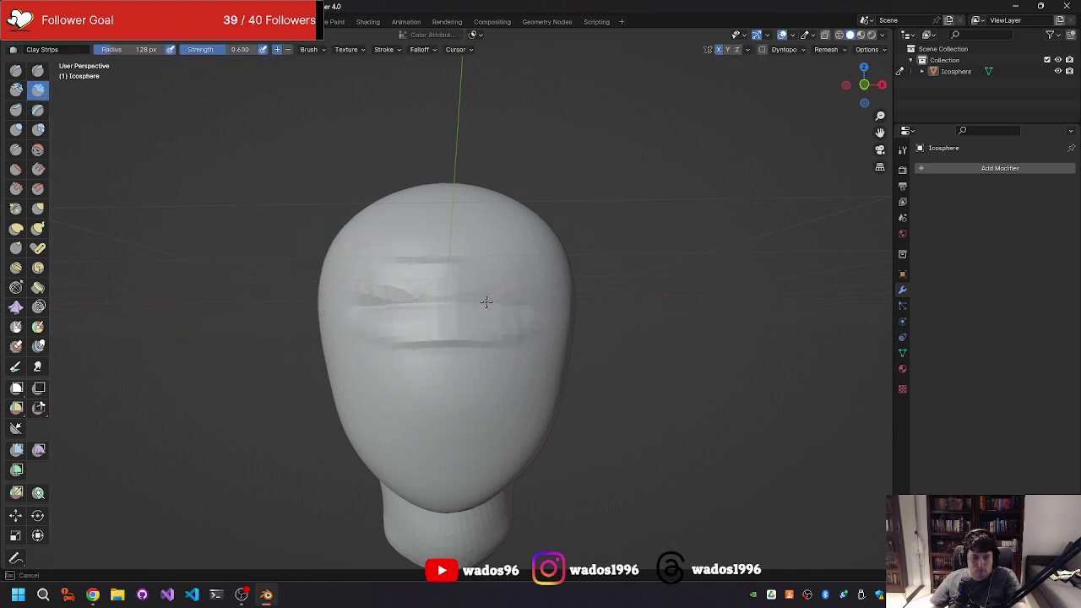
mouse_move(449, 287)
middle_down()
mouse_move(364, 289)
mouse_move(251, 215)
middle_up()
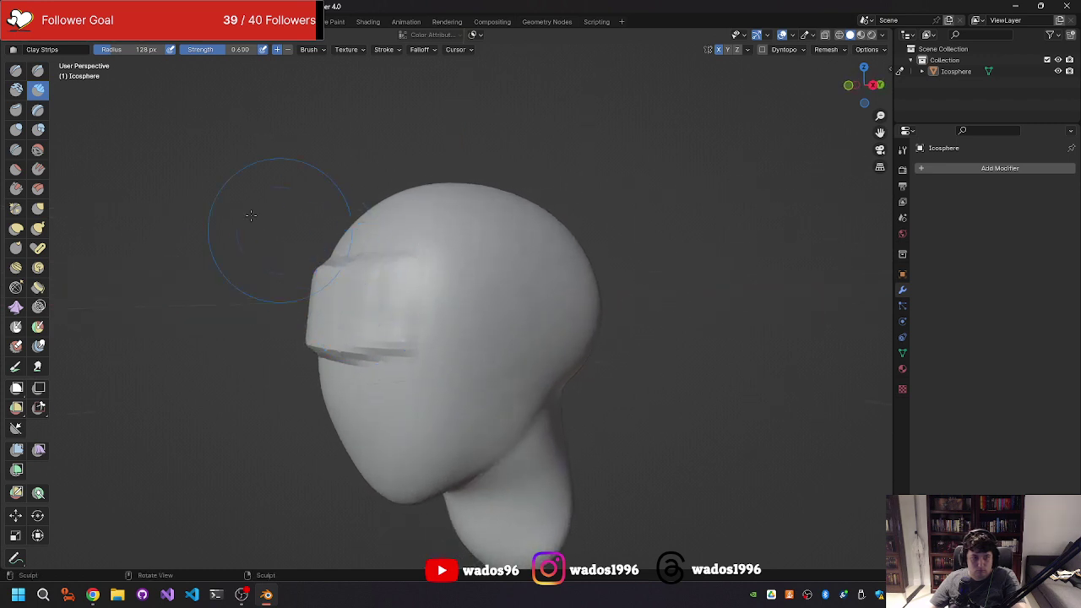
- Smooth away the blocky clay band on the forehead
click(38, 150)
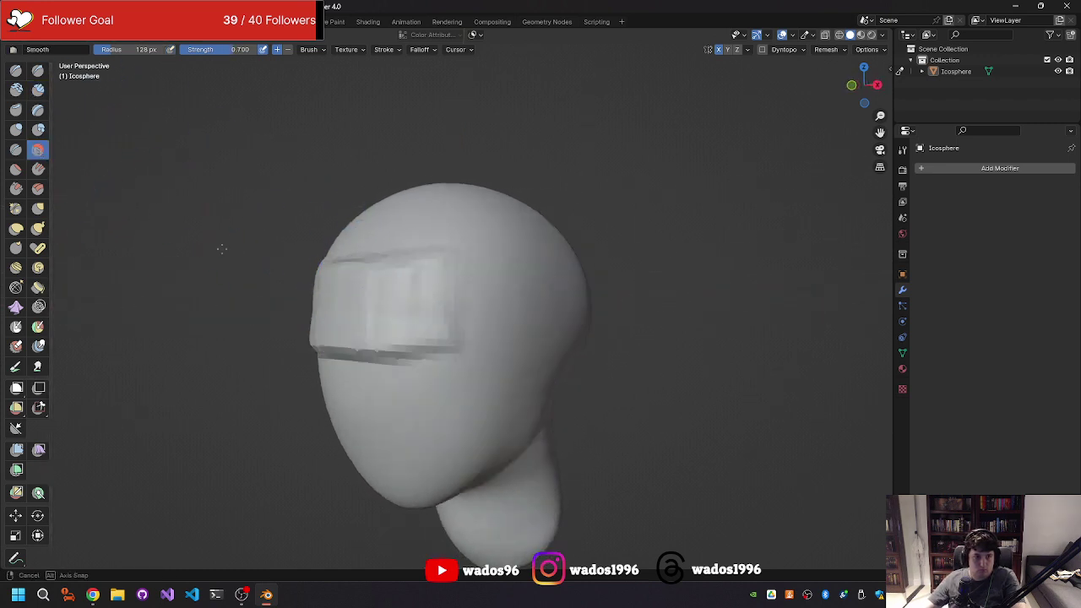
middle_drag(355, 279, 385, 271)
drag(383, 271, 458, 281)
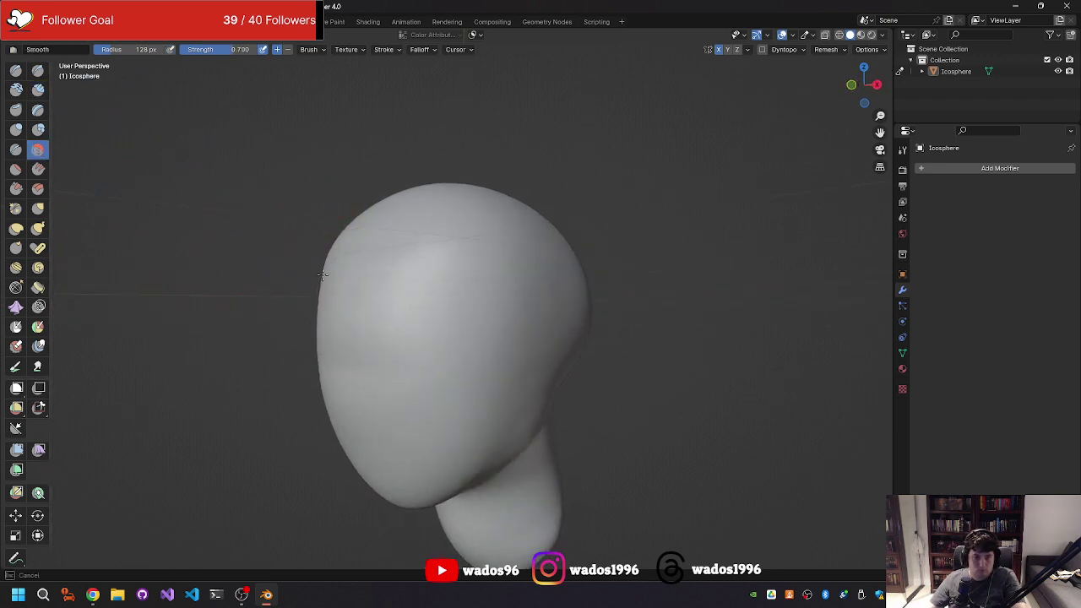
mouse_move(322, 275)
middle_down()
mouse_move(299, 321)
mouse_move(394, 330)
mouse_move(477, 291)
mouse_move(293, 315)
middle_up()
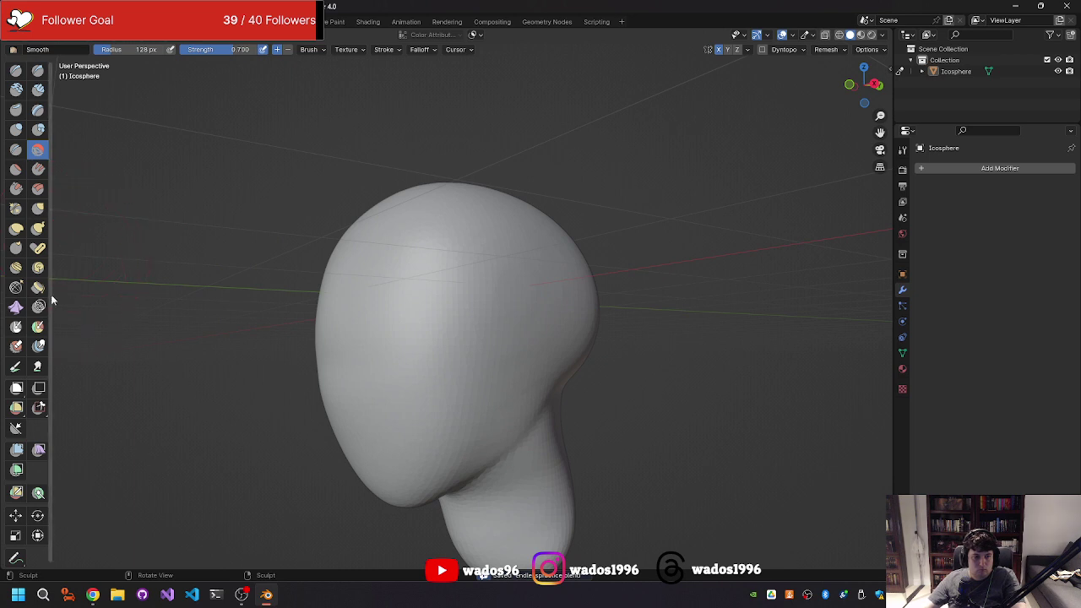
- With the Grab brush at 266 px radius, pull the head's left side outward
click(38, 208)
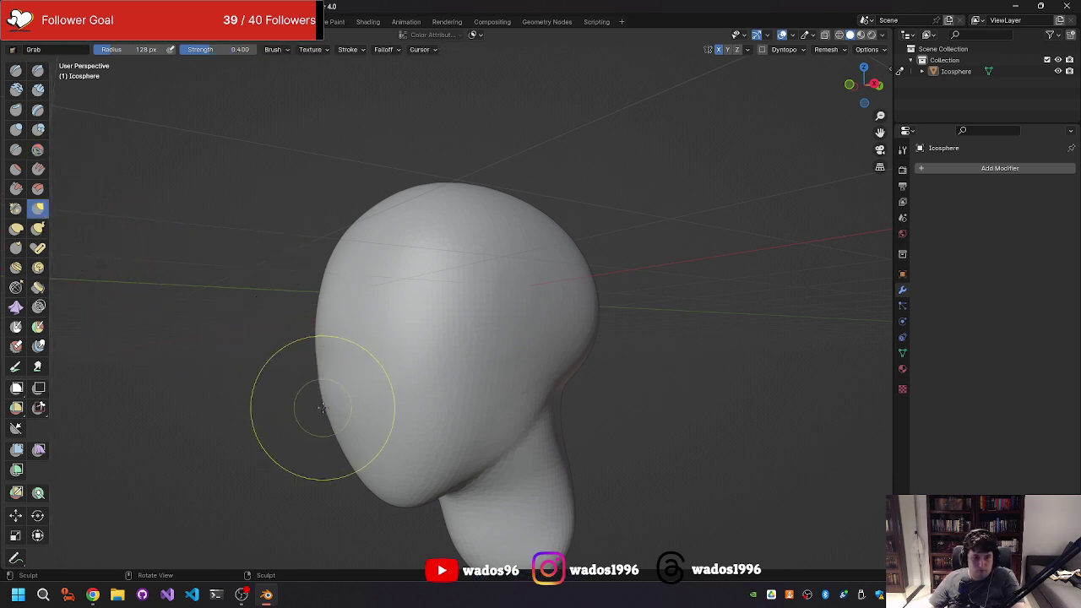
drag(314, 398, 346, 392)
middle_drag(309, 415, 266, 410)
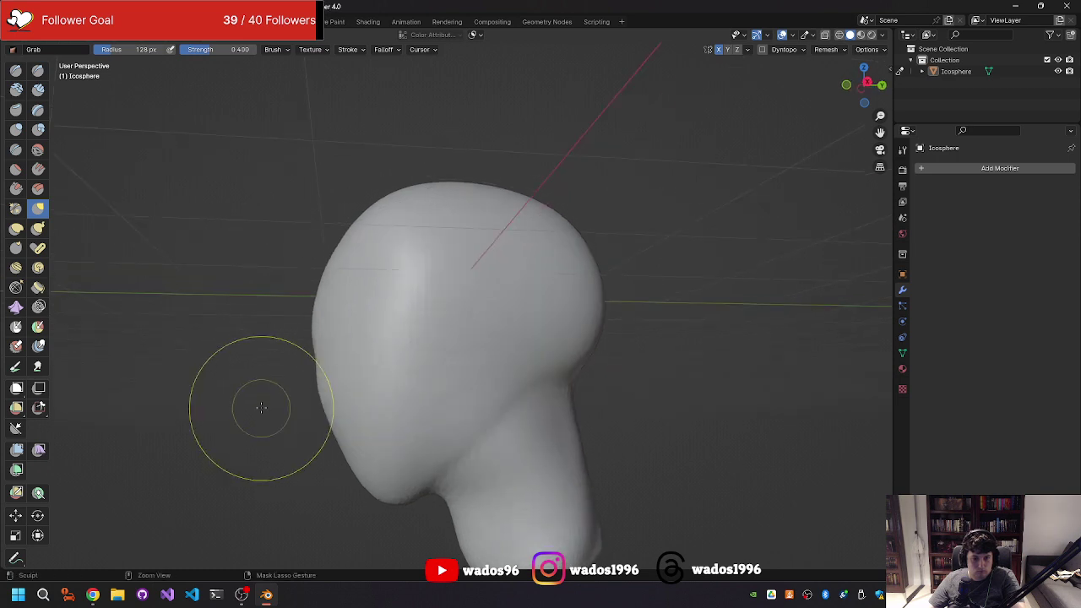
key(f)
click(313, 396)
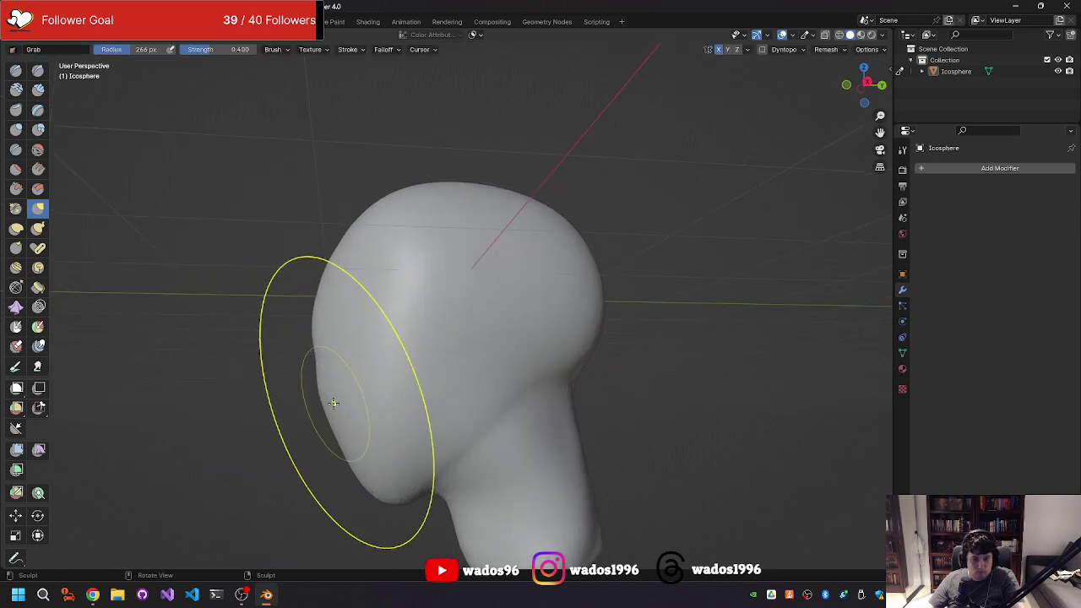
mouse_move(314, 388)
mouse_down()
mouse_move(312, 416)
mouse_move(301, 374)
mouse_move(314, 355)
mouse_up()
mouse_move(314, 355)
middle_down()
mouse_move(568, 361)
mouse_move(529, 375)
mouse_move(515, 357)
mouse_move(490, 363)
middle_up()
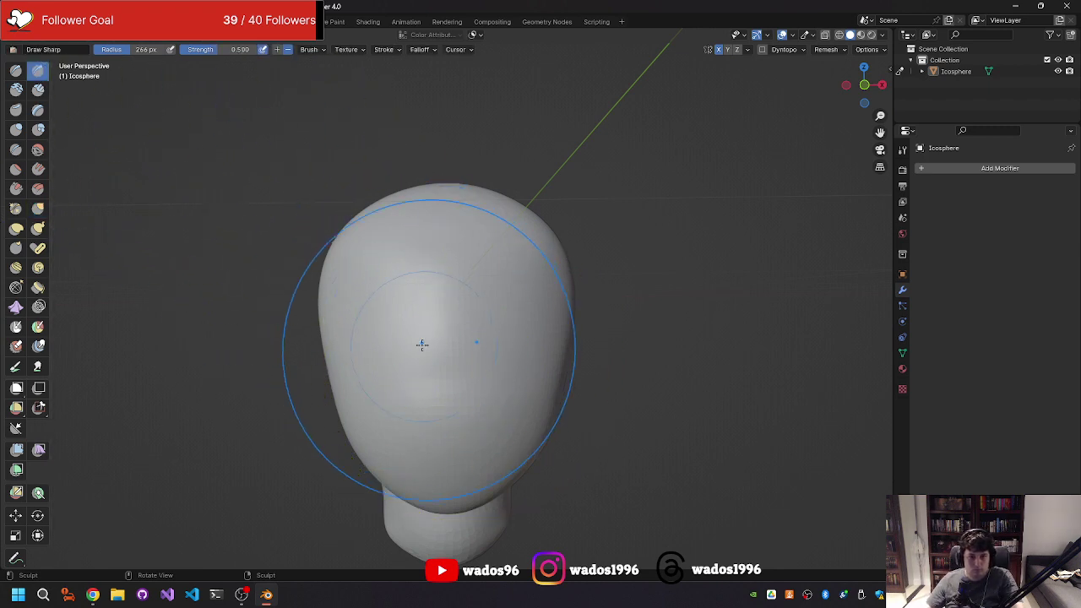
- Set Draw Sharp to 48 px and carve a brow groove with dents beneath it
key(f)
click(456, 348)
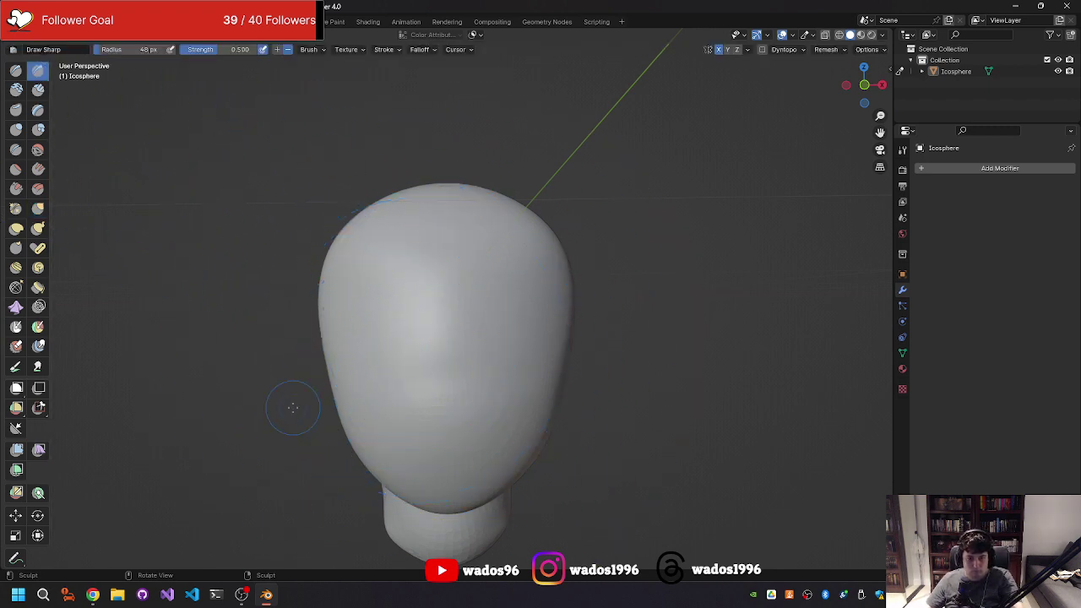
drag(375, 312, 529, 314)
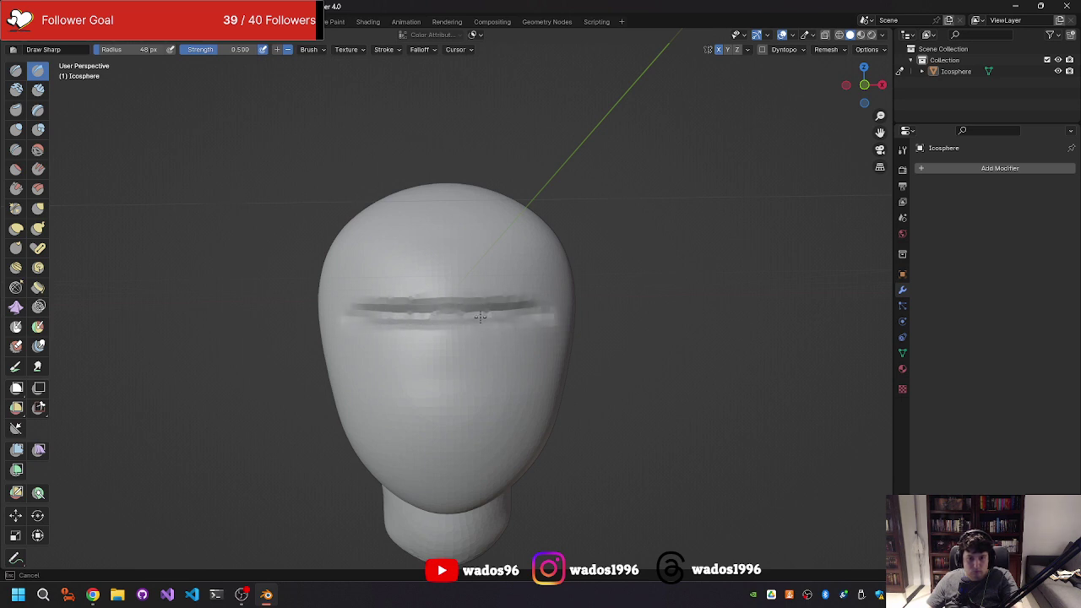
mouse_move(415, 330)
mouse_down()
mouse_move(401, 321)
mouse_move(488, 316)
mouse_move(375, 316)
mouse_up()
key(ctrl+z)
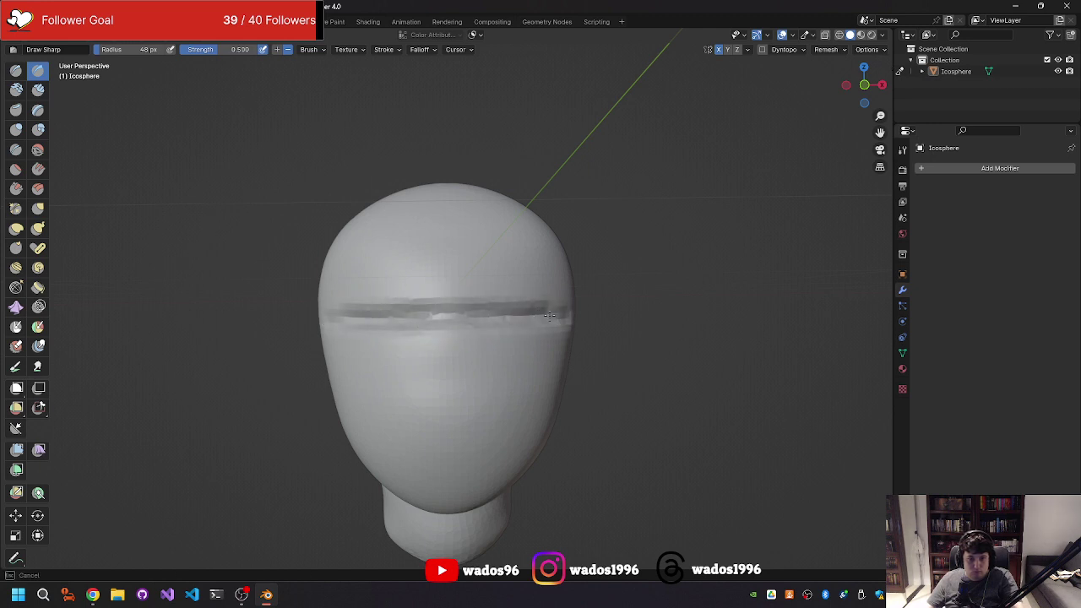
- Carve grooves down both cheeks below the eyes, refining the eye-socket detail with undo and redo
middle_drag(483, 305, 522, 321)
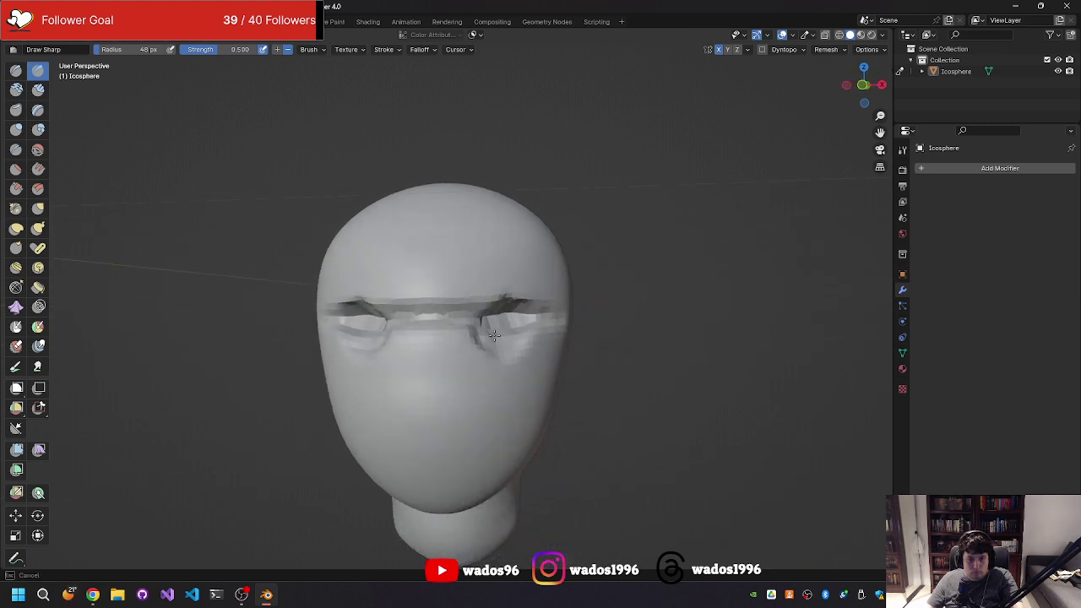
mouse_move(494, 335)
mouse_down()
mouse_move(511, 374)
mouse_move(503, 363)
mouse_up()
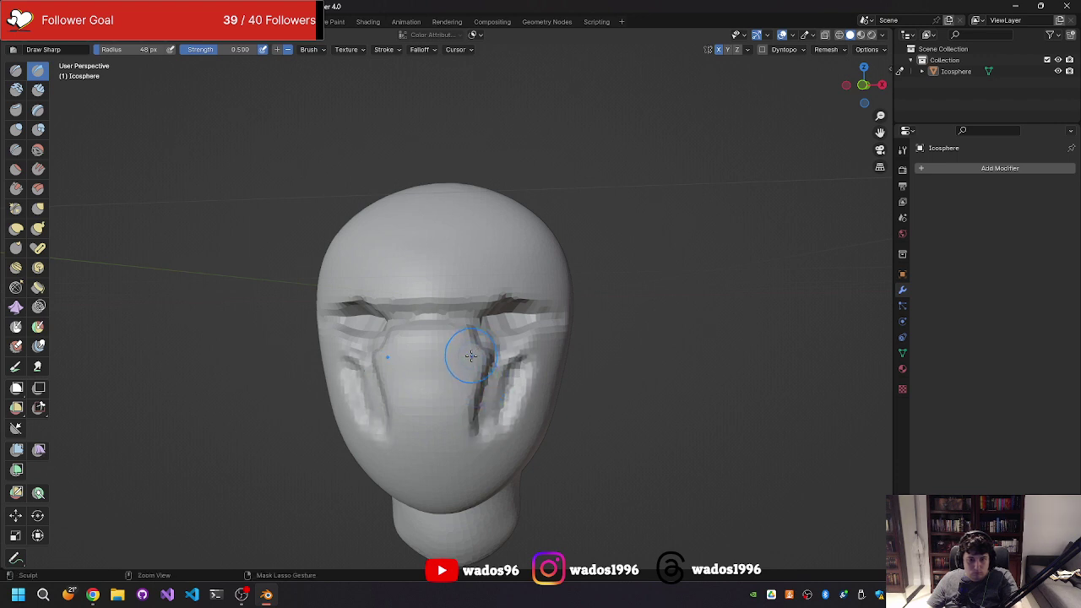
mouse_move(472, 355)
middle_down()
mouse_move(468, 336)
mouse_move(479, 349)
mouse_move(504, 338)
middle_up()
key(ctrl+z)
key(ctrl+z)
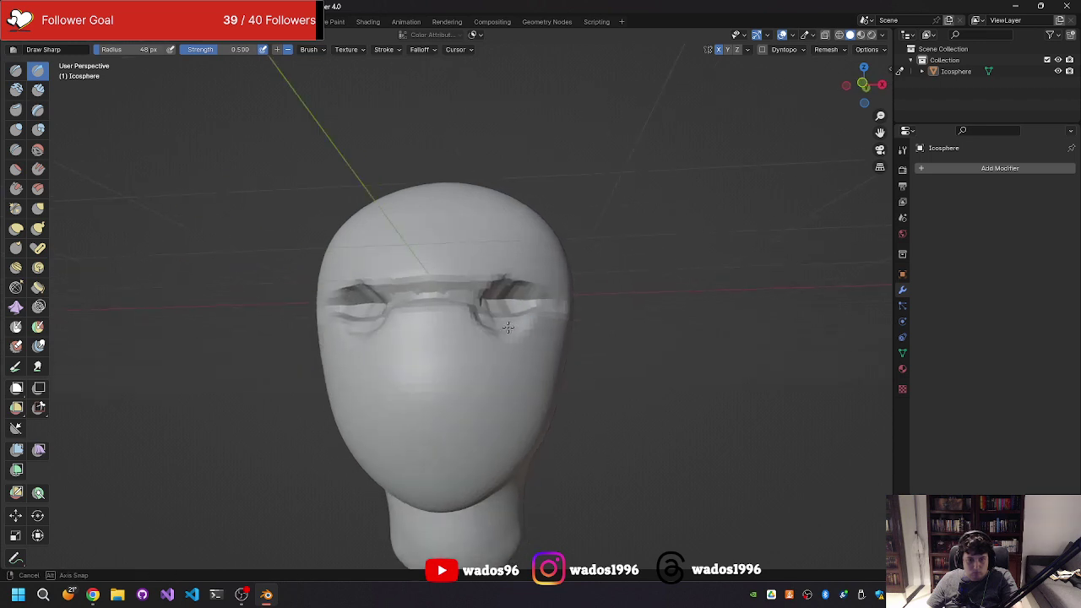
key(ctrl+z)
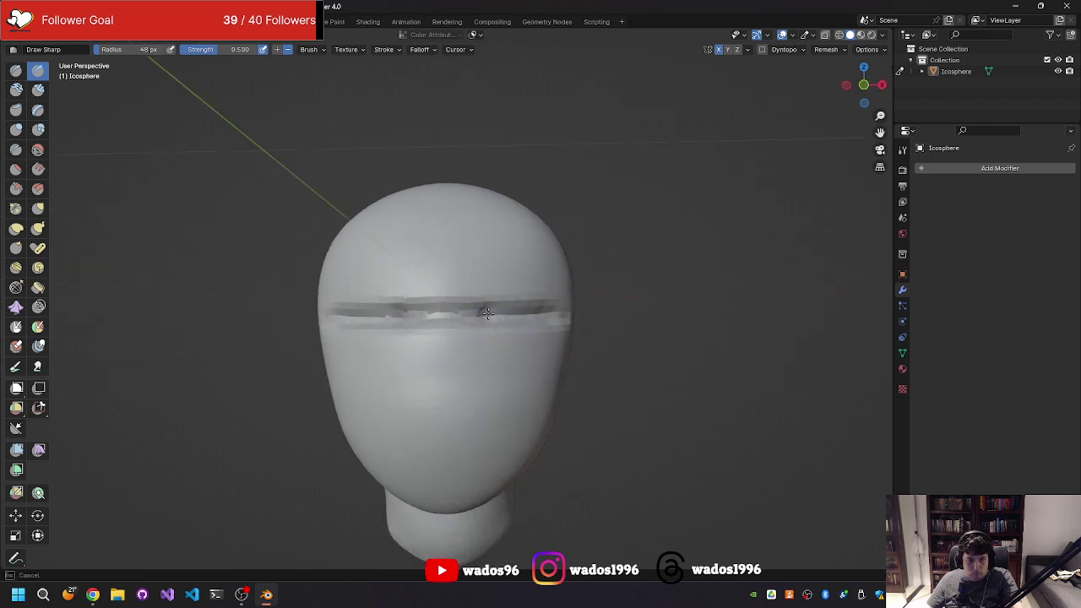
key(ctrl+shift+z)
key(ctrl+shift+z)
key(ctrl+z)
key(ctrl+z)
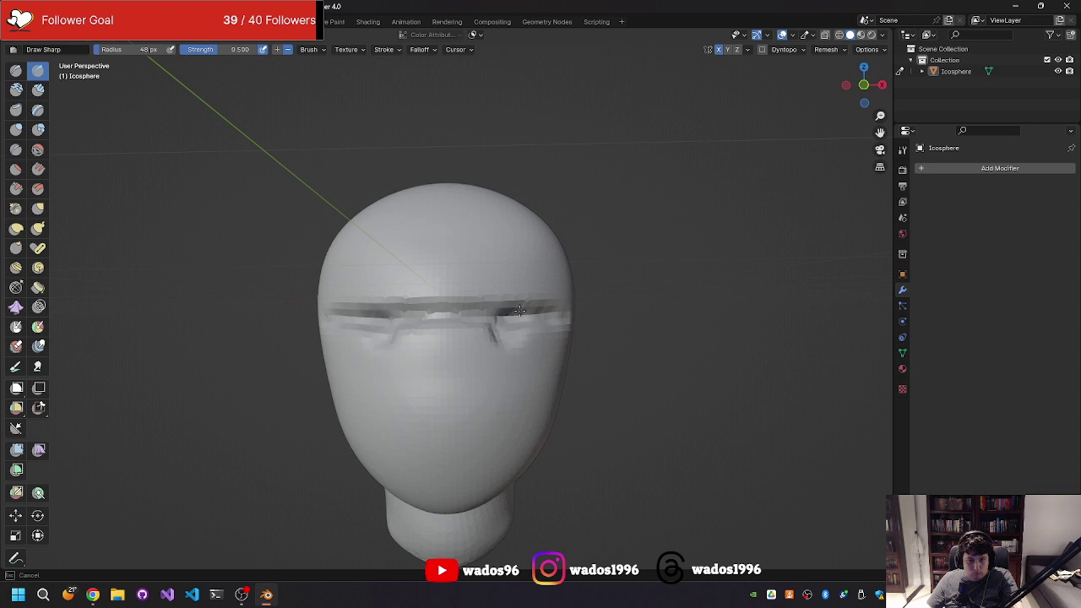
key(ctrl+shift+z)
key(ctrl+shift+z)
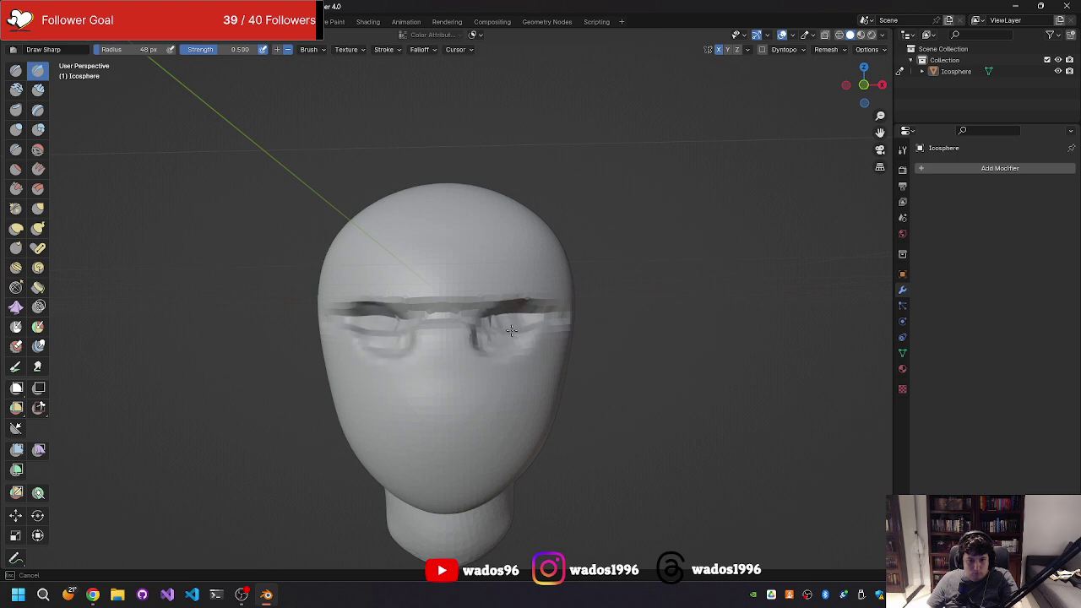
key(ctrl+z)
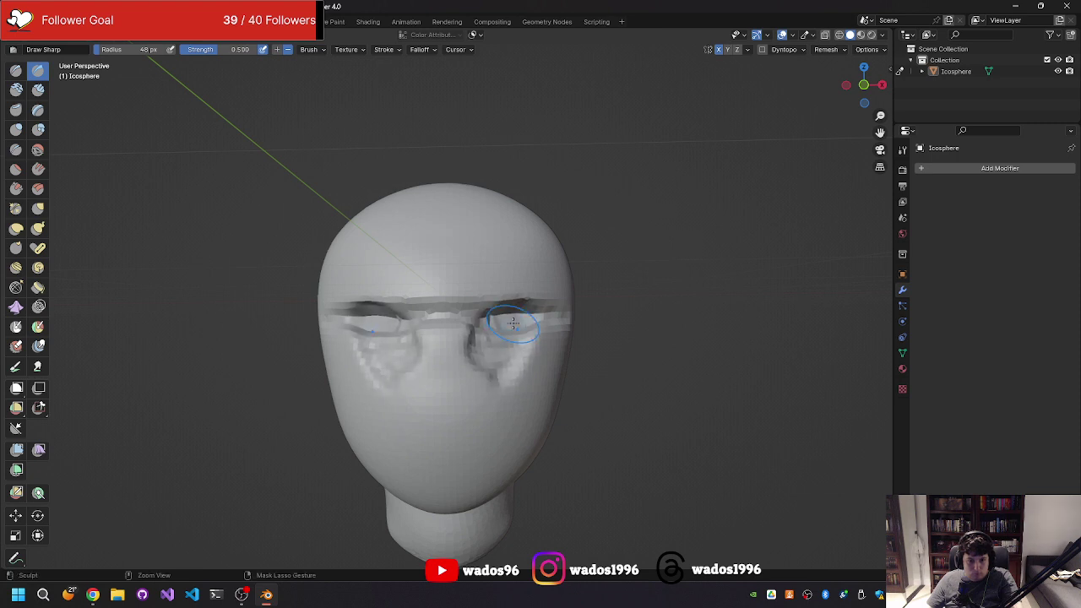
key(ctrl+z)
key(ctrl+shift+z)
key(ctrl+shift+z)
key(ctrl+shift+z)
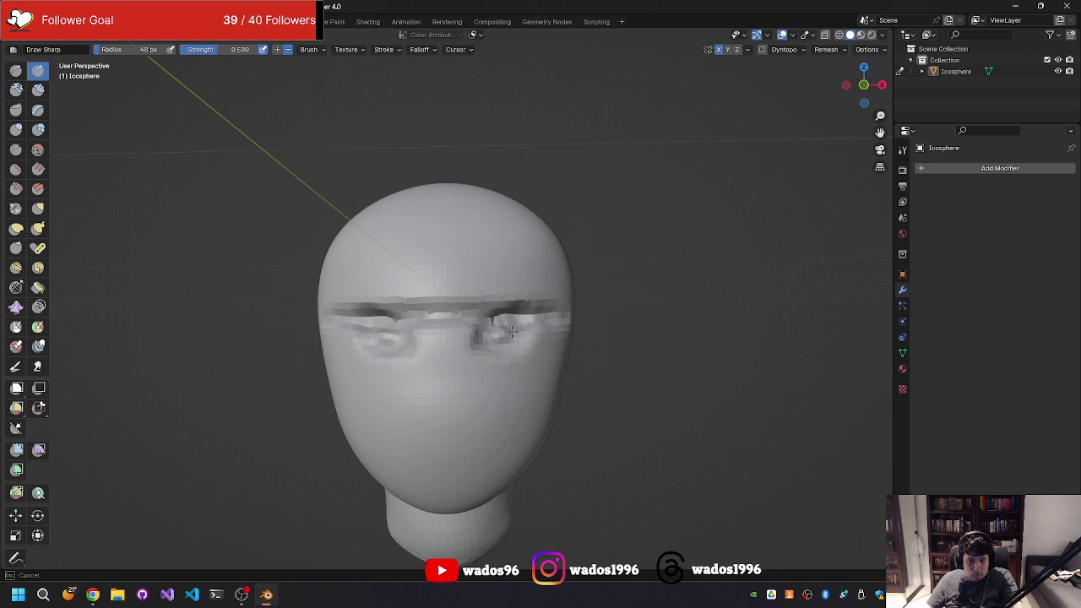
drag(517, 303, 475, 429)
mouse_move(481, 351)
mouse_down()
mouse_move(485, 397)
mouse_move(501, 383)
mouse_move(501, 392)
mouse_move(484, 404)
mouse_up()
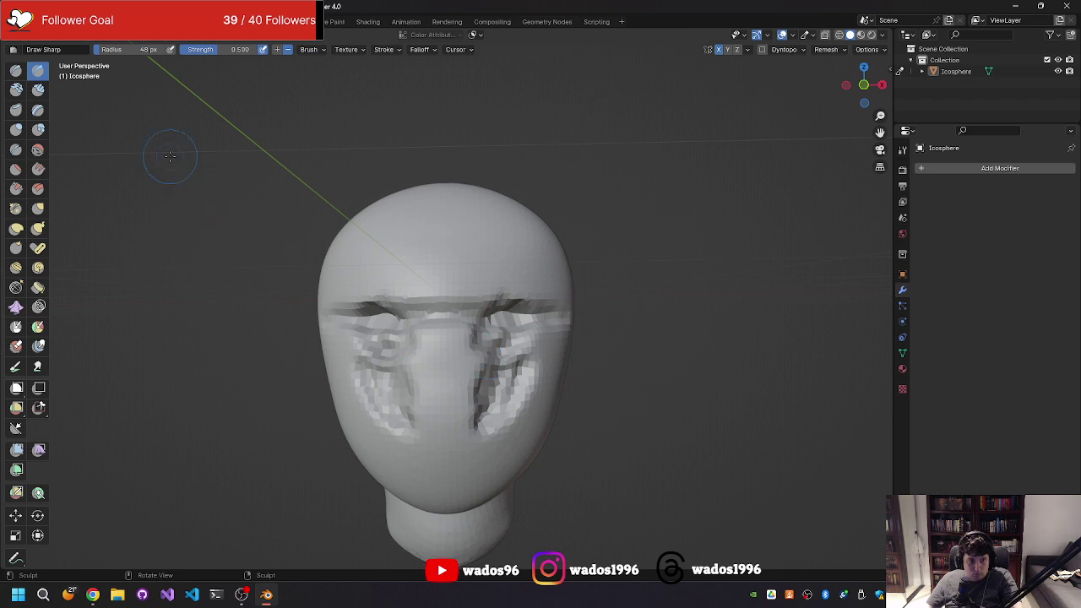
- Partly fill the cheek grooves with Clay Strips, then smooth the cheeks and around both eyes
click(40, 95)
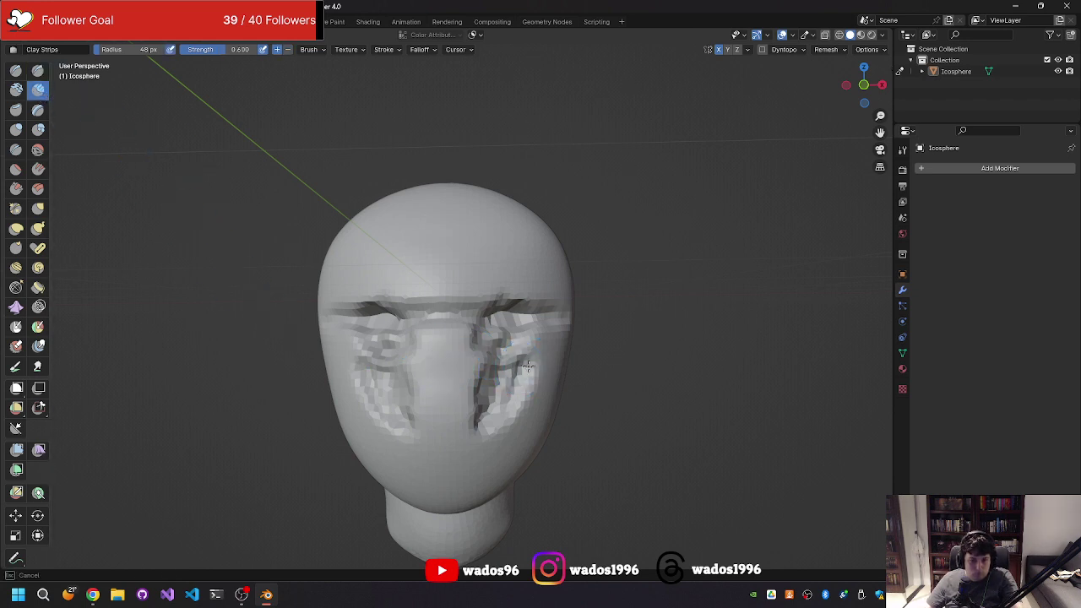
drag(528, 365, 511, 386)
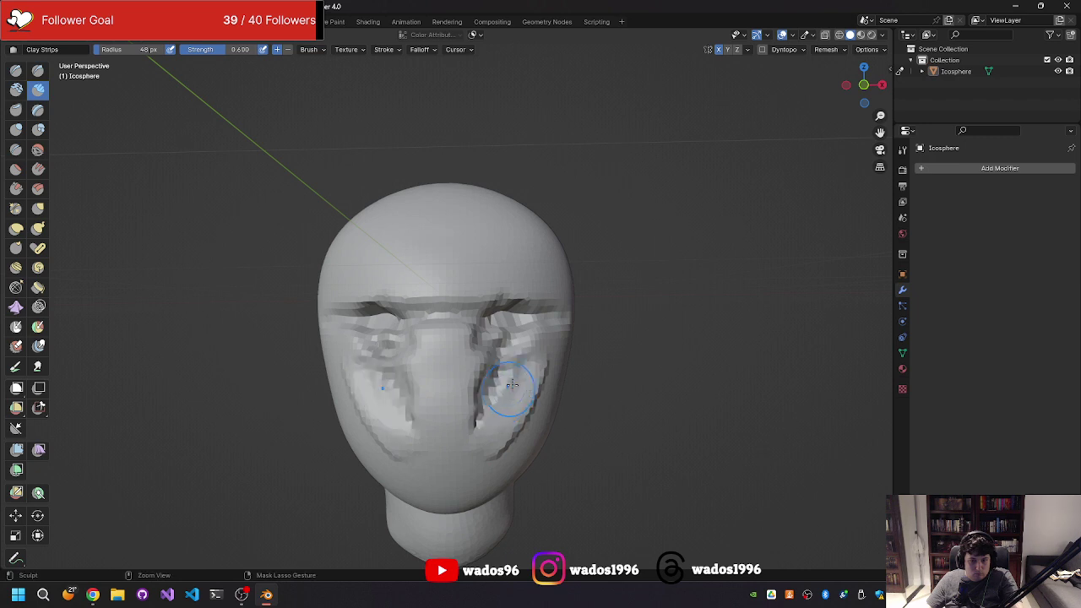
middle_drag(463, 364, 431, 352)
click(38, 150)
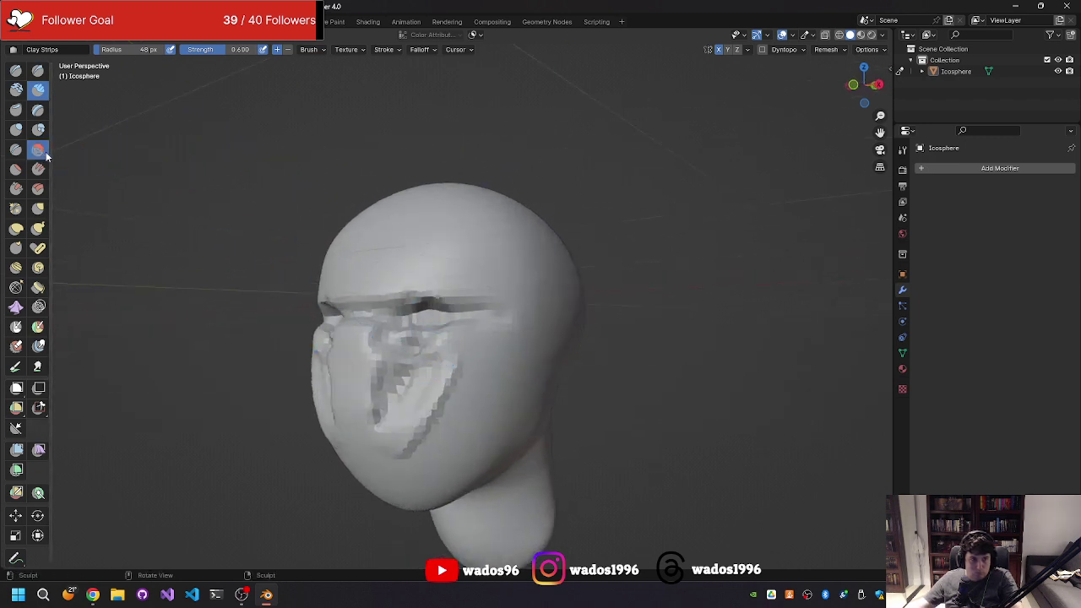
mouse_move(397, 380)
mouse_down()
mouse_move(420, 420)
mouse_move(388, 430)
mouse_up()
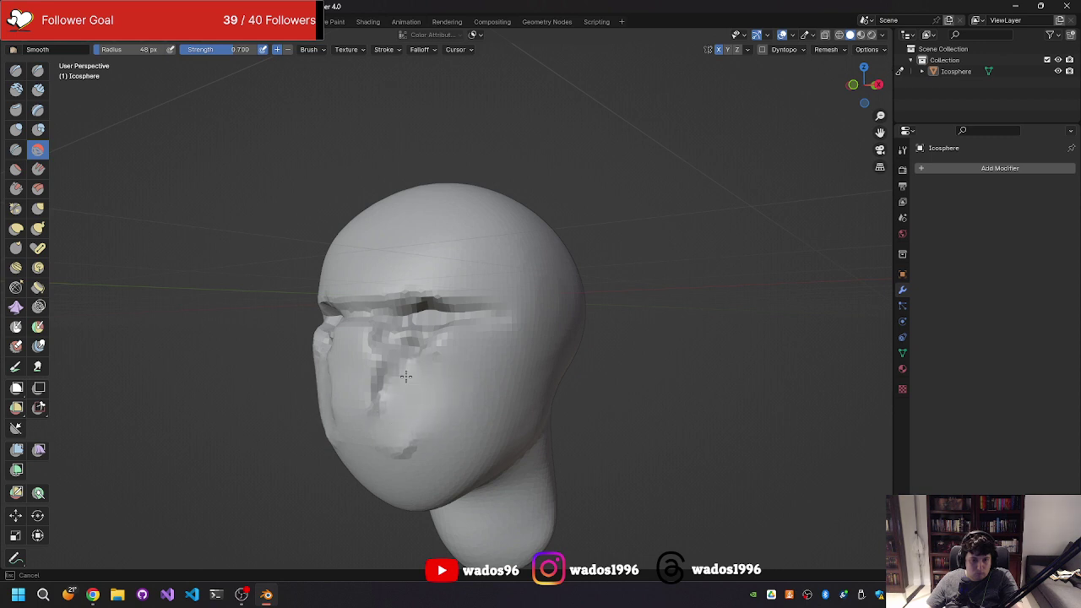
middle_drag(386, 447, 451, 420)
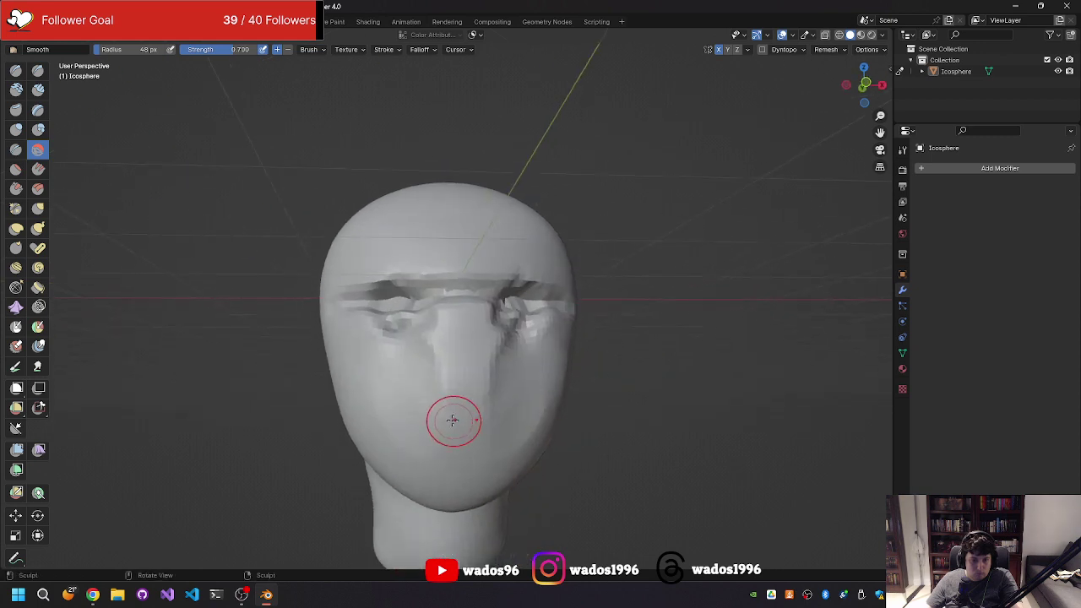
drag(408, 373, 391, 309)
mouse_move(391, 309)
middle_down()
mouse_move(381, 352)
mouse_move(434, 343)
middle_up()
drag(434, 343, 522, 327)
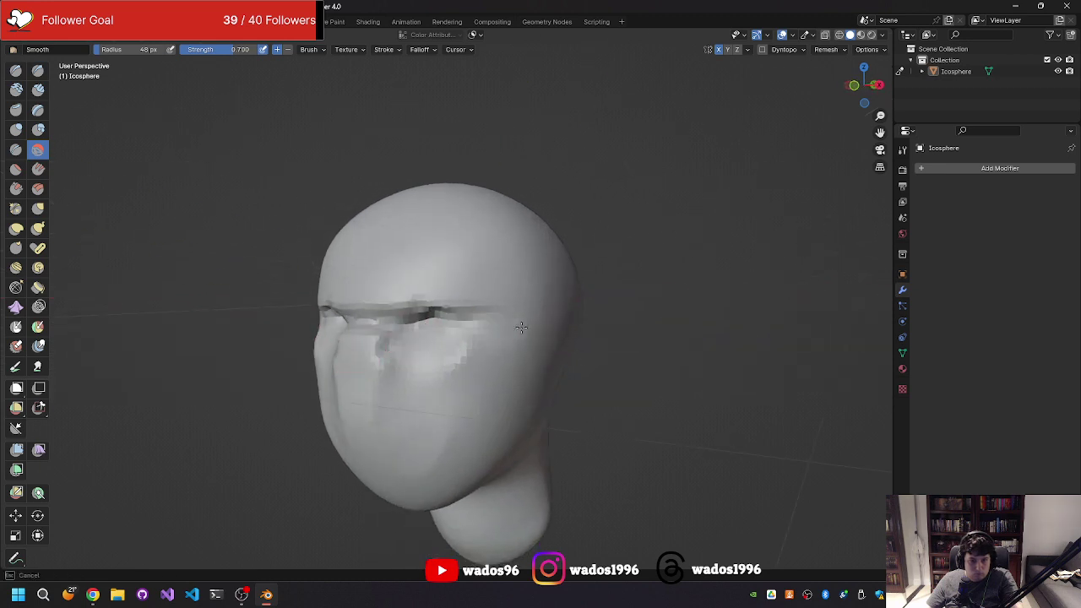
mouse_move(478, 357)
middle_down()
mouse_move(540, 326)
mouse_move(426, 294)
middle_up()
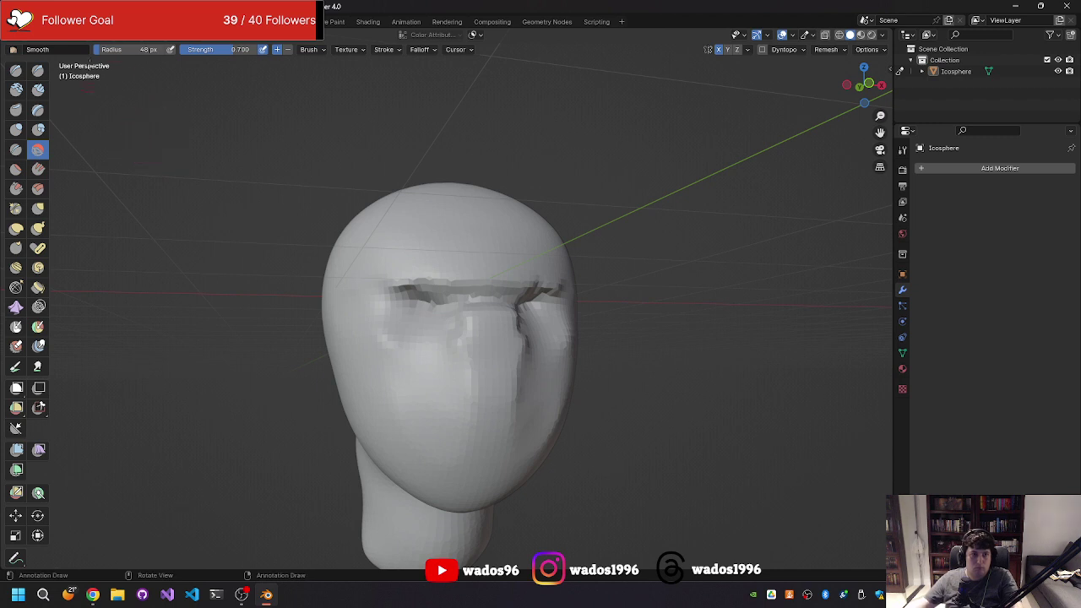
- Save the file and return to the Layout workspace facing the head
key(ctrl+s)
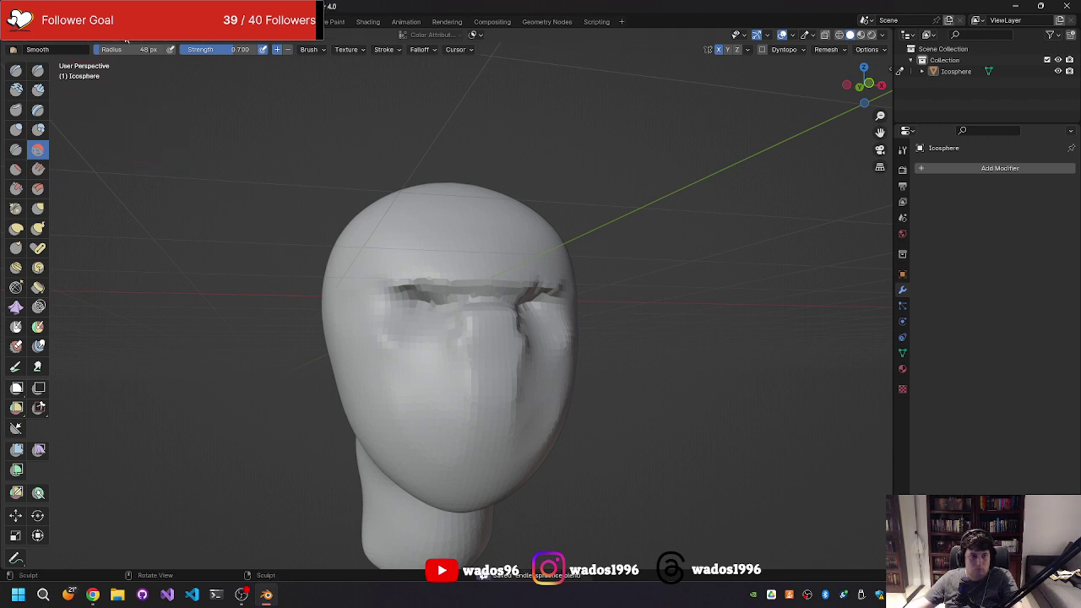
click(150, 21)
mouse_move(121, 205)
middle_down()
mouse_move(216, 211)
mouse_move(254, 191)
mouse_move(237, 224)
middle_up()
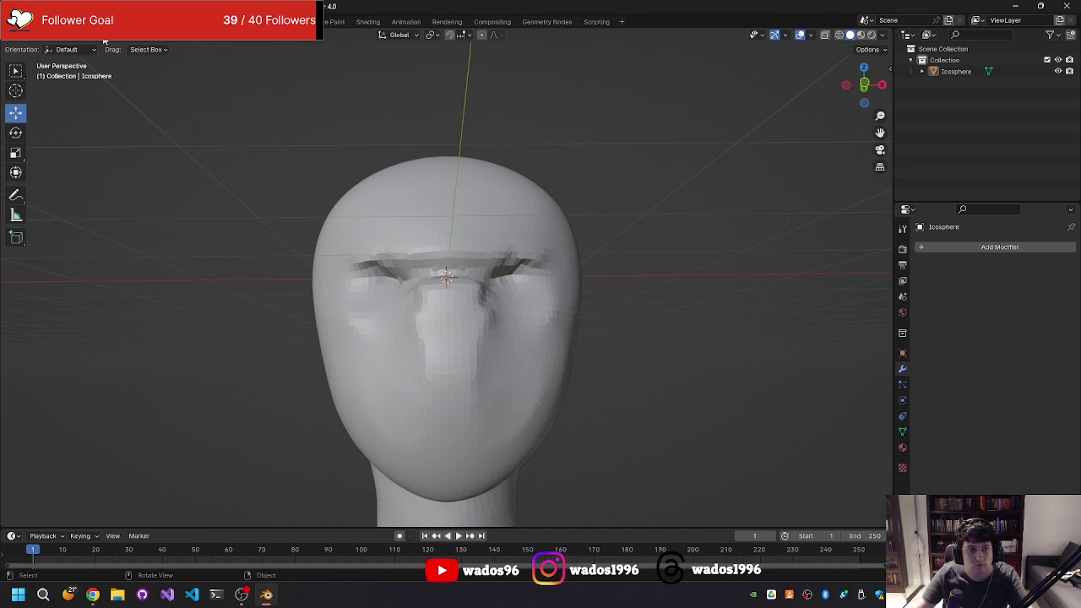
- Add an Ico Sphere and move it up, forward and sideways into the left eye socket
key(shift+a)
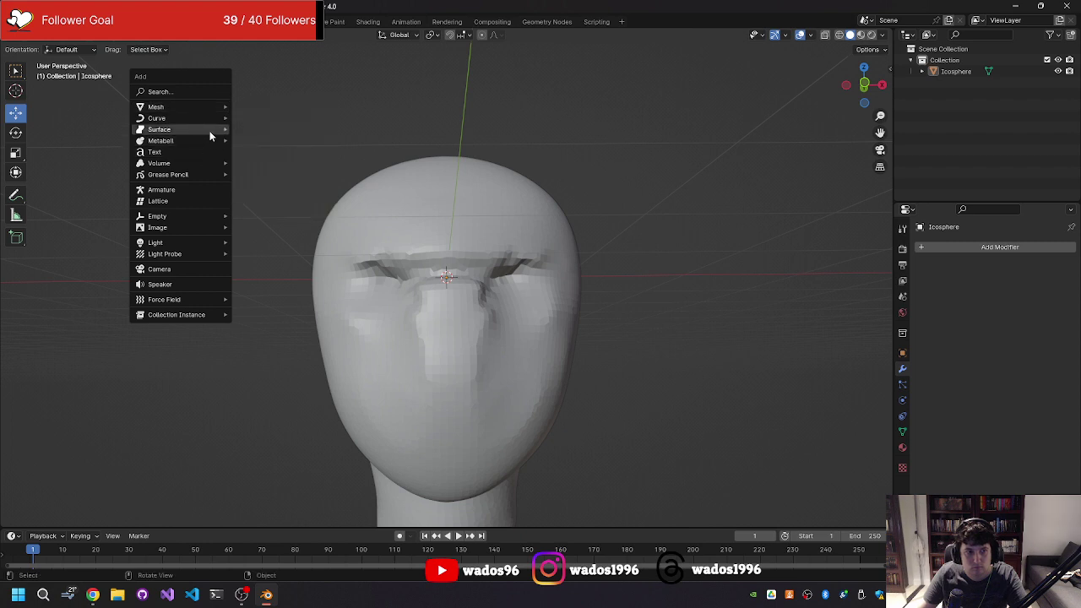
click(250, 152)
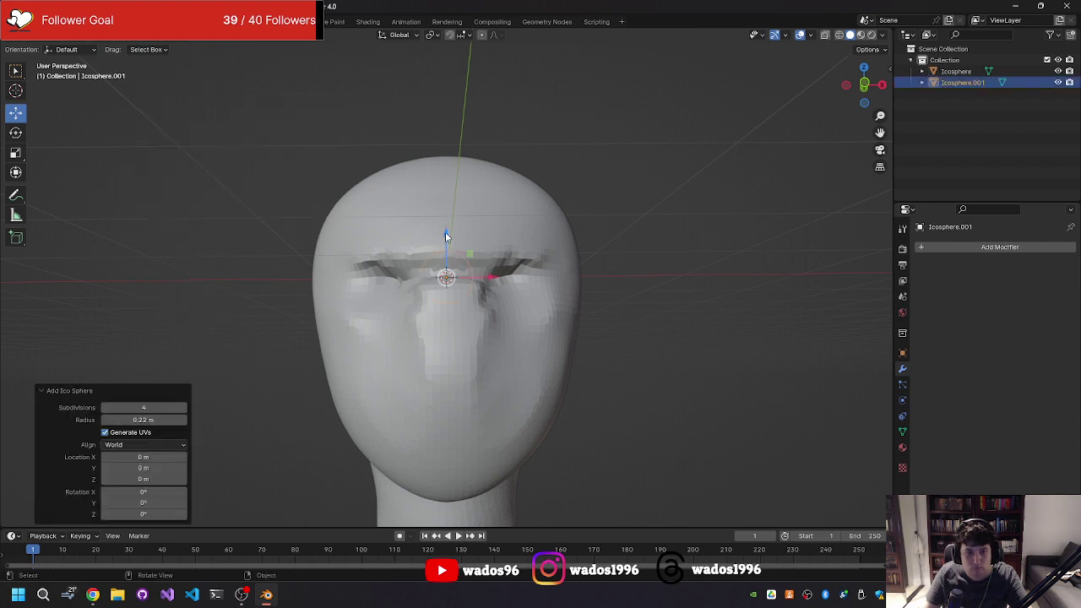
drag(446, 236, 455, 210)
mouse_move(454, 210)
middle_down()
mouse_move(380, 258)
mouse_move(442, 252)
middle_up()
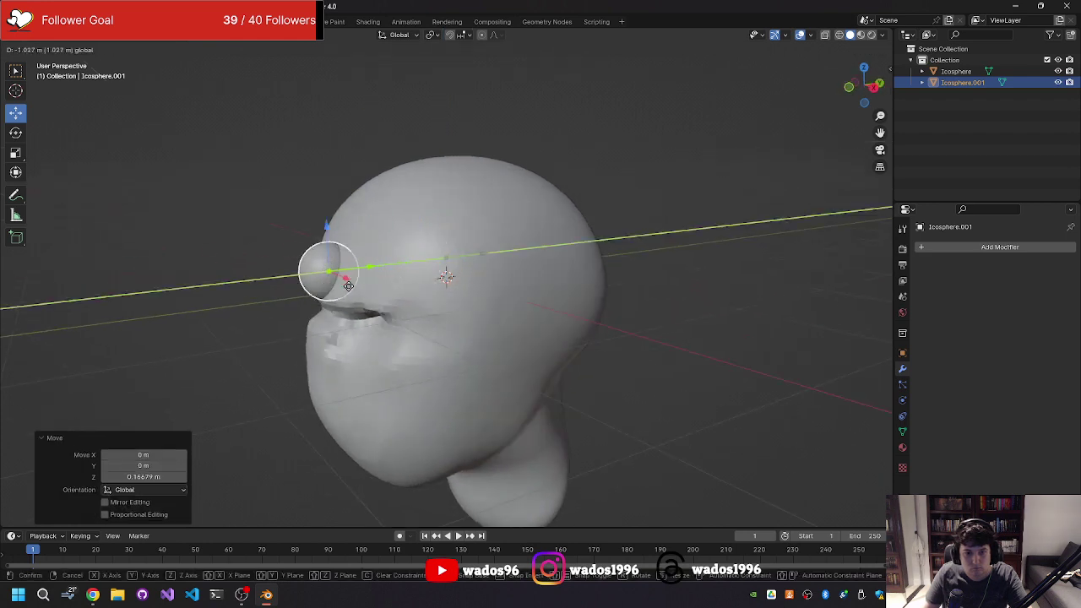
drag(478, 256, 342, 264)
mouse_move(343, 263)
middle_down()
mouse_move(429, 286)
mouse_move(411, 271)
middle_up()
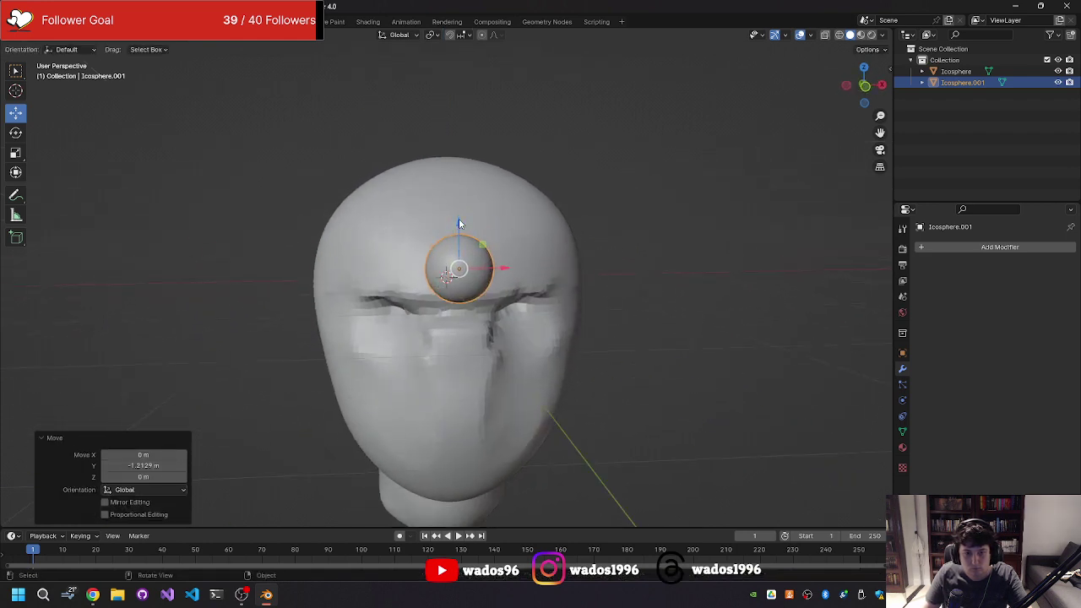
drag(459, 223, 443, 304)
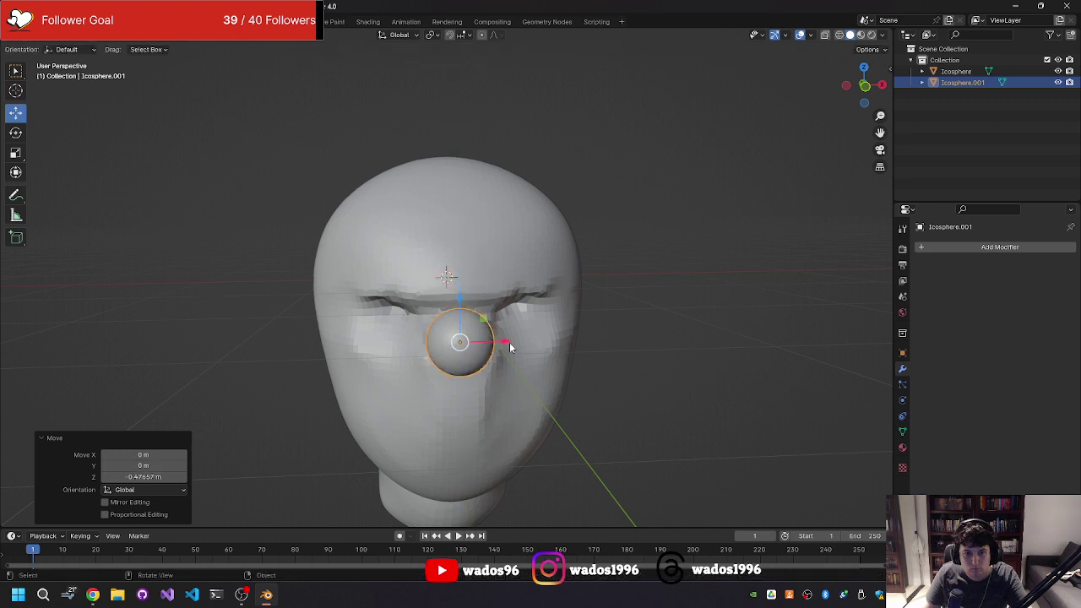
drag(510, 347, 437, 347)
middle_drag(437, 347, 532, 346)
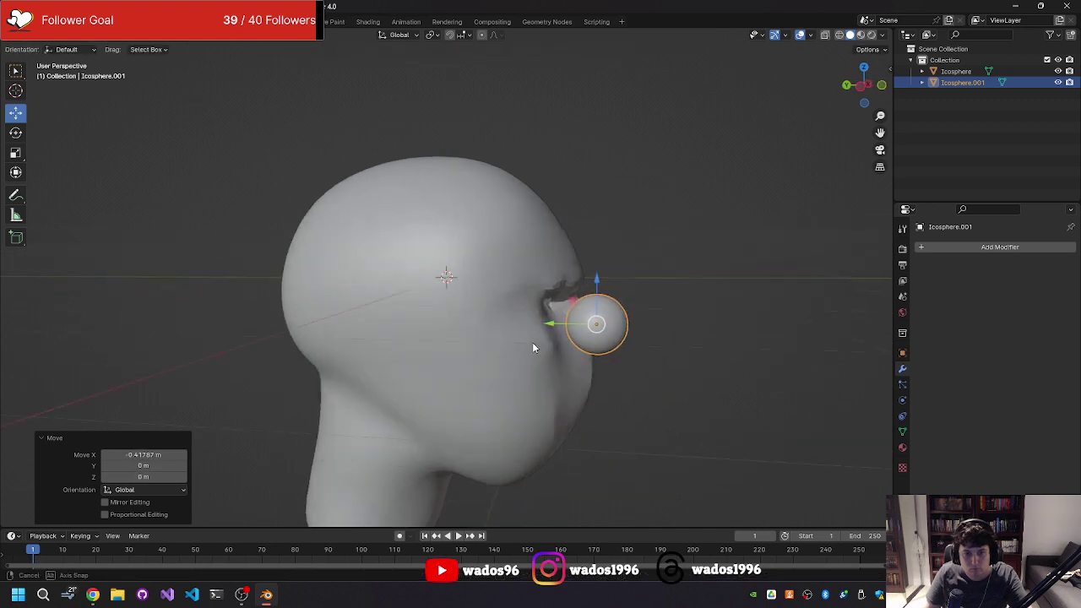
drag(561, 319, 510, 315)
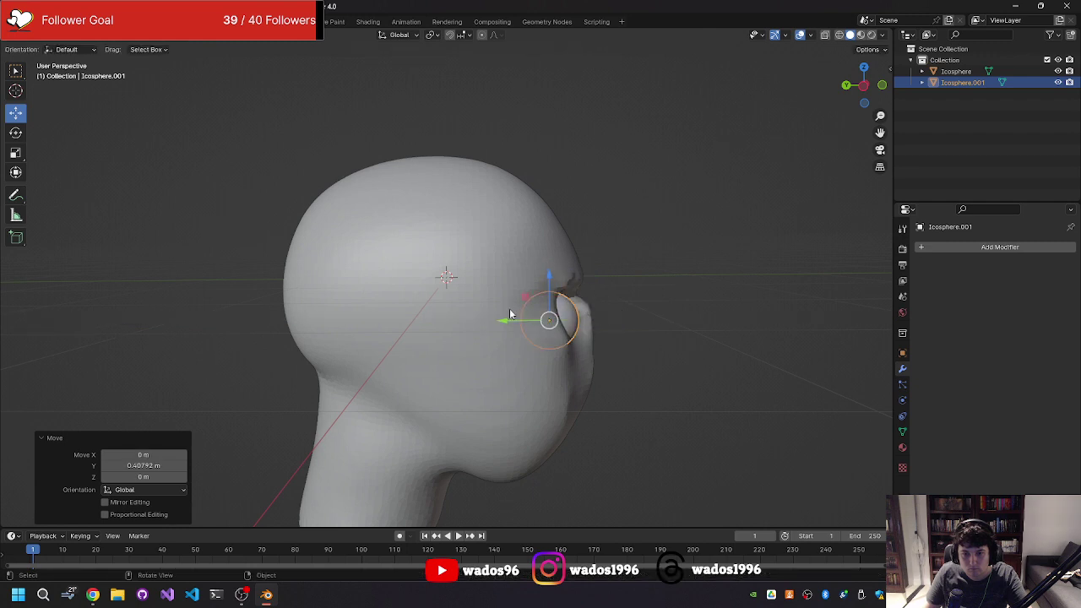
- Nudge the eye sphere up and sideways, including a small G X shift along X
click(549, 280)
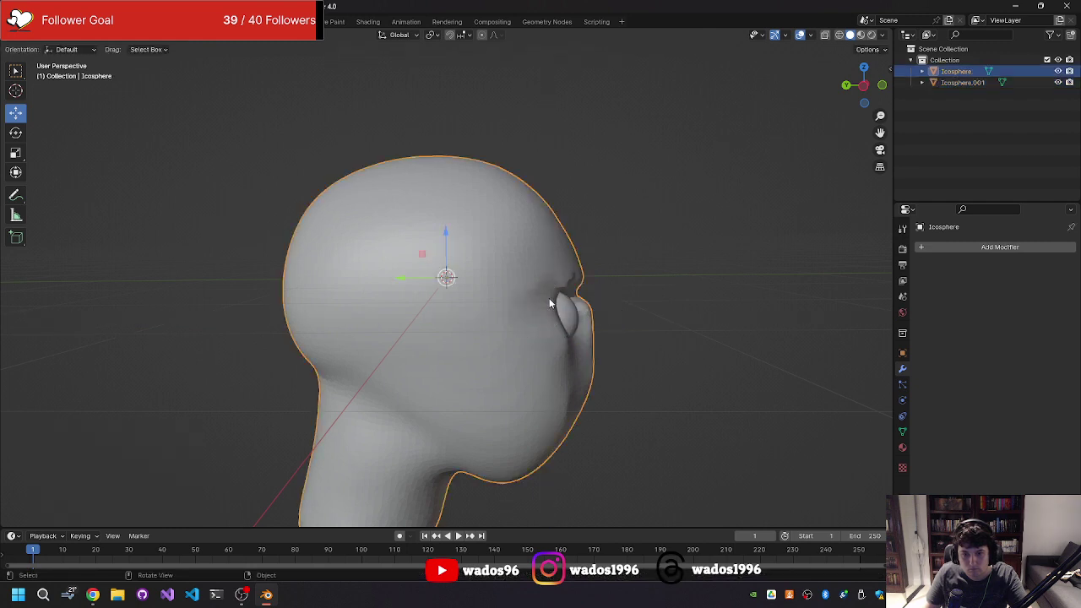
click(561, 309)
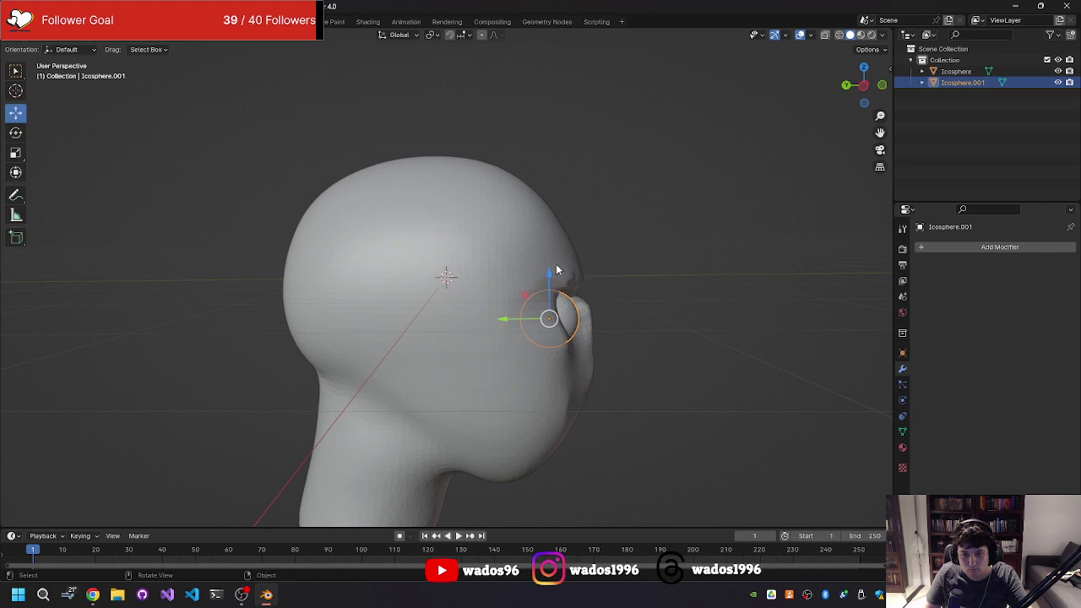
drag(553, 276, 552, 256)
middle_drag(553, 257, 500, 276)
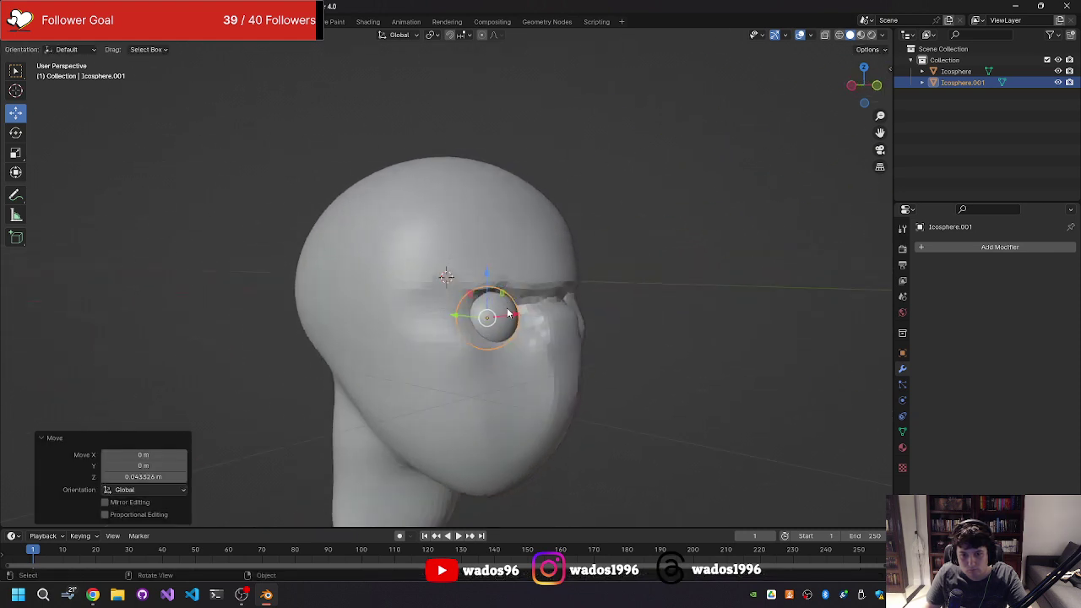
drag(514, 312, 529, 314)
middle_drag(529, 314, 452, 306)
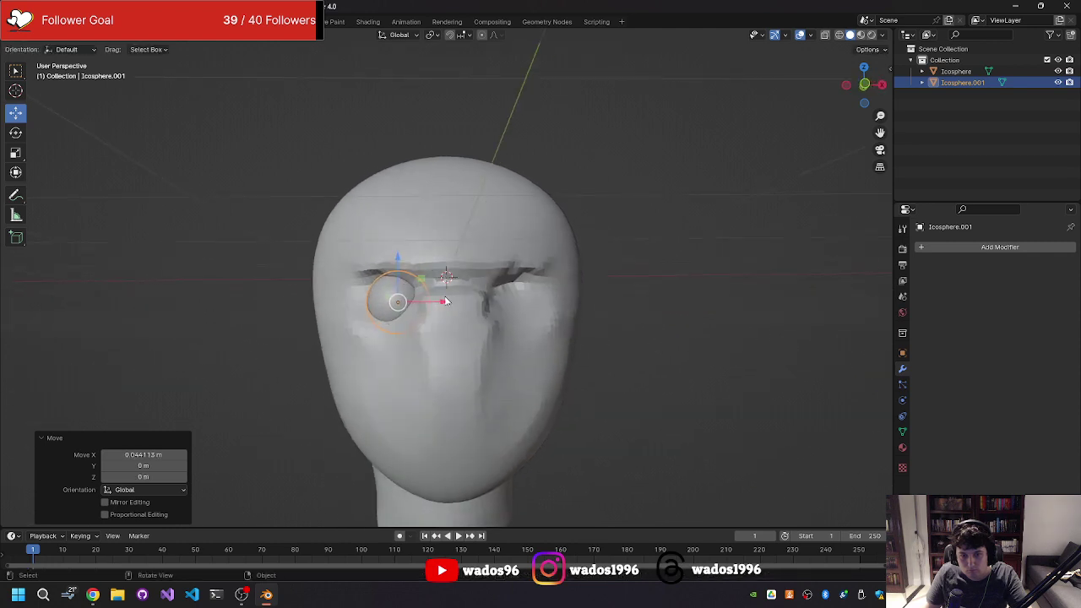
key(g)
key(x)
click(442, 299)
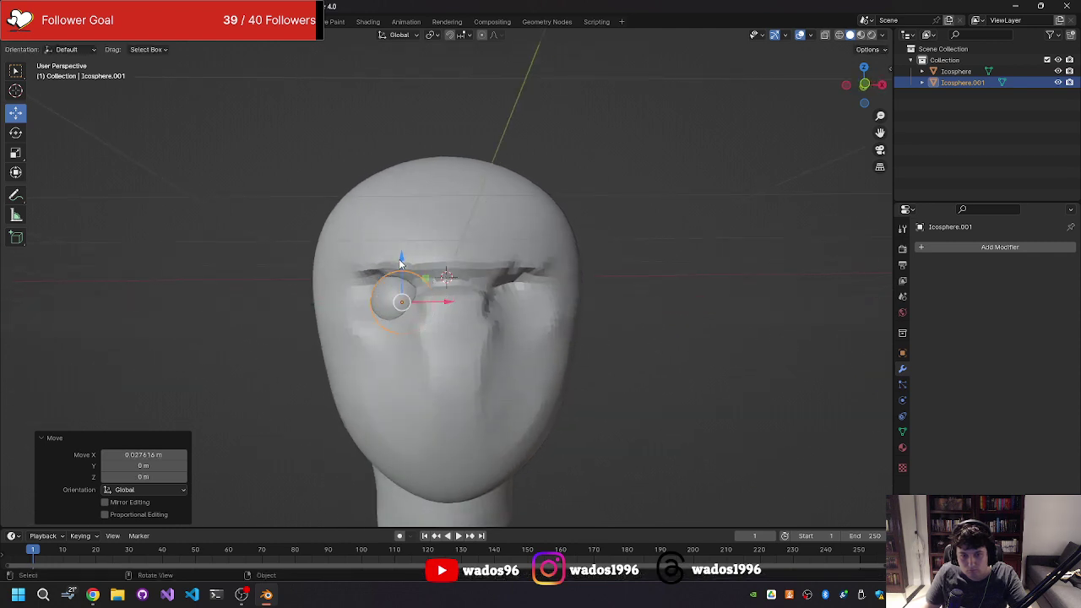
drag(407, 258, 404, 256)
- Reselect the eye sphere, raise it slightly, shift it sideways and push it deeper into the socket
click(400, 261)
click(395, 292)
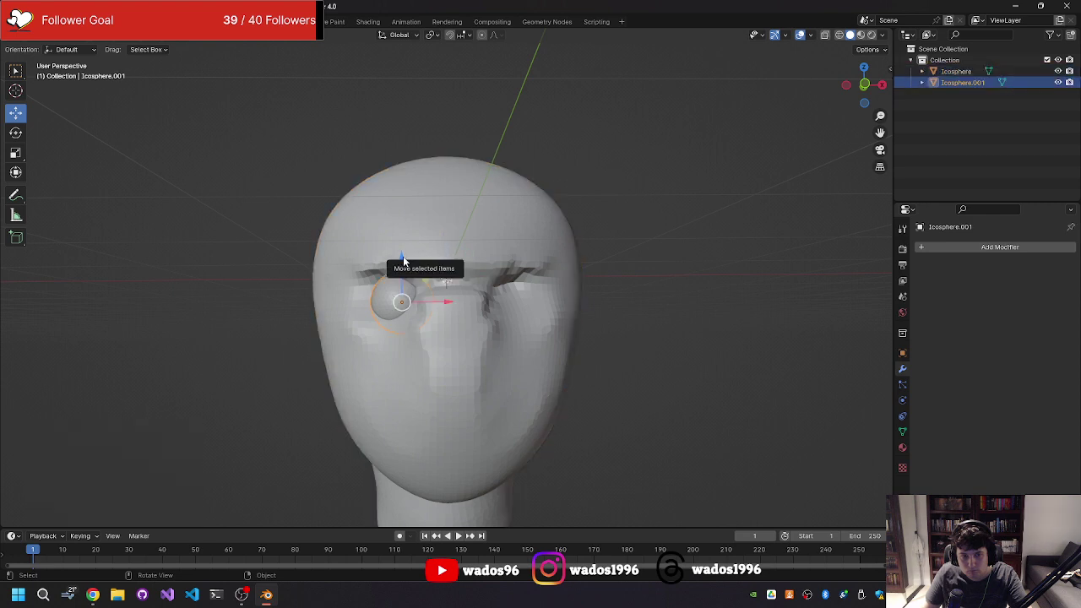
click(404, 254)
click(390, 279)
middle_drag(391, 280, 488, 280)
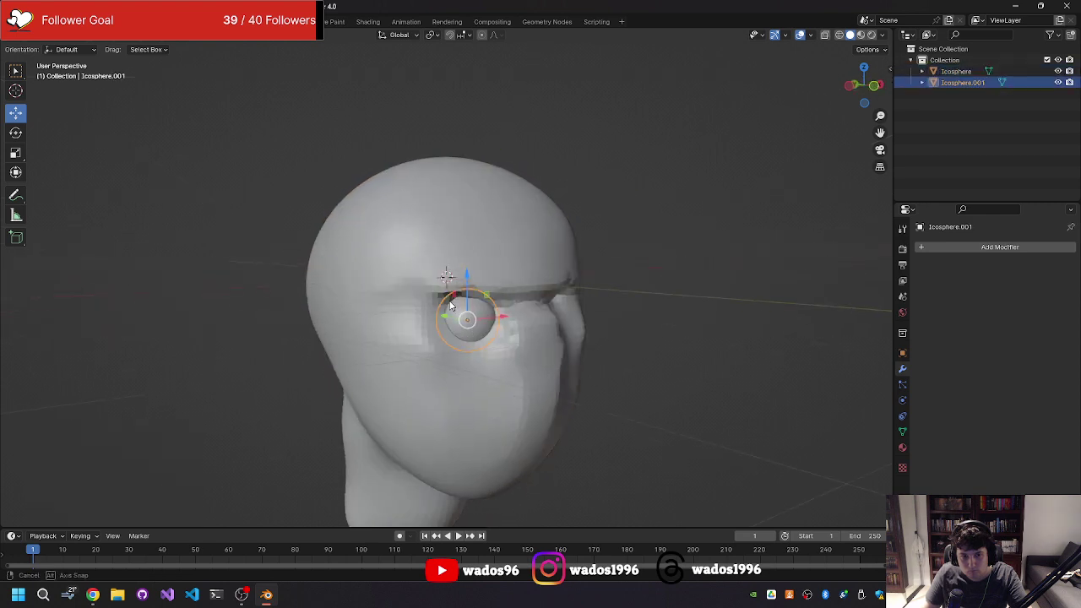
drag(479, 281, 480, 274)
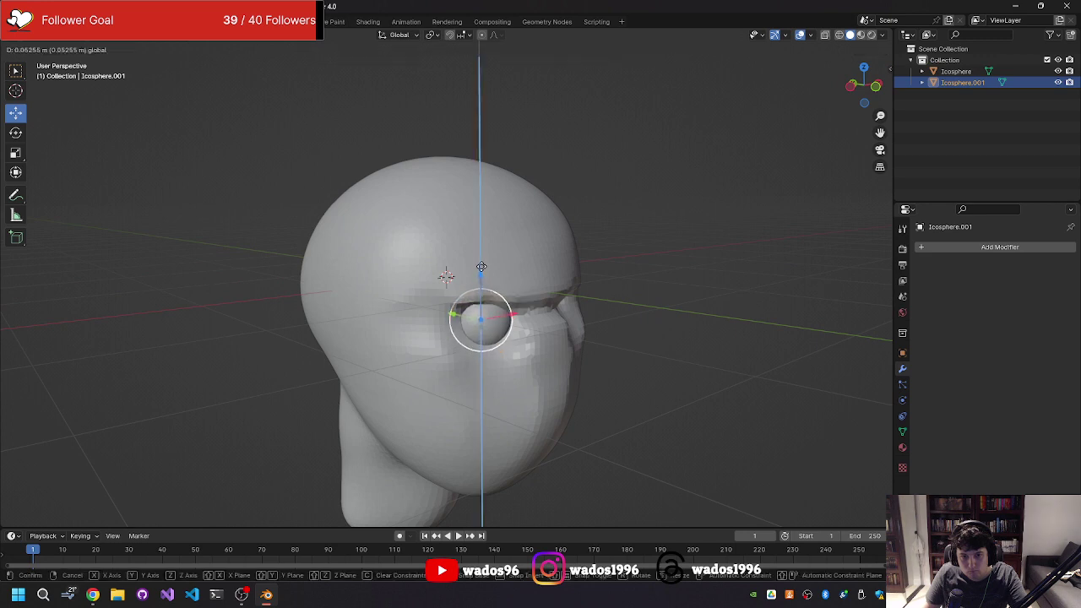
middle_drag(511, 313, 473, 304)
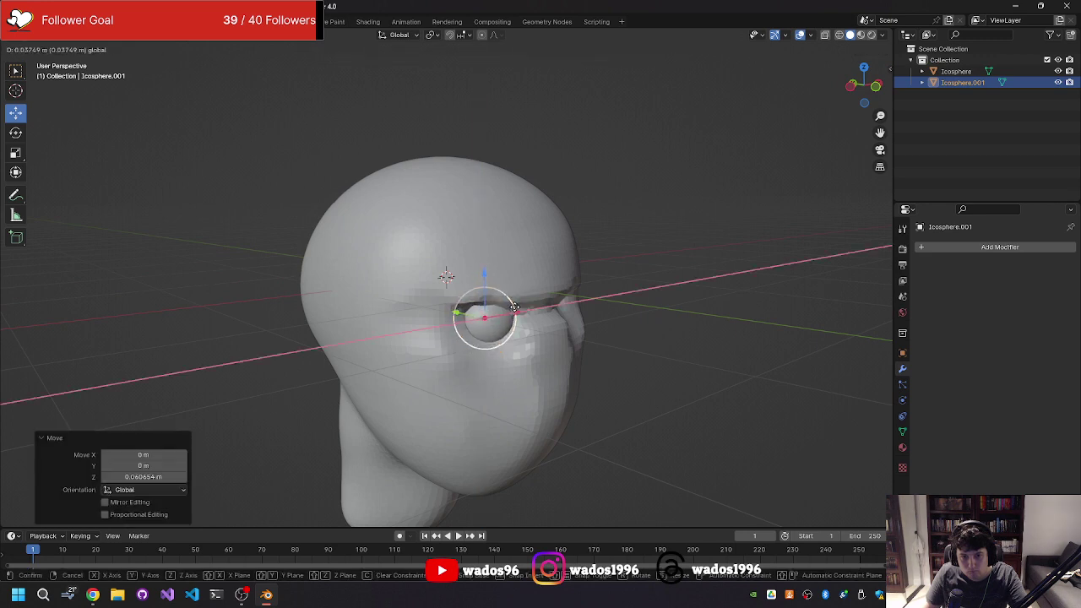
drag(473, 304, 468, 297)
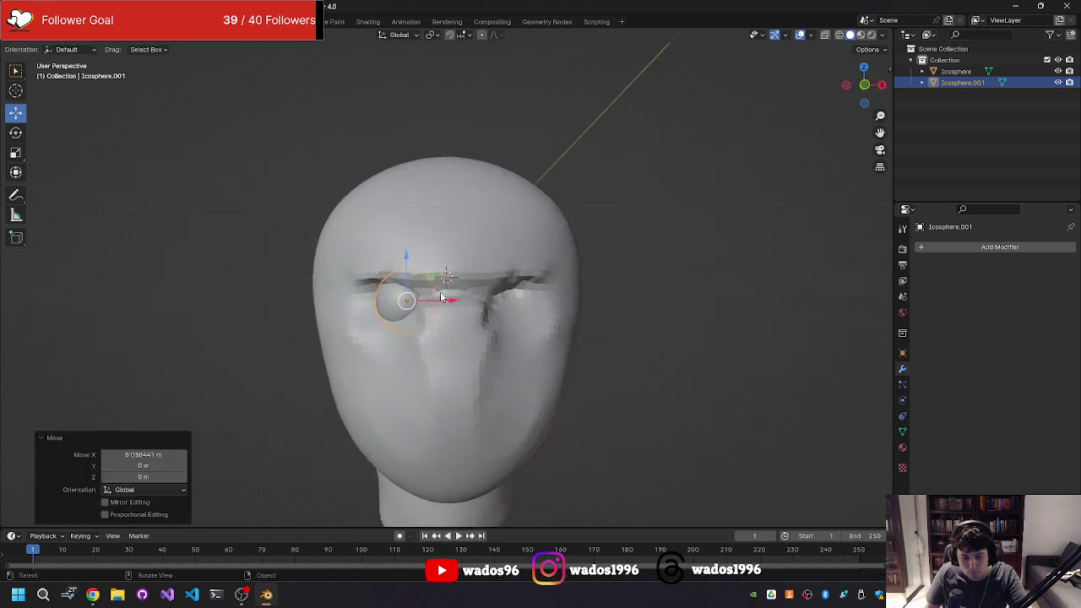
middle_drag(461, 295, 527, 318)
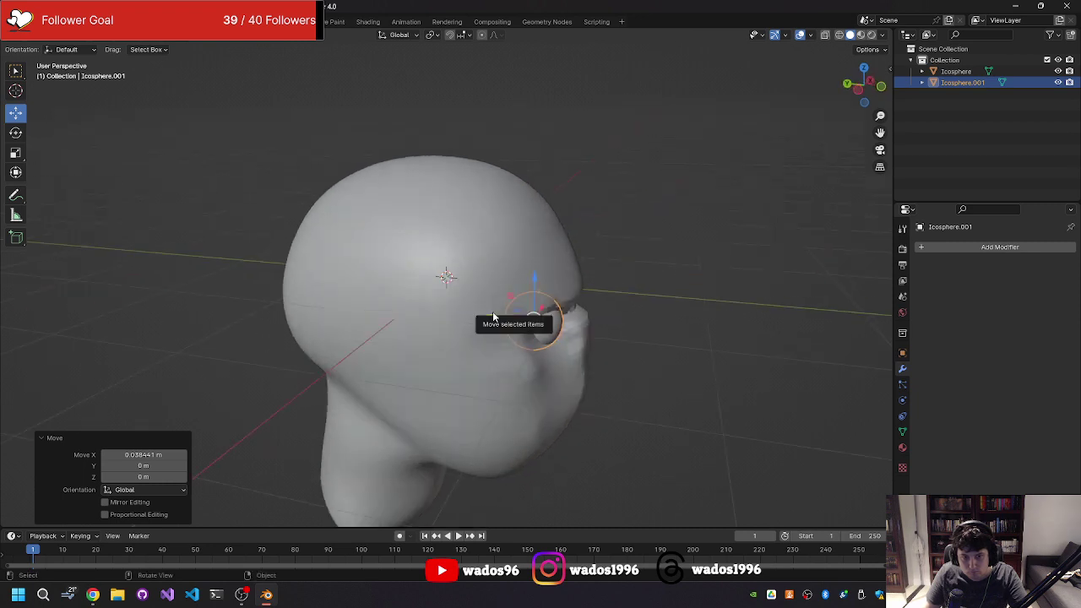
drag(511, 322, 533, 308)
middle_drag(533, 308, 424, 301)
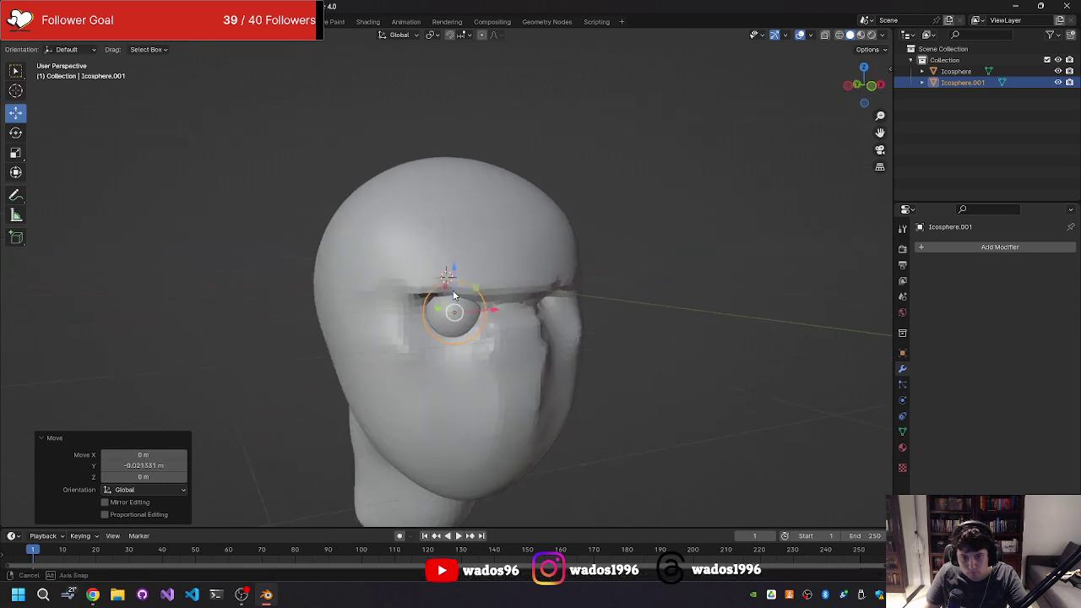
- Paste a copy of the eyeball as Icosphere.002 and slide it along X into the right socket
key(ctrl+v)
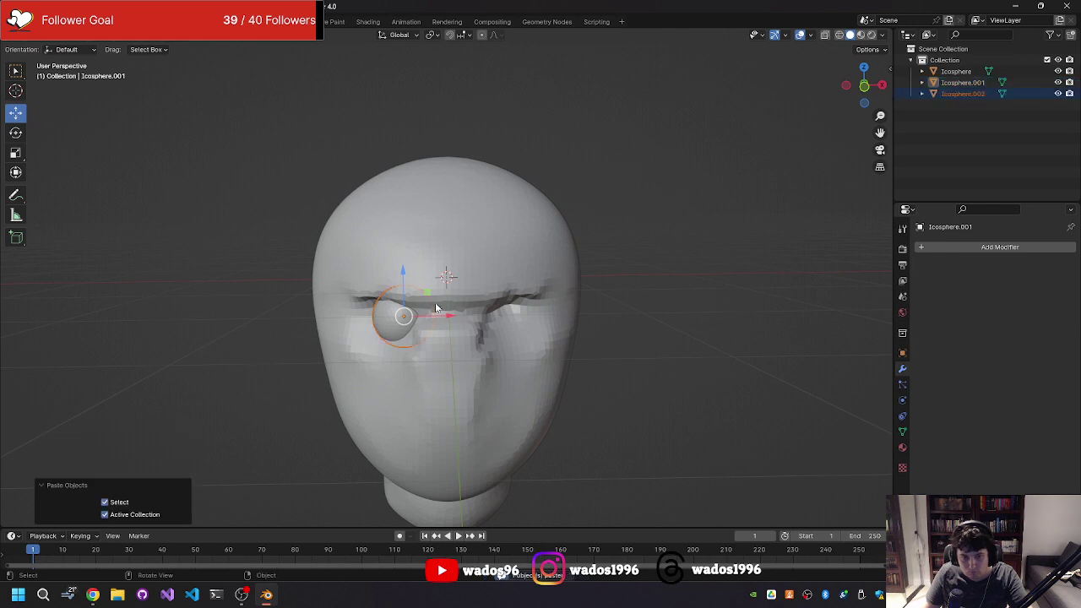
key(g)
key(x)
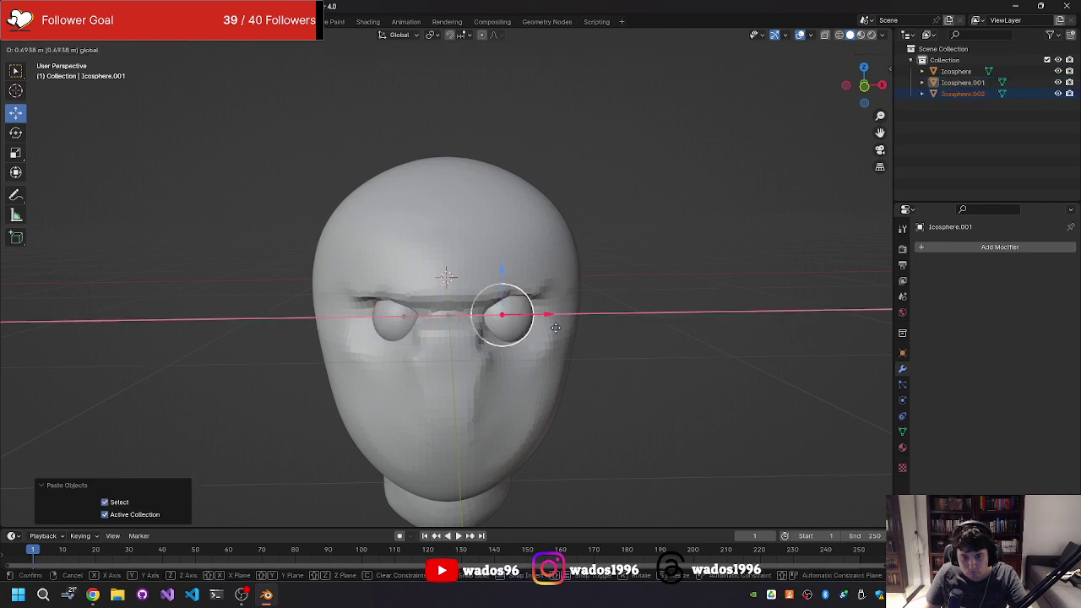
click(552, 327)
mouse_move(551, 333)
middle_down()
mouse_move(685, 326)
mouse_move(644, 338)
mouse_move(656, 319)
middle_up()
click(685, 326)
mouse_move(601, 318)
middle_down()
mouse_move(534, 344)
mouse_move(549, 314)
mouse_move(572, 316)
mouse_move(555, 338)
mouse_move(519, 342)
mouse_move(525, 314)
mouse_move(515, 330)
mouse_move(529, 325)
mouse_move(517, 321)
middle_up()
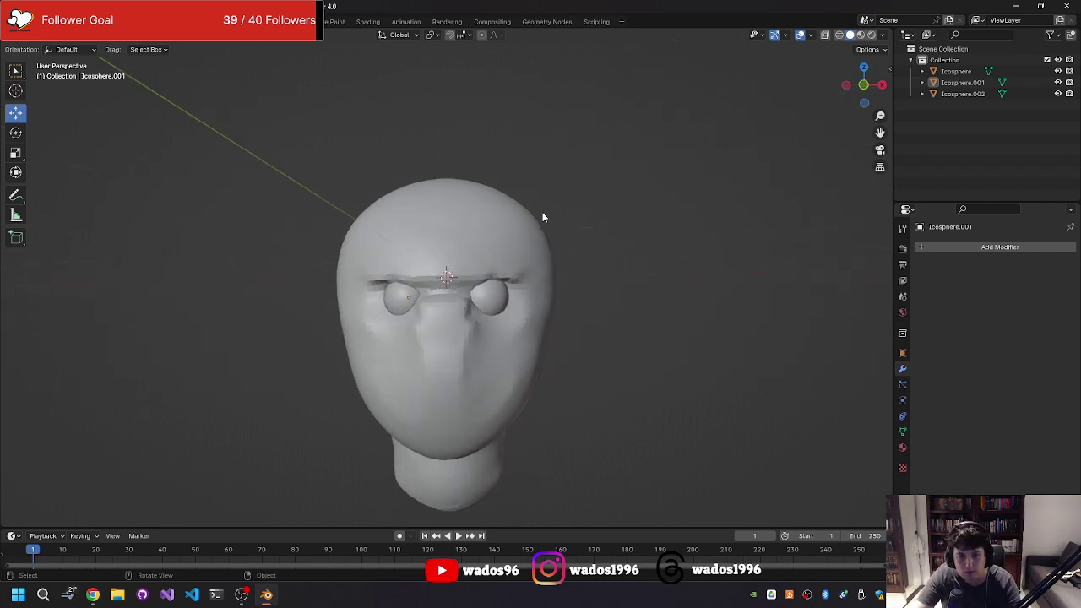
- Save the head as practiceHead_20240218.blend via Save As
click(10, 21)
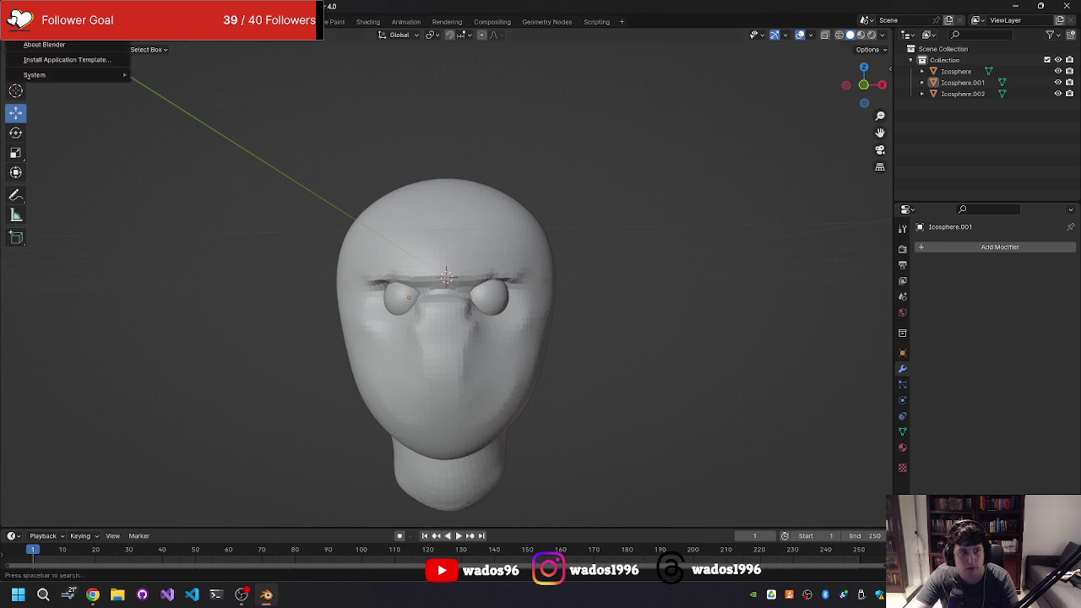
click(31, 21)
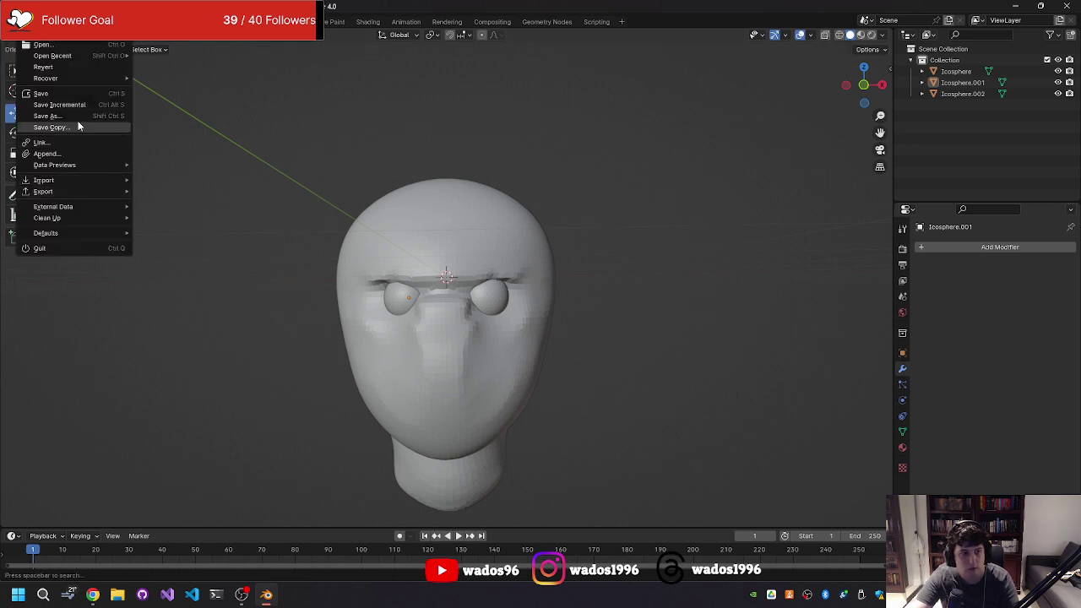
click(81, 115)
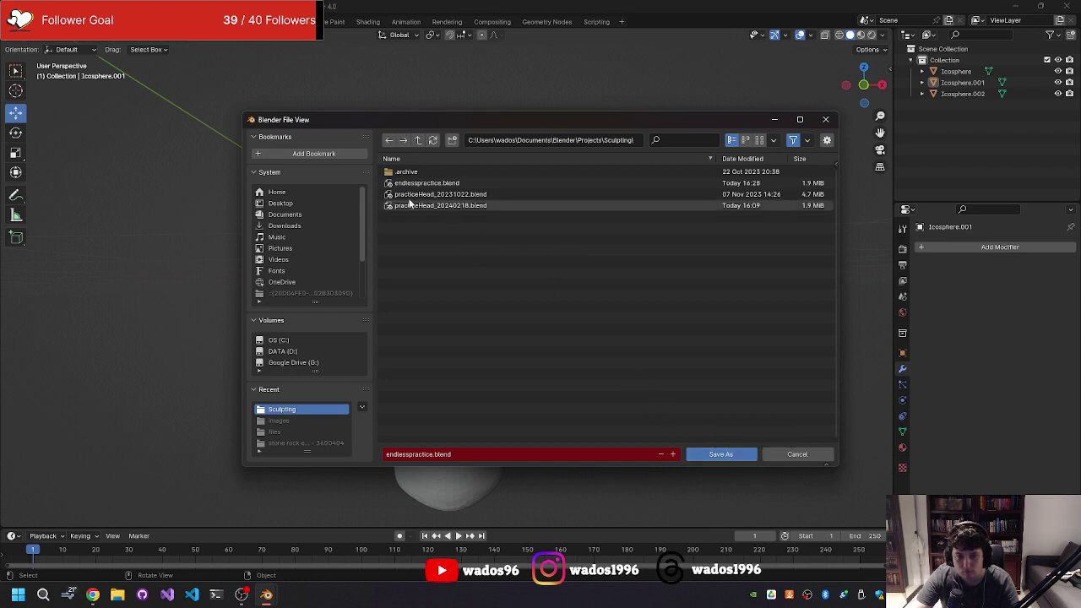
click(442, 205)
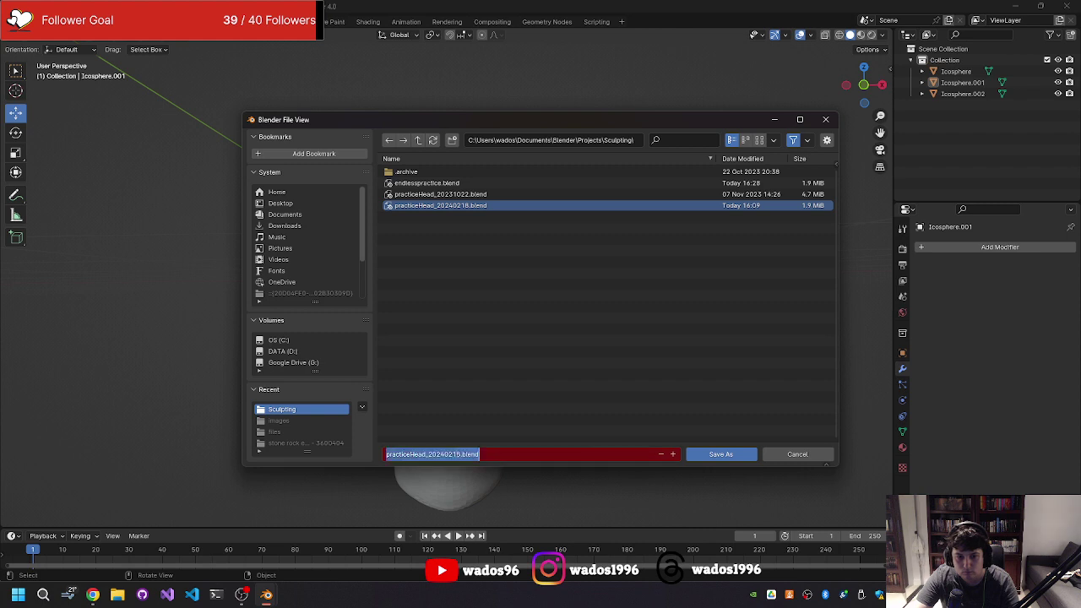
click(457, 455)
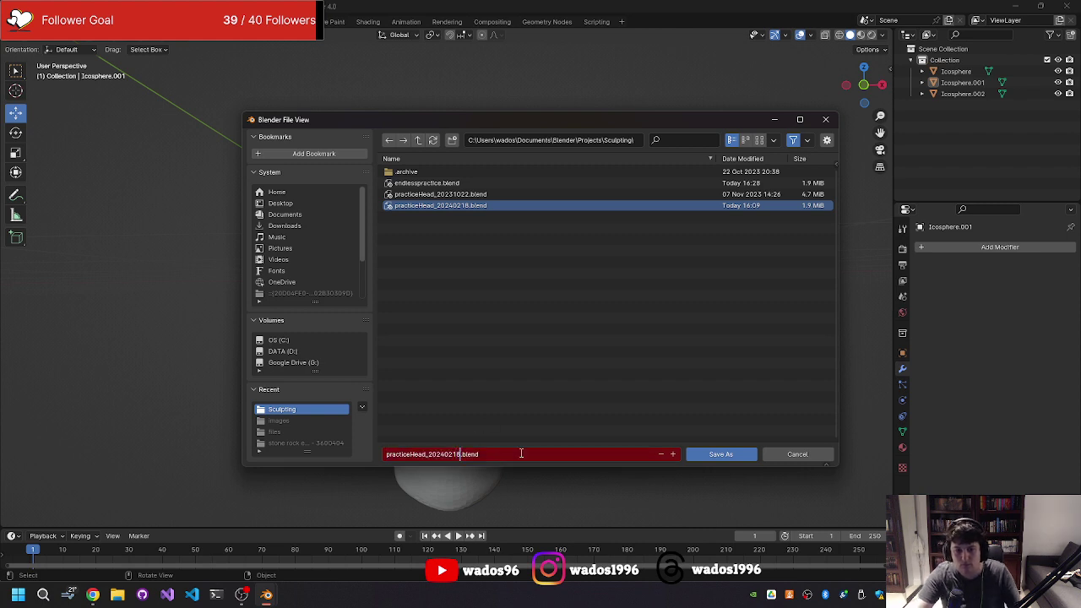
click(706, 453)
- Save the head again, overwriting endlesspractice.blend
click(12, 21)
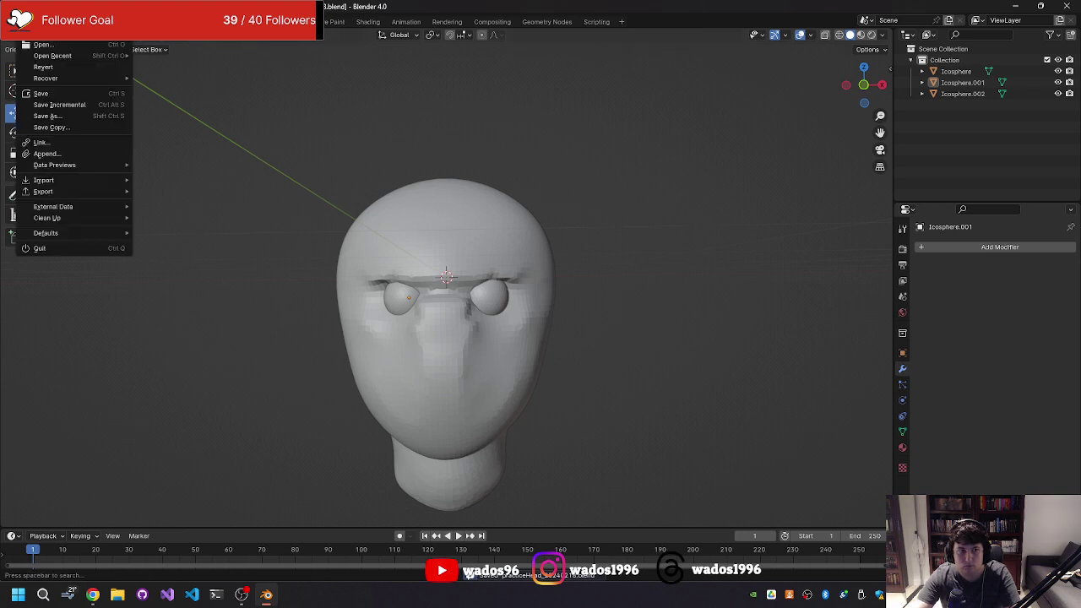
click(49, 118)
double_click(454, 185)
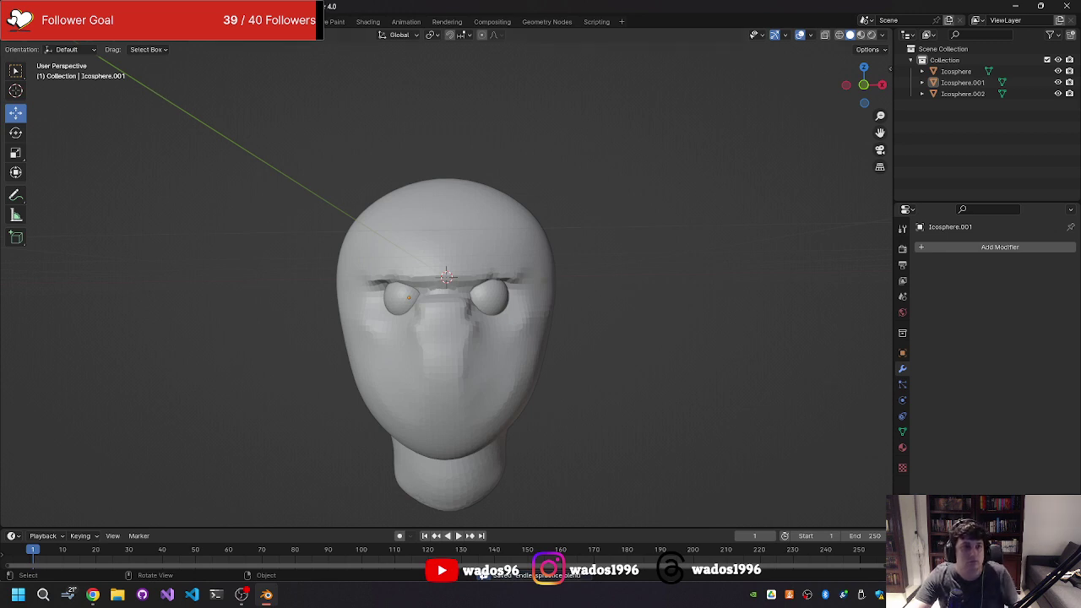
click(12, 21)
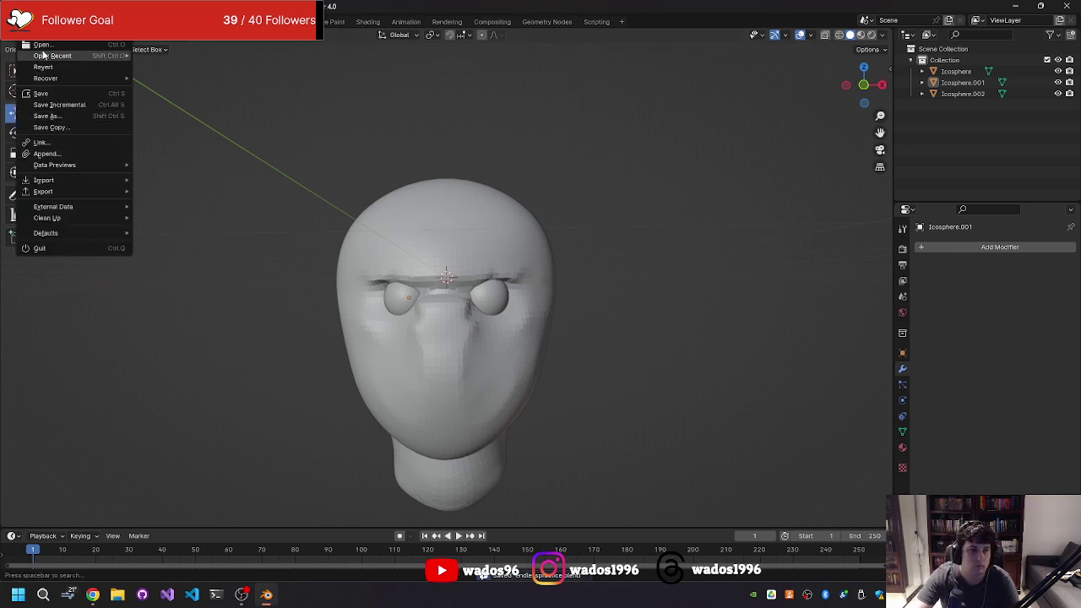
- Open practice_nose_eyes_20220918.blend from the .archive folder
click(37, 45)
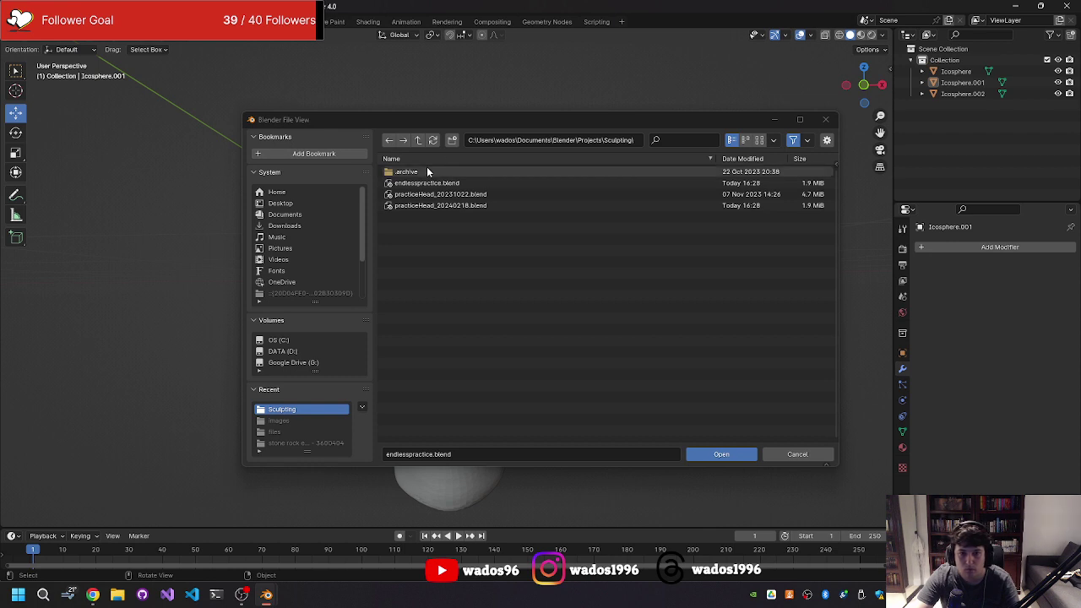
click(426, 169)
click(453, 184)
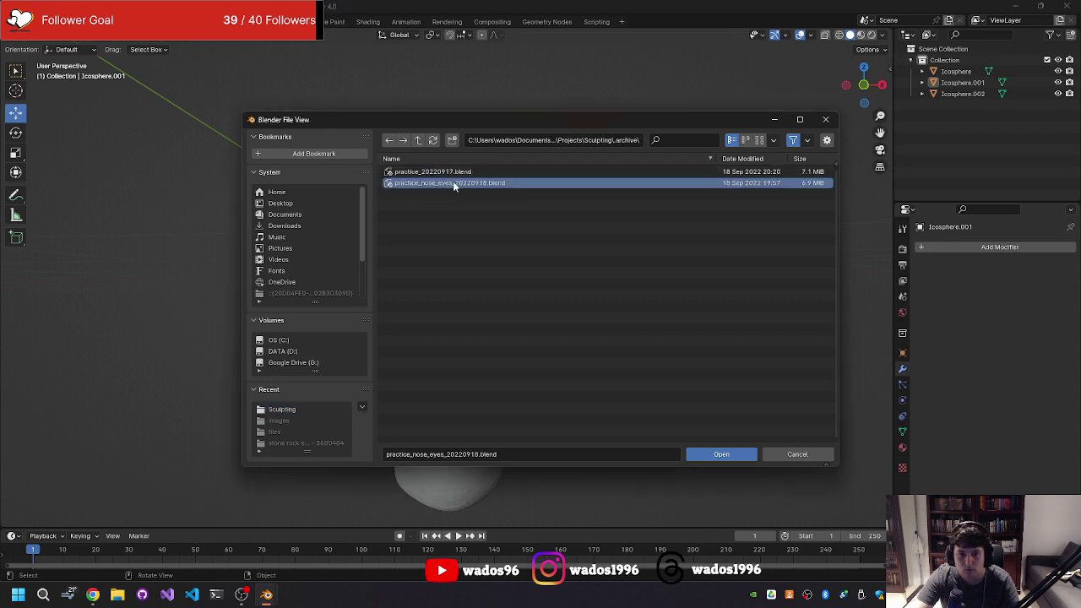
double_click(453, 183)
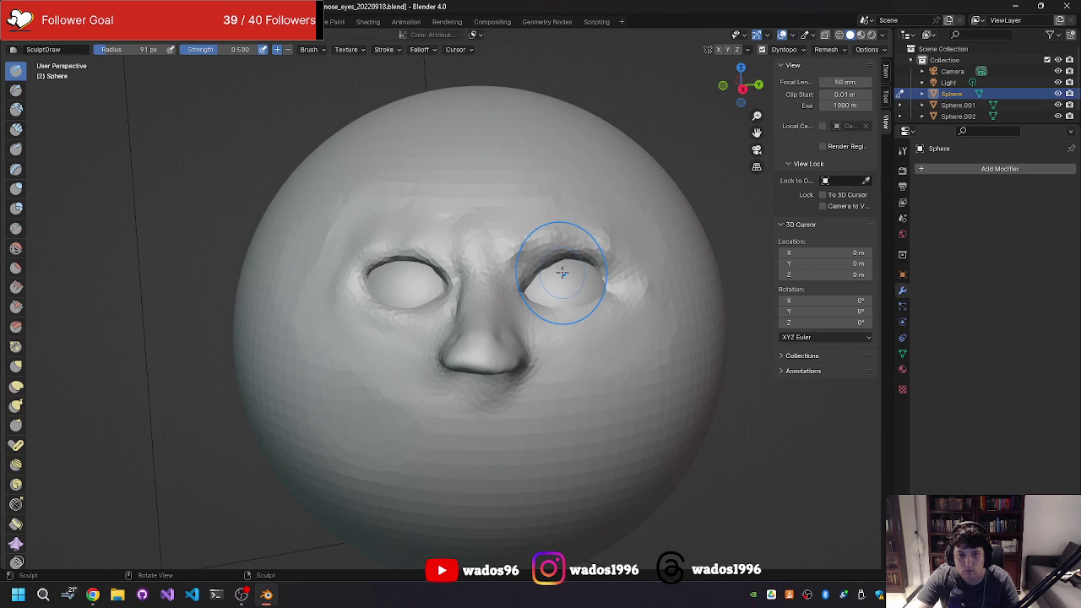
- Orbit and zoom around the older sculpt to view its face from front, profile and above
scroll(571, 278, down, 2)
mouse_move(579, 270)
middle_down()
mouse_move(596, 282)
mouse_move(568, 274)
mouse_move(622, 288)
mouse_move(640, 245)
middle_up()
scroll(644, 262, up, 2)
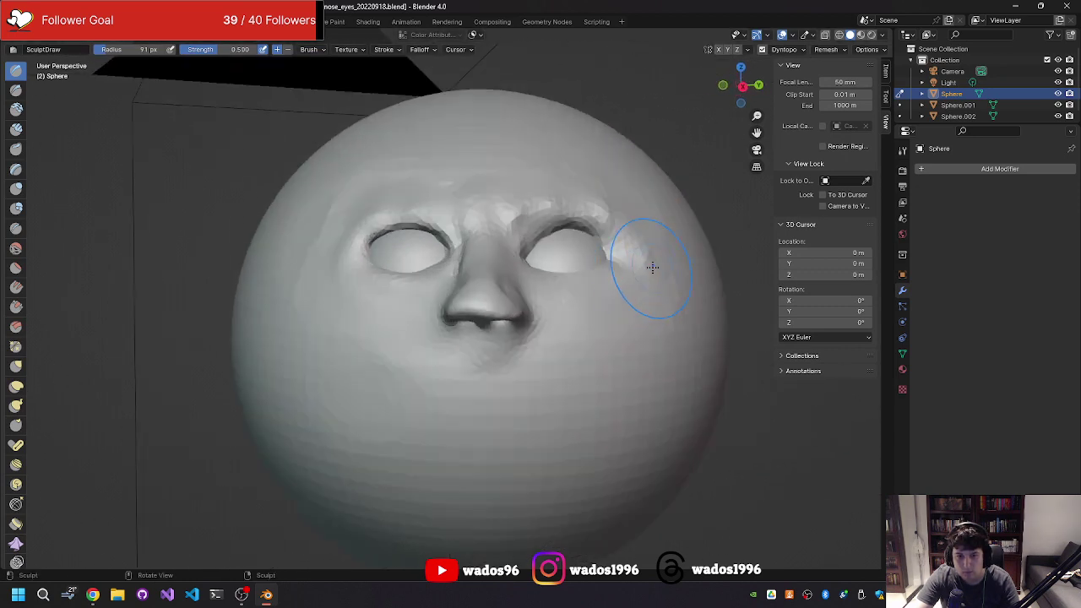
mouse_move(647, 284)
middle_down()
mouse_move(649, 267)
mouse_move(623, 279)
mouse_move(729, 270)
mouse_move(664, 296)
mouse_move(632, 273)
mouse_move(695, 295)
mouse_move(616, 295)
mouse_move(701, 268)
mouse_move(671, 249)
mouse_move(619, 290)
mouse_move(592, 264)
mouse_move(682, 267)
mouse_move(680, 212)
mouse_move(662, 187)
mouse_move(659, 288)
mouse_move(631, 299)
mouse_move(512, 282)
mouse_move(594, 294)
mouse_move(700, 283)
mouse_move(684, 301)
mouse_move(608, 316)
mouse_move(403, 284)
mouse_move(355, 246)
mouse_move(475, 219)
mouse_move(633, 286)
middle_up()
scroll(664, 296, down, 2)
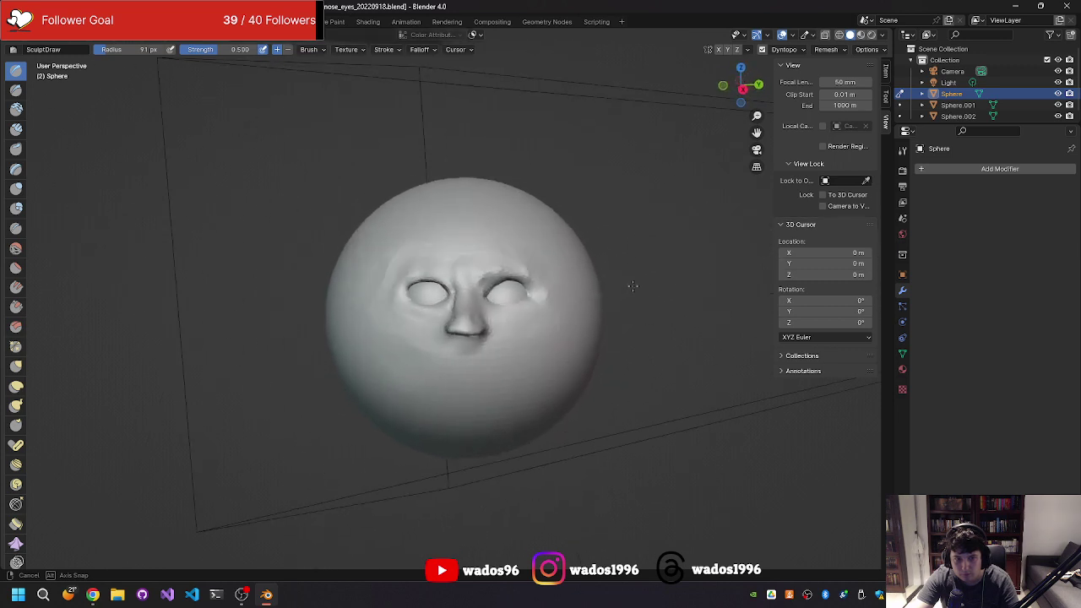
mouse_move(527, 337)
middle_down()
mouse_move(468, 314)
mouse_move(492, 343)
mouse_move(507, 321)
mouse_move(592, 349)
mouse_move(516, 258)
mouse_move(526, 338)
mouse_move(535, 321)
mouse_move(582, 328)
mouse_move(495, 341)
mouse_move(530, 340)
mouse_move(485, 321)
mouse_move(521, 329)
mouse_move(522, 347)
mouse_move(609, 314)
mouse_move(526, 307)
mouse_move(528, 327)
middle_up()
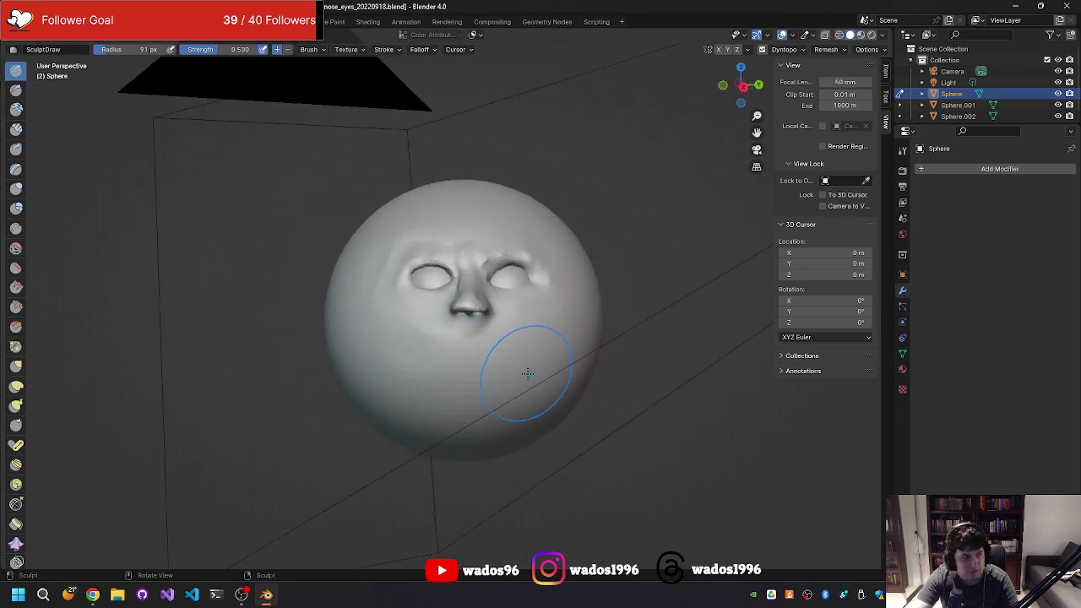
mouse_move(527, 373)
middle_down()
mouse_move(511, 367)
mouse_move(545, 383)
mouse_move(477, 369)
mouse_move(533, 391)
mouse_move(500, 331)
mouse_move(555, 338)
mouse_move(507, 312)
middle_up()
scroll(535, 355, up, 2)
scroll(535, 355, up, 2)
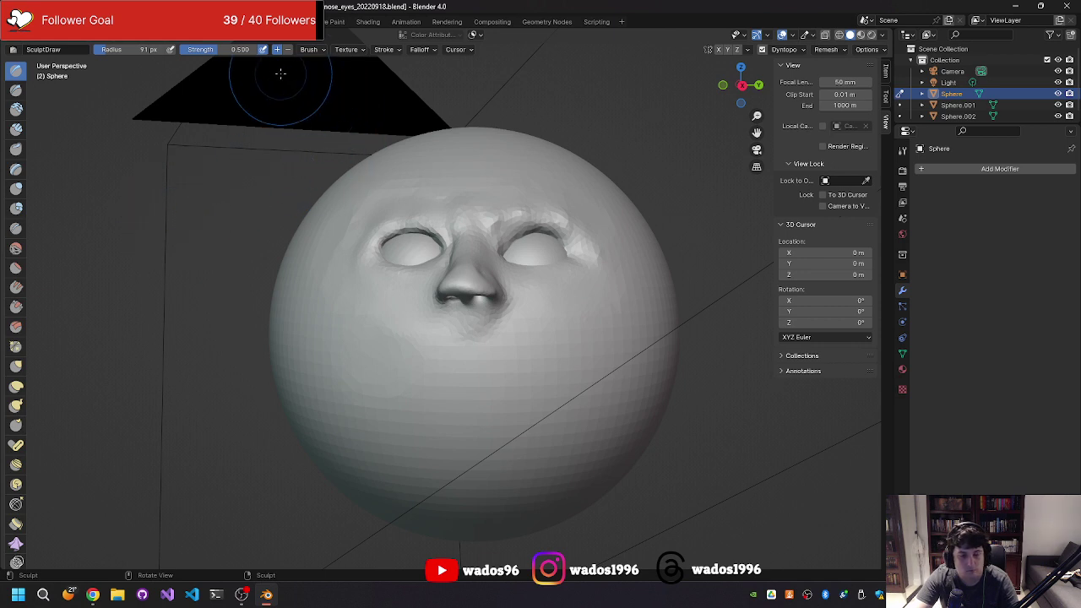
- Open practice_20220917.blend and orbit around its egg-shaped head with hollow eye sockets
click(25, 21)
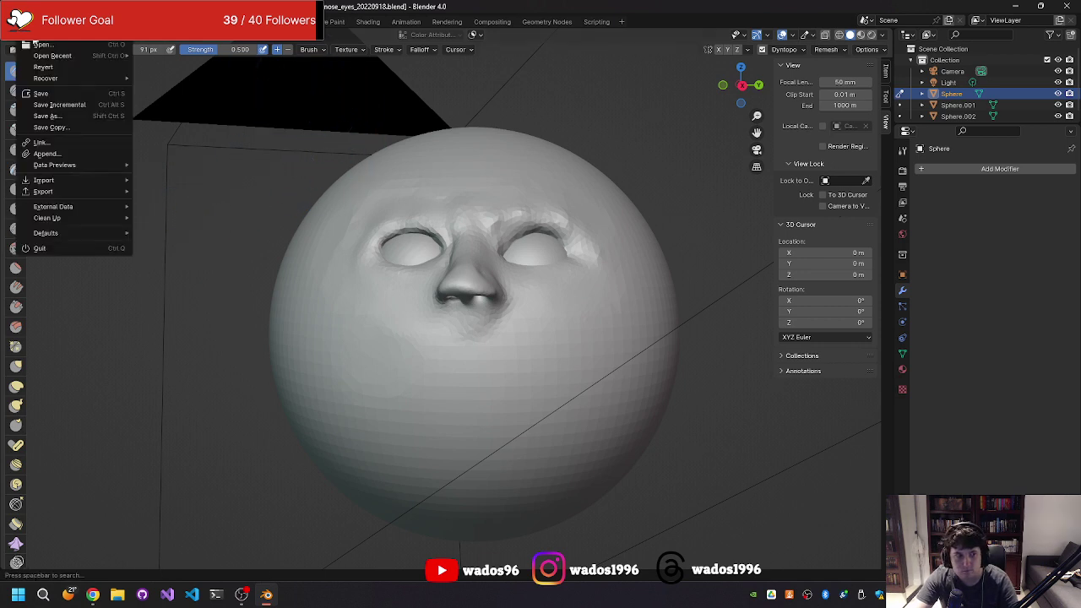
click(54, 44)
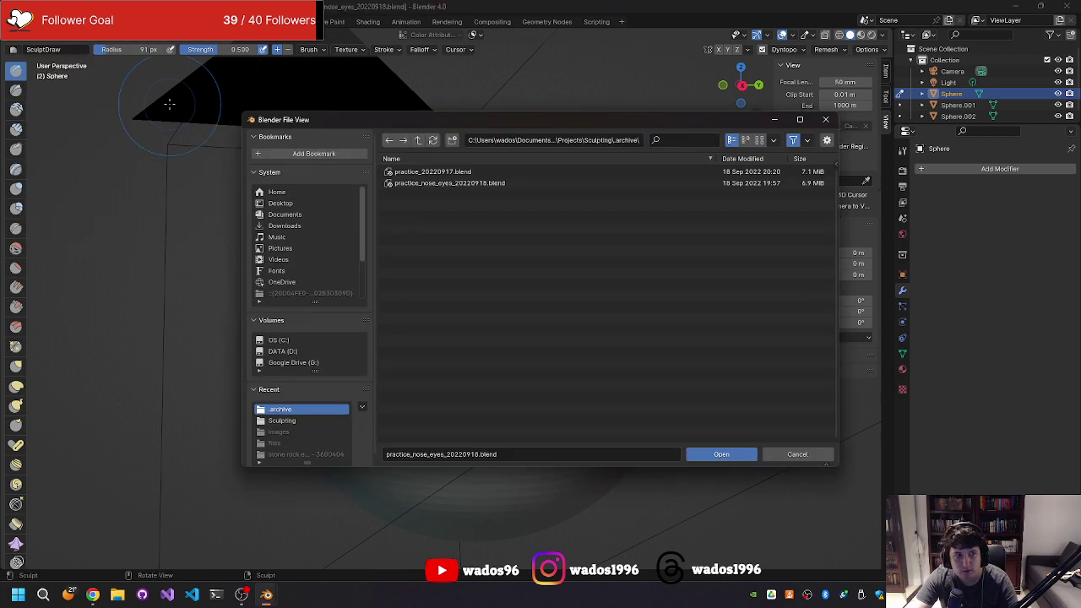
double_click(405, 171)
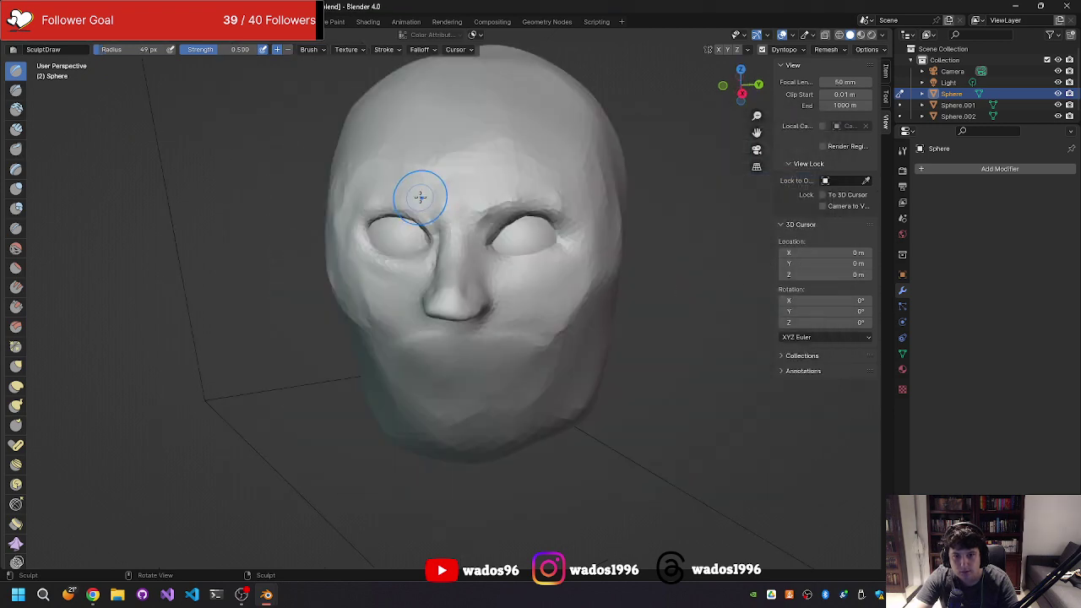
mouse_move(419, 197)
middle_down()
mouse_move(583, 224)
mouse_move(636, 206)
middle_up()
mouse_move(526, 218)
middle_down()
mouse_move(591, 283)
mouse_move(661, 230)
mouse_move(492, 192)
mouse_move(473, 295)
mouse_move(737, 233)
middle_up()
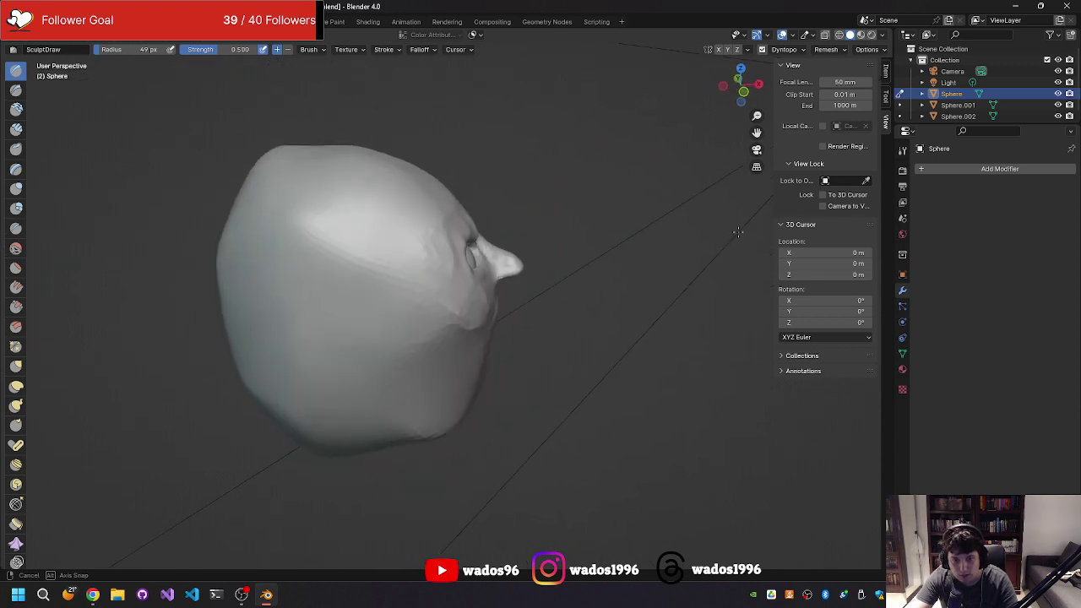
mouse_move(737, 232)
middle_down()
mouse_move(563, 237)
mouse_move(681, 207)
mouse_move(602, 221)
middle_up()
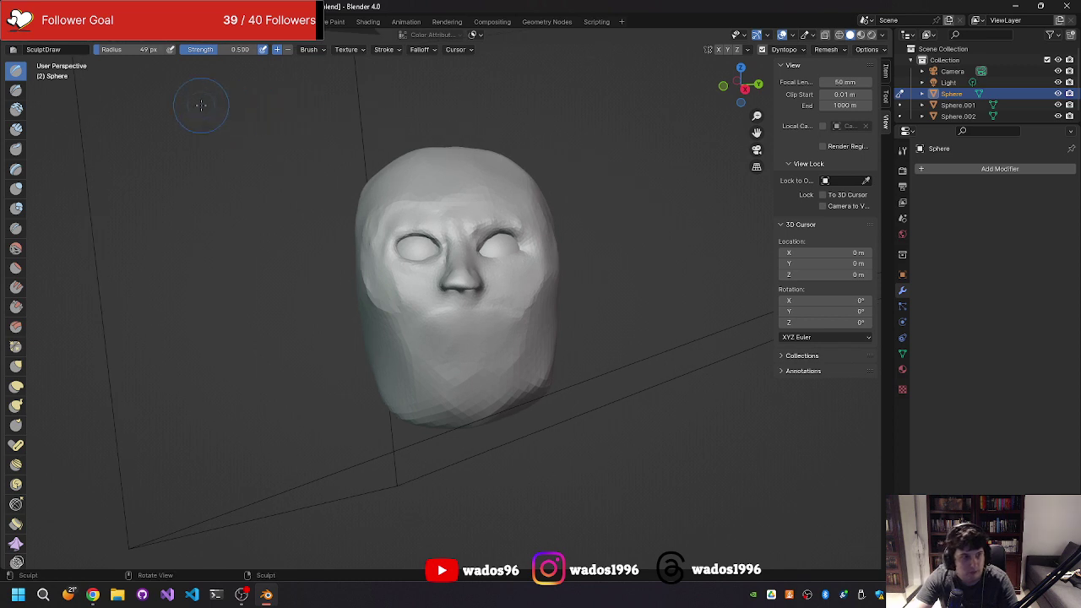
click(30, 20)
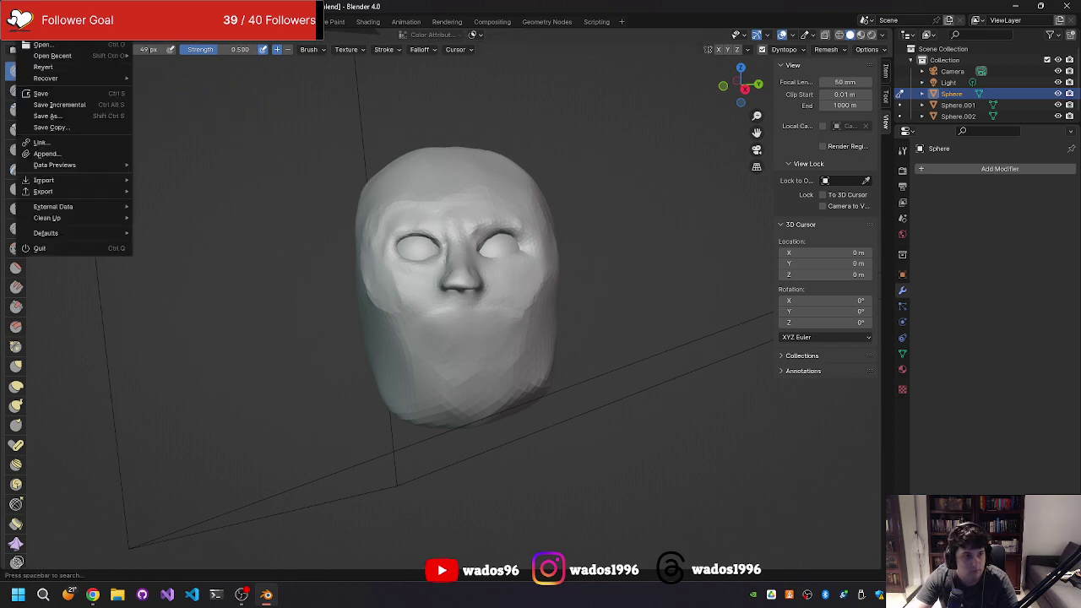
mouse_move(52, 55)
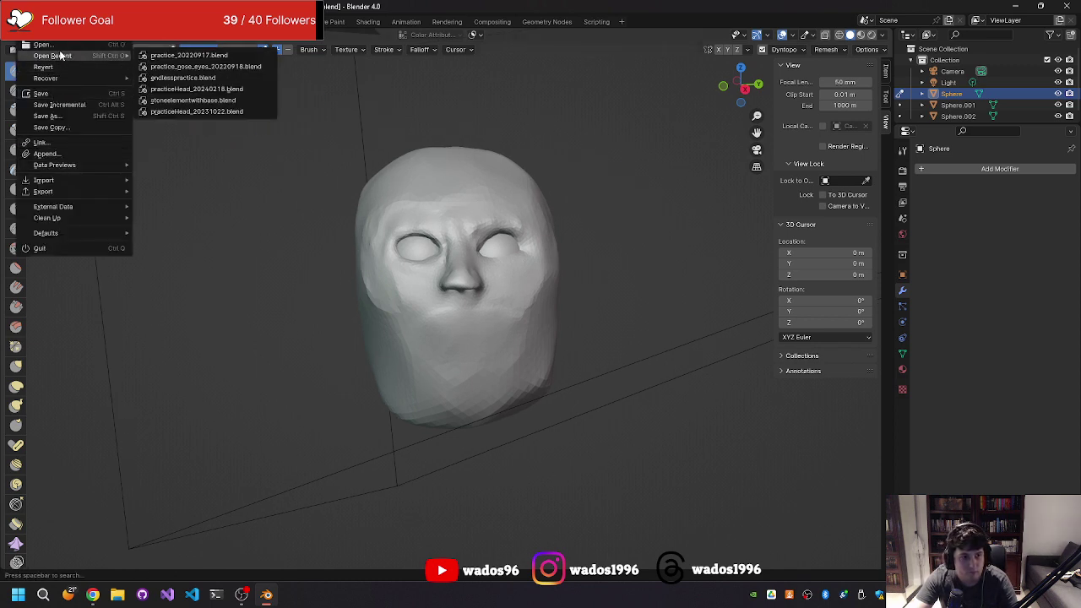
- Open practiceHead_20240218.blend from the parent Sculpting folder
click(38, 44)
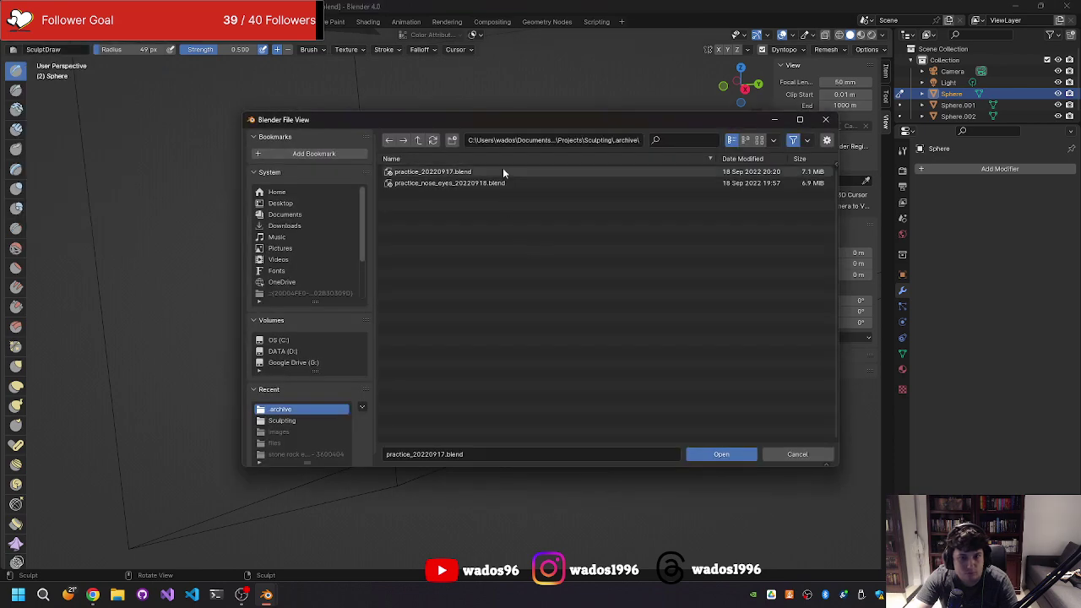
click(418, 141)
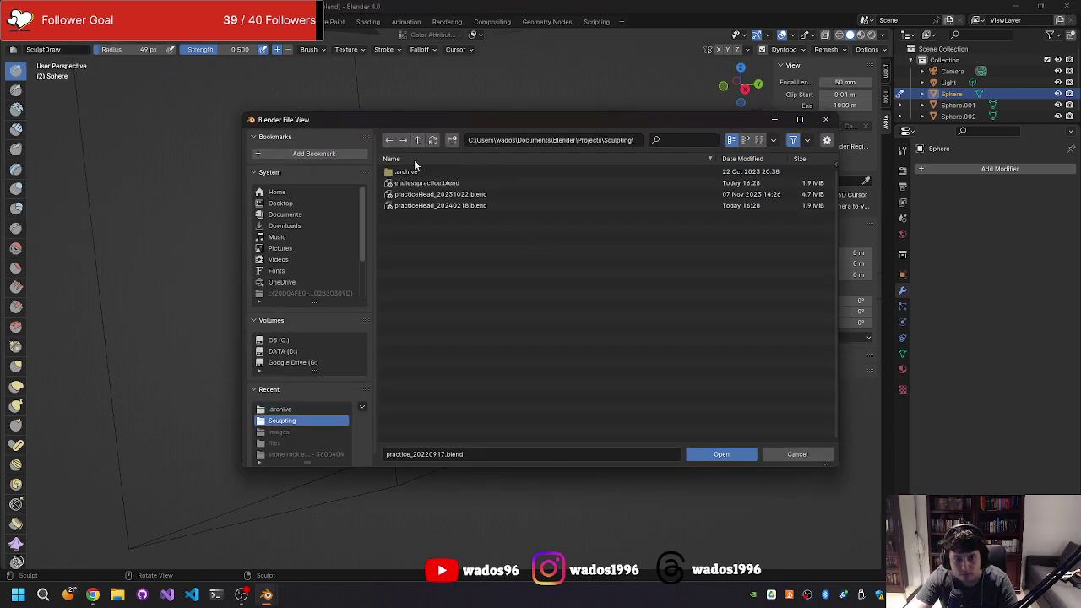
double_click(445, 207)
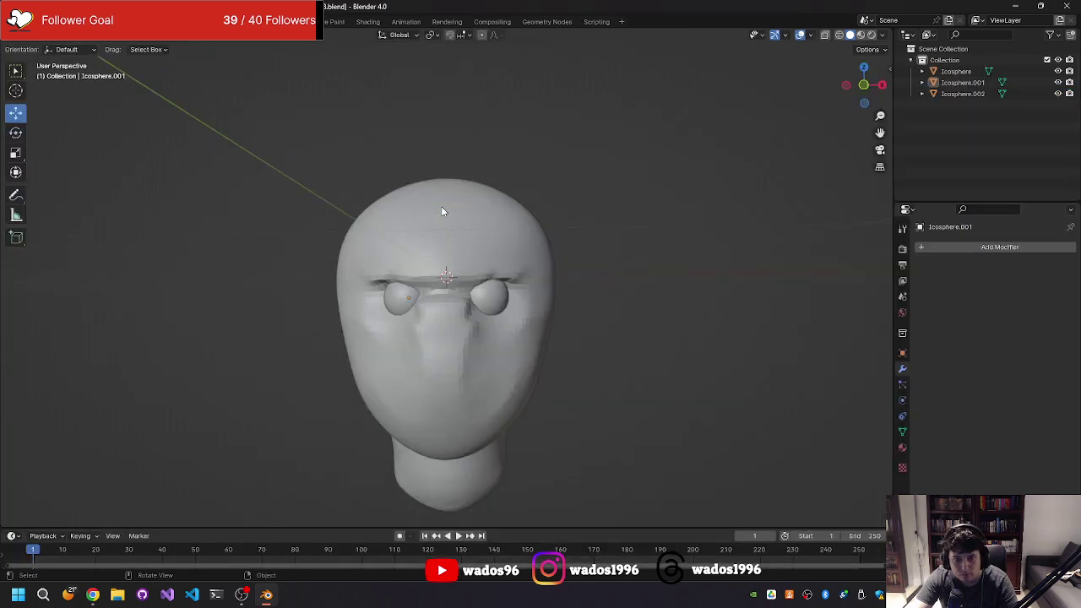
mouse_move(584, 265)
middle_down()
mouse_move(538, 274)
mouse_move(591, 264)
middle_up()
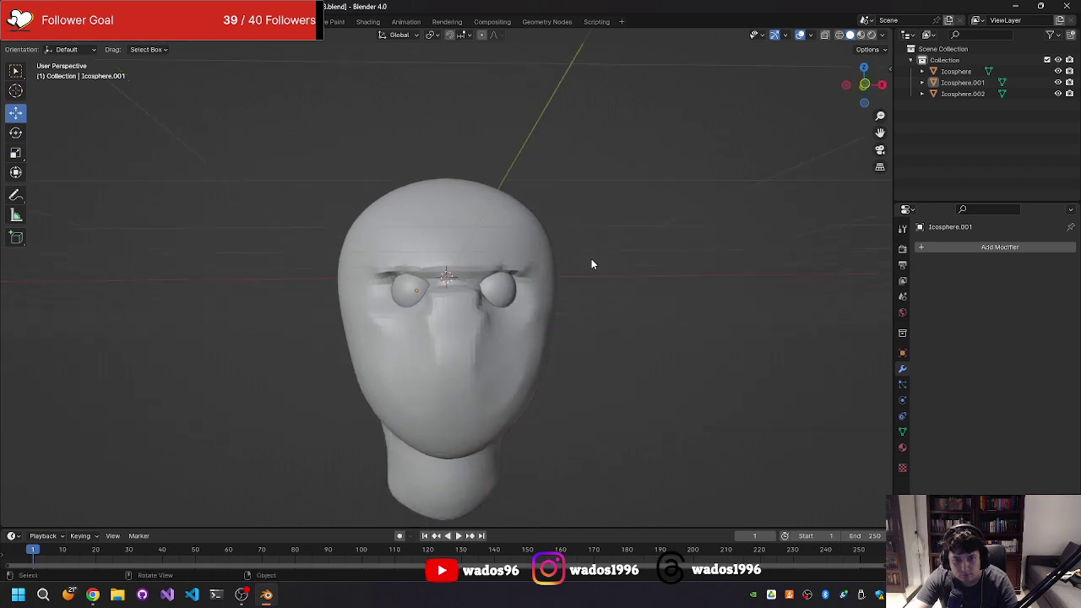
- Check the Output and View Layer properties and orbit around the two-eyed head
scroll(594, 272, down, 1)
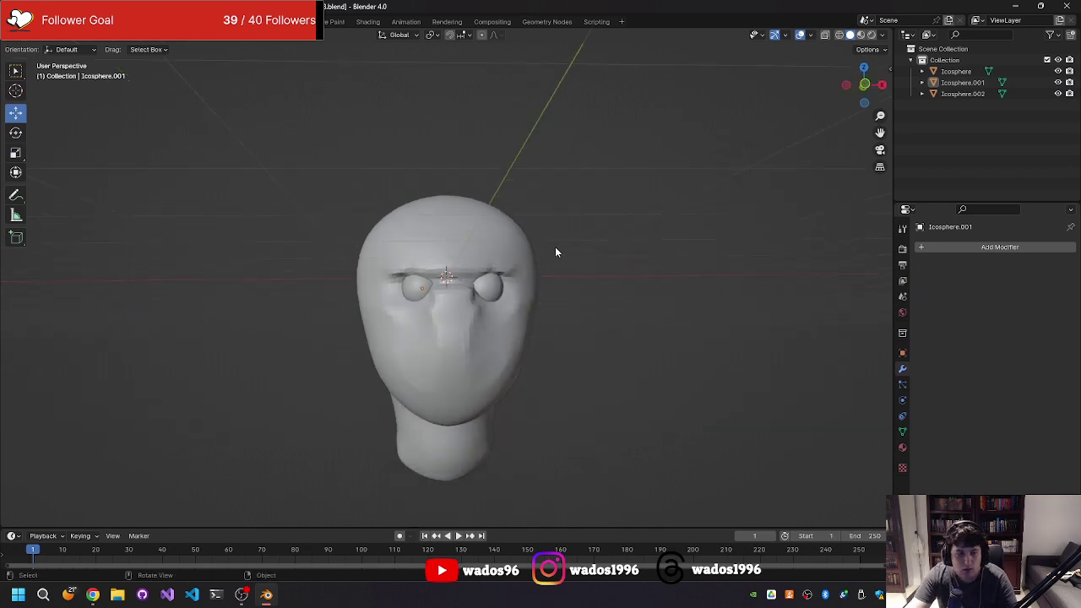
click(902, 265)
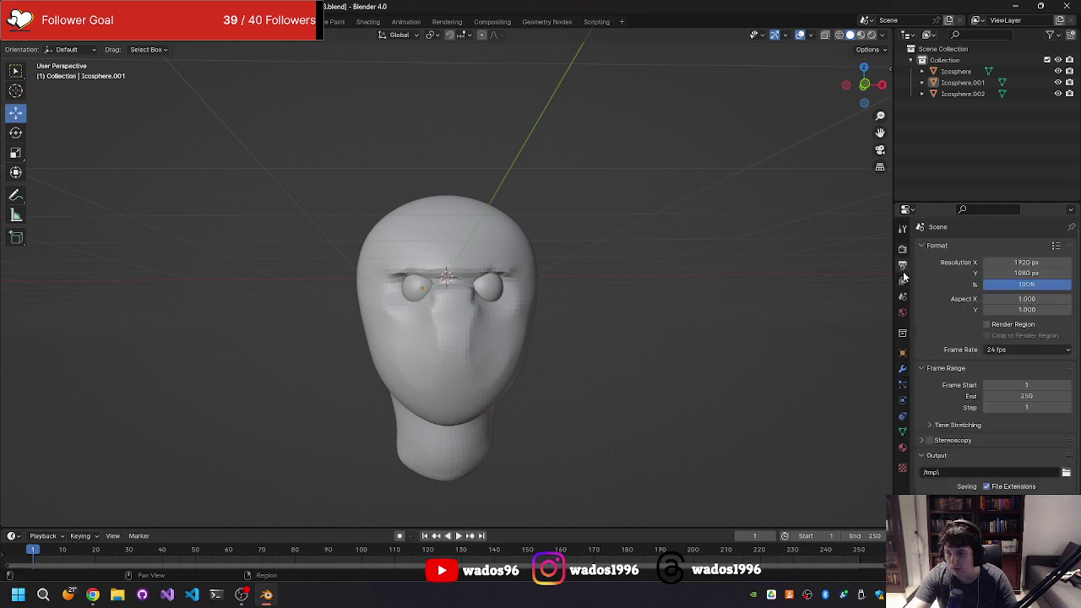
click(902, 280)
scroll(726, 279, down, 2)
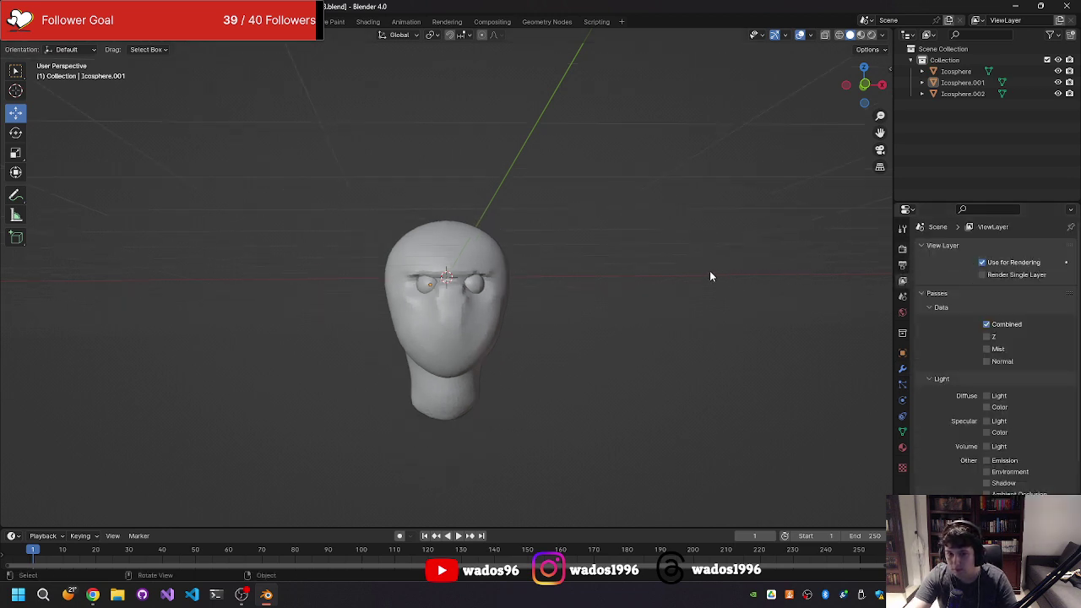
scroll(708, 271, up, 2)
middle_drag(704, 268, 702, 273)
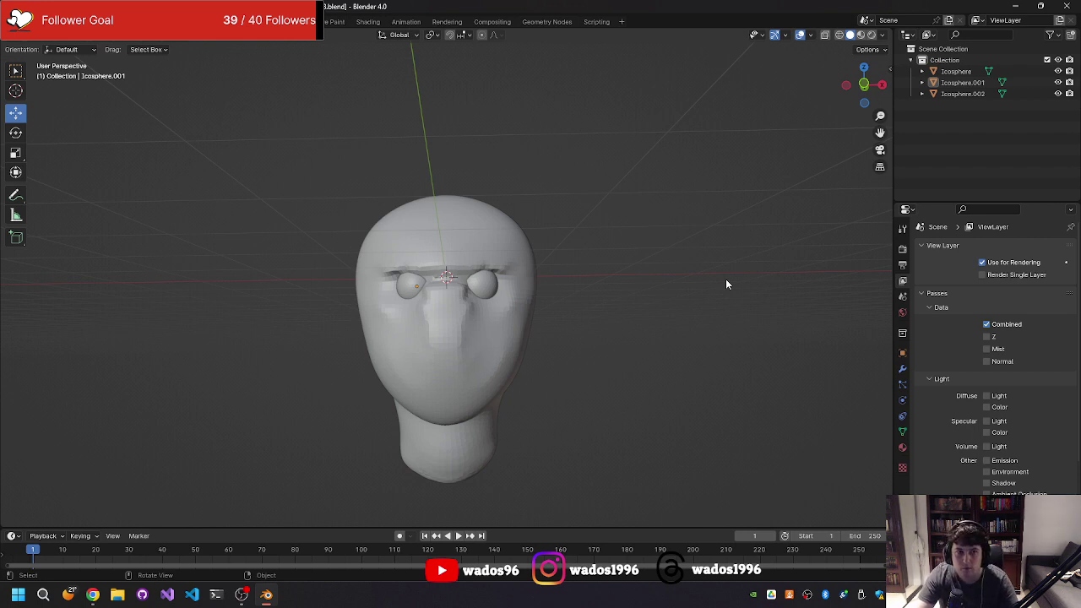
mouse_move(745, 288)
middle_down()
mouse_move(681, 309)
mouse_move(768, 292)
mouse_move(753, 283)
mouse_move(655, 290)
middle_up()
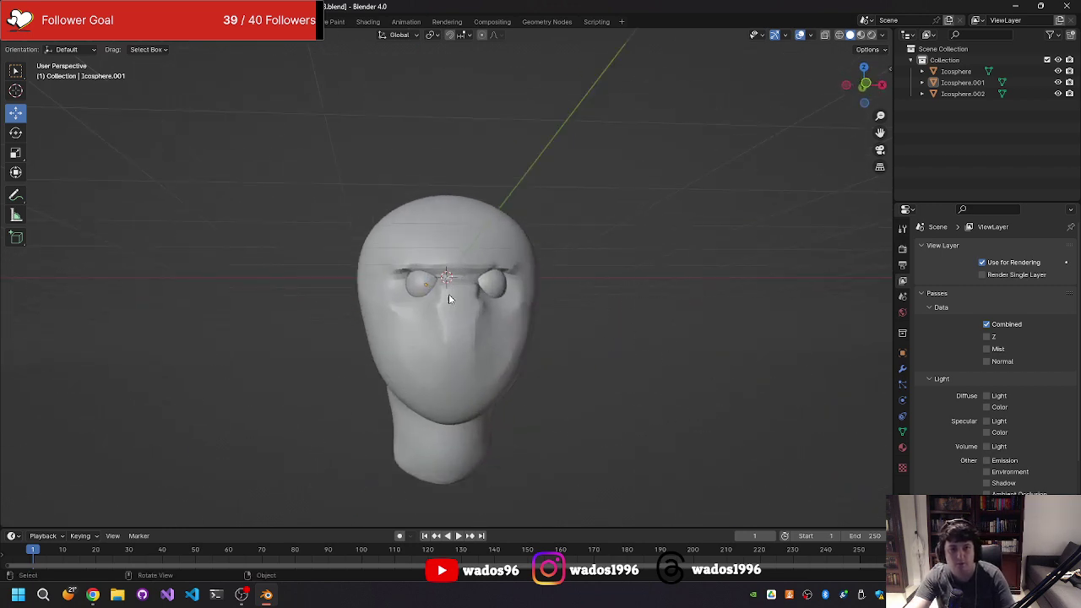
mouse_move(643, 299)
middle_down()
mouse_move(550, 321)
mouse_move(526, 296)
mouse_move(650, 309)
mouse_move(662, 278)
mouse_move(625, 295)
mouse_move(636, 289)
middle_up()
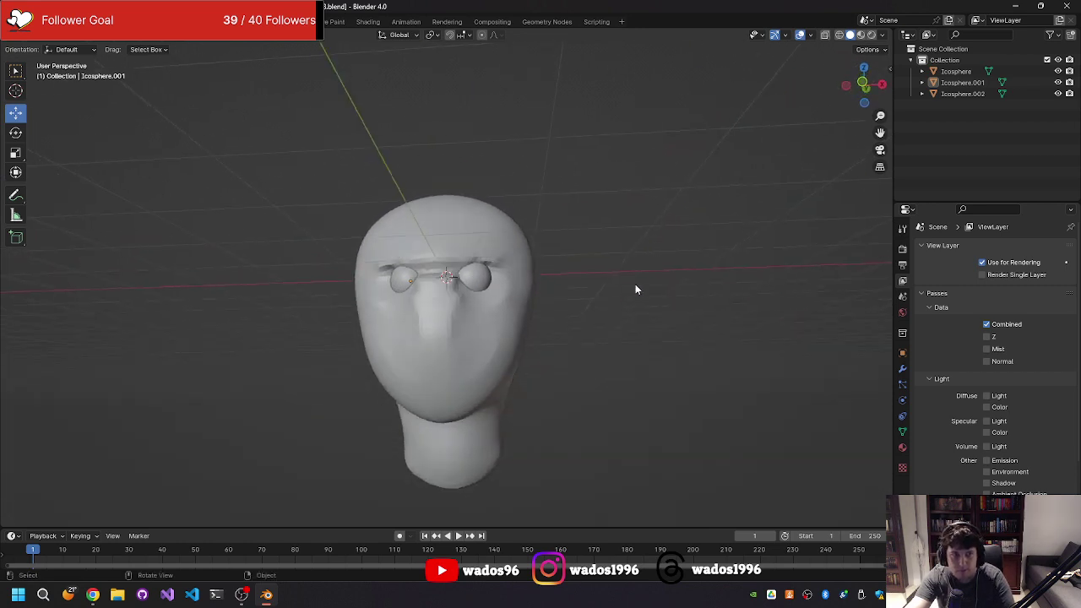